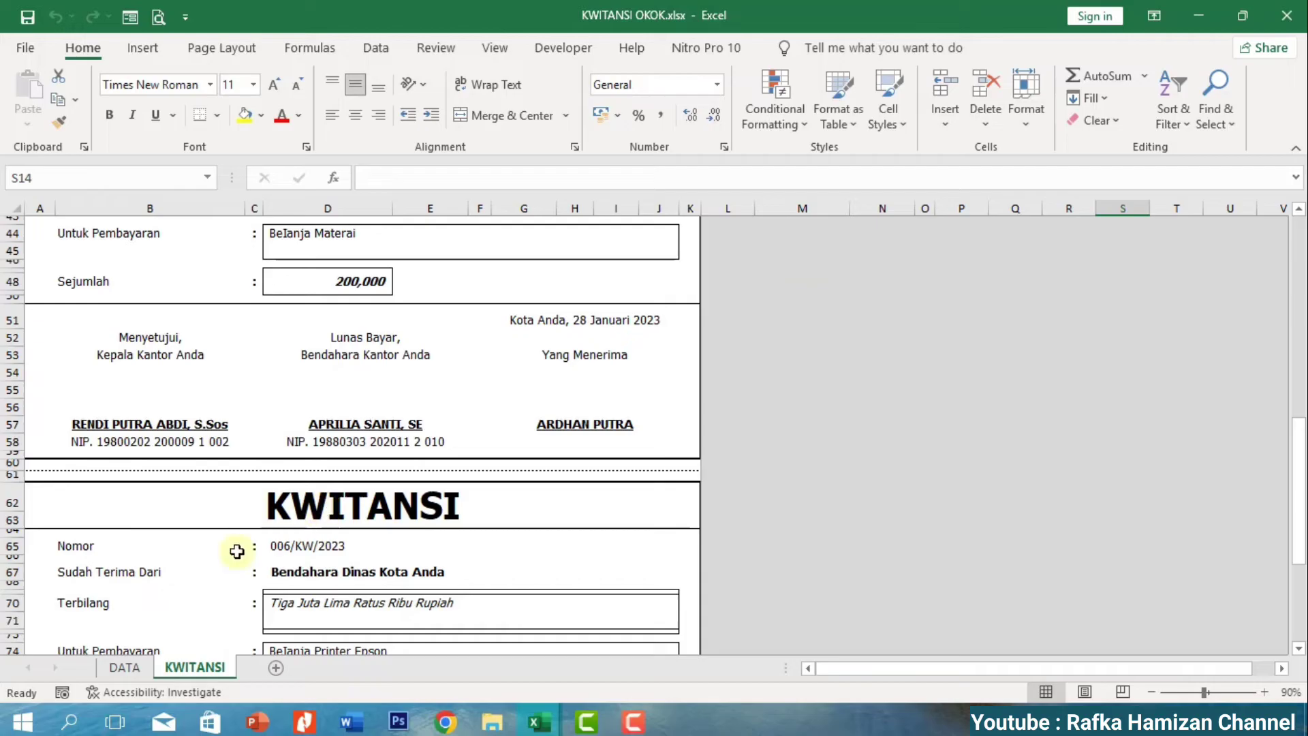
Advance the receipt number selector to 7 and review the three receipts on the KWITANSI sheet.
scroll(790, 539, up, 13)
scroll(790, 539, up, 1)
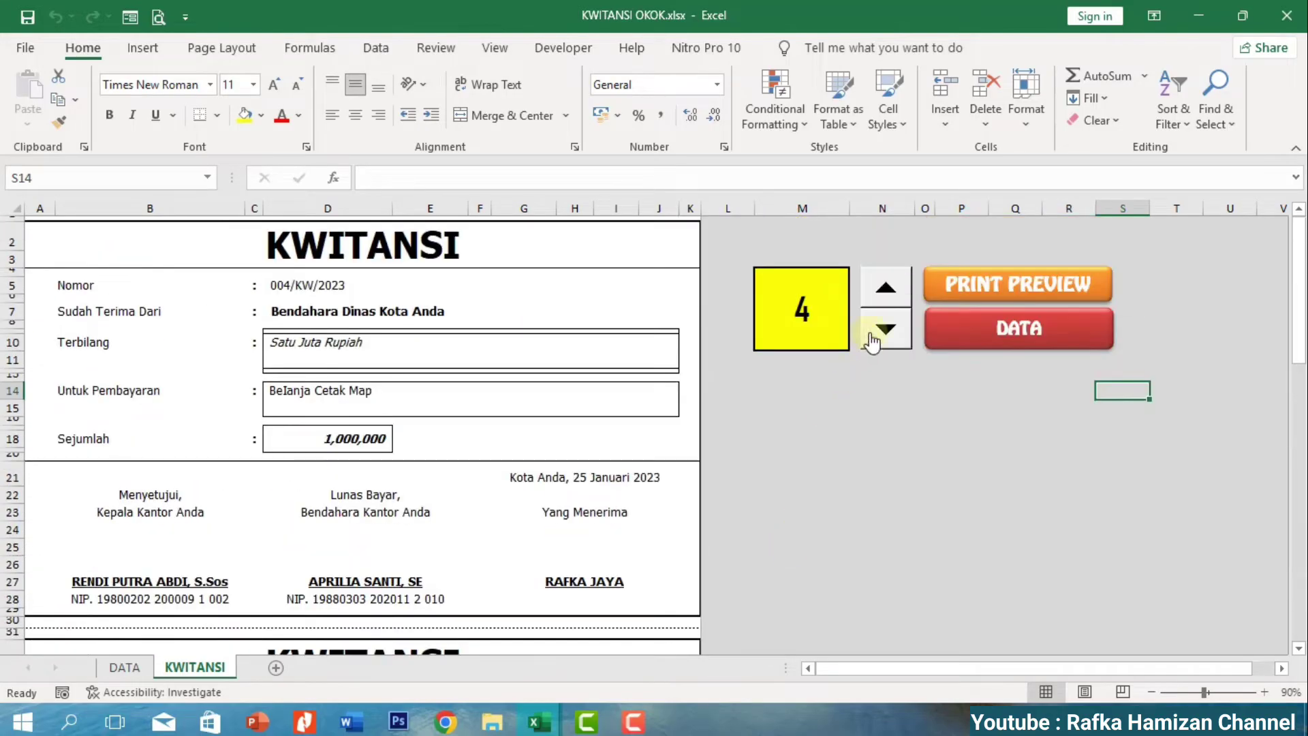
click(885, 291)
click(885, 292)
click(886, 292)
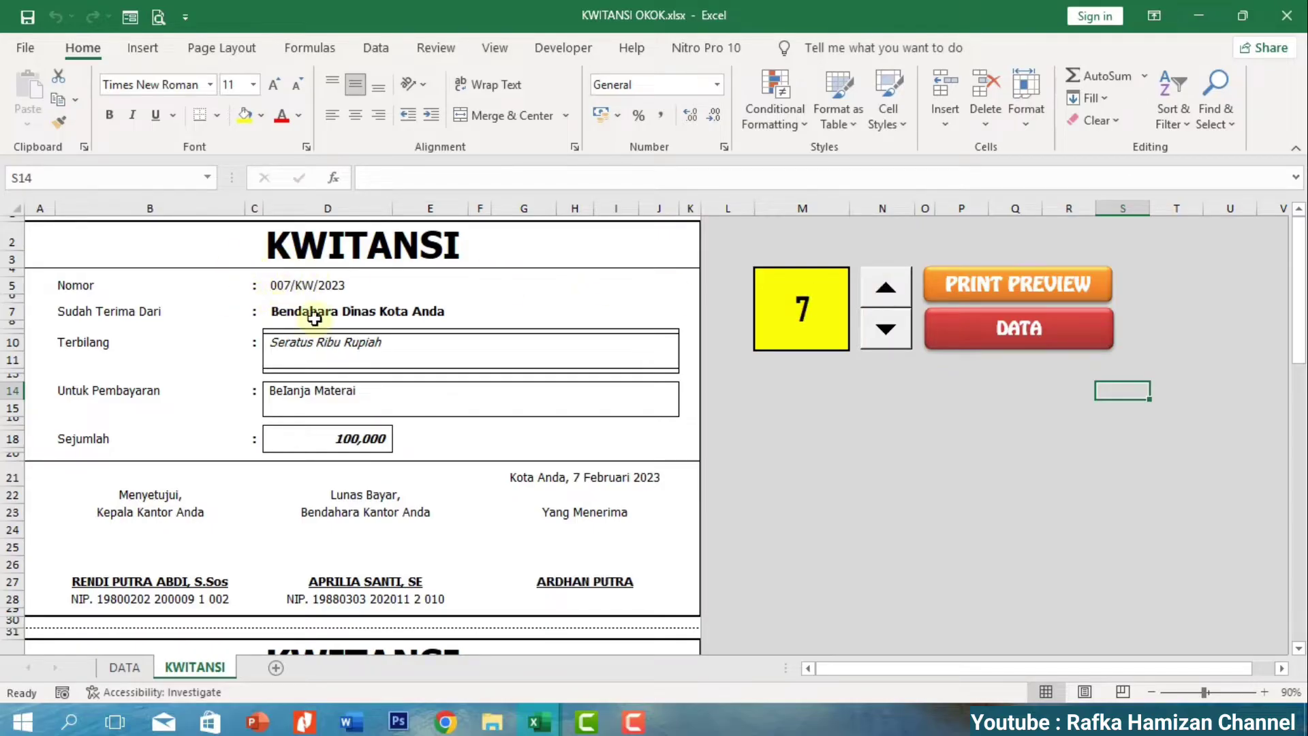
scroll(310, 436, down, 7)
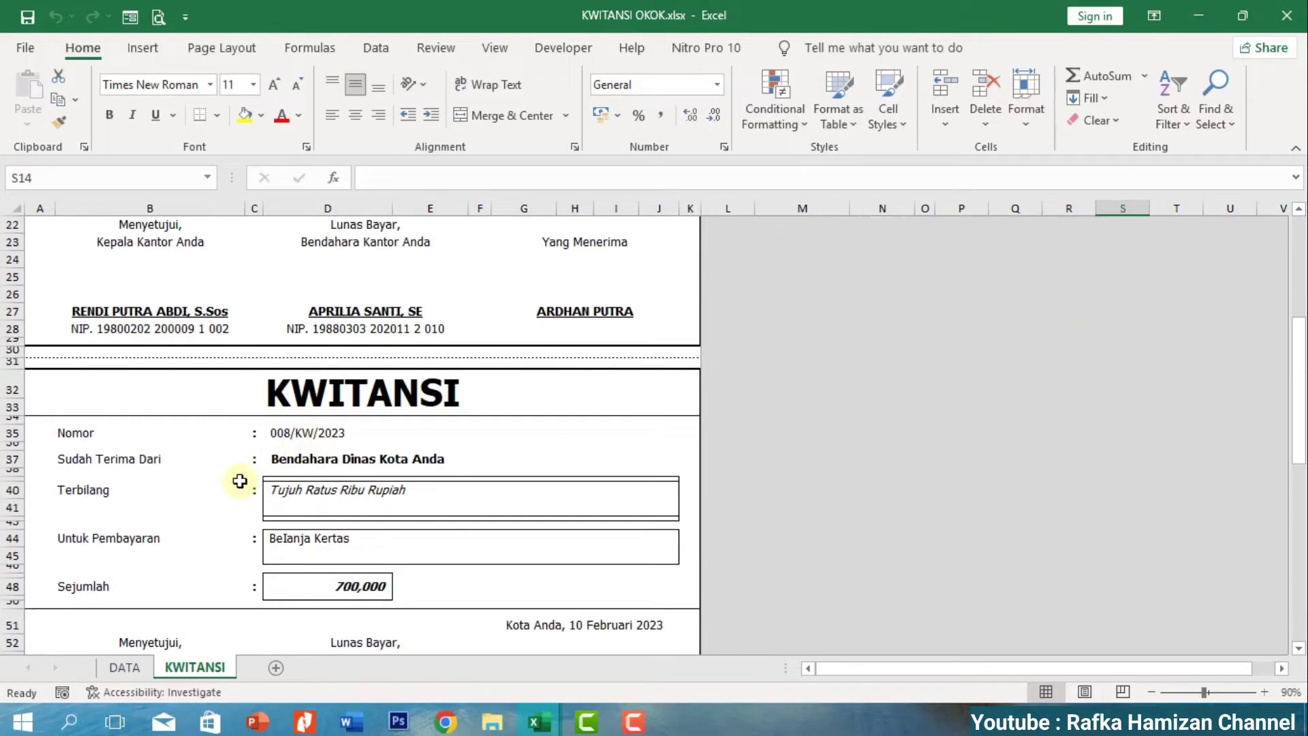
scroll(314, 600, down, 7)
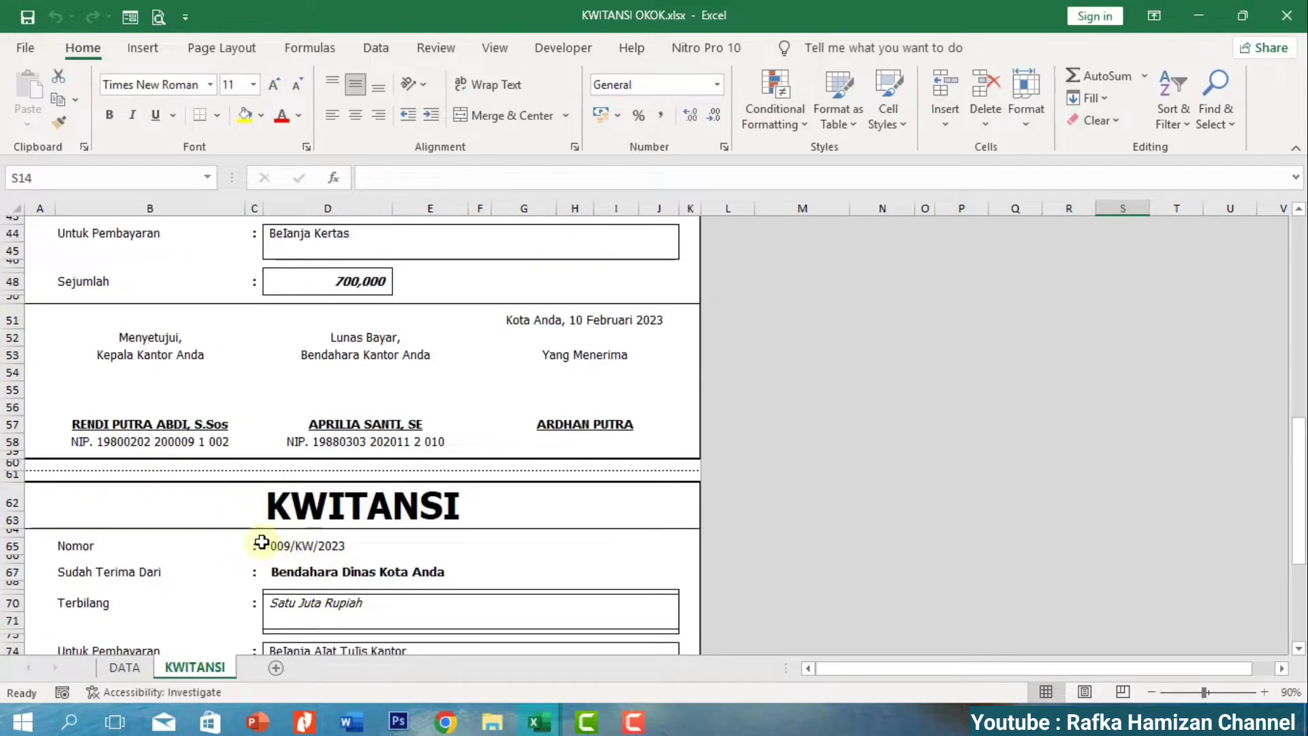
scroll(318, 555, down, 7)
scroll(320, 560, up, 12)
scroll(321, 560, up, 8)
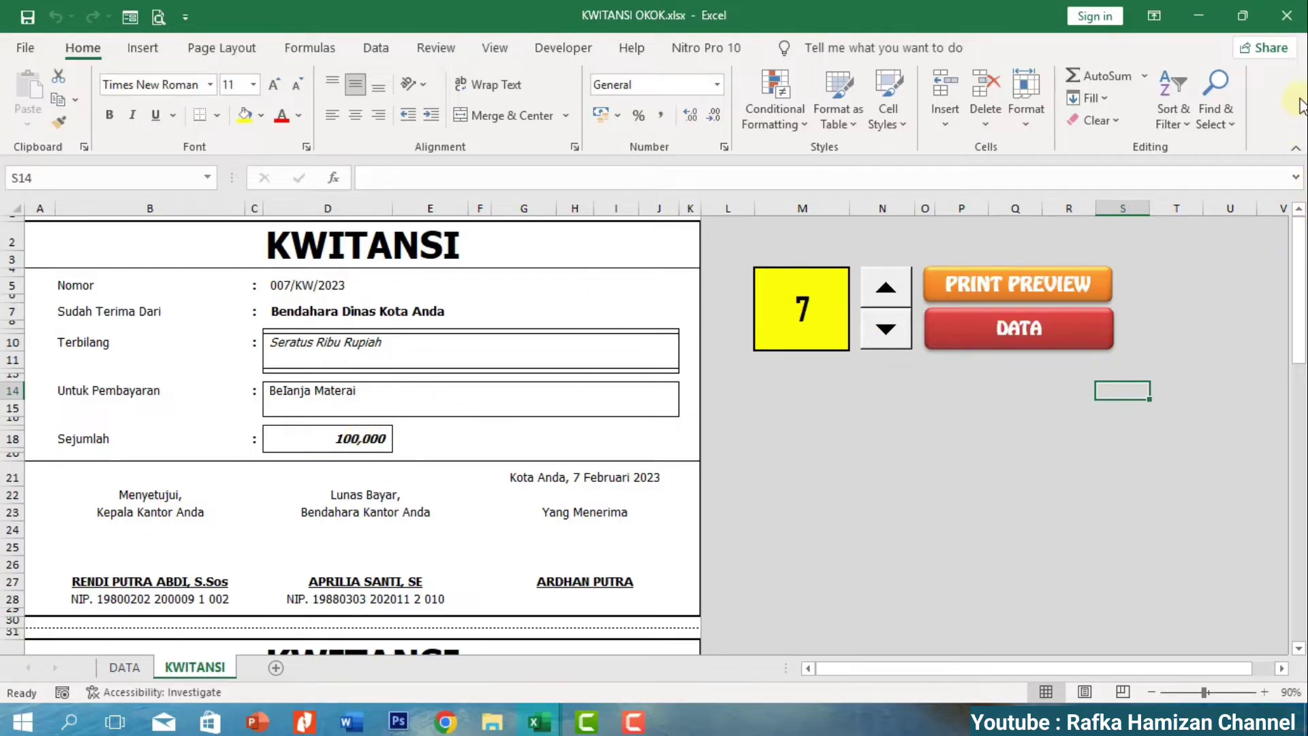
Close KWITANSI OKOK.xlsx without saving and open PRINT 3 KWITANSI DALAM 1 HALAMAN.xlsx from the LATIHAN folder in File Explorer.
click(1286, 15)
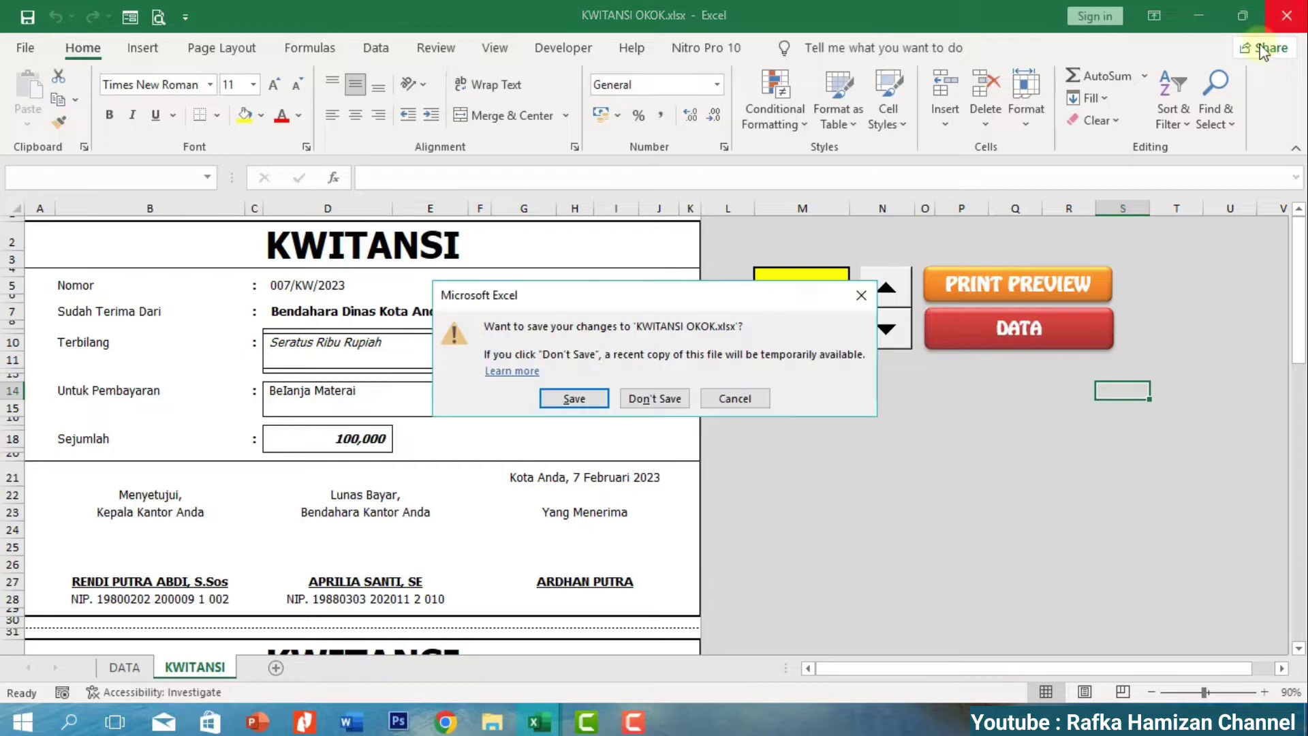
click(684, 399)
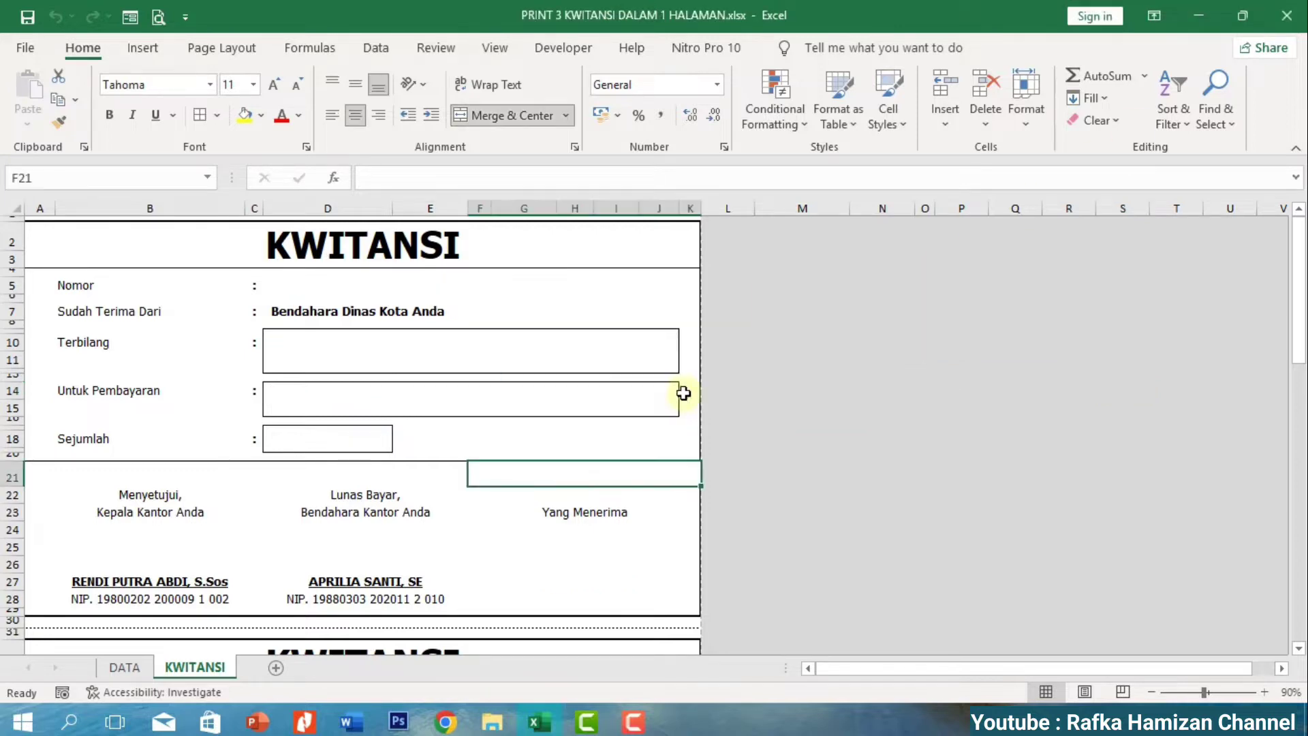
click(492, 722)
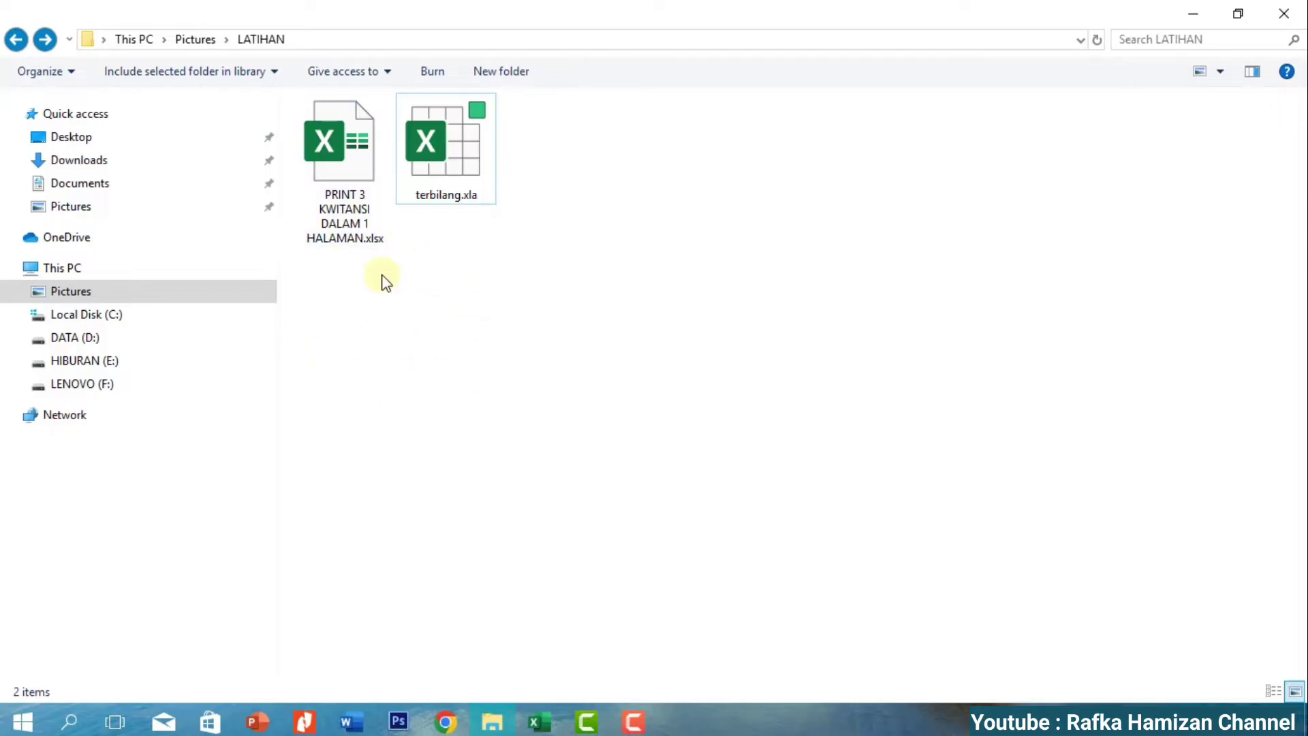
click(331, 158)
click(467, 136)
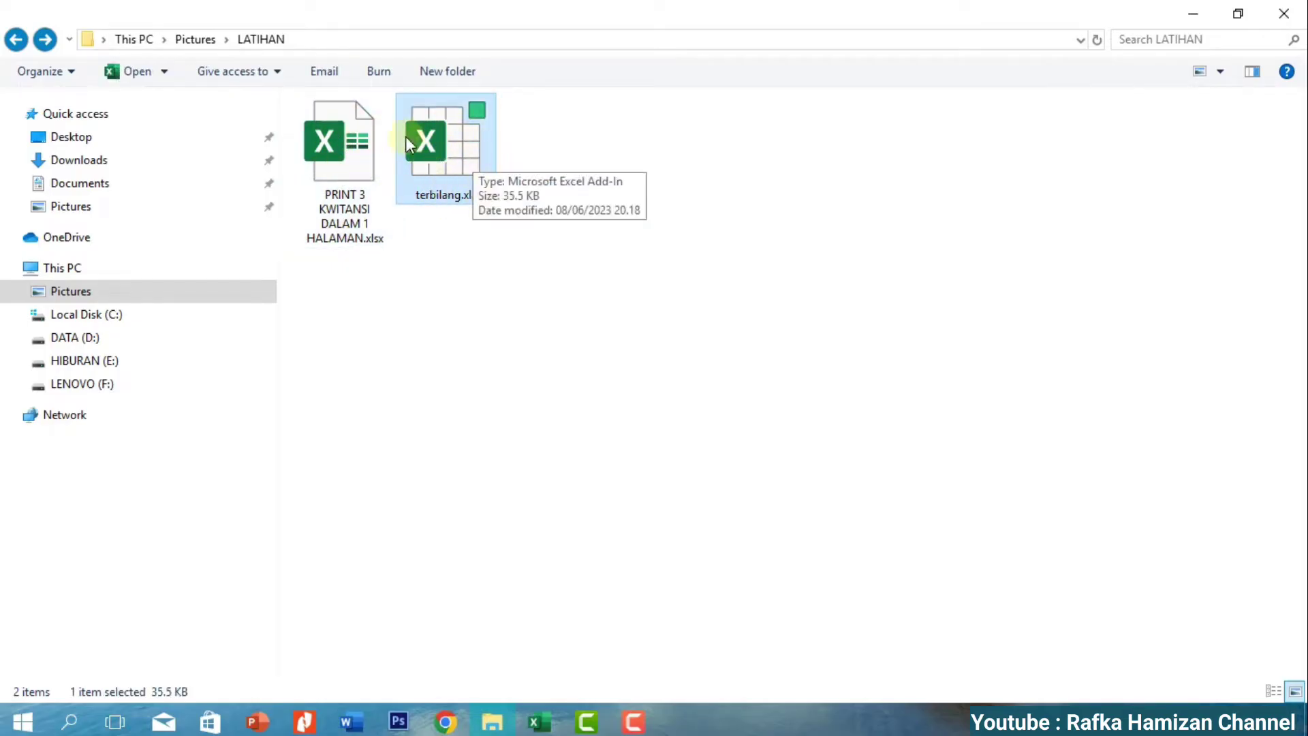
click(342, 155)
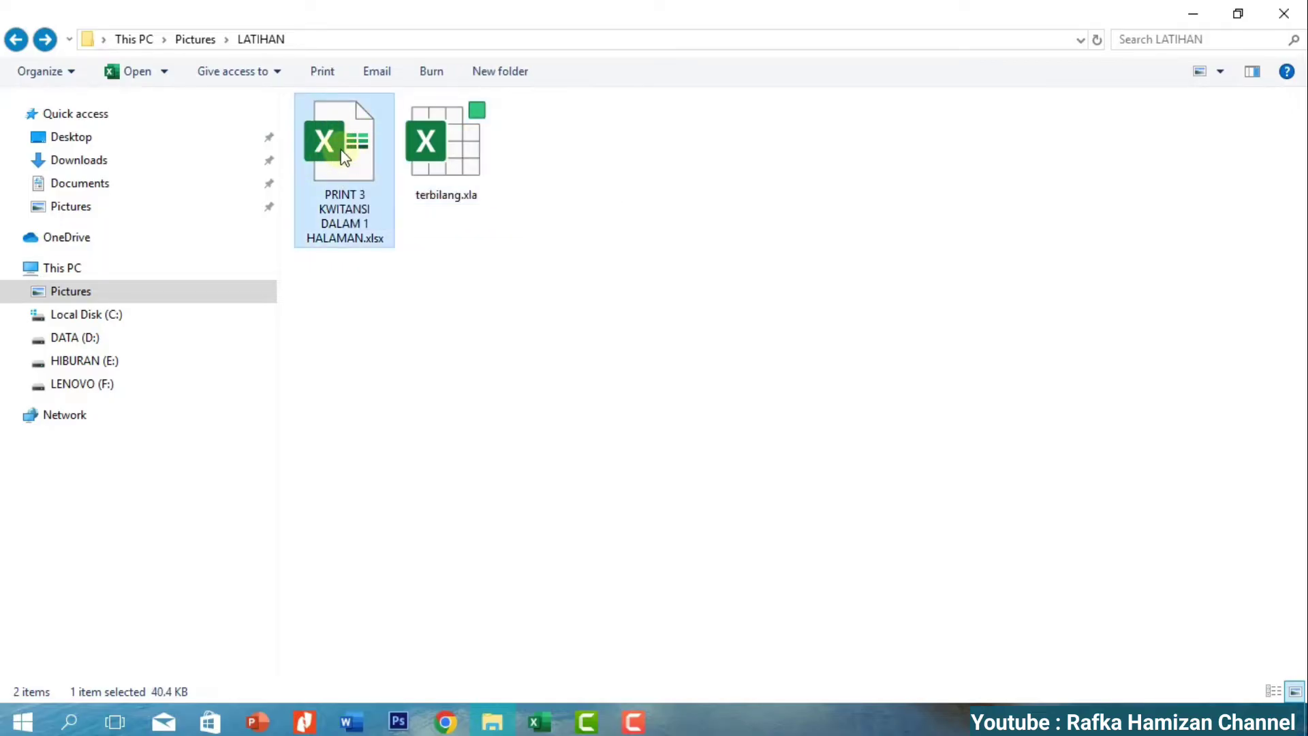
double_click(343, 155)
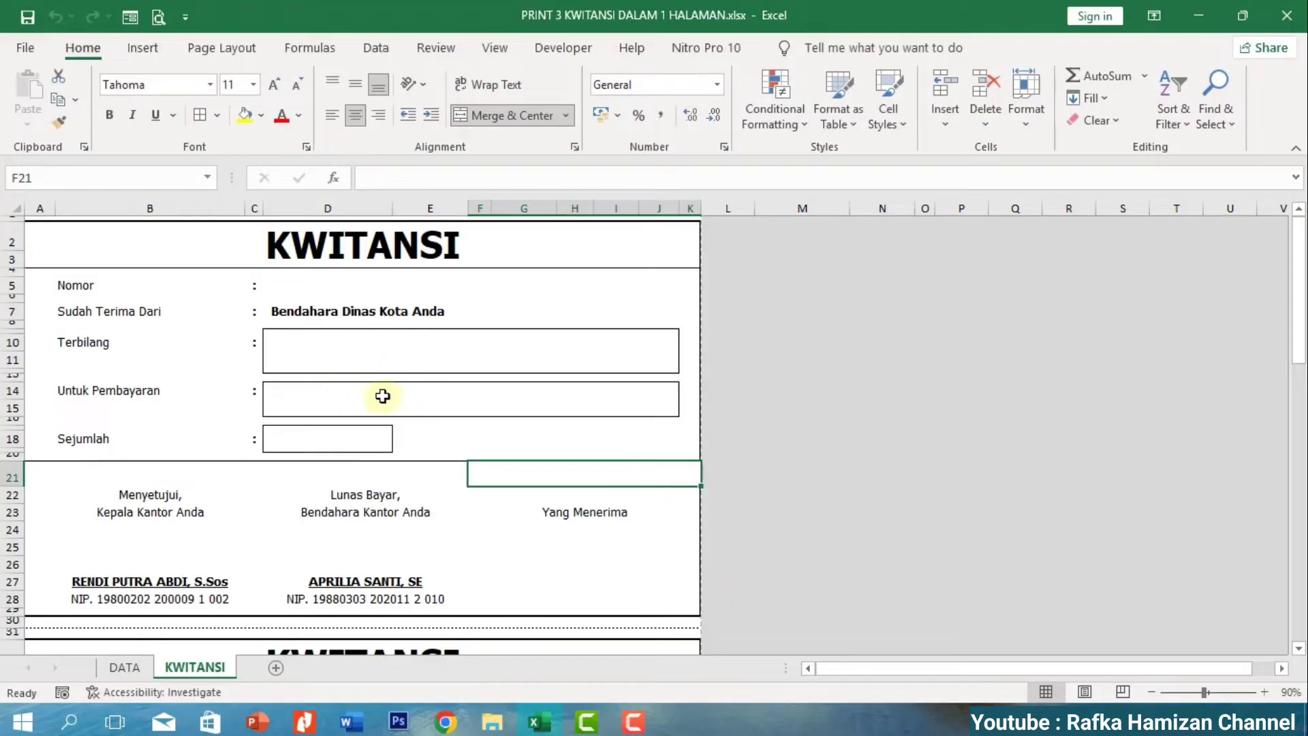
Look over the blank KWITANSI receipt form and the DATA sheet, finishing on the DATA sheet.
click(132, 666)
click(184, 667)
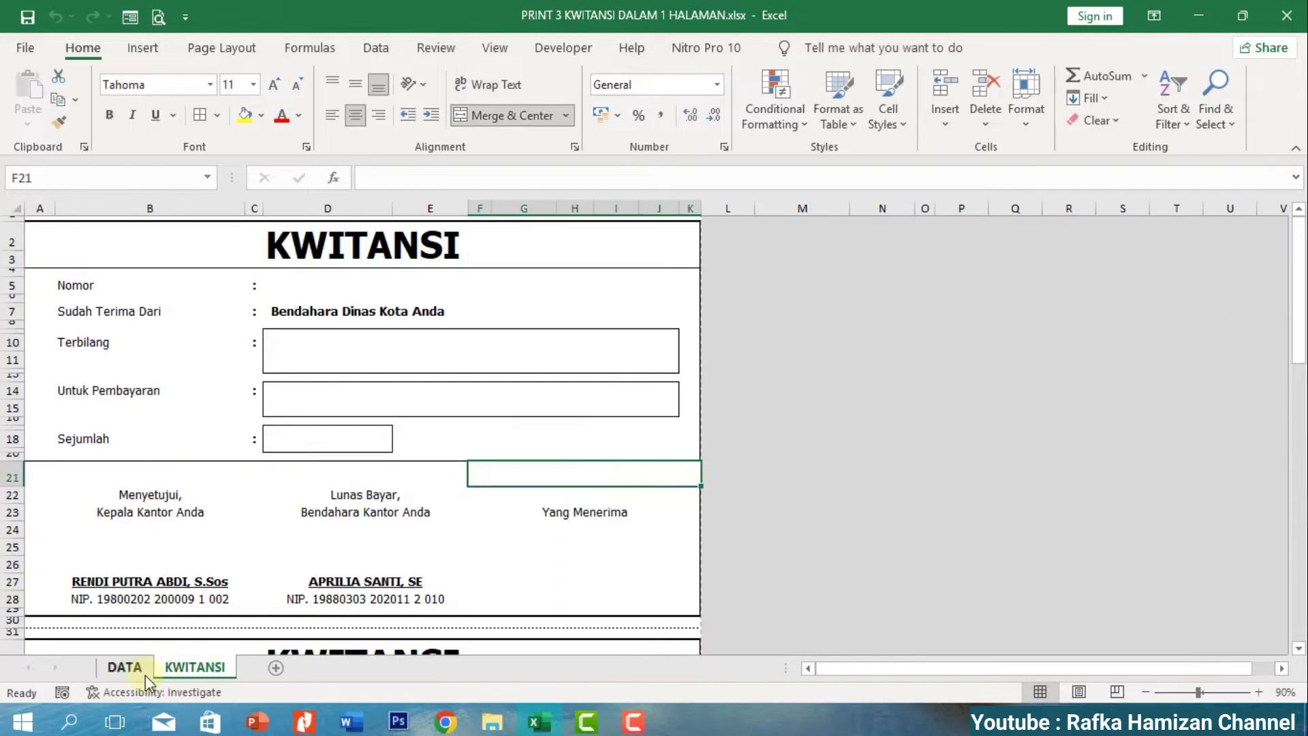
click(127, 668)
click(198, 670)
click(141, 669)
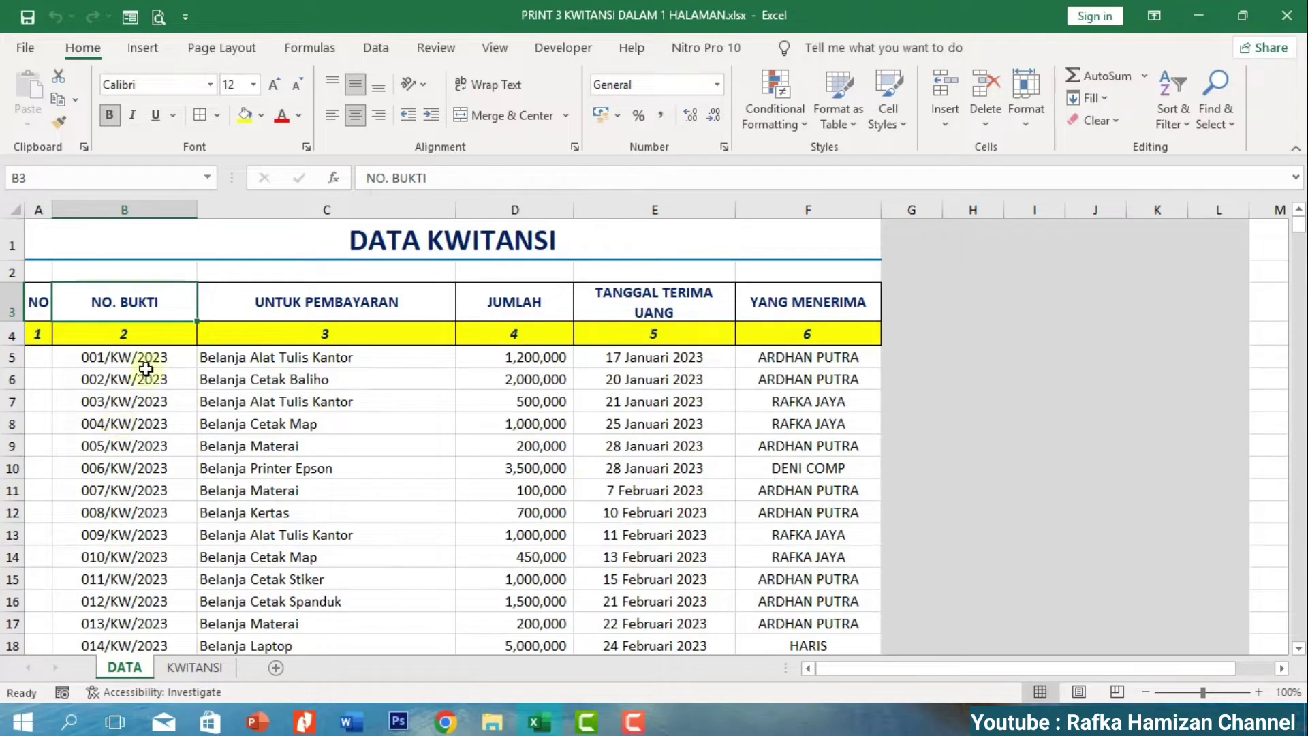
Start an IF formula in cell A5 of the NO column with the condition $C5<>"", locking only the column.
click(47, 362)
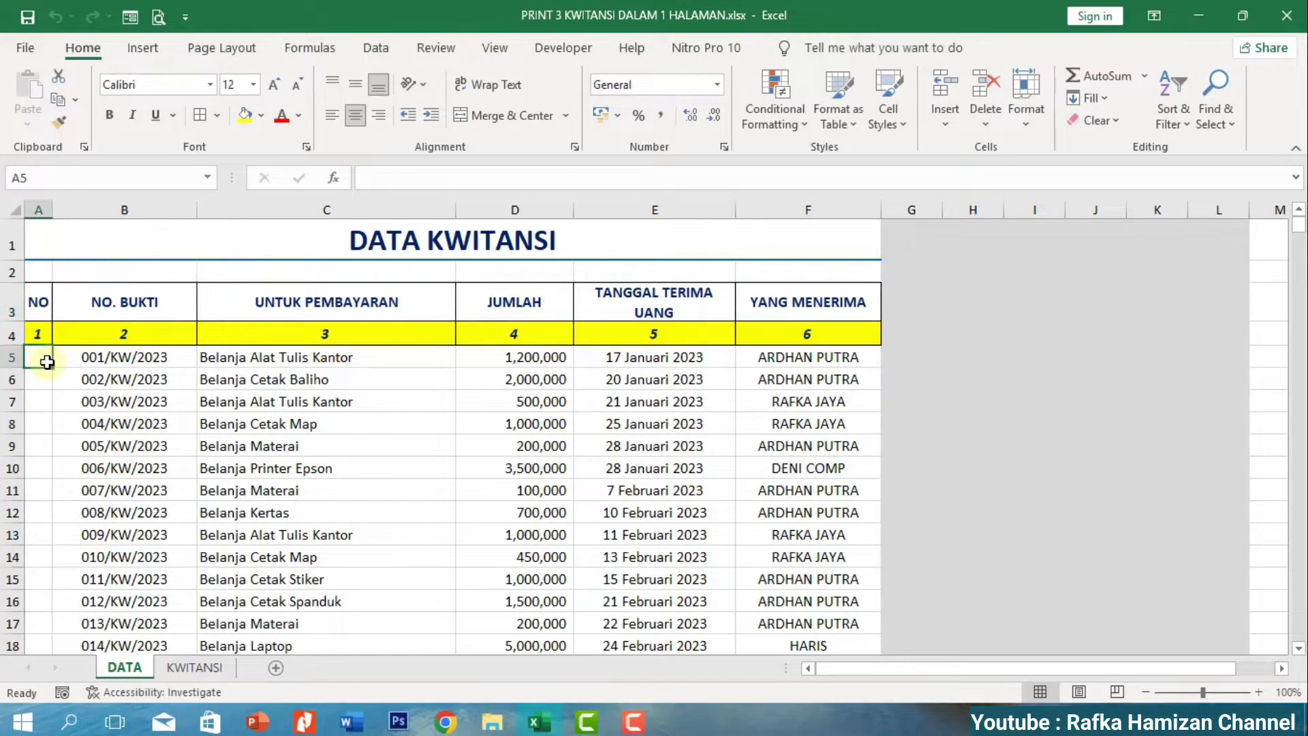
scroll(28, 424, down, 6)
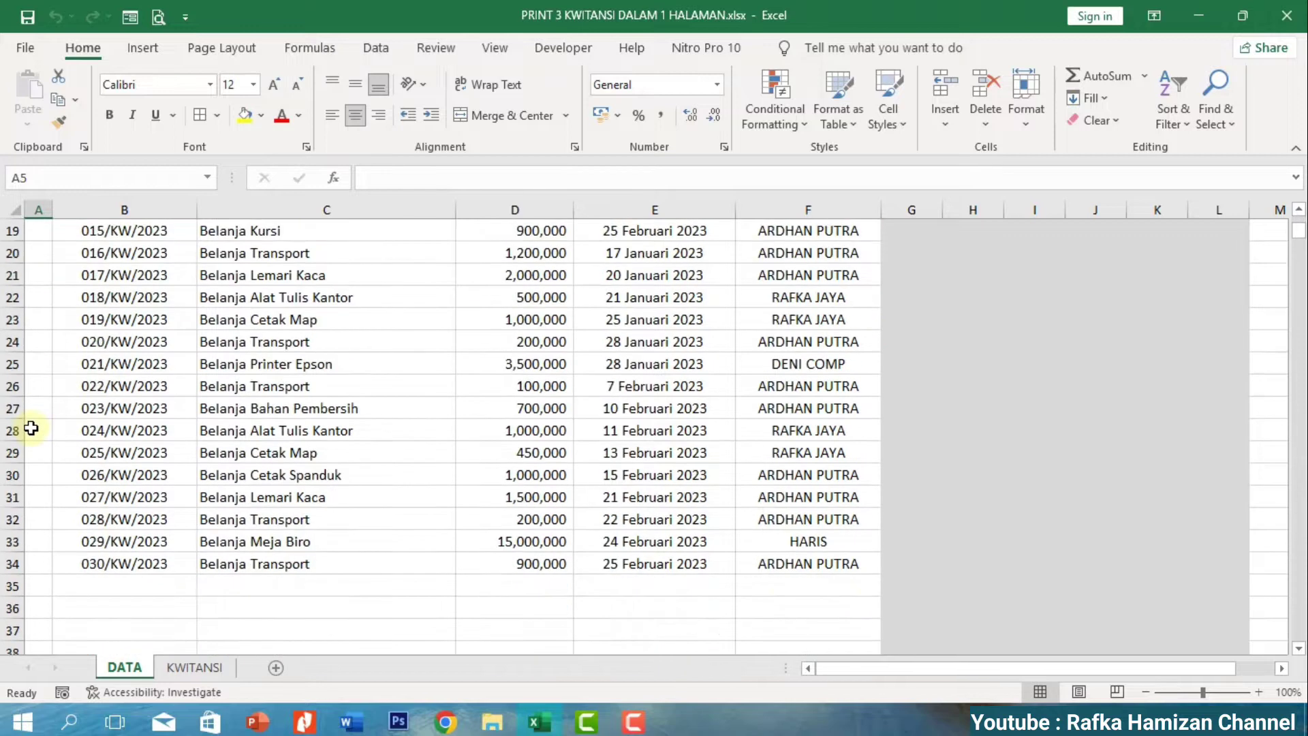
scroll(32, 428, up, 6)
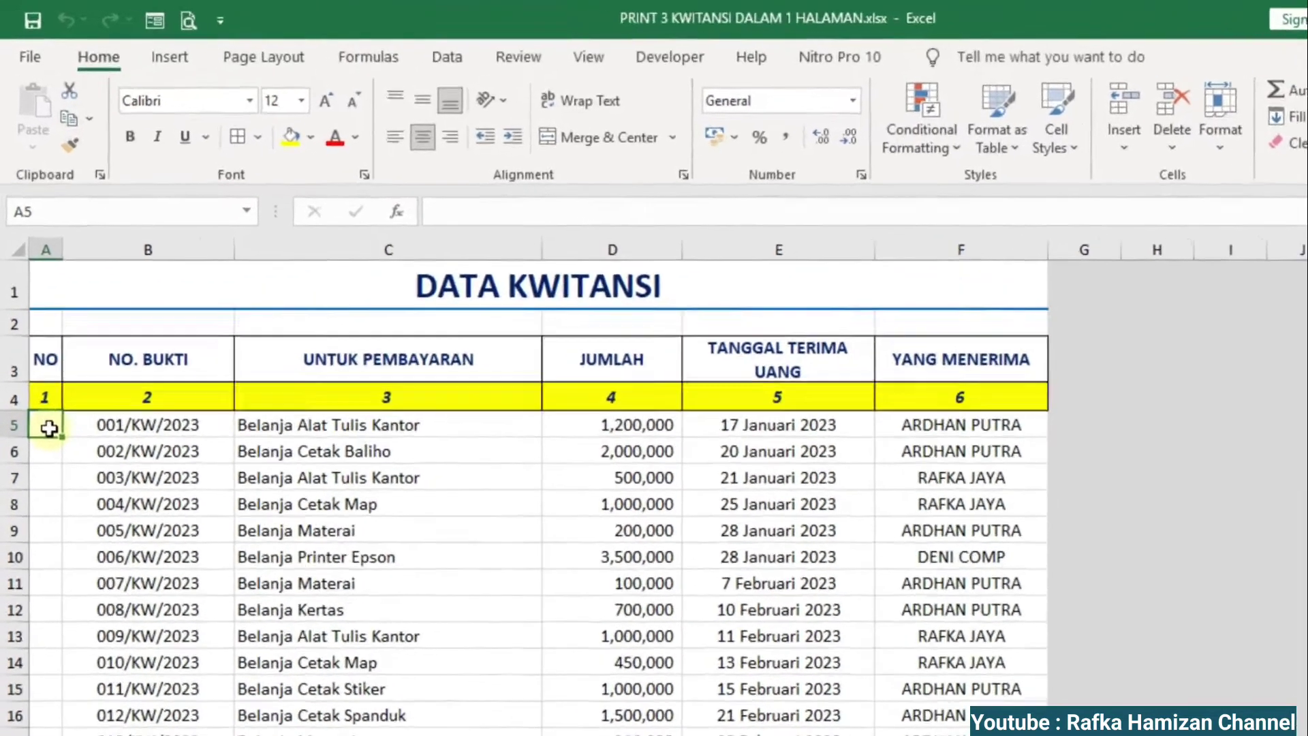
text(=)
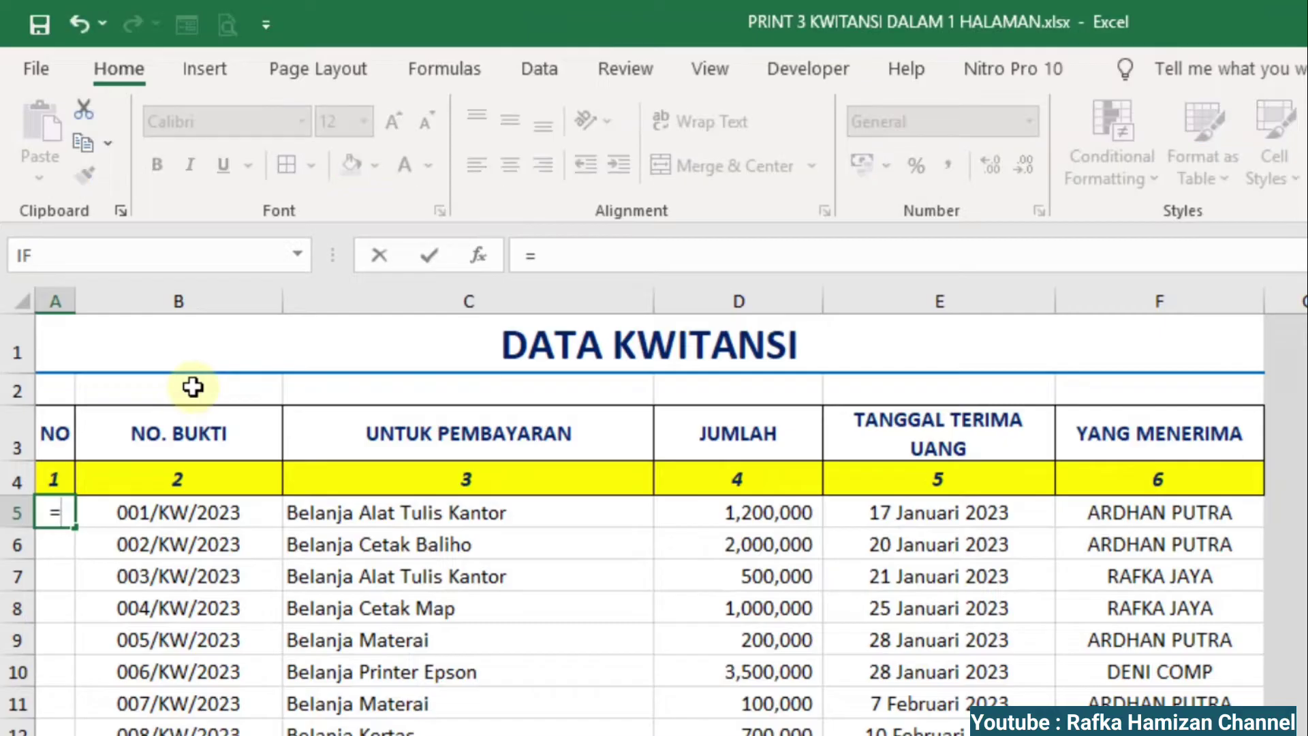
text(IF)
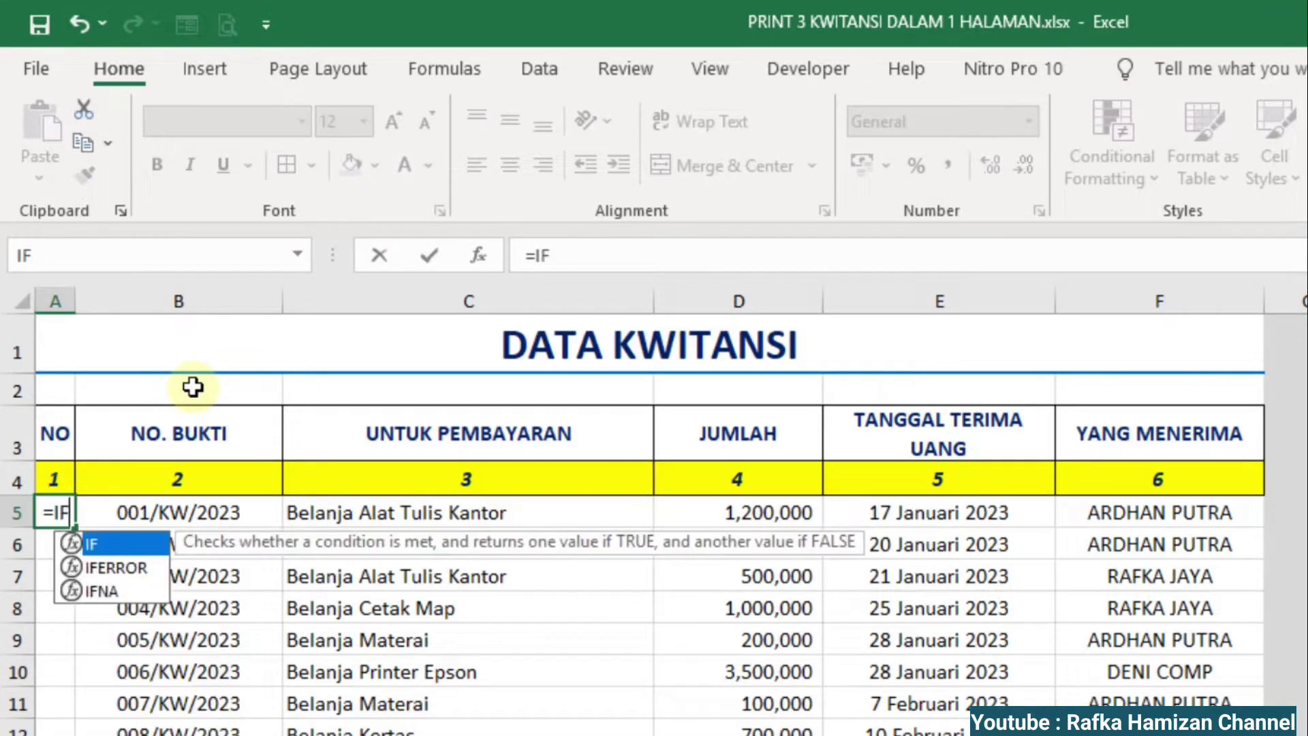
text(()
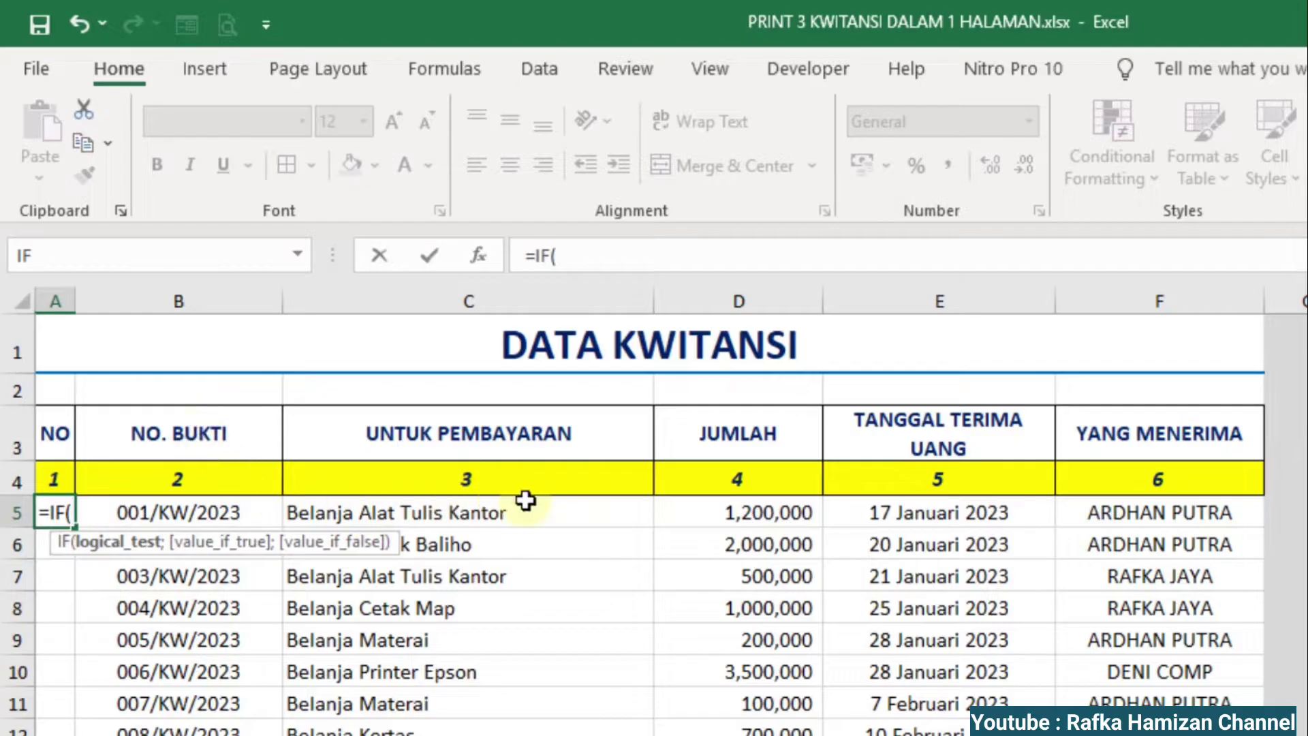
click(519, 295)
click(546, 515)
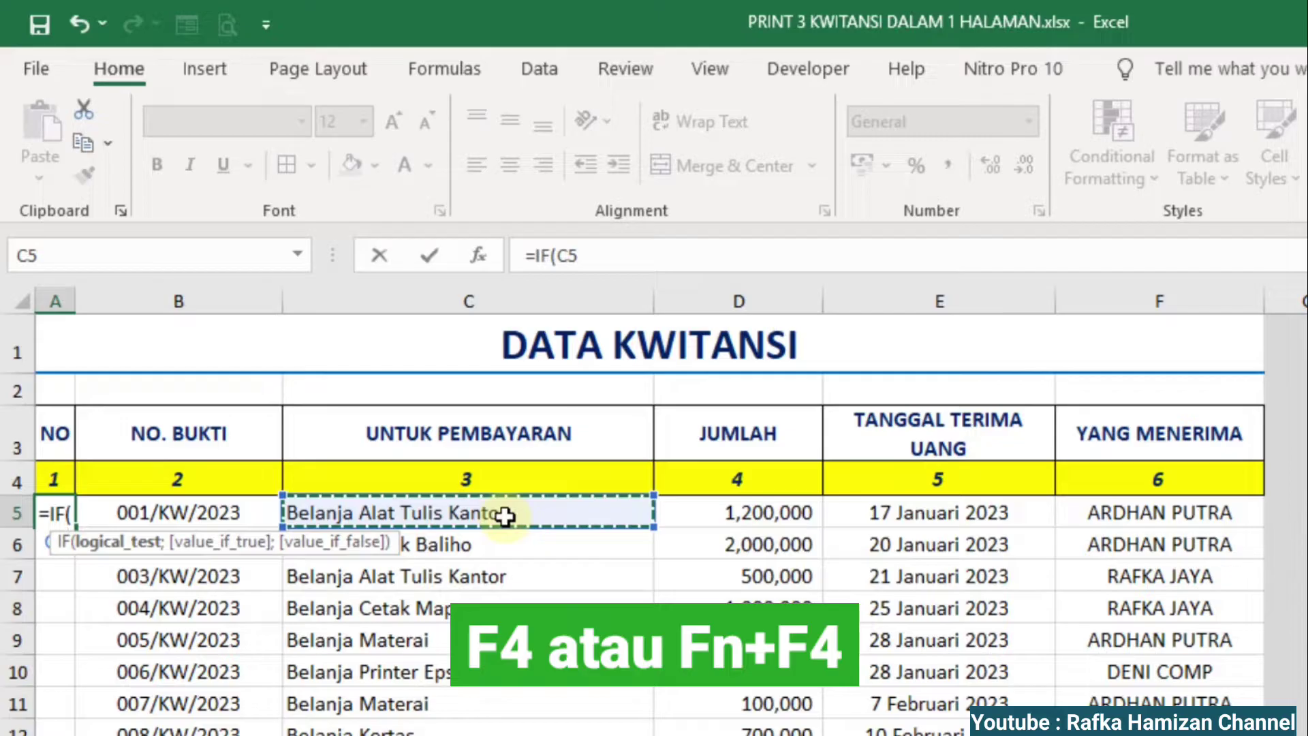
click(580, 257)
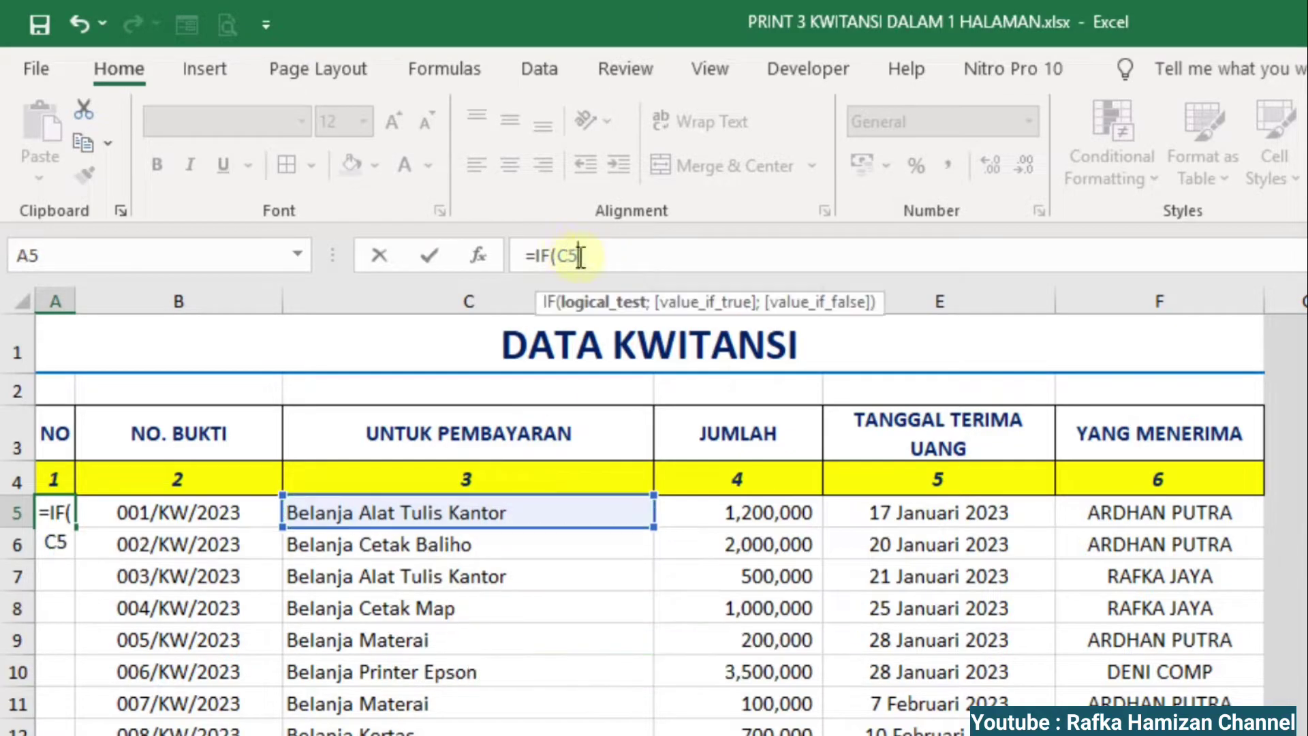
key(F4)
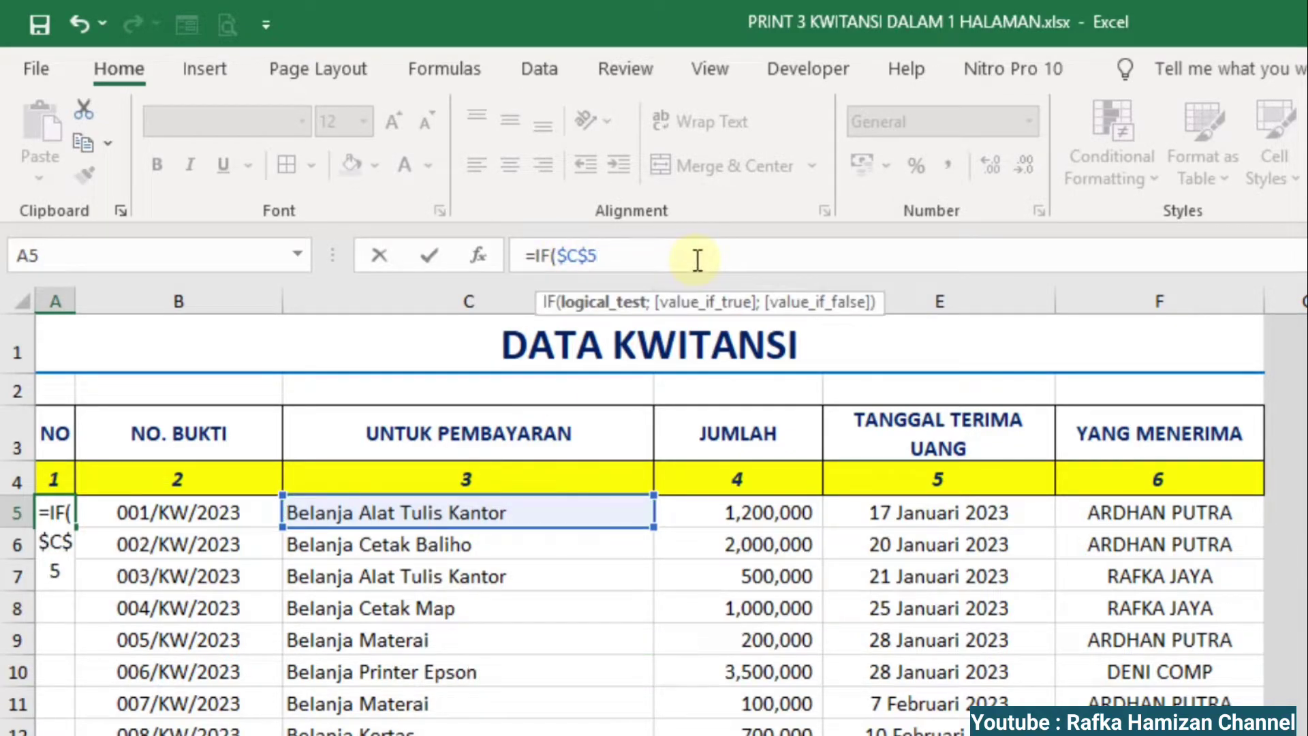
key(F4)
key(F4)
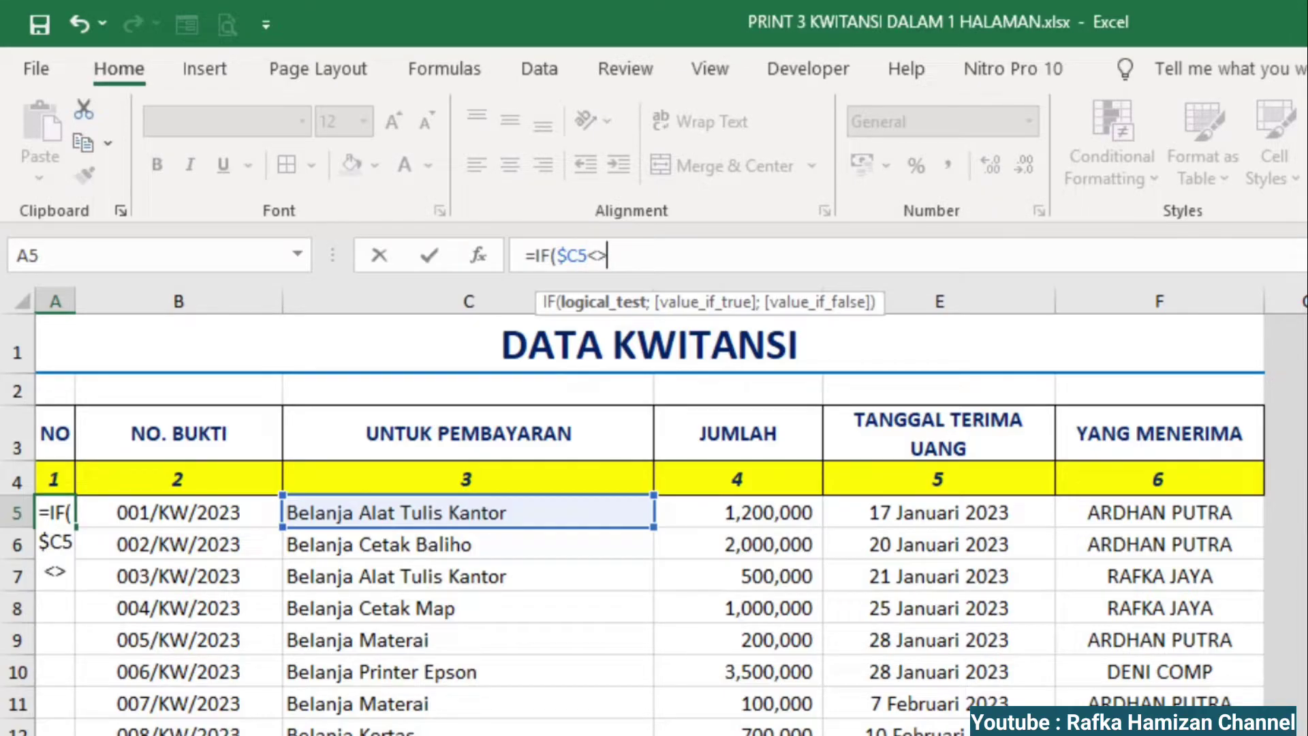
text("";)
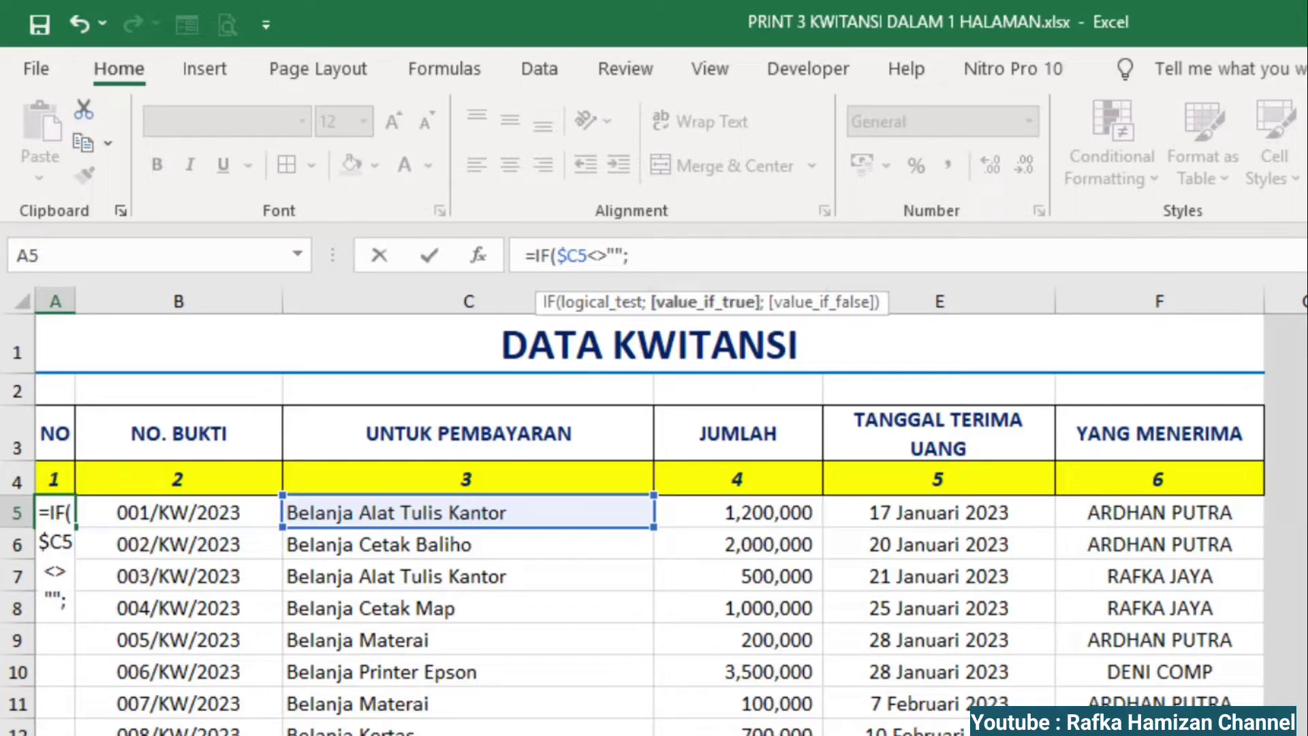
Extend the A5 formula with COUNTA(C5:C5) as the true value and an empty string "" as the false value.
text(COUNTA)
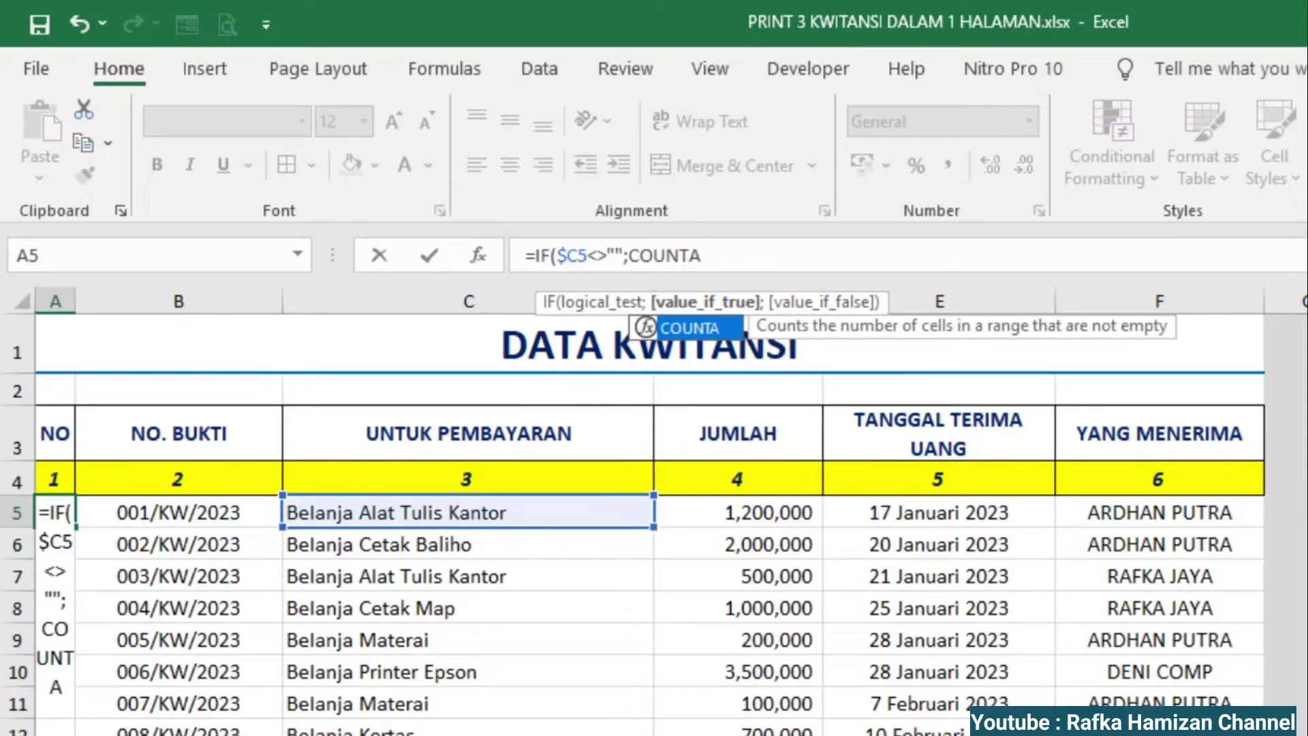
text(()
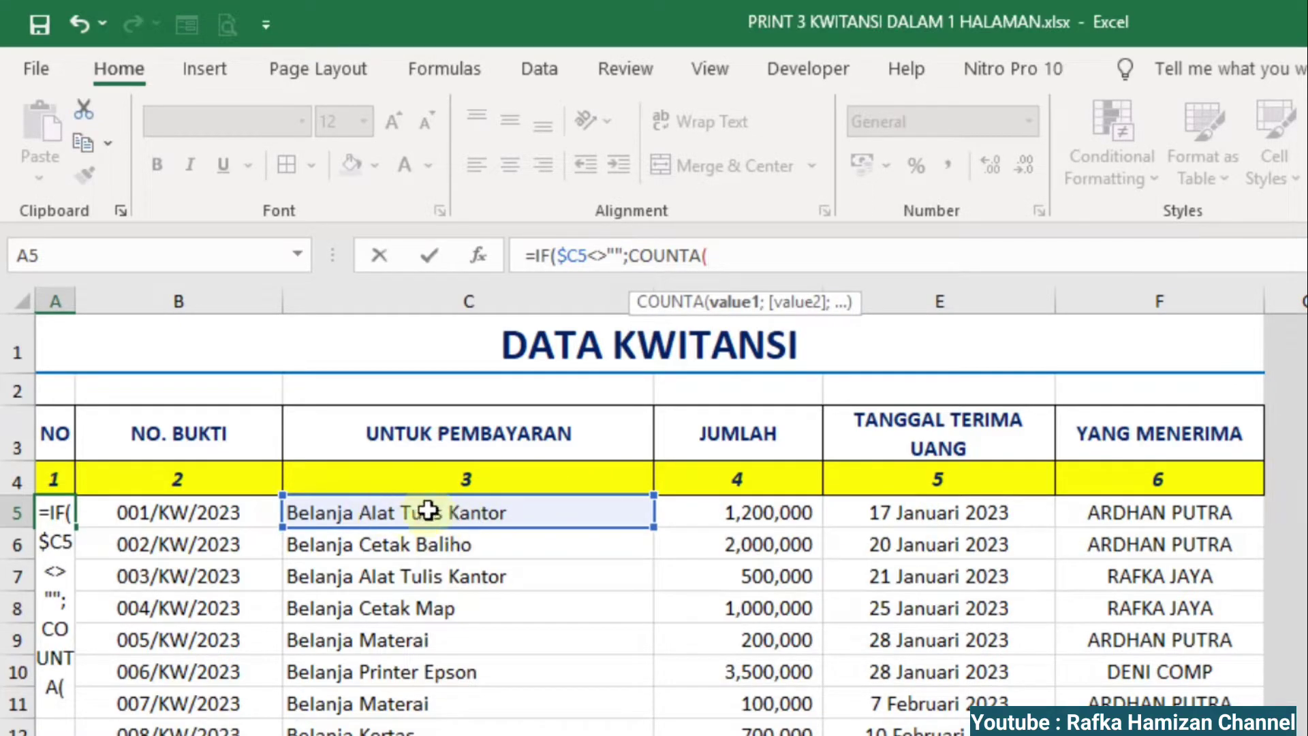
drag(490, 514, 487, 538)
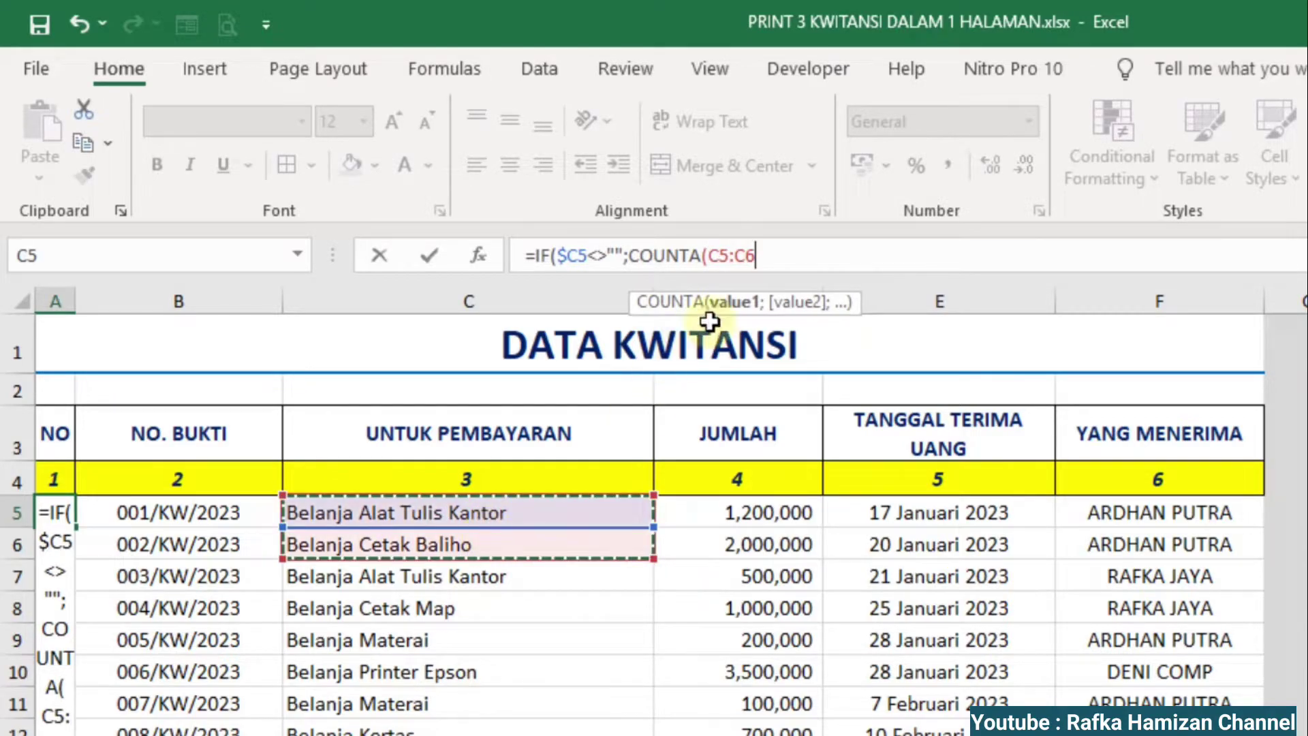
click(754, 256)
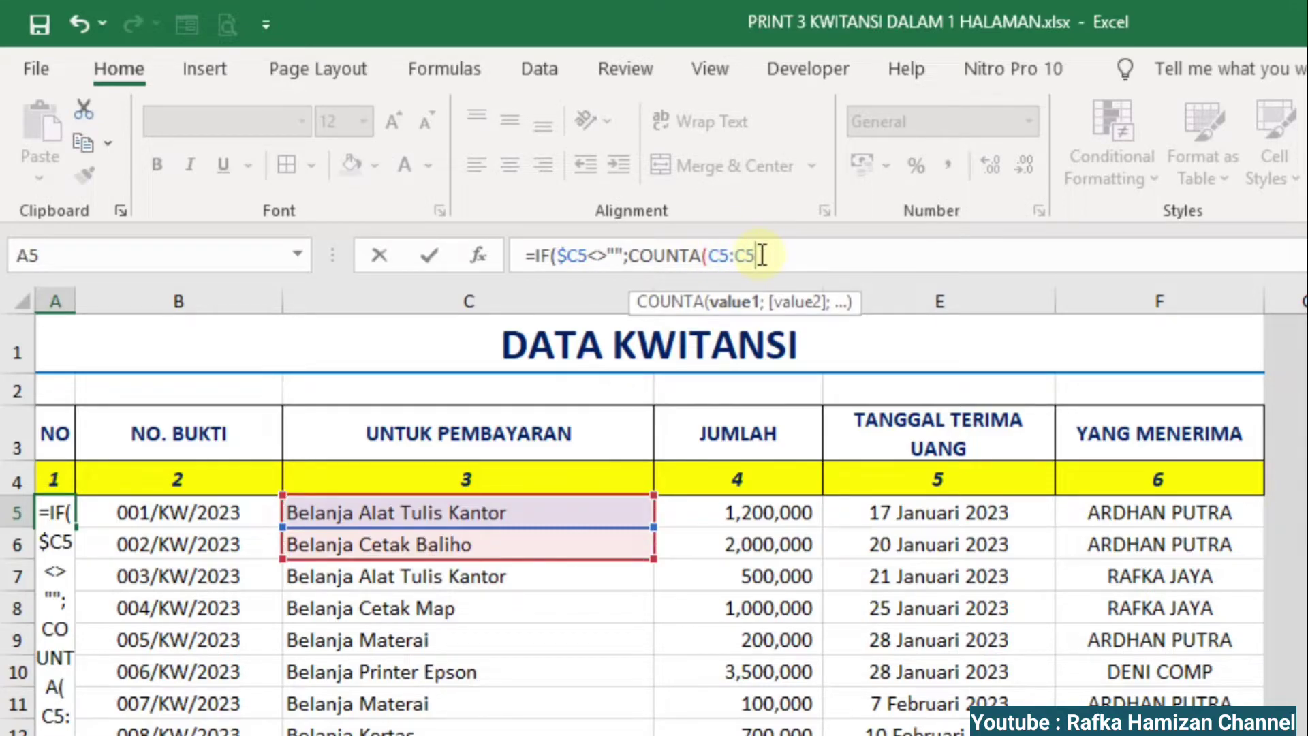
text())
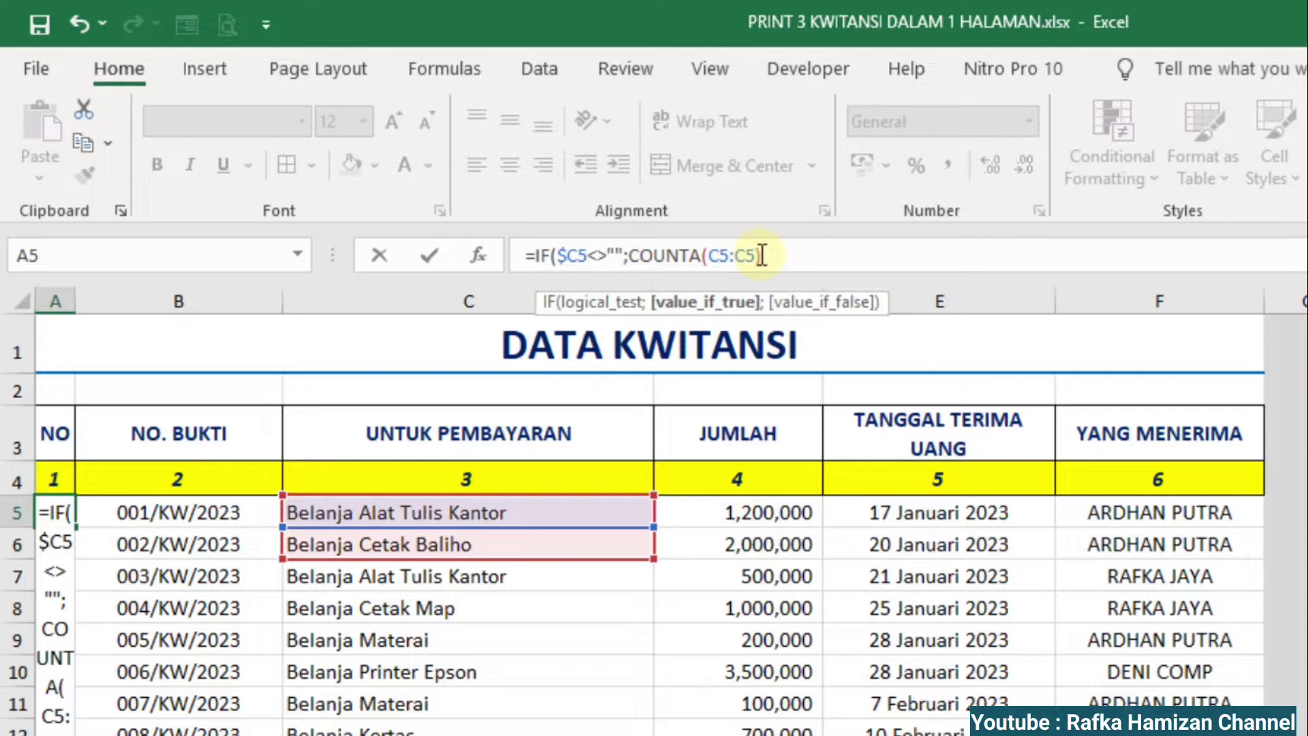
text(;)
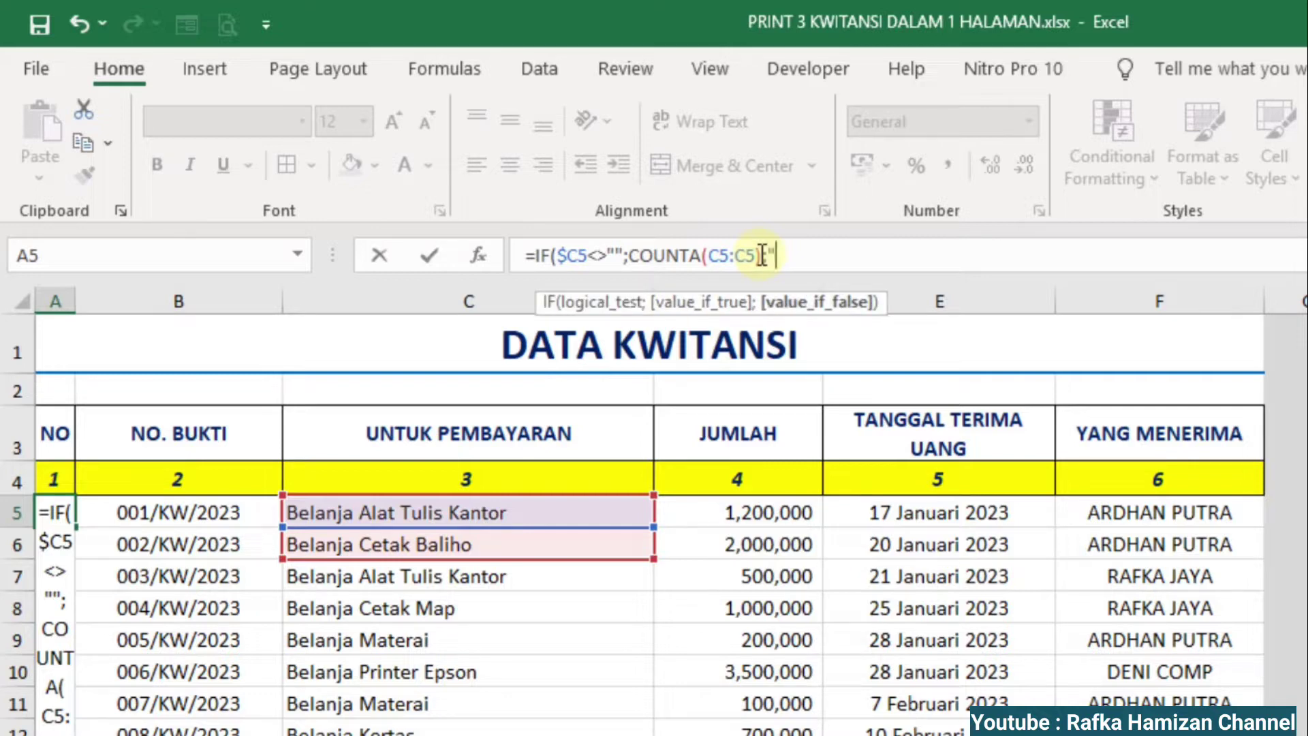
text(""))
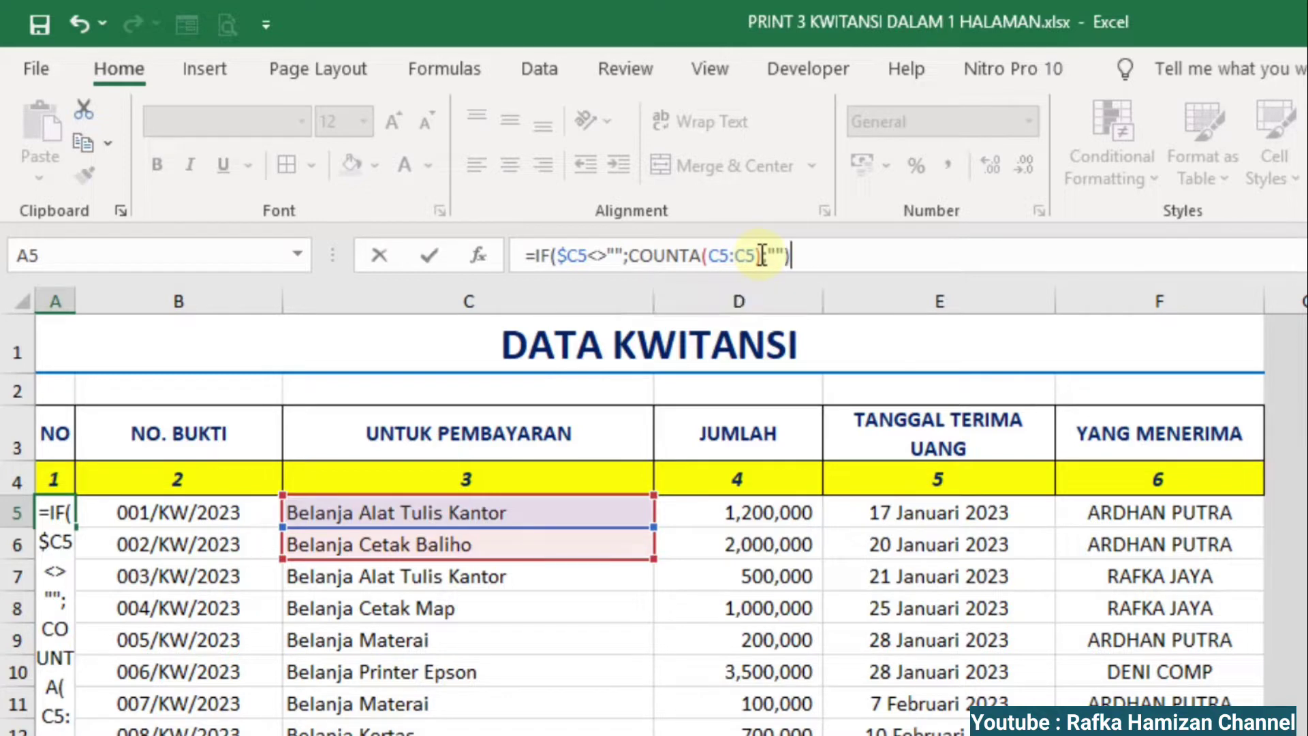
Make the start of the COUNTA range absolute as $C$5 and commit the formula =IF($C5<>"";COUNTA($C$5:C5);"") in A5.
click(718, 257)
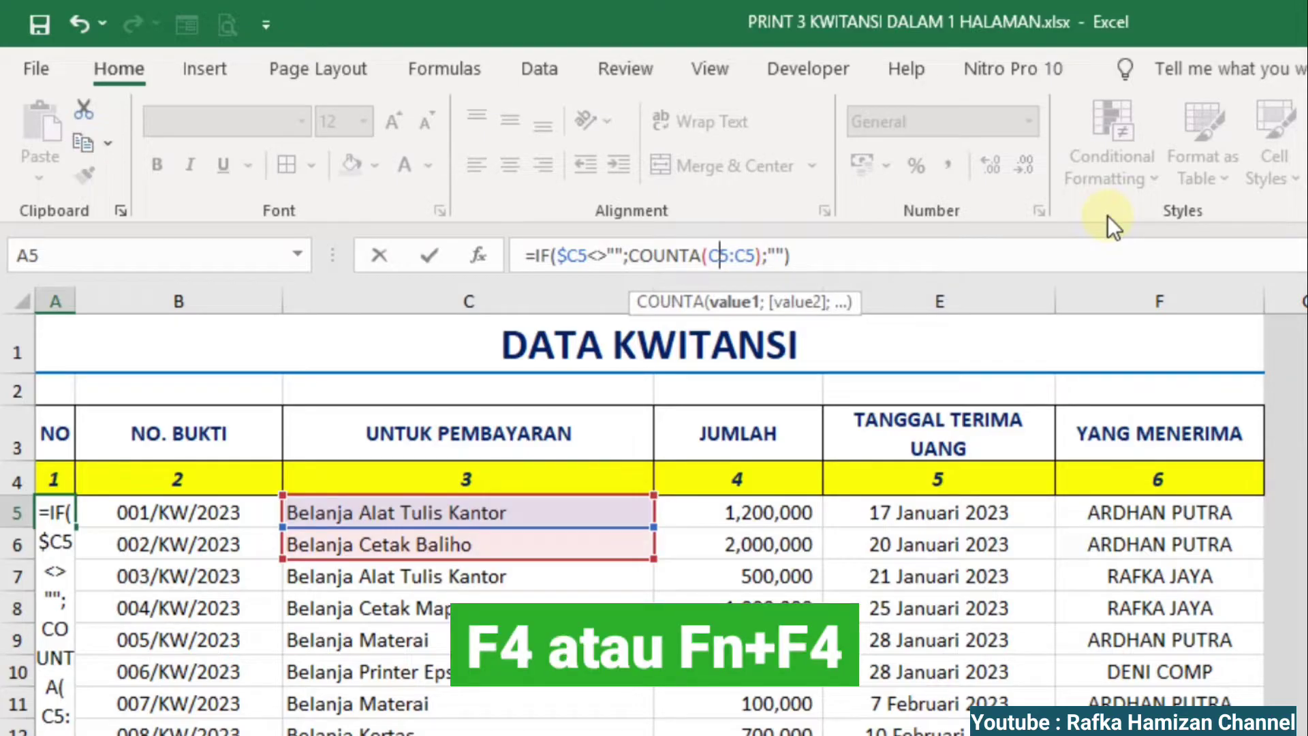
key(F4)
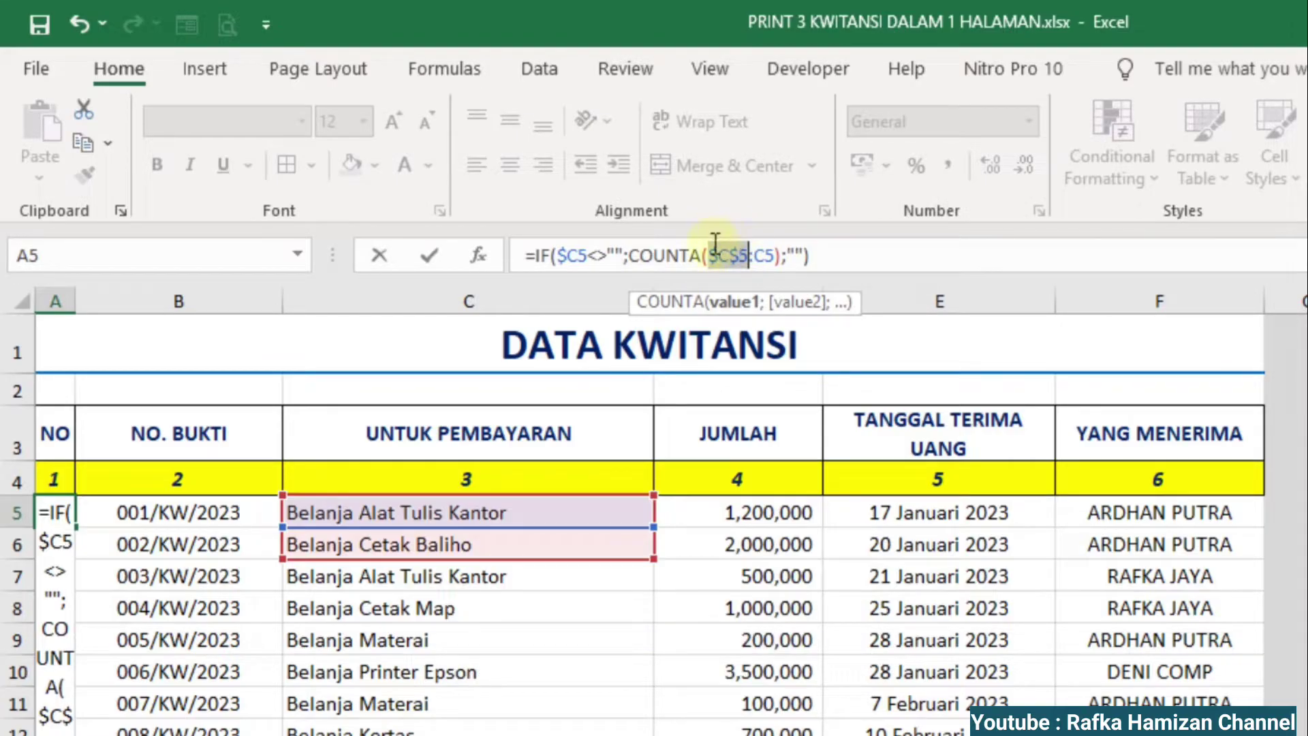
click(826, 256)
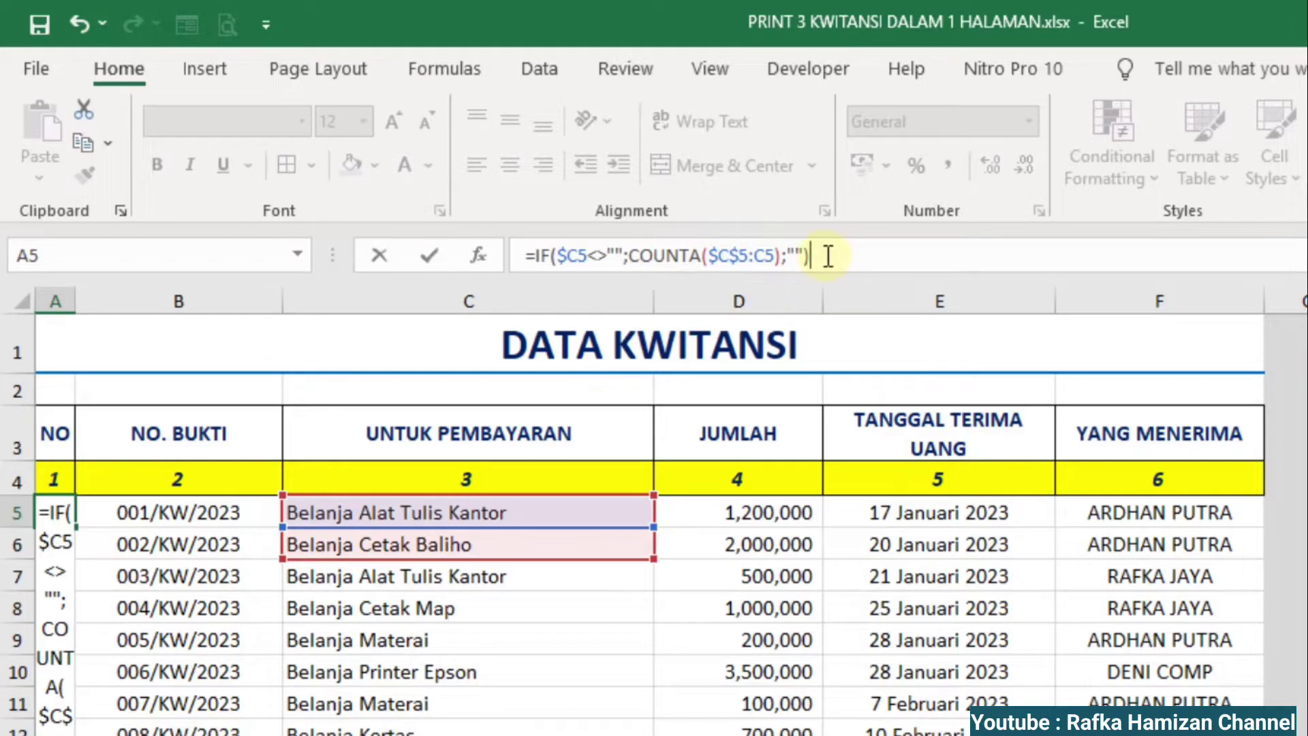
key(Return)
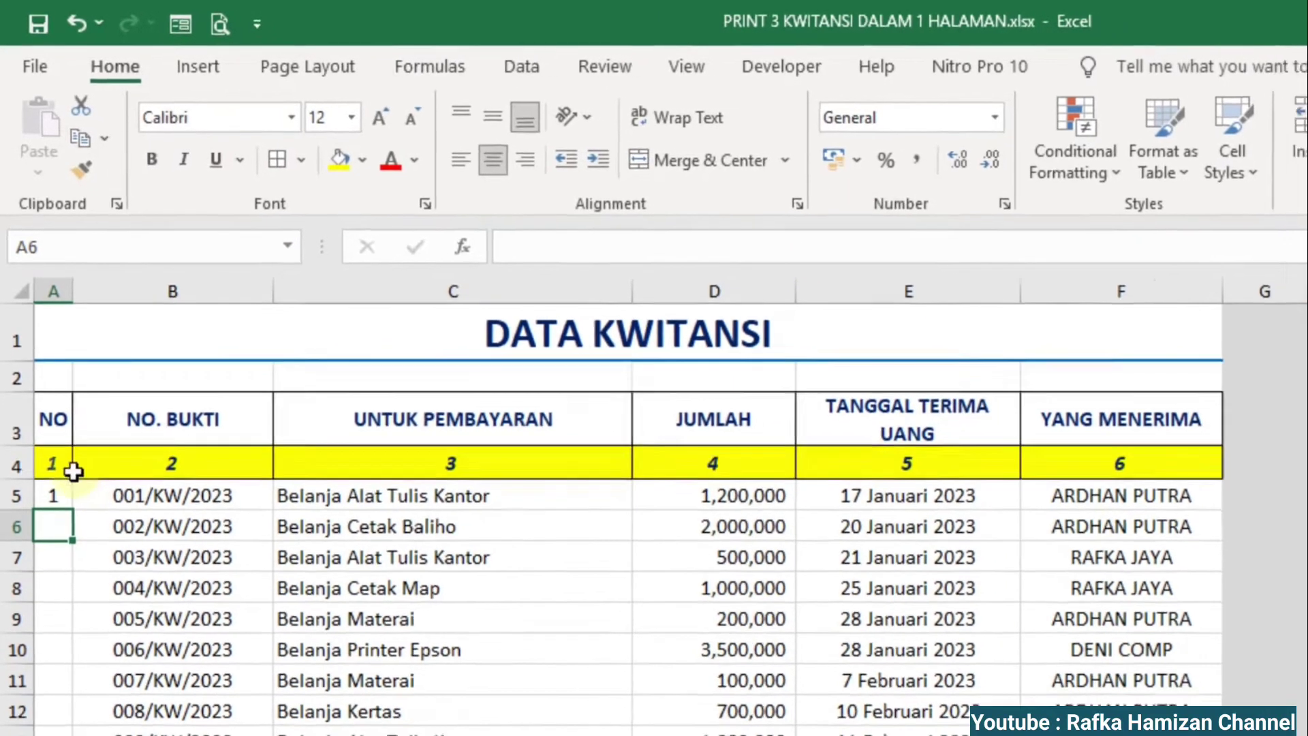
Fill the numbering formula from A5 down the NO column to row 800.
click(55, 512)
mouse_move(54, 390)
mouse_down()
mouse_move(43, 682)
mouse_move(59, 447)
mouse_move(68, 682)
mouse_move(112, 719)
mouse_move(123, 575)
mouse_move(118, 715)
mouse_move(128, 607)
mouse_move(129, 687)
mouse_move(124, 548)
mouse_move(107, 533)
mouse_up()
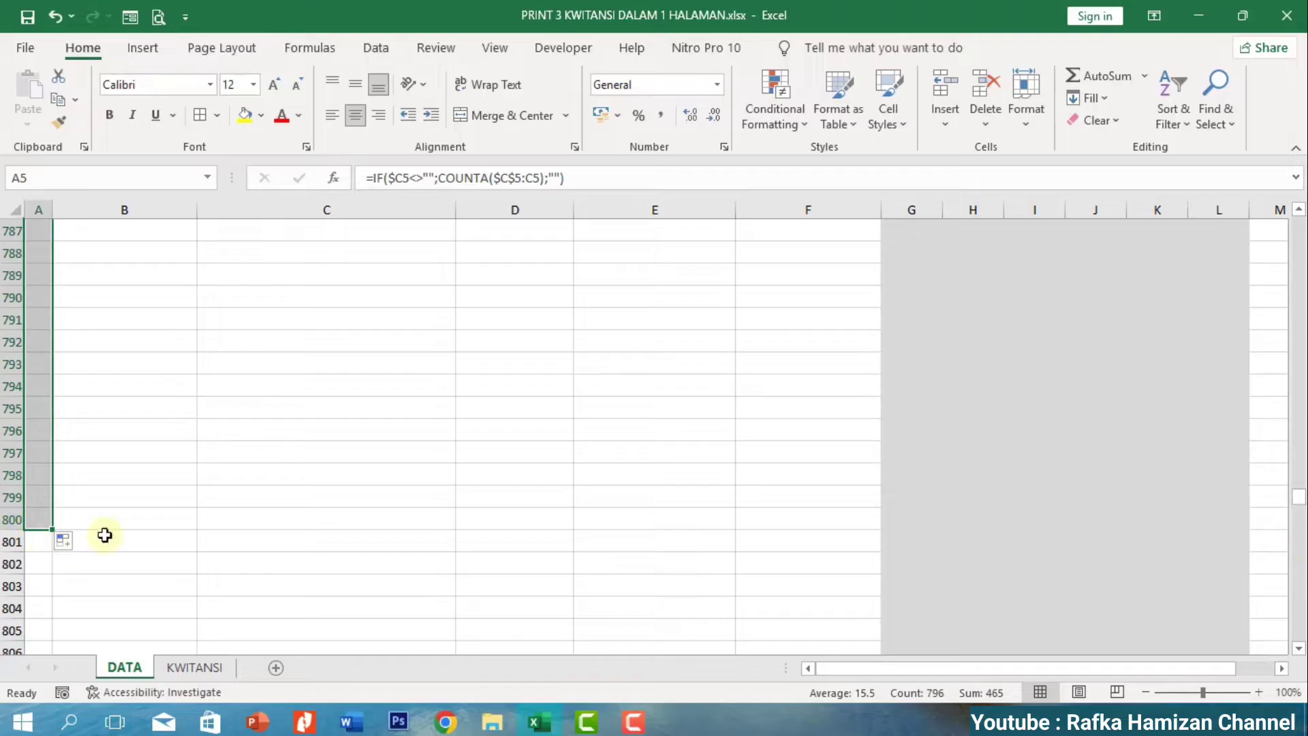
drag(1301, 498, 1298, 212)
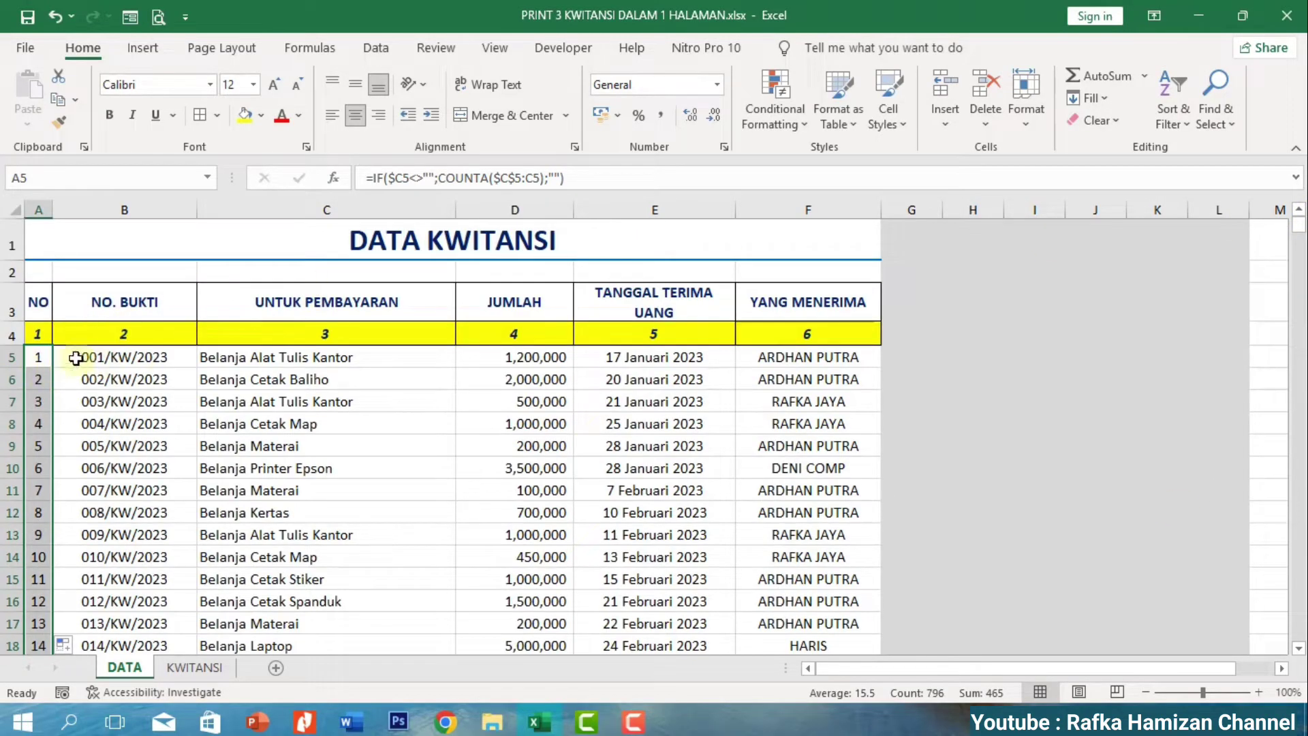
Test the automatic numbering by entering Belanja Materai, f and g in cells C35 to C37 below the last record.
click(148, 359)
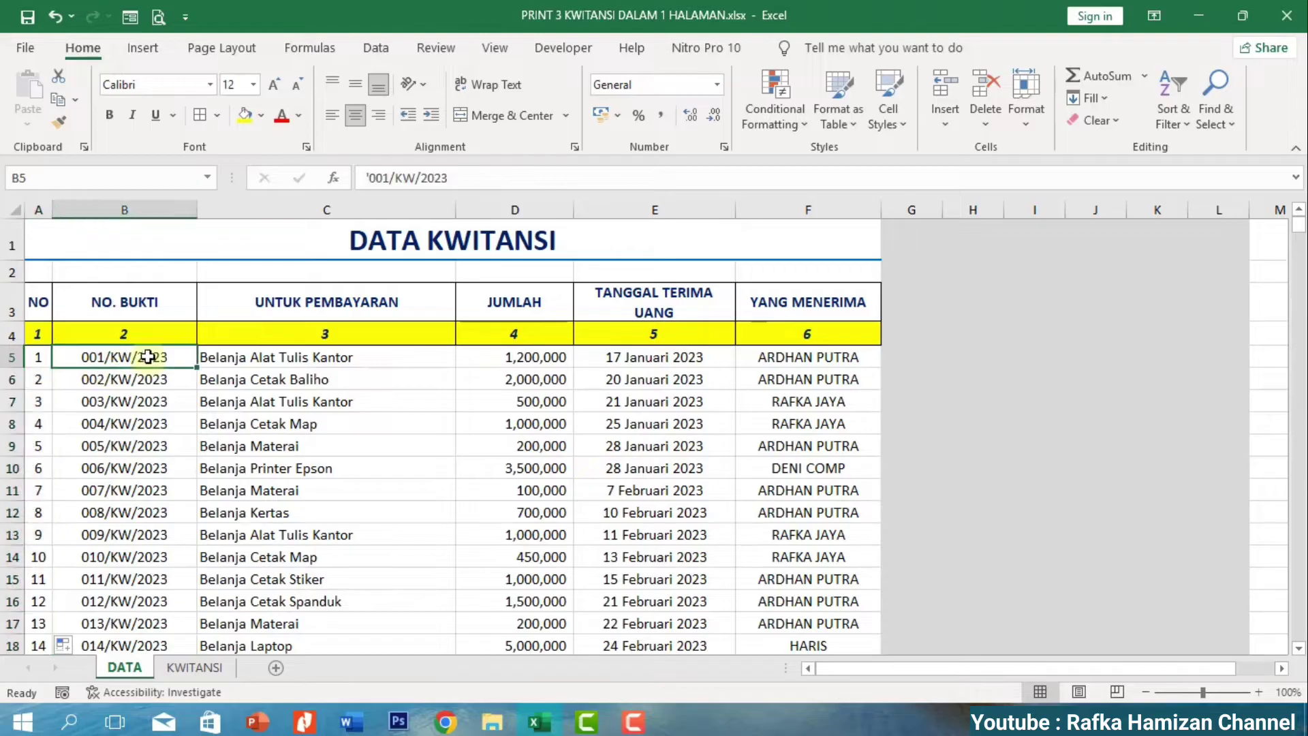
click(215, 355)
scroll(346, 438, down, 7)
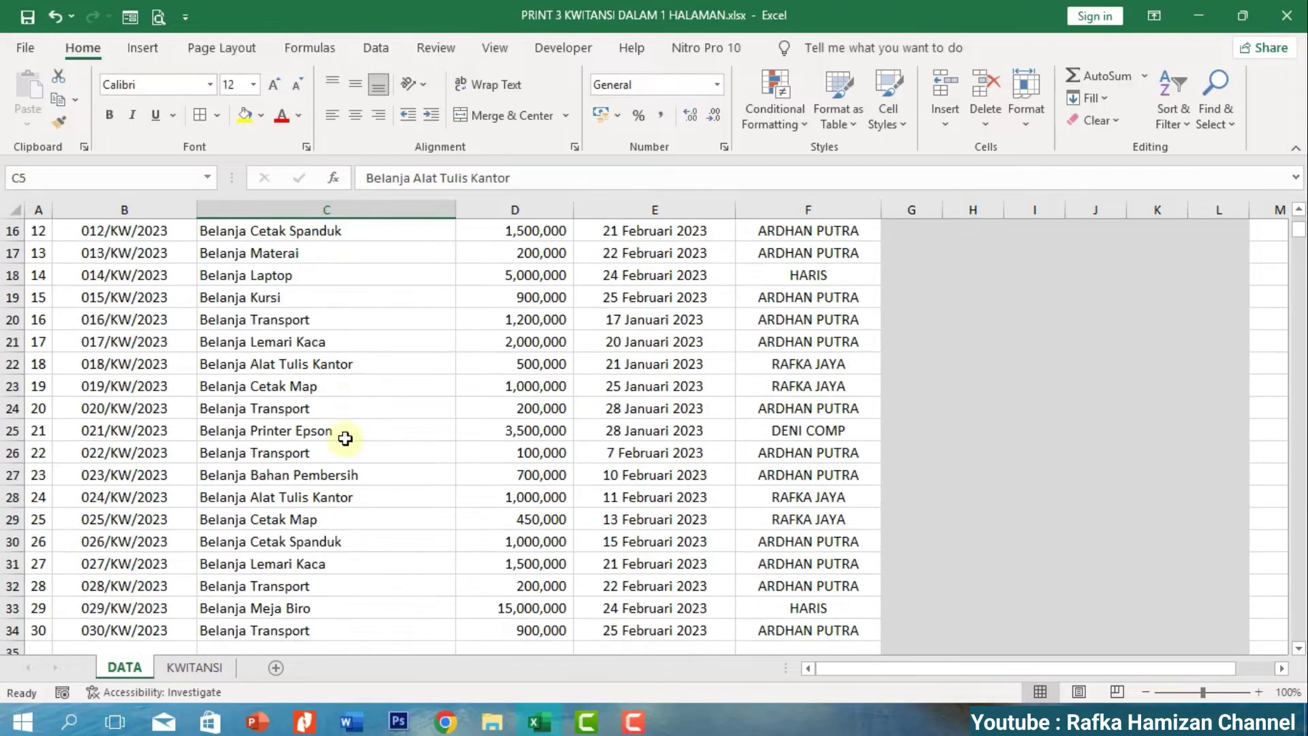
click(291, 515)
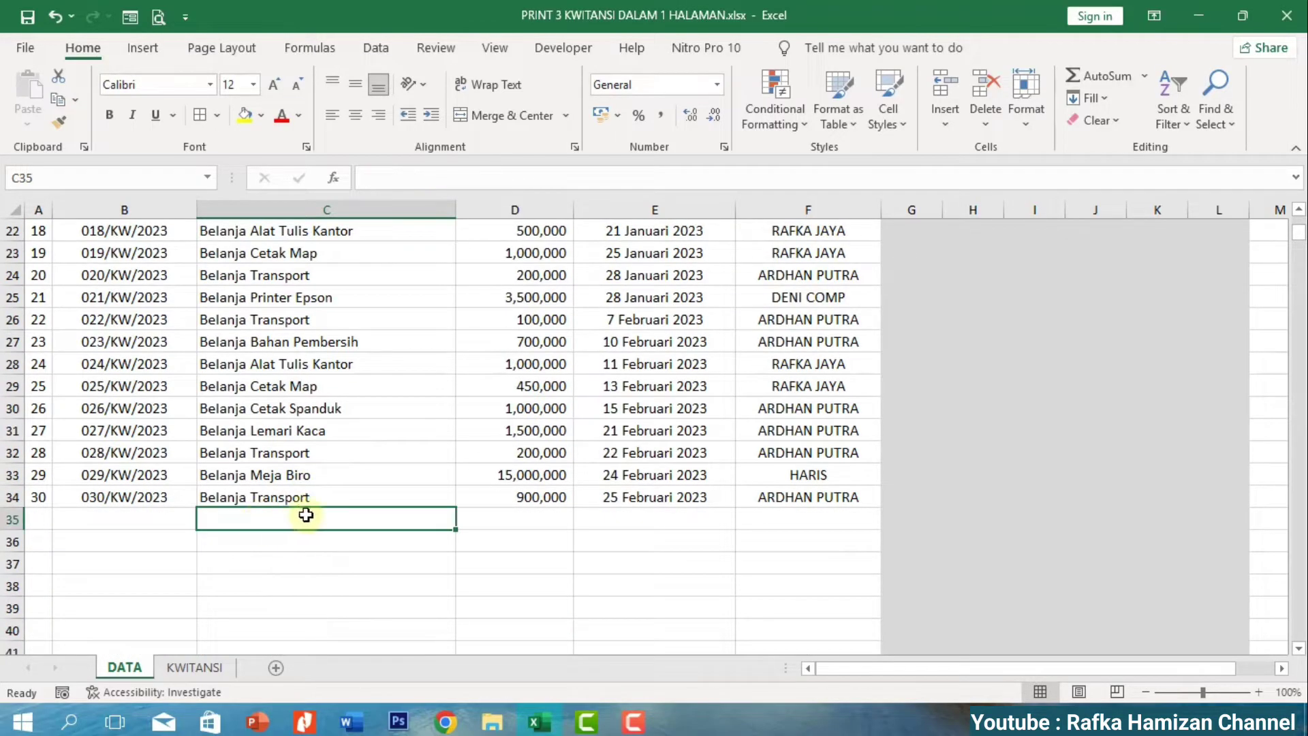
text(b)
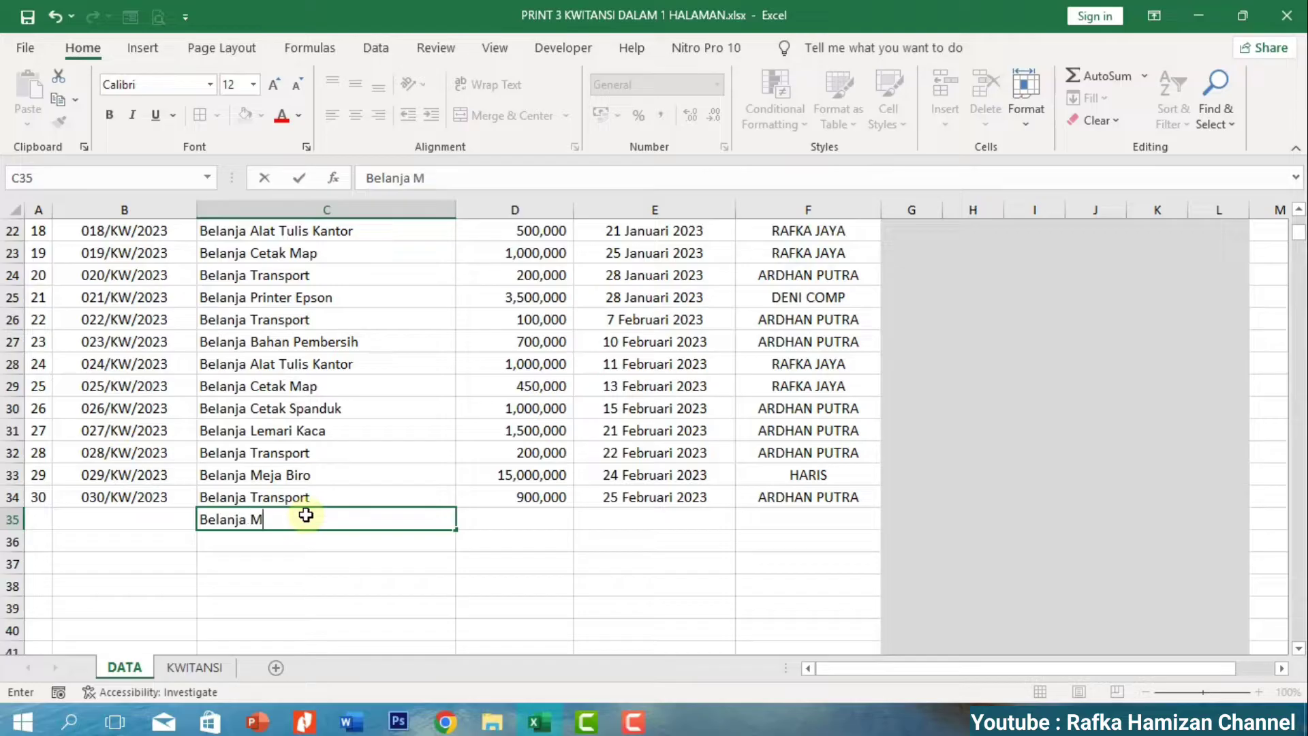
key(Return)
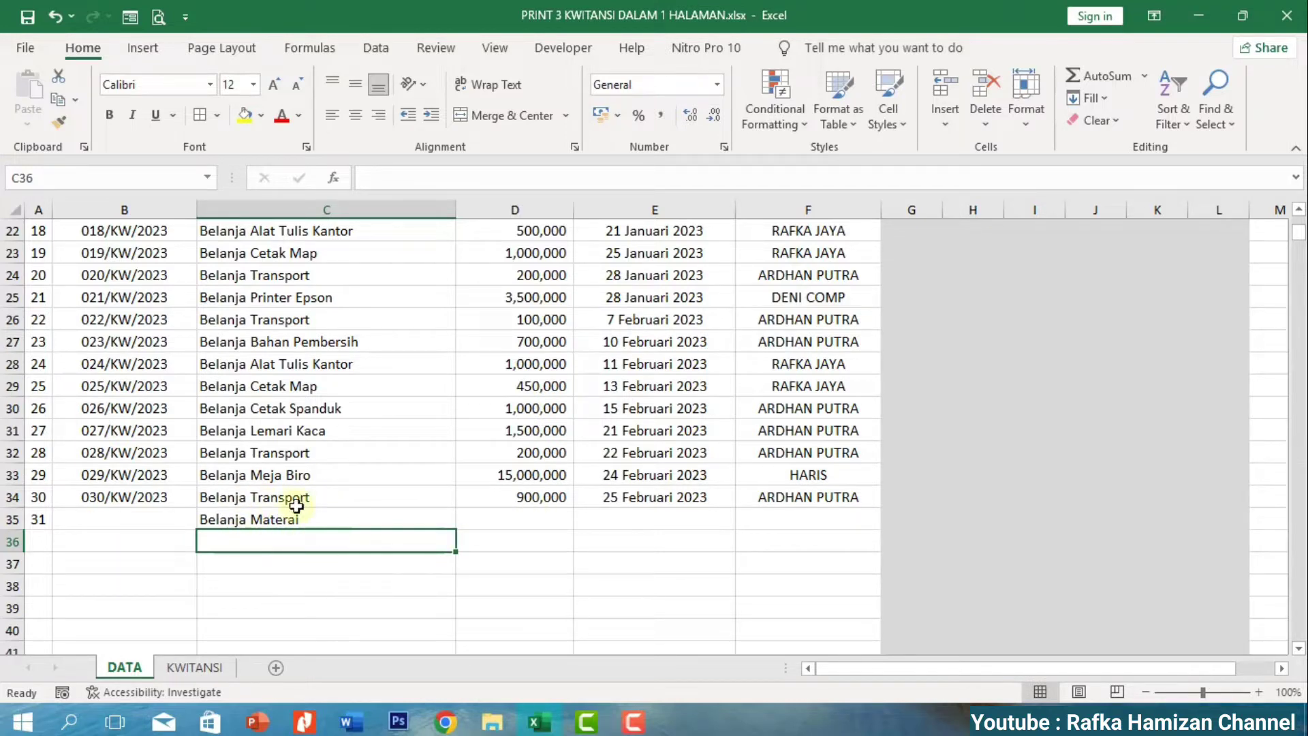
text(f)
key(Return)
text(g)
key(Return)
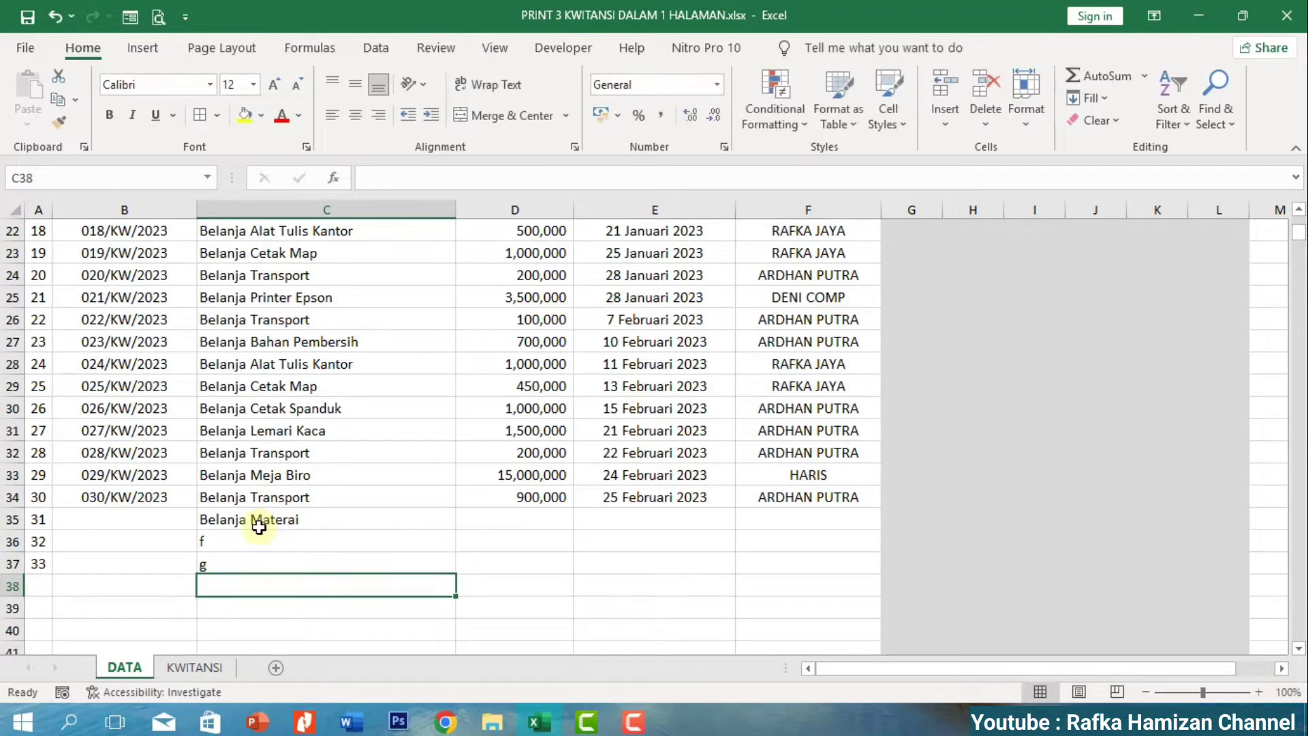
Clear the test entries from C35:C38 and return to the first data rows.
drag(213, 518, 214, 577)
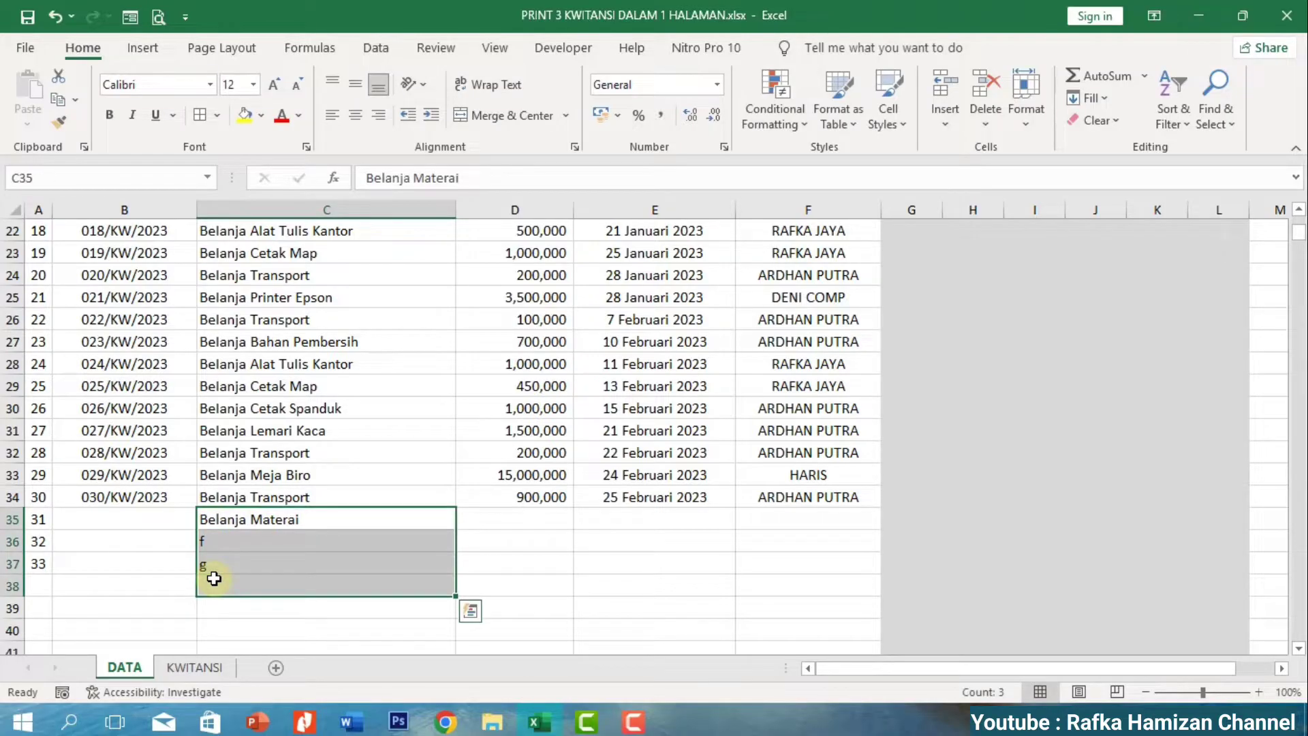
key(Delete)
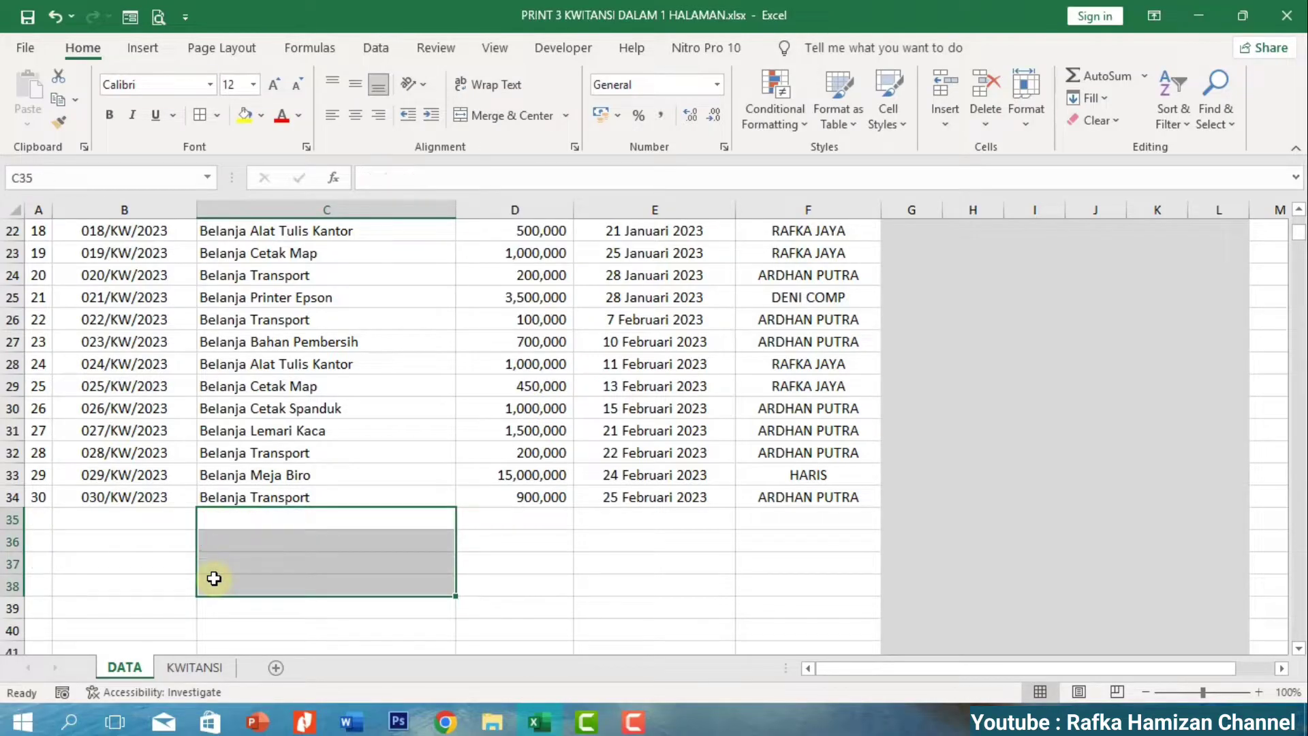
click(228, 525)
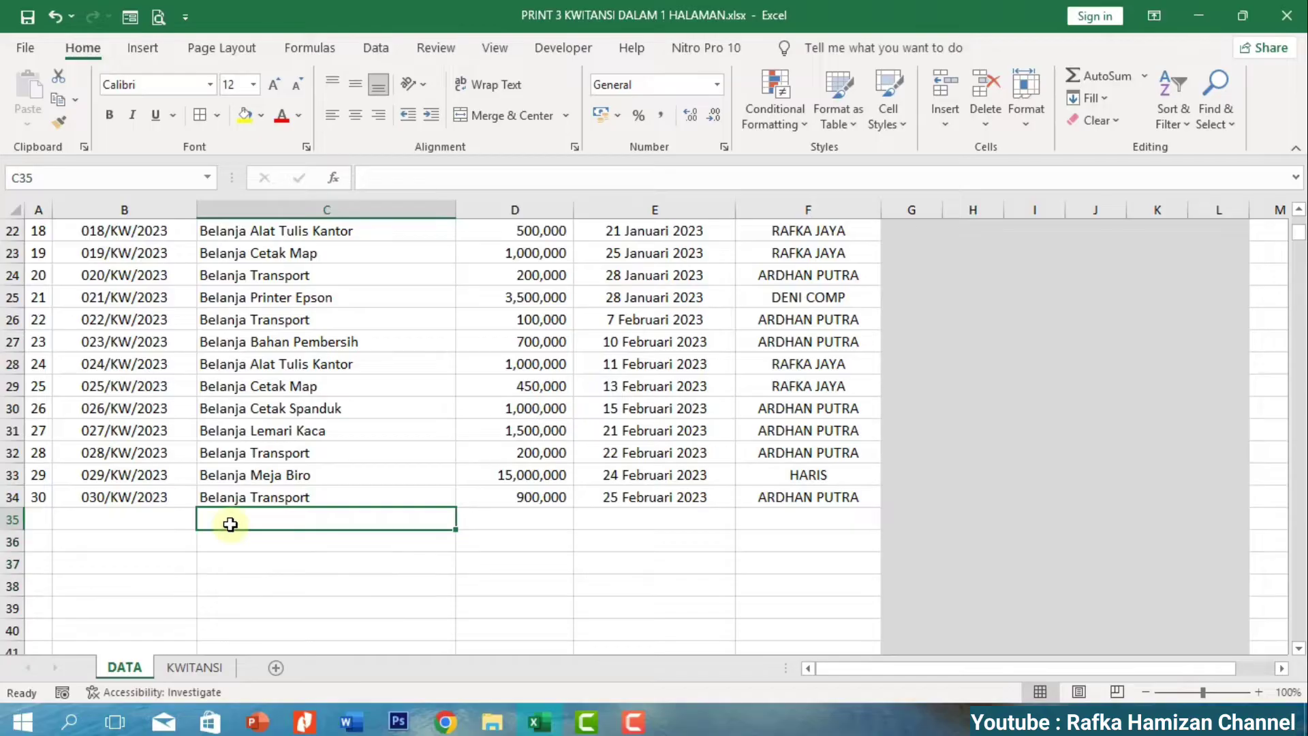
scroll(230, 525, up, 5)
scroll(230, 525, up, 2)
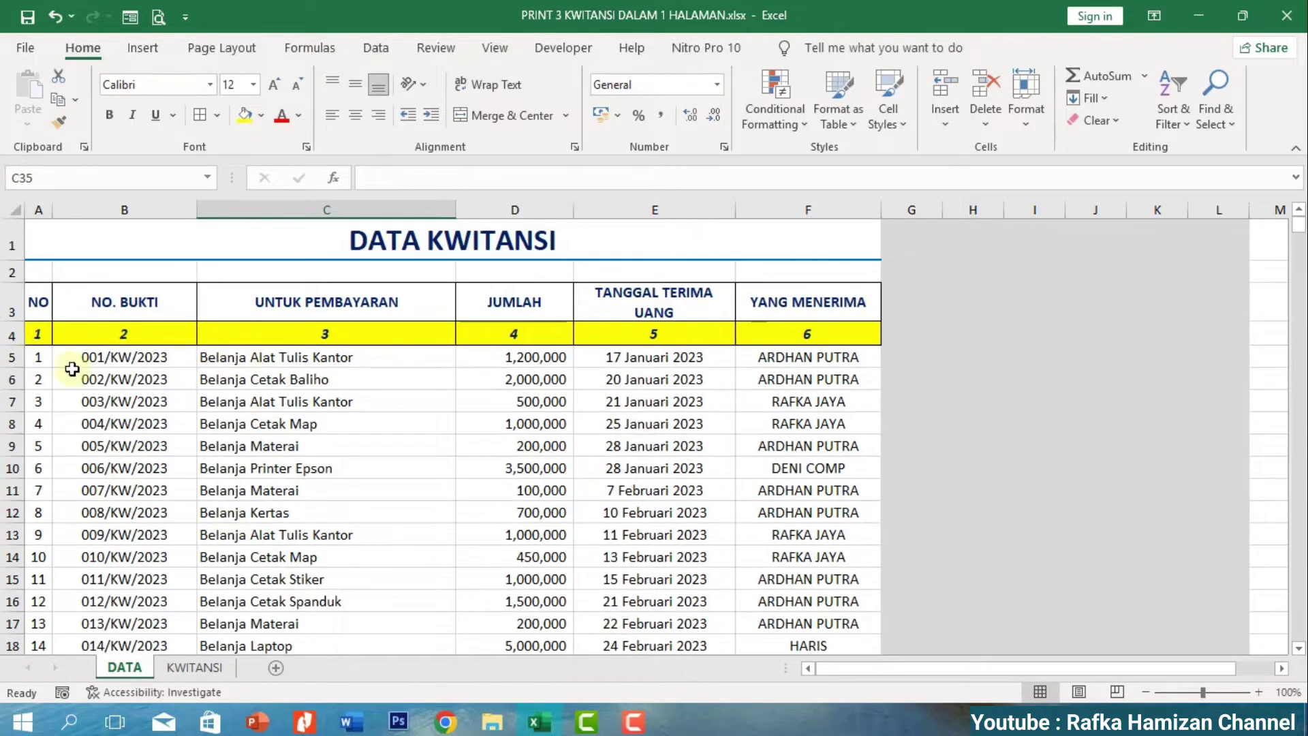
Test the numbering once more by entering sdsds in C35, and clear that entry.
scroll(394, 479, down, 6)
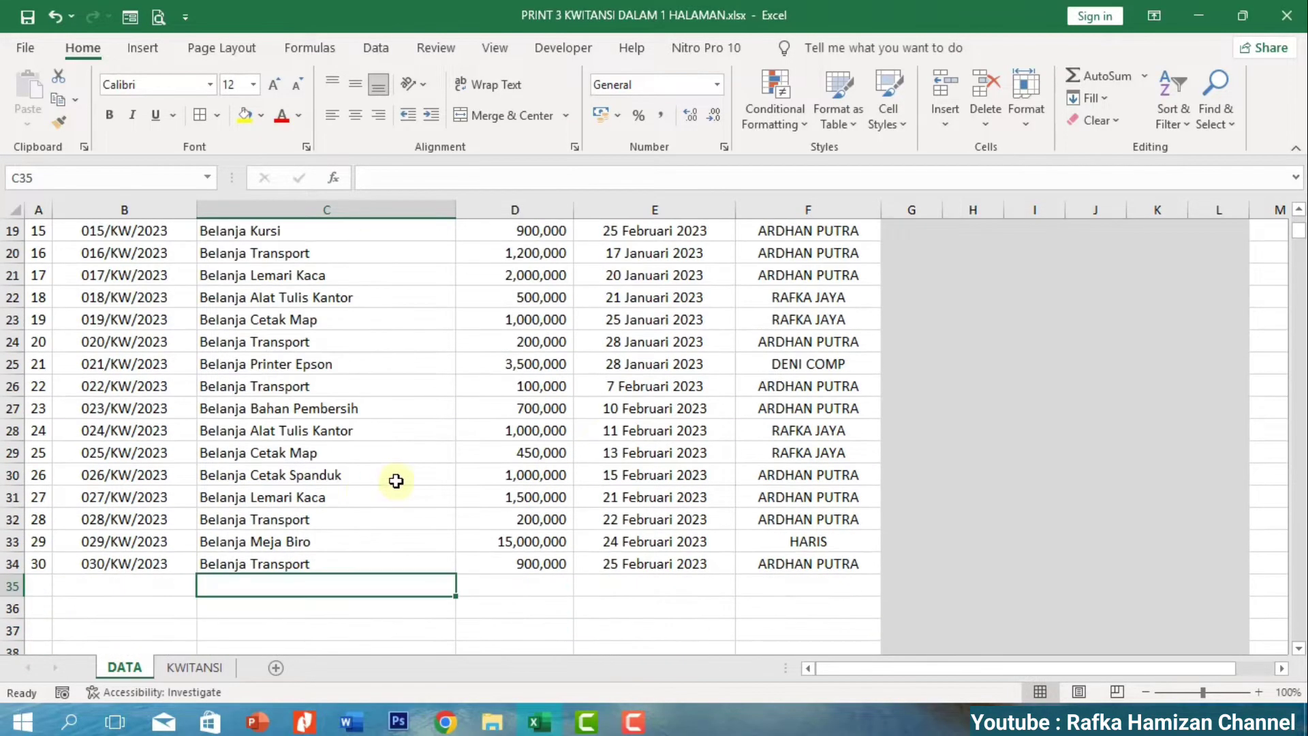
text(sdsds)
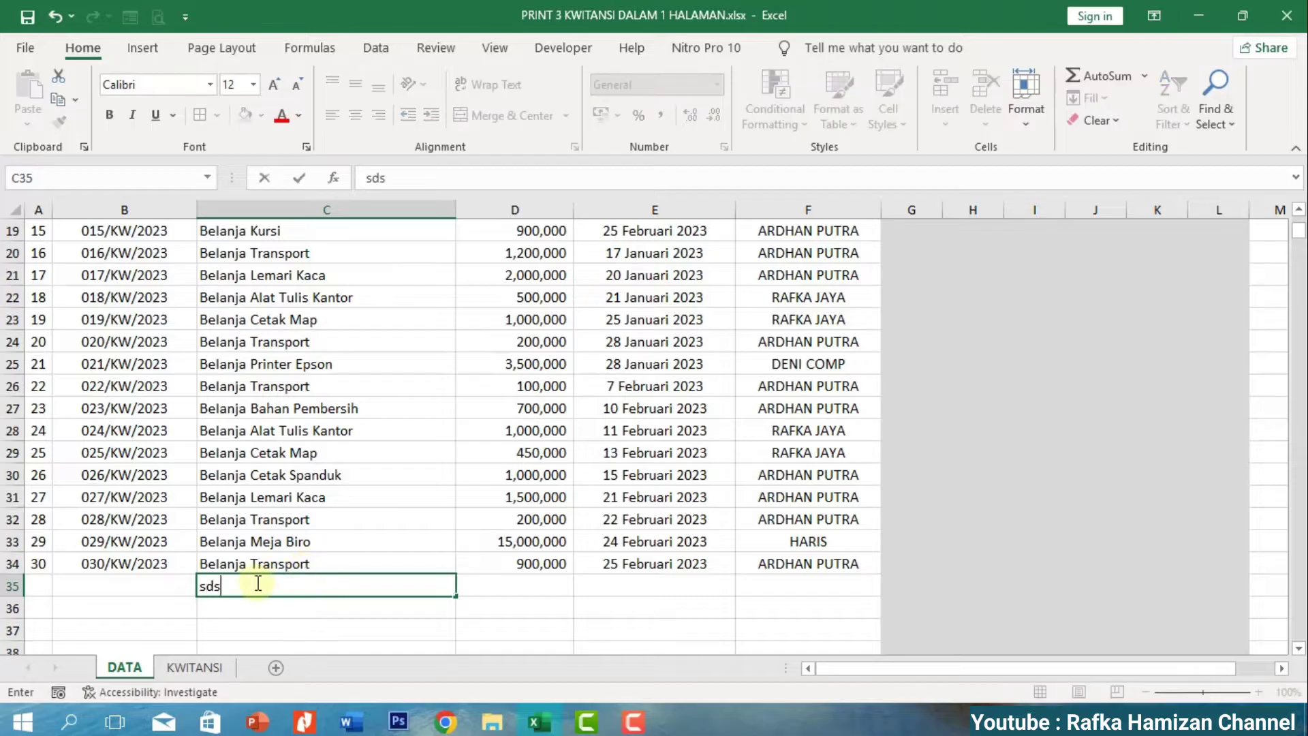
key(Return)
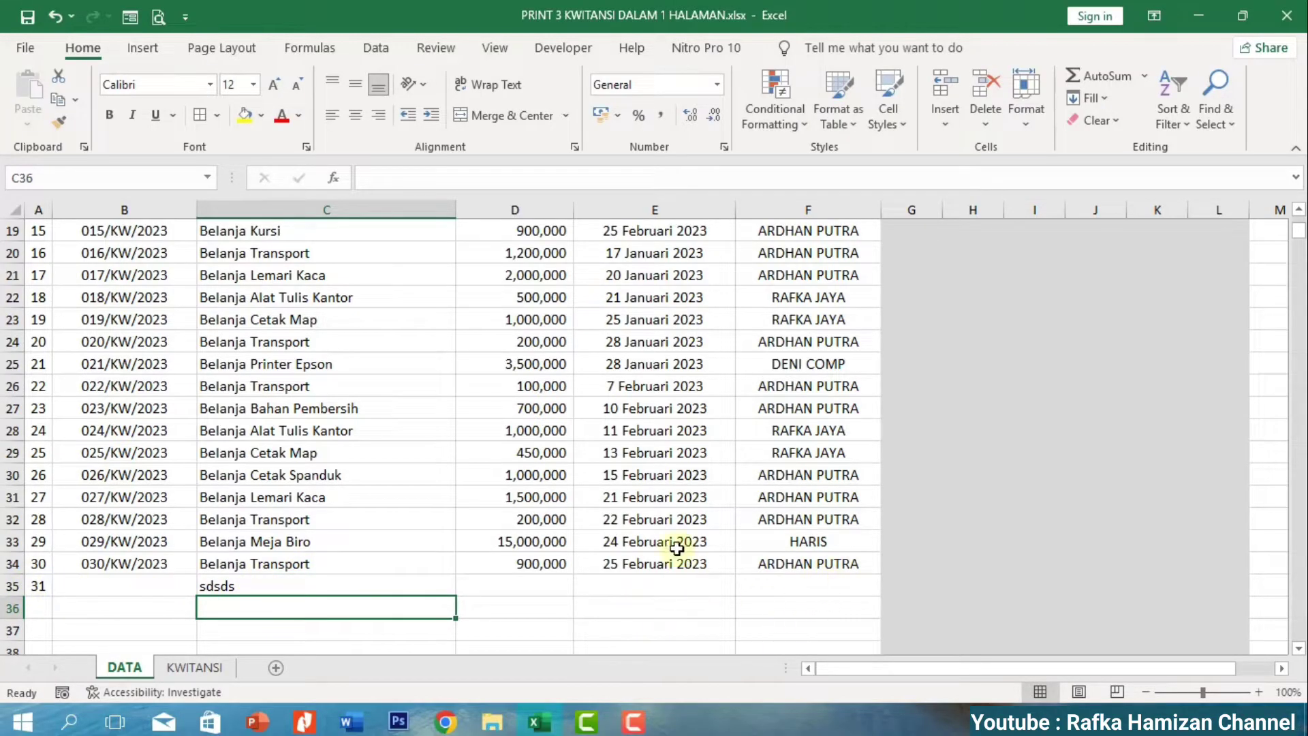
click(245, 588)
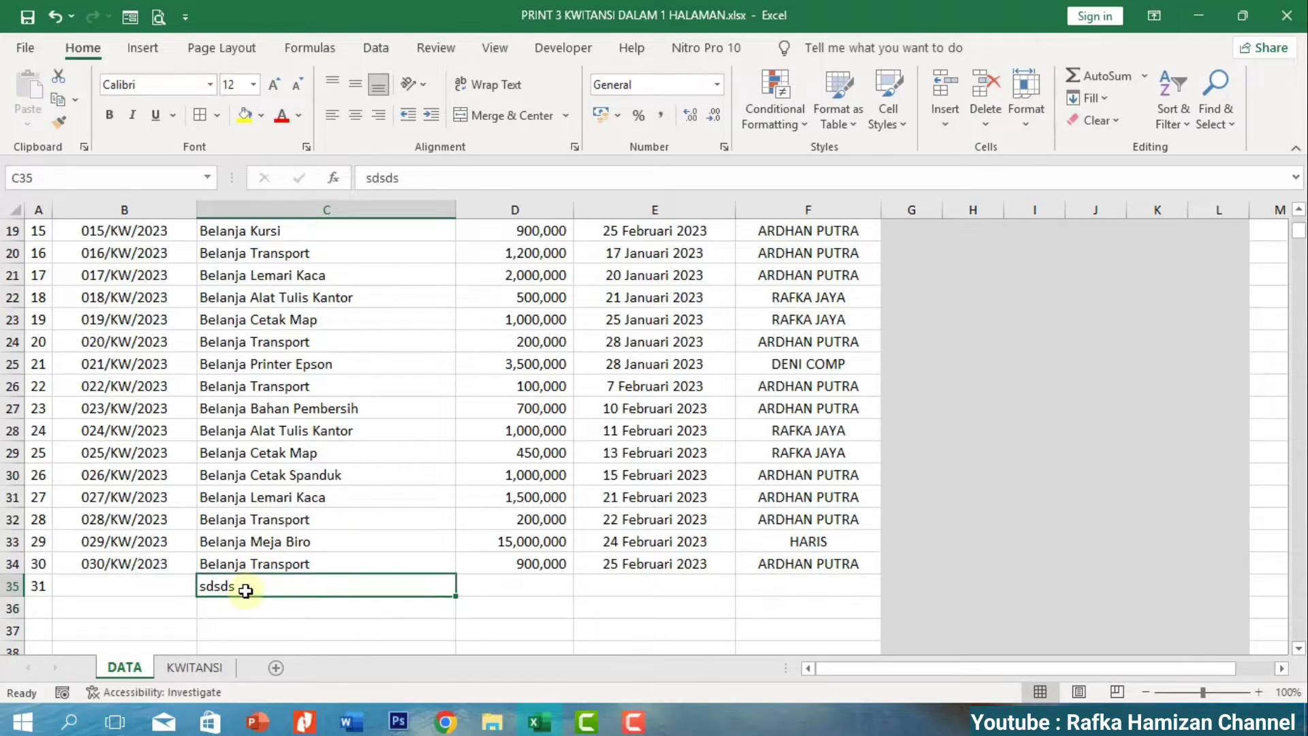
key(Delete)
scroll(252, 516, up, 6)
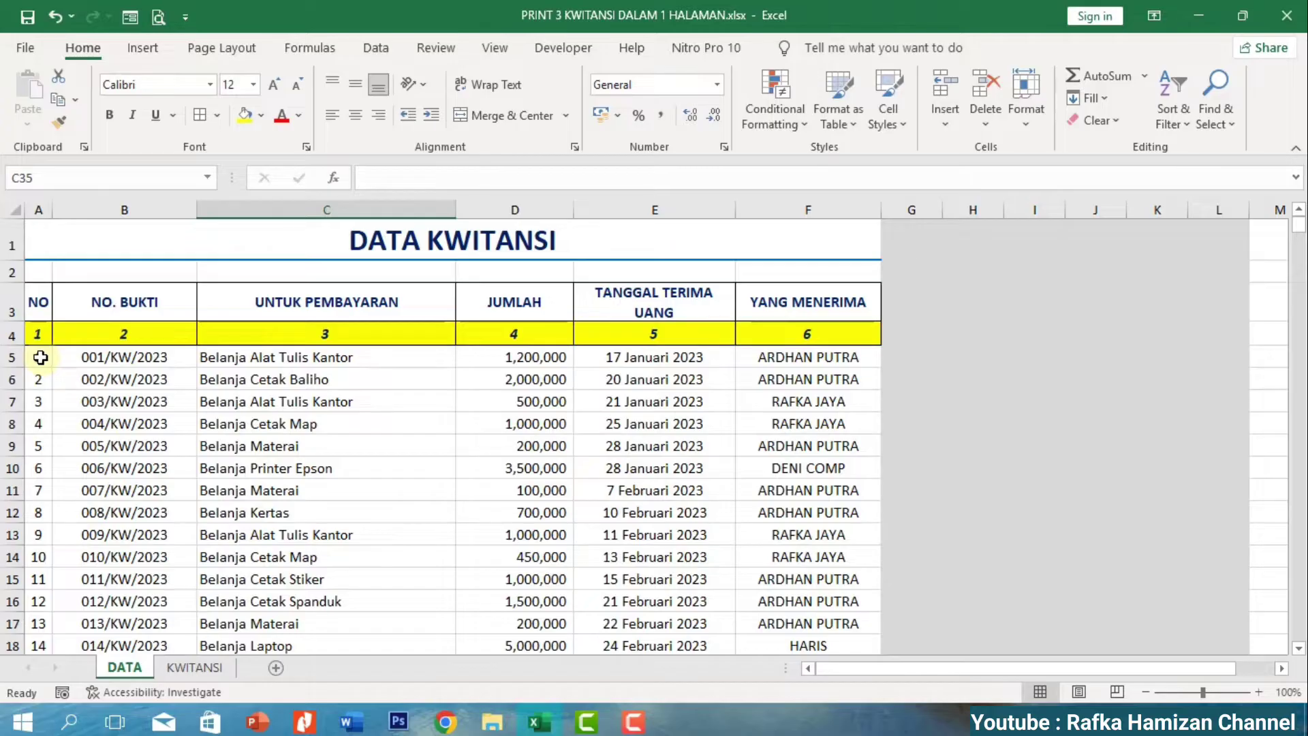
Start a new conditional formatting rule for A5:F800 that uses a formula to determine which cells to format.
drag(40, 357, 784, 641)
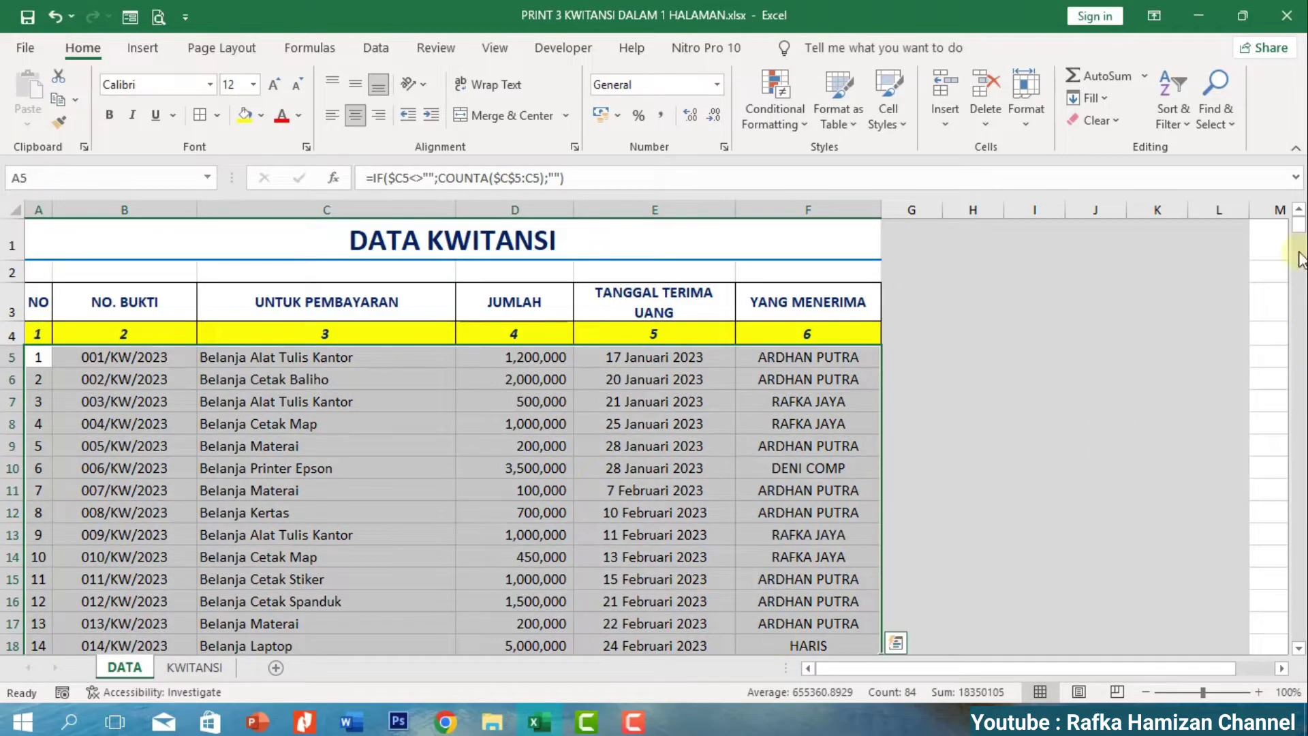
drag(1299, 227, 1265, 498)
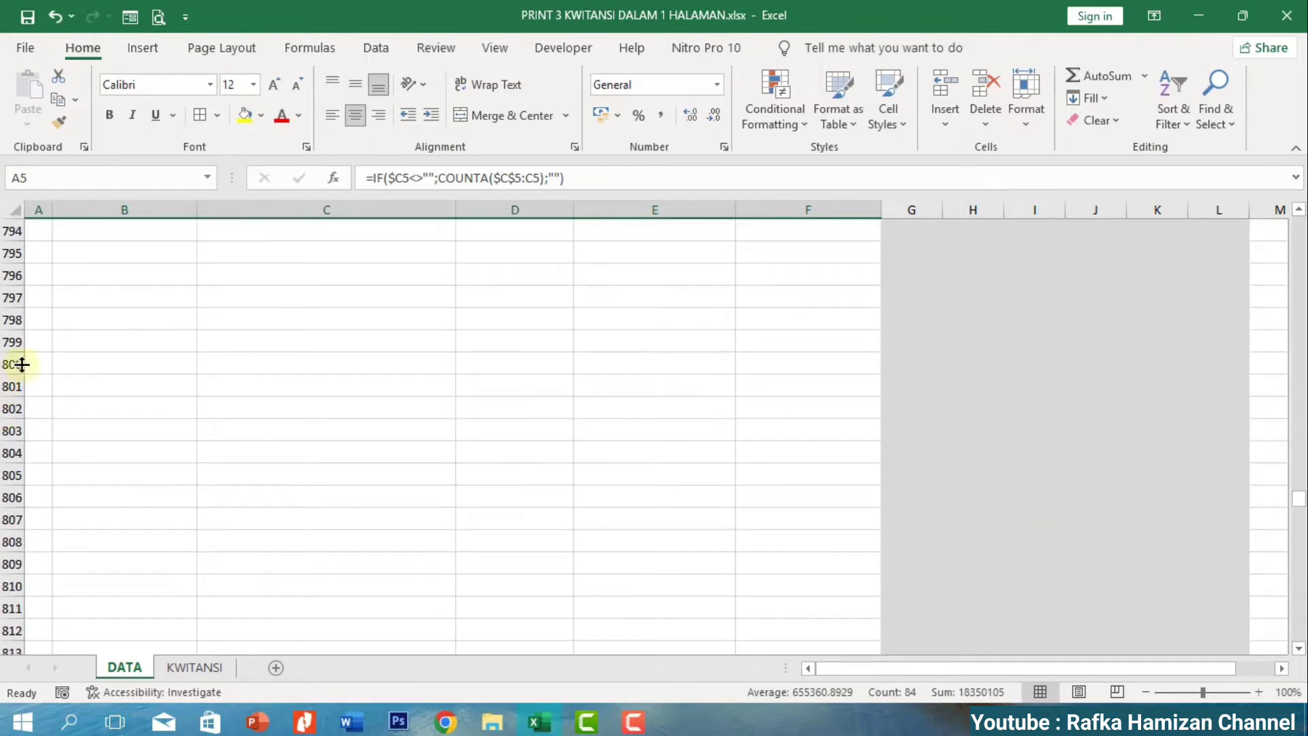
shift+click(818, 359)
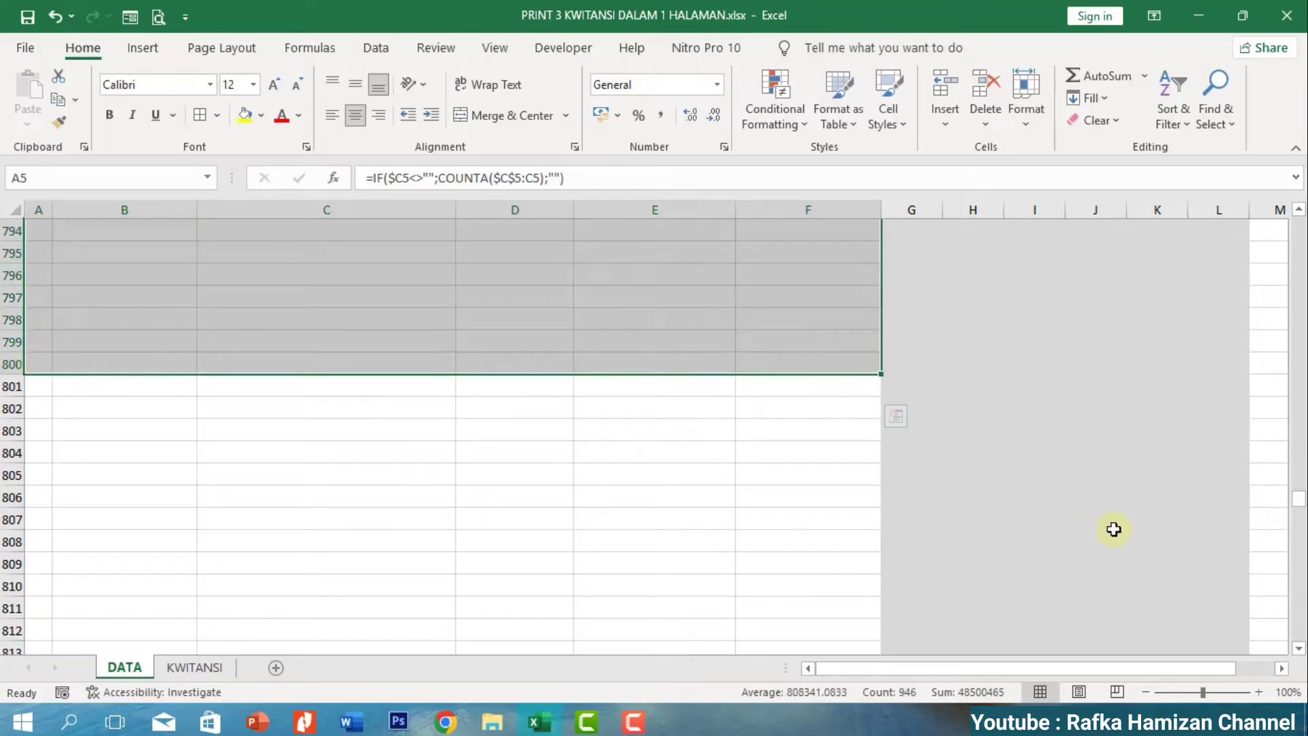
drag(1301, 503, 1299, 225)
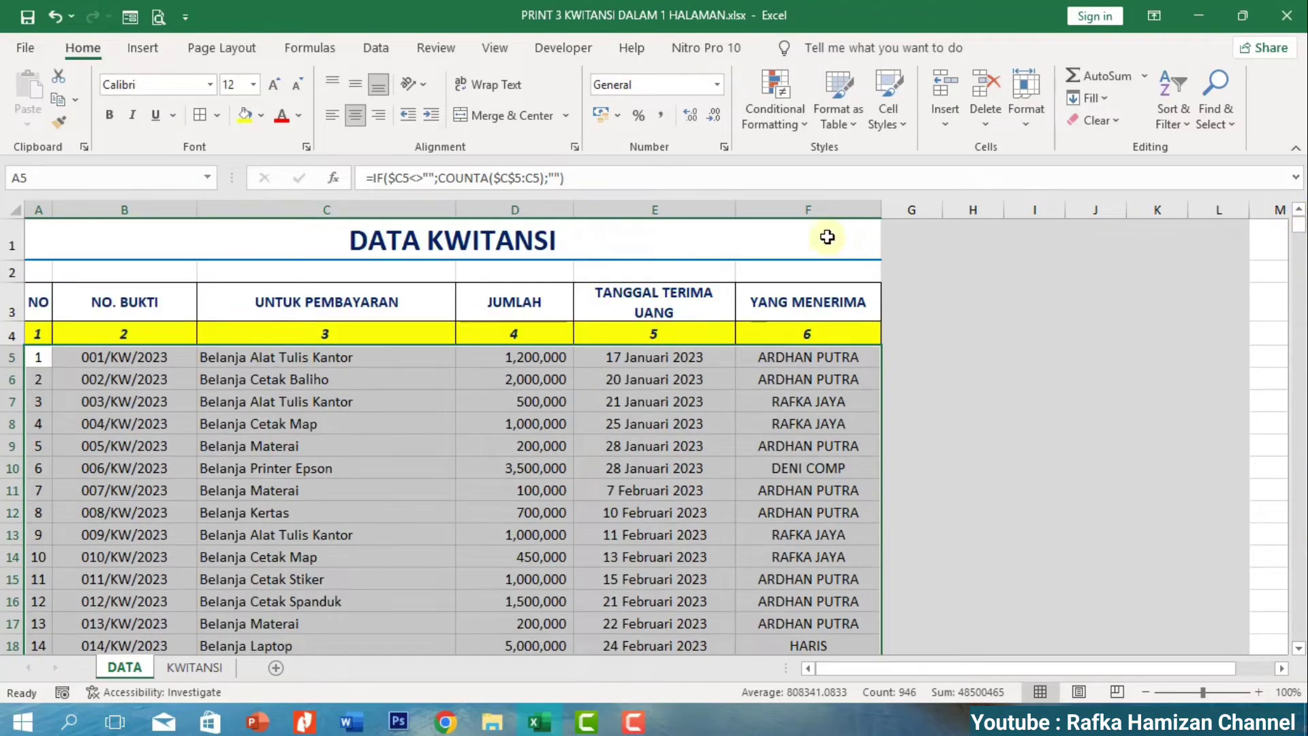
click(783, 116)
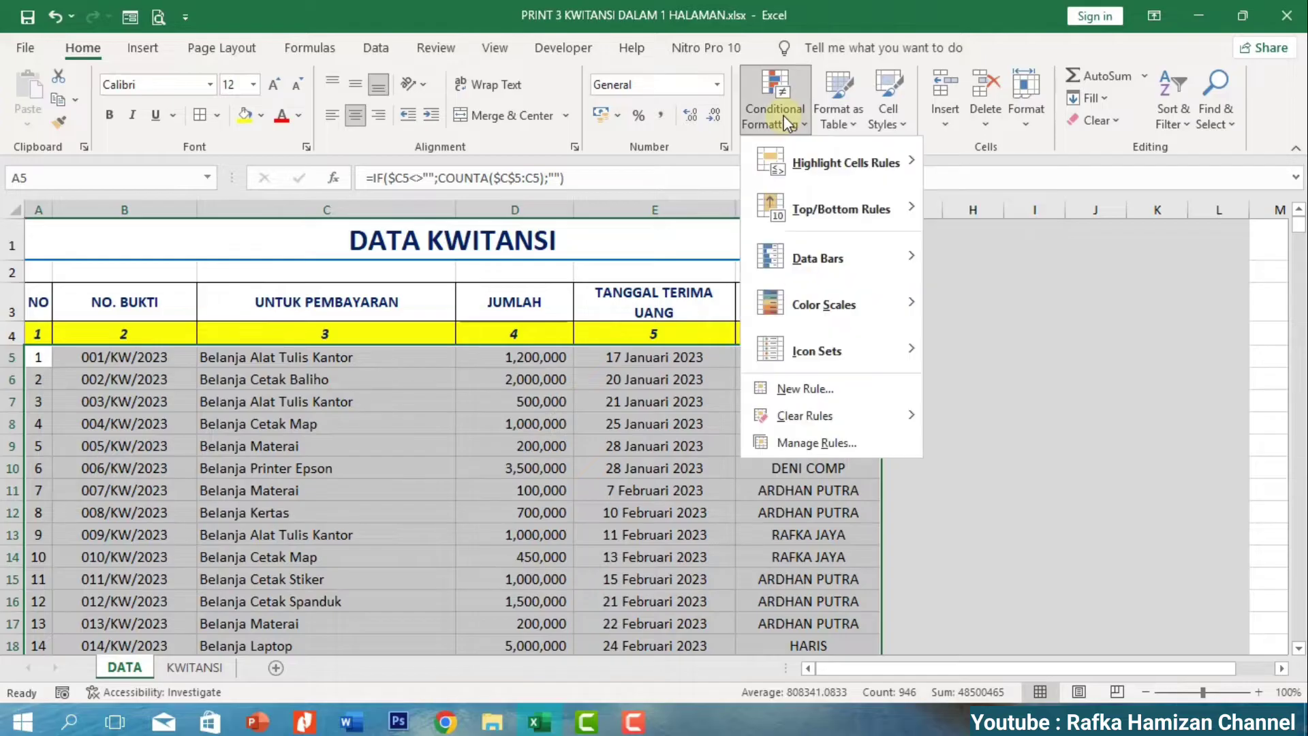
click(793, 387)
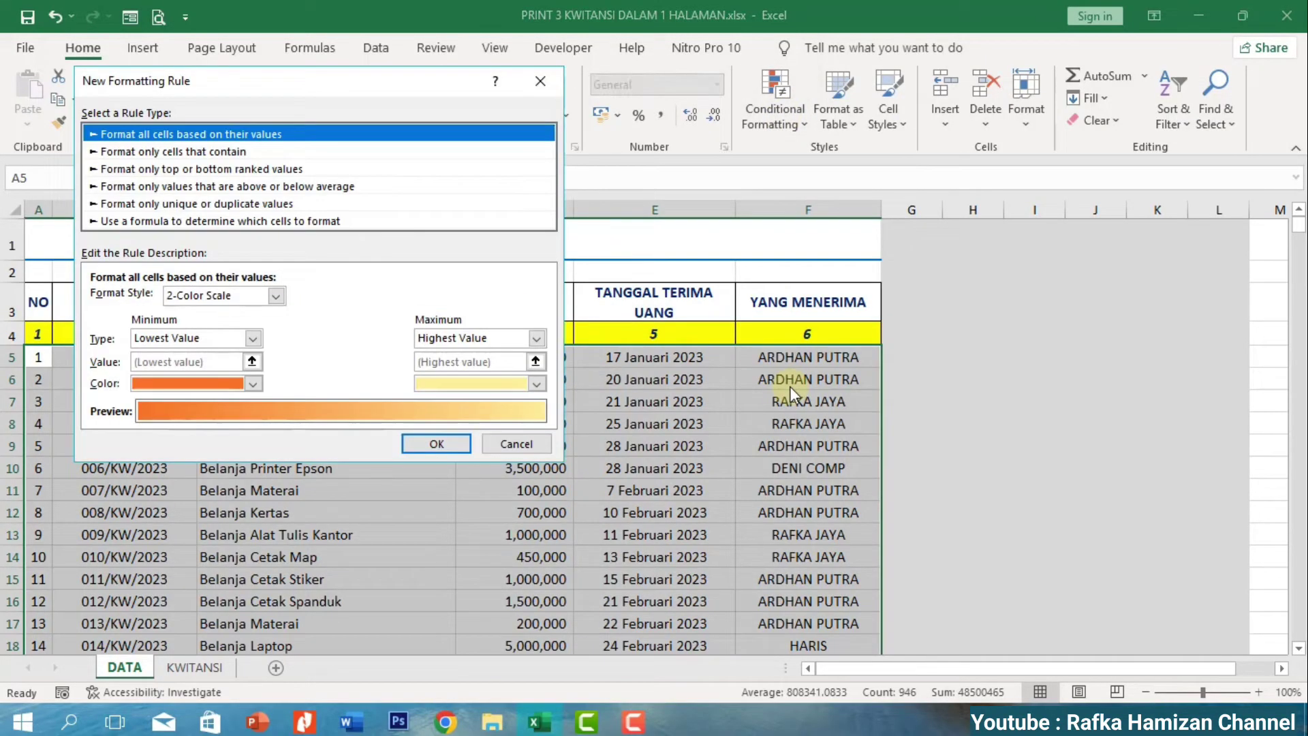
click(122, 222)
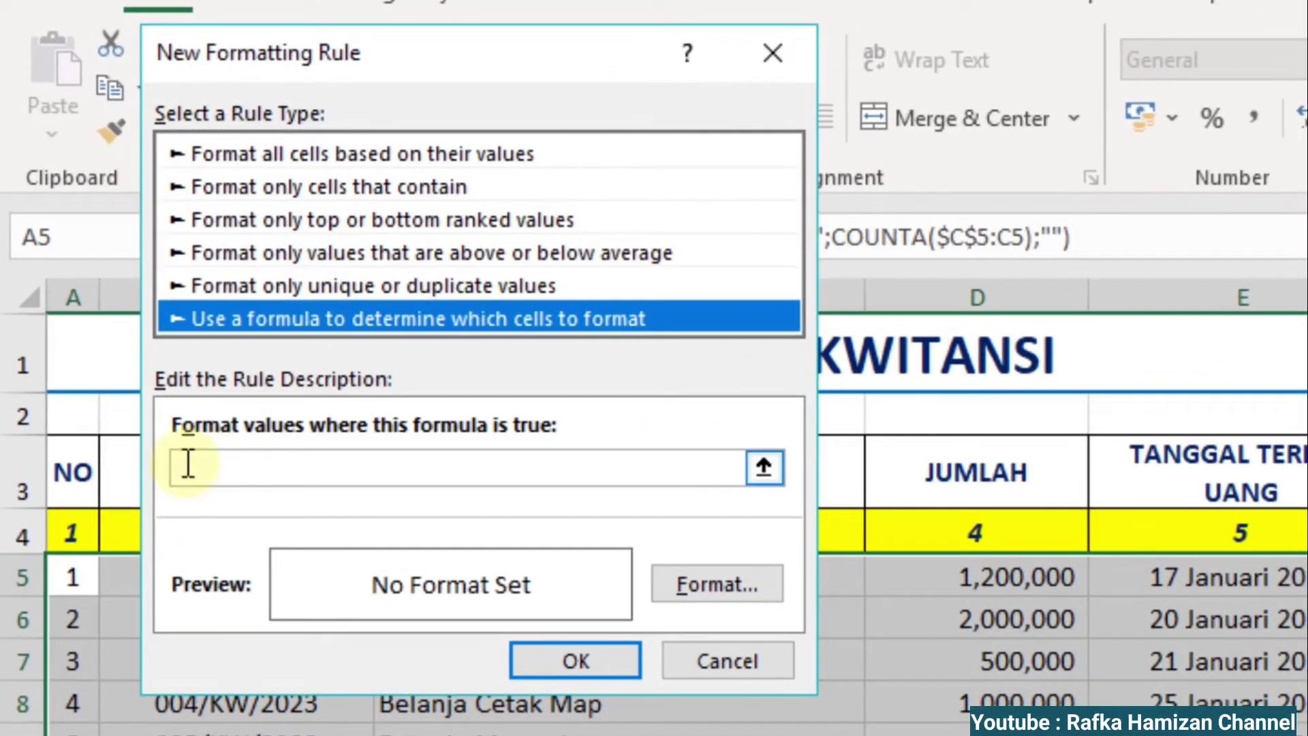
Set the rule's formula to =$A5<>"", locking only the column of the reference.
click(254, 469)
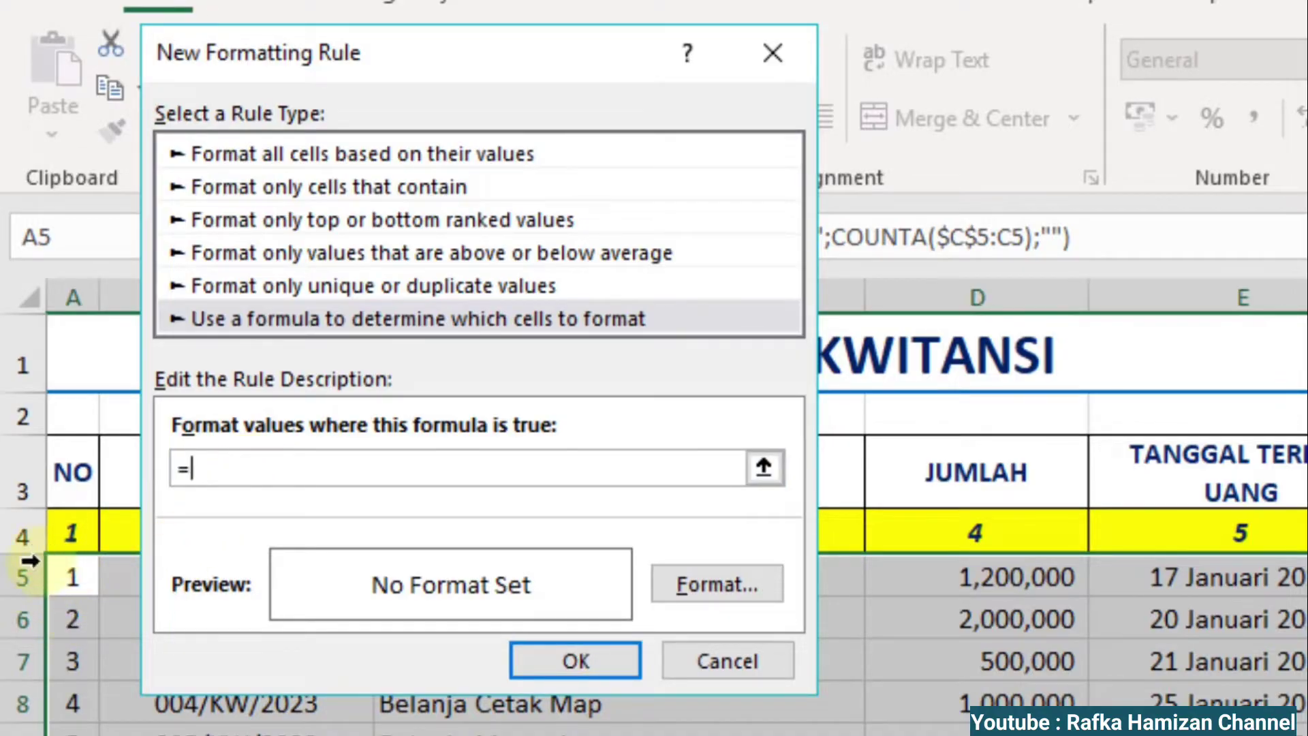
text(=)
click(68, 575)
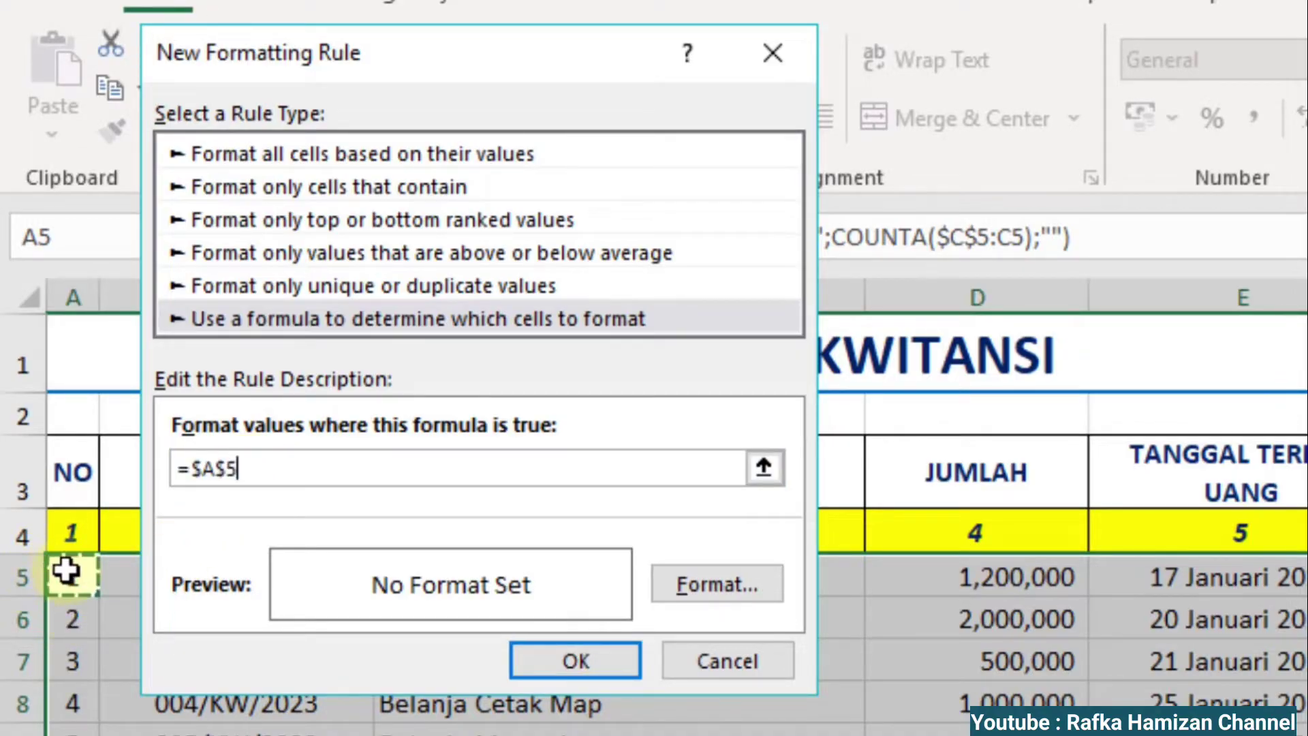
click(226, 470)
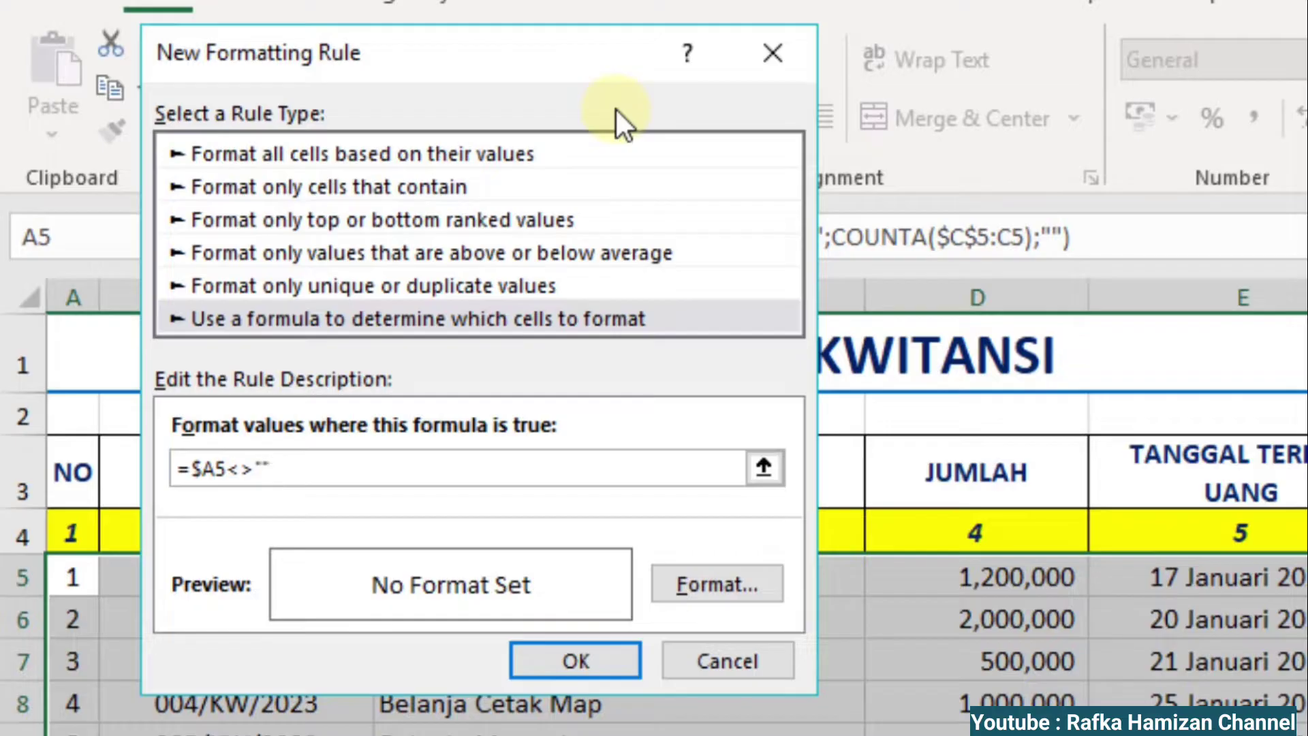
Give the rule a solid thin outline border as its format and apply the rule to the data range.
click(722, 575)
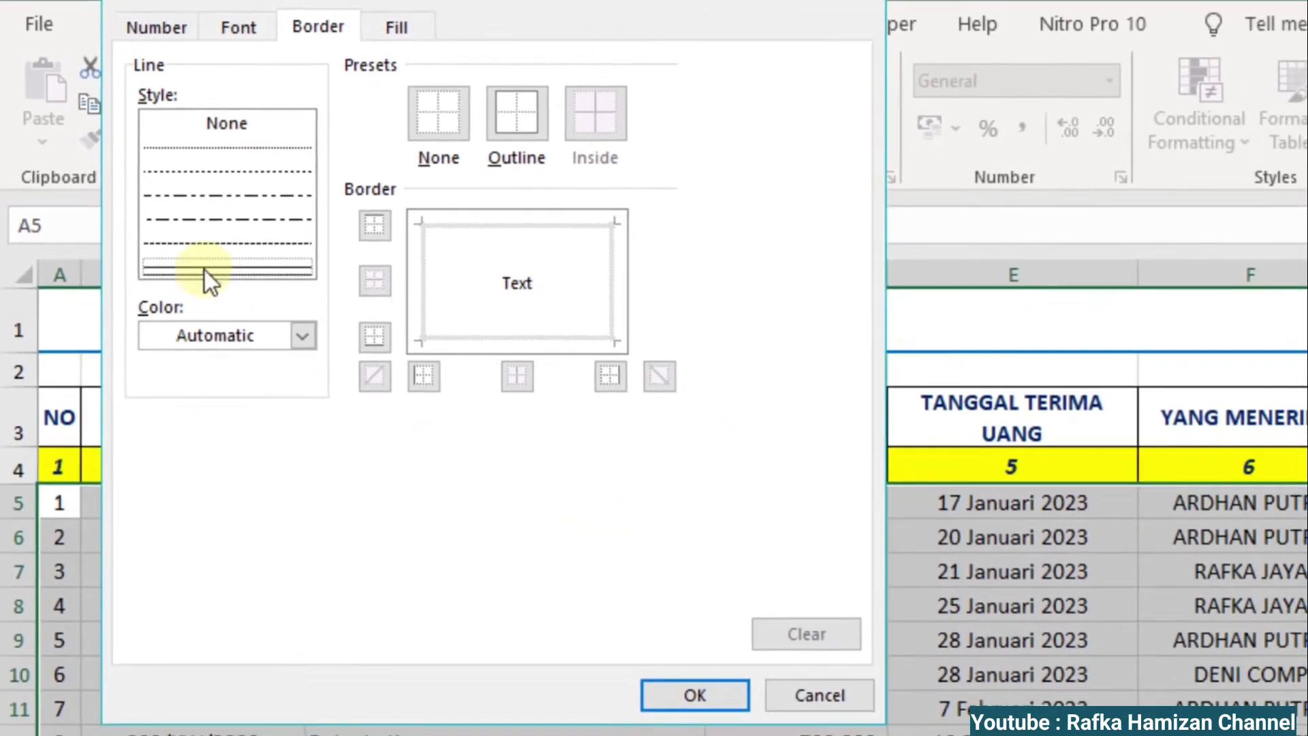
click(215, 265)
click(521, 109)
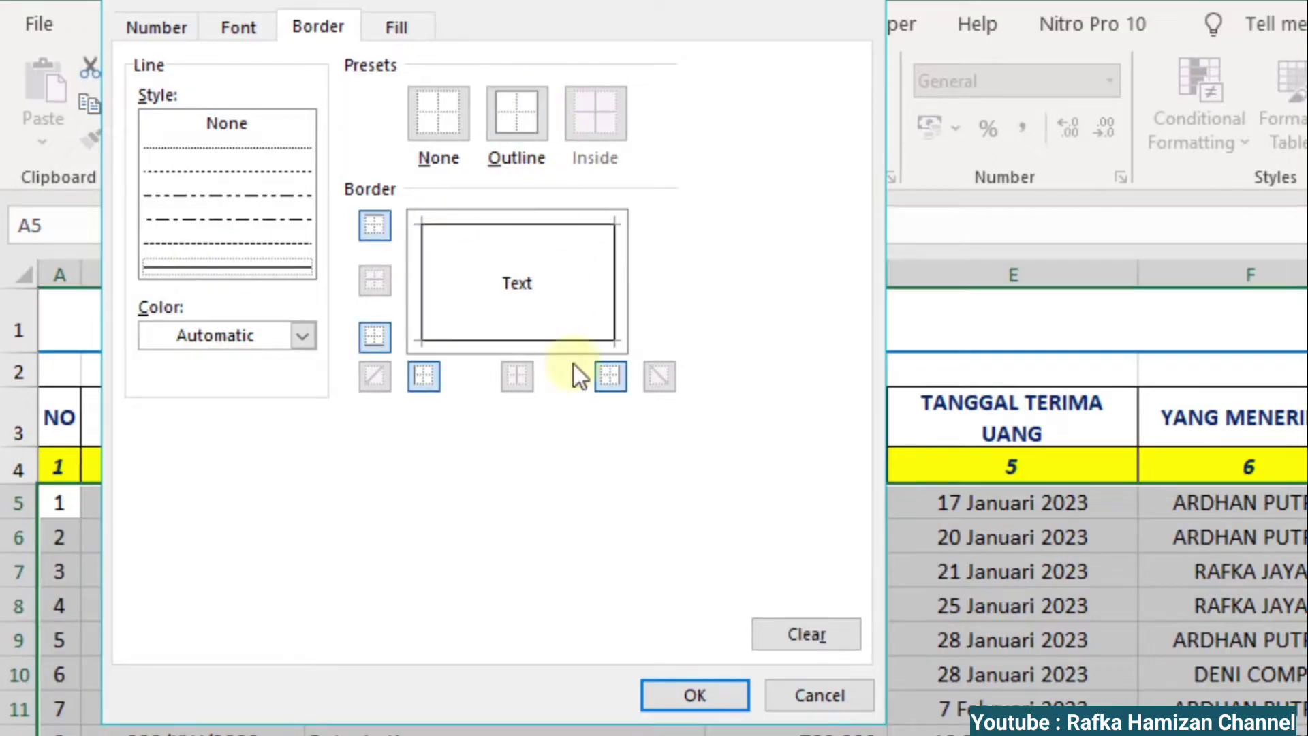
click(698, 692)
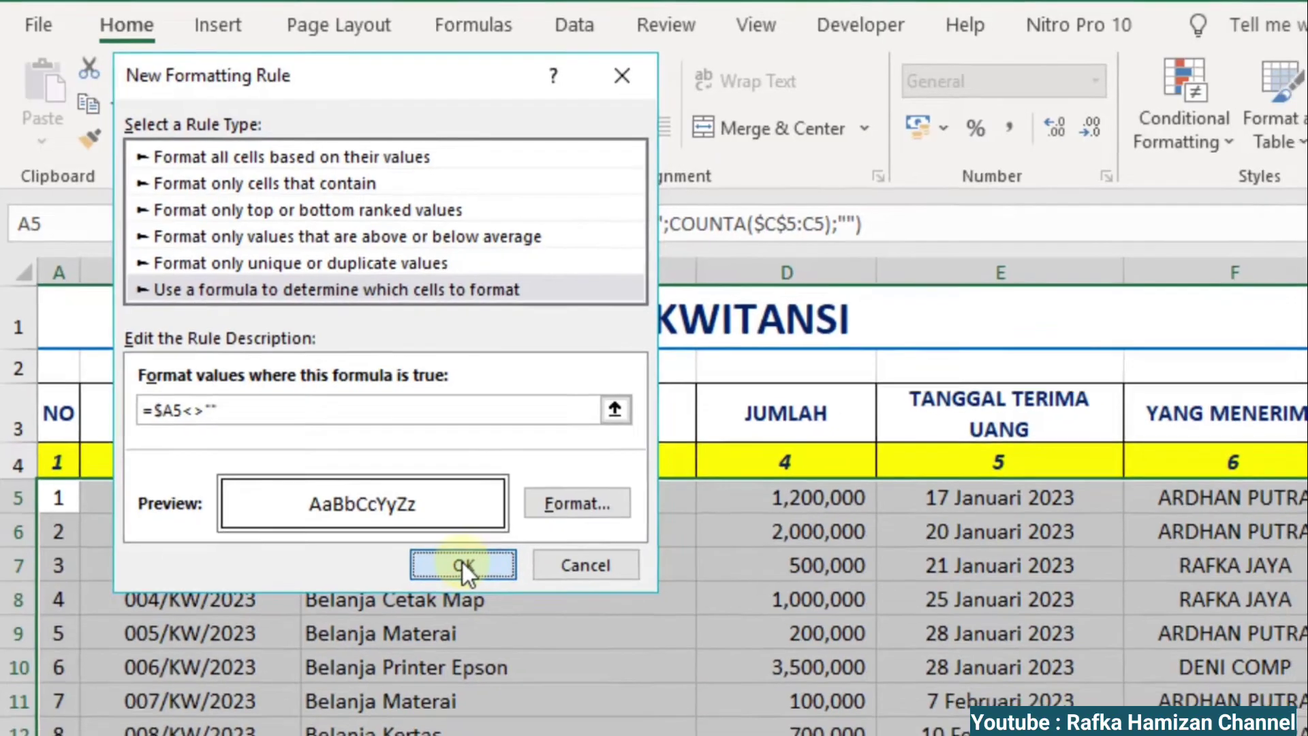
click(468, 567)
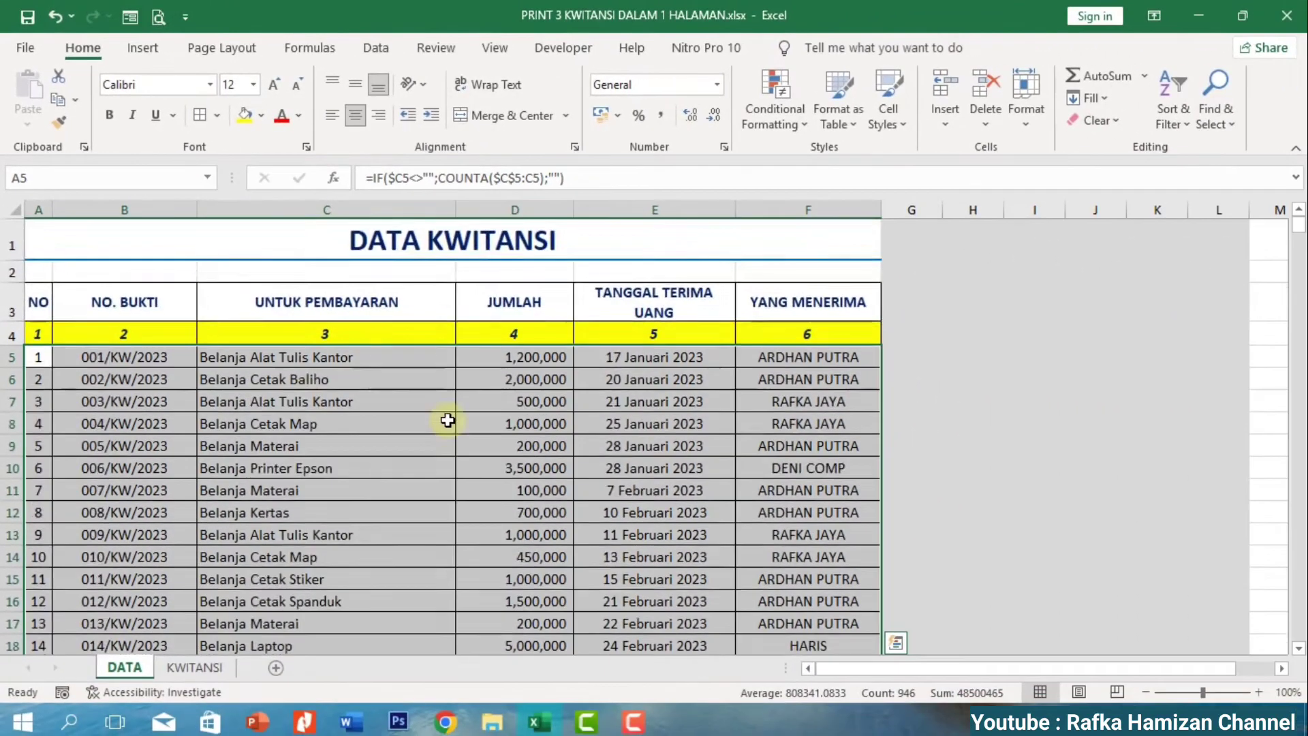
Check the borders down to the last numbered row and in the empty rows below it, ending on C35.
scroll(614, 586, down, 2)
click(386, 409)
scroll(411, 467, down, 5)
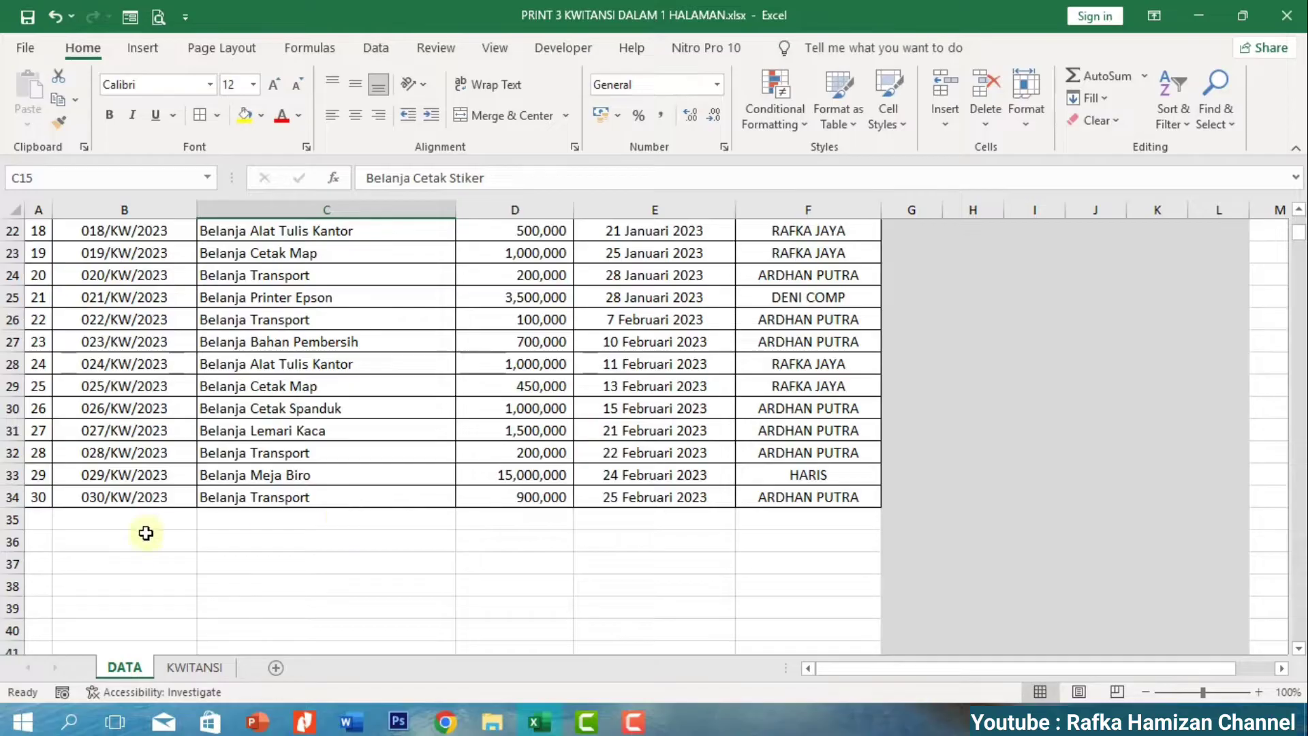
click(39, 500)
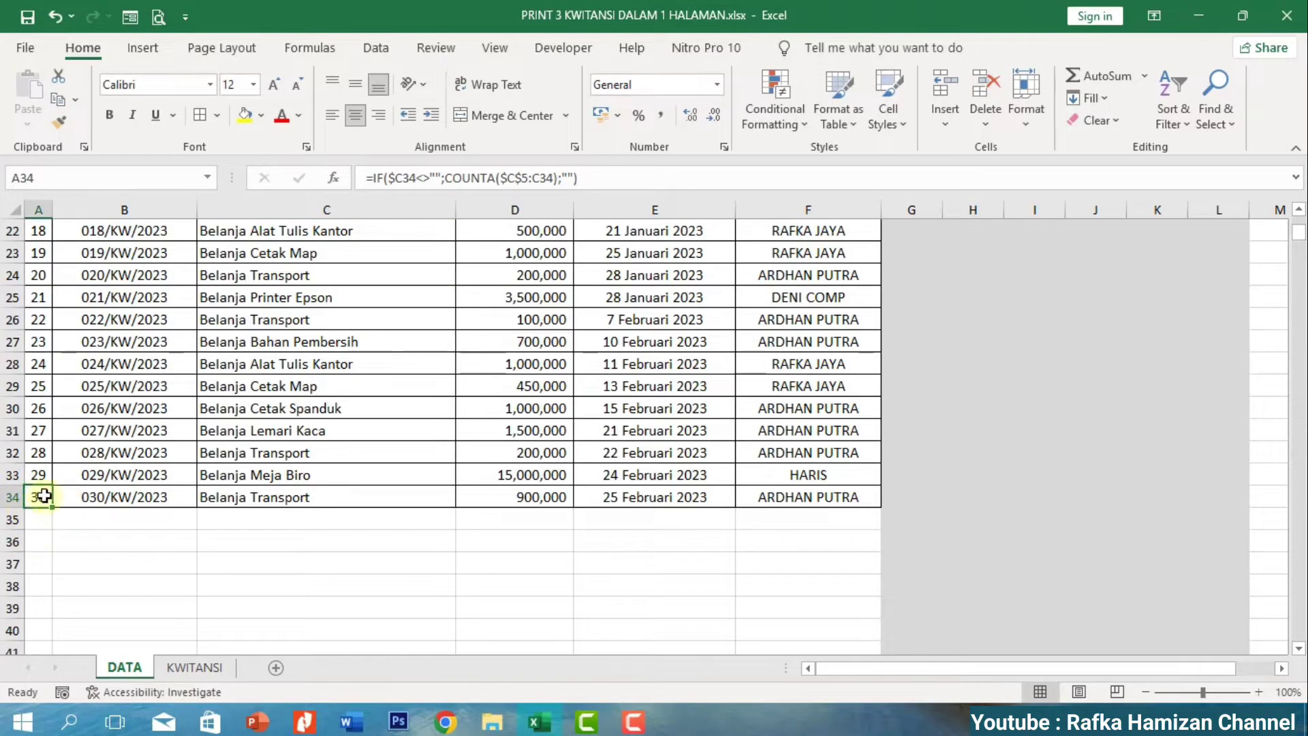
click(205, 518)
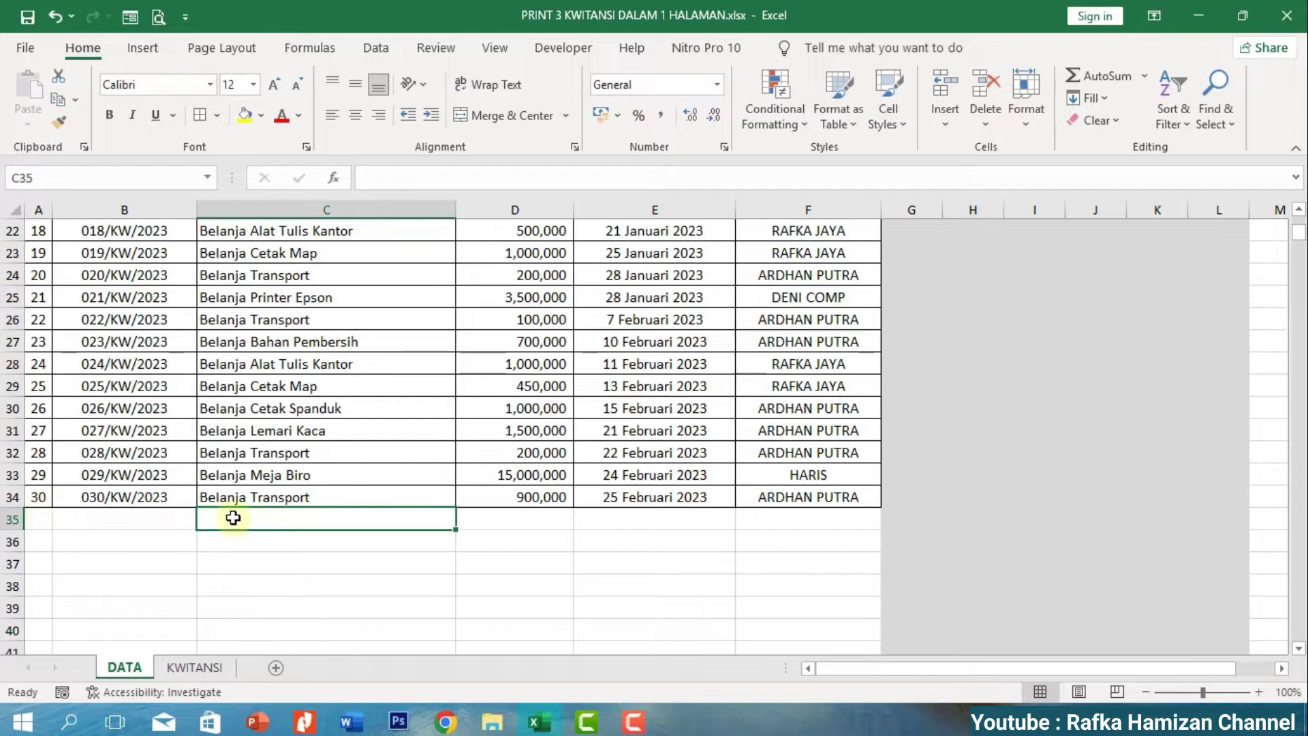
scroll(286, 504, down, 3)
scroll(204, 464, up, 1)
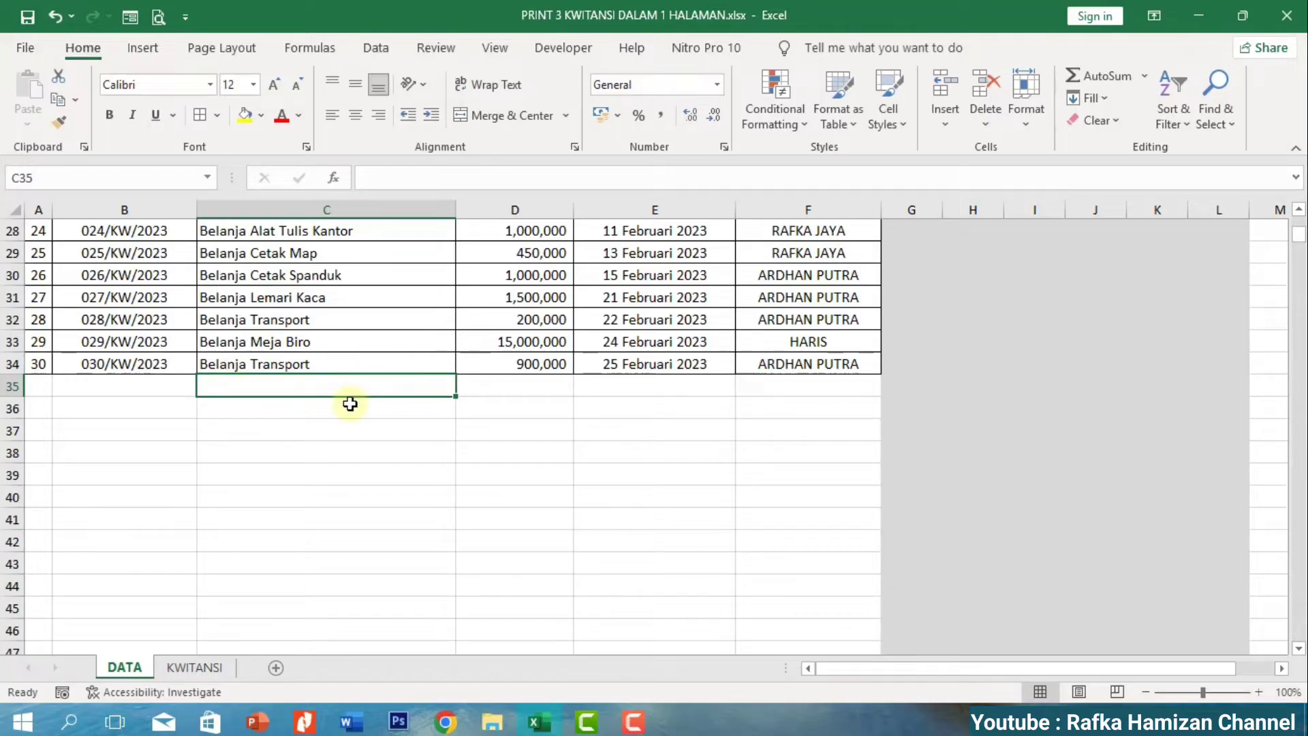
Test the automatic numbering and borders by entering nhjsa, dffs, dffs and sf in cells C35 to C38.
text(nhjsa)
key(Return)
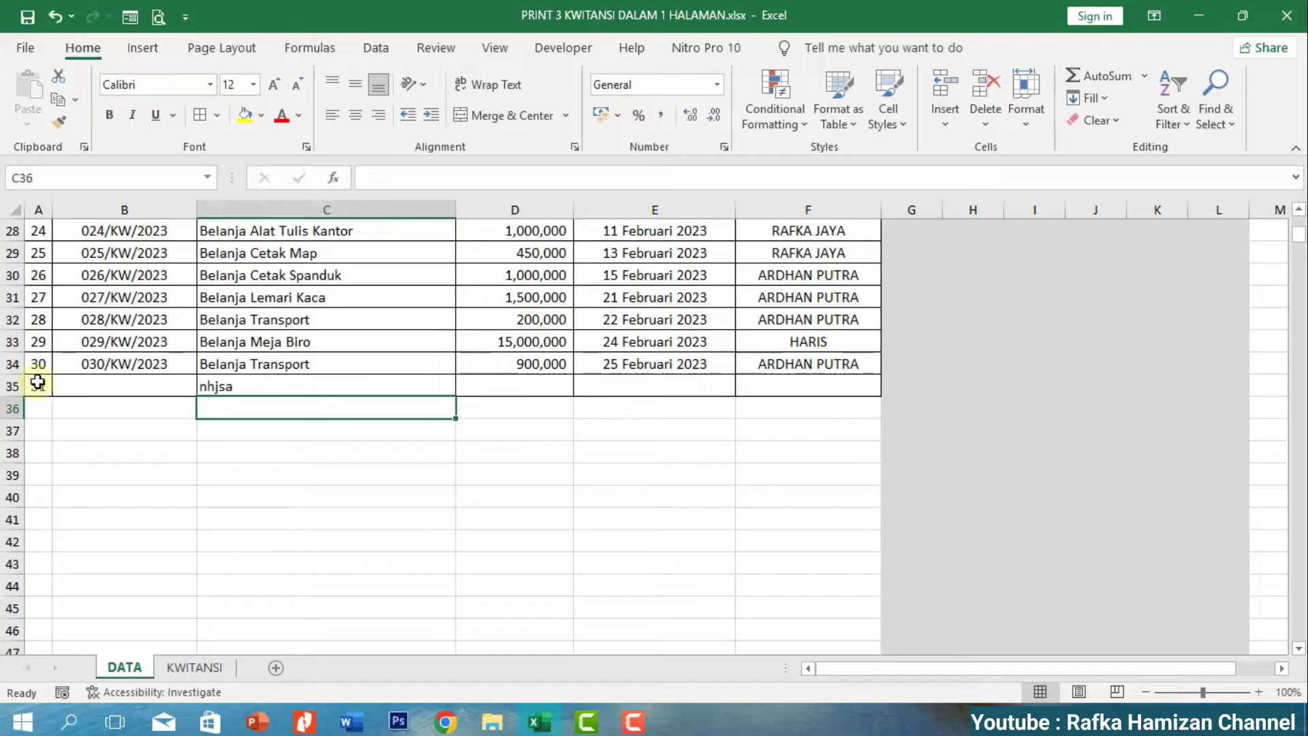
text(df)
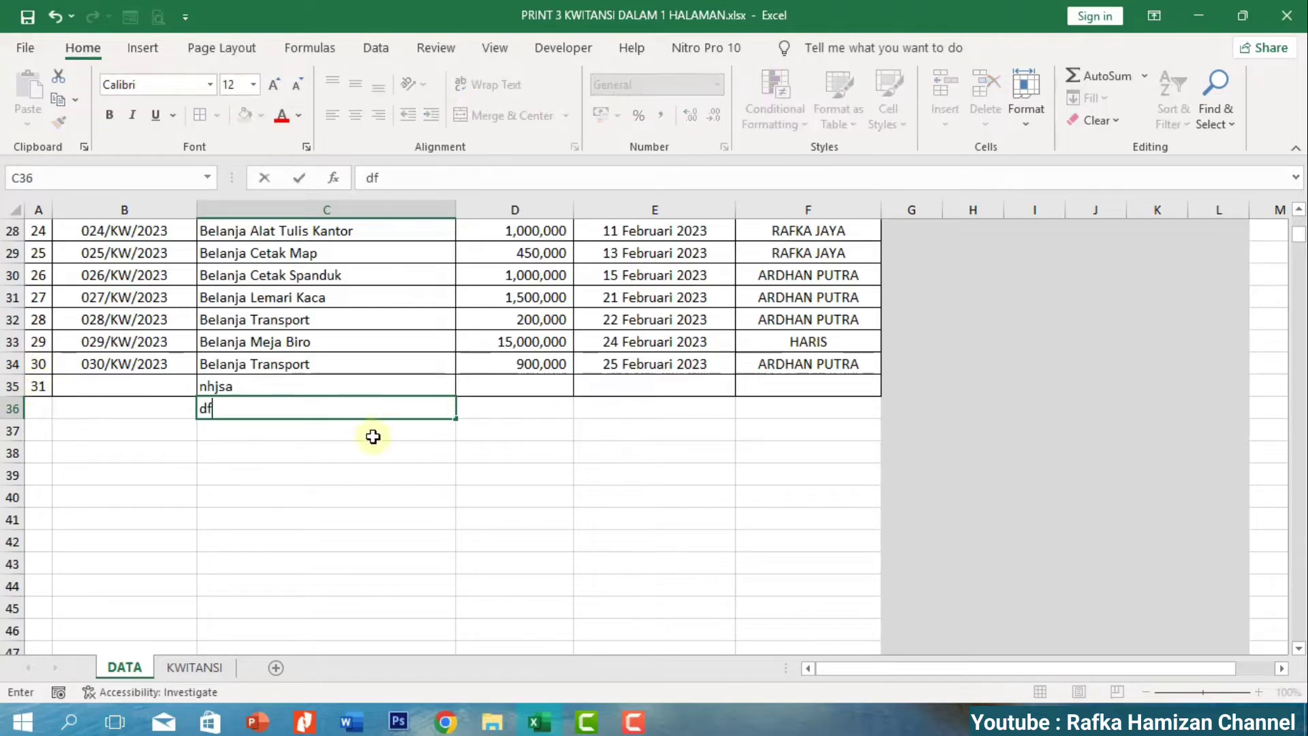
text(fs)
key(Return)
text(dffs)
key(Return)
text(sf)
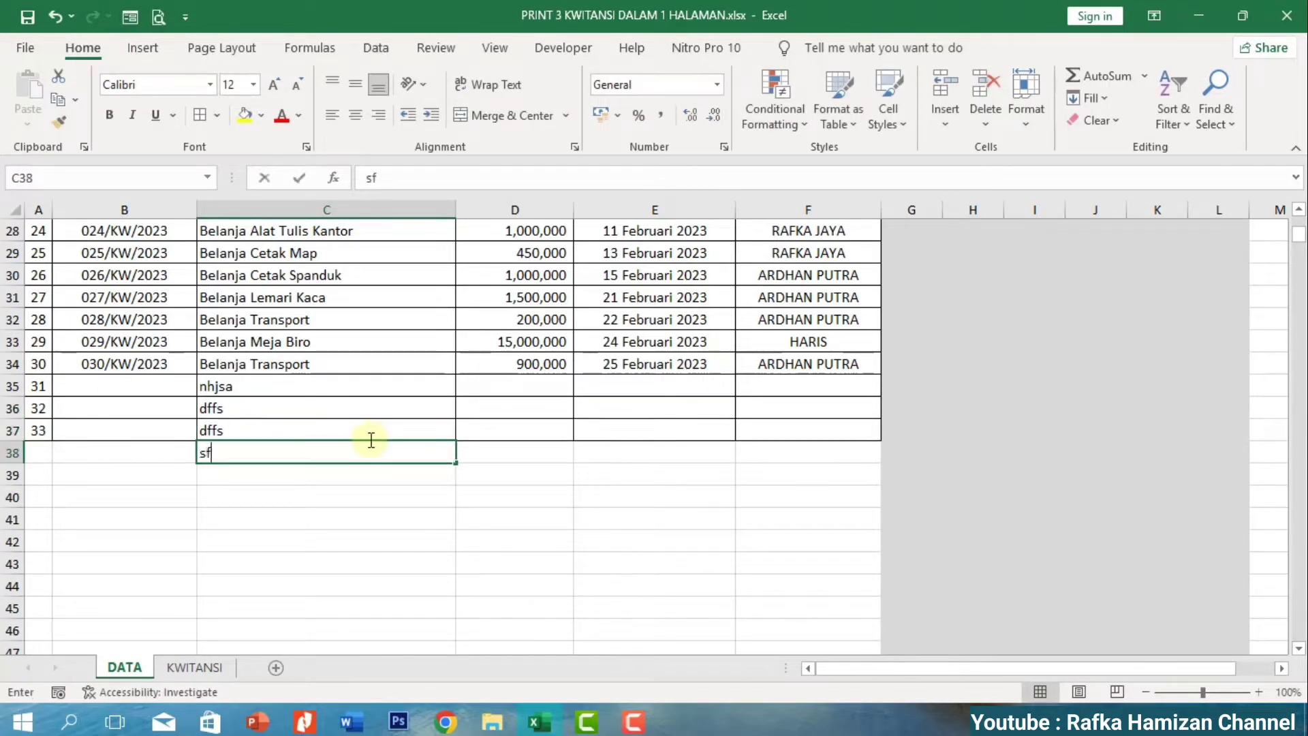
key(Return)
Undo the four test entries in column C below the last data row.
key(ctrl+z)
key(ctrl+z)
key(ctrl+z)
key(ctrl+z)
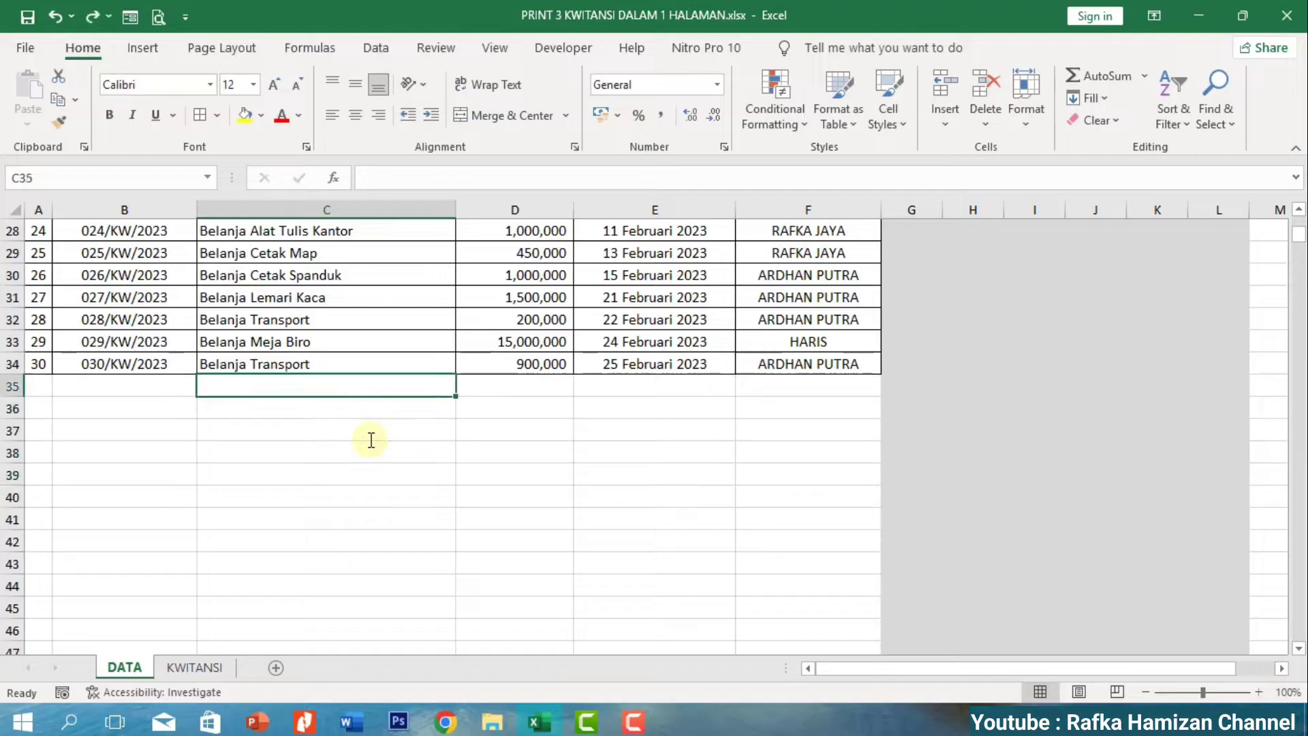
Go through the column index numbers 1 to 6 in the yellow row 4 of the data table.
scroll(369, 439, up, 6)
scroll(369, 440, up, 3)
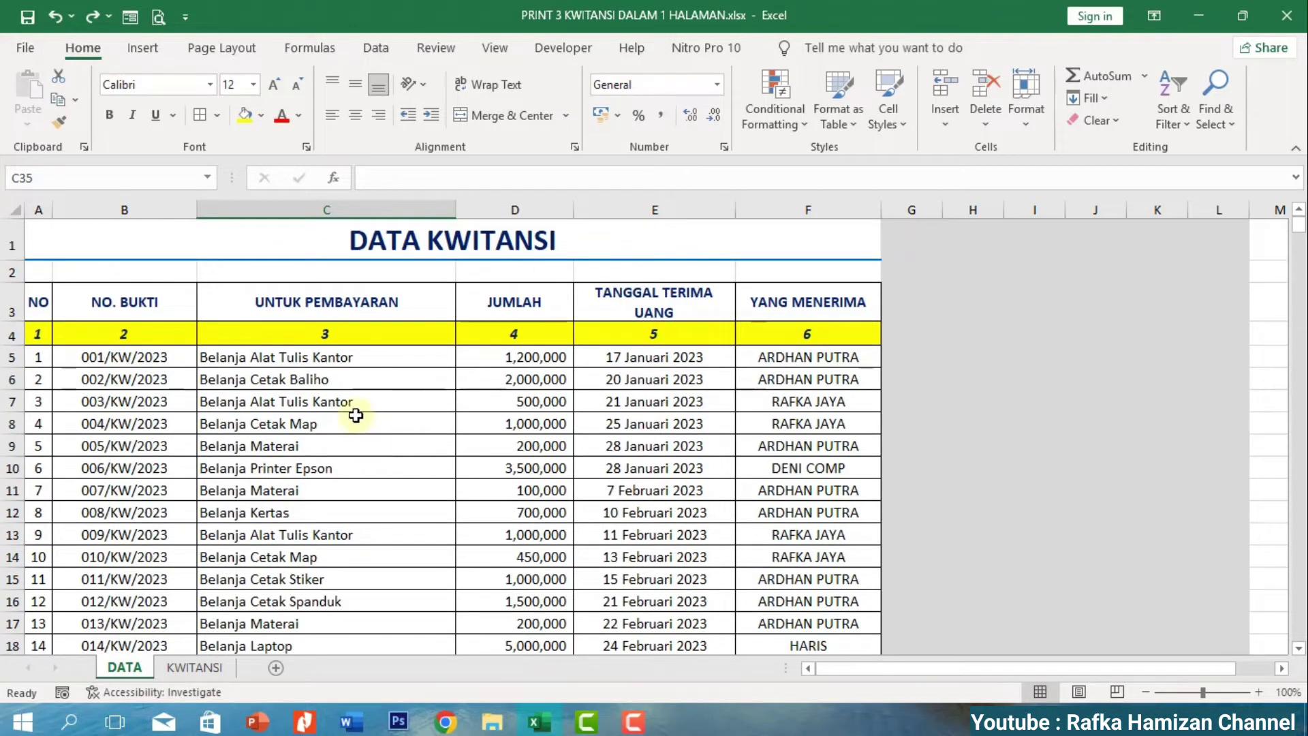
click(39, 337)
click(130, 337)
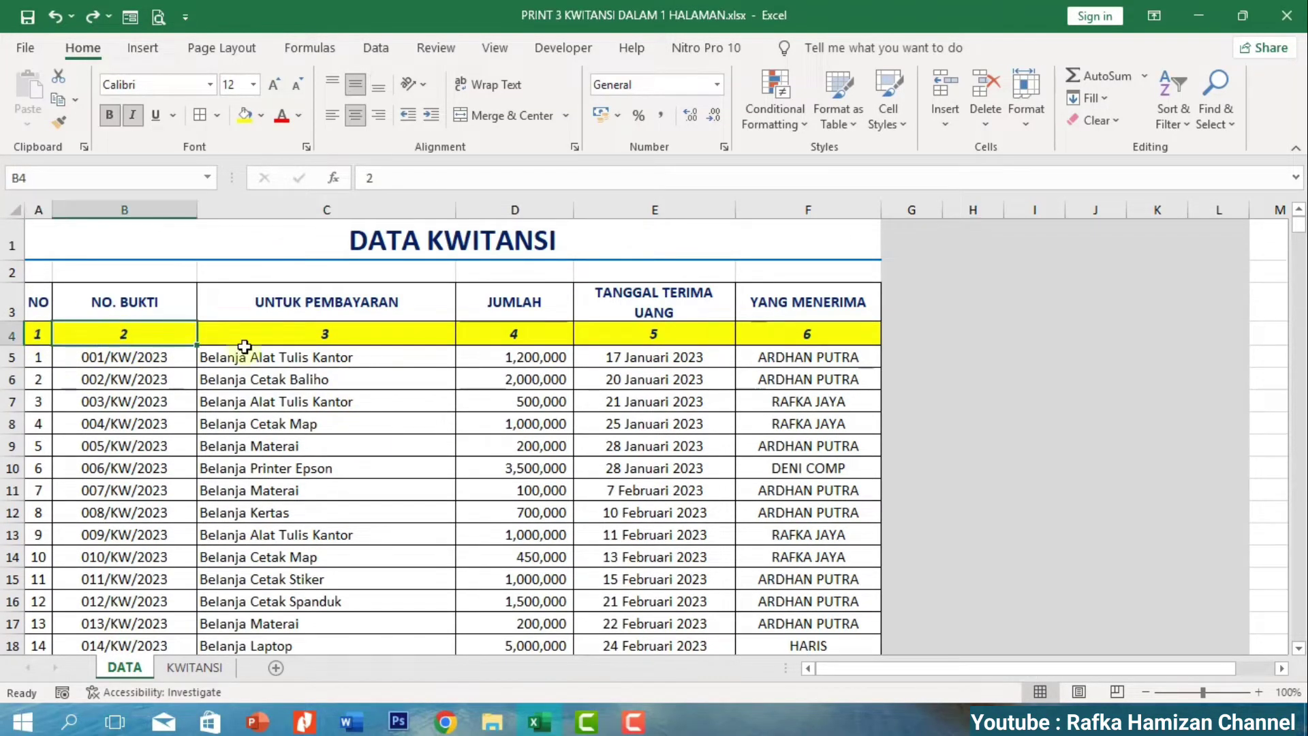
click(322, 338)
click(533, 328)
click(651, 339)
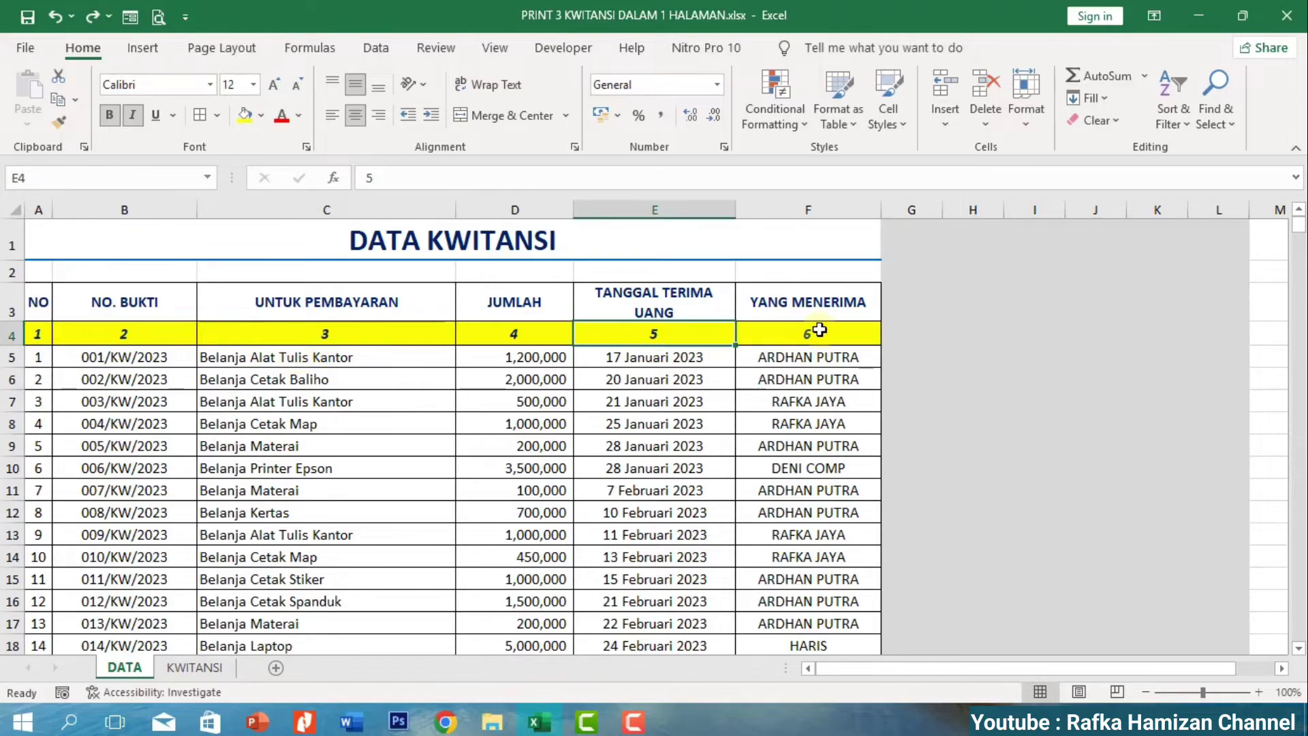
click(814, 334)
click(39, 334)
click(128, 334)
click(354, 332)
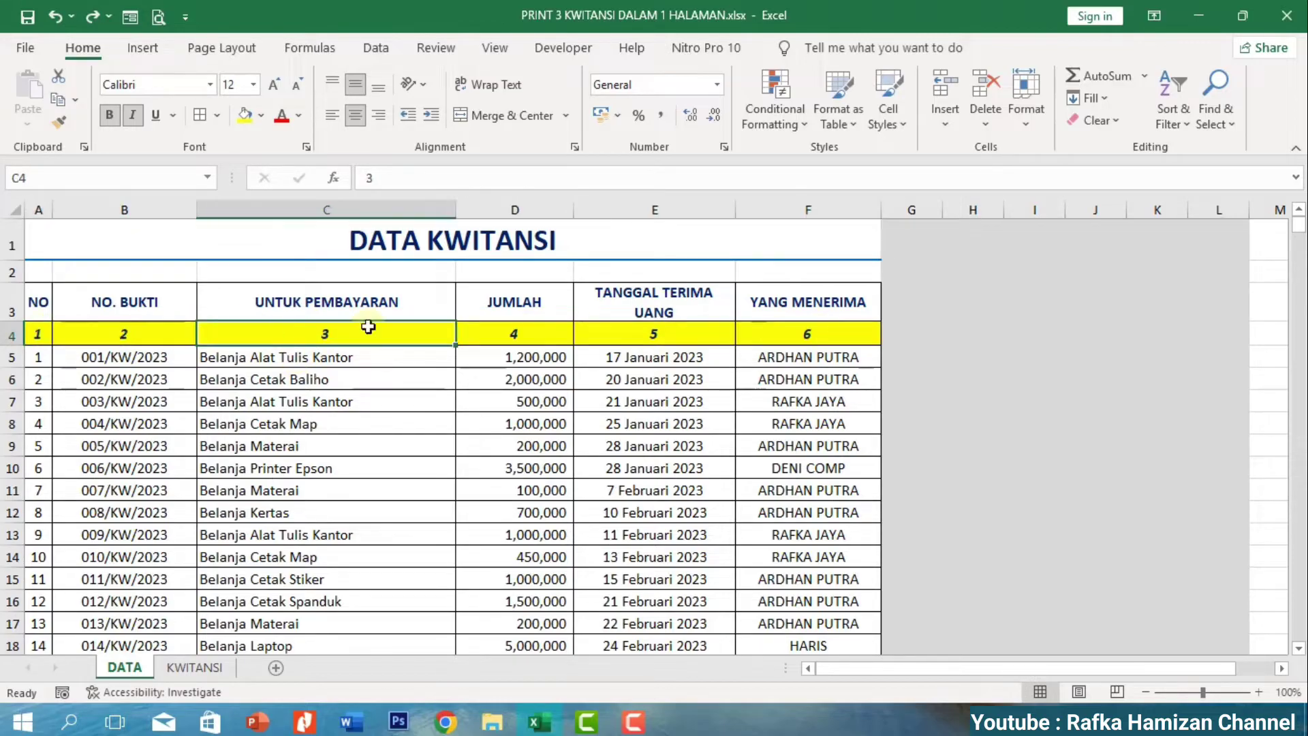
click(561, 334)
click(648, 352)
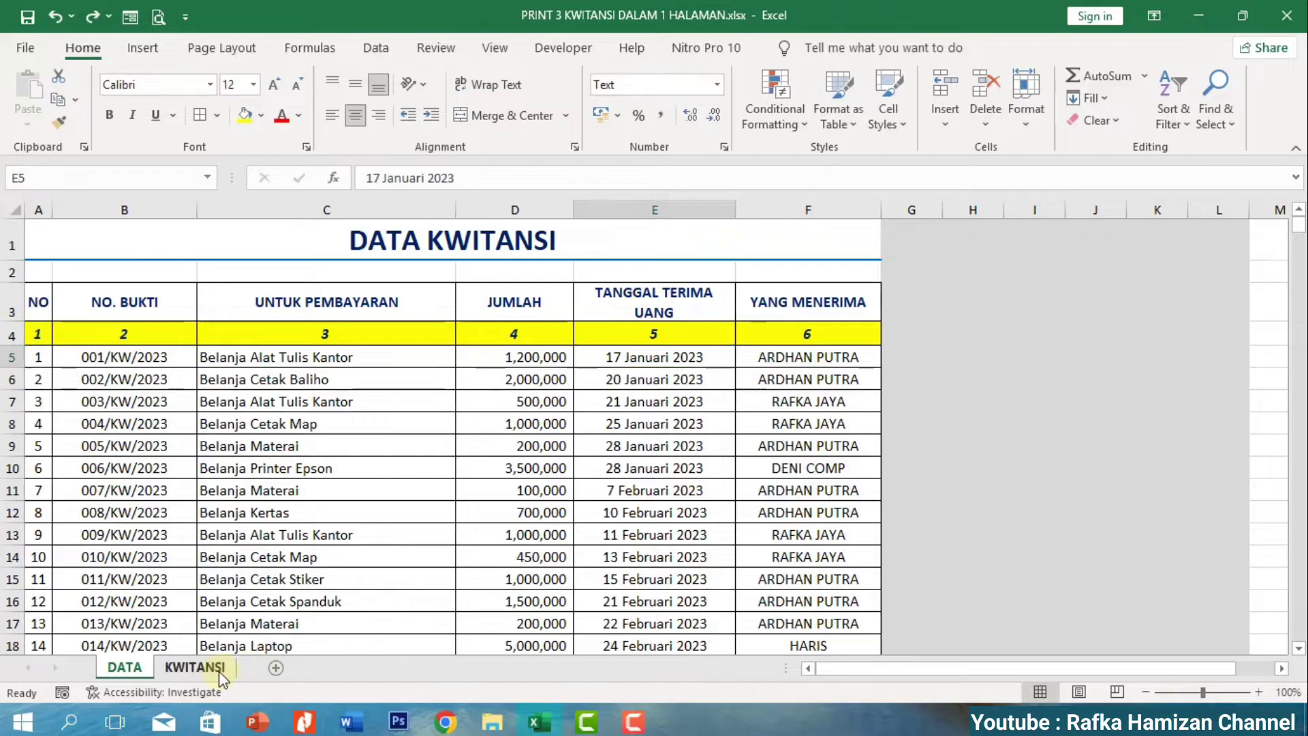
Glance at the KWITANSI sheet, then match index numbers 2 to 6 with their column headings on DATA.
click(194, 668)
click(125, 667)
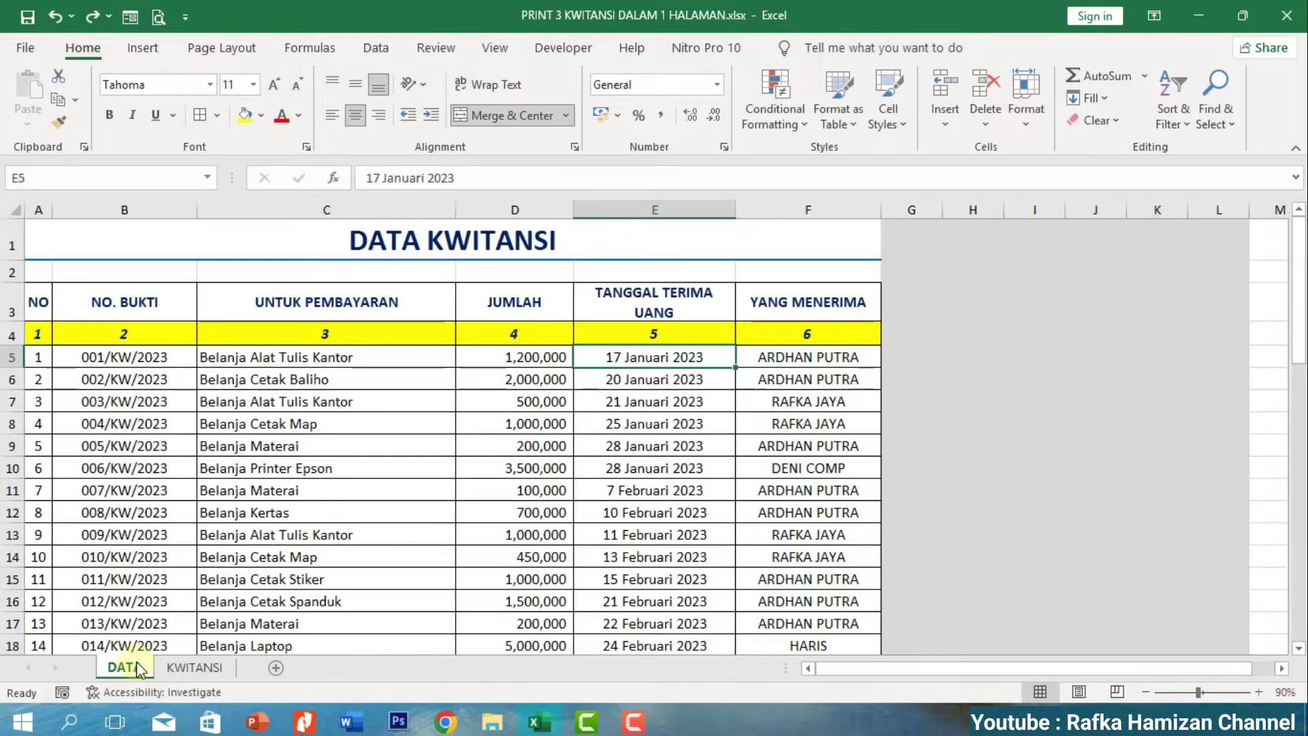
click(138, 331)
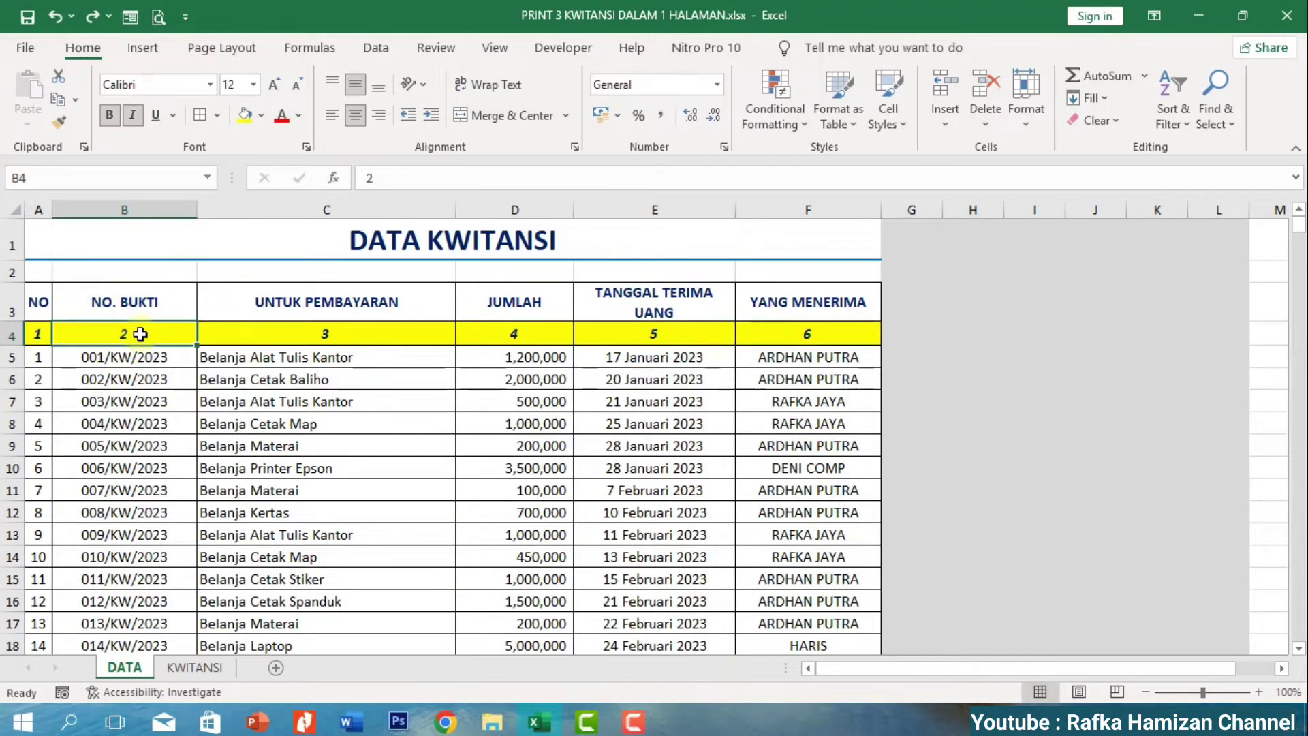
click(338, 336)
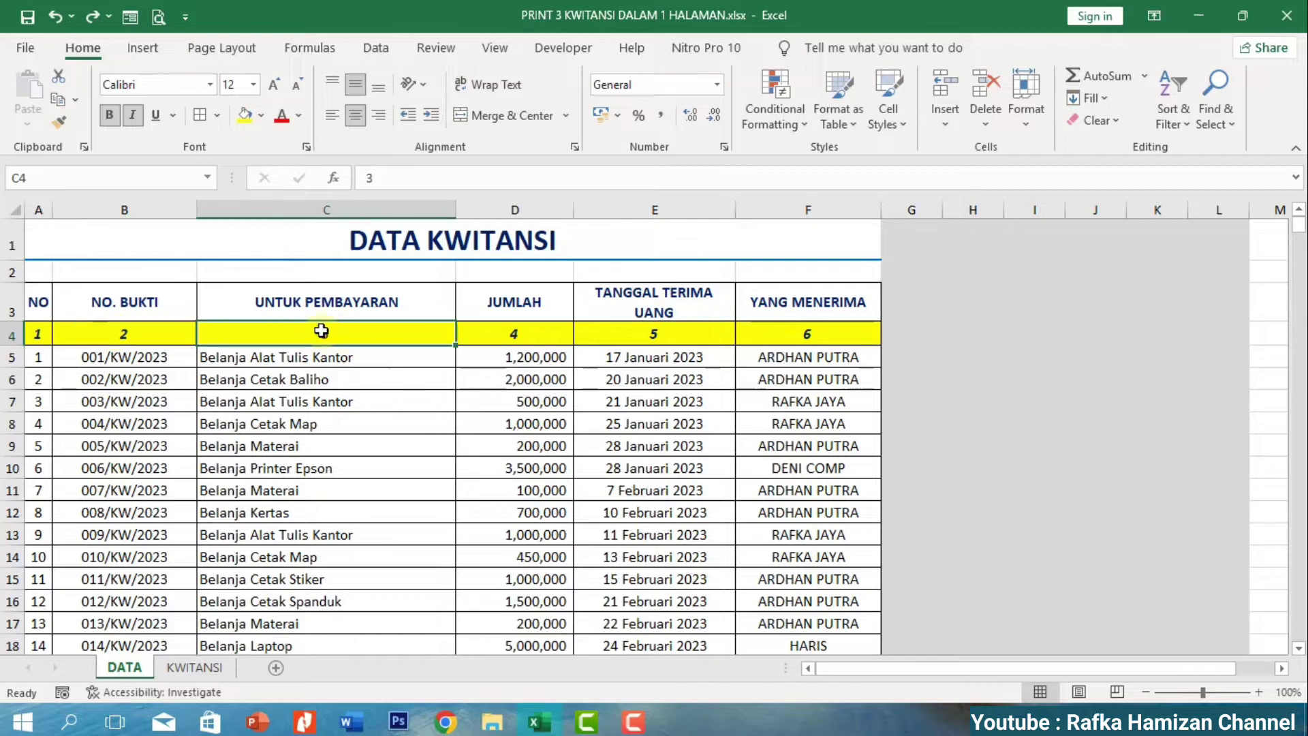
click(553, 338)
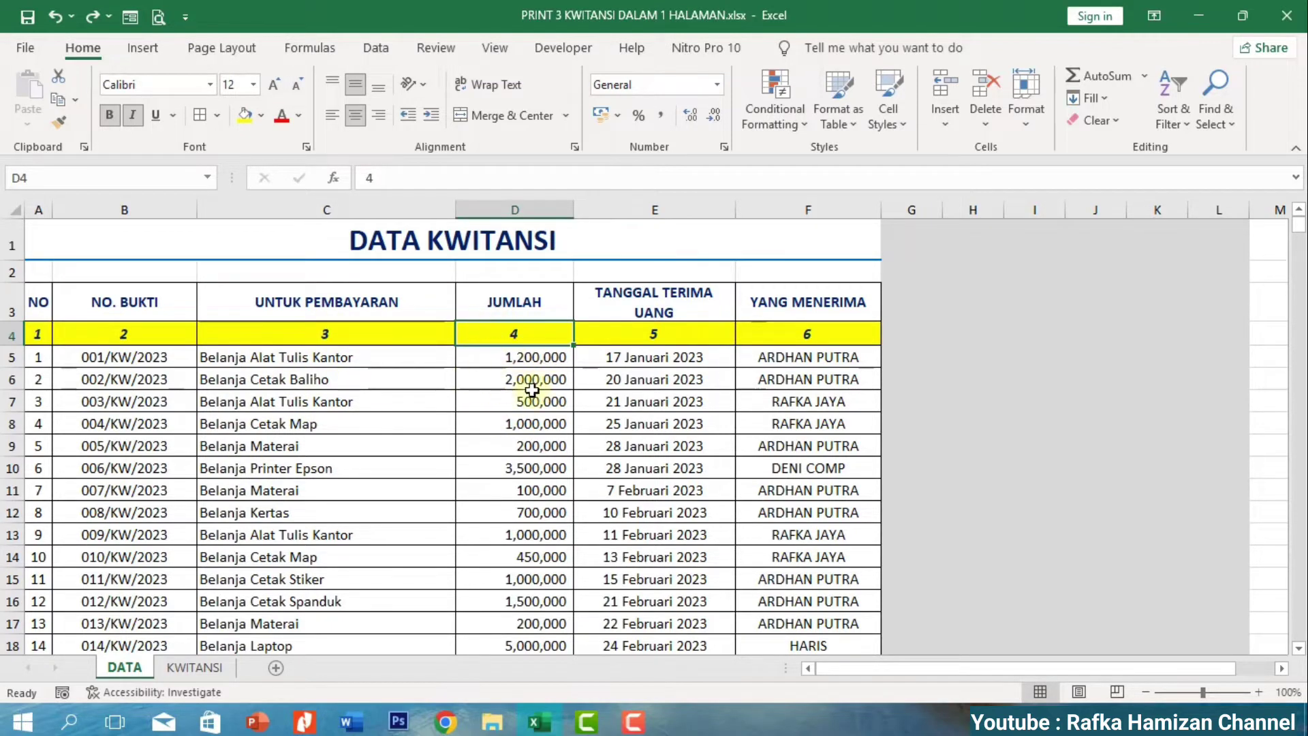
click(656, 334)
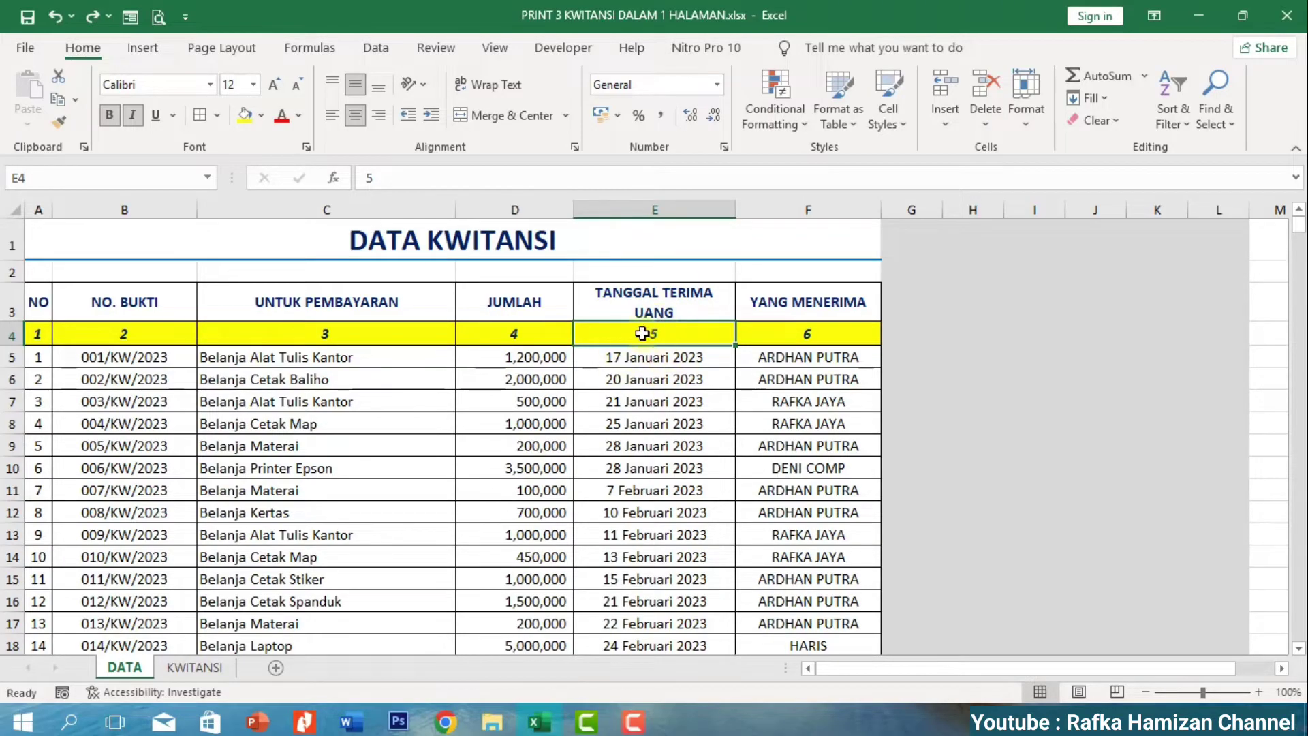
click(779, 336)
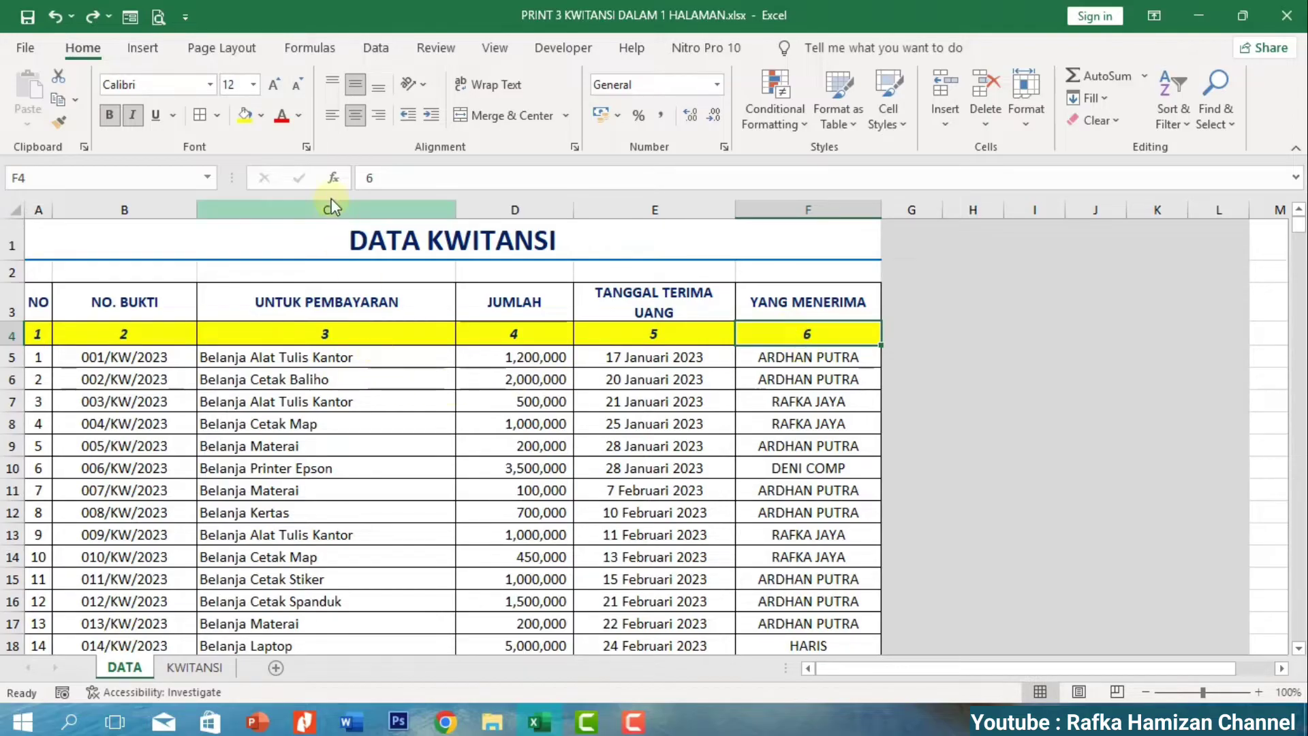
Start a new defined name with workbook scope and name it DATA.
click(310, 45)
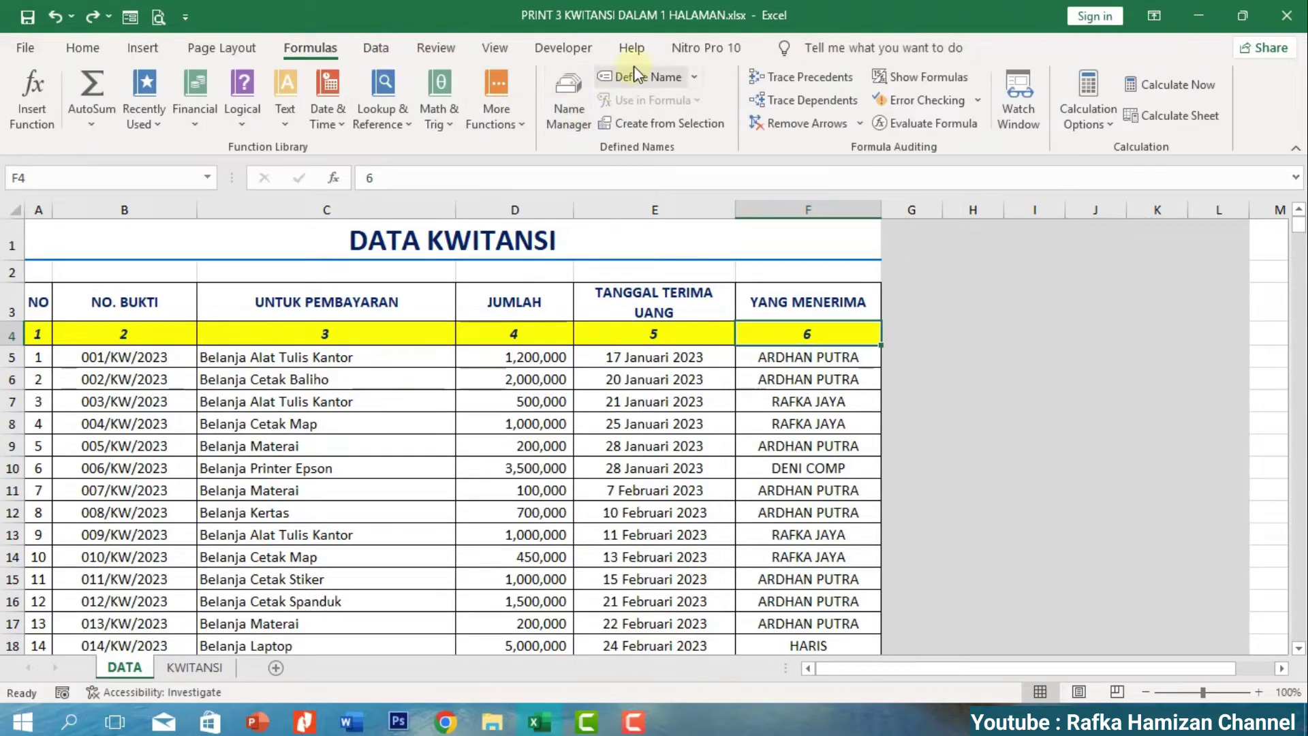
click(648, 76)
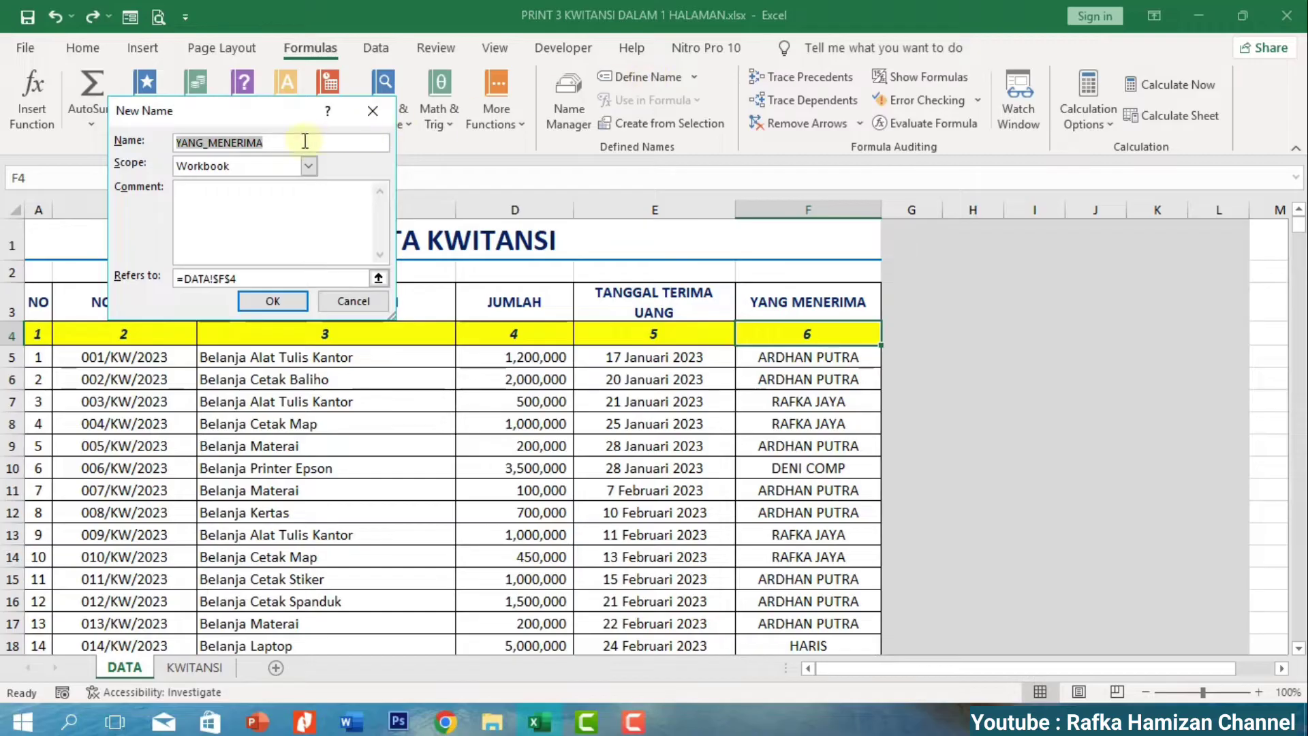
text(da)
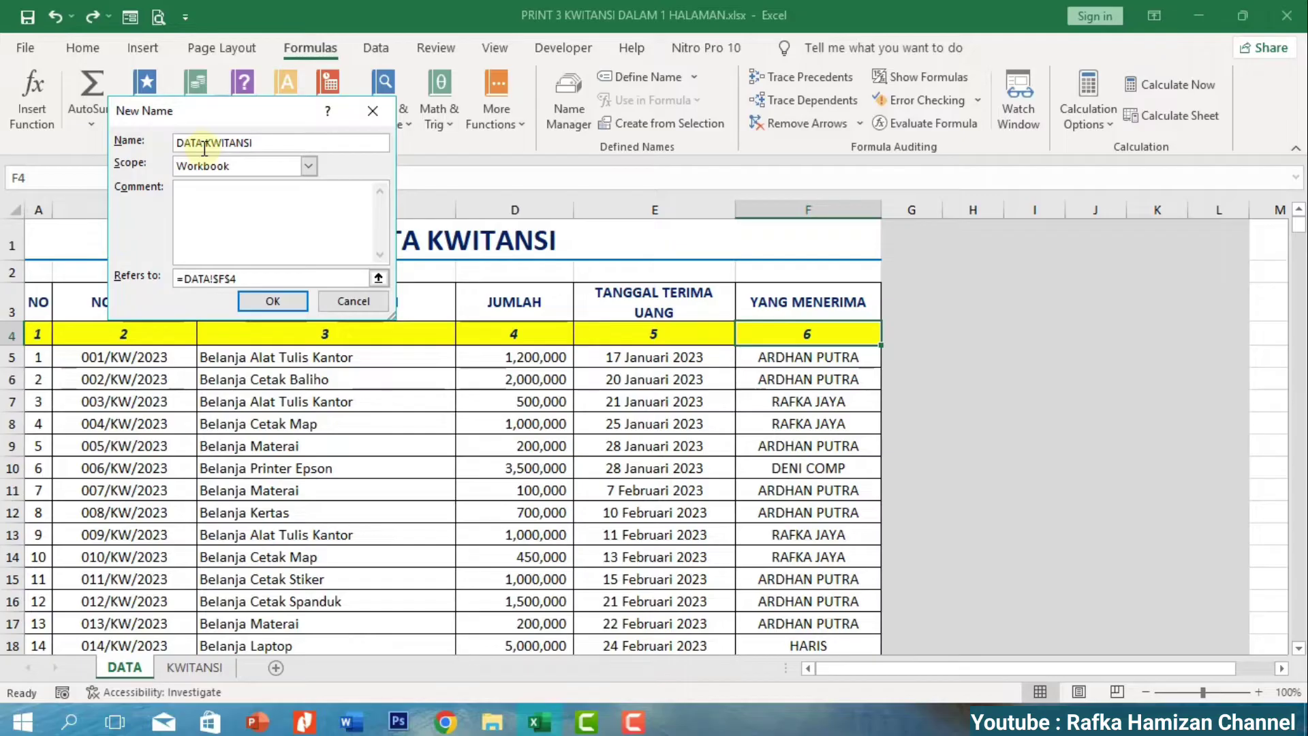
text(_)
drag(205, 144, 292, 155)
key(BackSpace)
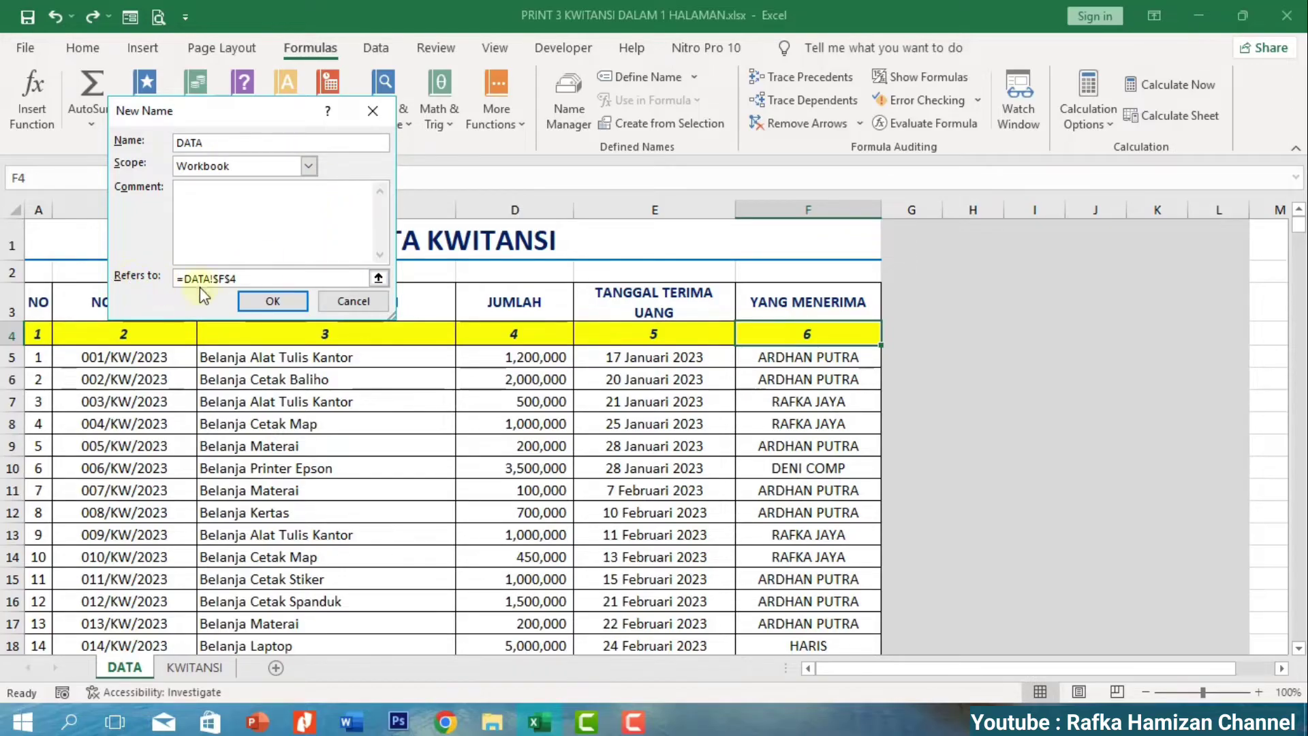
Make the name refer to =DATA!$A$5:$F$800, save it, and check its entry in the Name Manager.
click(378, 280)
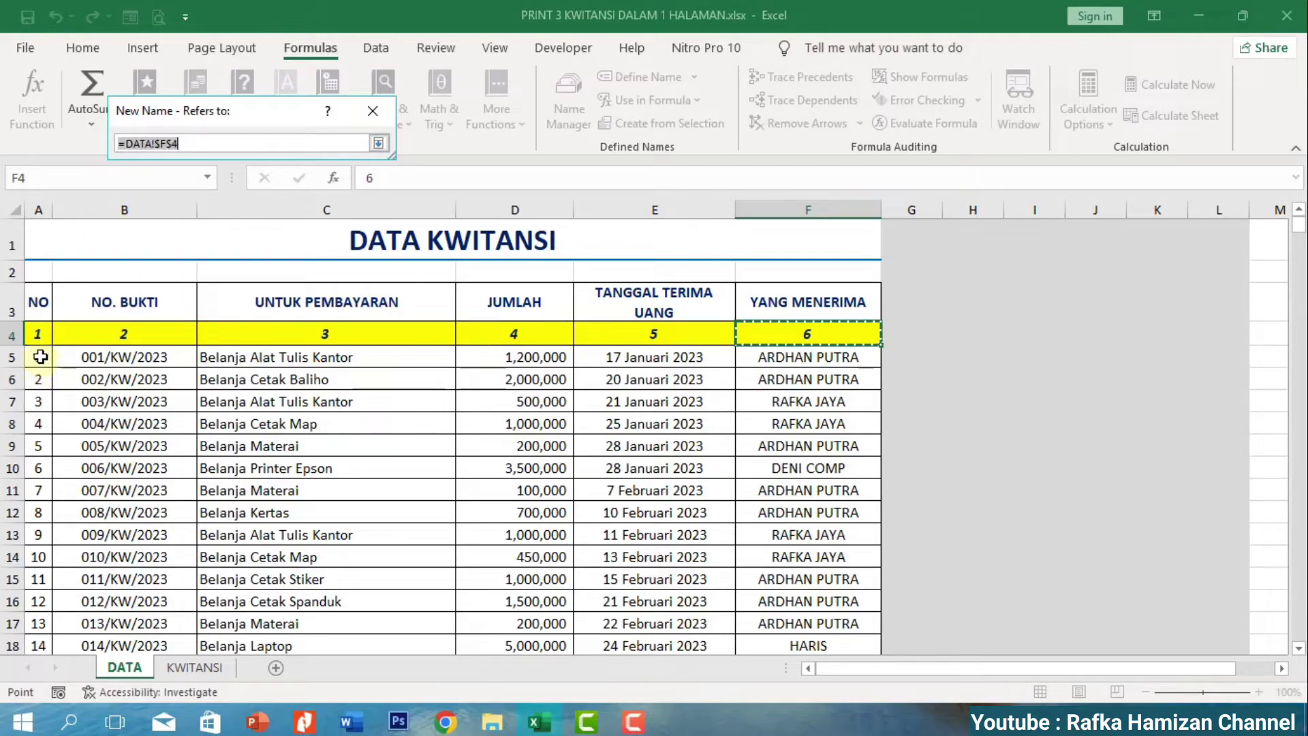
drag(38, 356, 873, 609)
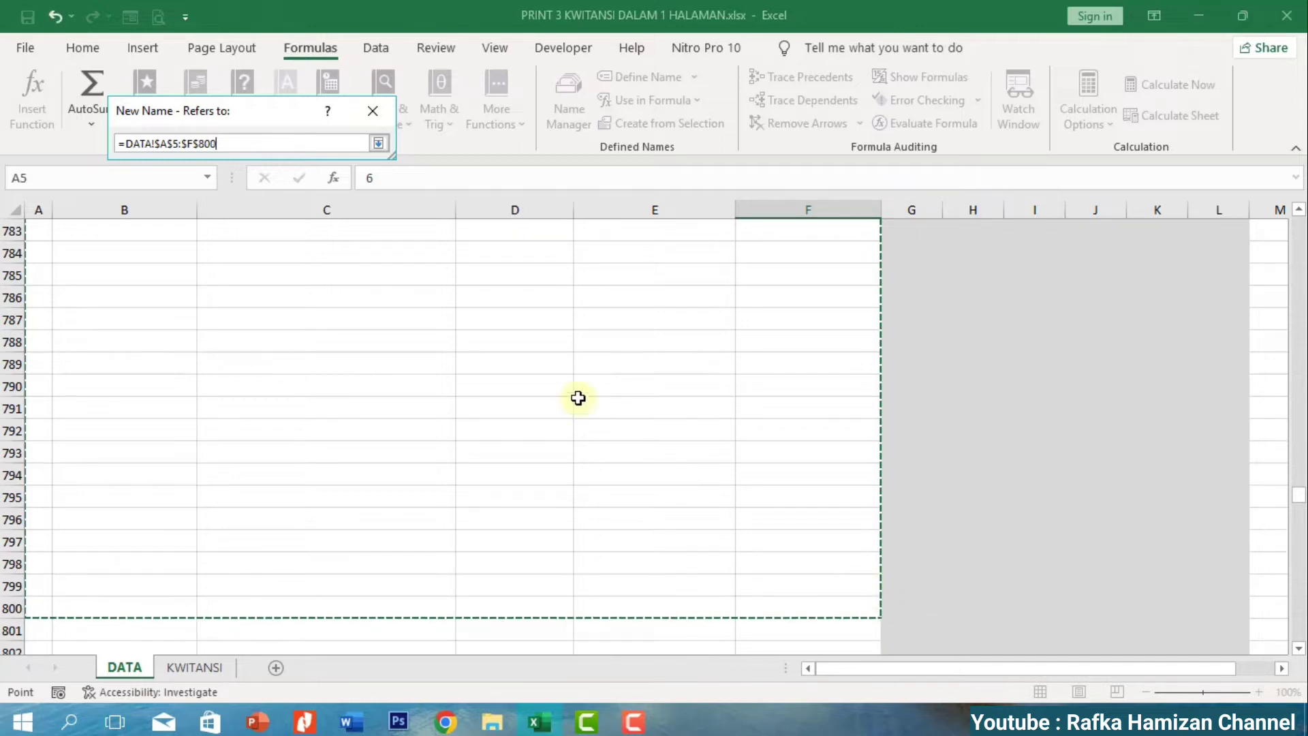
click(377, 144)
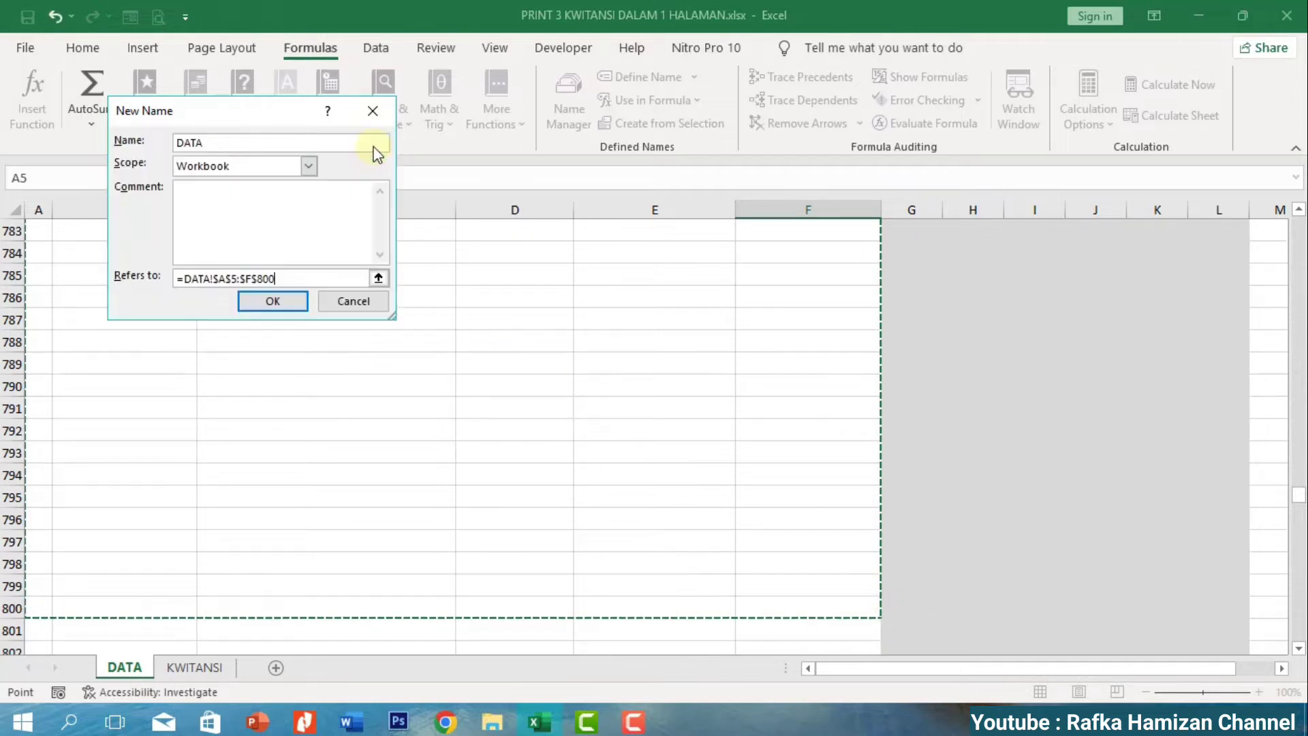
click(289, 303)
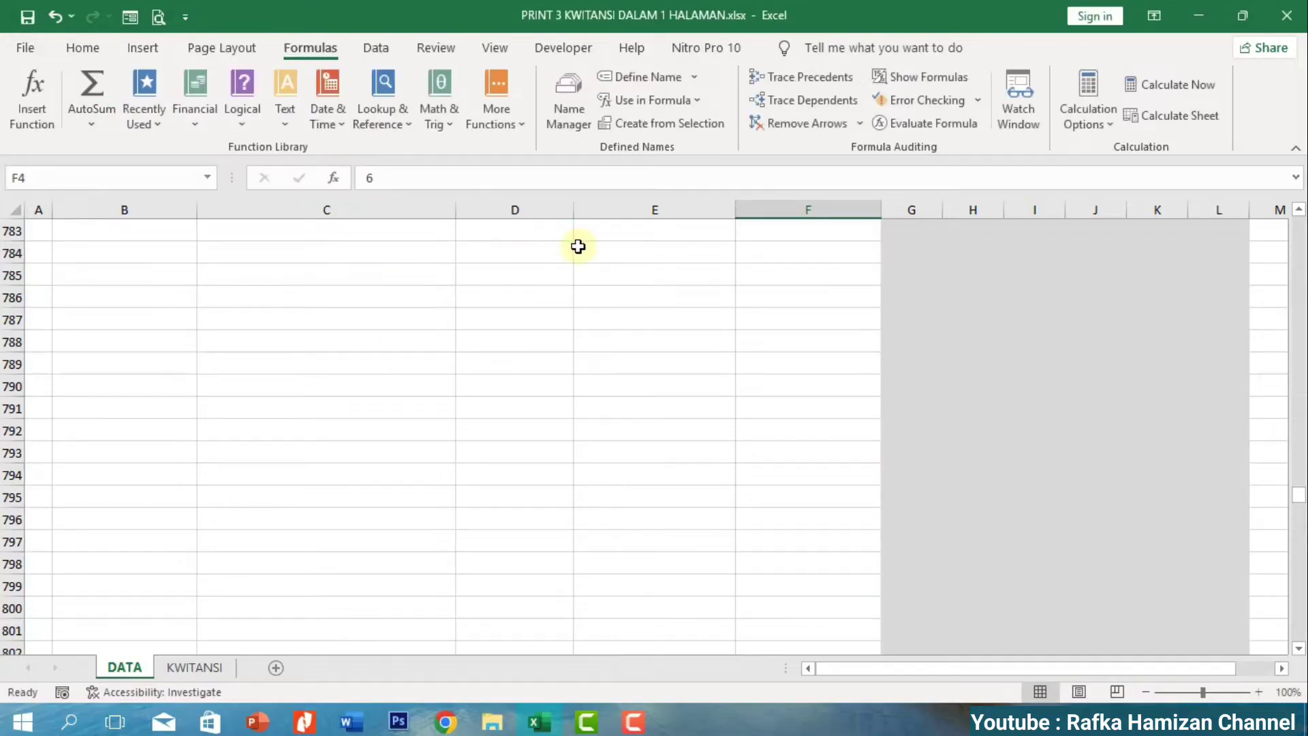
click(566, 113)
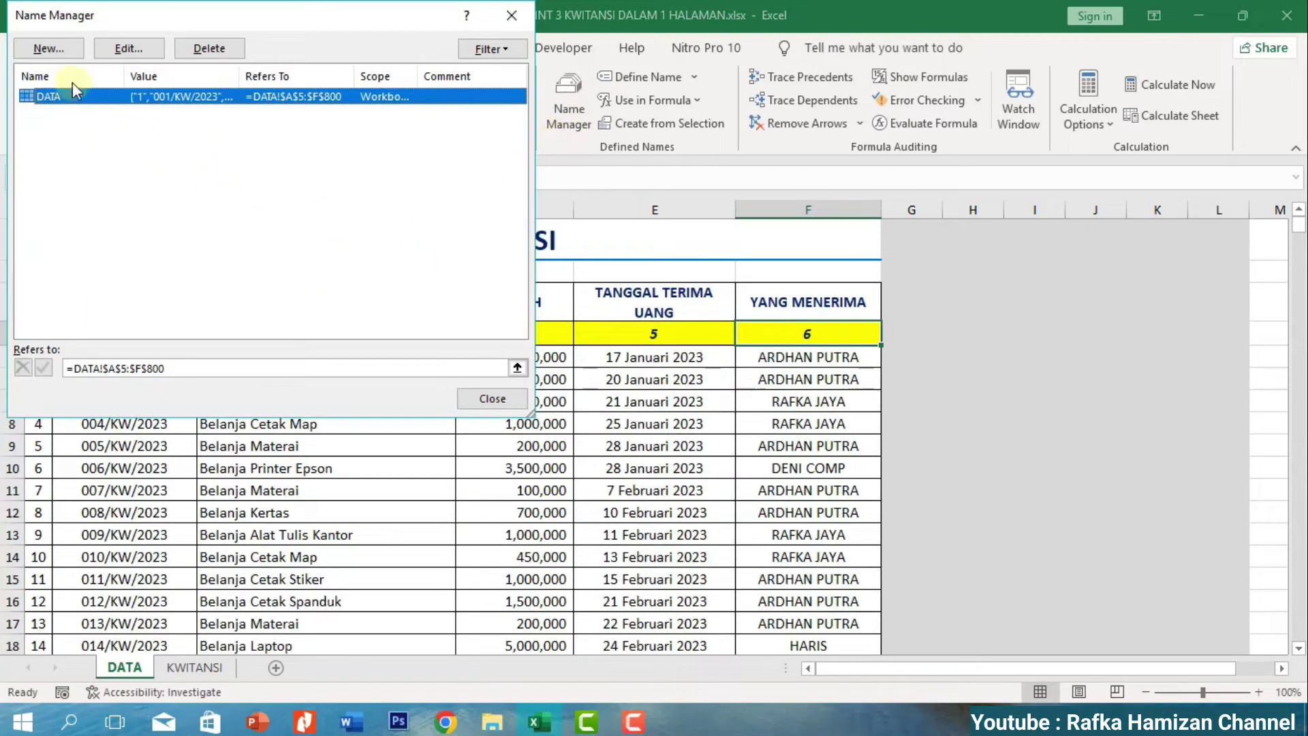
click(513, 15)
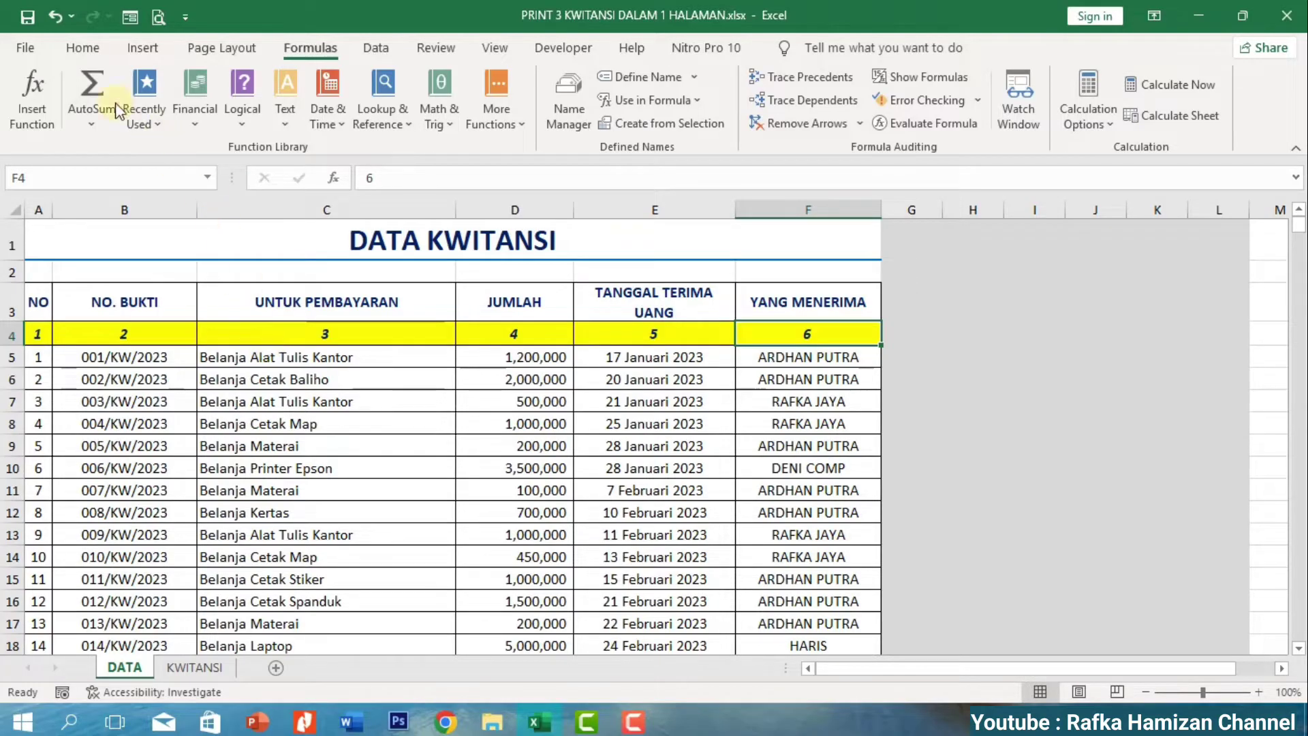
click(77, 48)
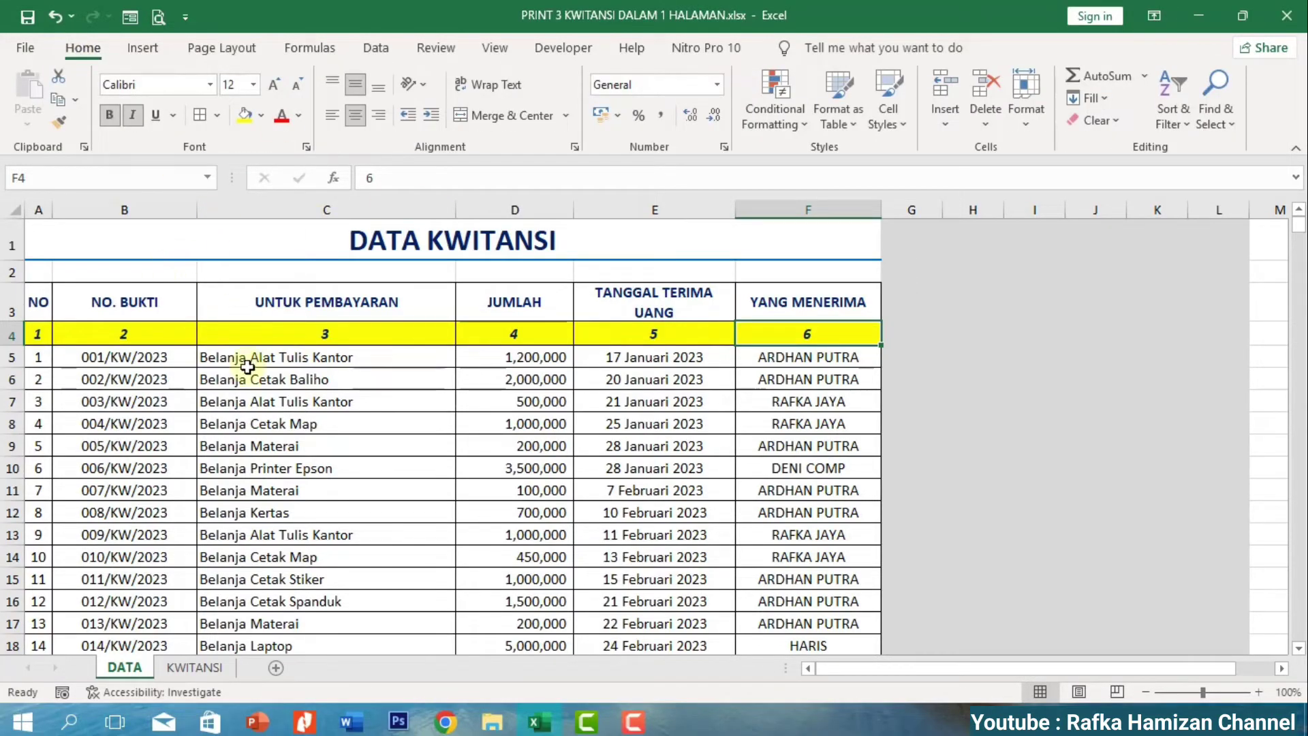
click(181, 672)
click(136, 669)
click(188, 672)
click(127, 665)
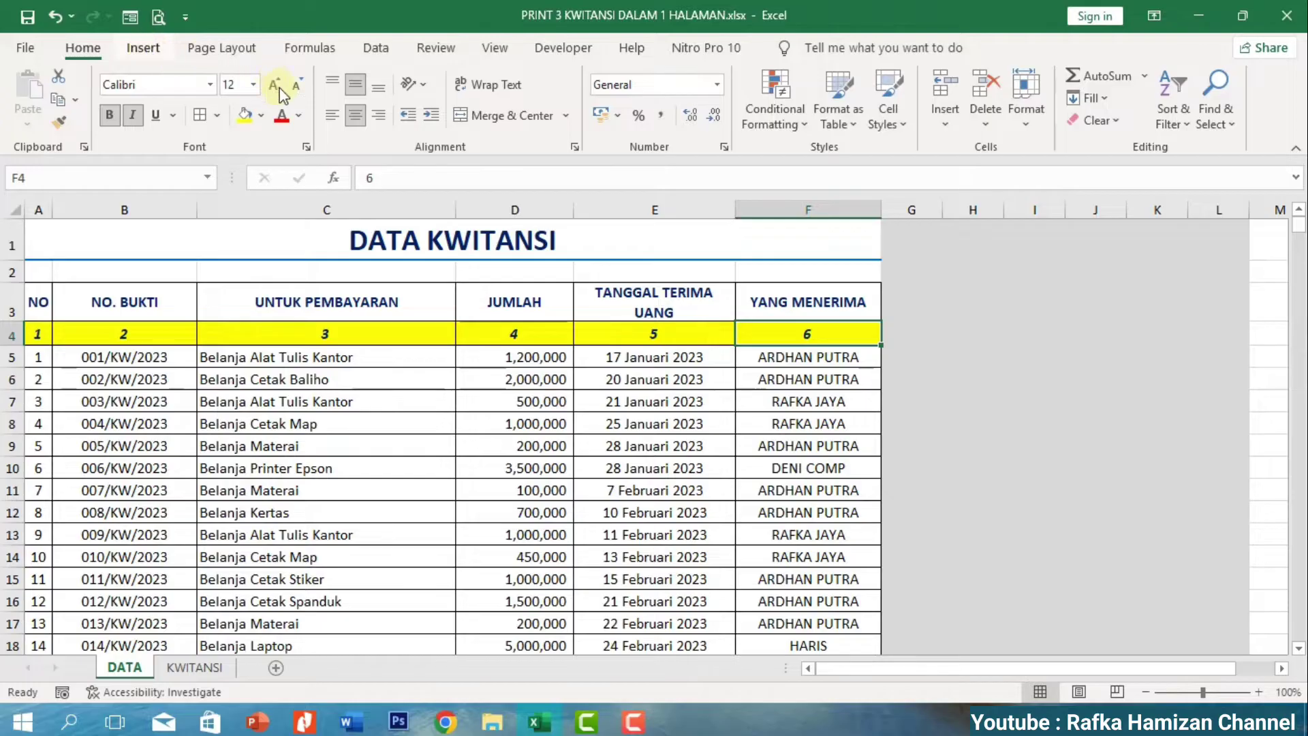
Draw a rounded rectangle about 3.86 cm wide and 1.3 cm high in the grey area beside the table and label it KWITANSI.
click(143, 48)
click(285, 76)
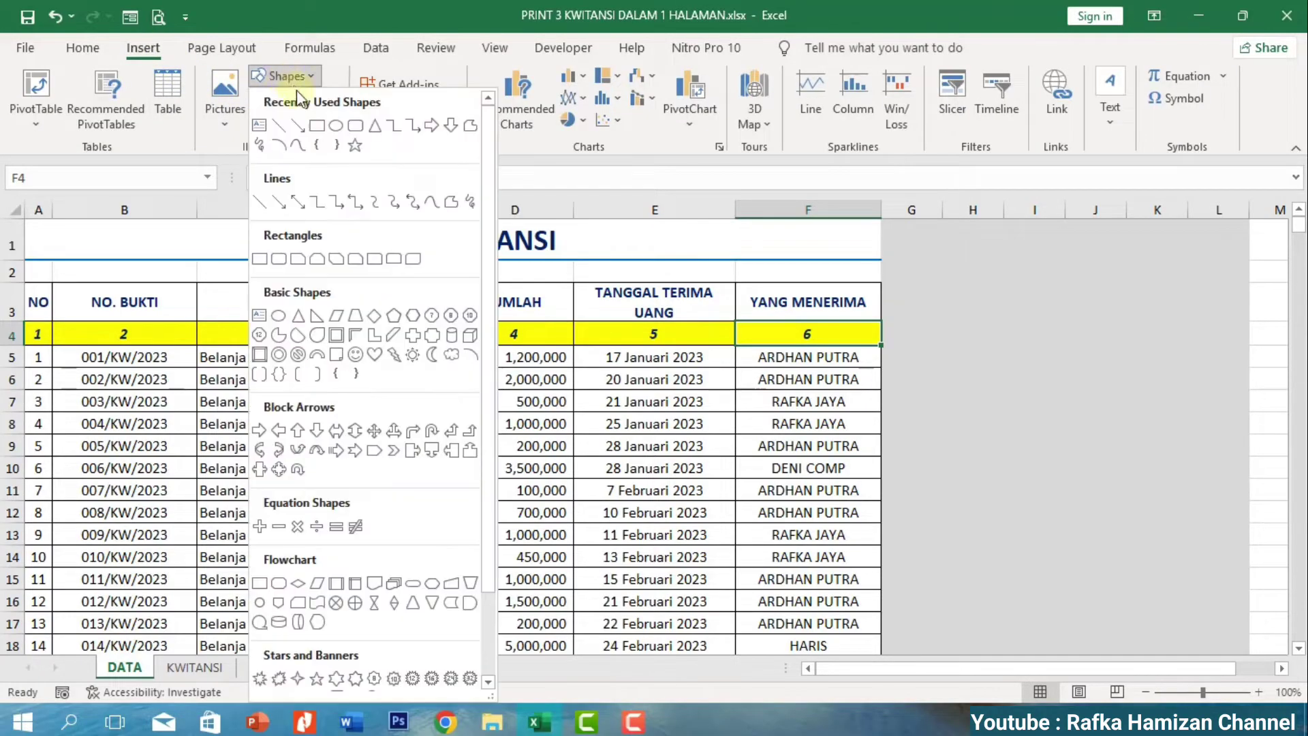
click(336, 126)
drag(952, 334, 1094, 381)
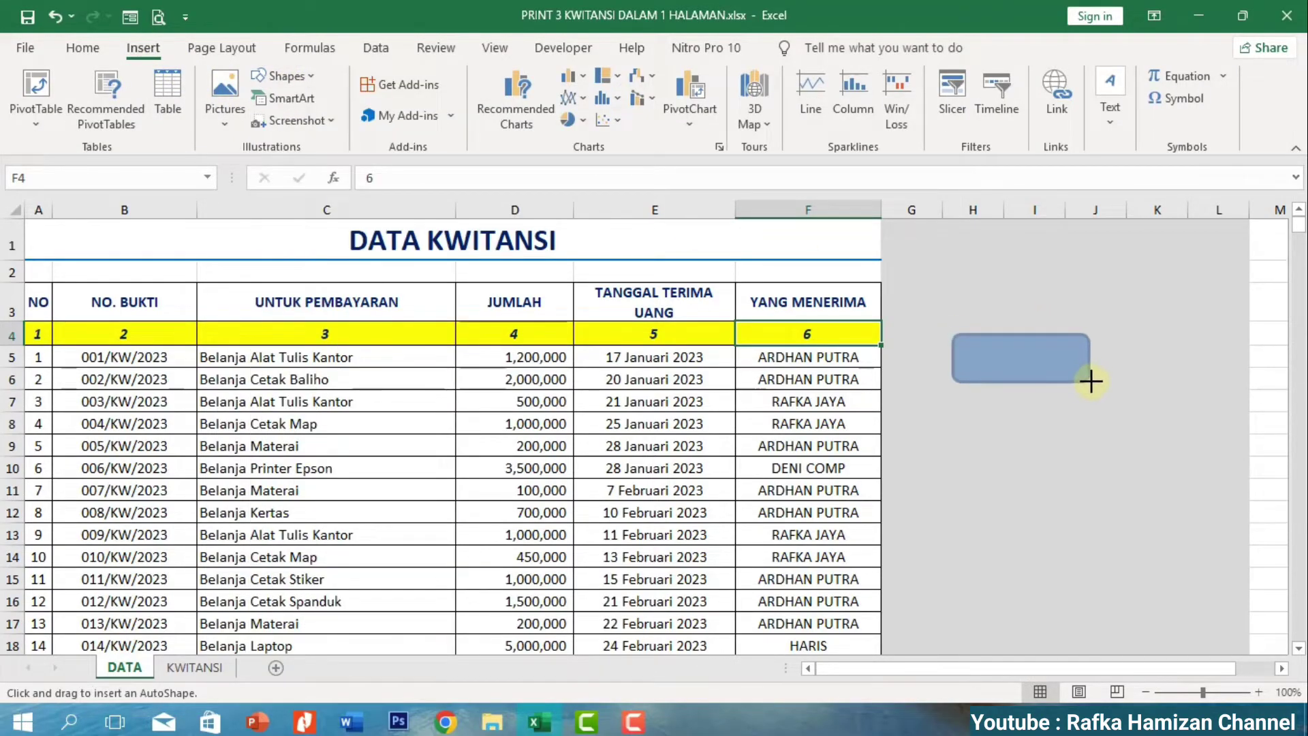
right_click(1047, 373)
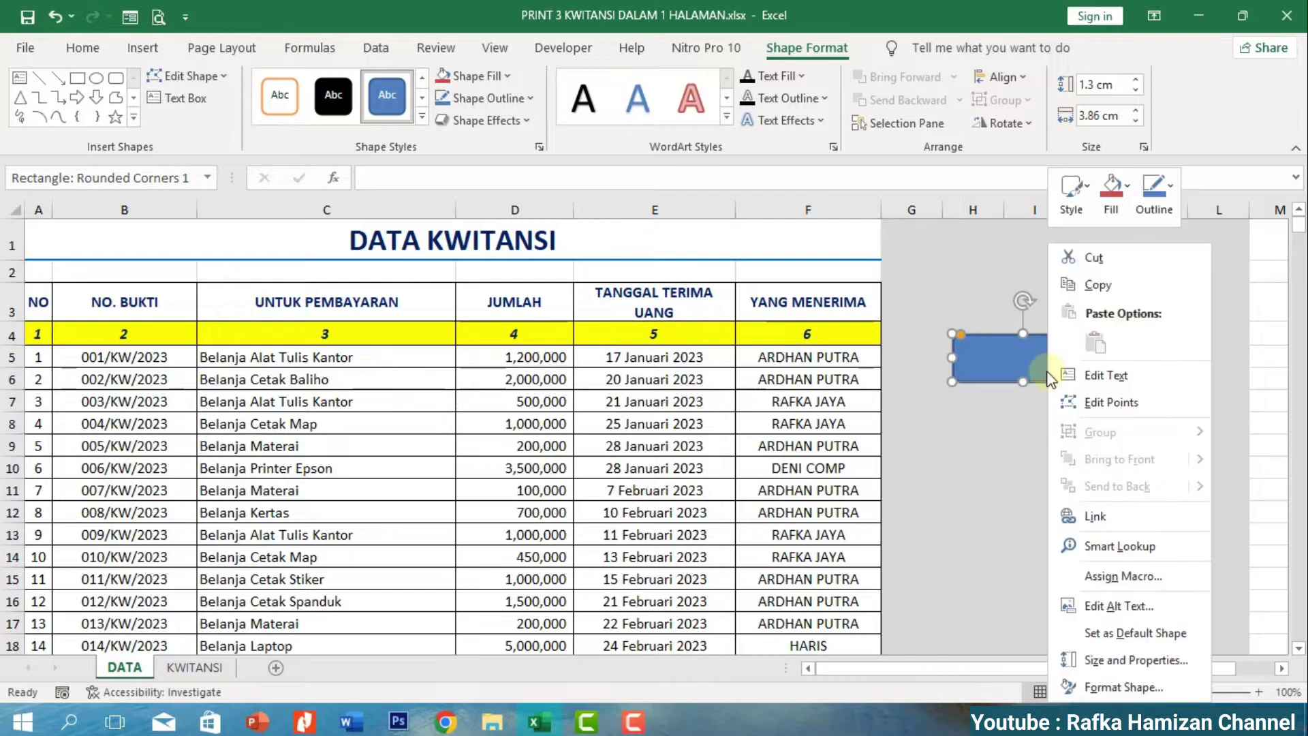
click(1110, 375)
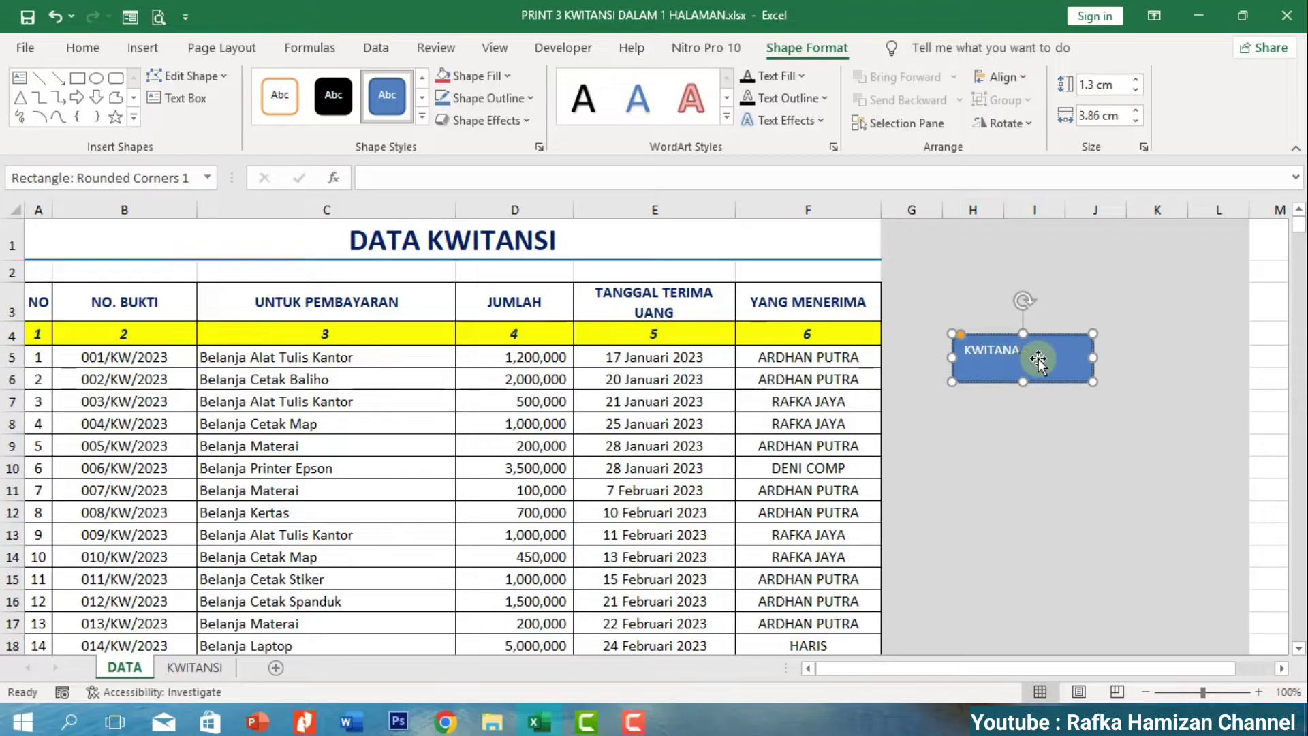
Centre the KWITANSI shape's label horizontally and vertically, set its font size to 18 and make it bold.
key(ctrl+a)
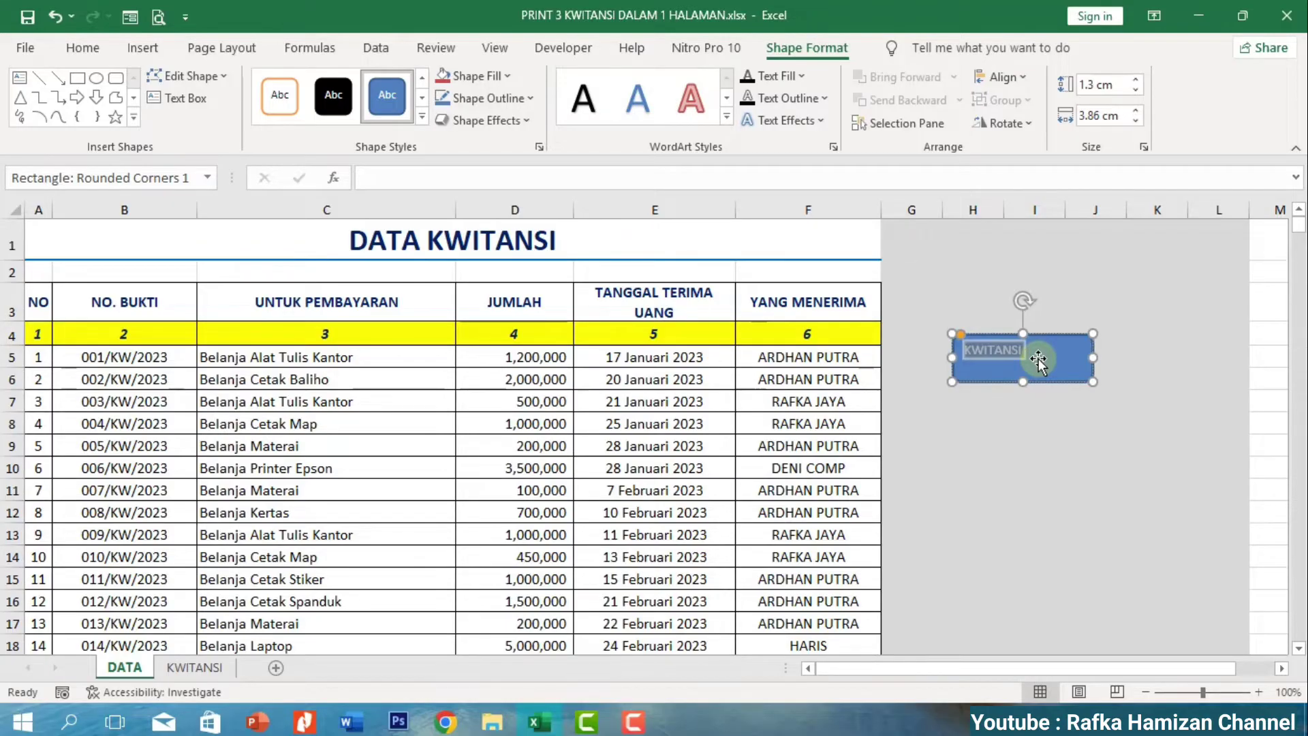
click(80, 48)
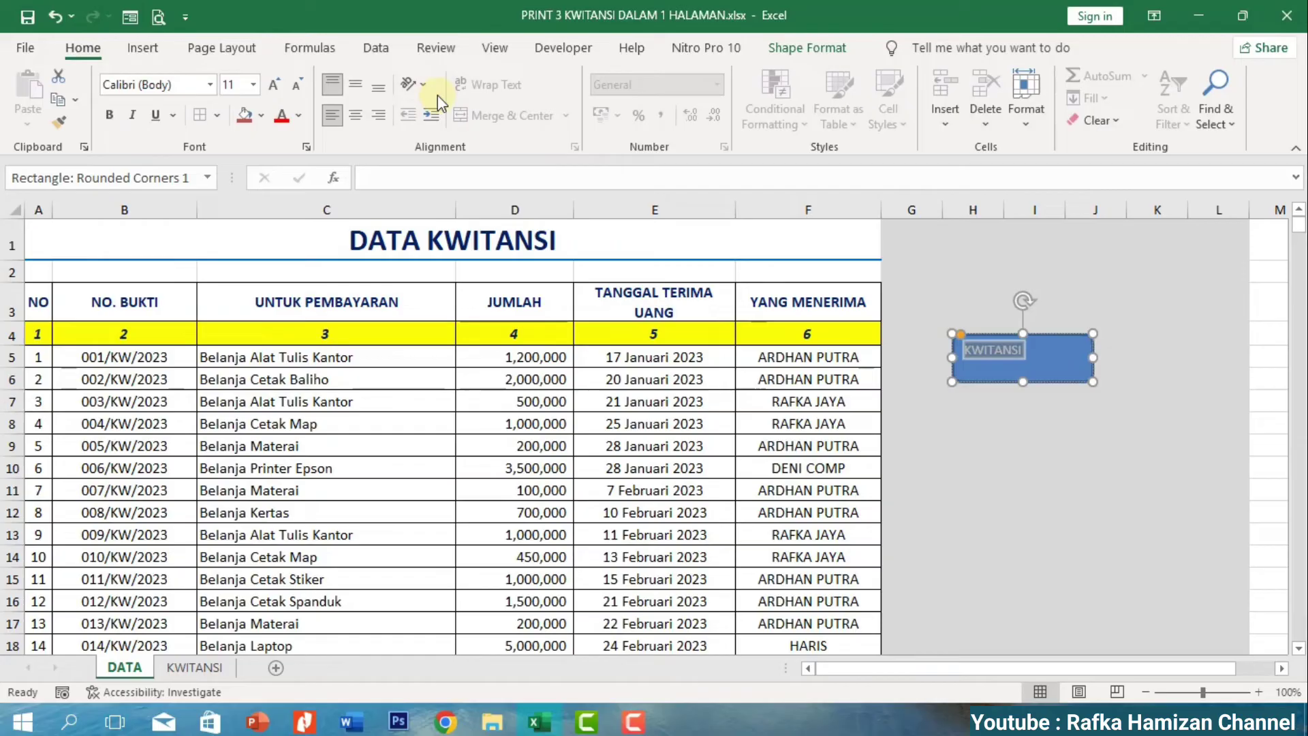
click(355, 86)
click(356, 115)
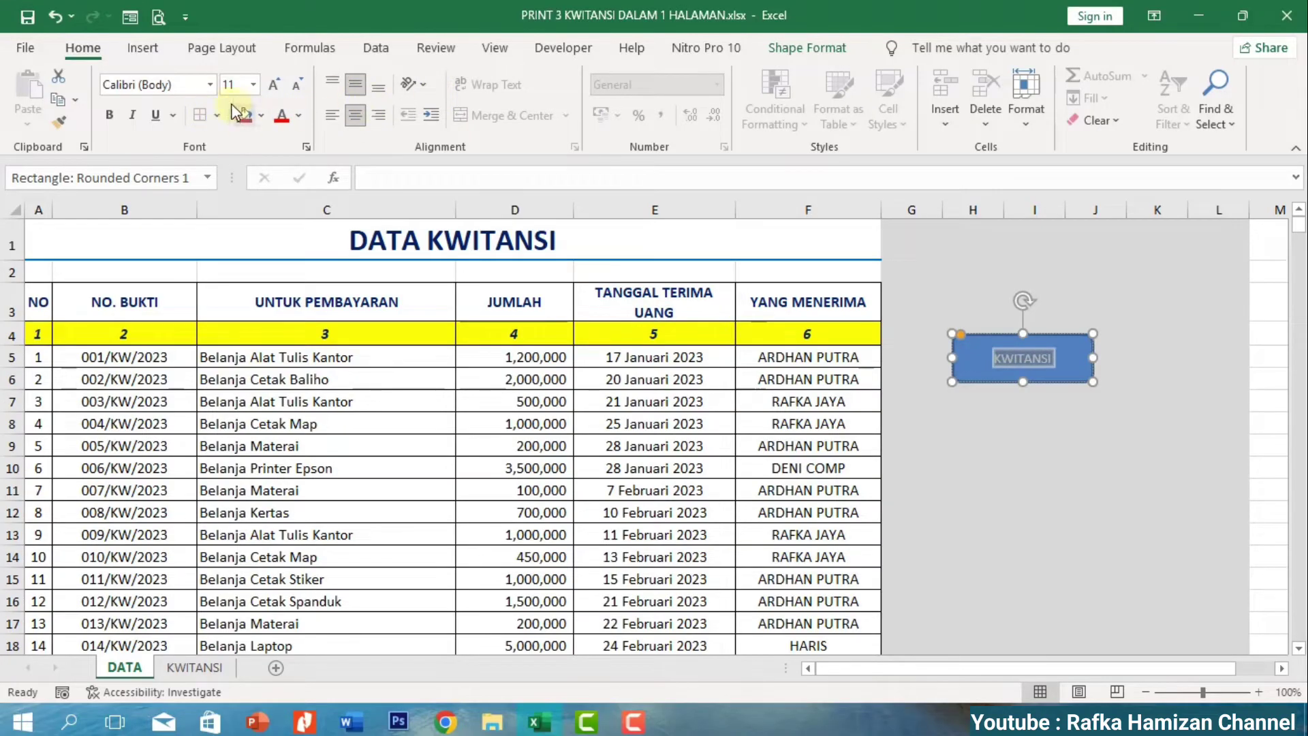
click(253, 84)
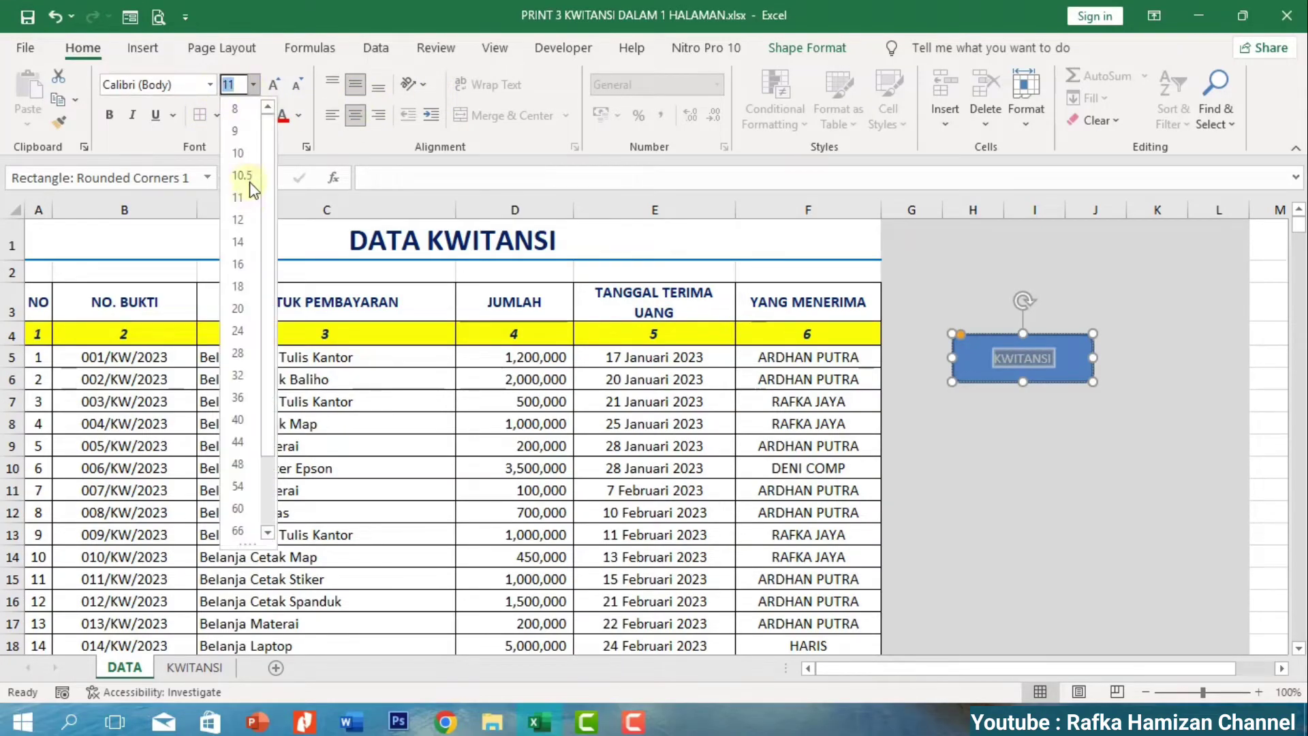
click(243, 330)
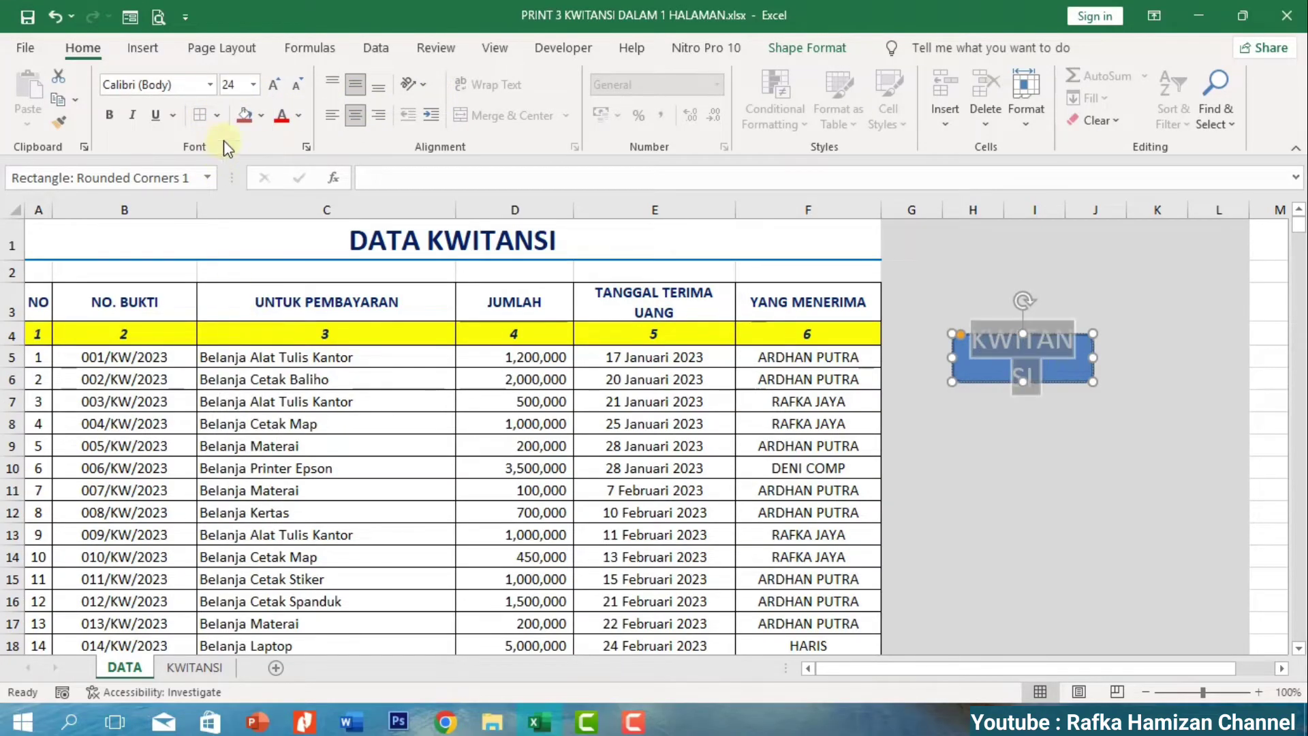
click(253, 85)
click(237, 265)
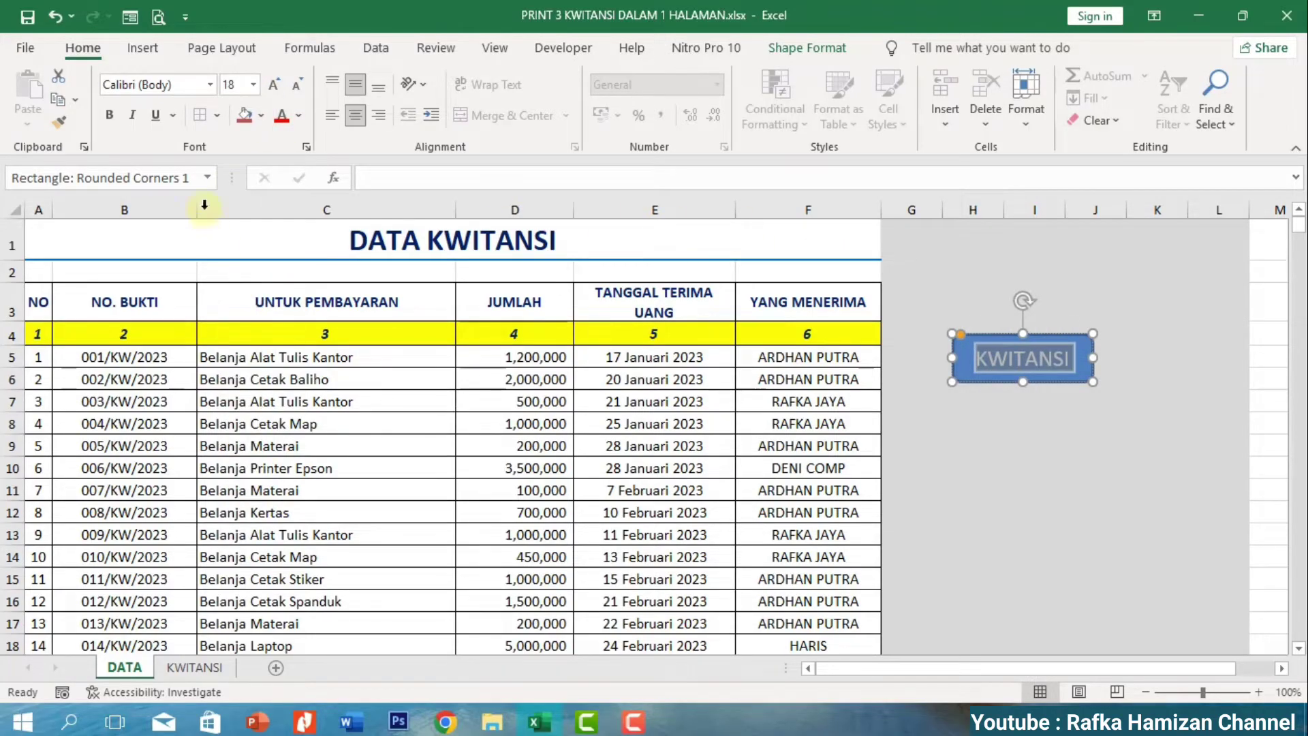
click(109, 114)
click(1106, 319)
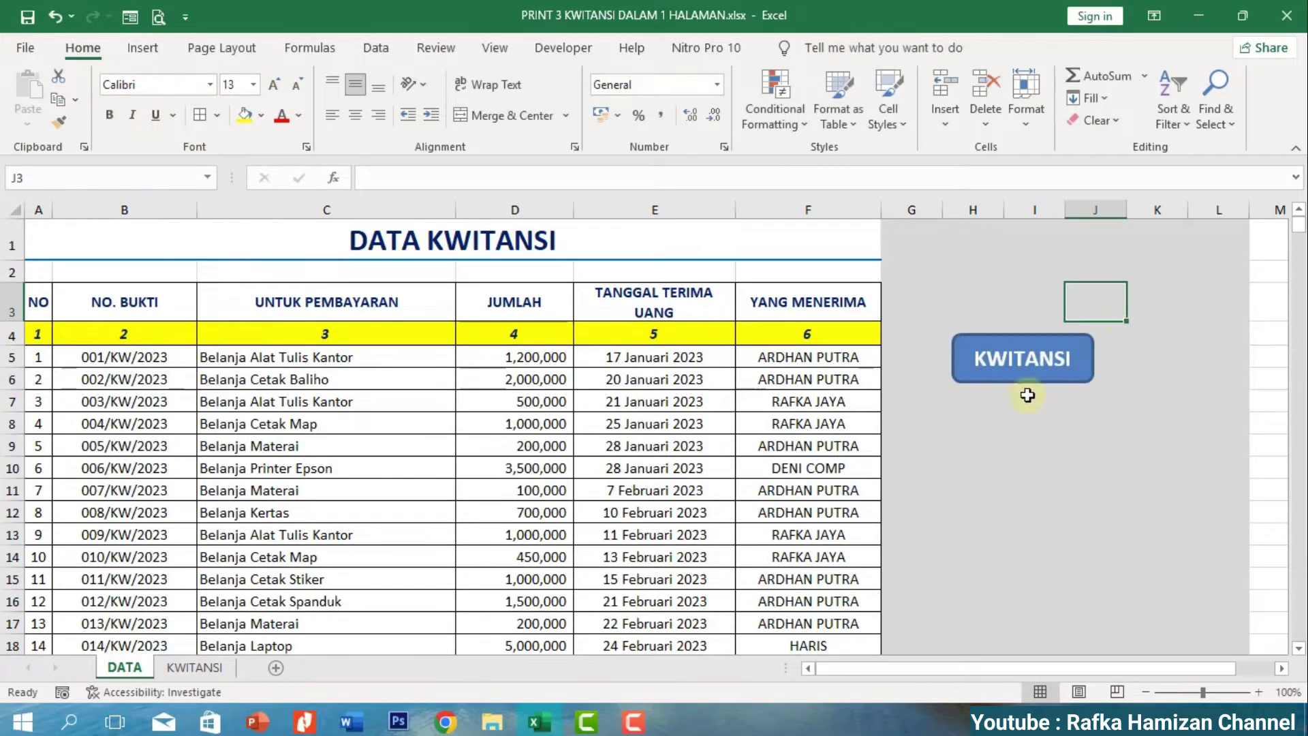
Link the KWITANSI shape to cell A1 of the KWITANSI sheet in this document.
right_click(1036, 389)
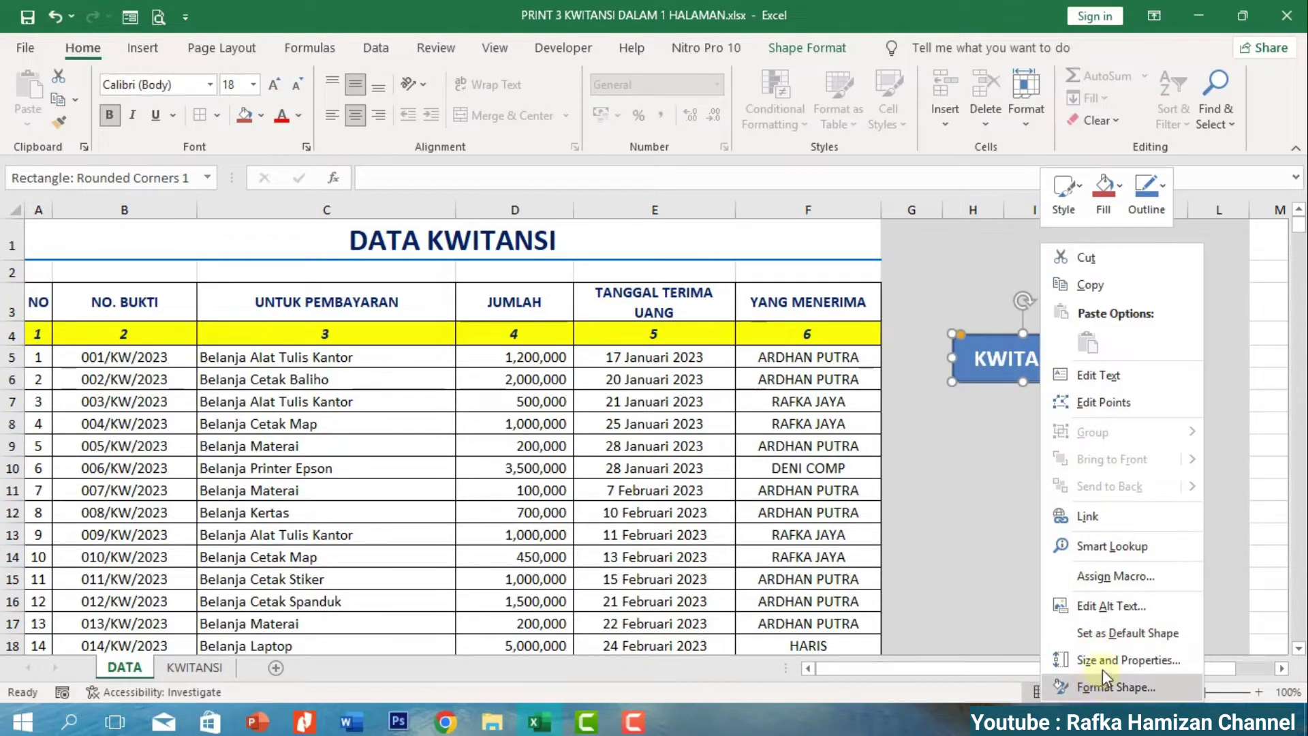
click(1122, 518)
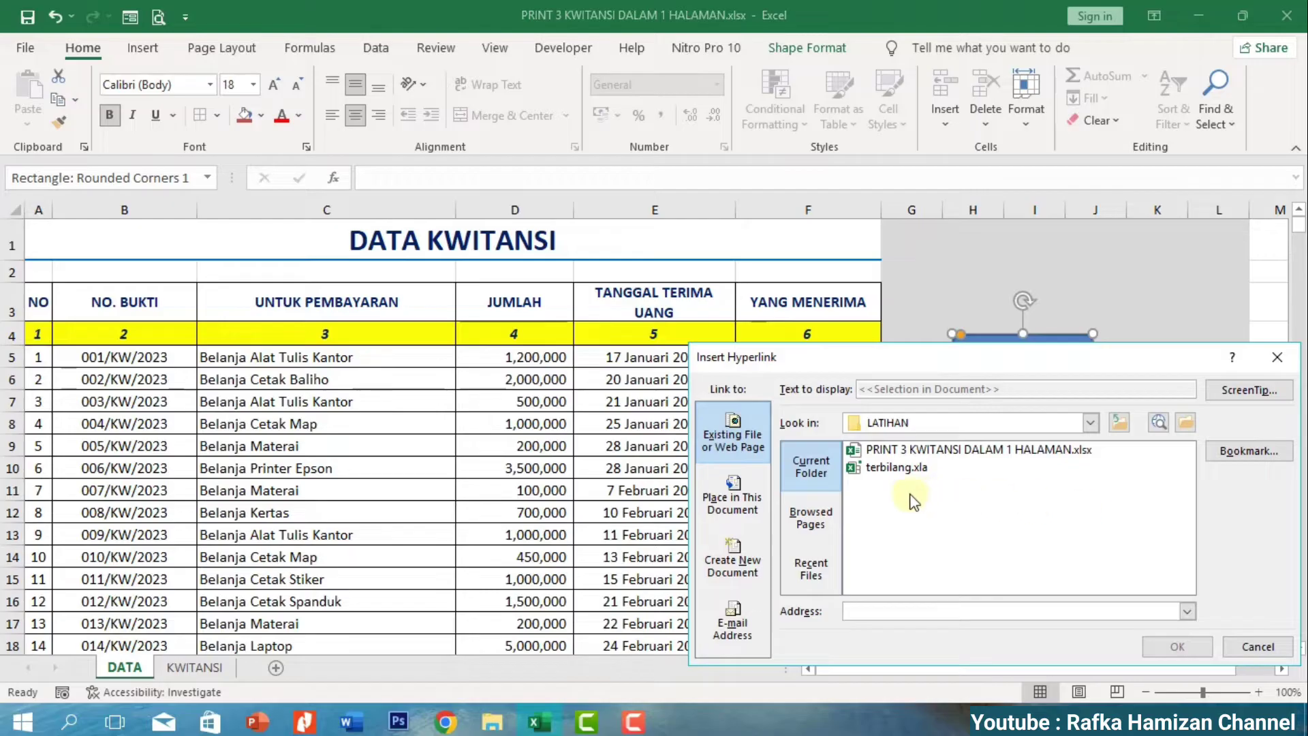
click(723, 503)
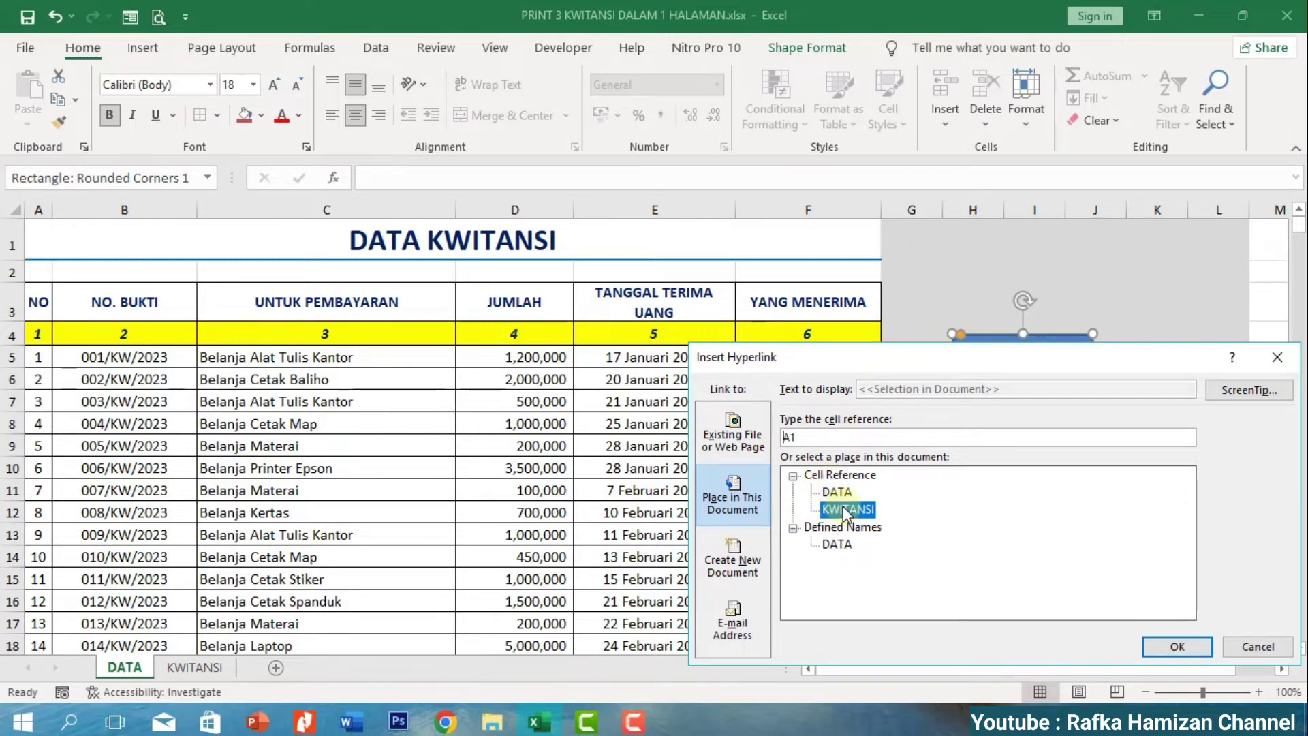
click(1175, 644)
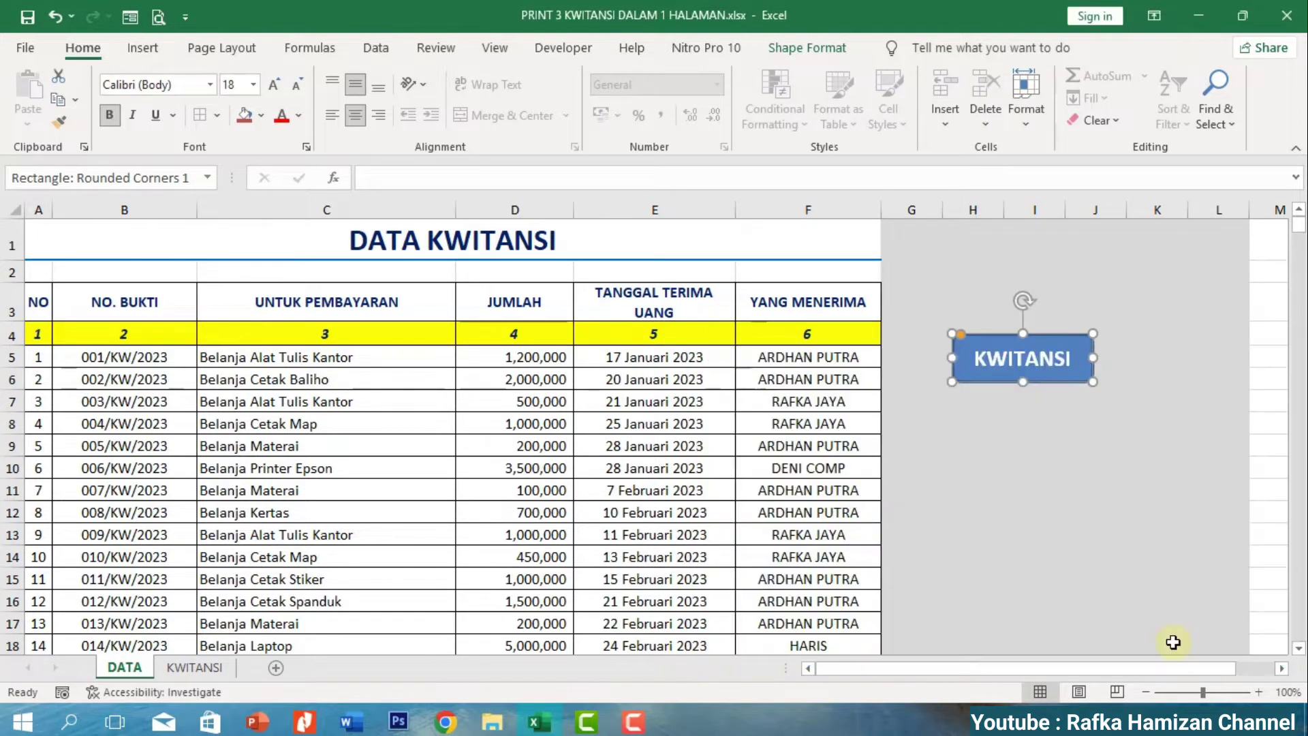
click(1131, 482)
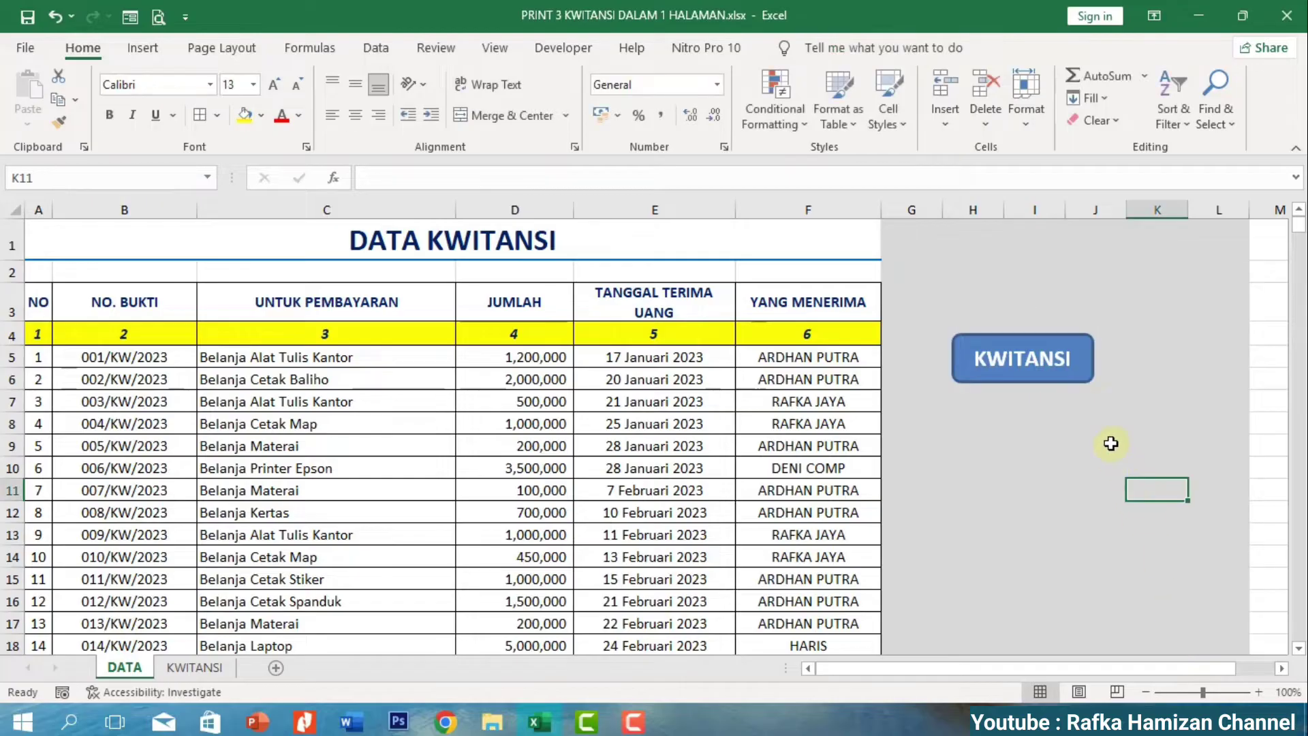
Copy the KWITANSI button, follow its link to the KWITANSI sheet and paste the copy at M5 beside the first receipt.
right_click(1025, 385)
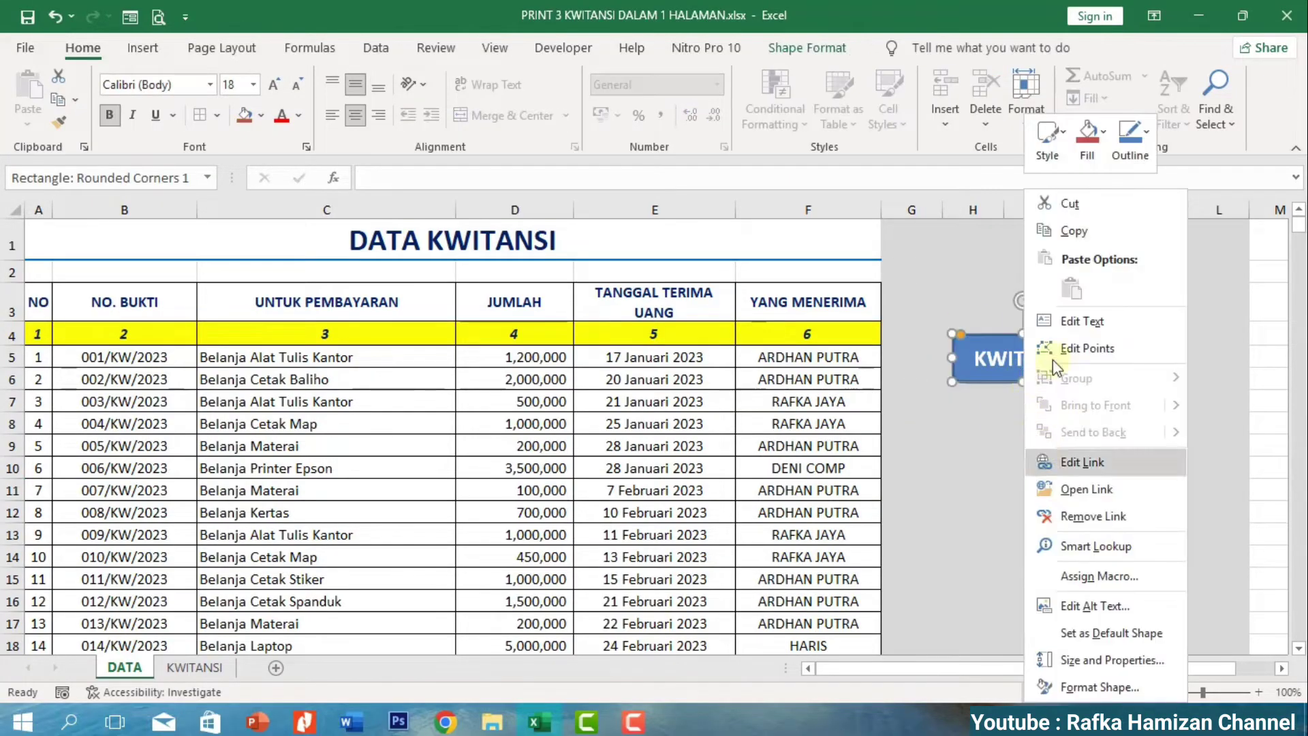
click(1072, 231)
click(1166, 355)
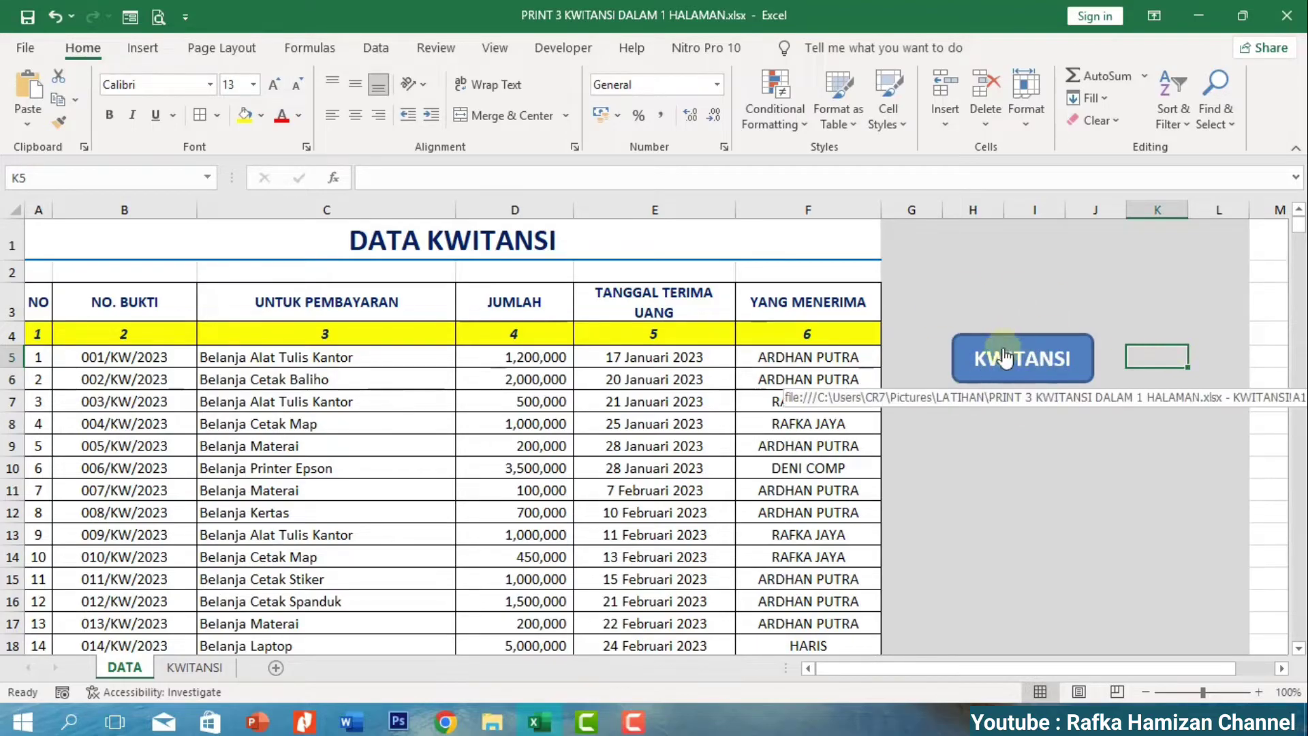
click(1031, 362)
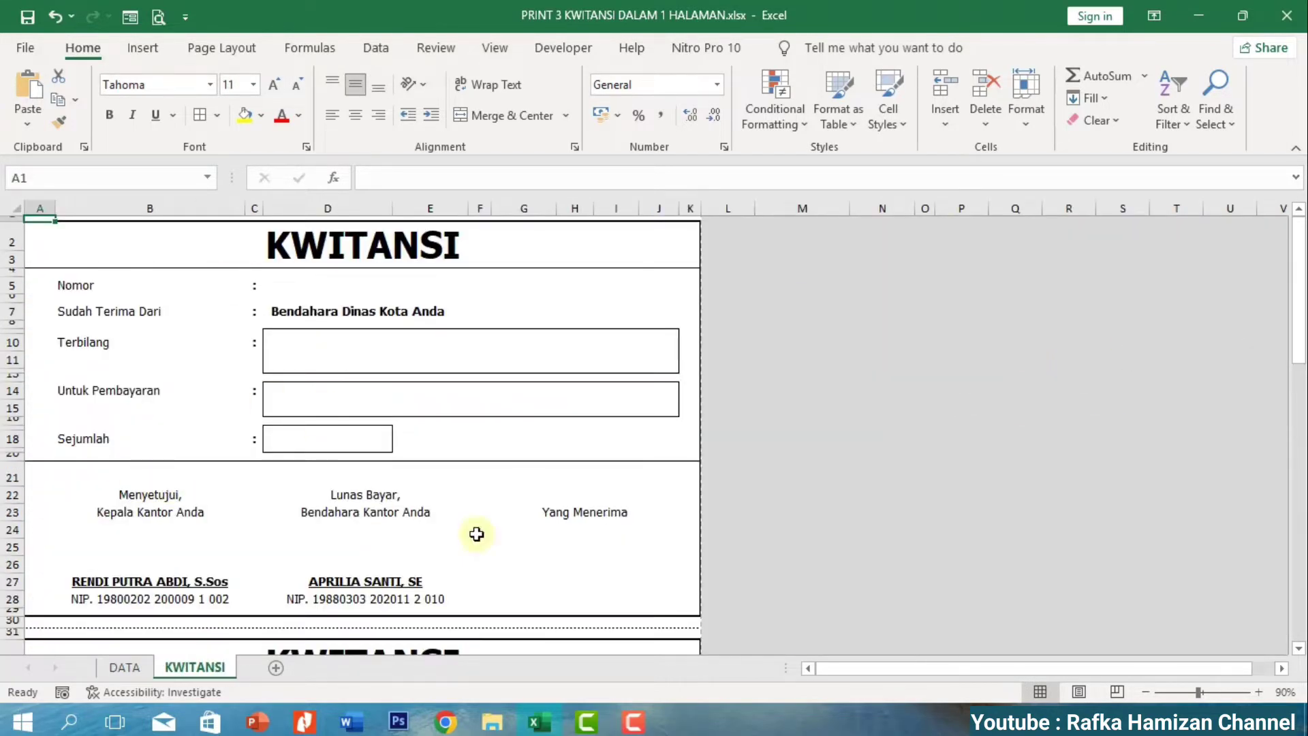
click(767, 286)
right_click(766, 286)
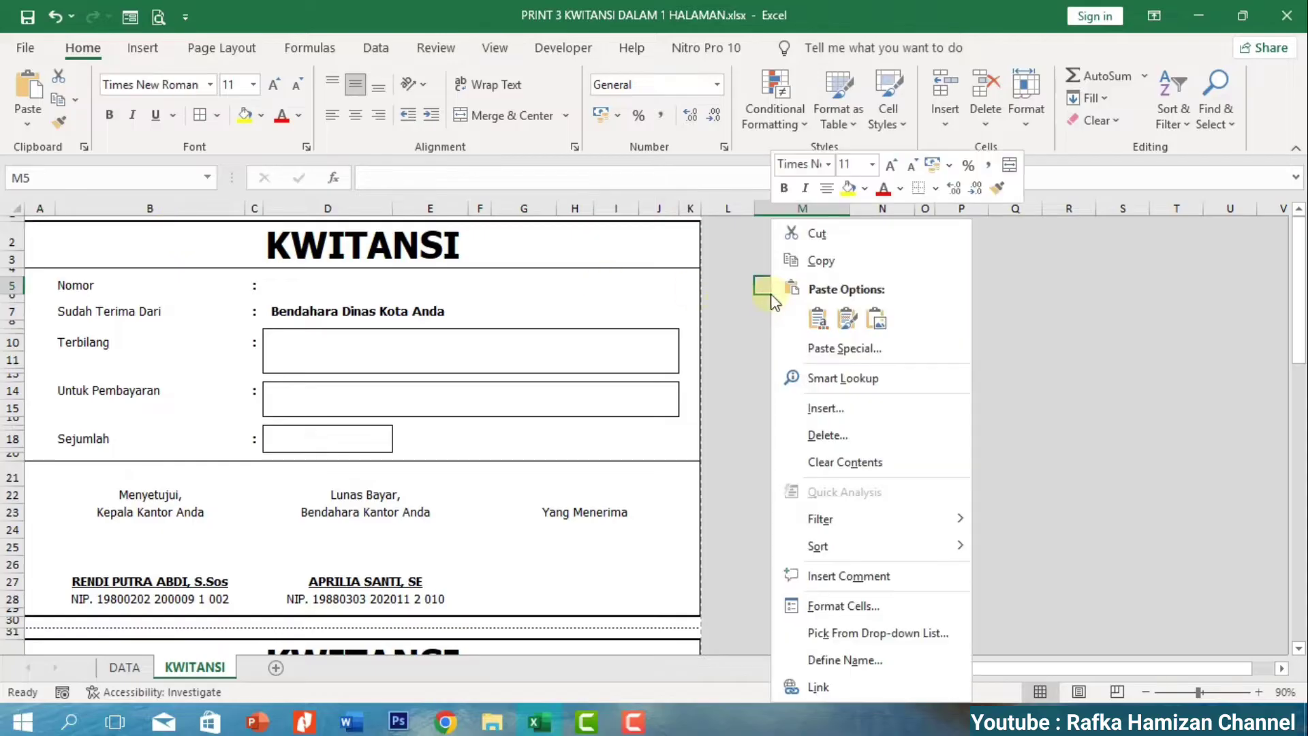
click(839, 315)
Change the label of the pasted button on the KWITANSI sheet to DATA.
double_click(832, 304)
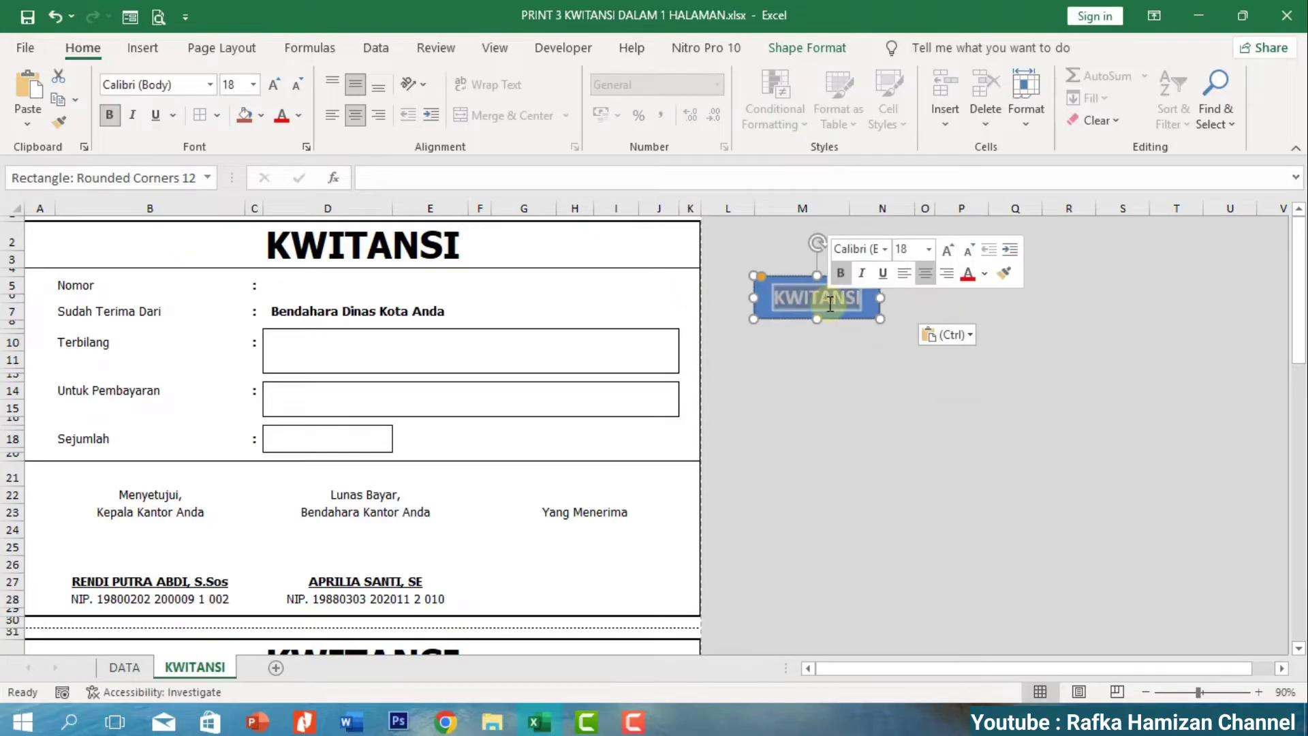
text(DATA)
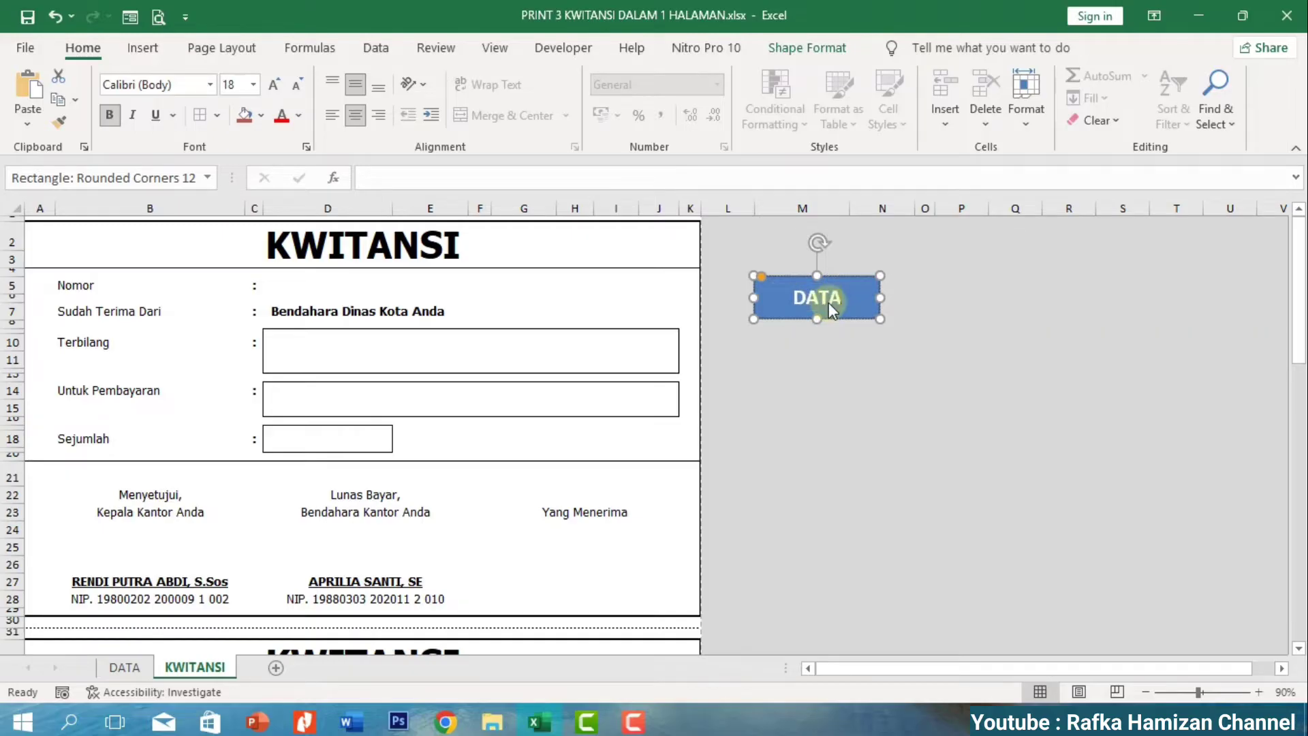
click(848, 347)
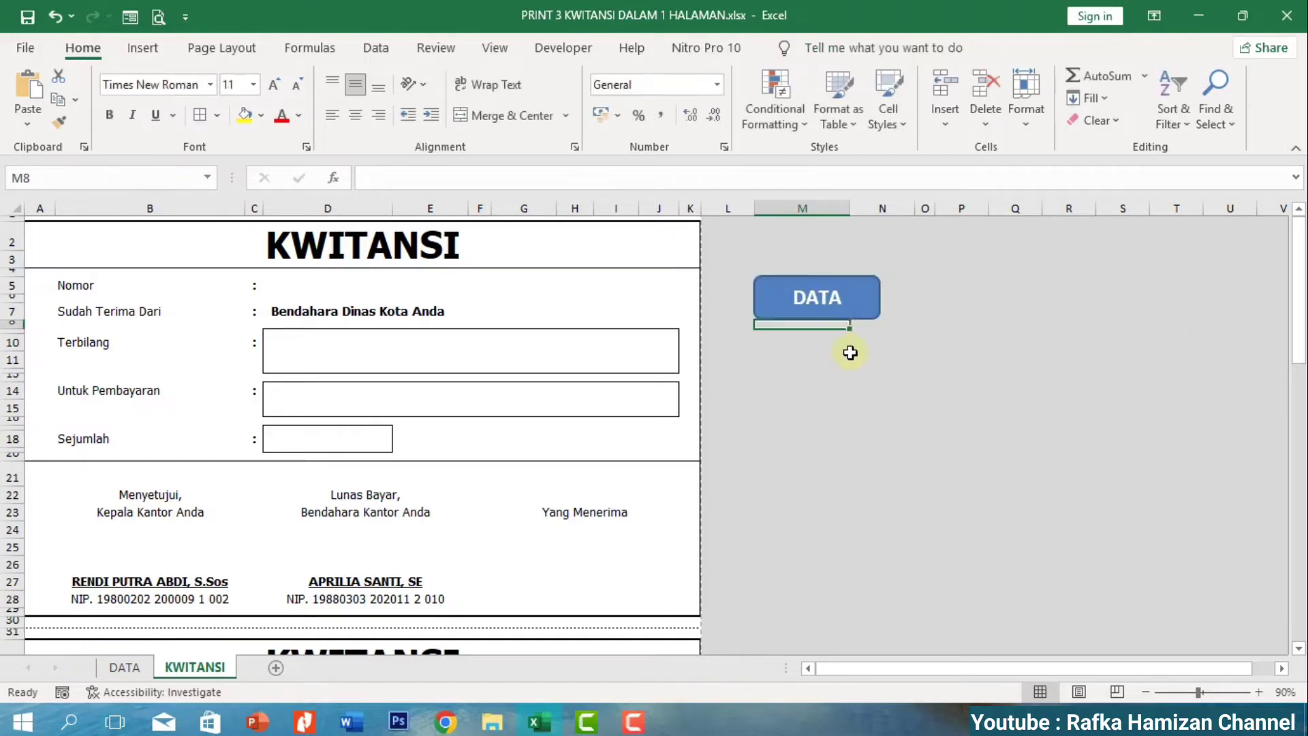
Edit the DATA button's link so it points to cell A1 of the DATA sheet.
right_click(847, 308)
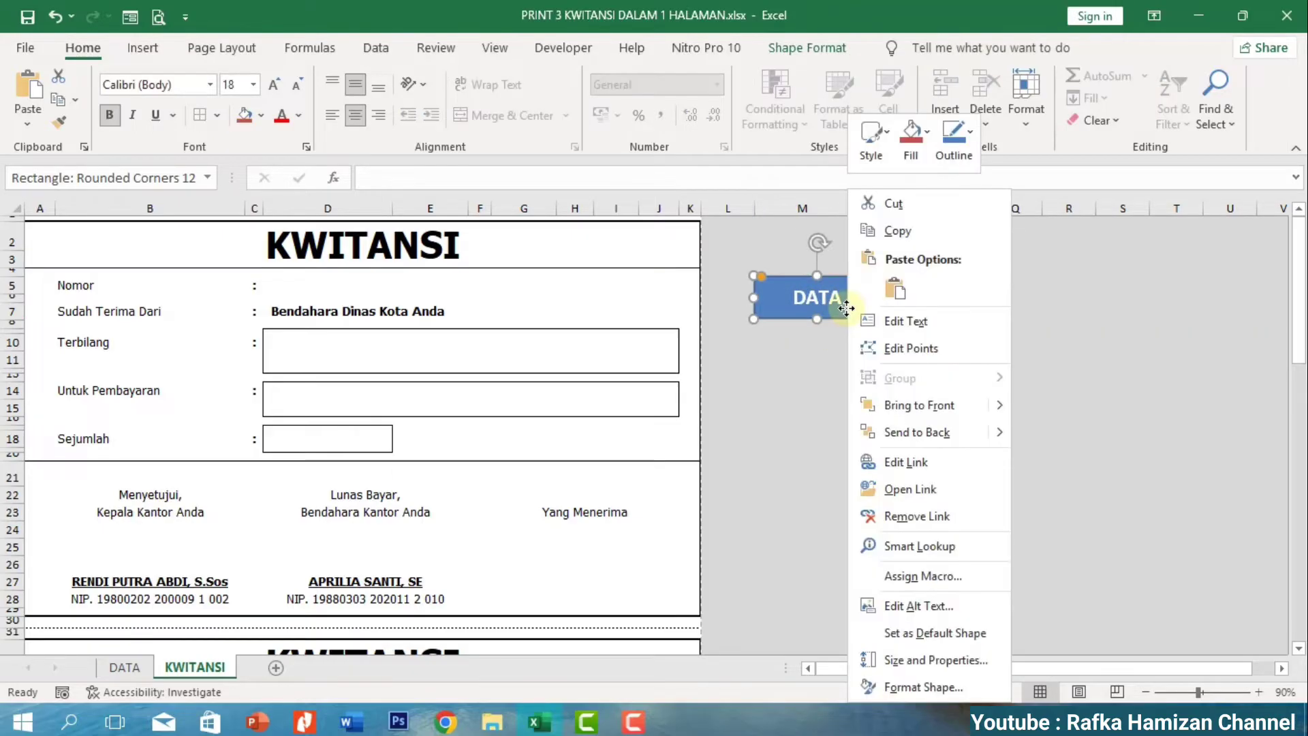
click(919, 465)
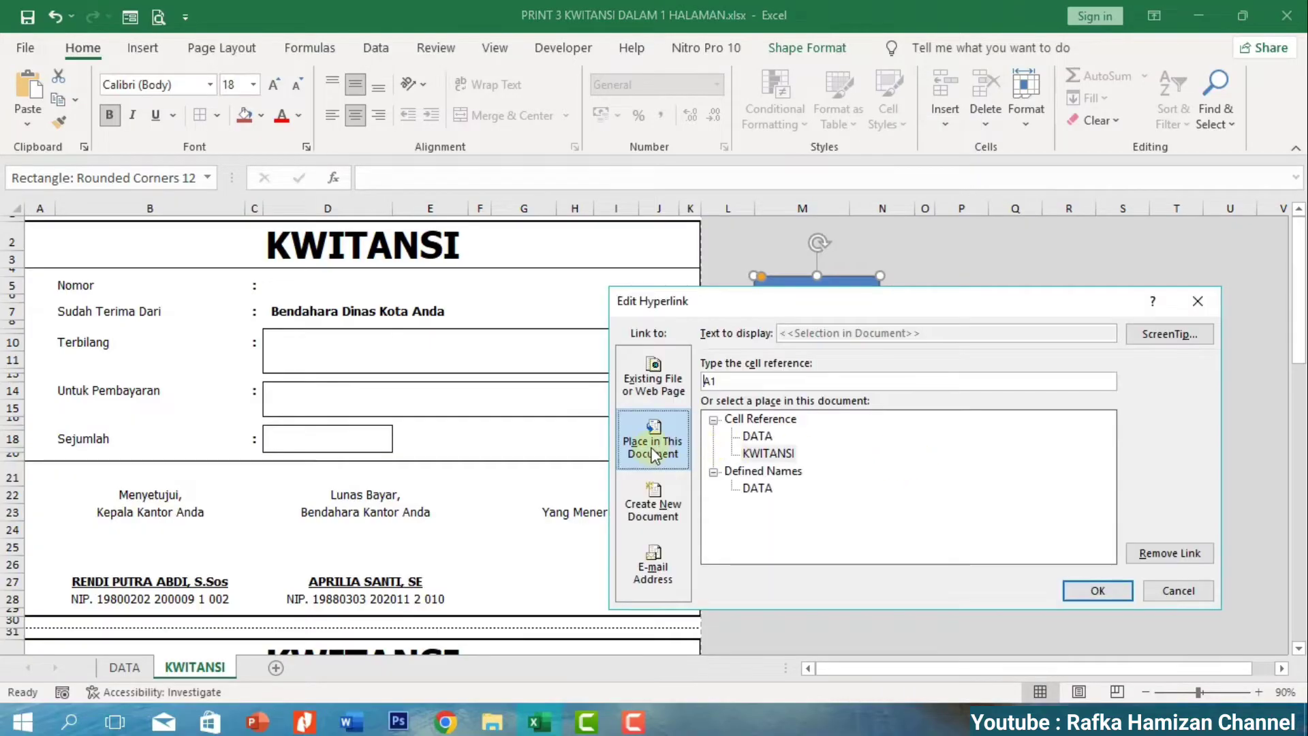
click(755, 436)
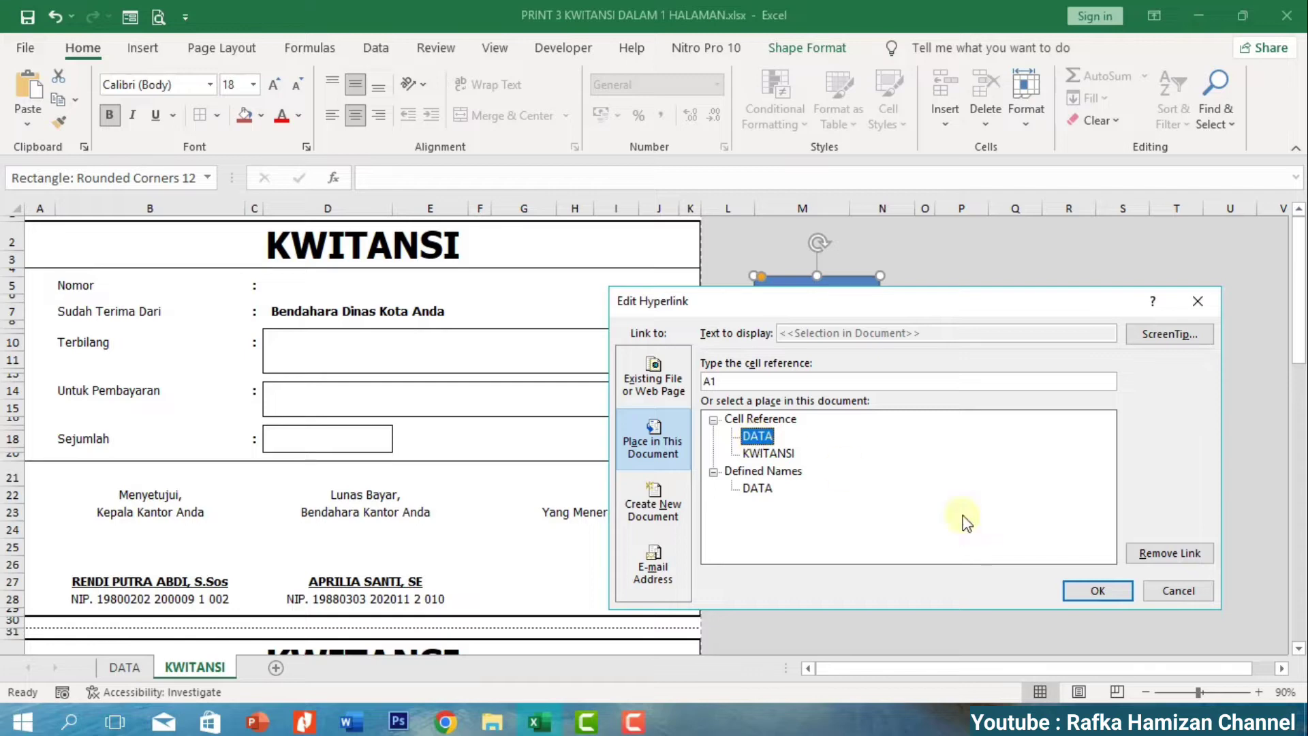
click(1098, 590)
click(957, 409)
Test the DATA and KWITANSI buttons by switching back and forth between the two sheets.
click(830, 300)
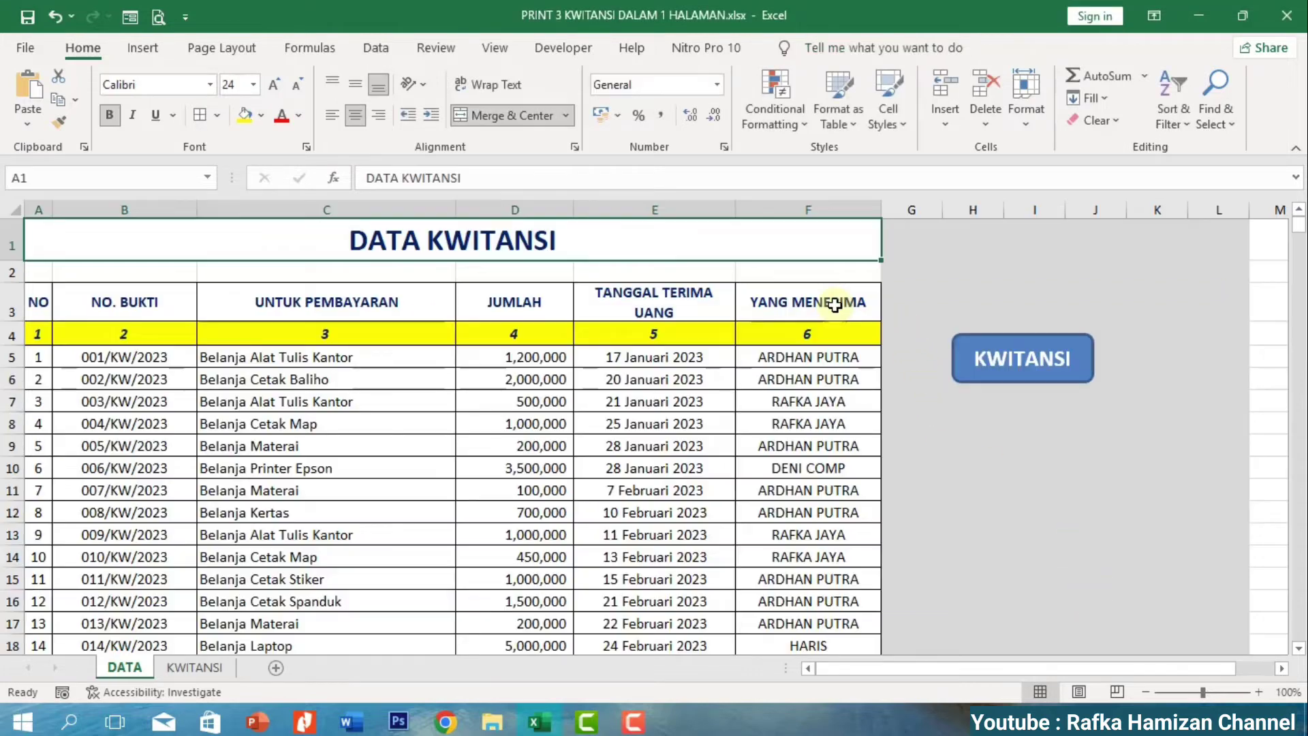
click(1071, 366)
click(850, 304)
click(1042, 371)
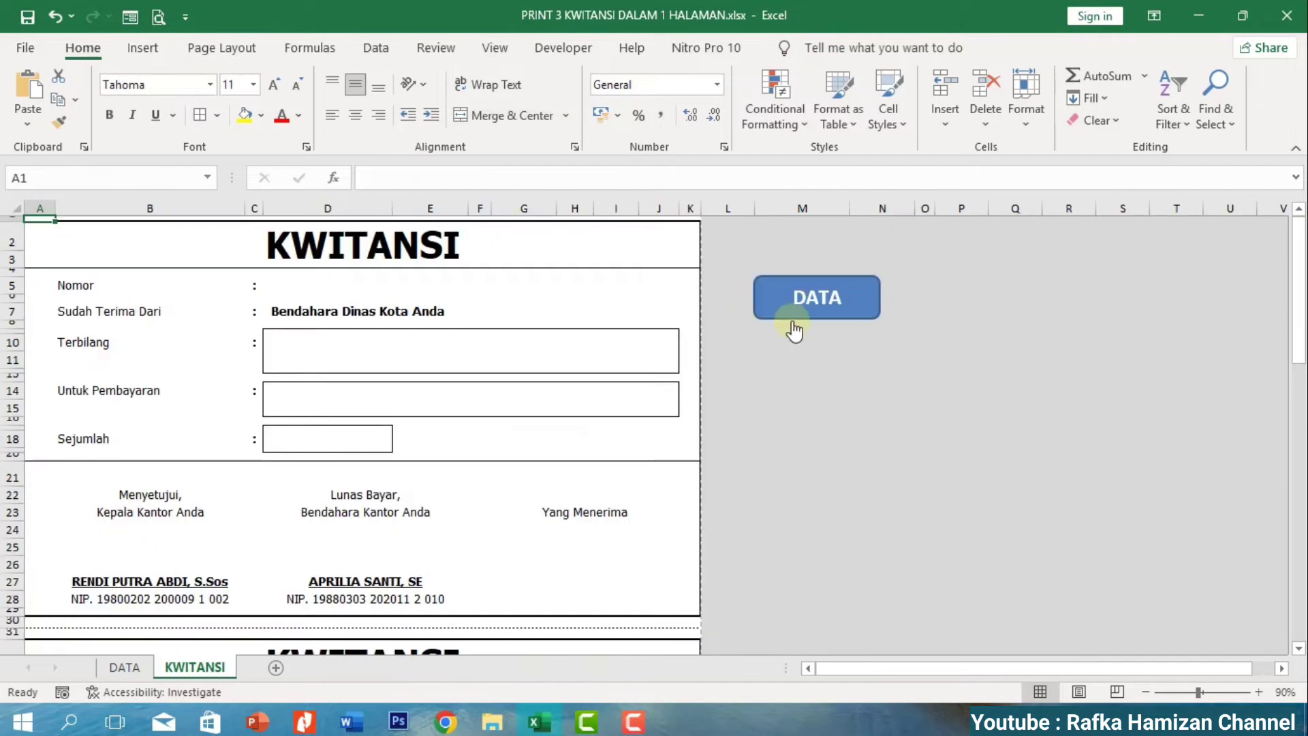
Move the DATA button down beside the Untuk Pembayaran row of the first receipt and deselect it.
right_click(835, 289)
key(Escape)
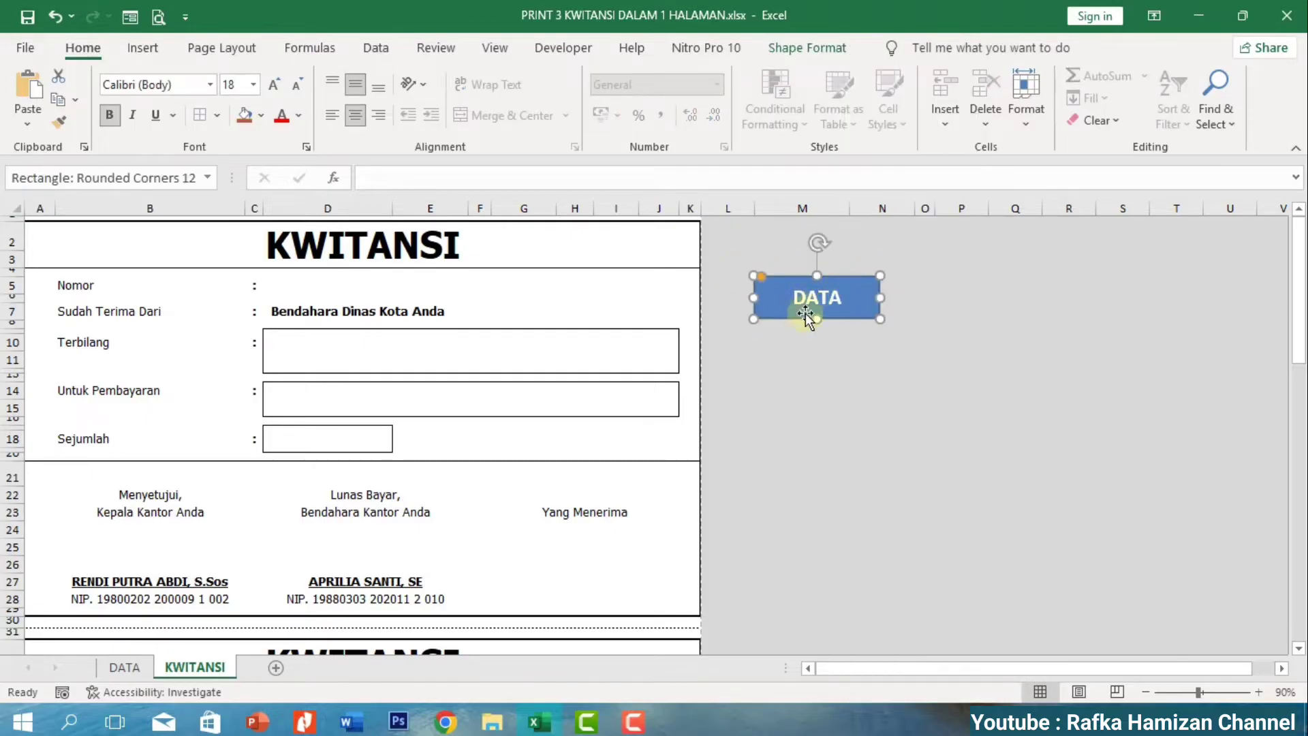
drag(806, 315, 833, 424)
click(949, 417)
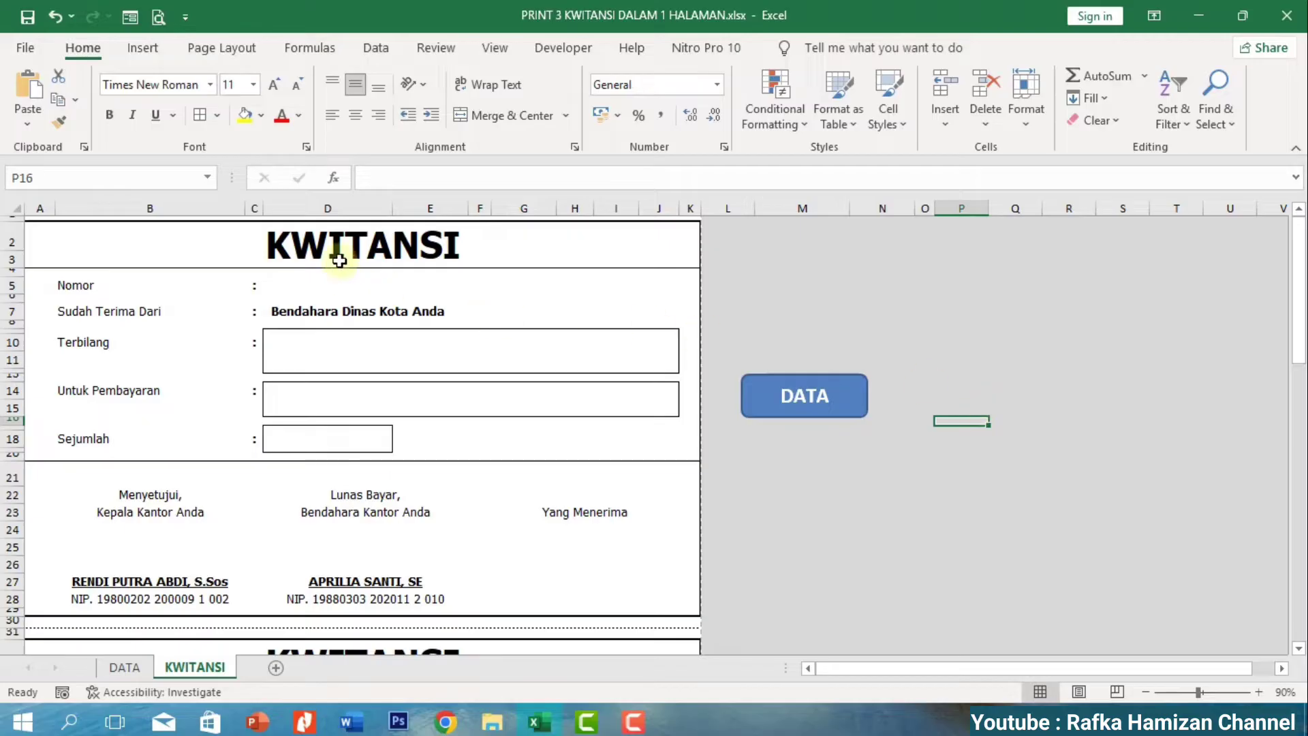
Set A1:K89, covering all three receipts on the KWITANSI sheet, as the print area and look over its extent.
scroll(330, 346, down, 18)
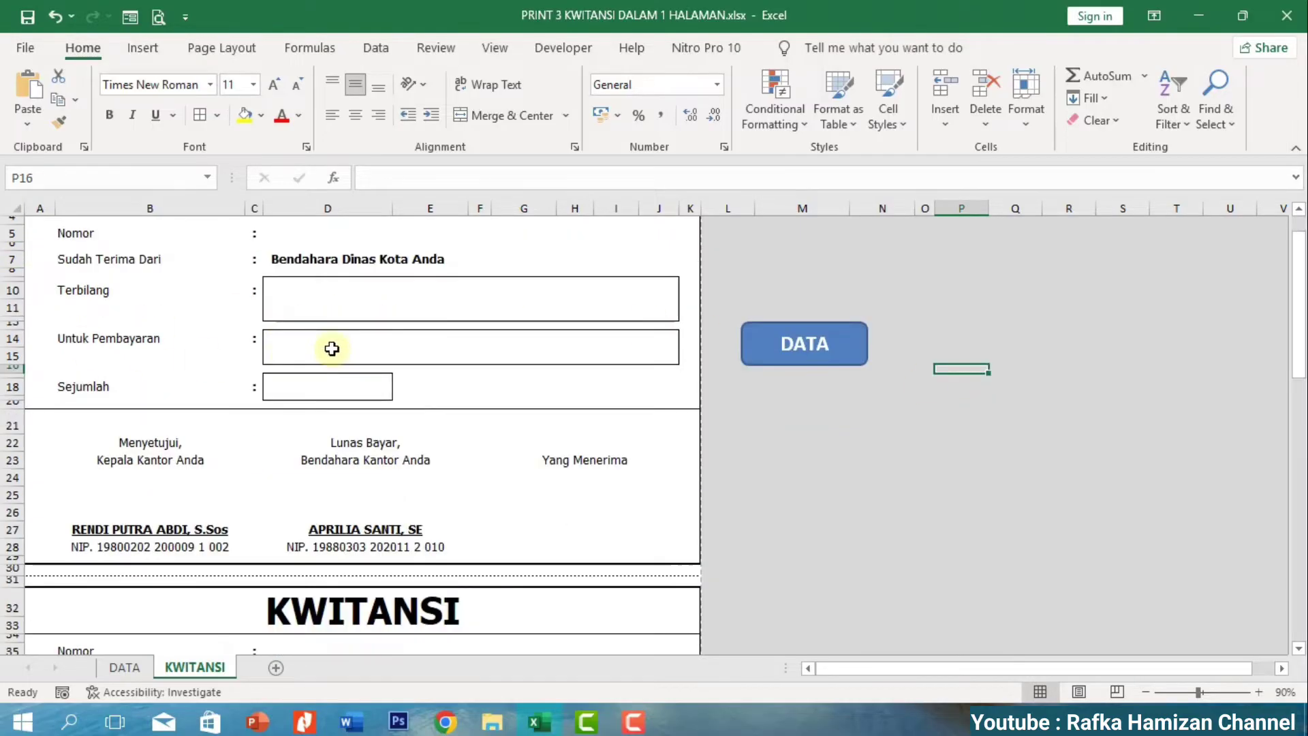
scroll(332, 348, up, 11)
scroll(332, 348, up, 7)
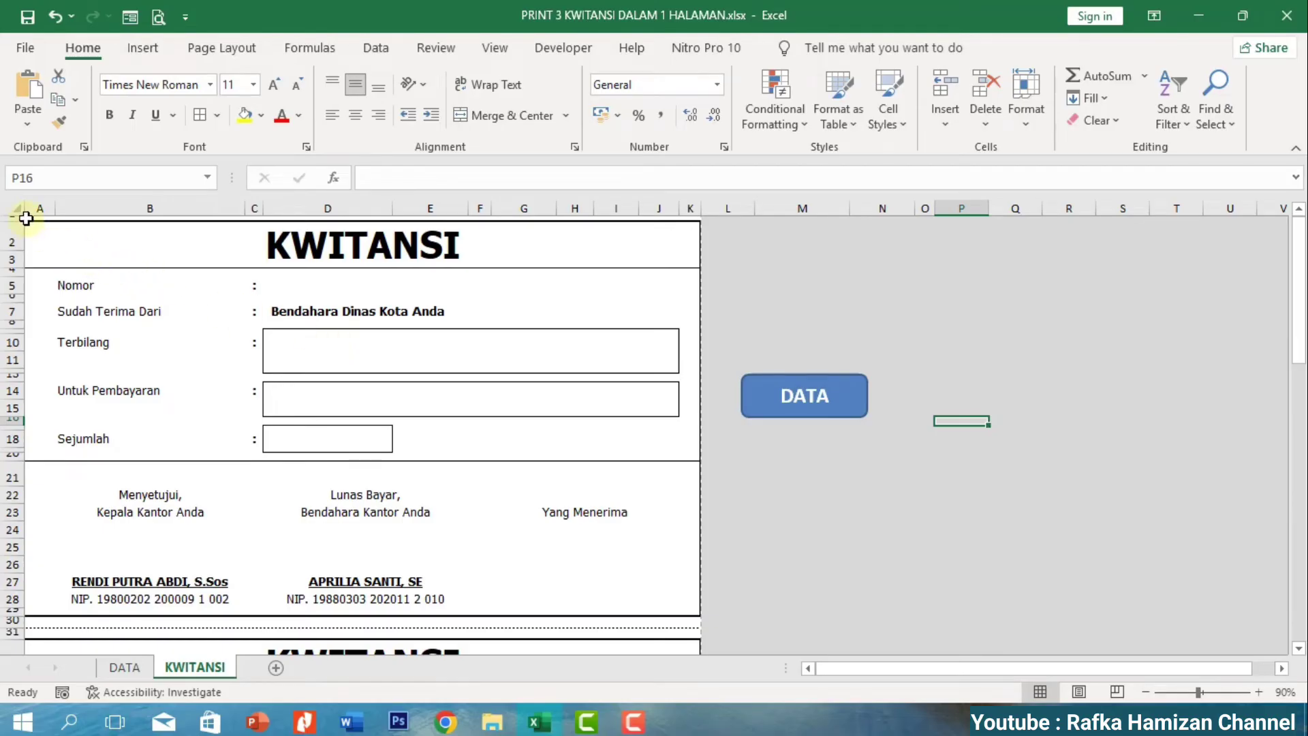
drag(26, 218, 701, 598)
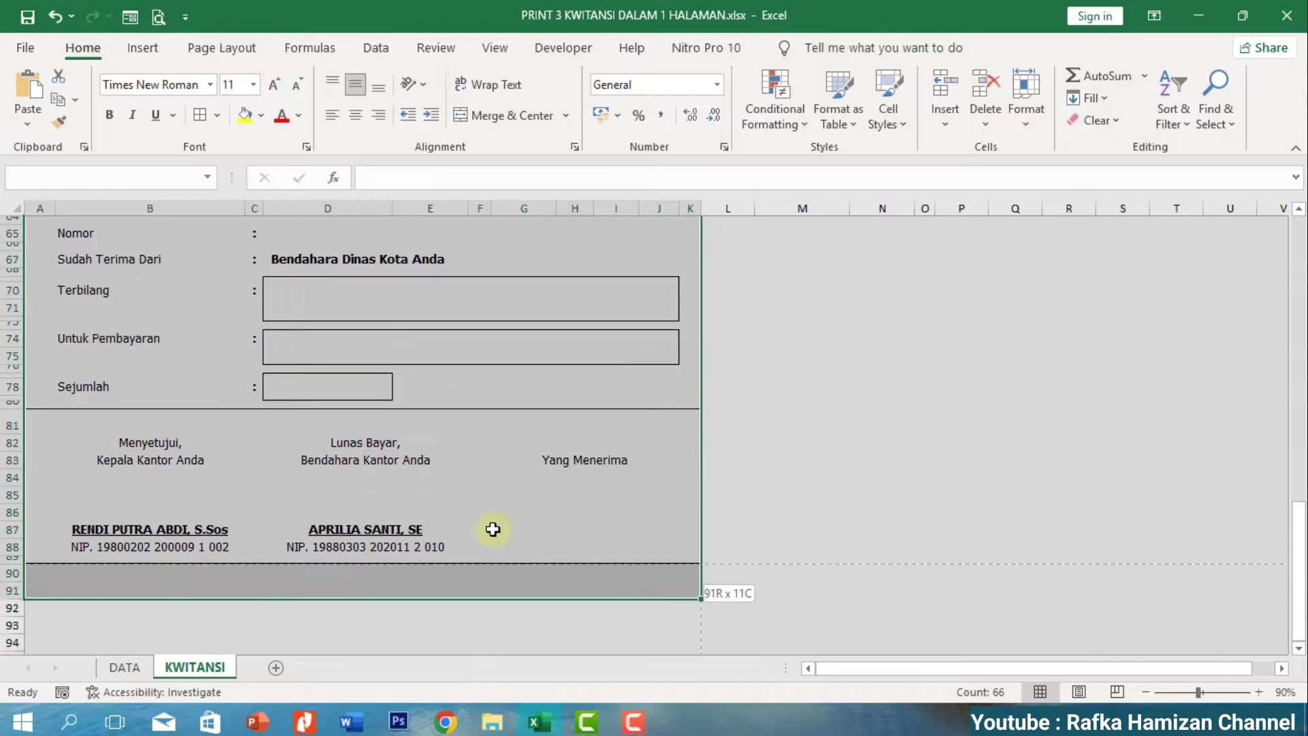
drag(493, 530, 473, 561)
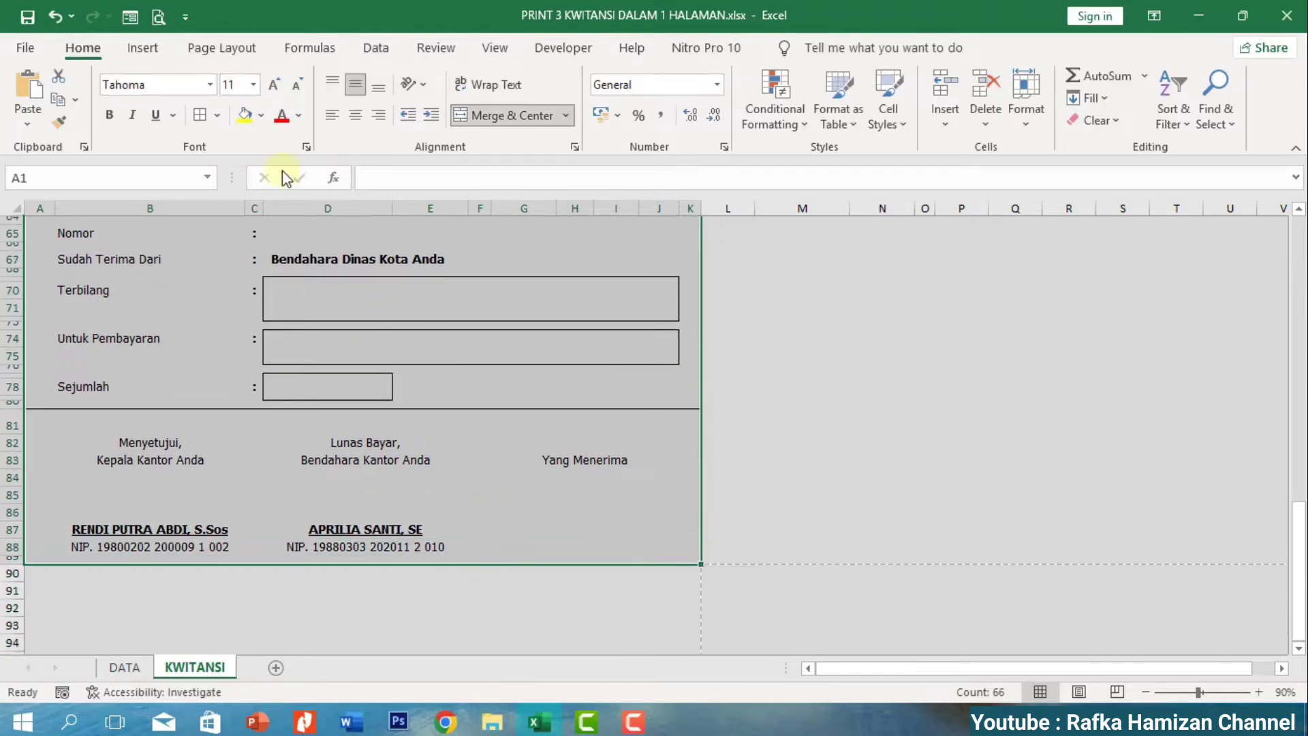
click(223, 48)
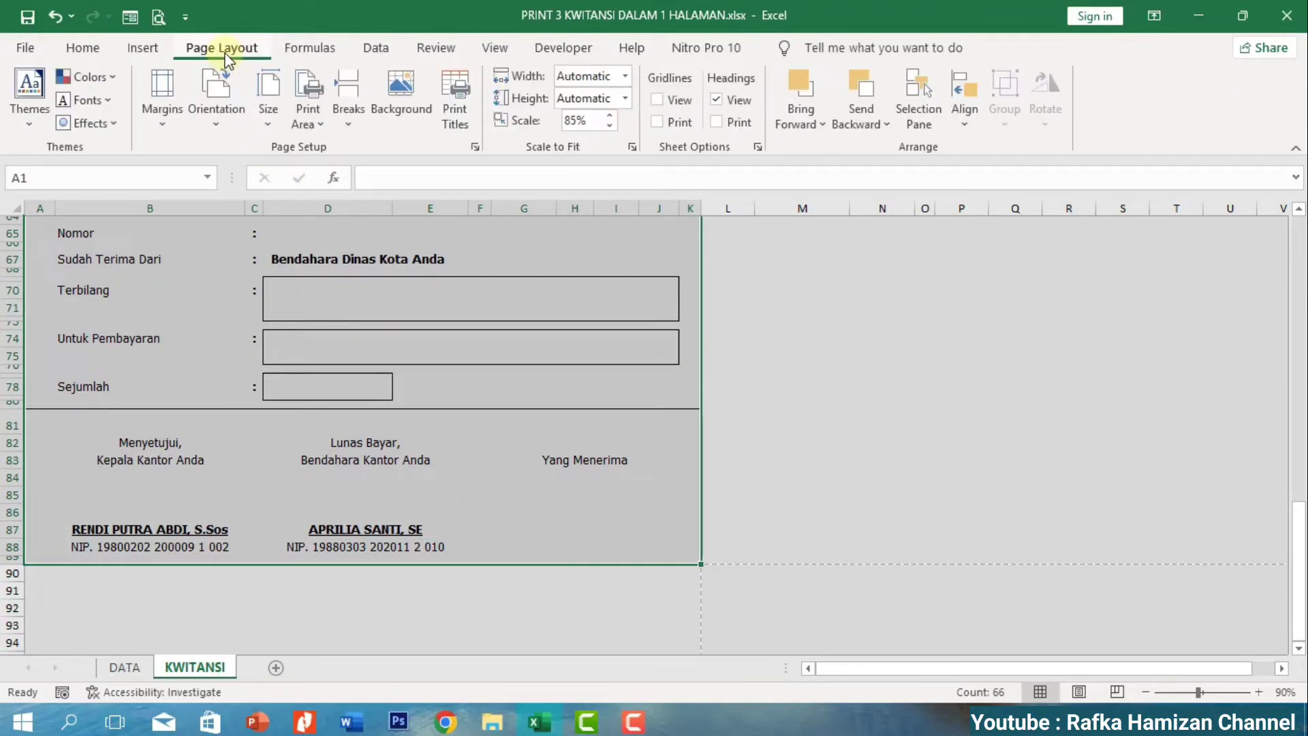
click(305, 118)
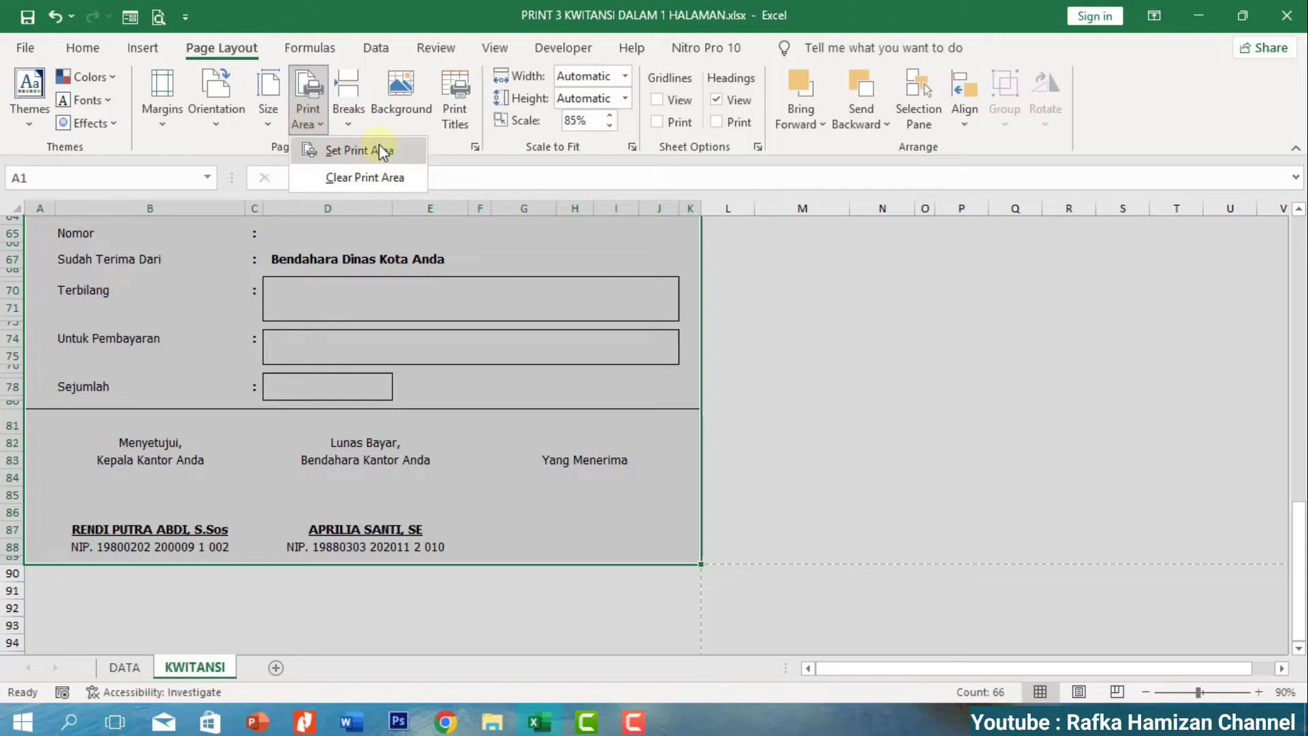
click(362, 151)
scroll(672, 418, down, 14)
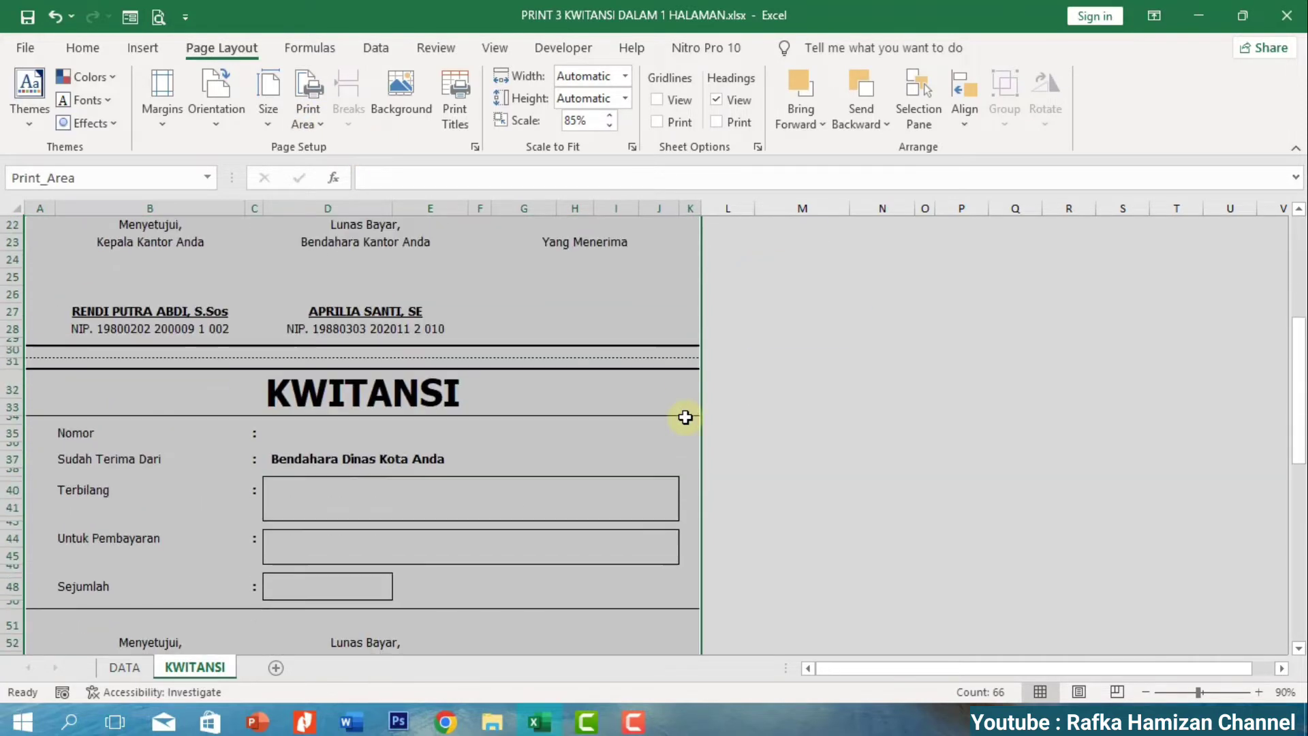
scroll(685, 417, down, 9)
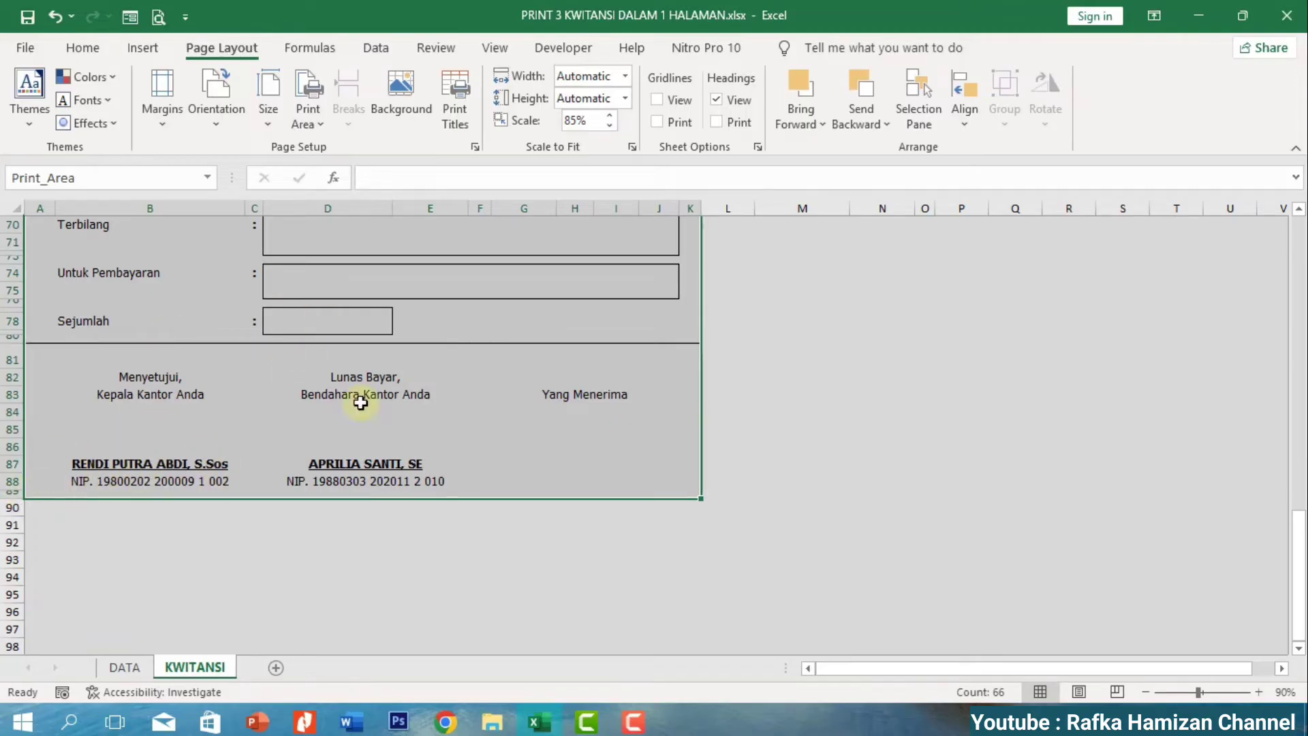
scroll(387, 361, up, 20)
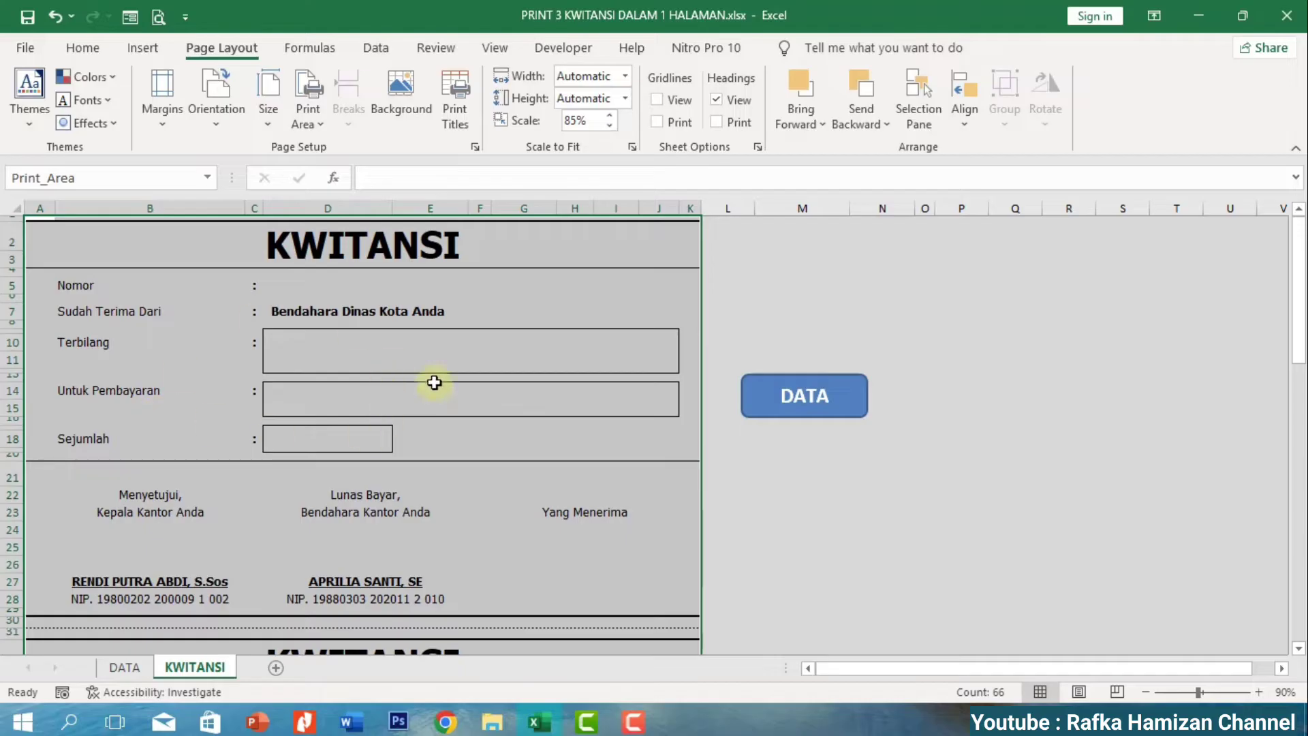
Merge and center cells M4:M10 above the DATA button on the KWITANSI sheet and fill the merged cell yellow.
click(780, 328)
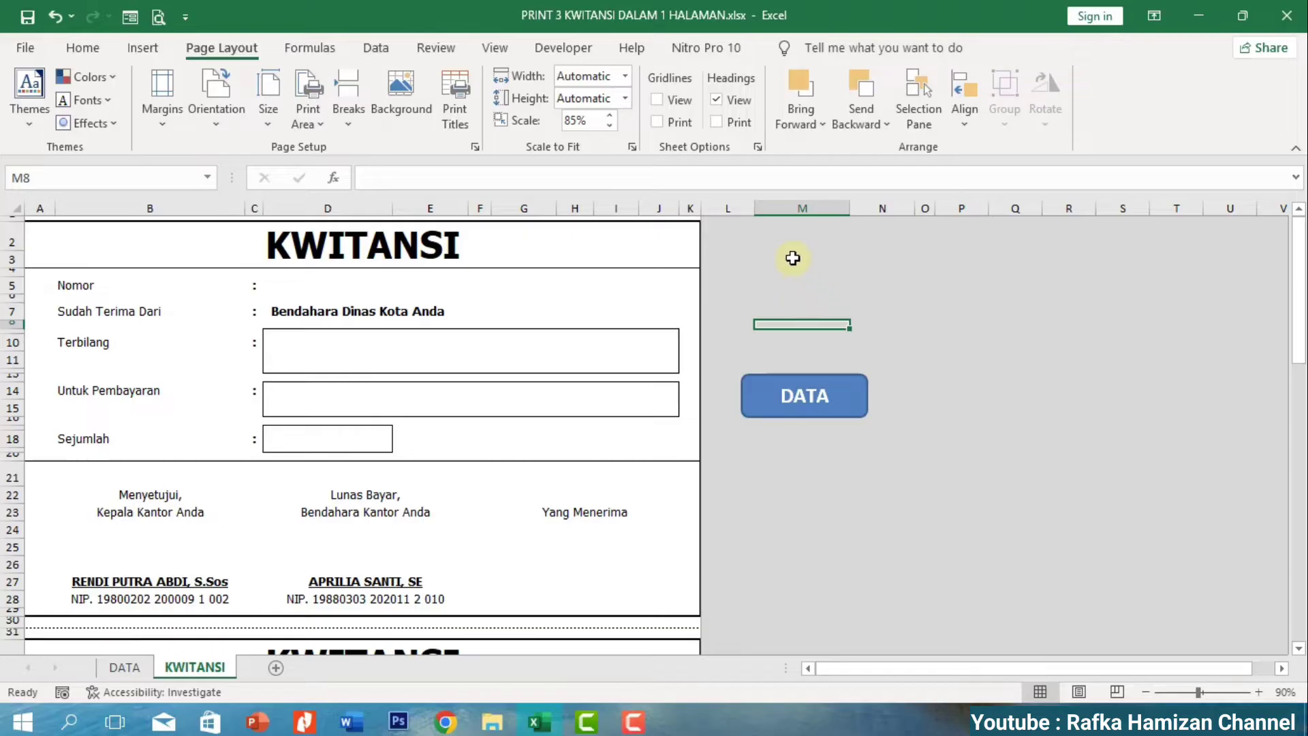
drag(792, 256, 799, 346)
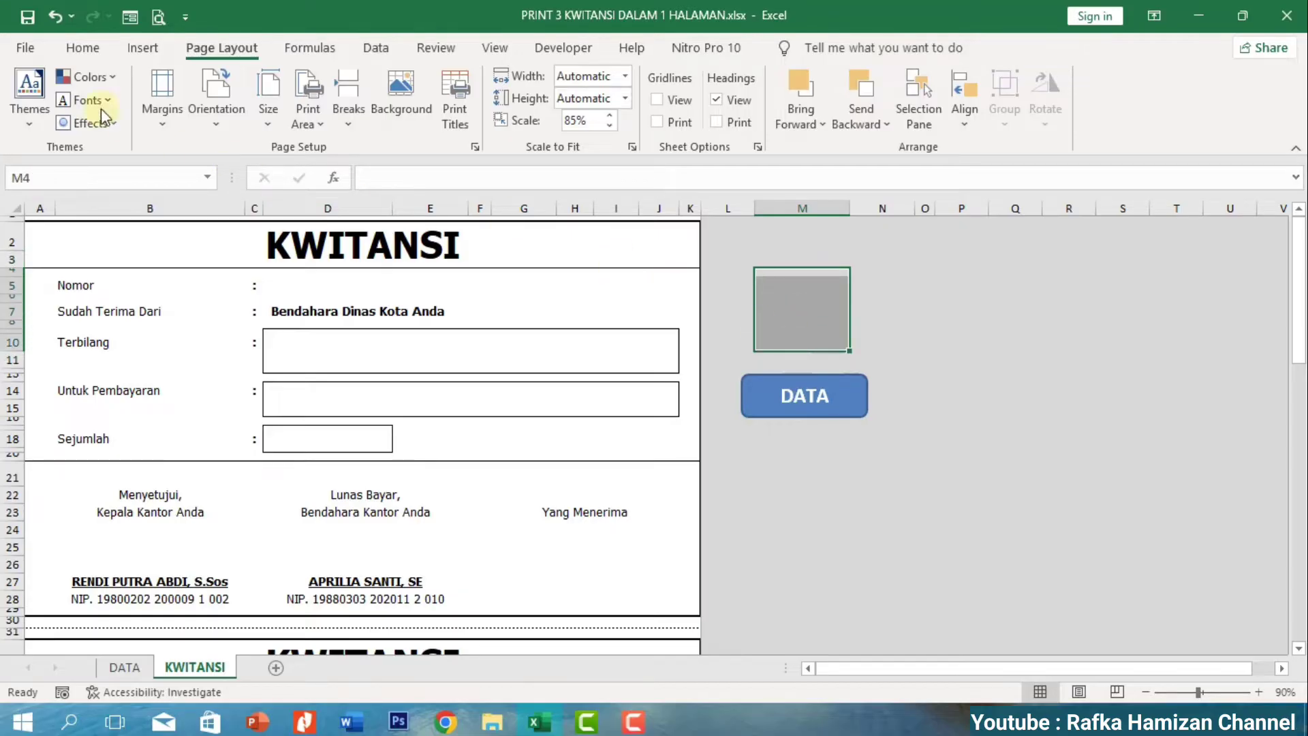
click(70, 49)
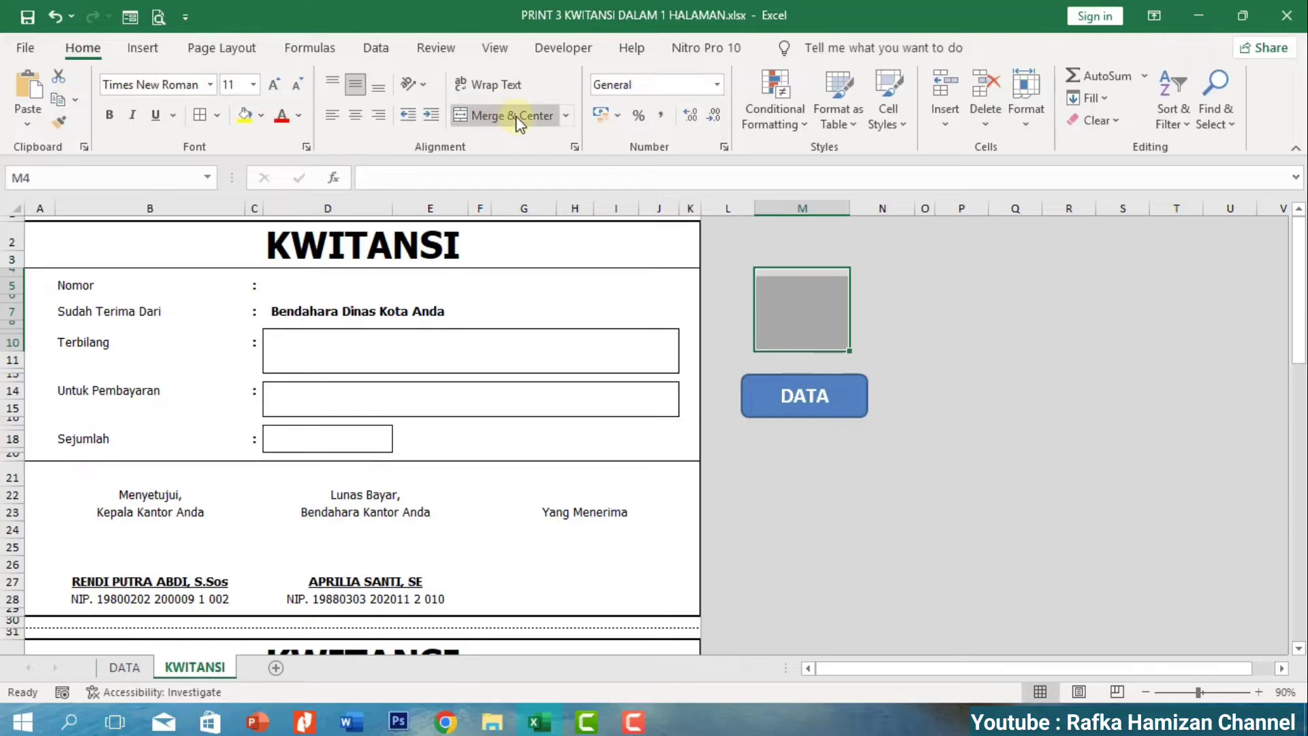
click(516, 115)
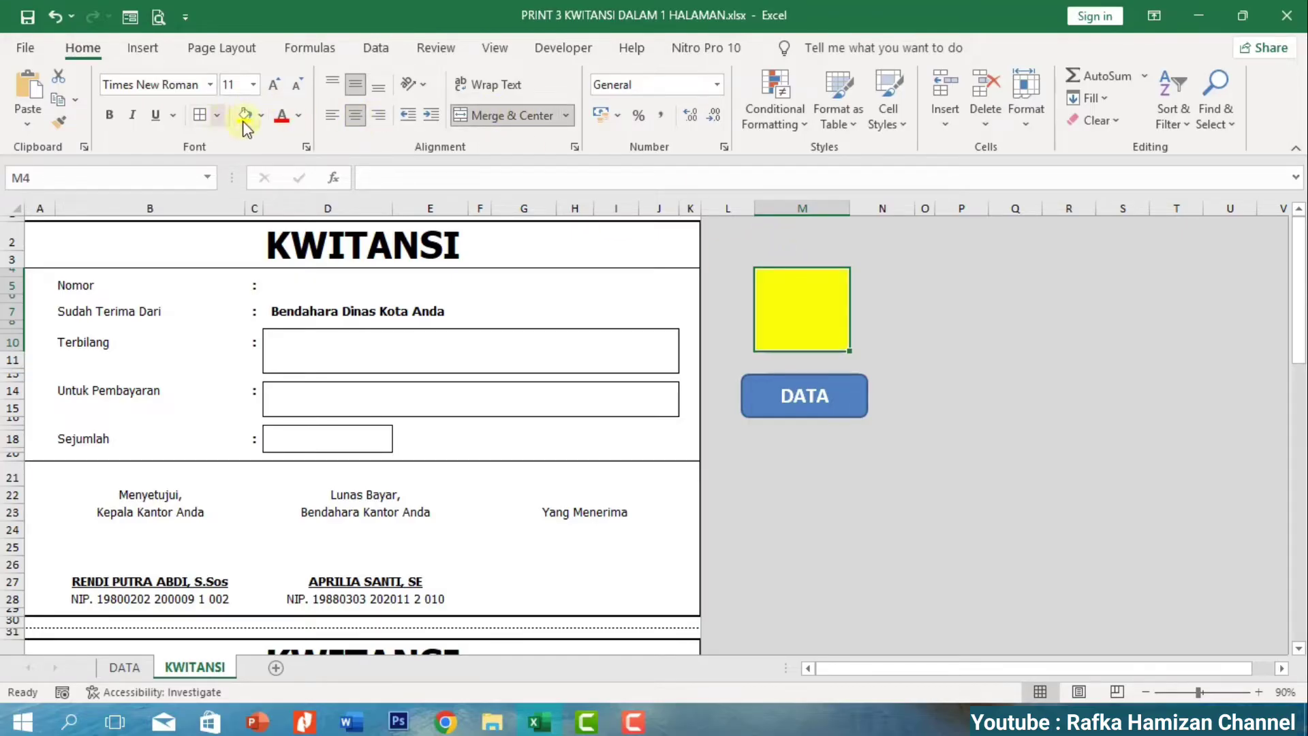
Set the yellow merged cell's font size to 20 and enter the number 1 in it.
click(253, 85)
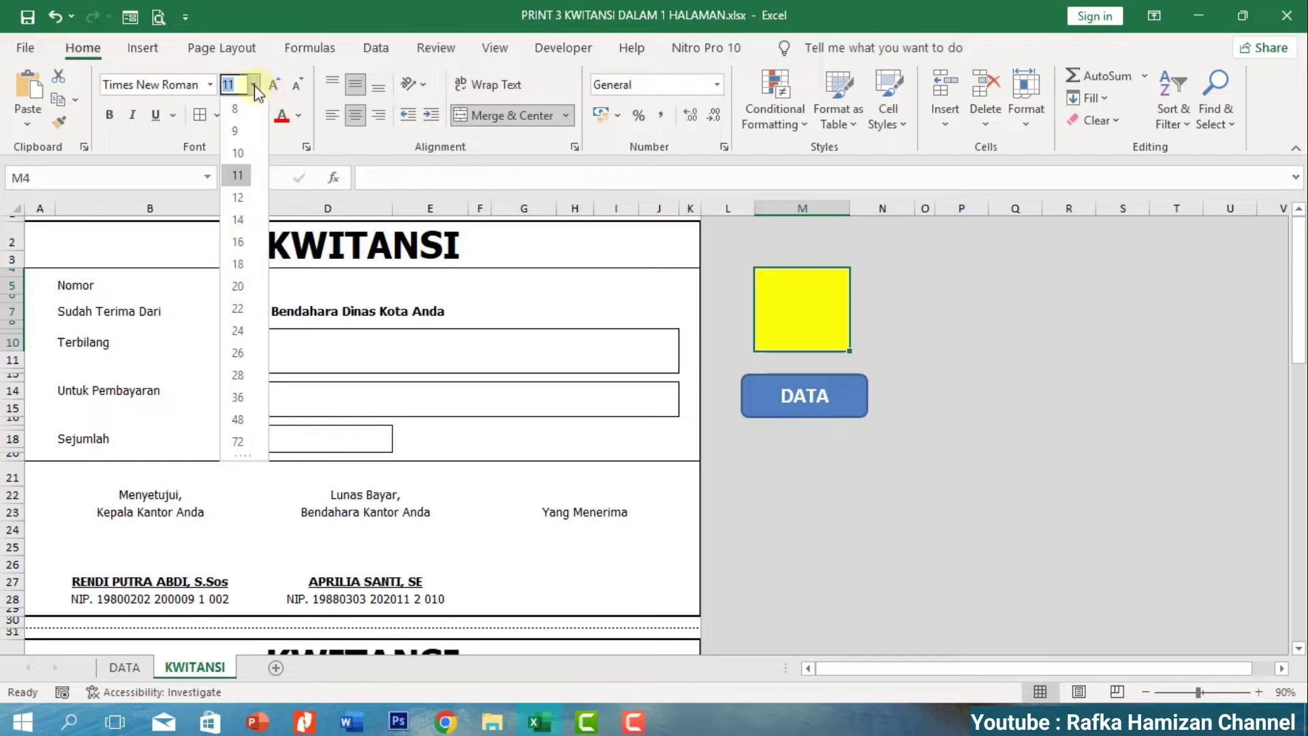
click(238, 287)
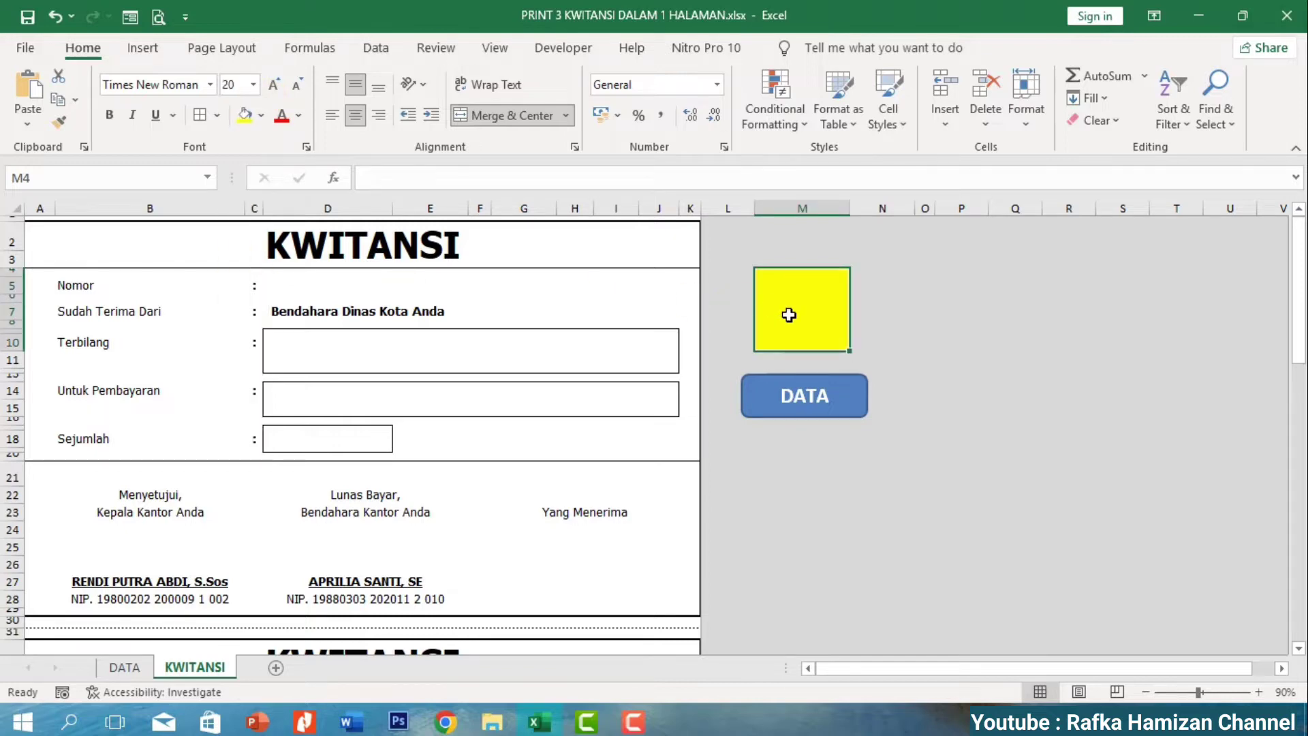
text(1)
Enlarge the number in the yellow cell, trying size 36 before settling on font size 48.
drag(812, 314, 757, 313)
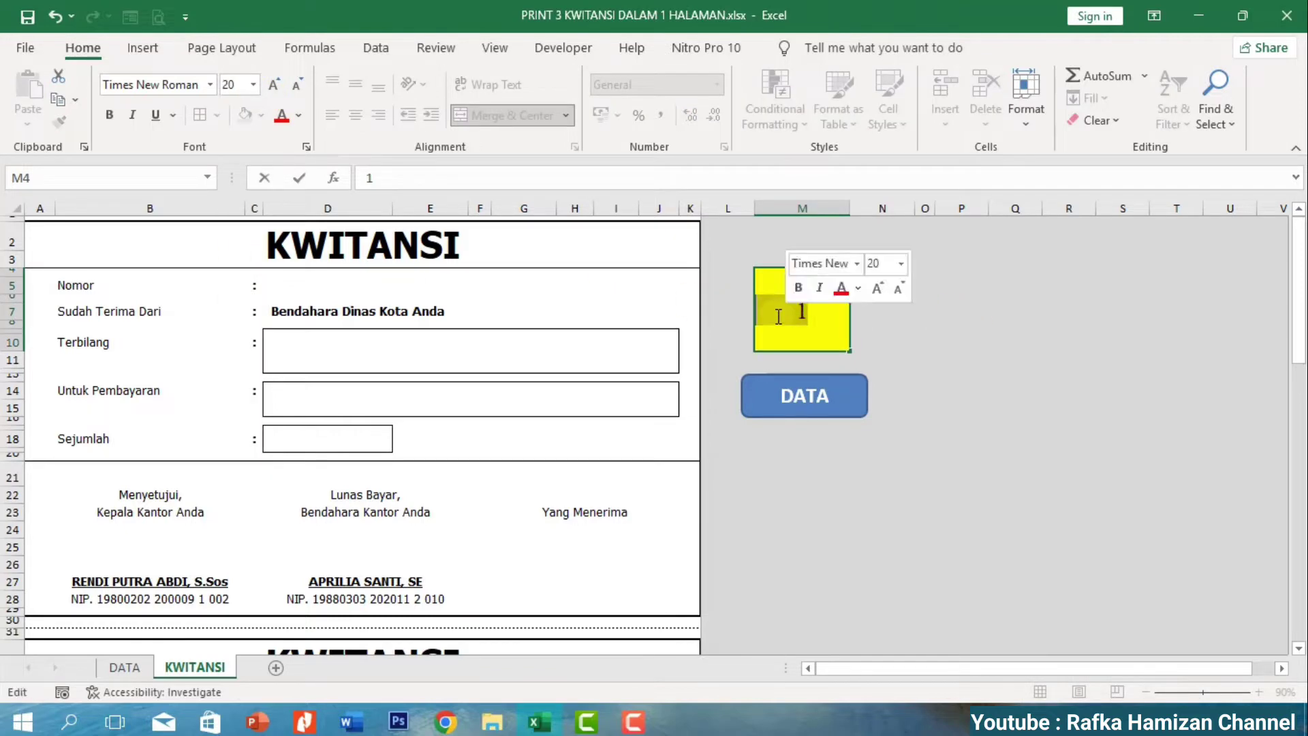
click(252, 85)
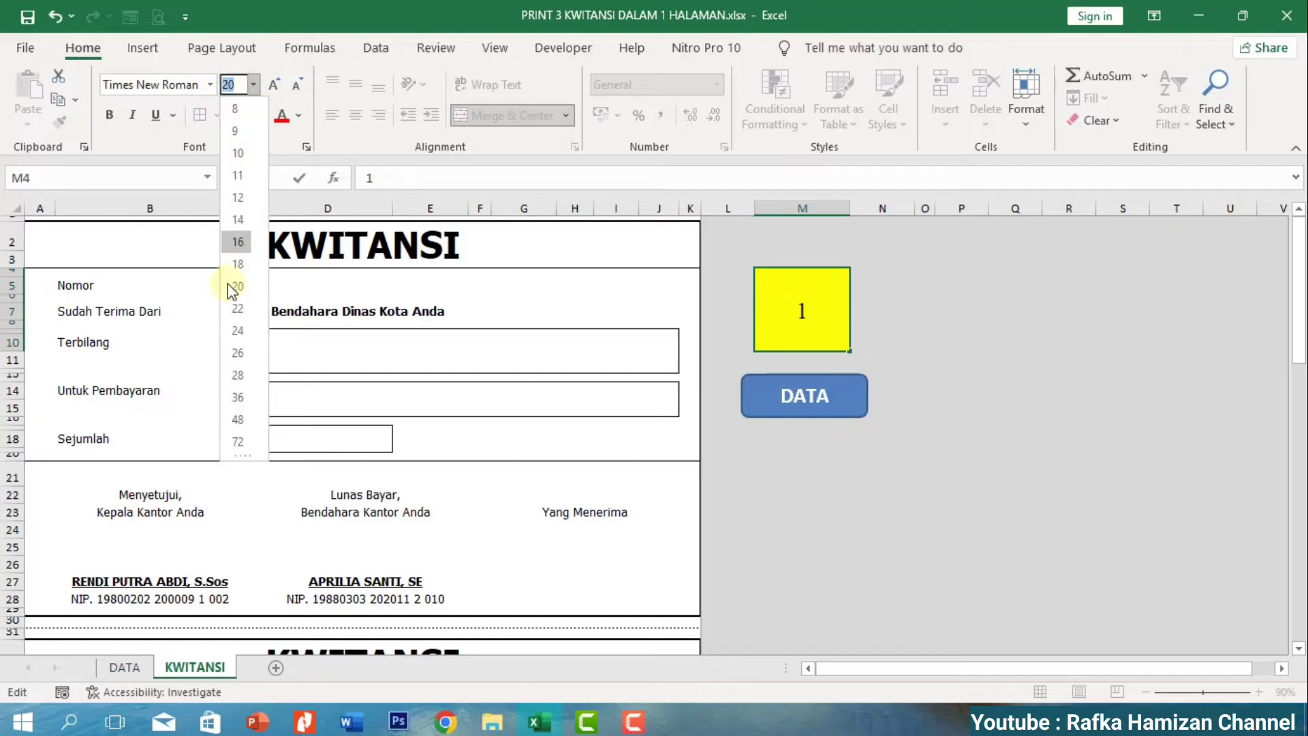
click(238, 349)
click(1093, 349)
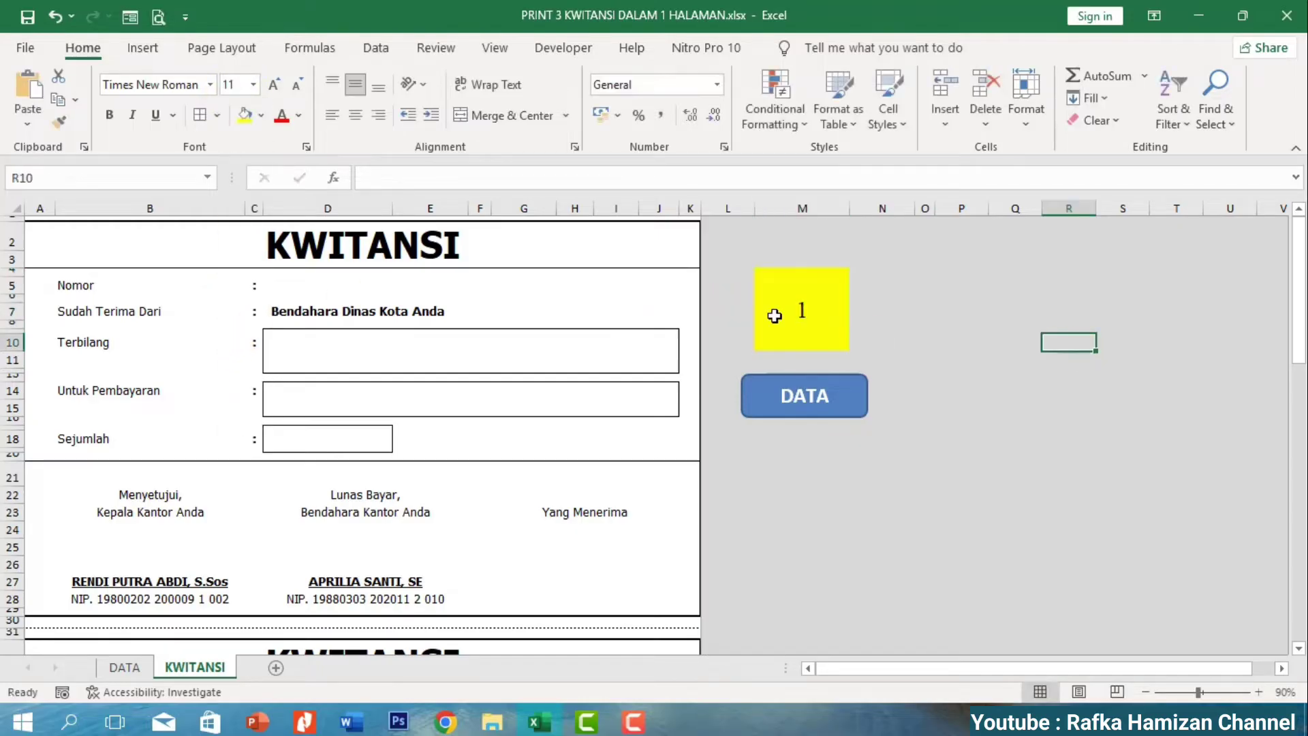
click(768, 313)
click(253, 84)
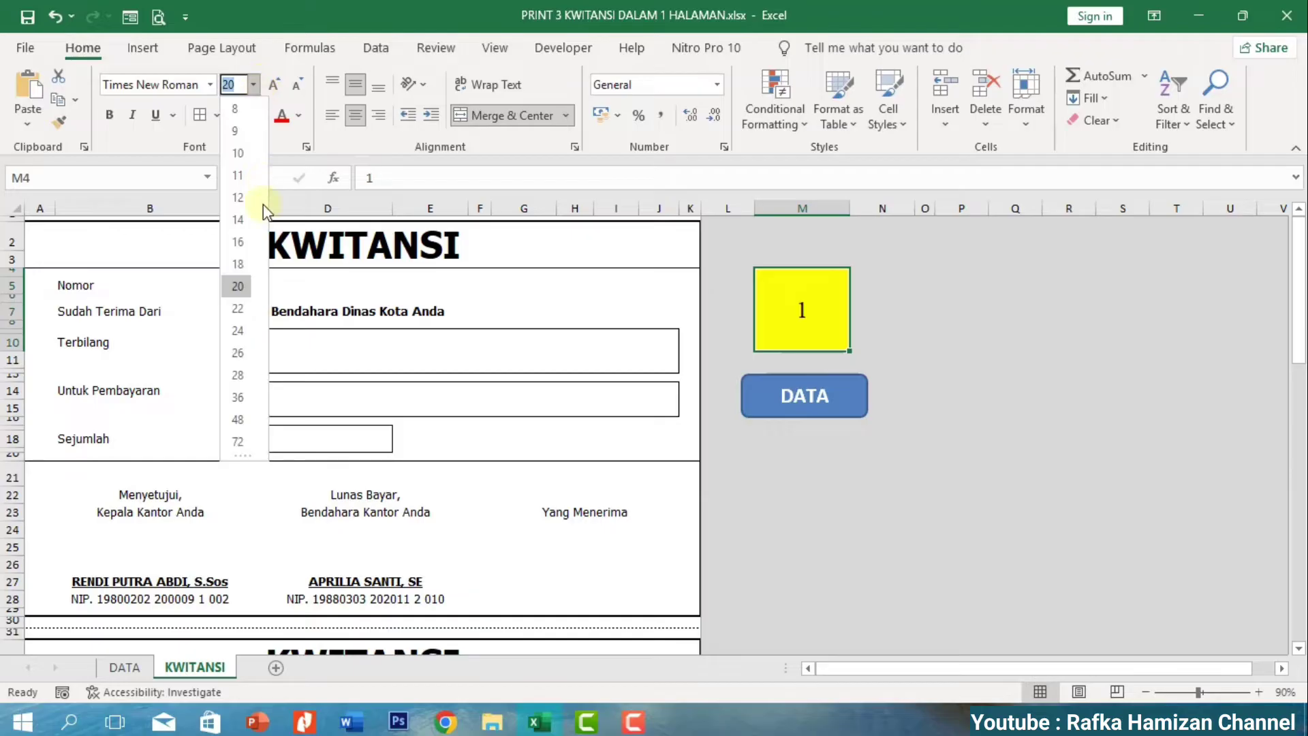
click(236, 399)
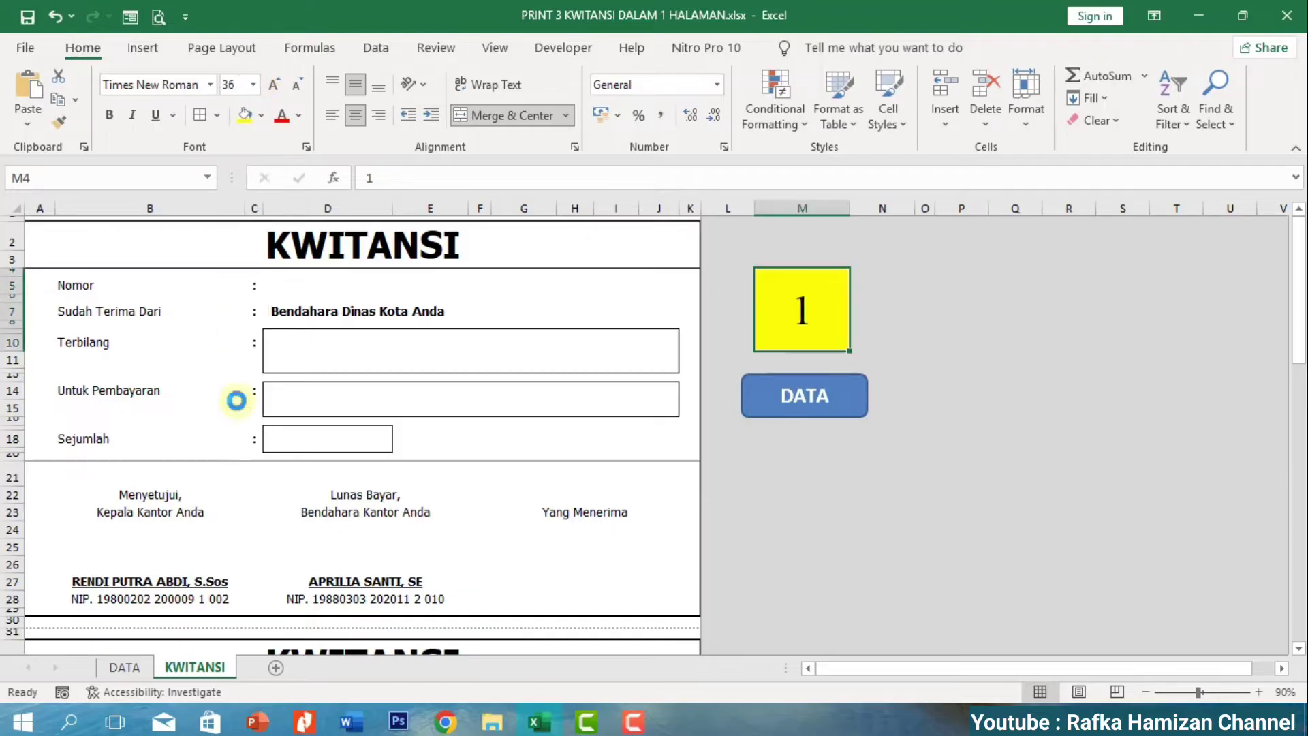
click(253, 85)
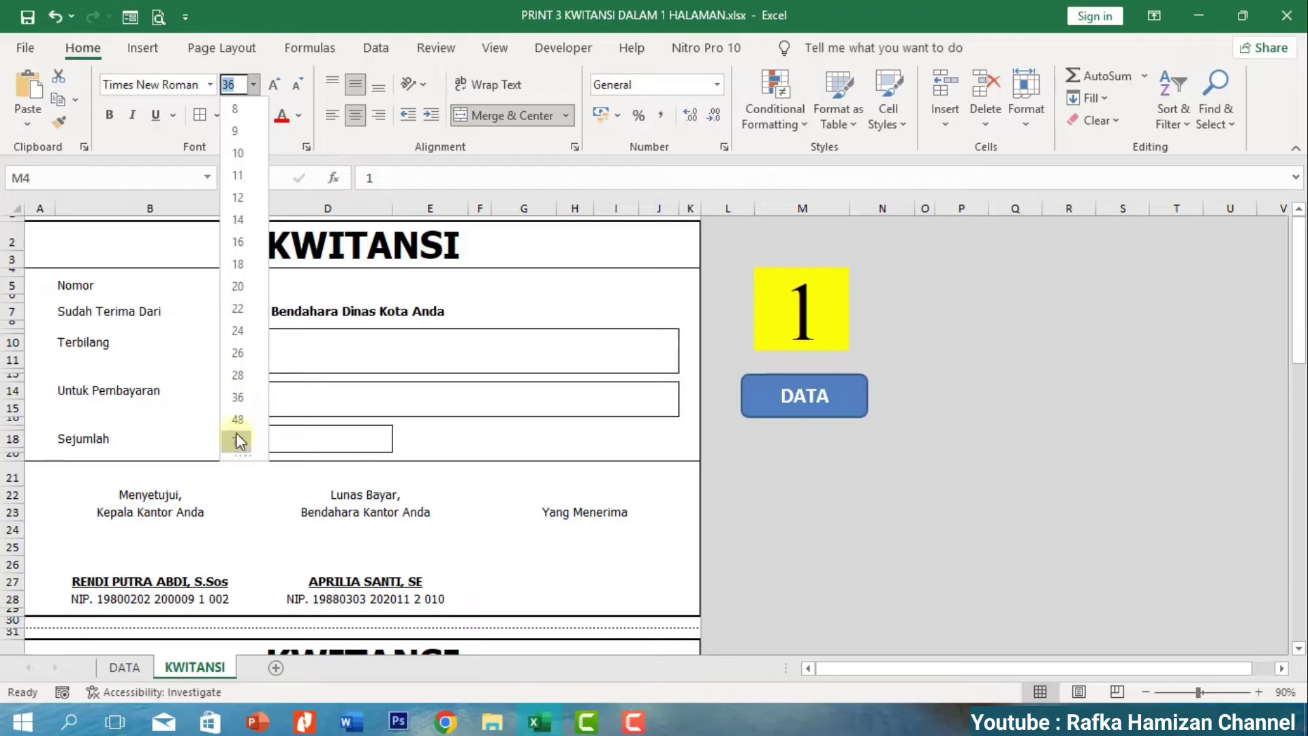
click(237, 437)
click(964, 339)
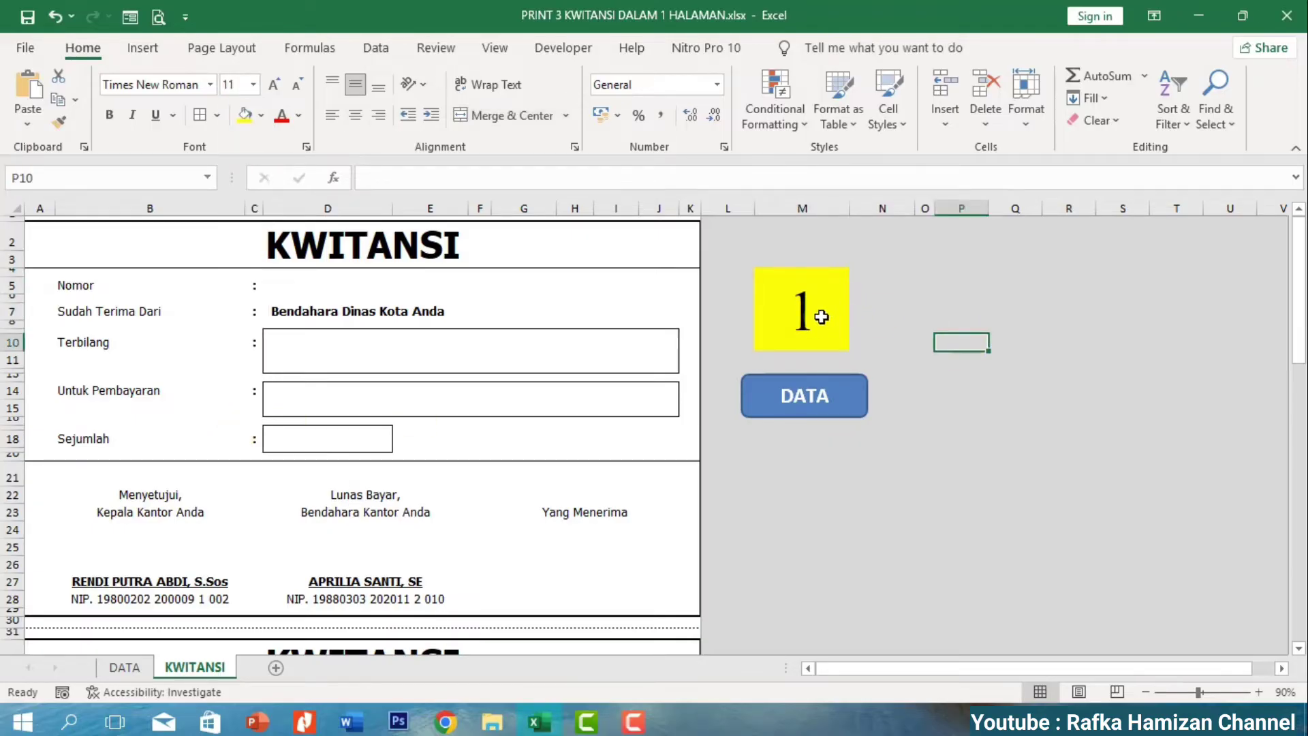
Apply a thick outside border around the yellow number cell M4.
click(821, 318)
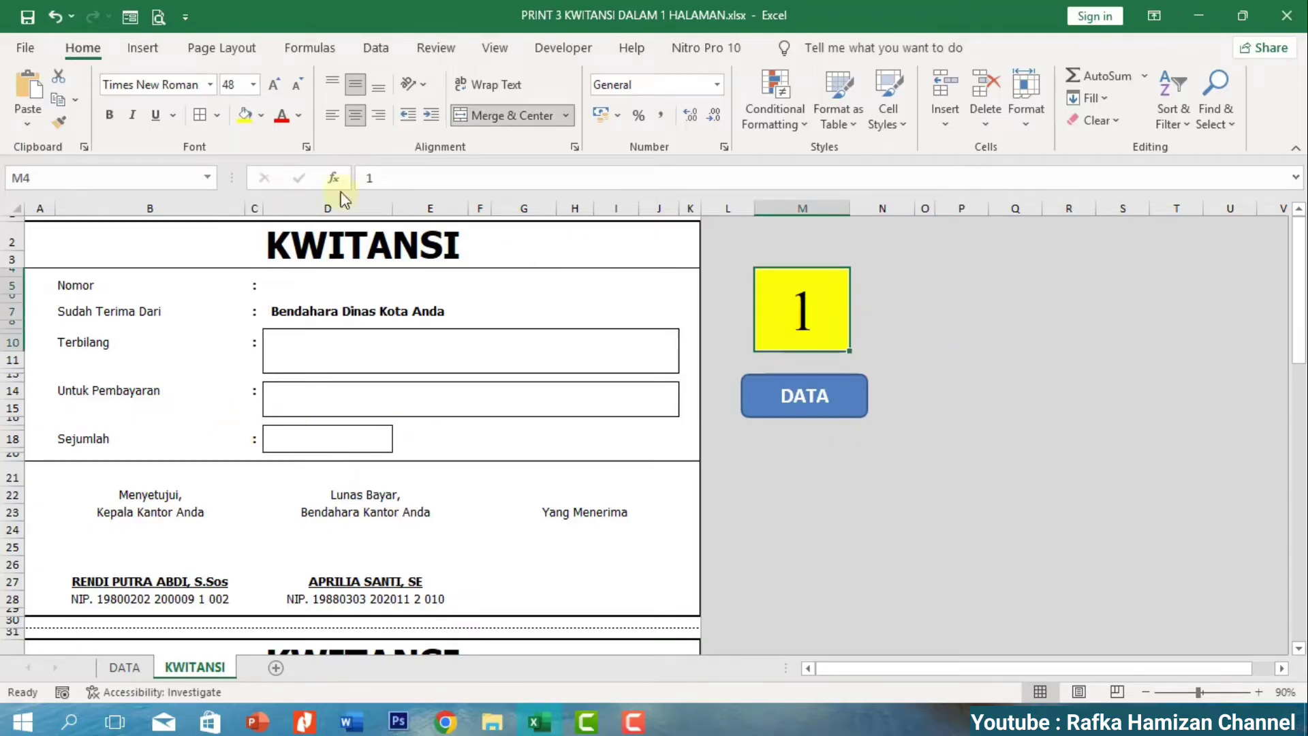
click(218, 113)
click(233, 351)
click(1007, 308)
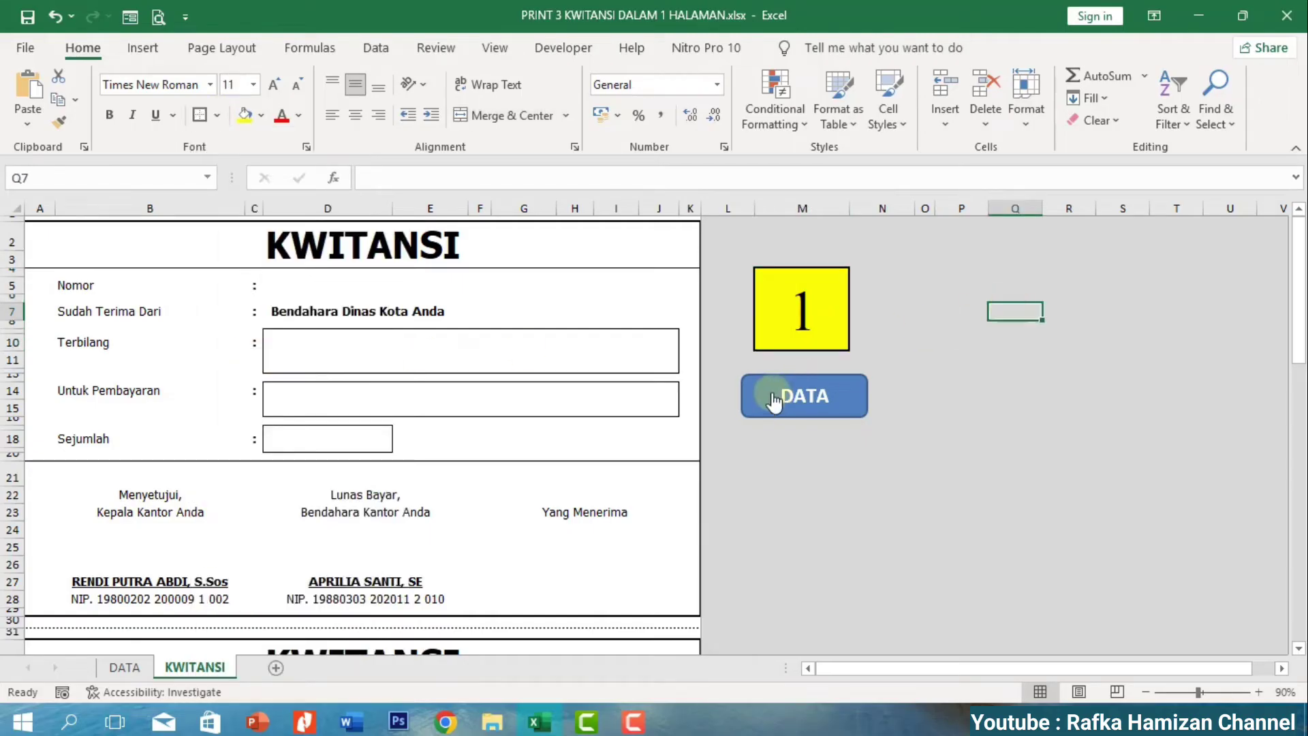
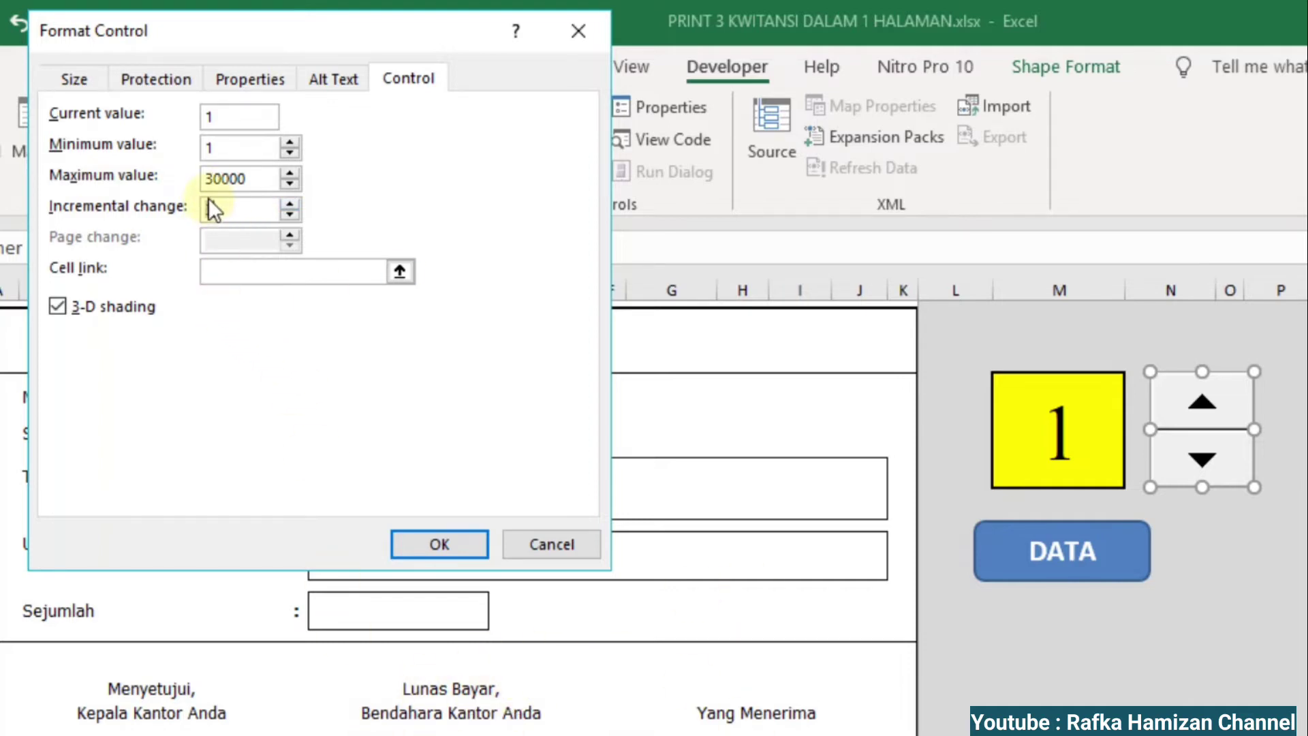
Set the spin button's incremental change to 3, link it to cell $M$4, and deselect the control.
text(3)
click(439, 544)
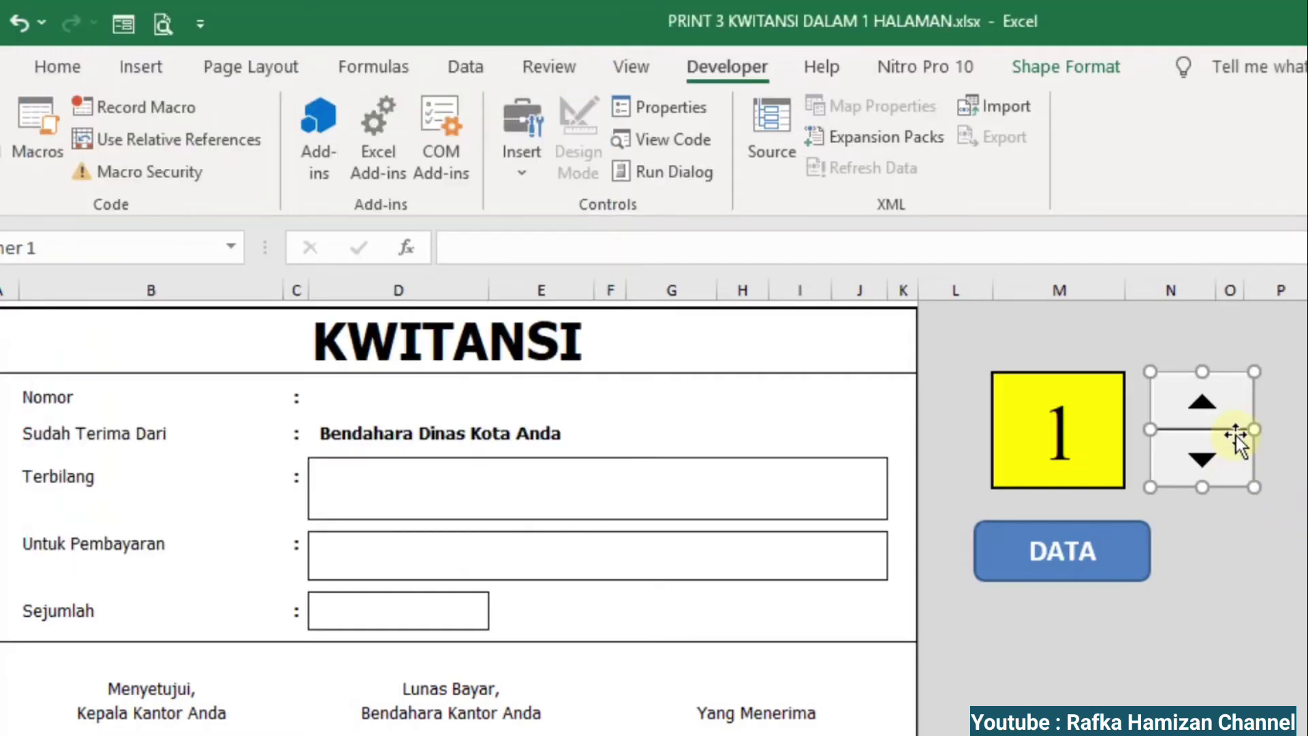
right_click(1212, 431)
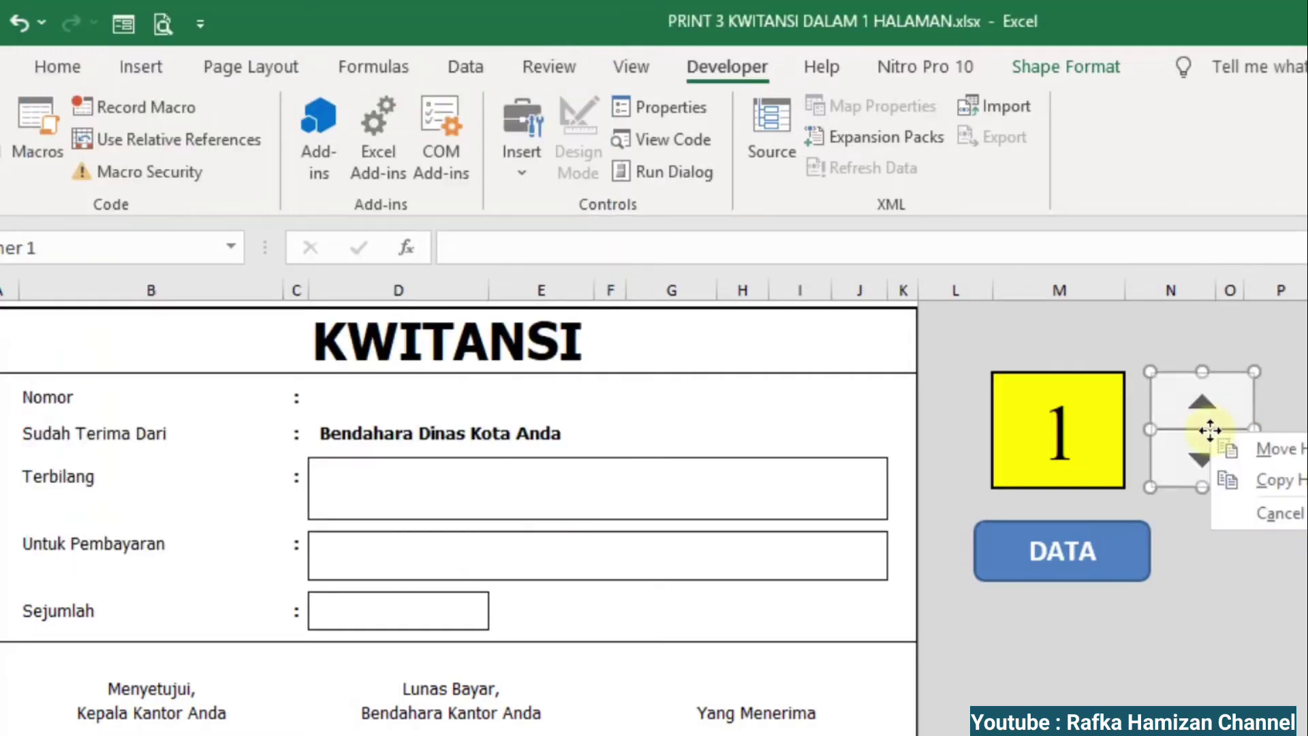
right_click(1165, 408)
click(1225, 653)
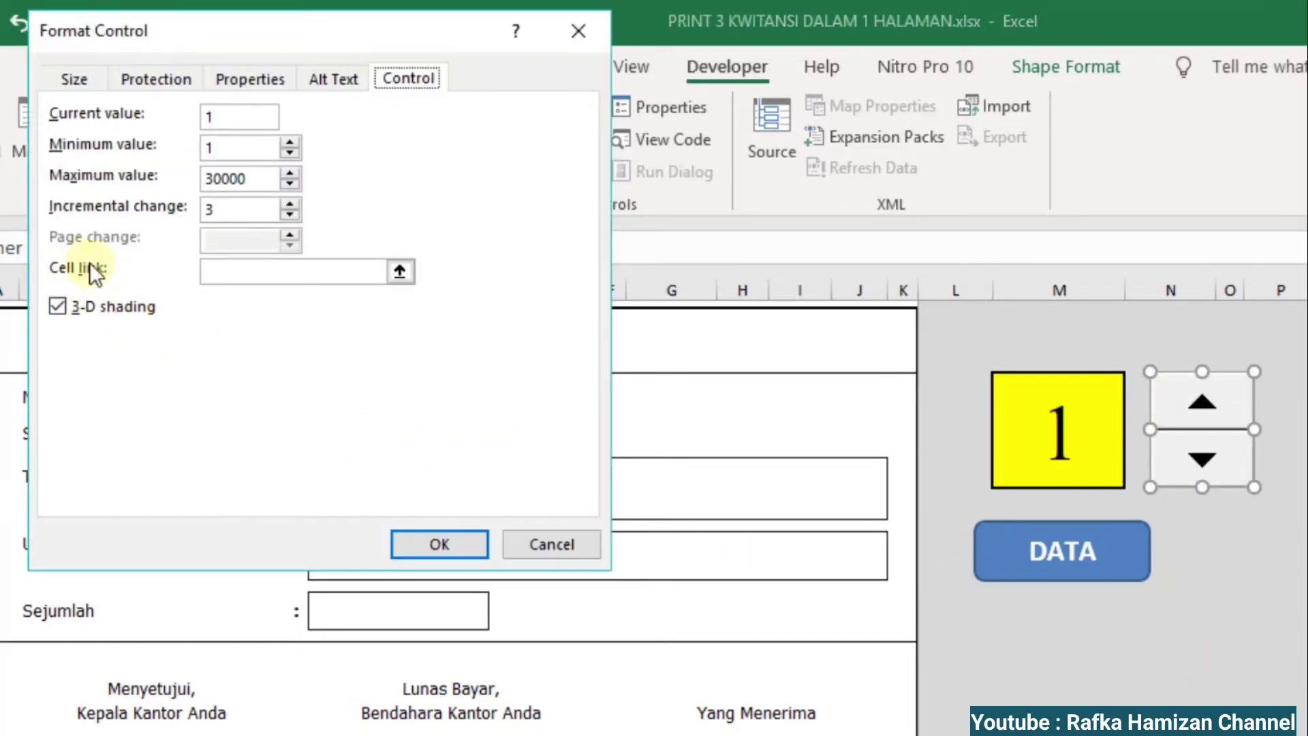
click(400, 272)
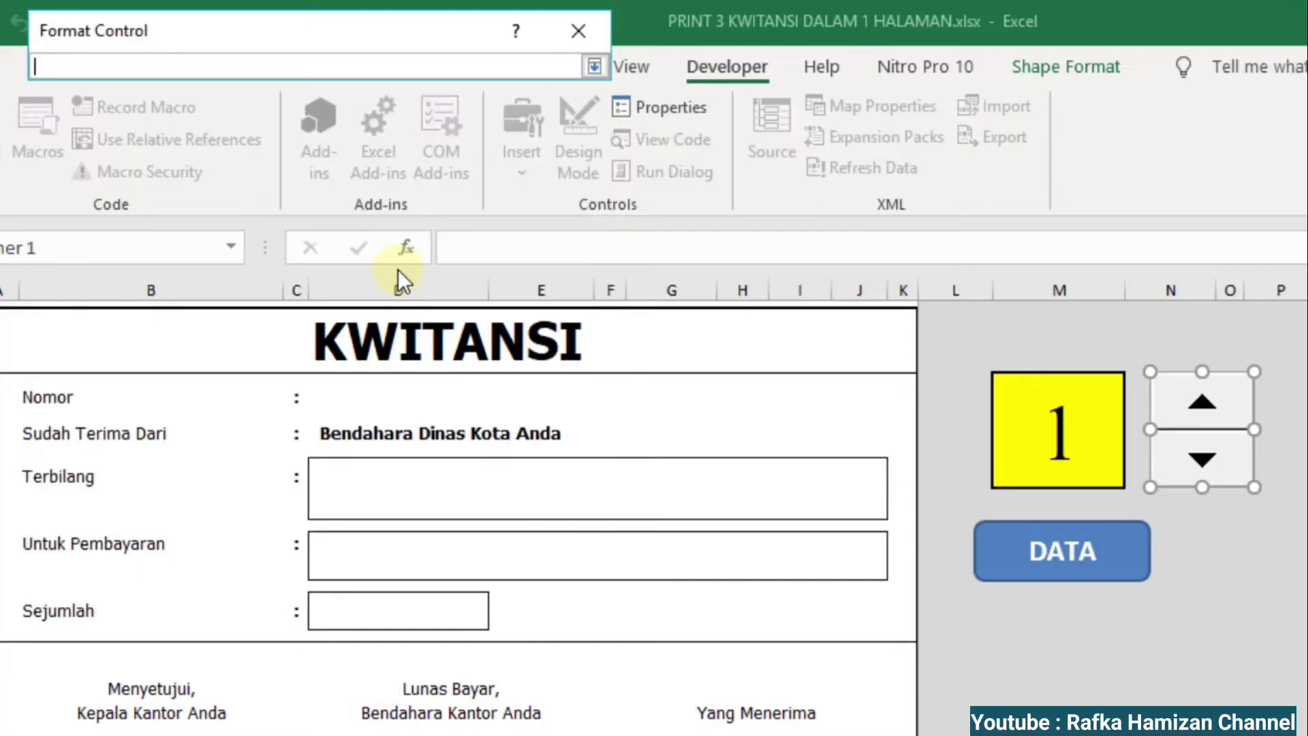
click(1044, 400)
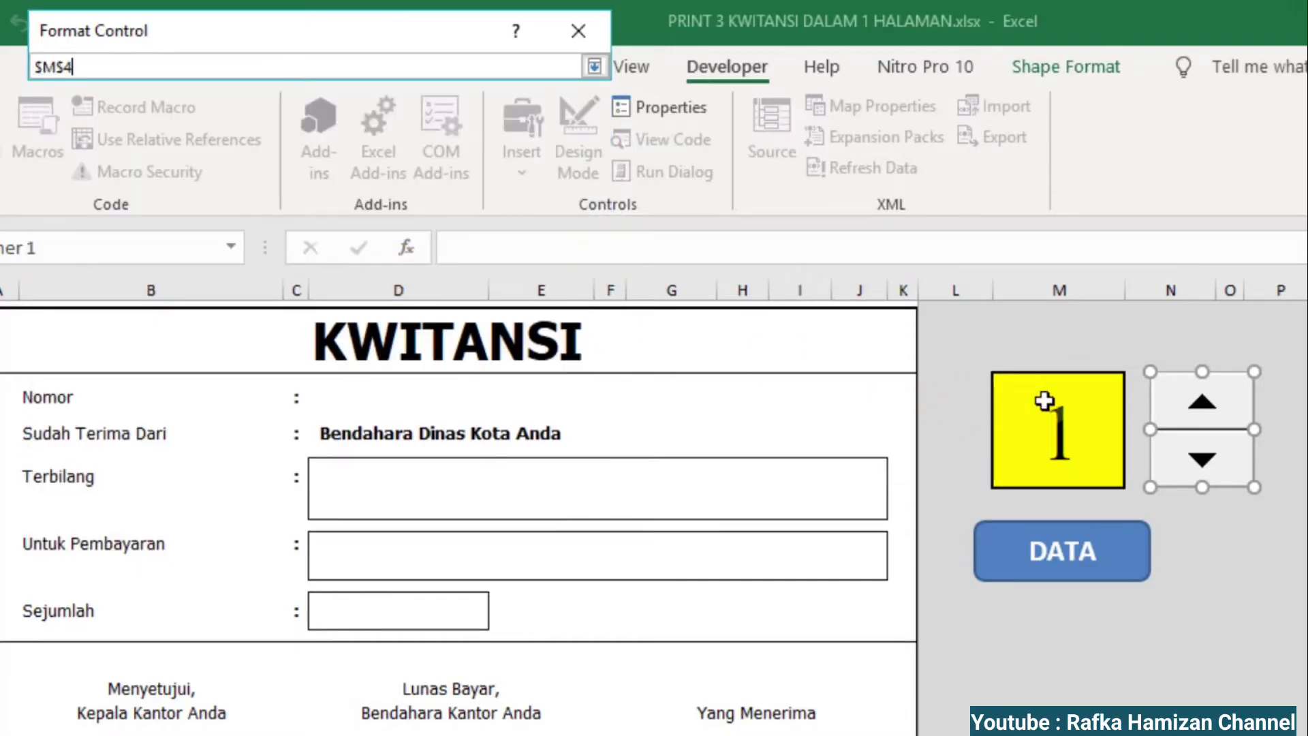
click(599, 65)
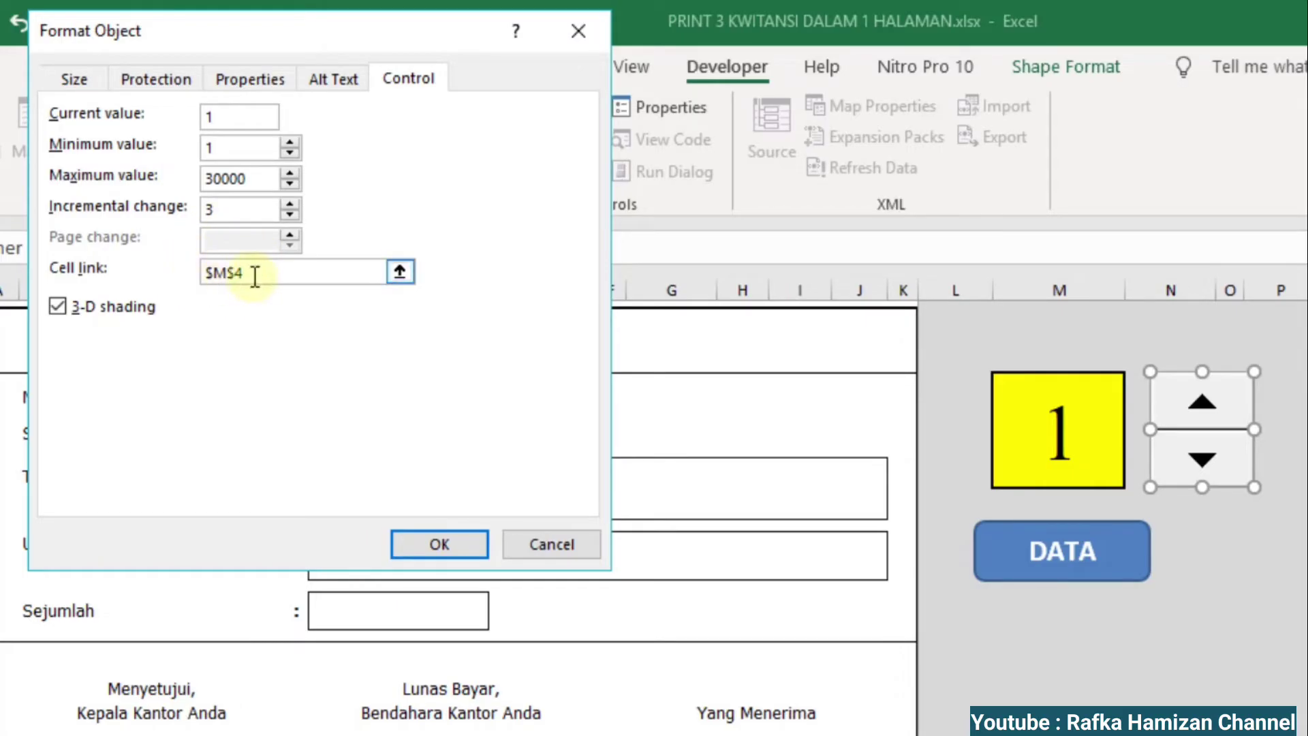
click(449, 544)
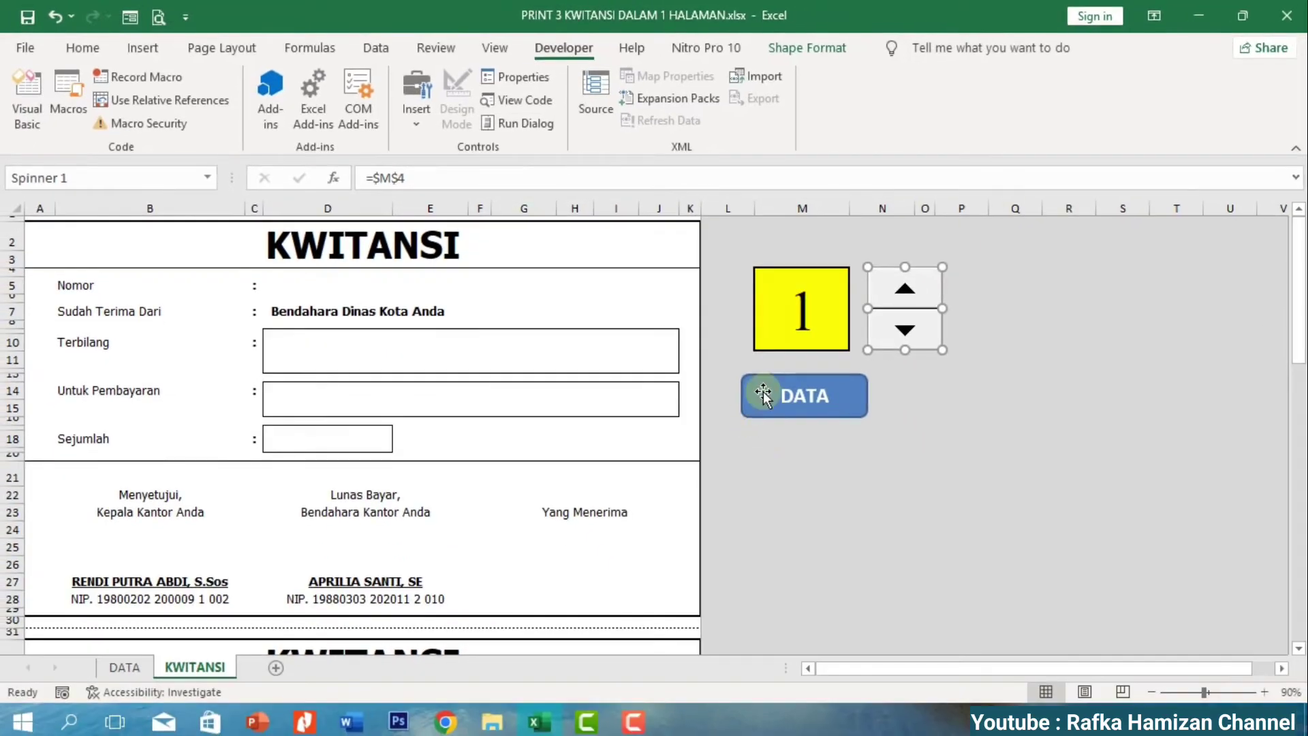
key(Escape)
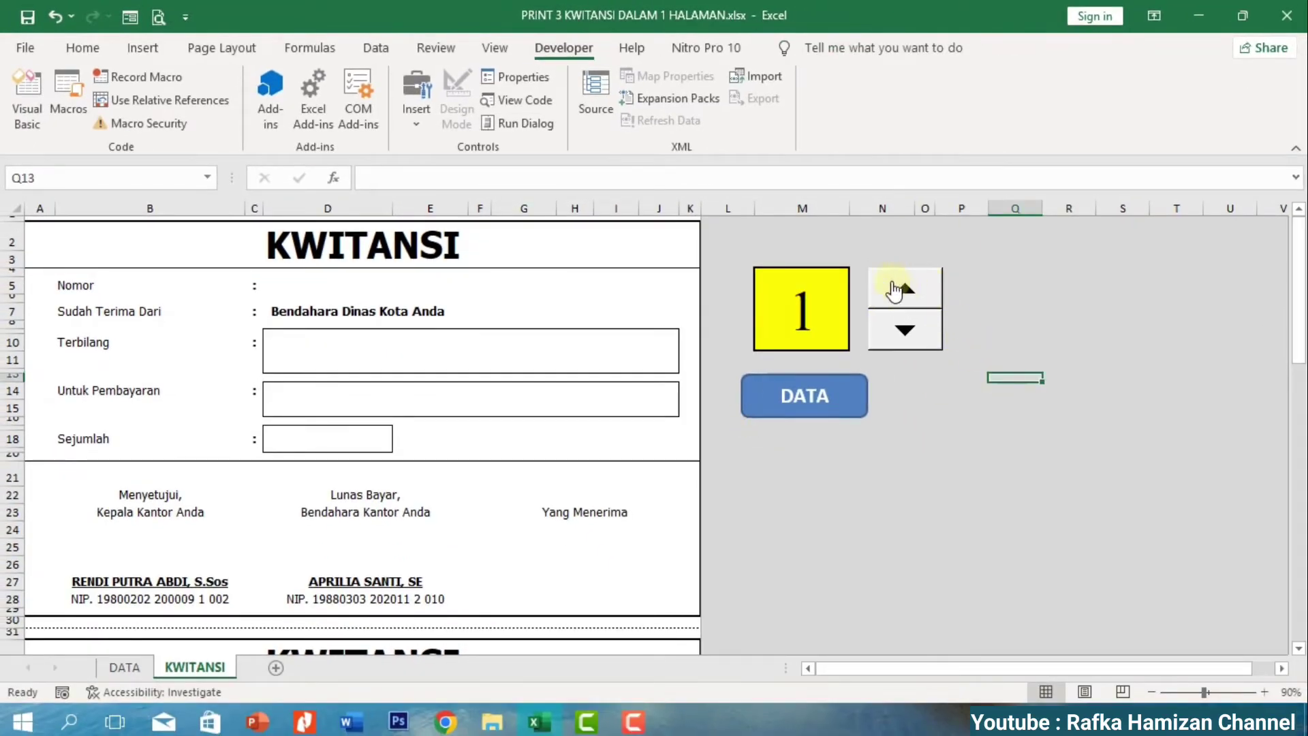
Test the spin button by stepping the yellow cell's number up to 16 and back down to 1.
click(904, 292)
click(905, 288)
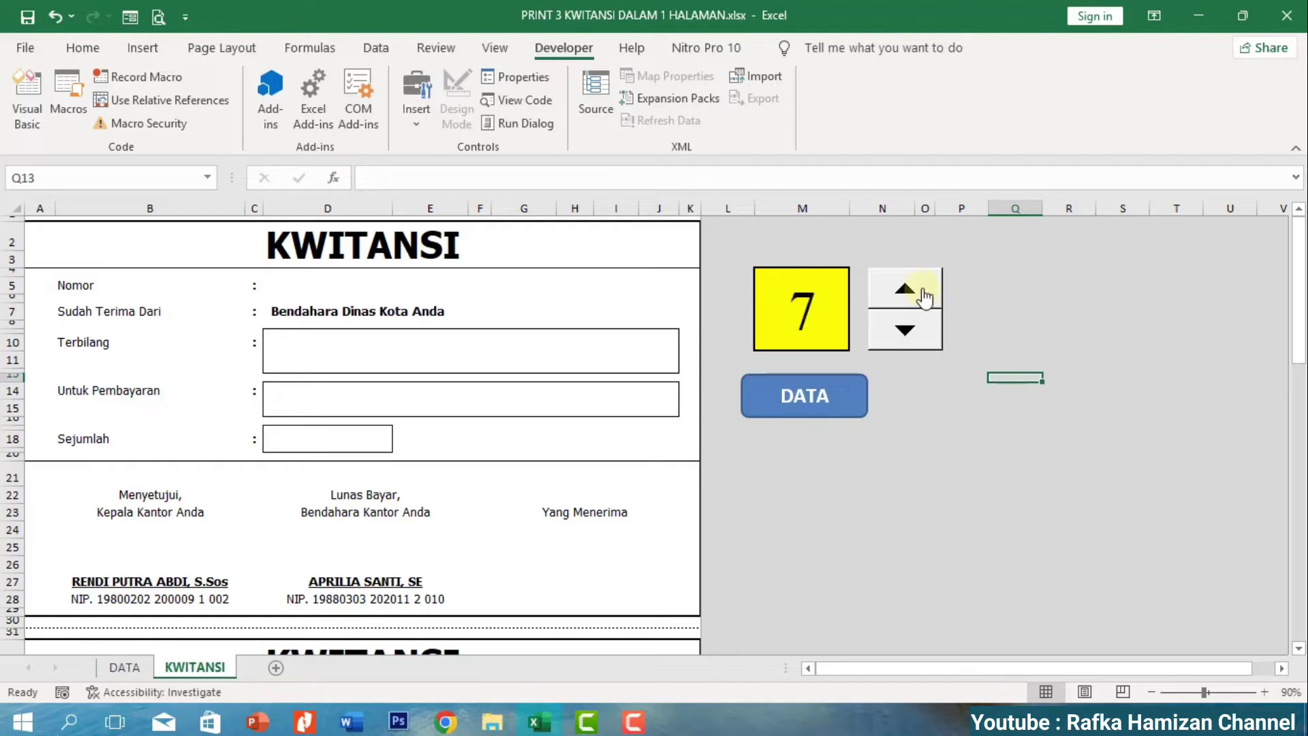
click(891, 294)
click(893, 294)
click(897, 294)
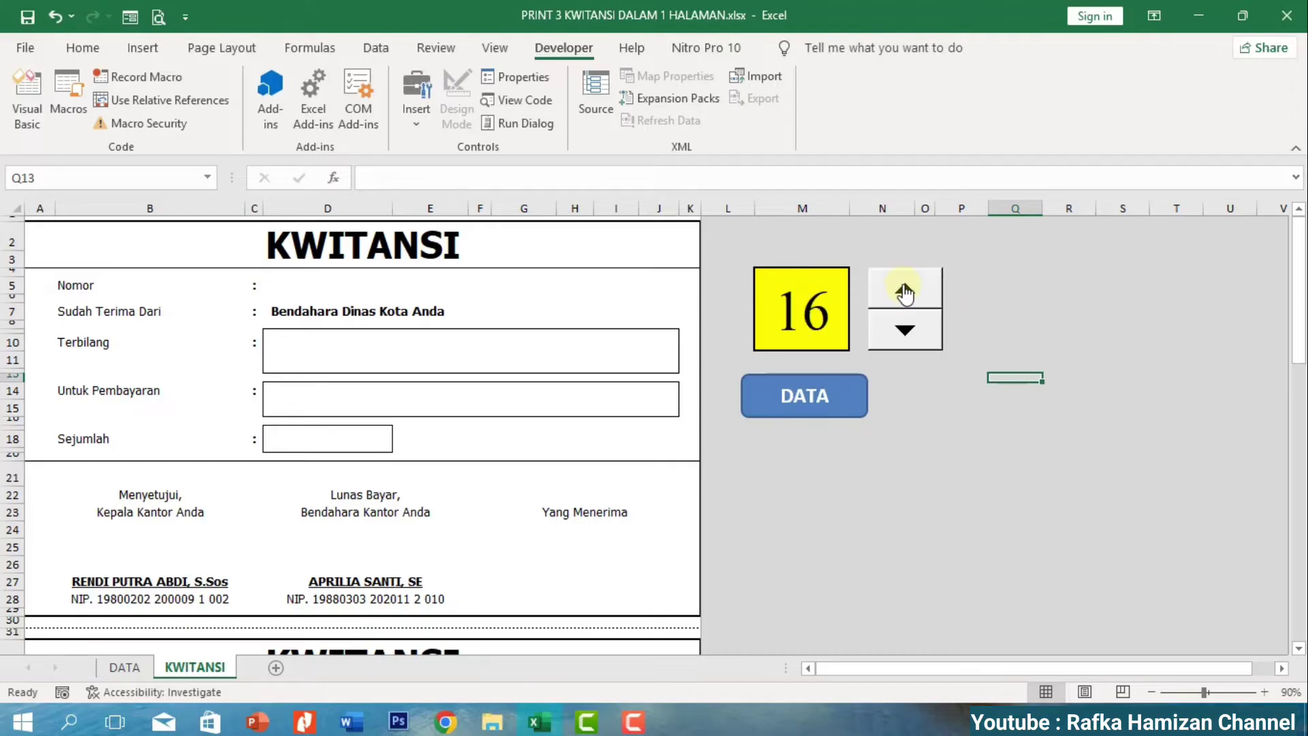
click(913, 335)
click(913, 335)
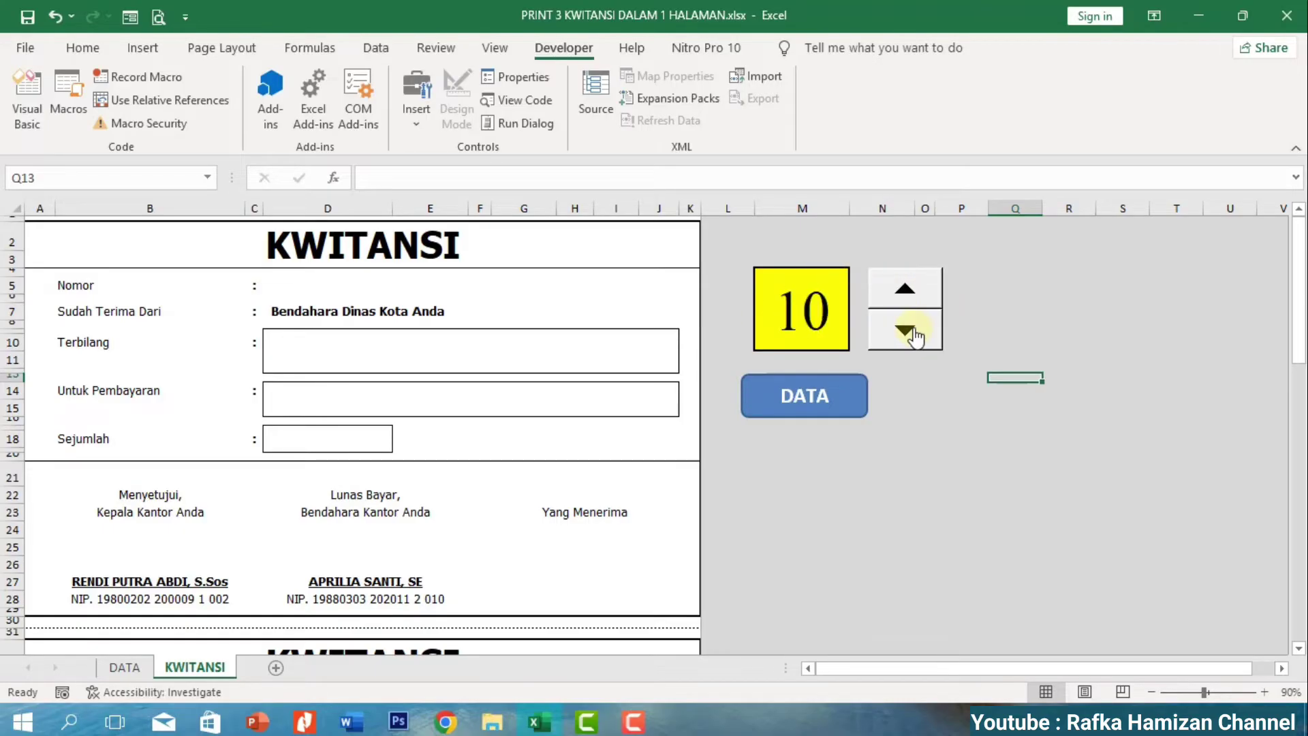
click(914, 335)
click(914, 336)
click(914, 335)
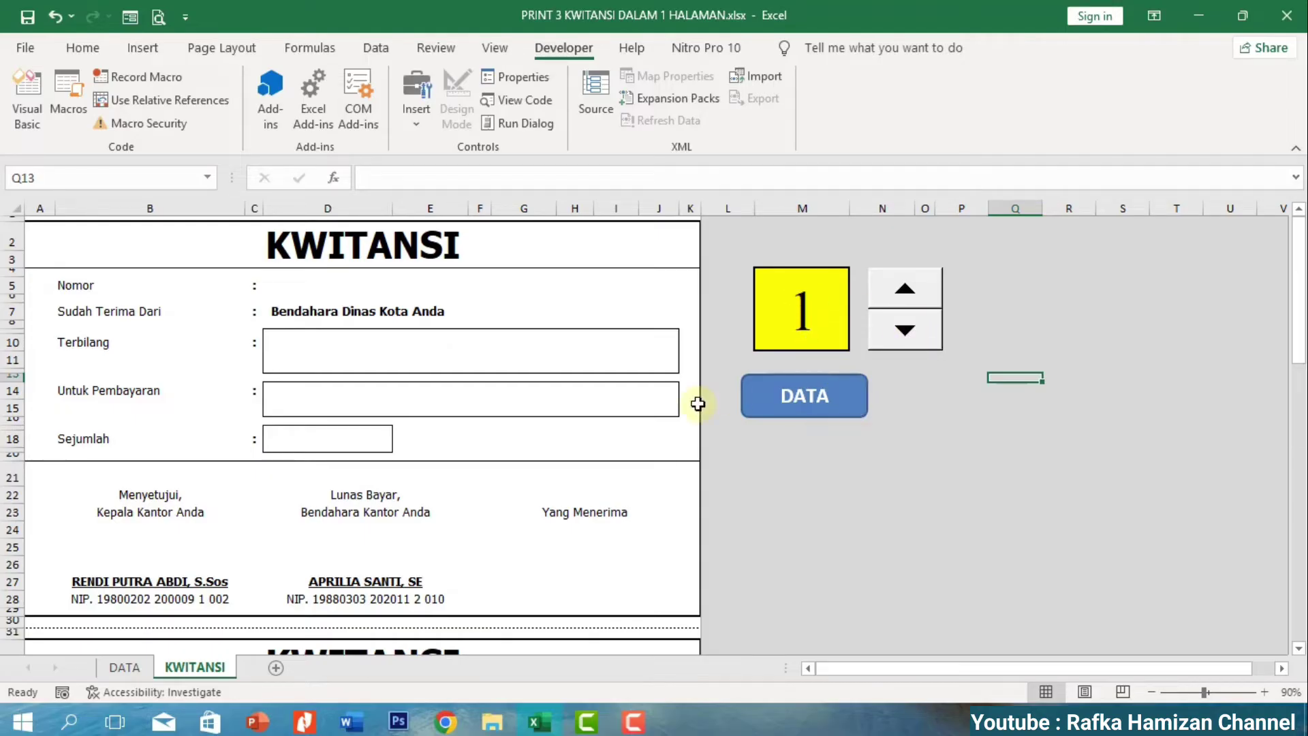
Enter the formula =VLOOKUP(M4;DATA;2;FALSE) in the Nomor cell D5 of the first receipt.
click(284, 289)
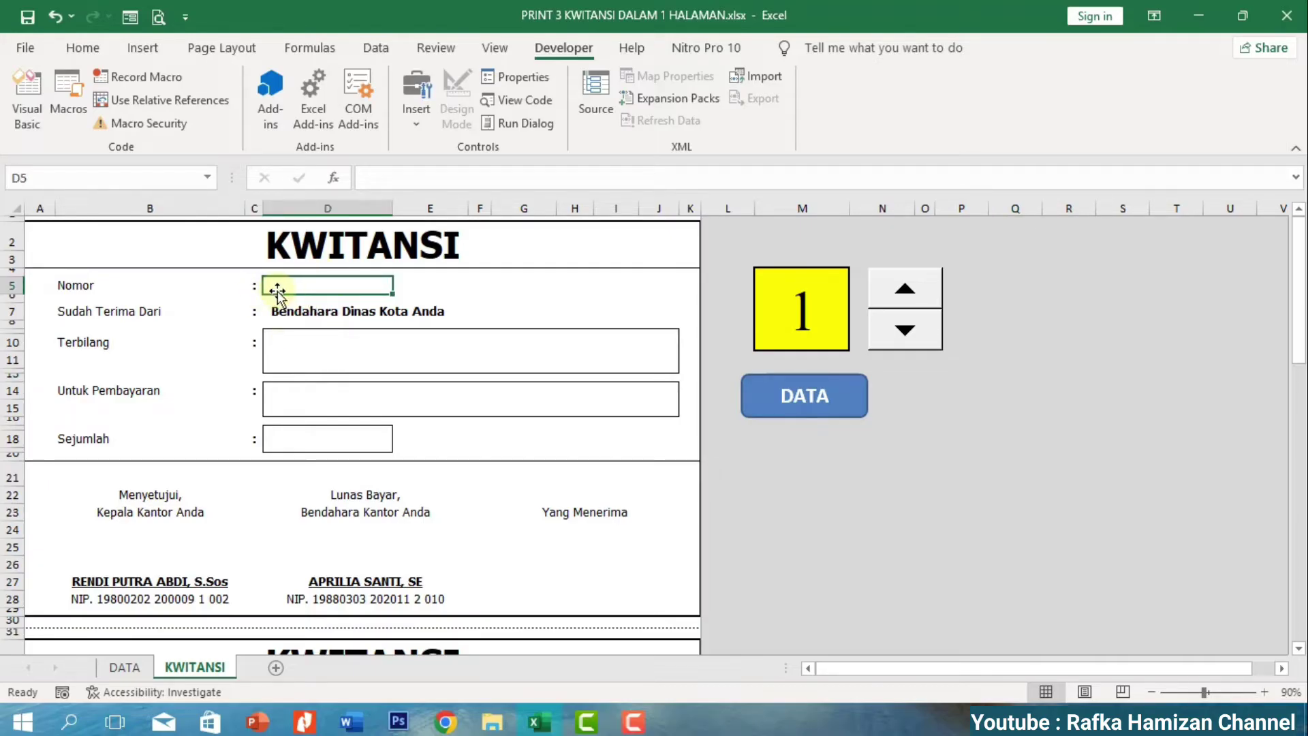
text(=)
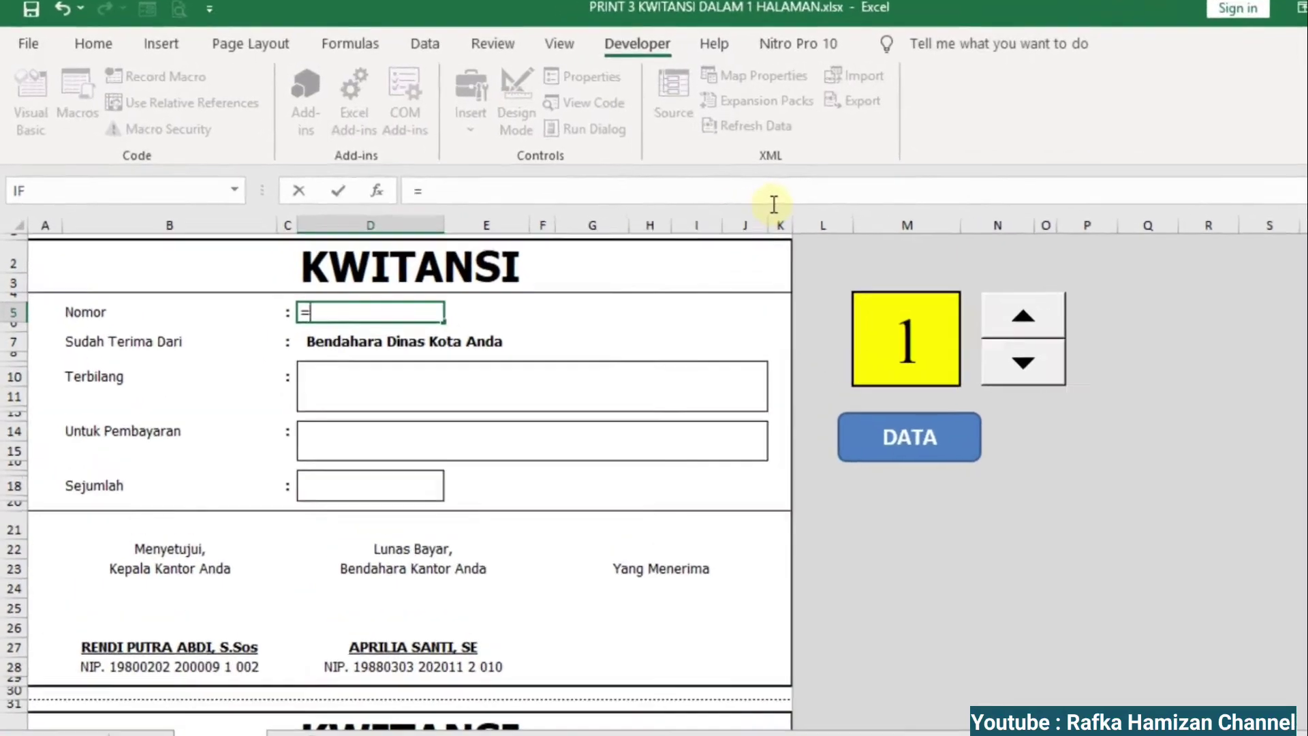
text(VLOOKUP)
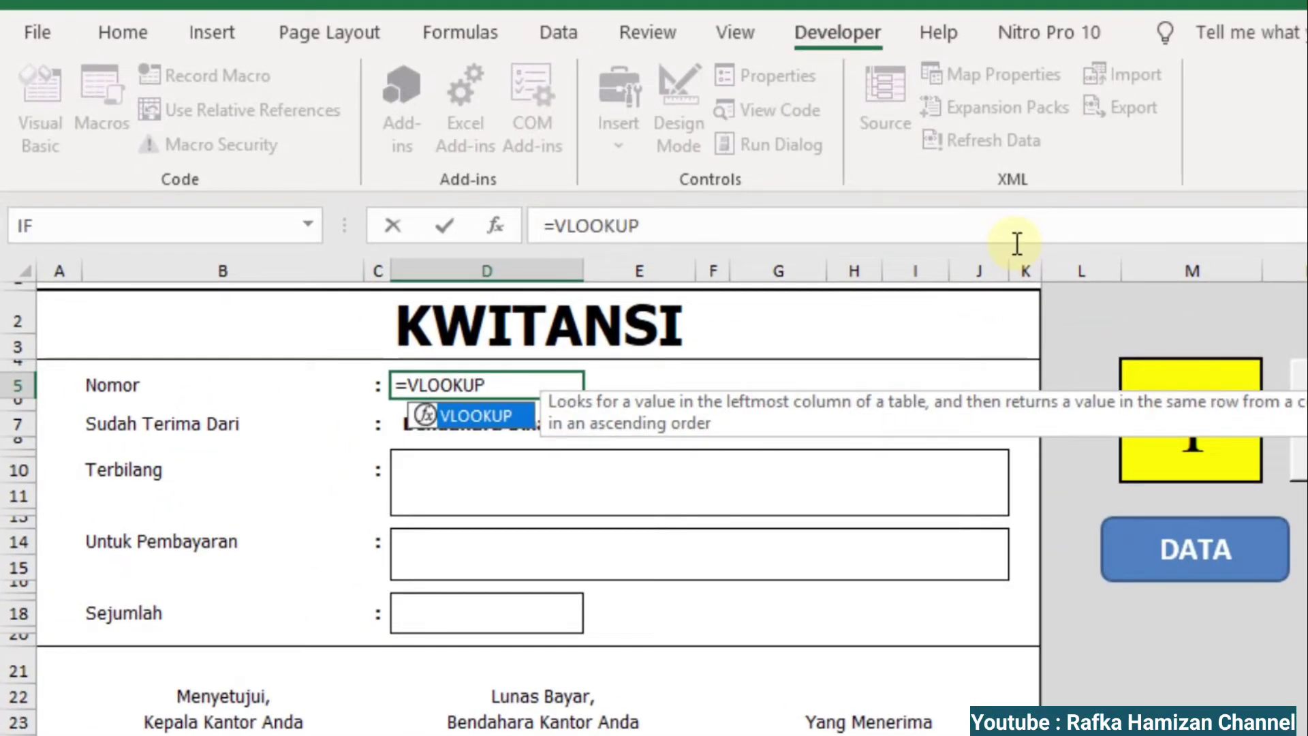
text(()
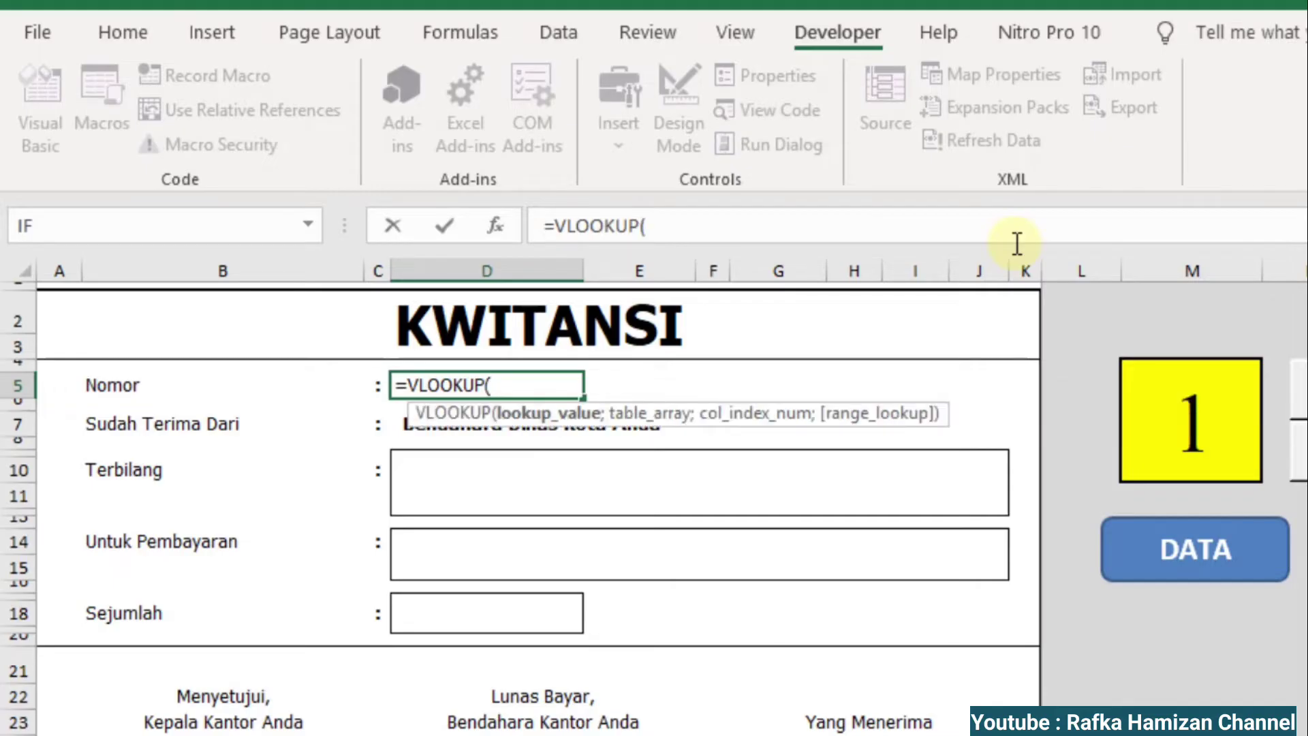
click(1184, 425)
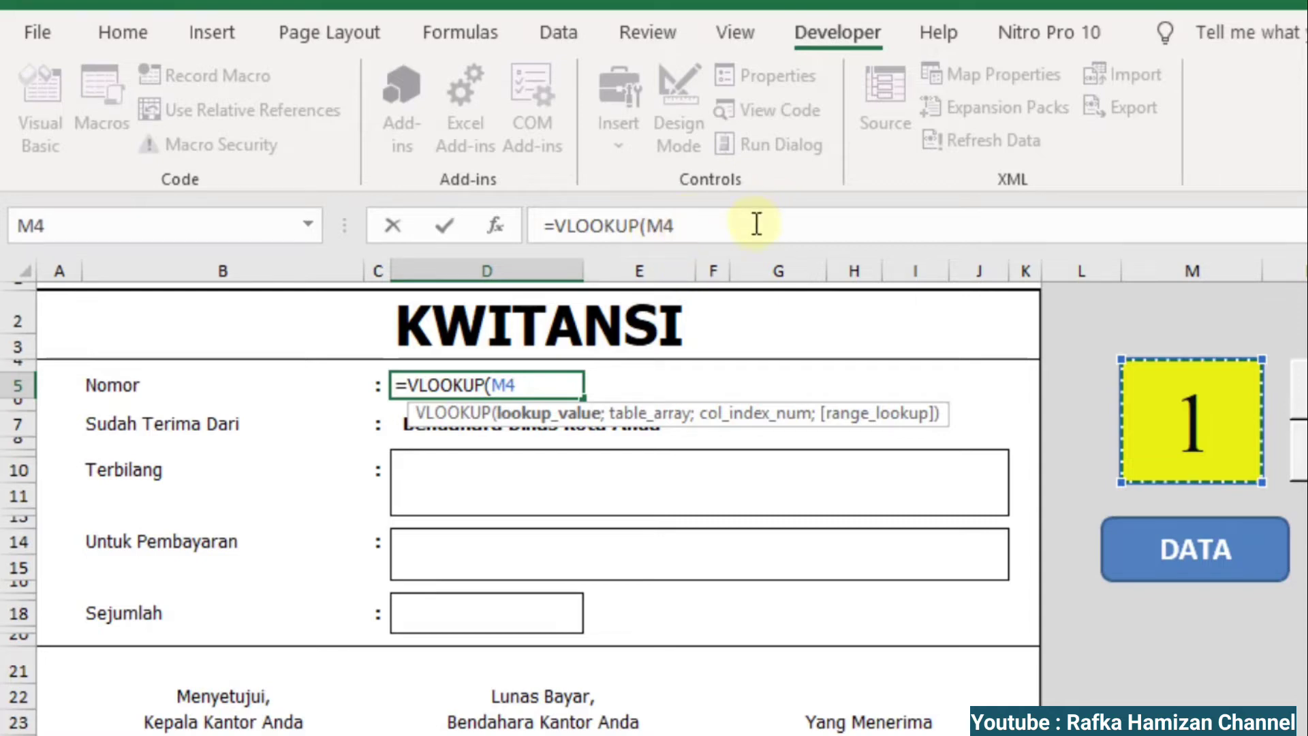
text(;)
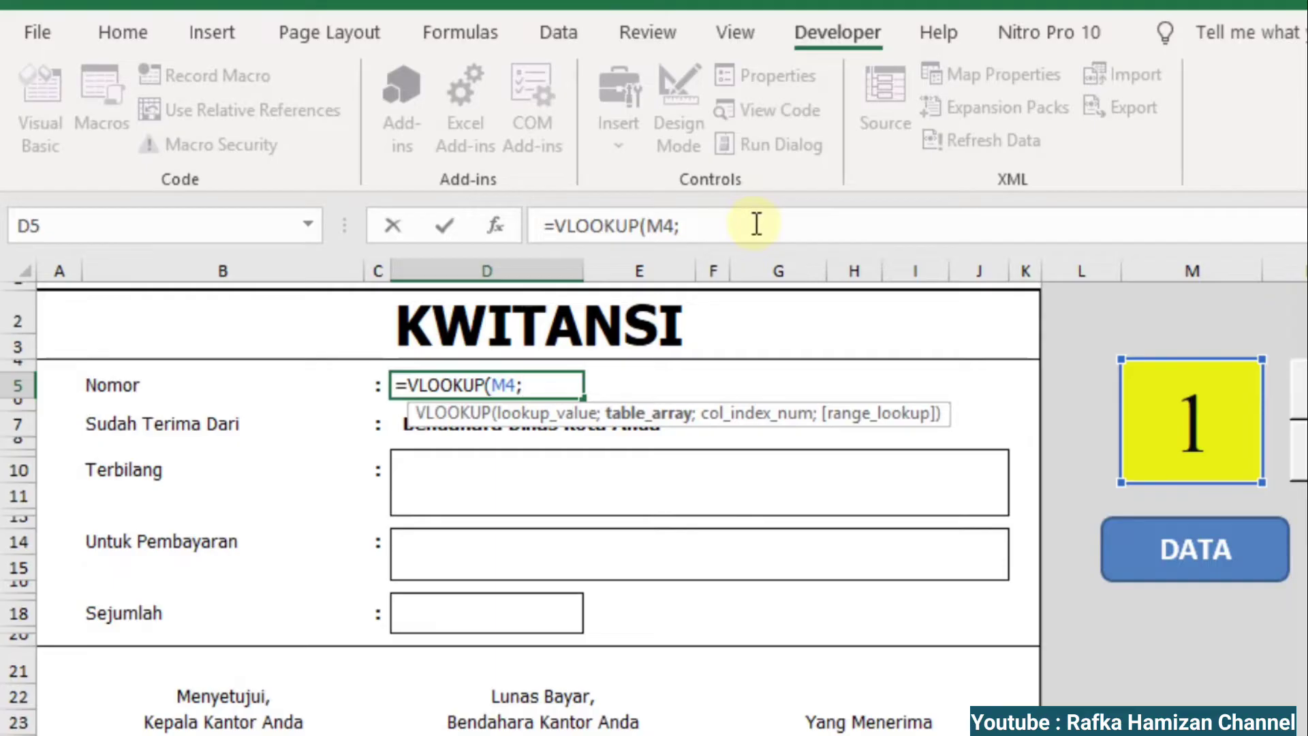
text(DATA)
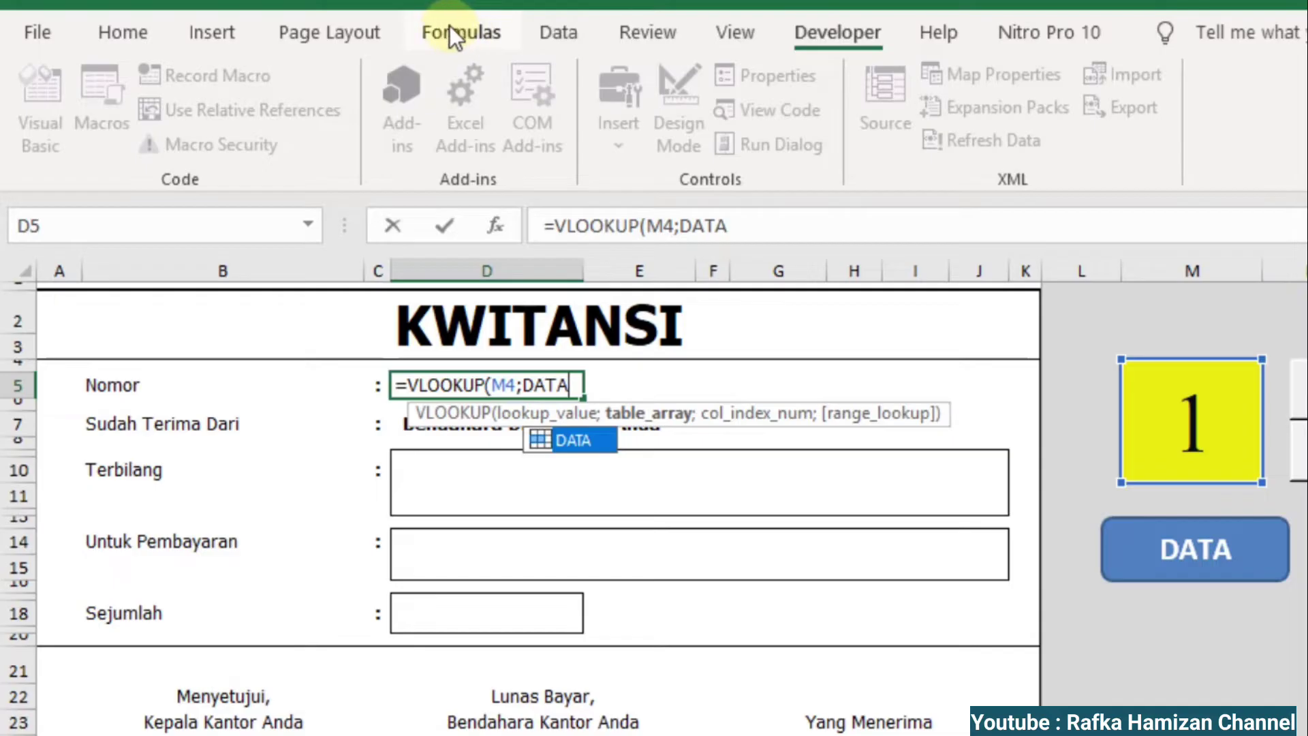
double_click(563, 439)
text(;2)
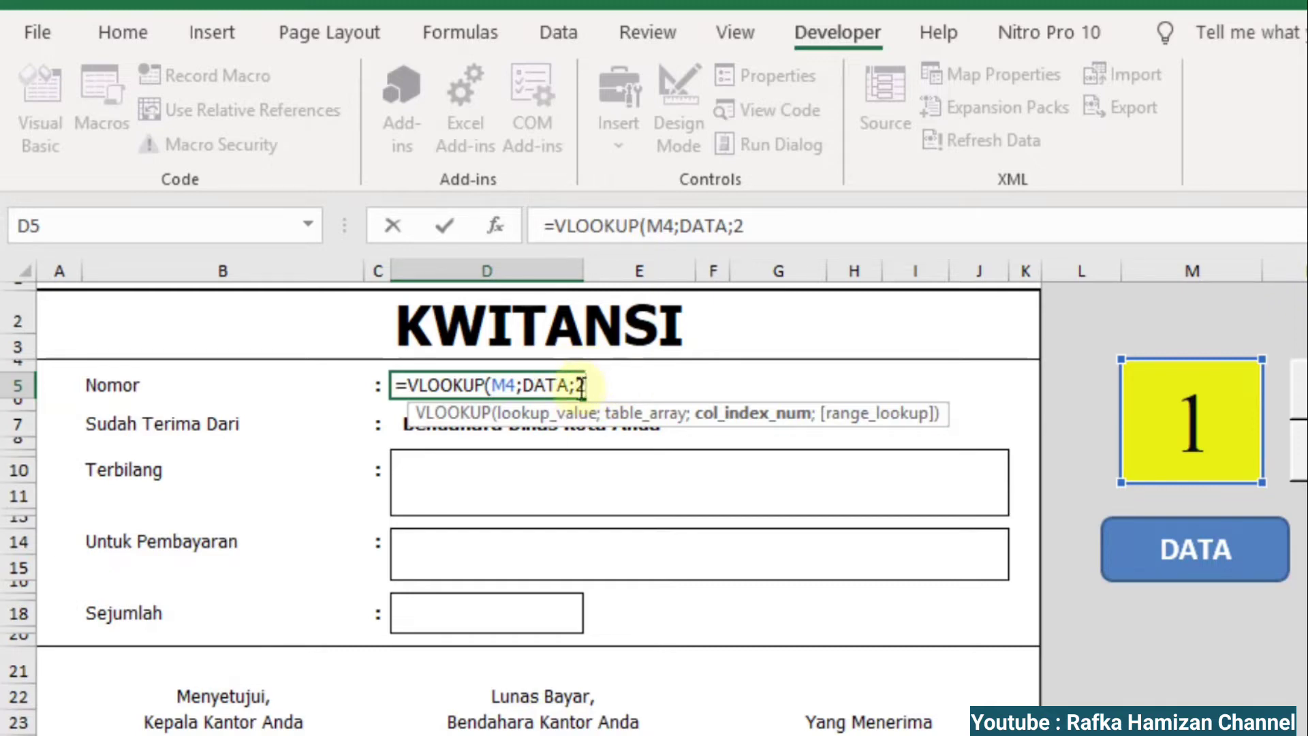
text(;FLSE)
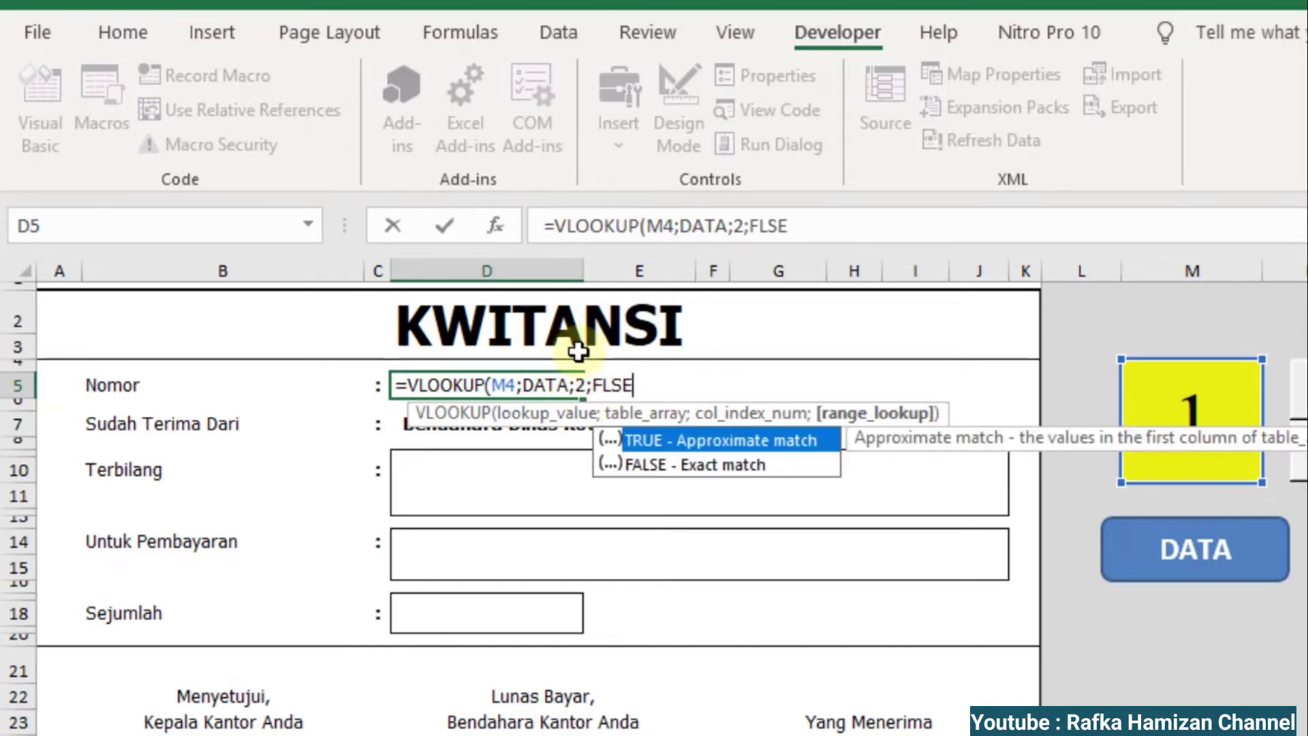
key(BackSpace)
key(BackSpace)
key(BackSpace)
text(ALS)
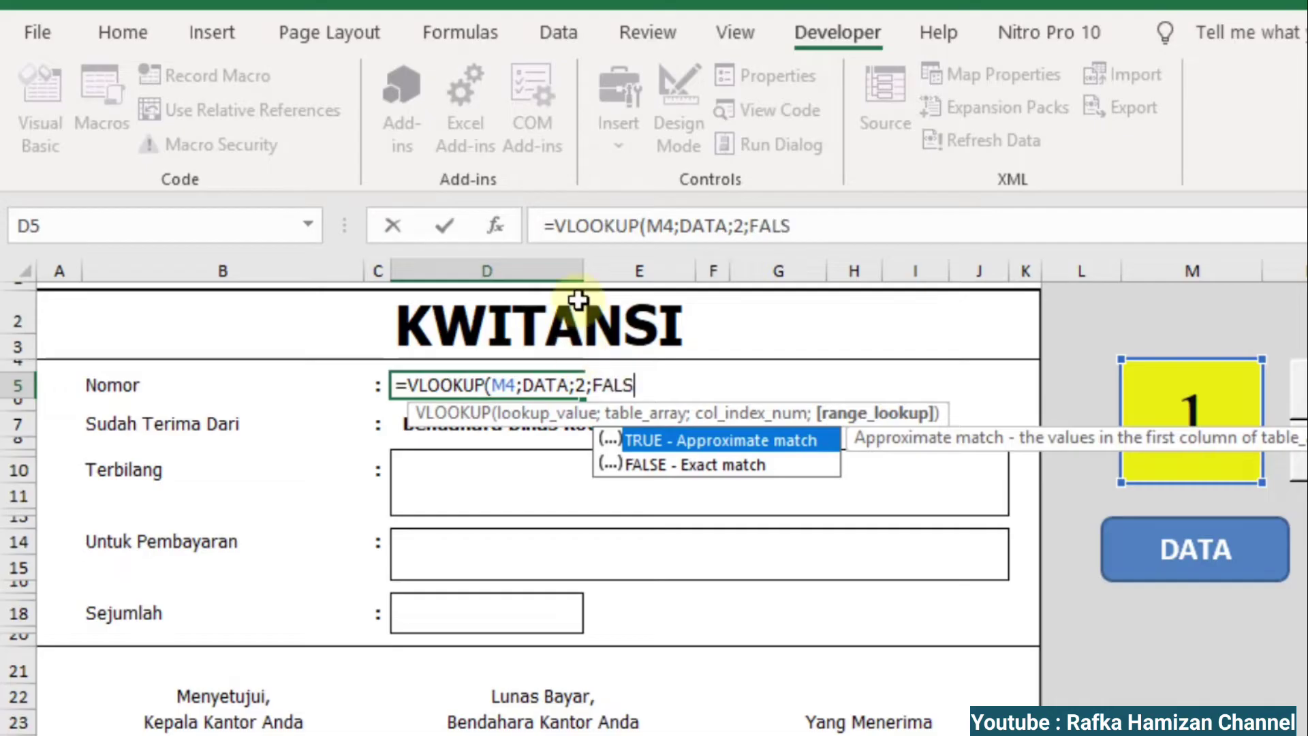
text(E))
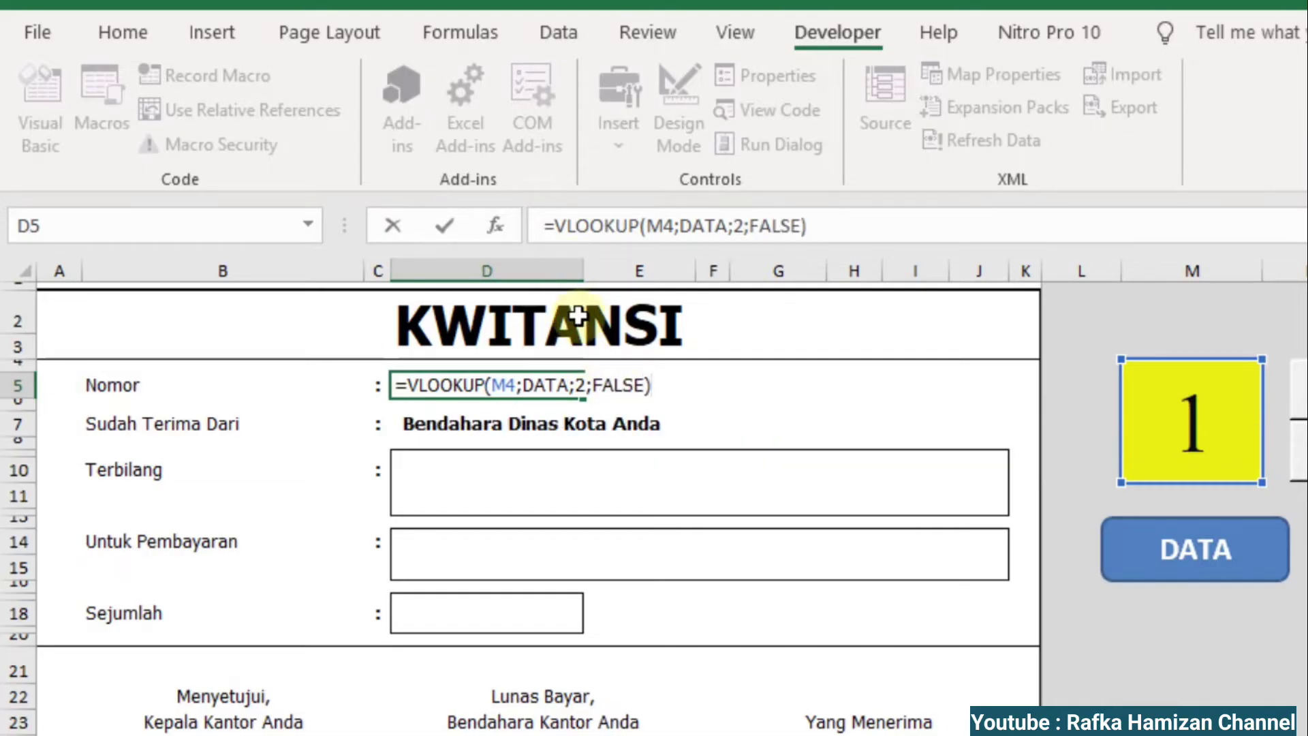
key(Return)
key(Up)
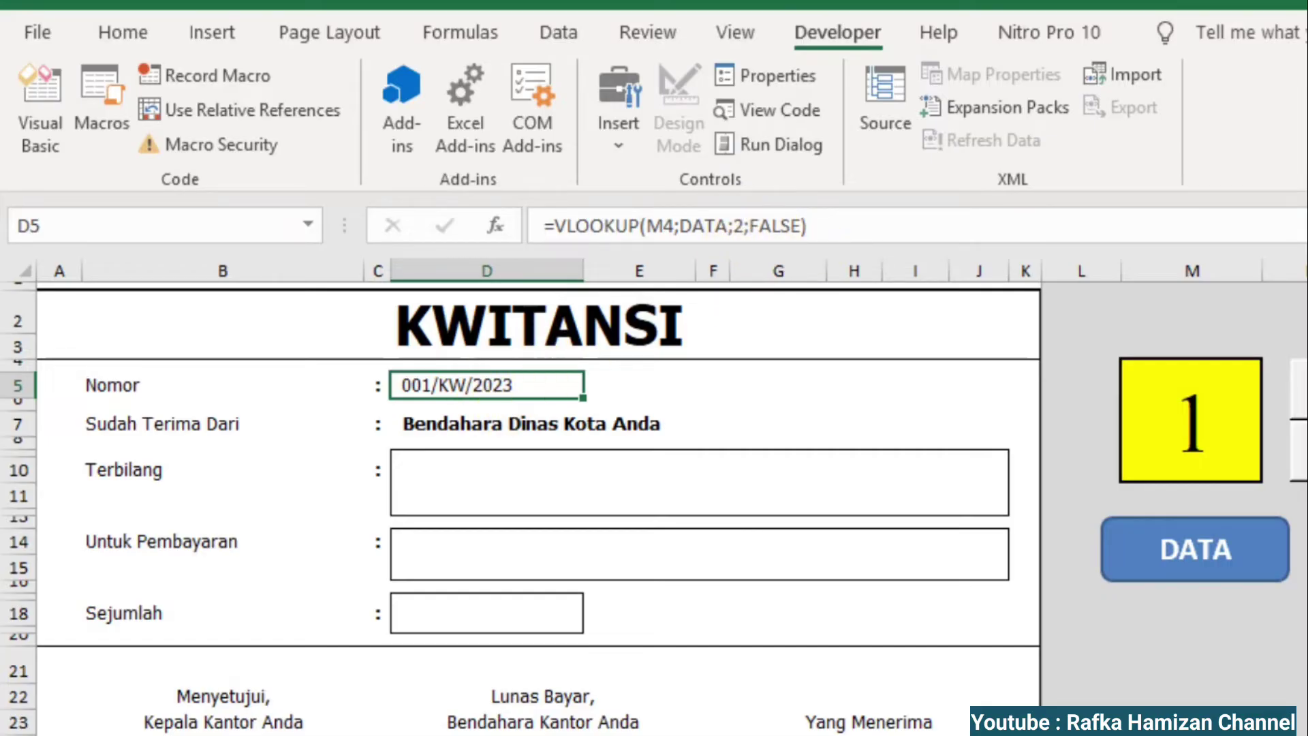
Check the column index numbers in row 4 of the DATA sheet and return to the KWITANSI sheet.
click(238, 735)
click(192, 462)
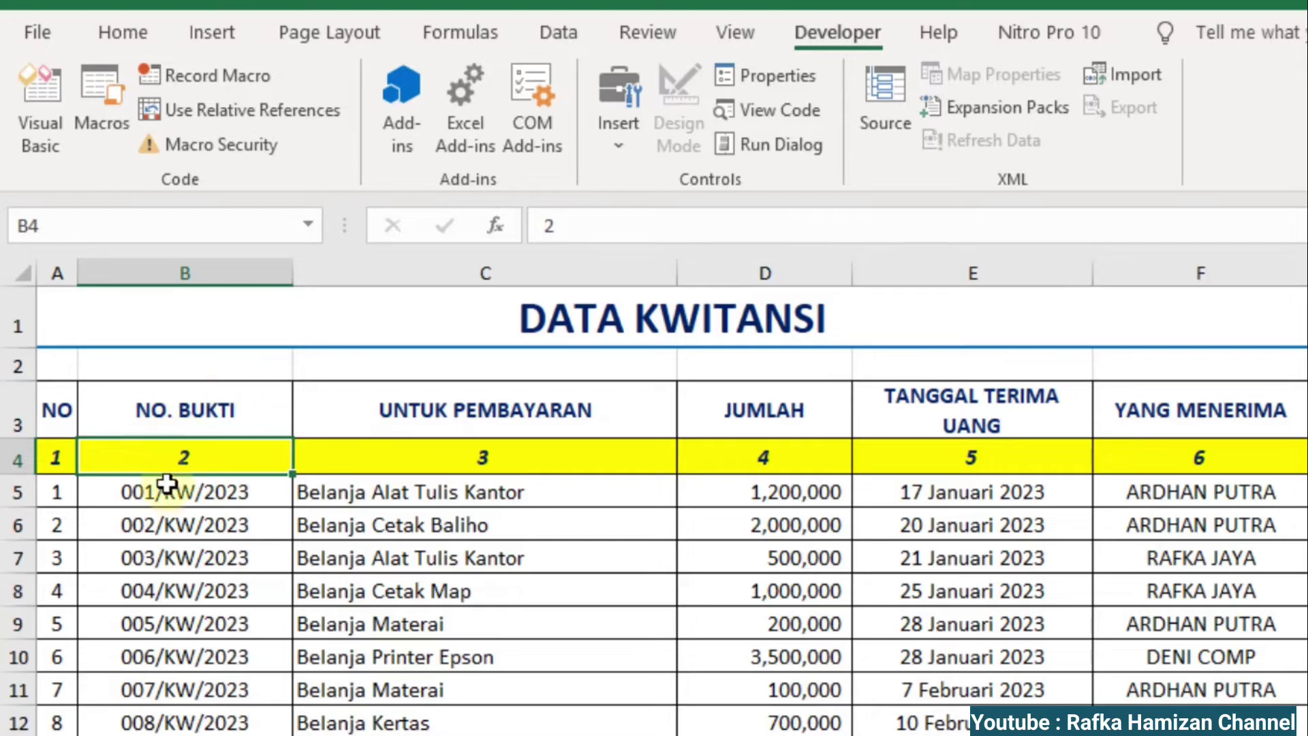
click(444, 517)
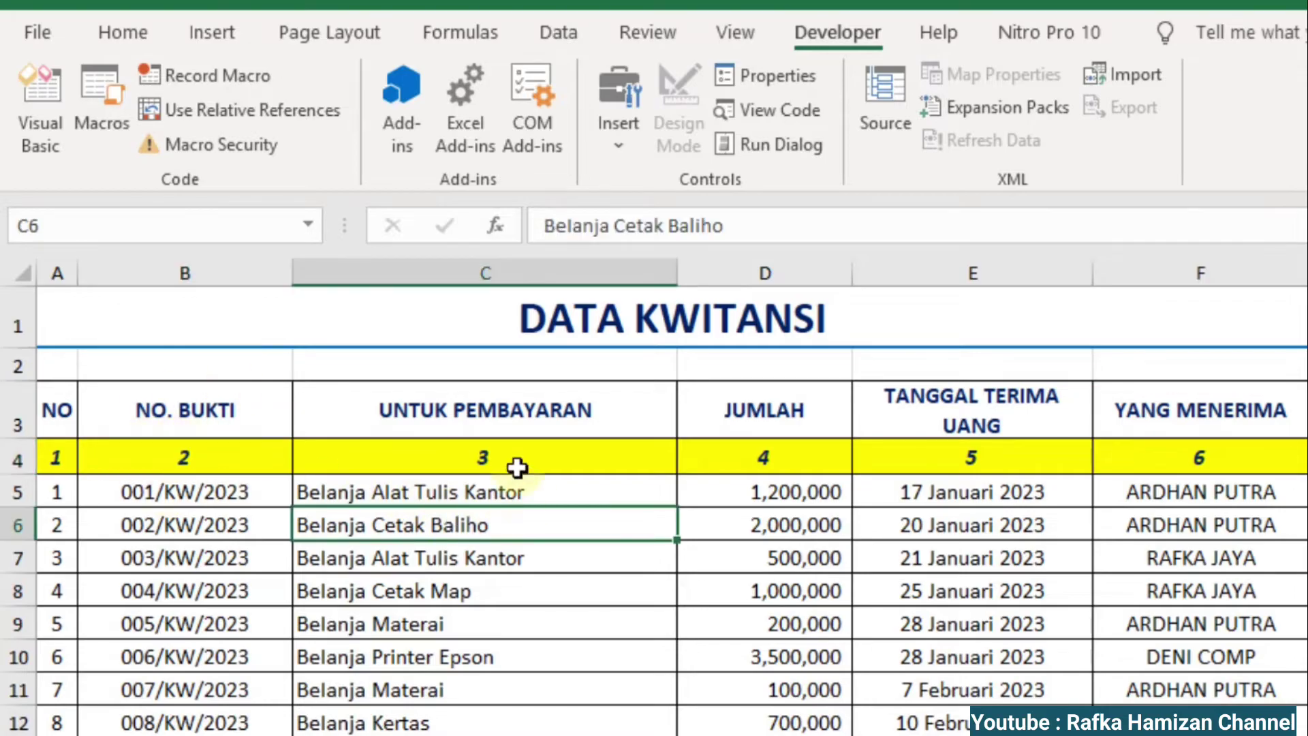
click(503, 454)
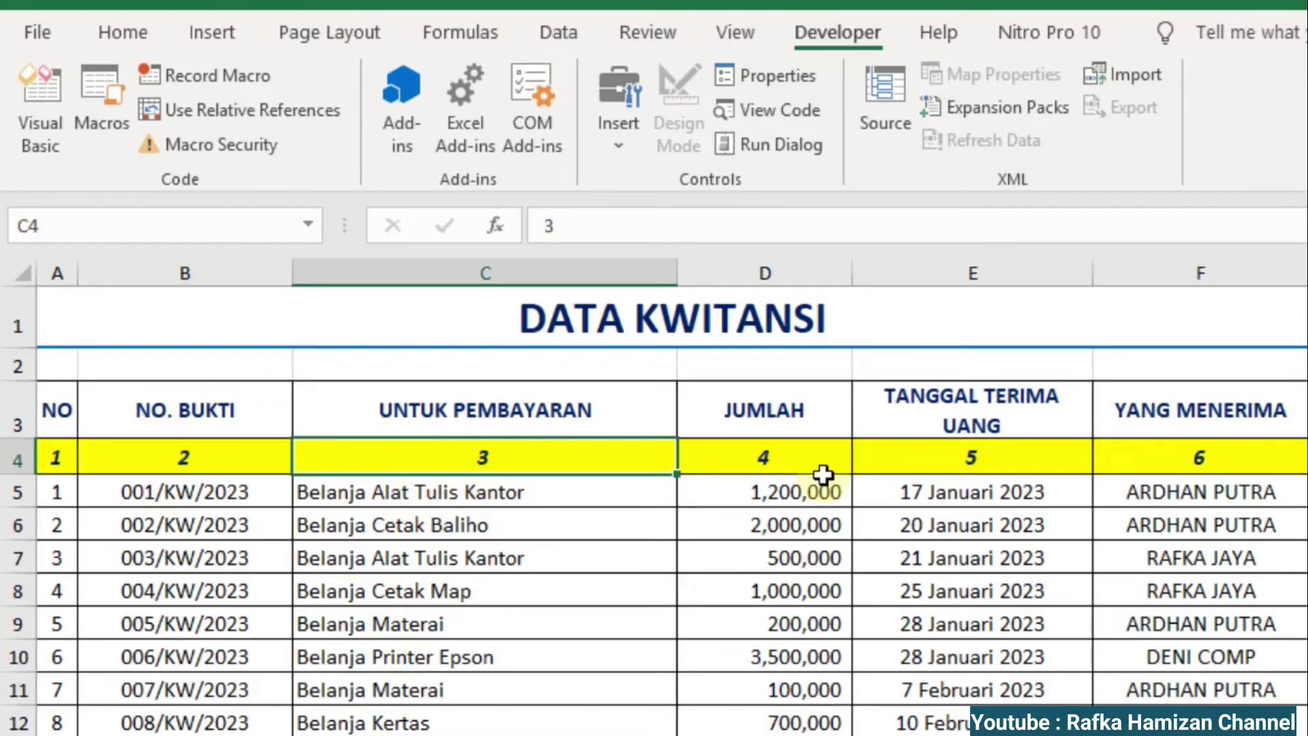
click(795, 454)
click(546, 734)
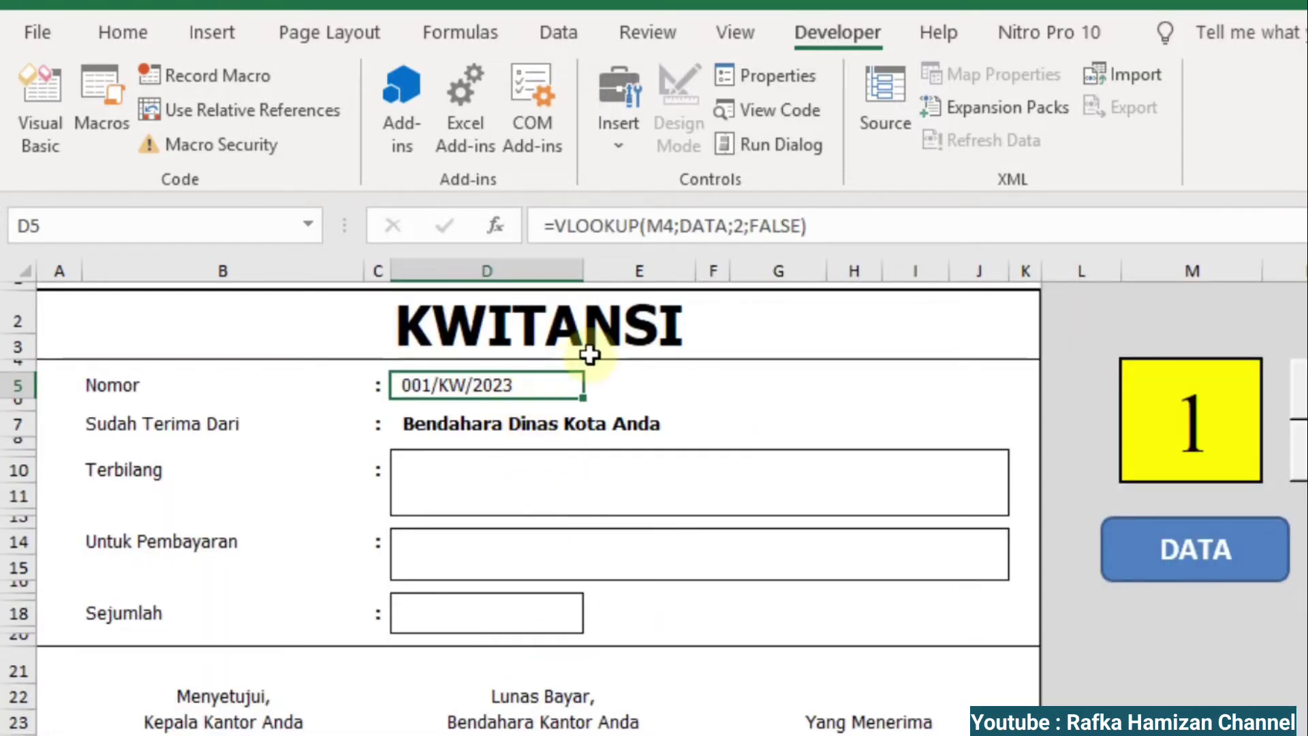
Make the lookup reference in the Nomor formula absolute as $M$4.
click(667, 227)
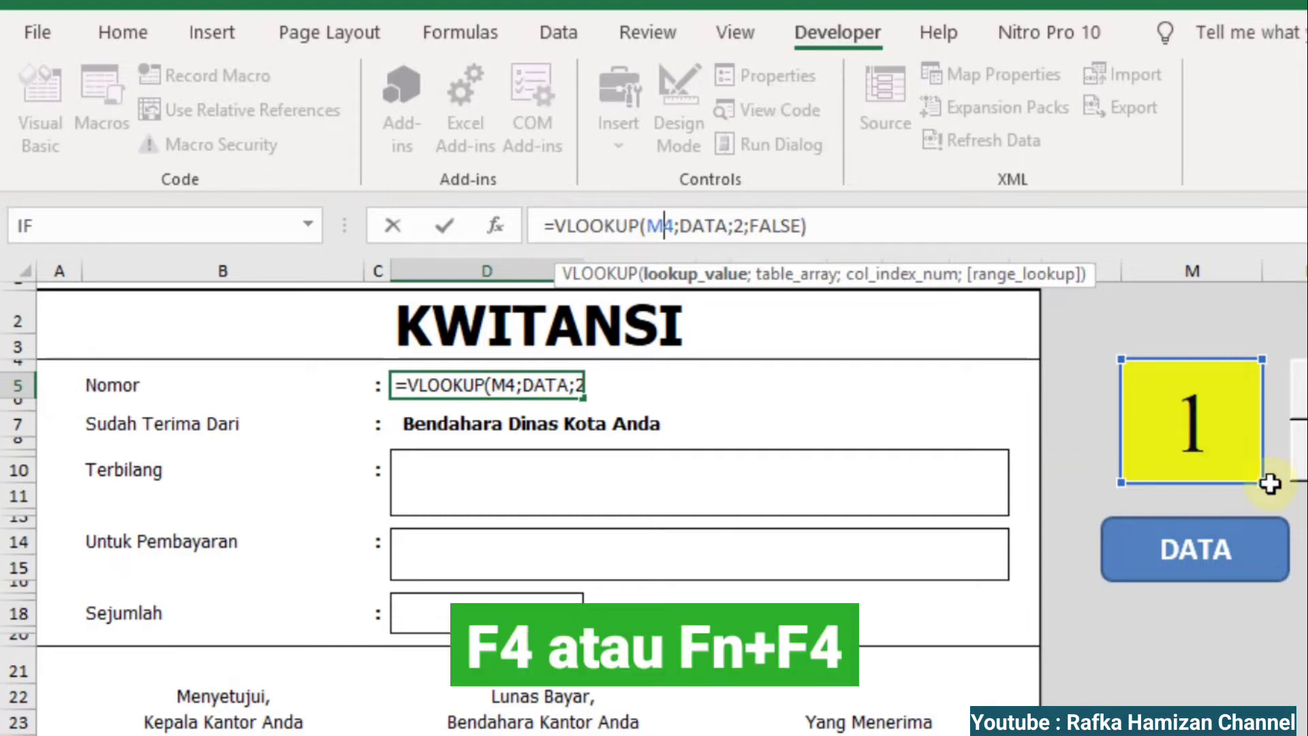
key(F4)
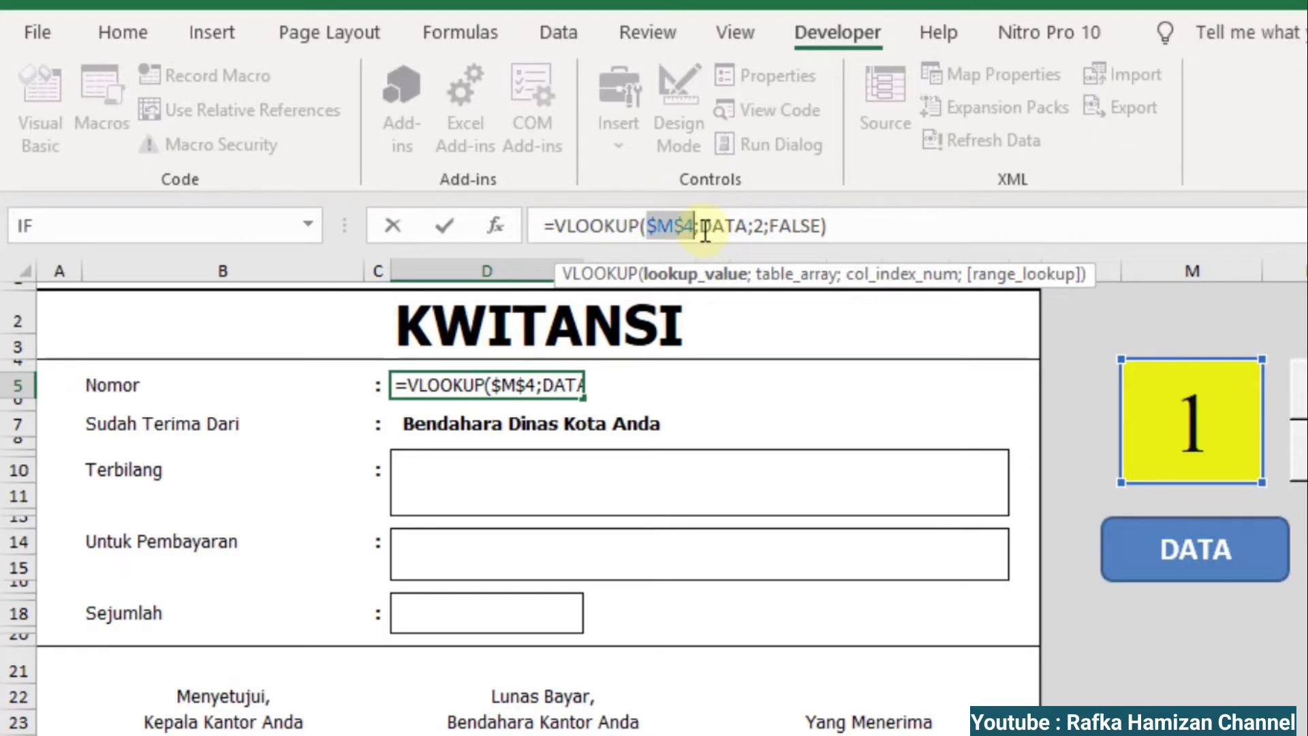
key(Return)
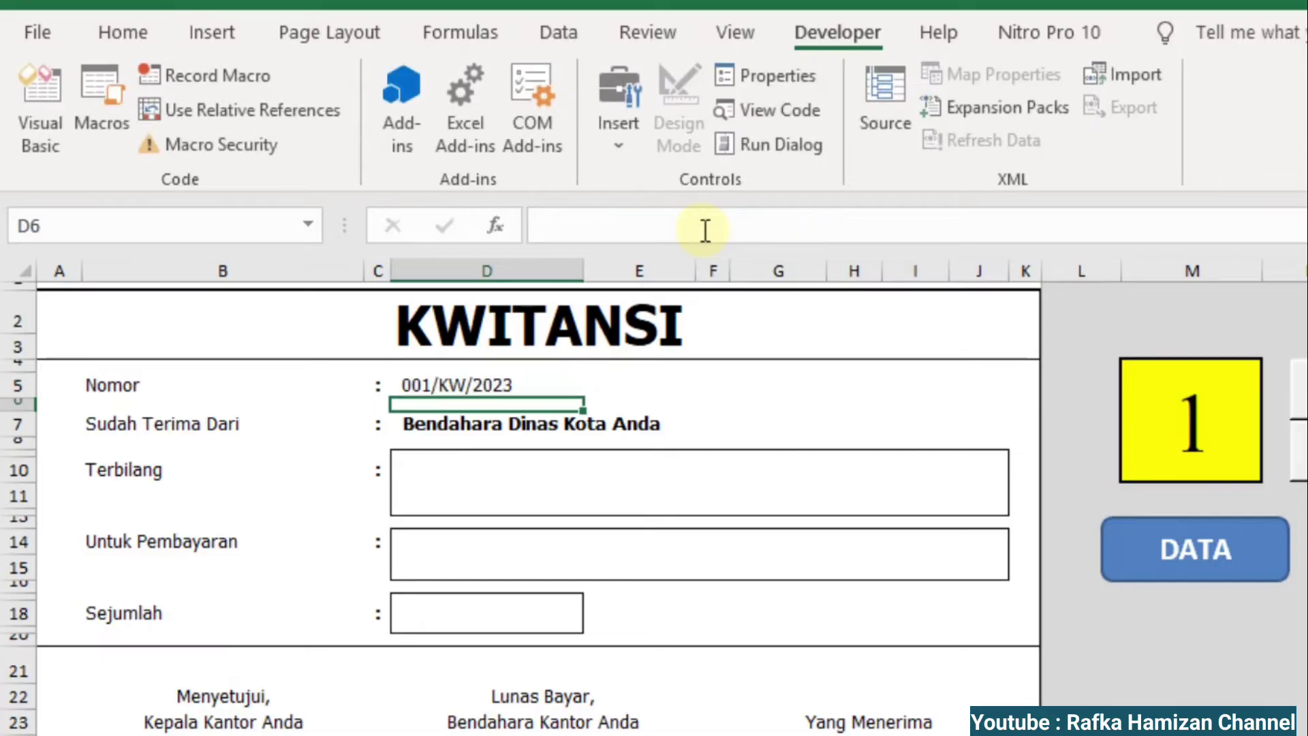
Try to copy the Nomor cell D5 into the Untuk Pembayaran cell D14.
click(453, 380)
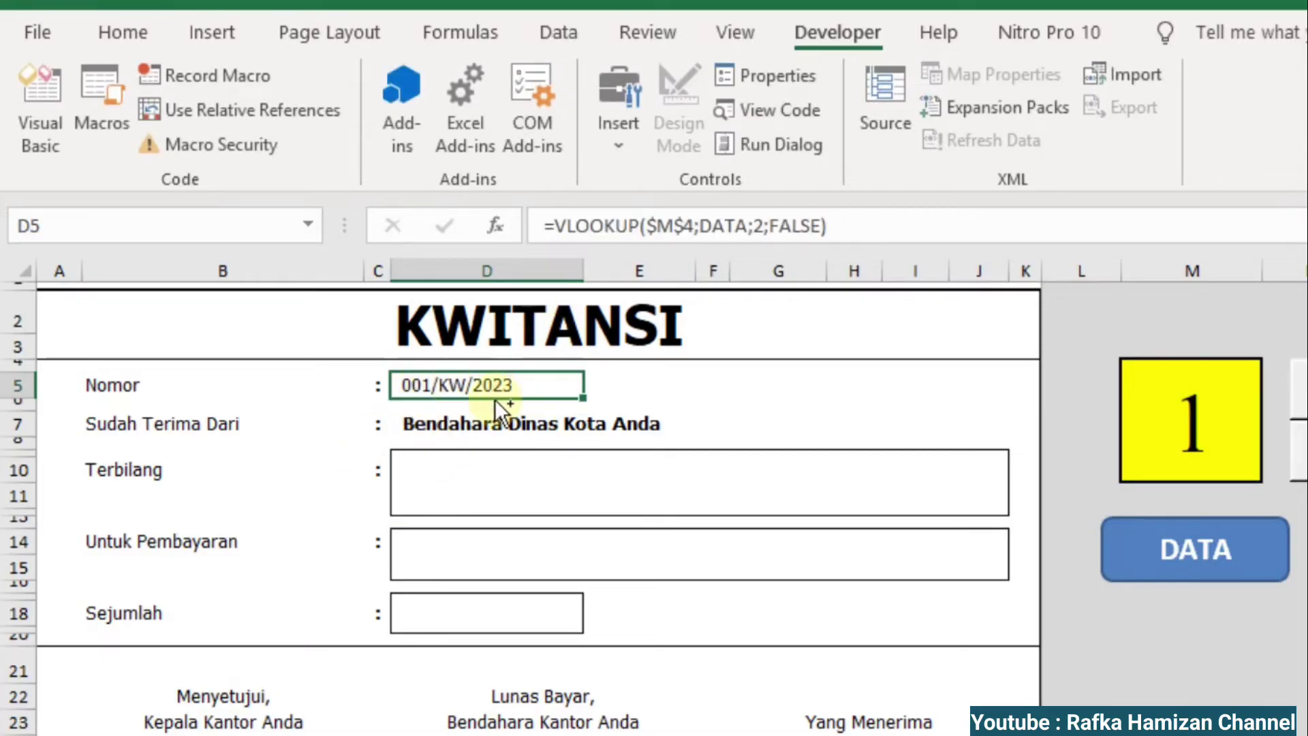
right_click(496, 381)
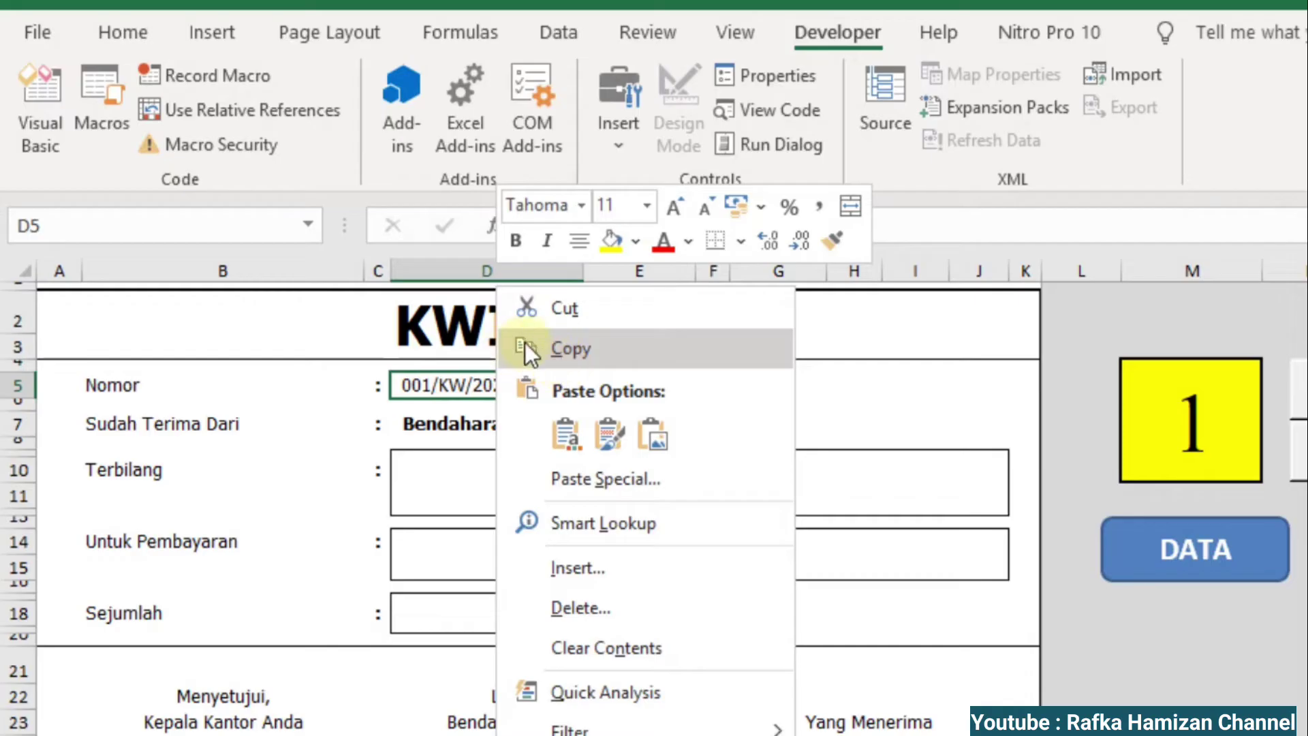
click(545, 349)
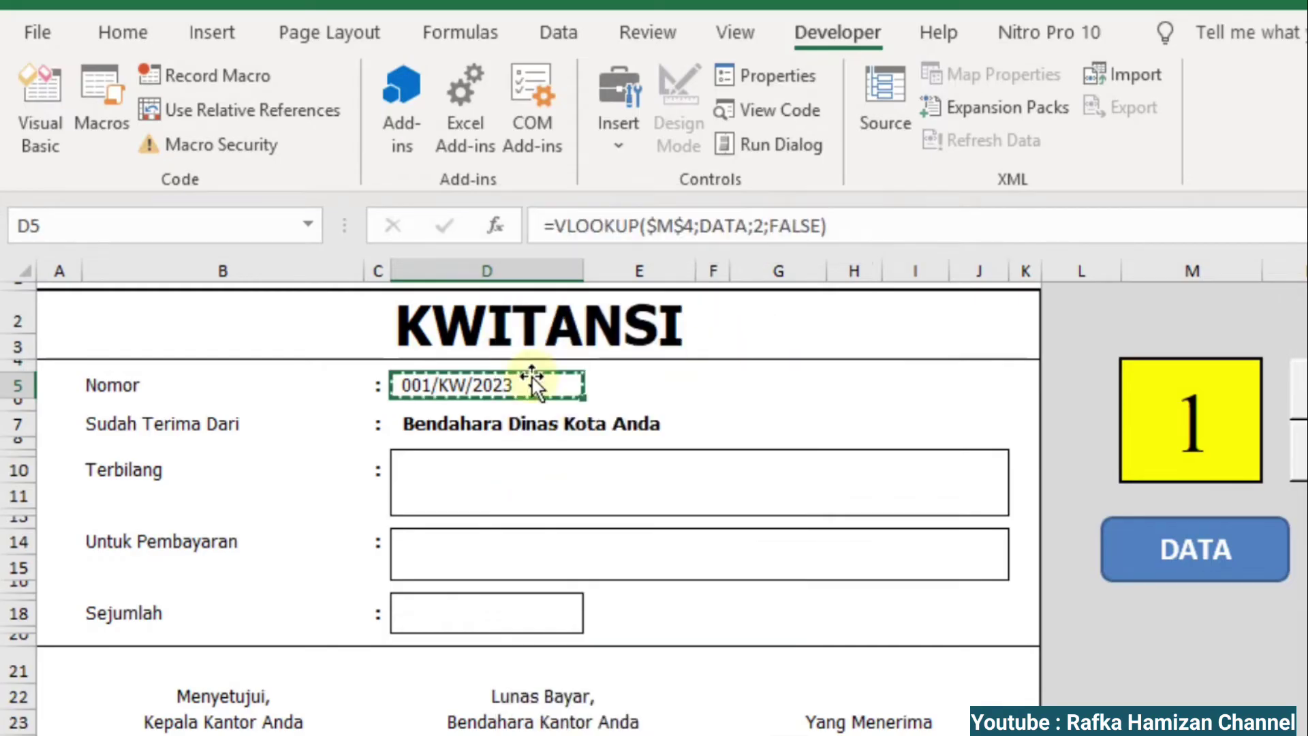
click(811, 365)
click(452, 369)
click(448, 384)
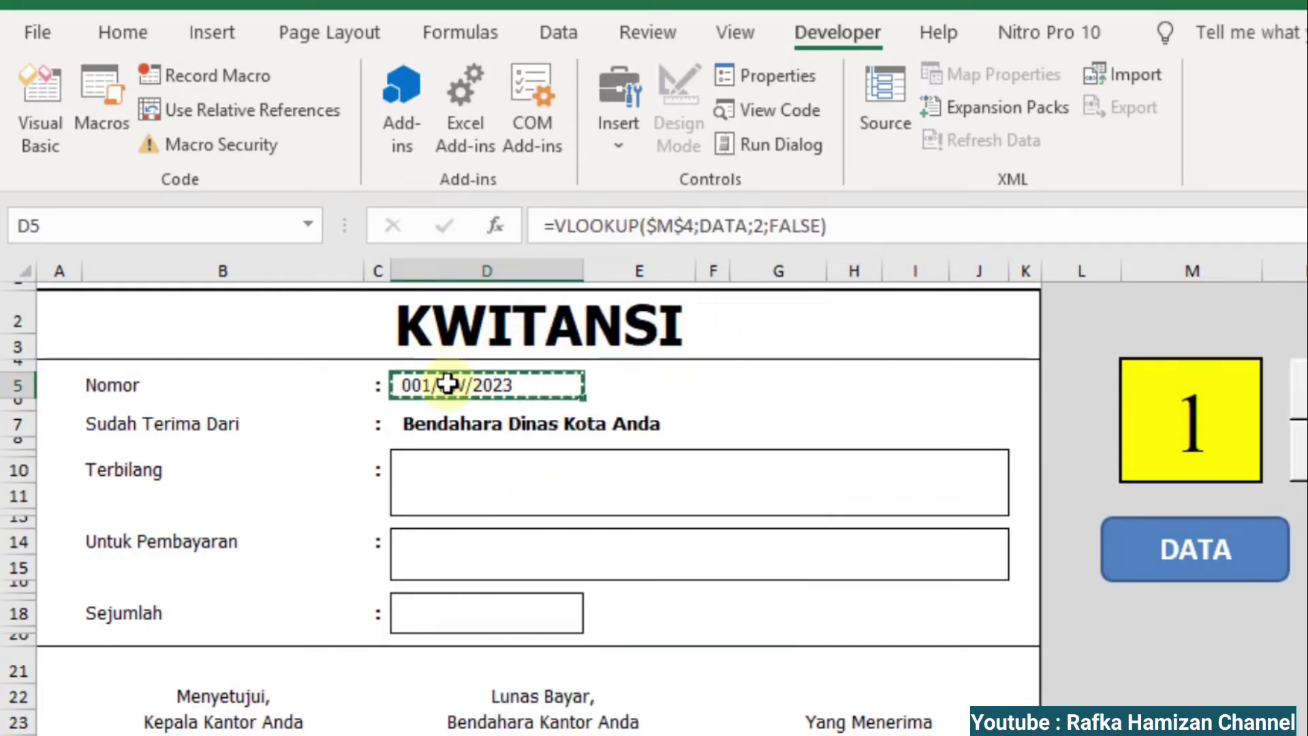
click(437, 471)
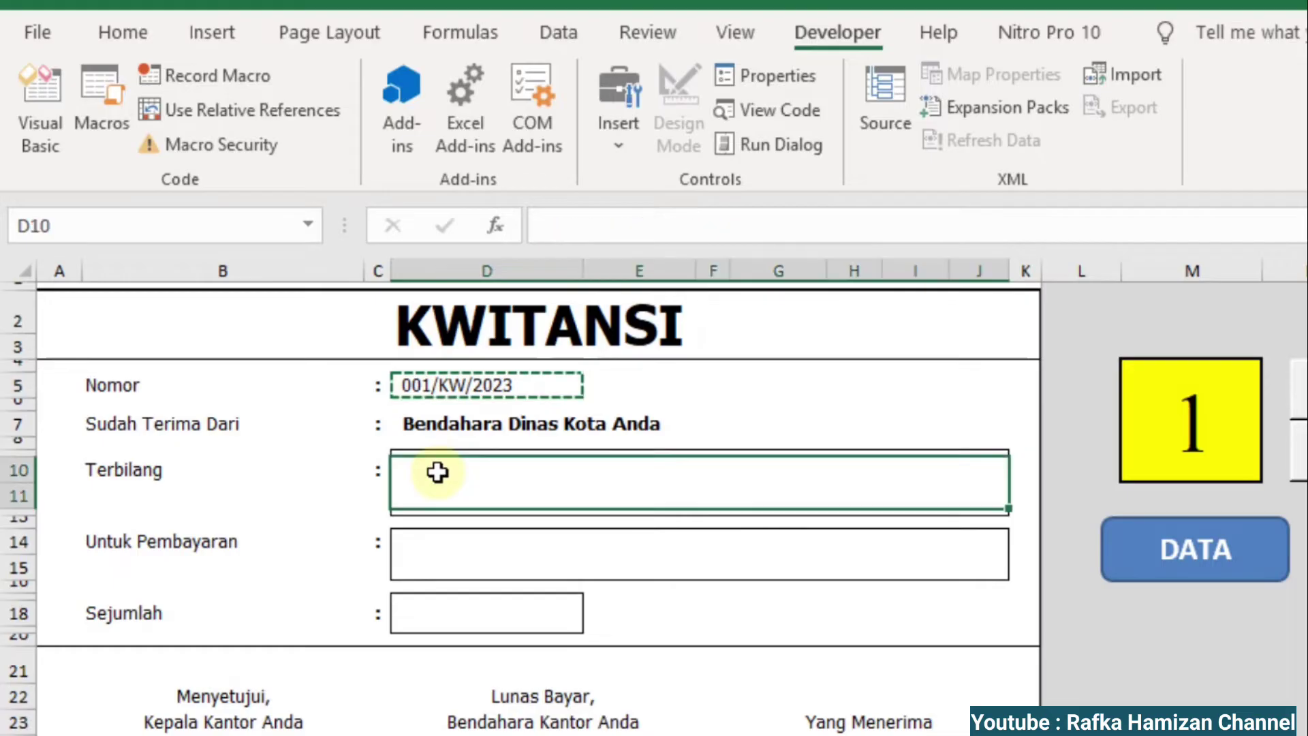
click(429, 552)
key(ctrl+v)
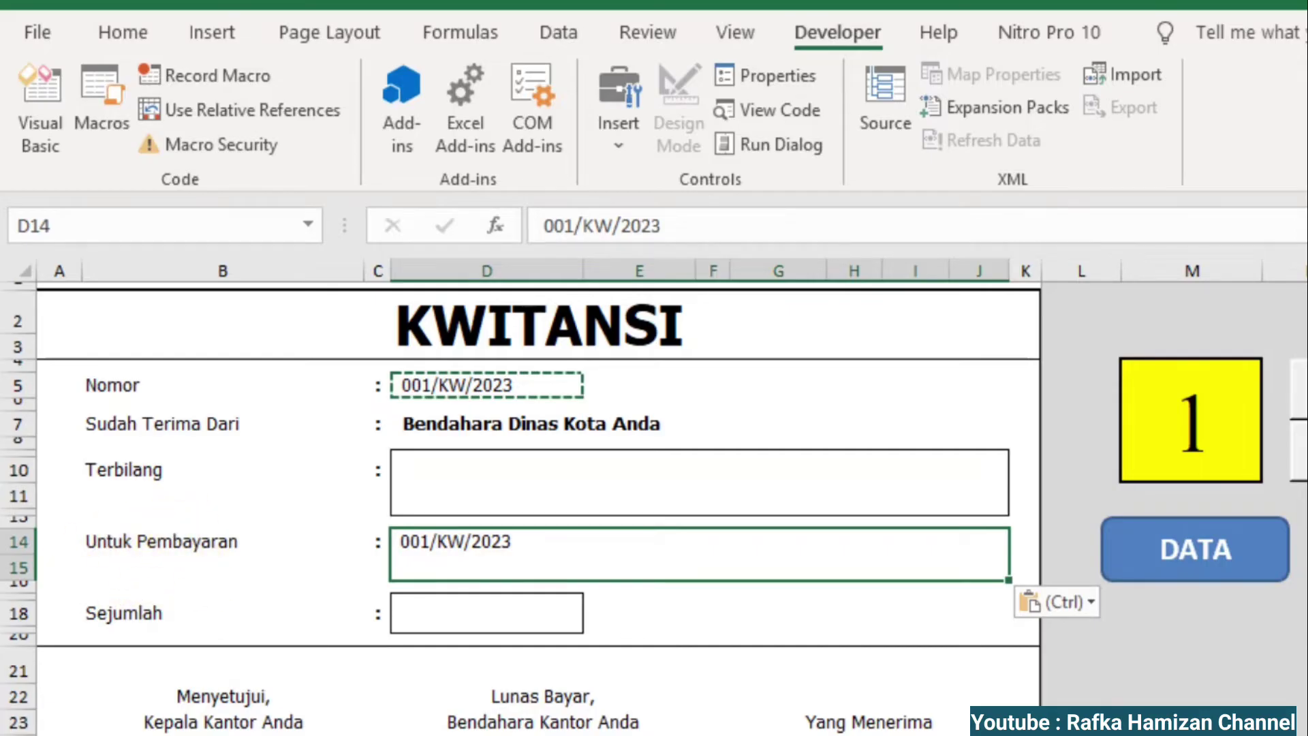
key(ctrl+Page_Up)
key(ctrl+Page_Down)
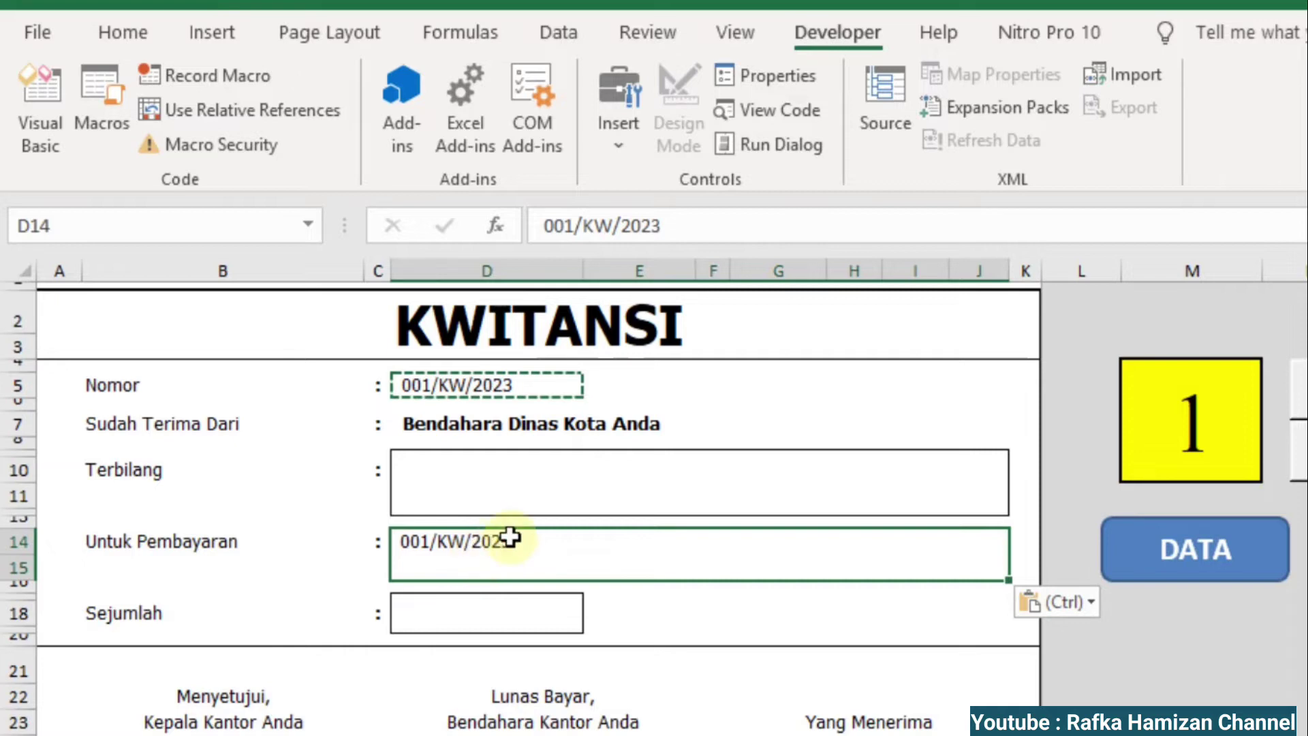
key(Escape)
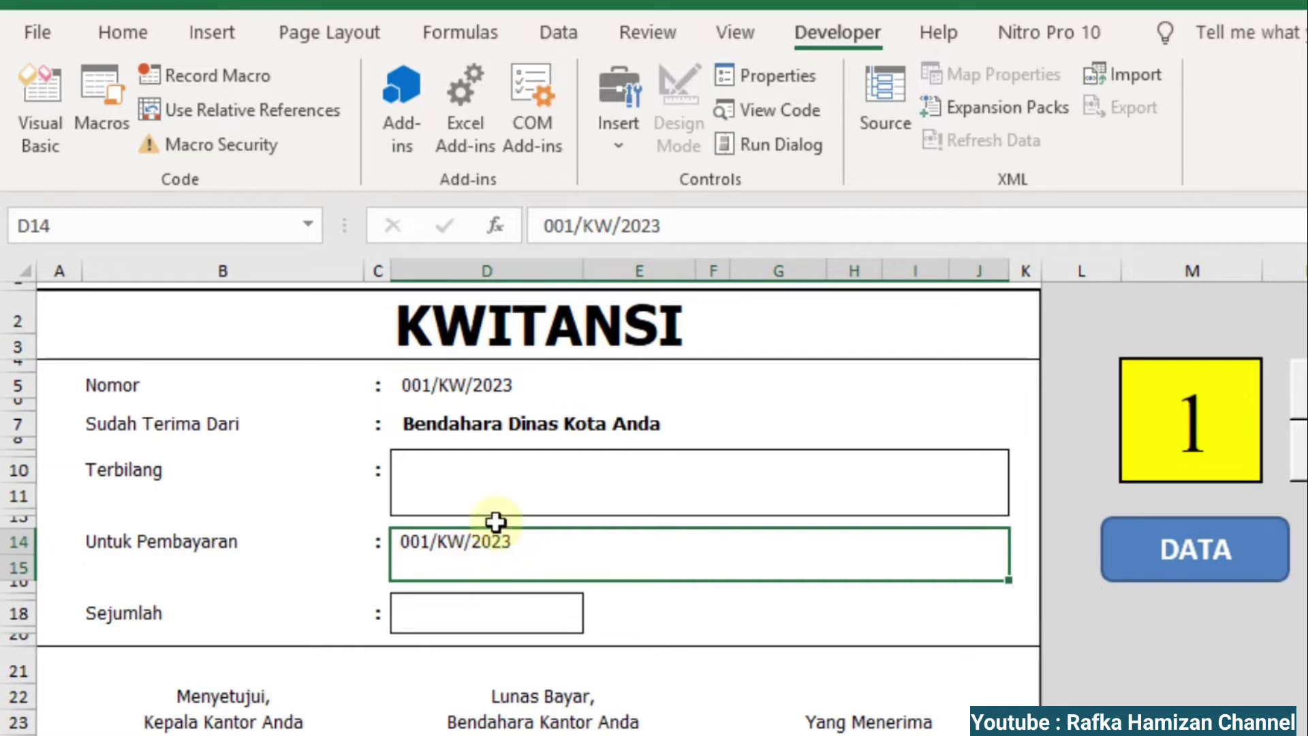
Copy the complete VLOOKUP formula text from the Nomor cell D5, leaving that cell's formula intact.
click(459, 382)
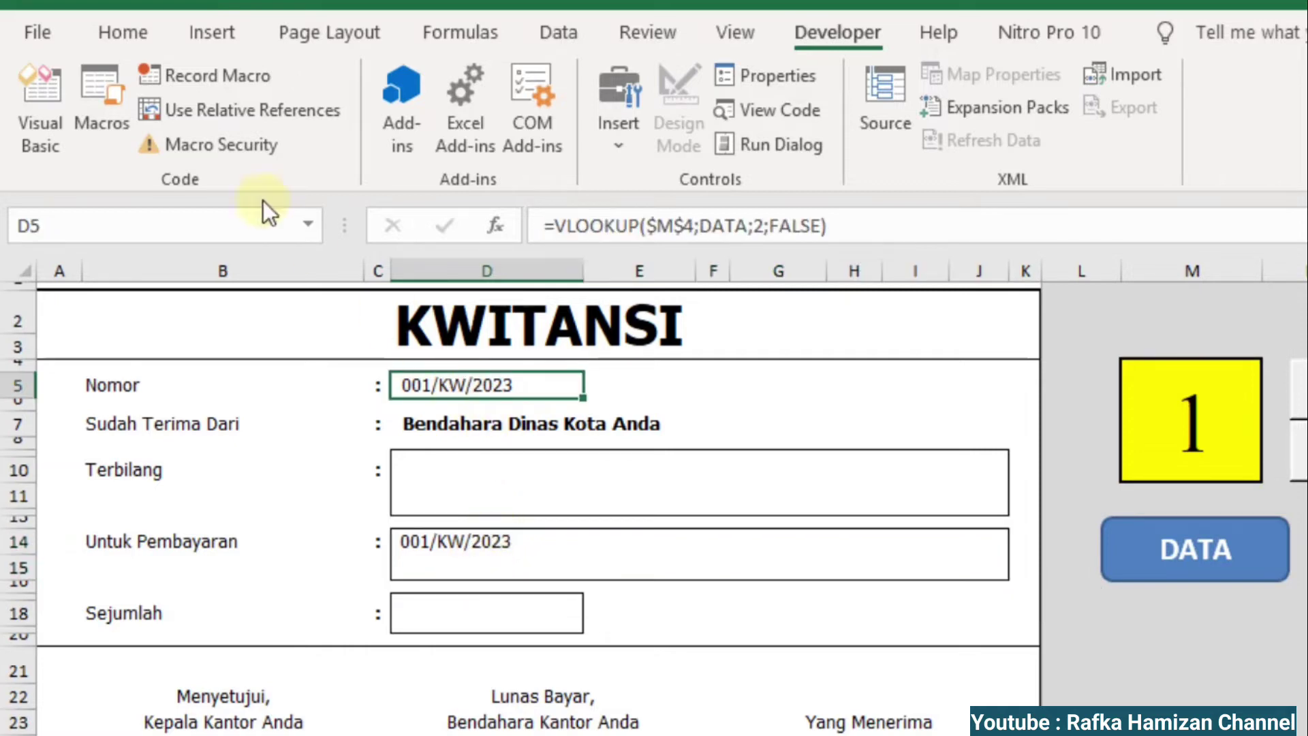
click(139, 32)
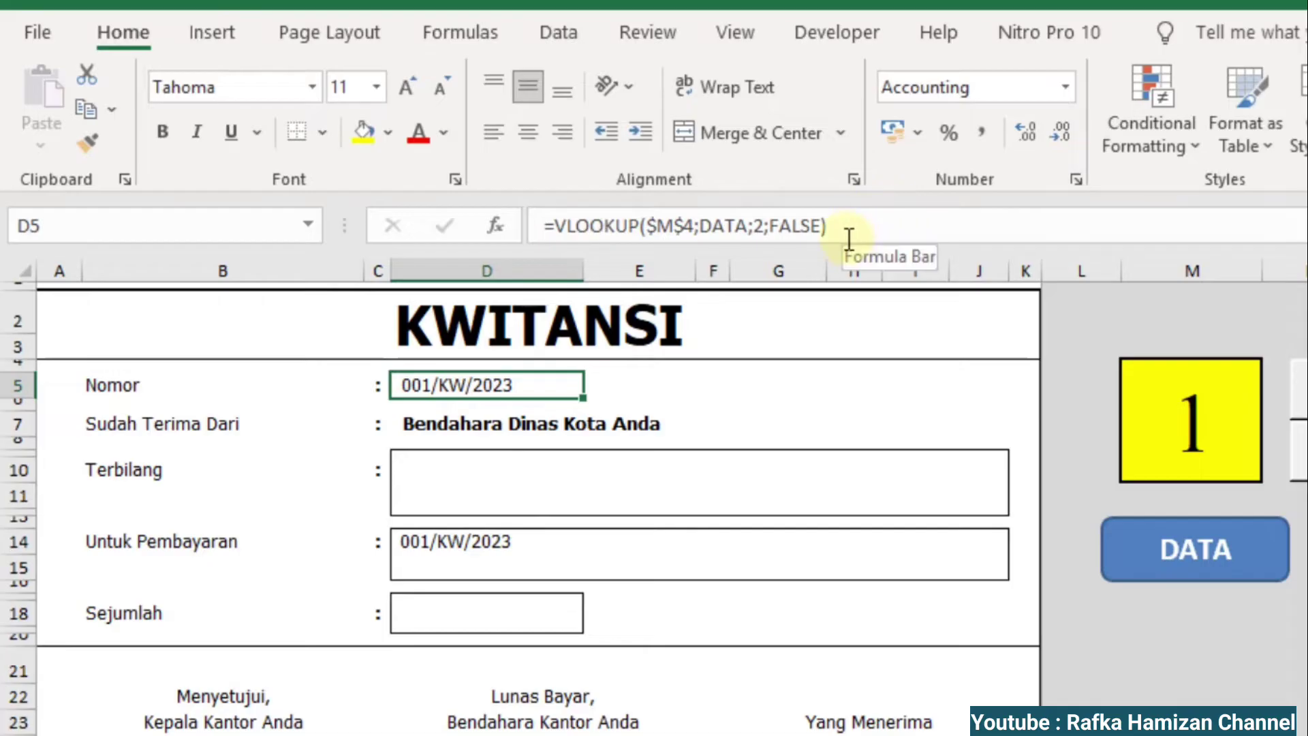
click(549, 542)
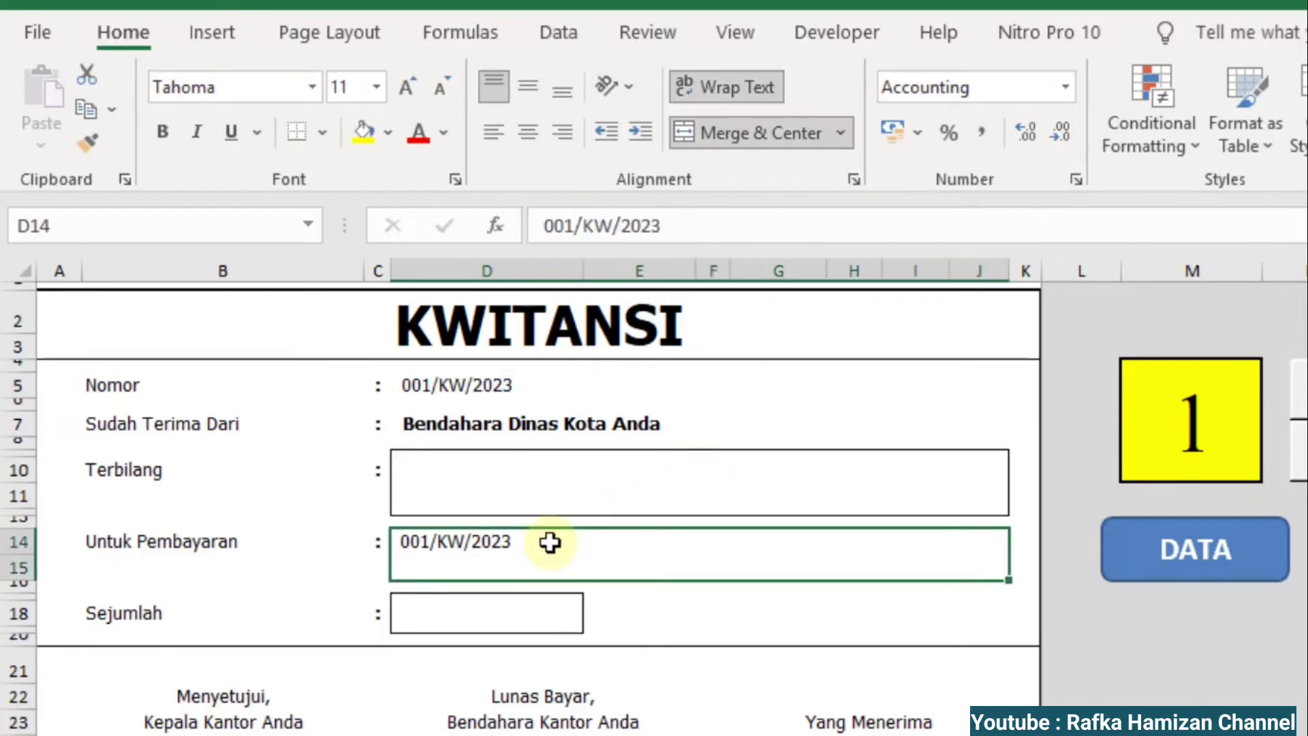
click(473, 379)
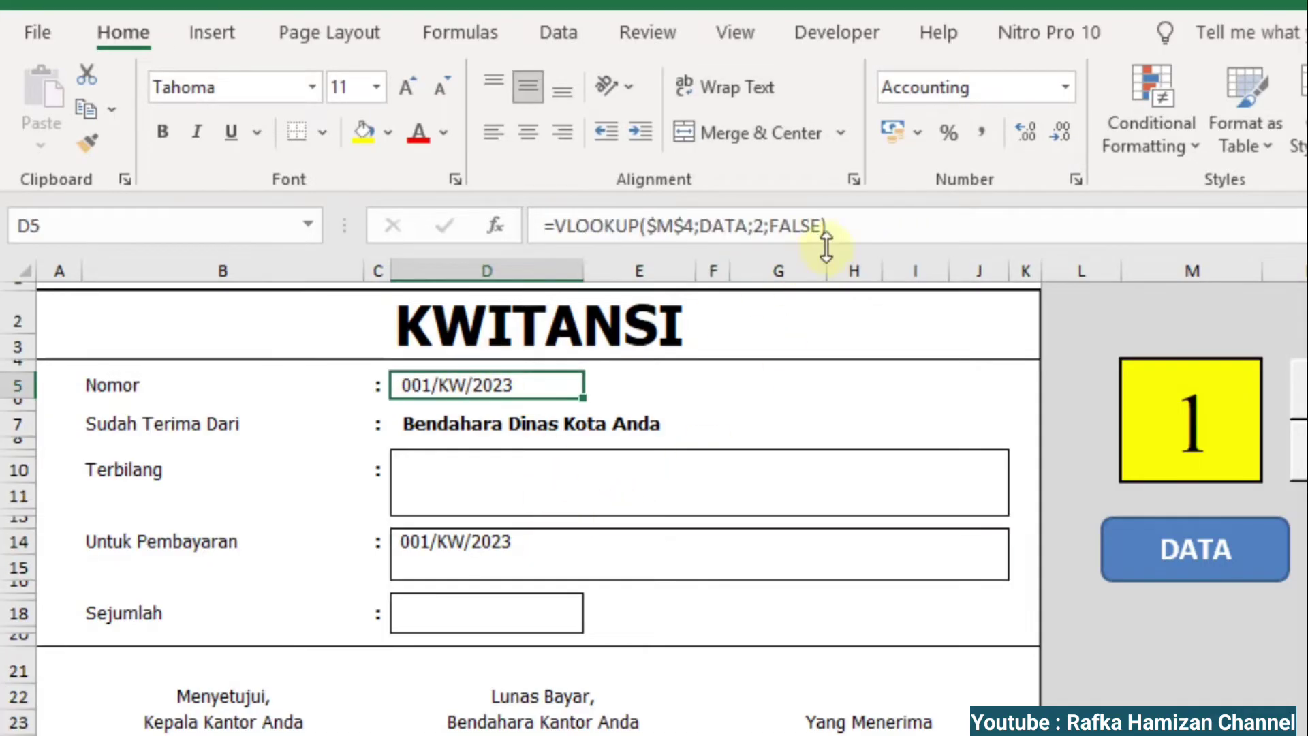
click(853, 227)
drag(853, 227, 502, 217)
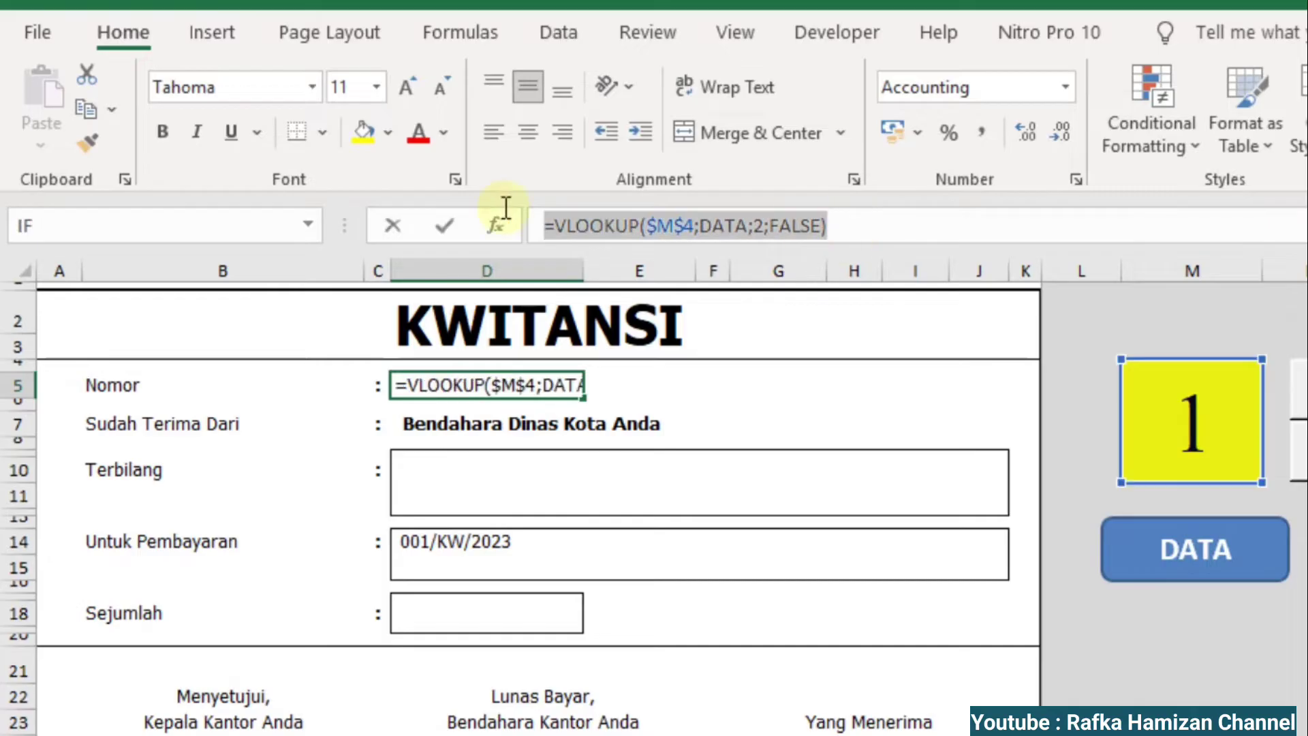
right_click(610, 231)
click(653, 288)
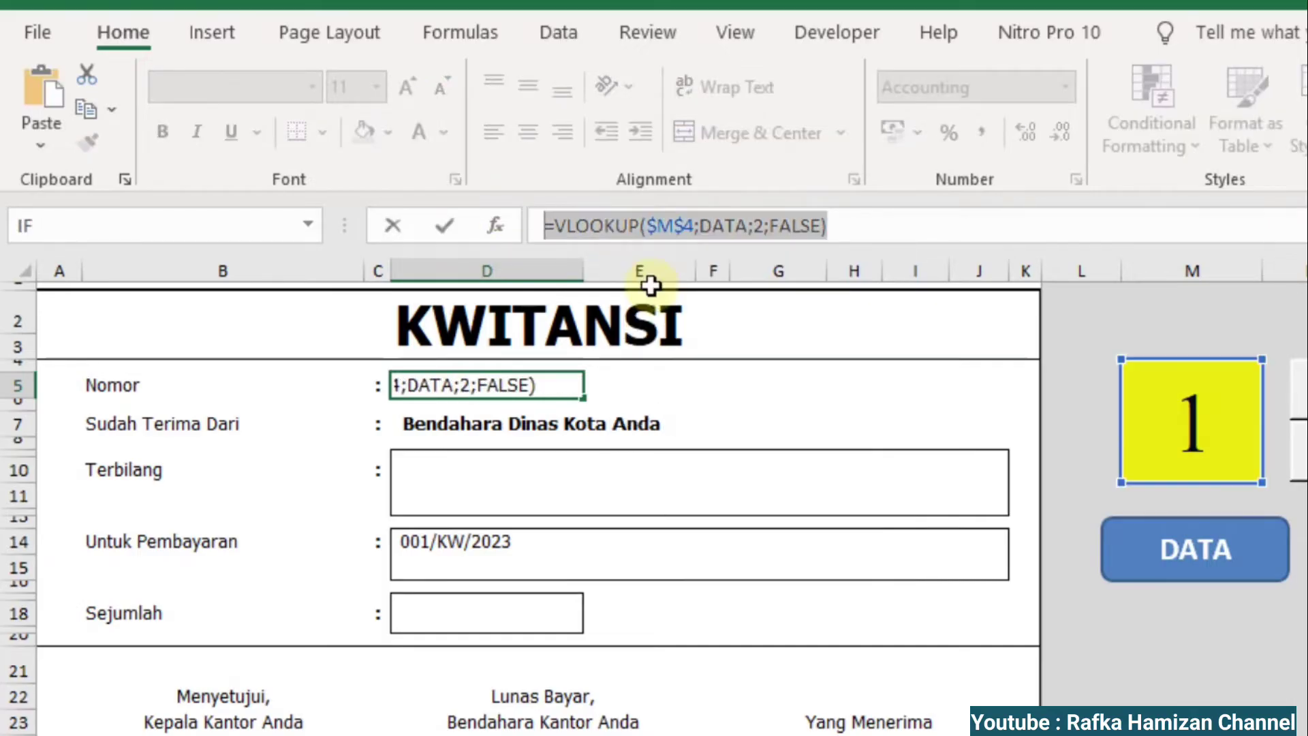
key(Return)
Replace the content of the Untuk Pembayaran cell D14 with the copied formula =VLOOKUP($M$4;DATA;2;FALSE).
click(485, 544)
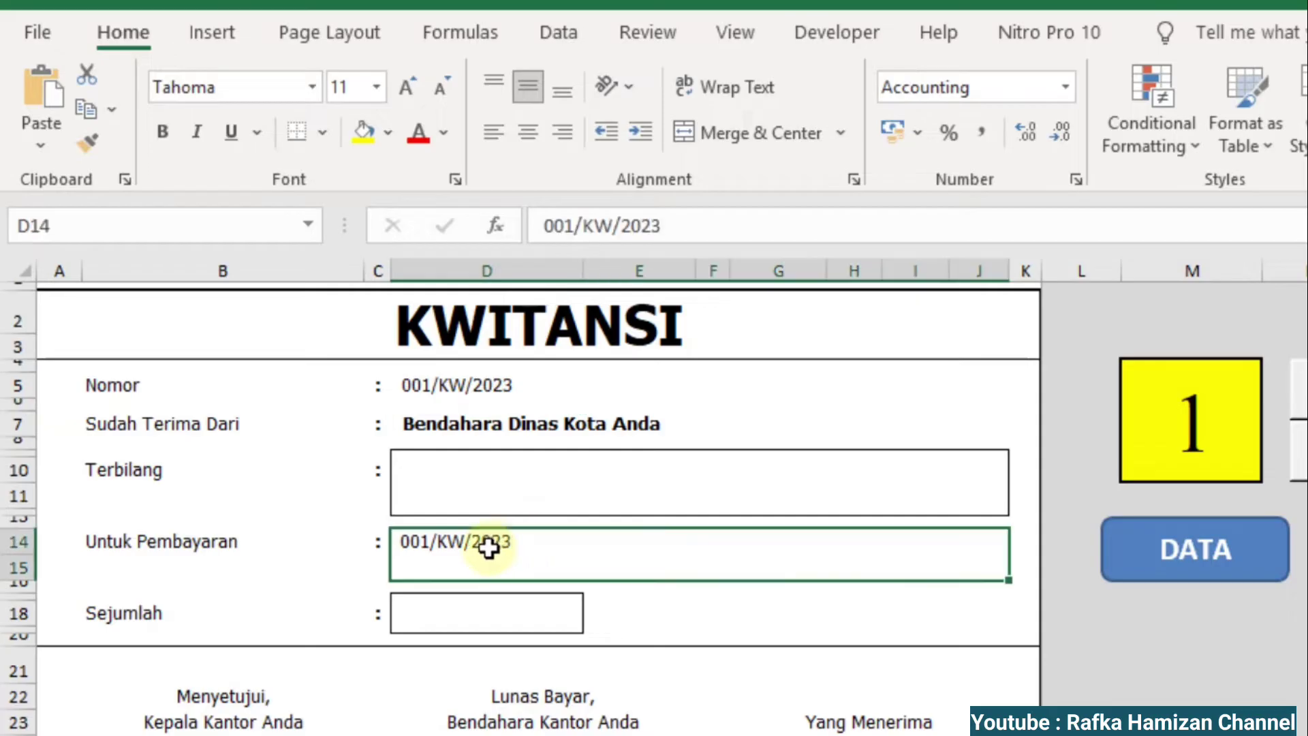
key(BackSpace)
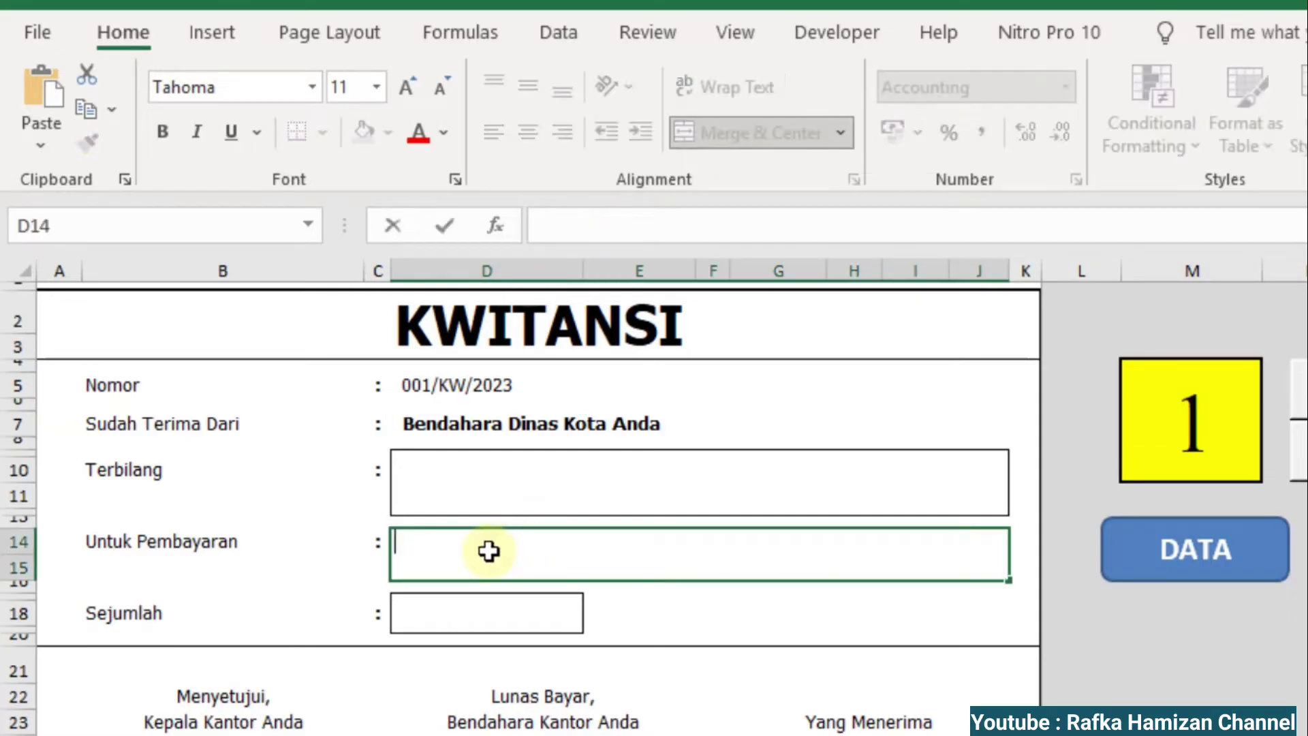
key(ctrl+v)
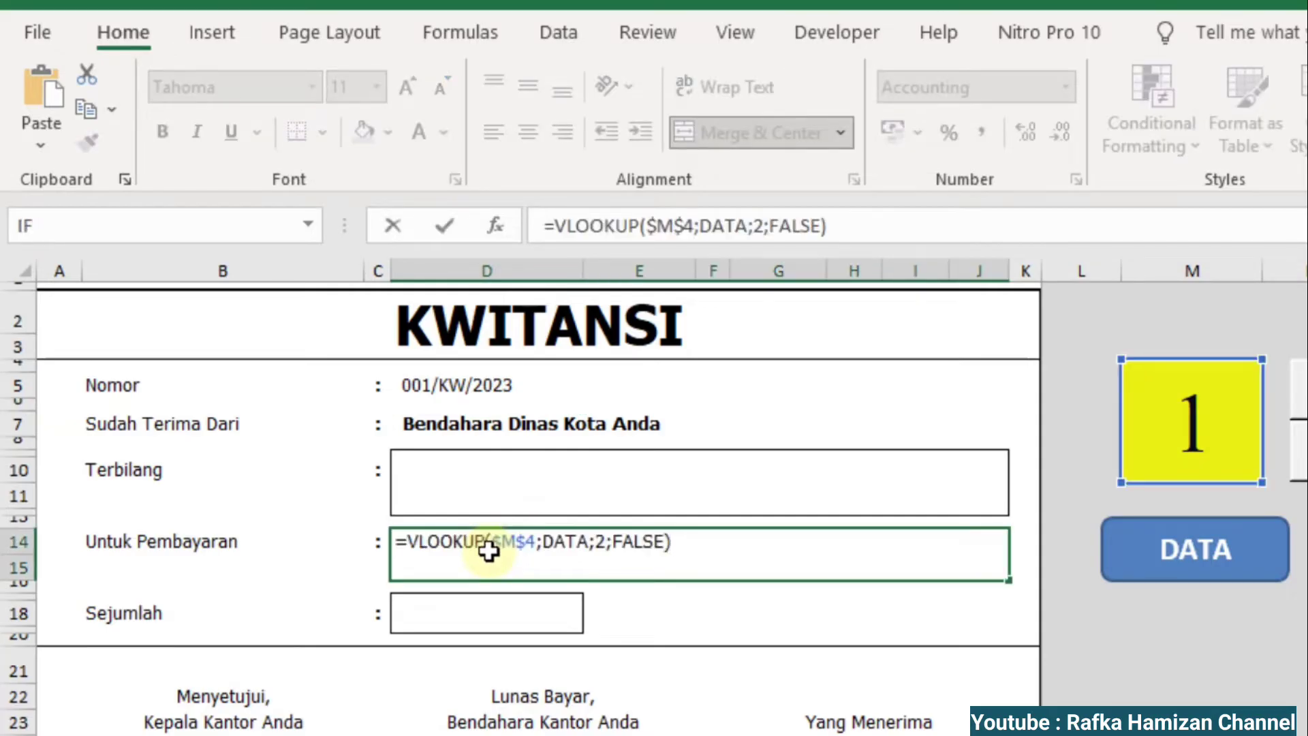
Set the column index in the Untuk Pembayaran formula in D14 to 4.
shift+click(607, 559)
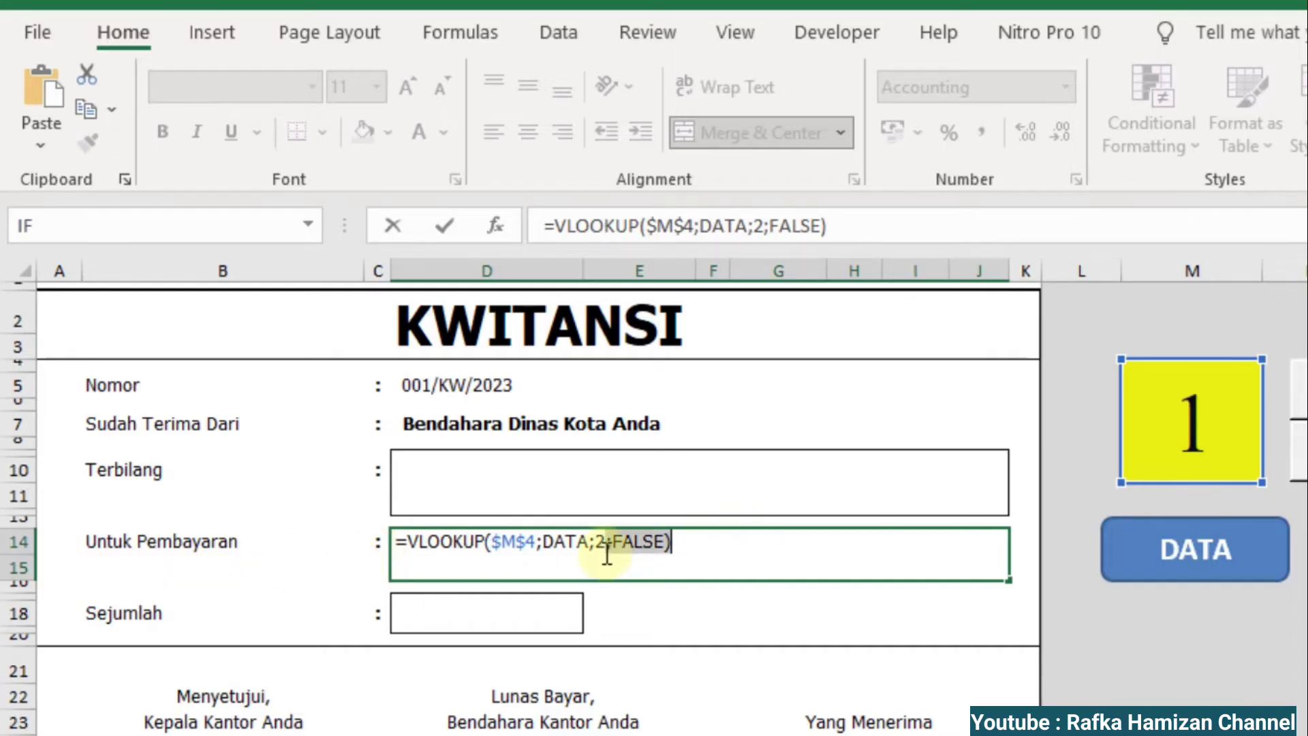
click(603, 555)
key(BackSpace)
text(4)
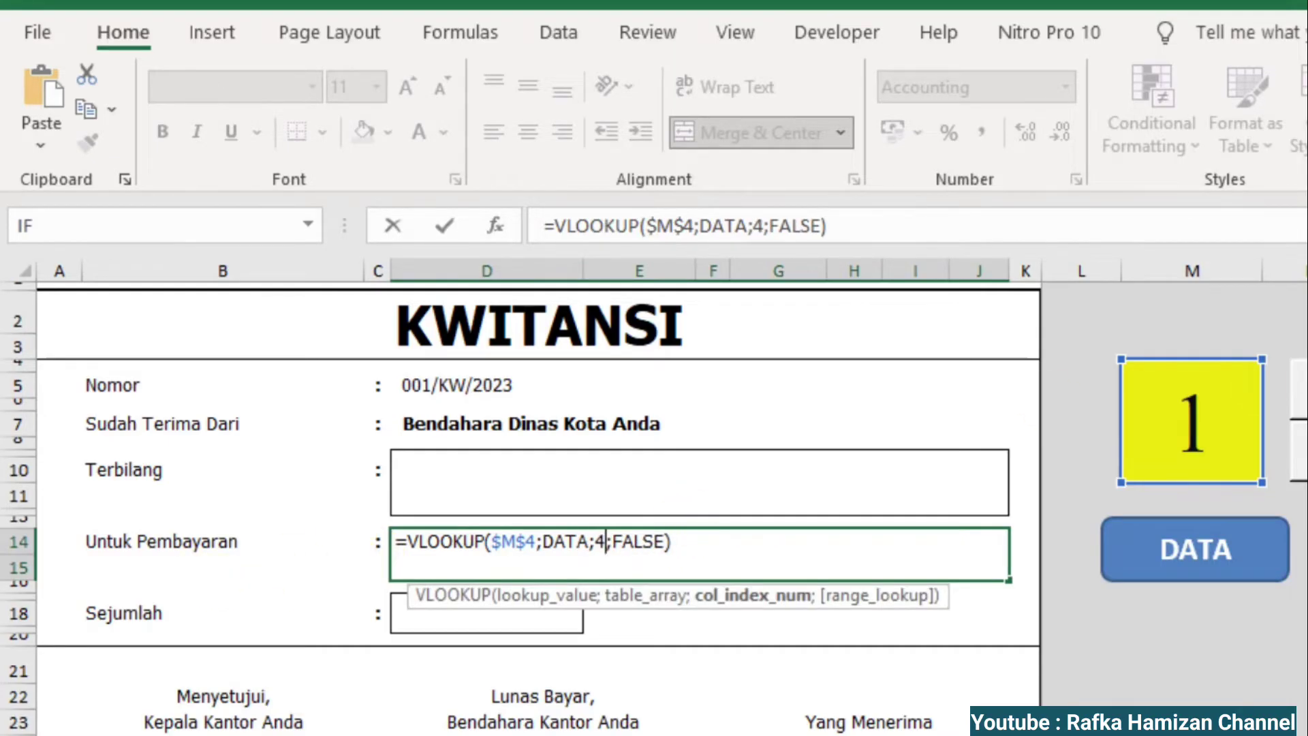
key(Return)
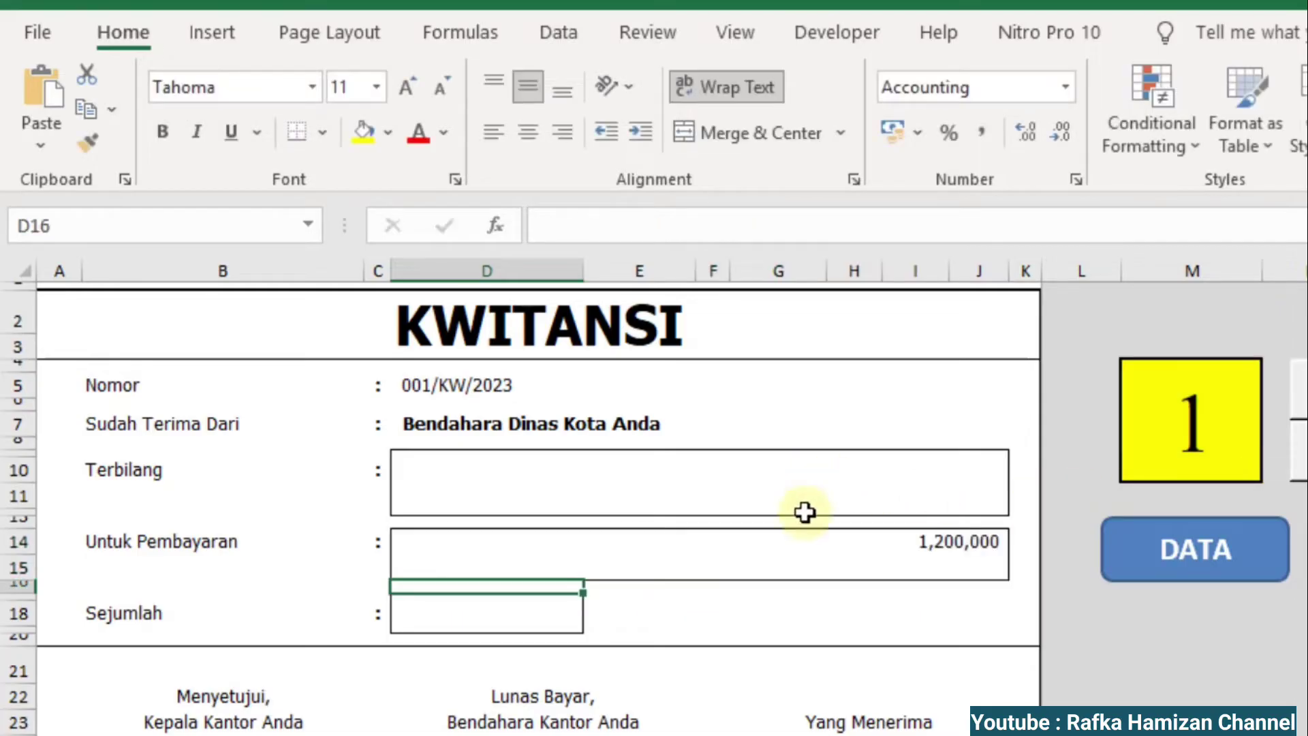
Correct the column index in the Untuk Pembayaran formula in D14 to 3.
click(773, 557)
click(767, 229)
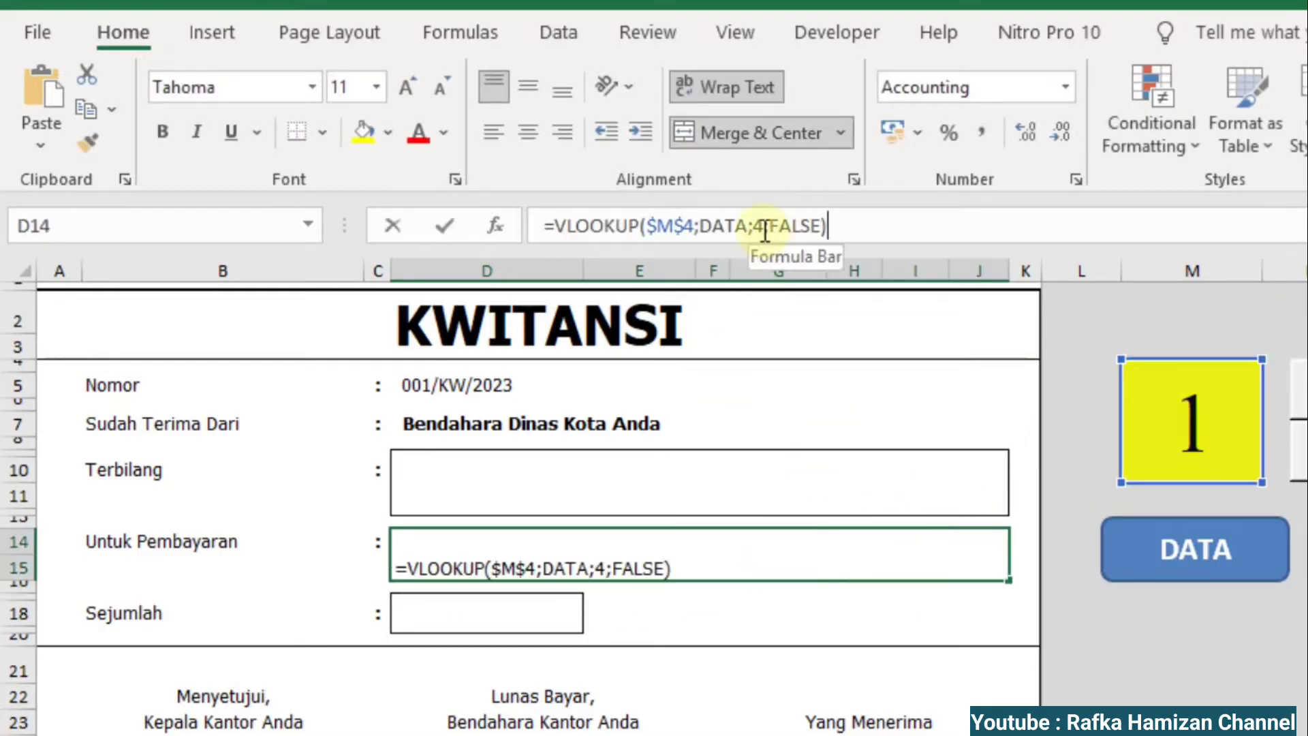
key(BackSpace)
text(3)
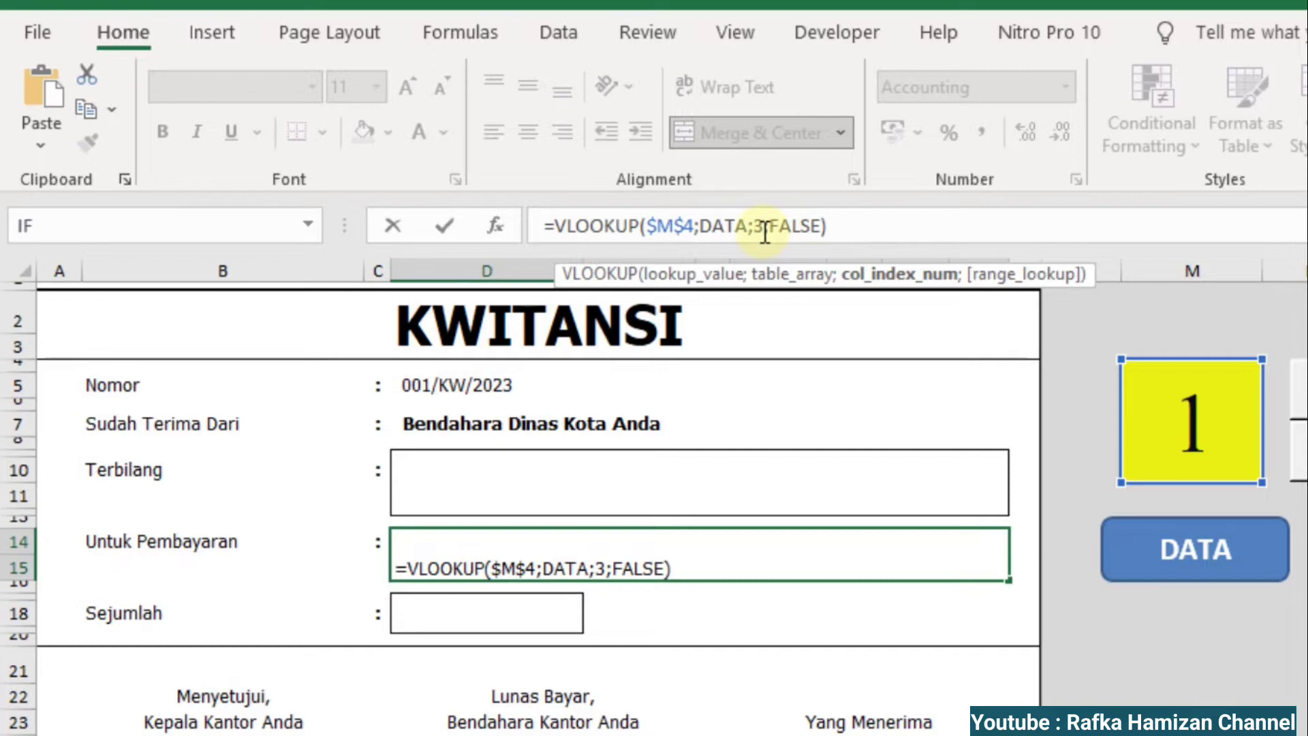
Commit the Untuk Pembayaran lookup and enter =VLOOKUP($M$4;DATA;4;FALSE) in the Sejumlah cell D18.
key(Return)
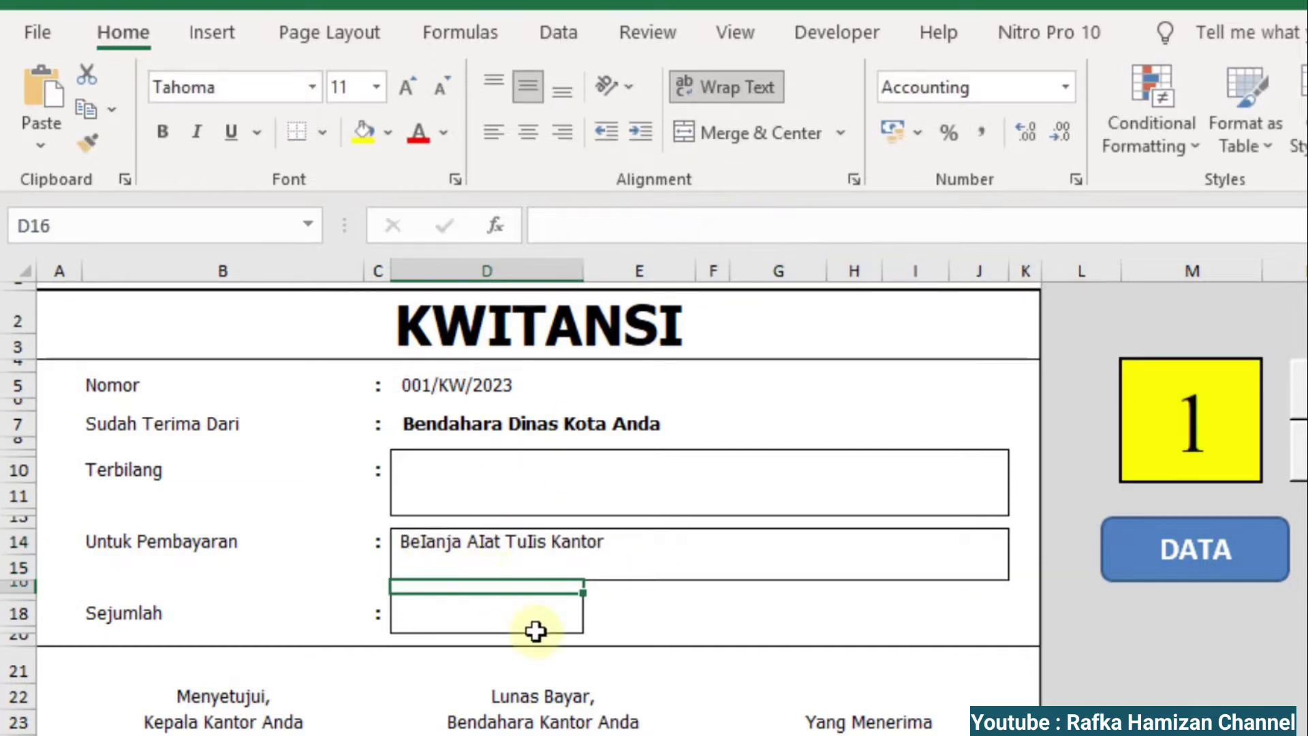
click(479, 613)
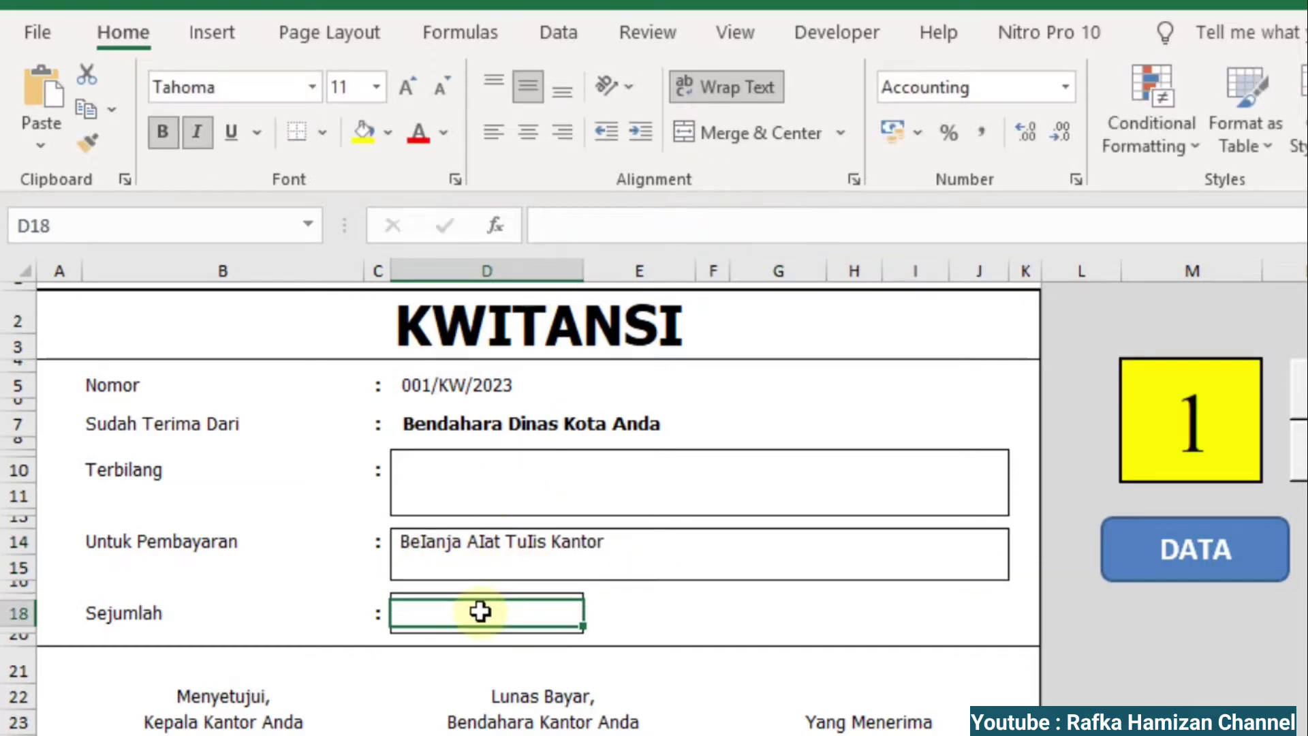
click(591, 225)
key(ctrl+v)
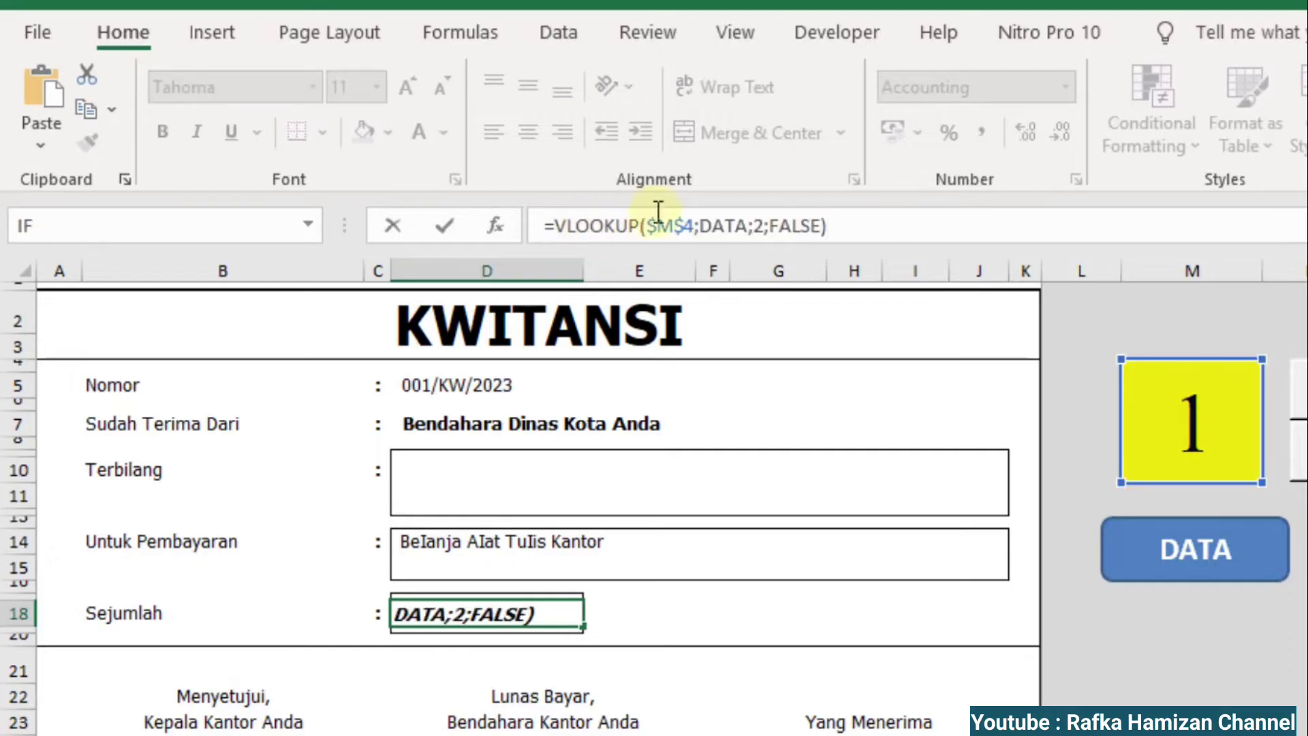
click(766, 227)
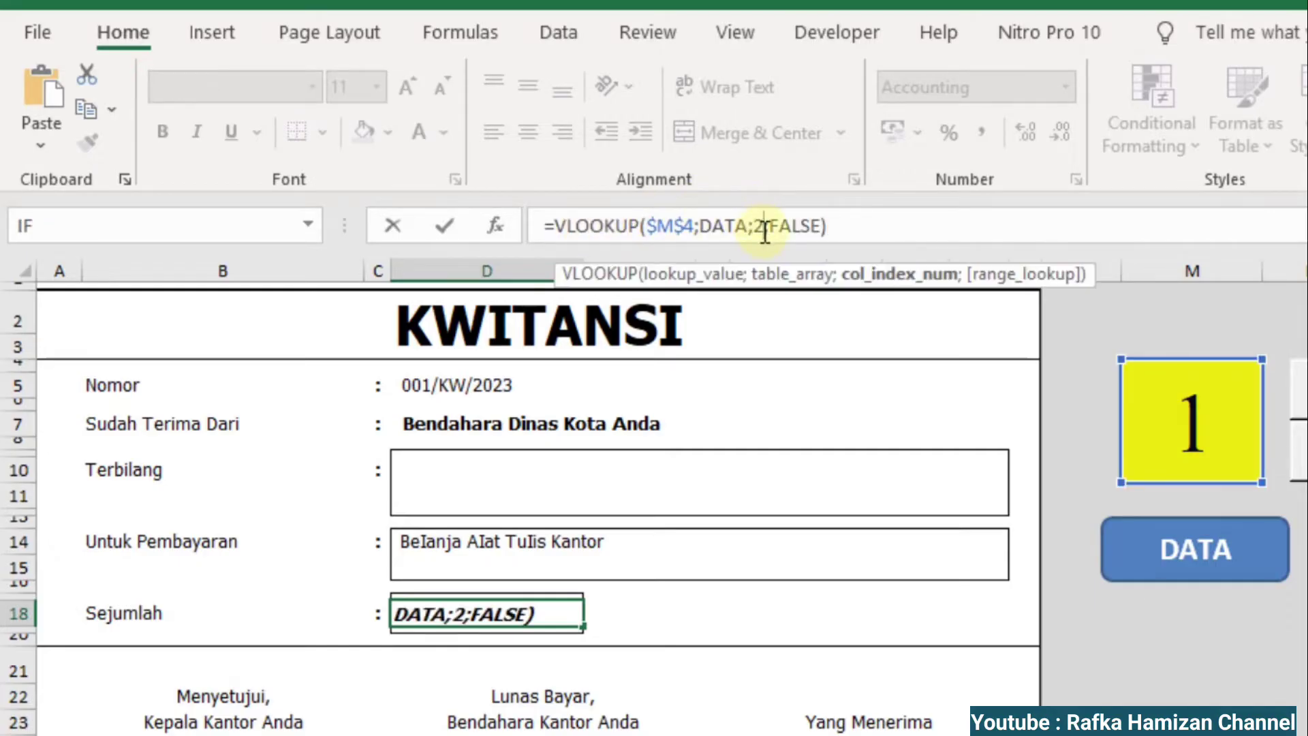
key(BackSpace)
text(4)
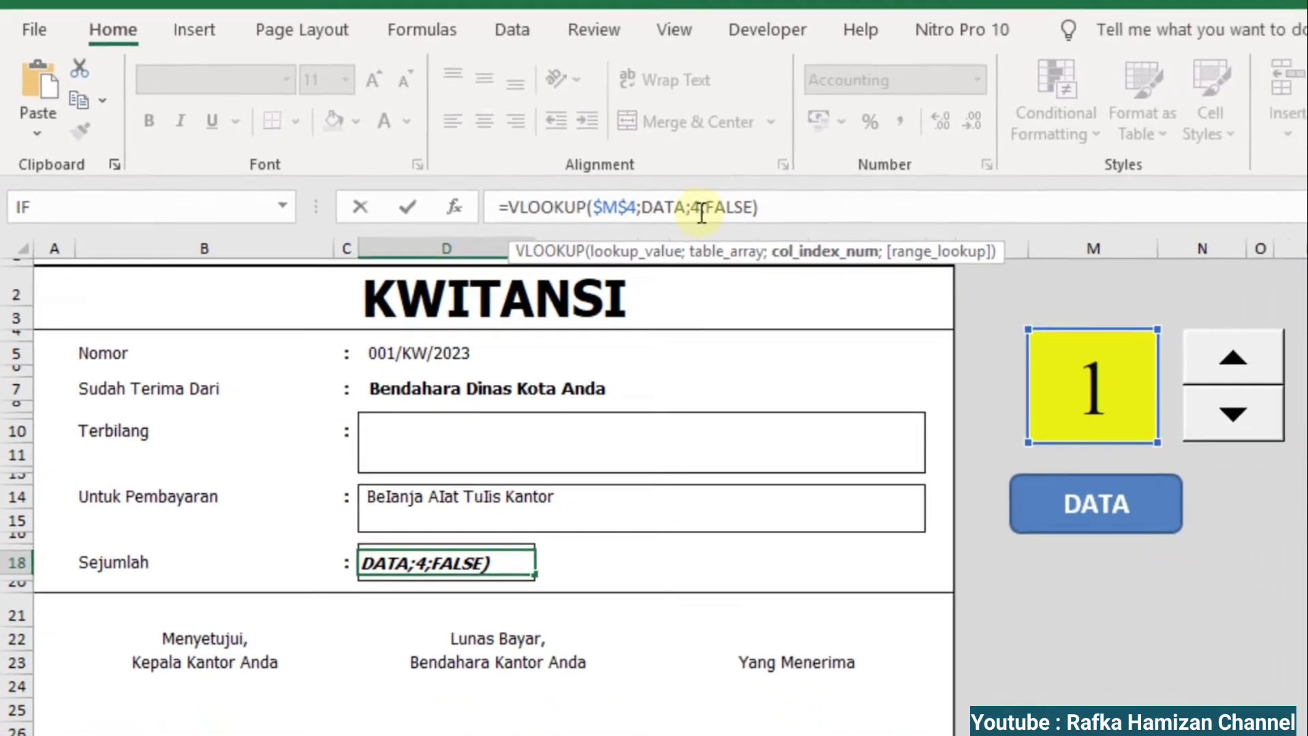
key(Return)
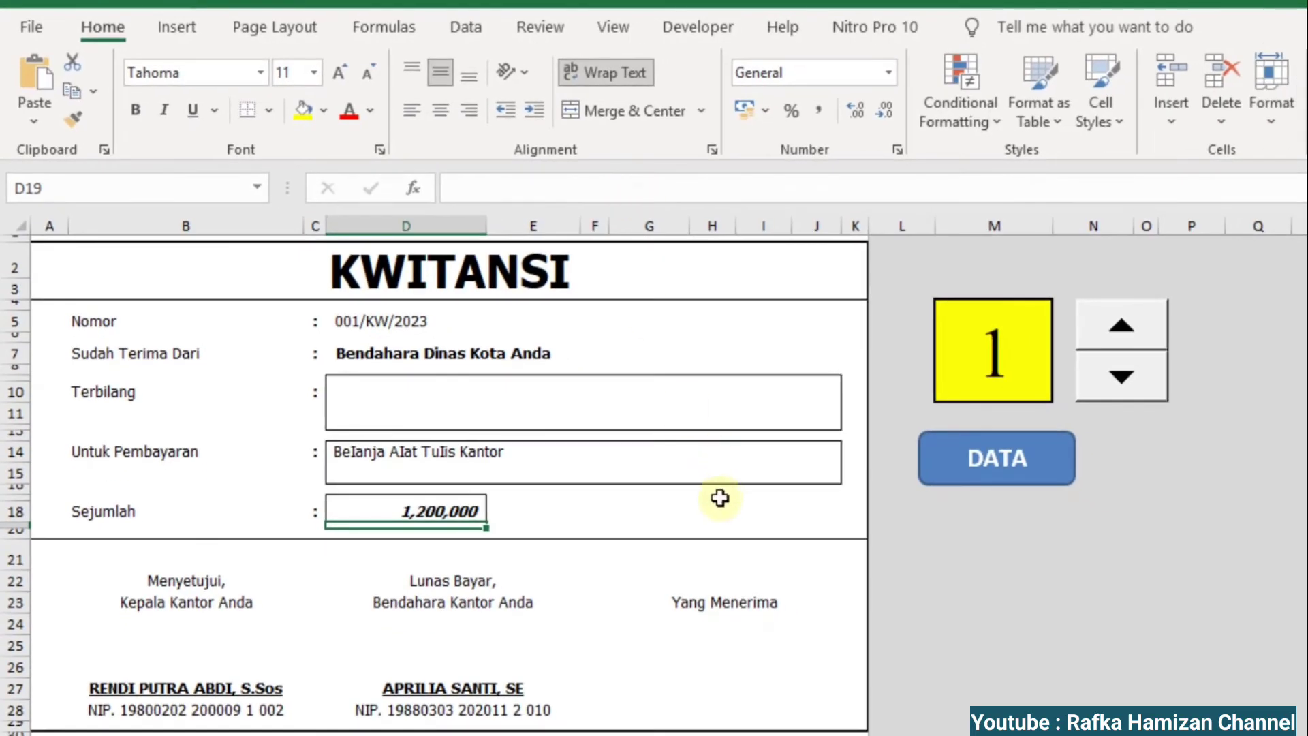
Enter =VLOOKUP($M$4;DATA;6;FALSE) in the name cell F27 under Yang Menerima and check it against the DATA sheet.
click(742, 686)
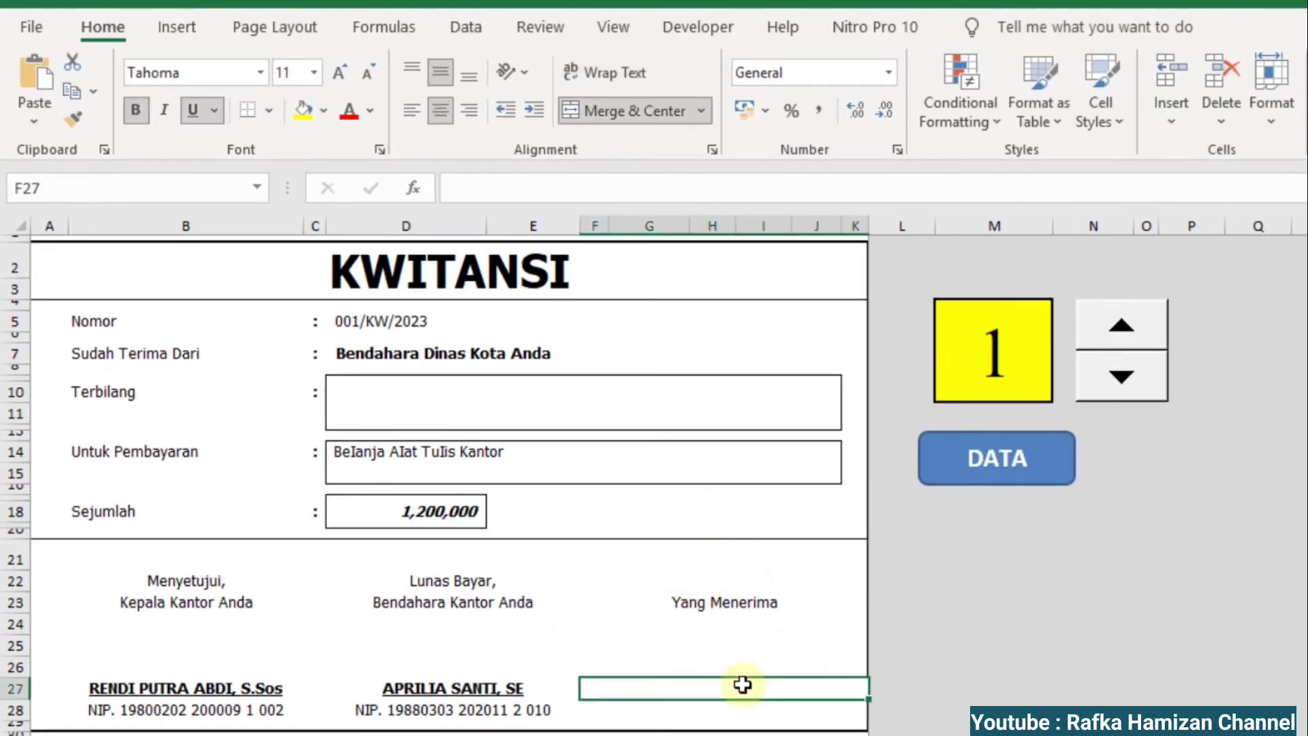
click(599, 185)
text(=VLOOKUP($M$4;DATA;2;FALSE))
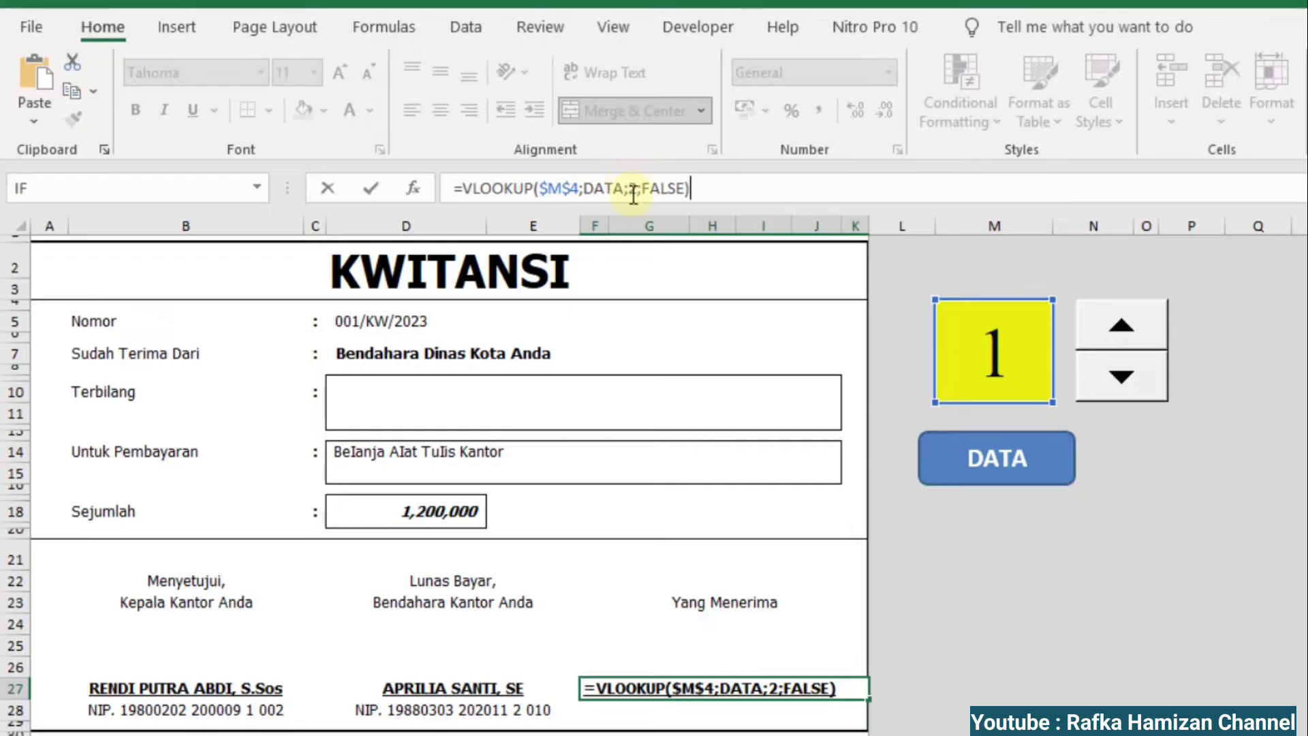
click(631, 188)
key(Delete)
text(6)
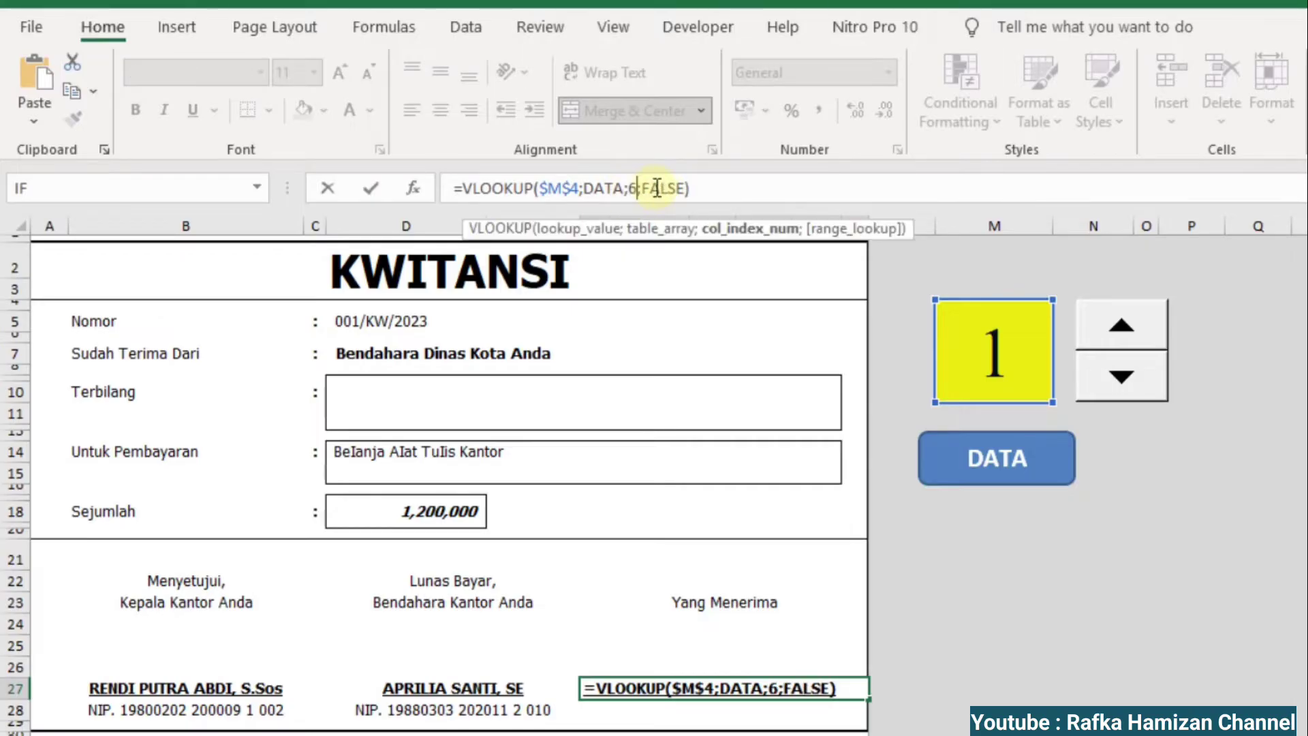
key(Return)
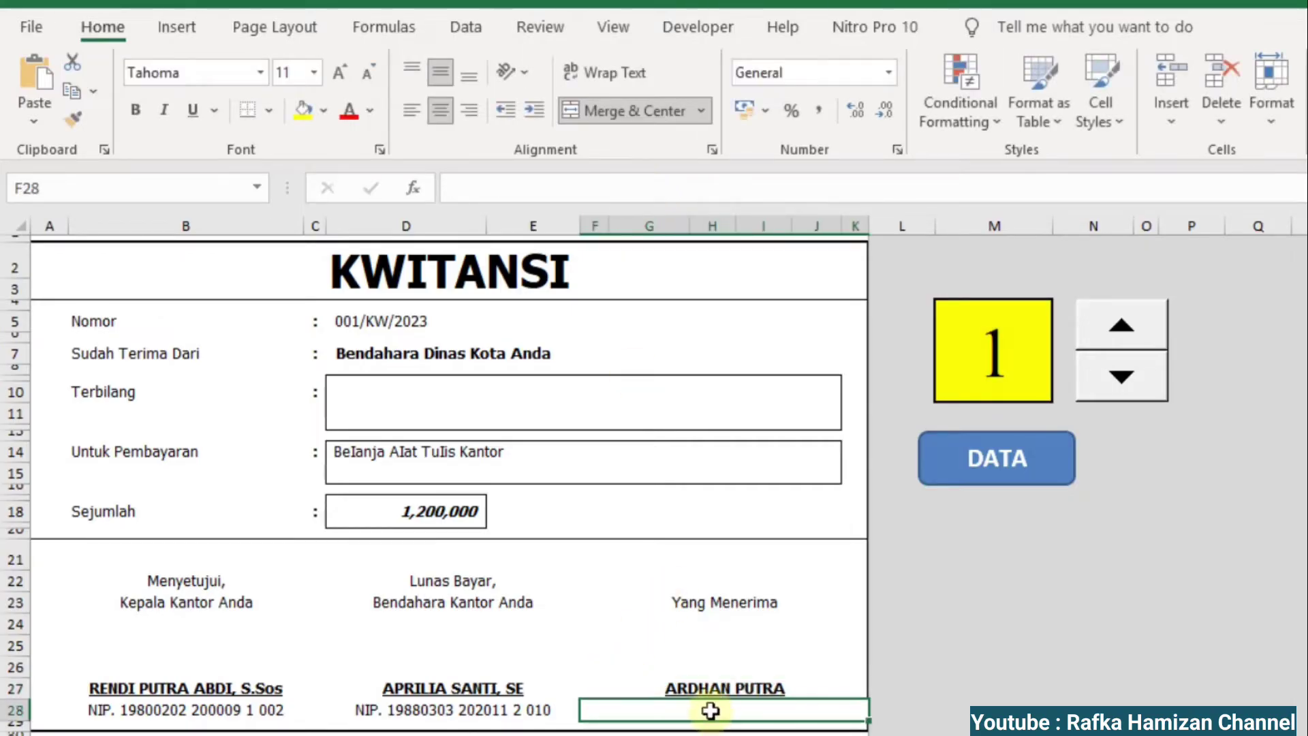
click(991, 470)
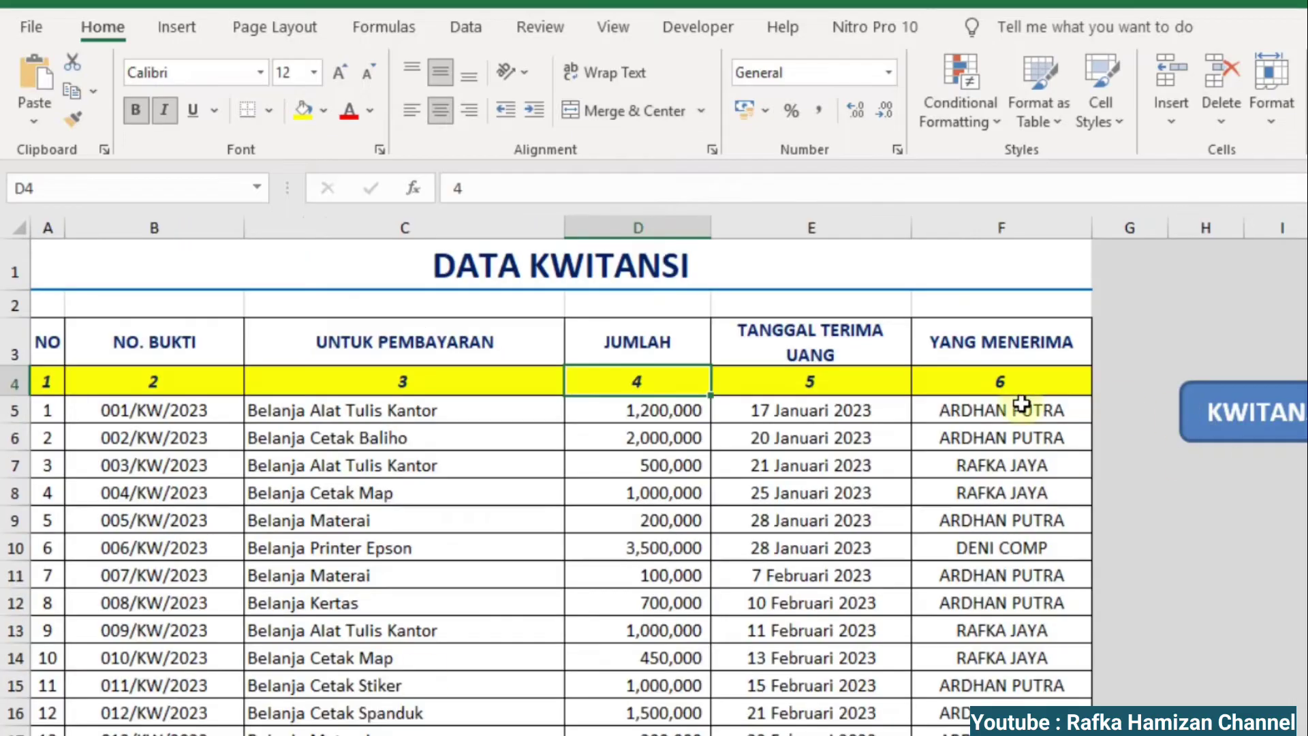
click(1281, 412)
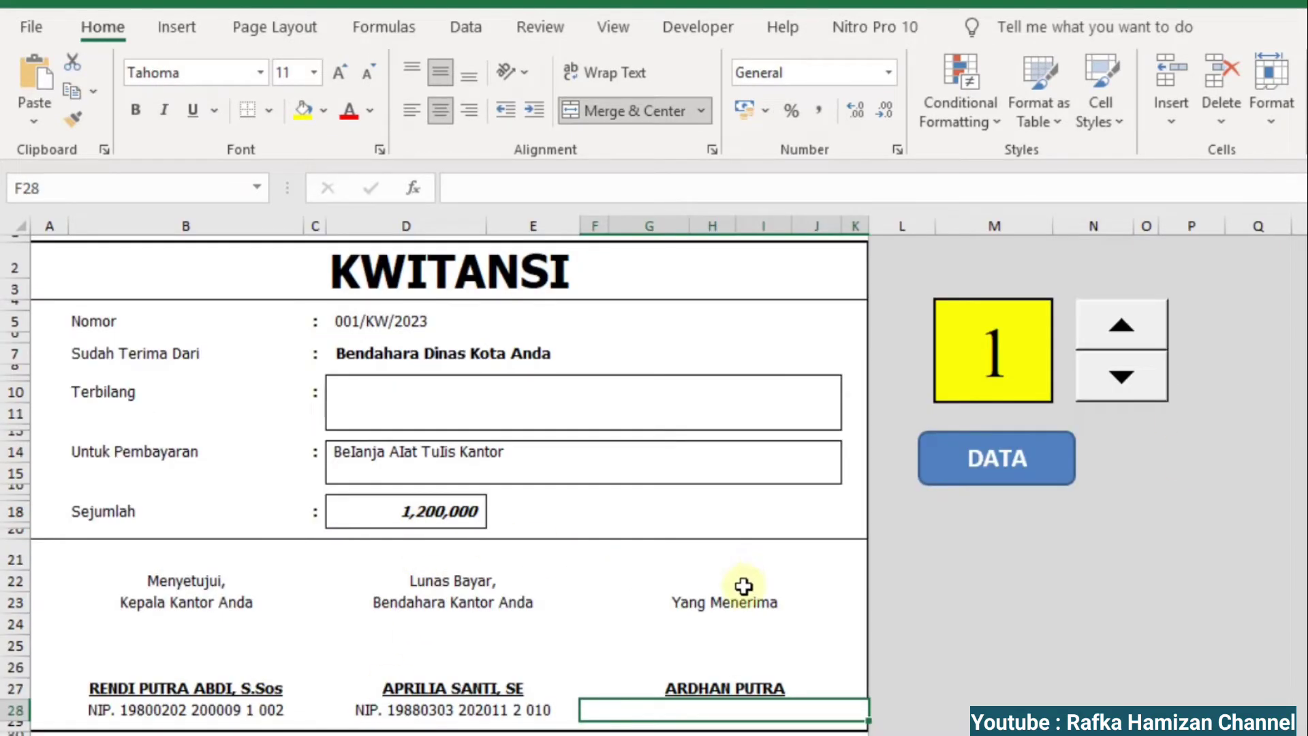
Begin the place-and-date formula in F21 above Yang Menerima with the text ="Kota Anda, "&.
click(735, 567)
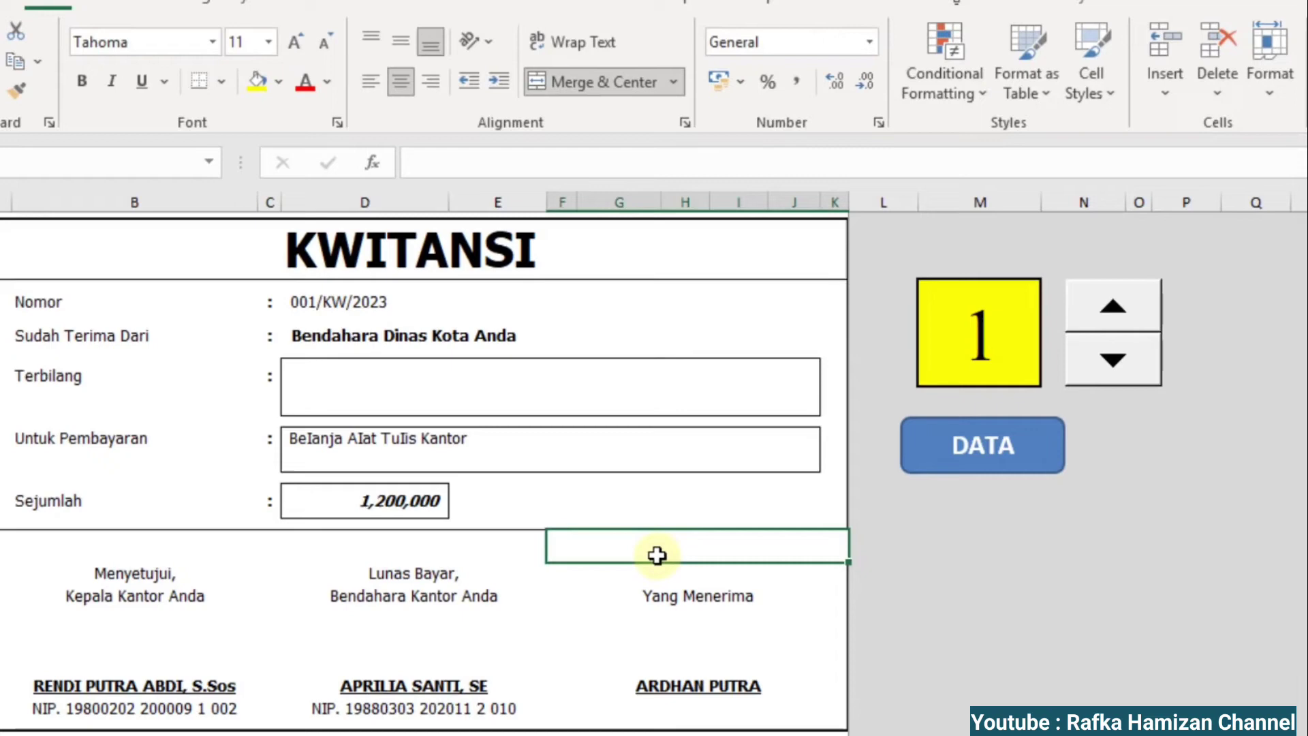
text(=)
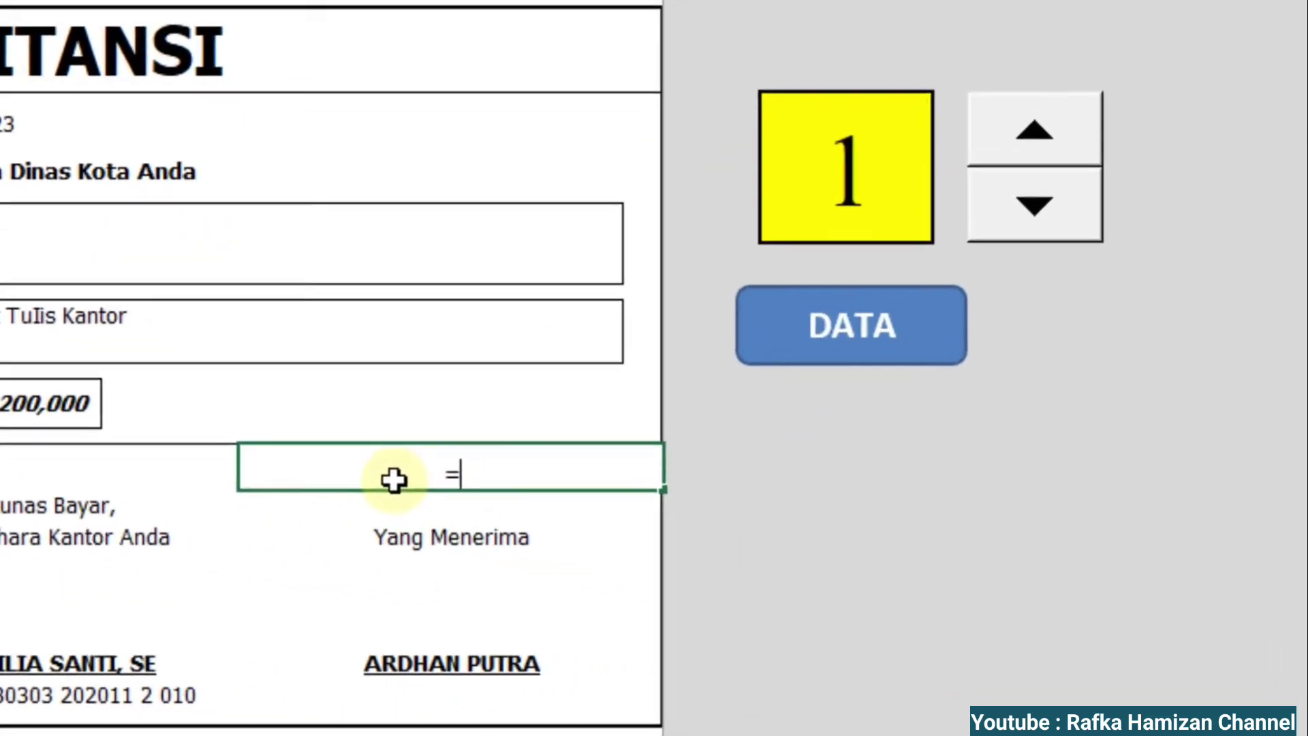
text(")
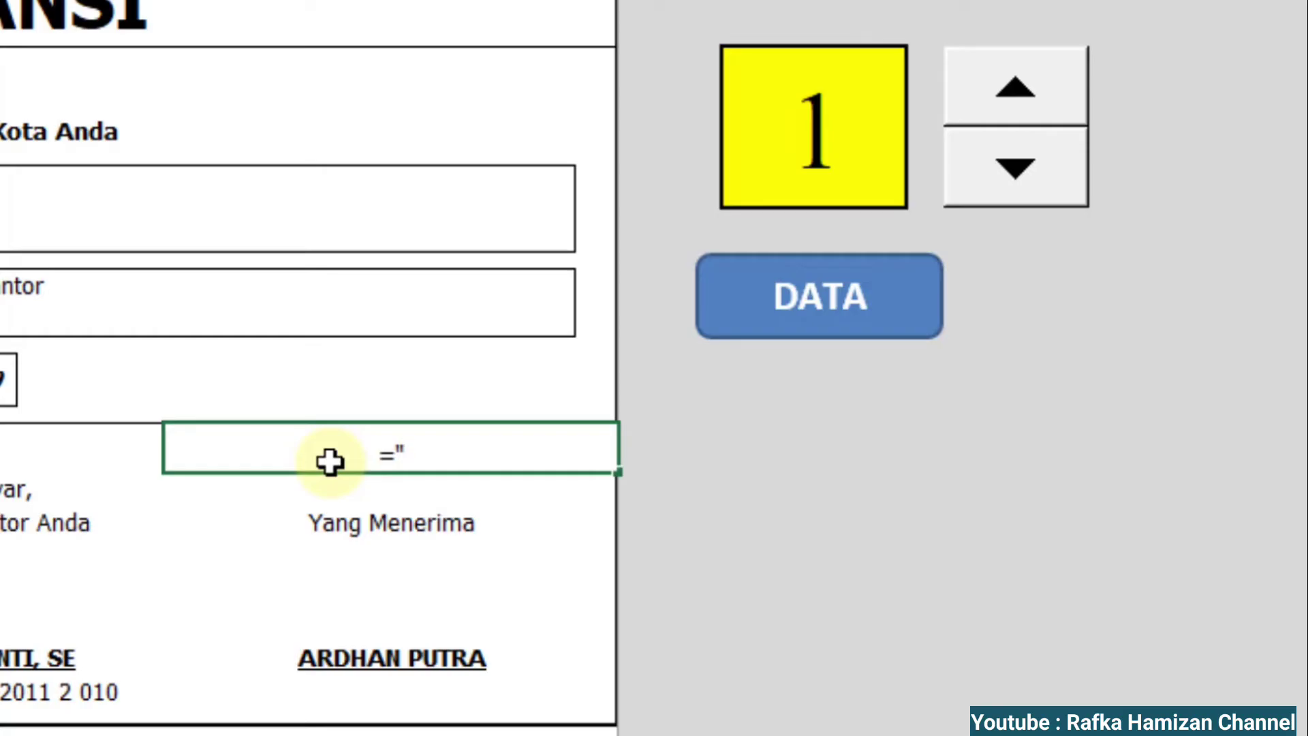
text(k)
key(BackSpace)
text(Kota )
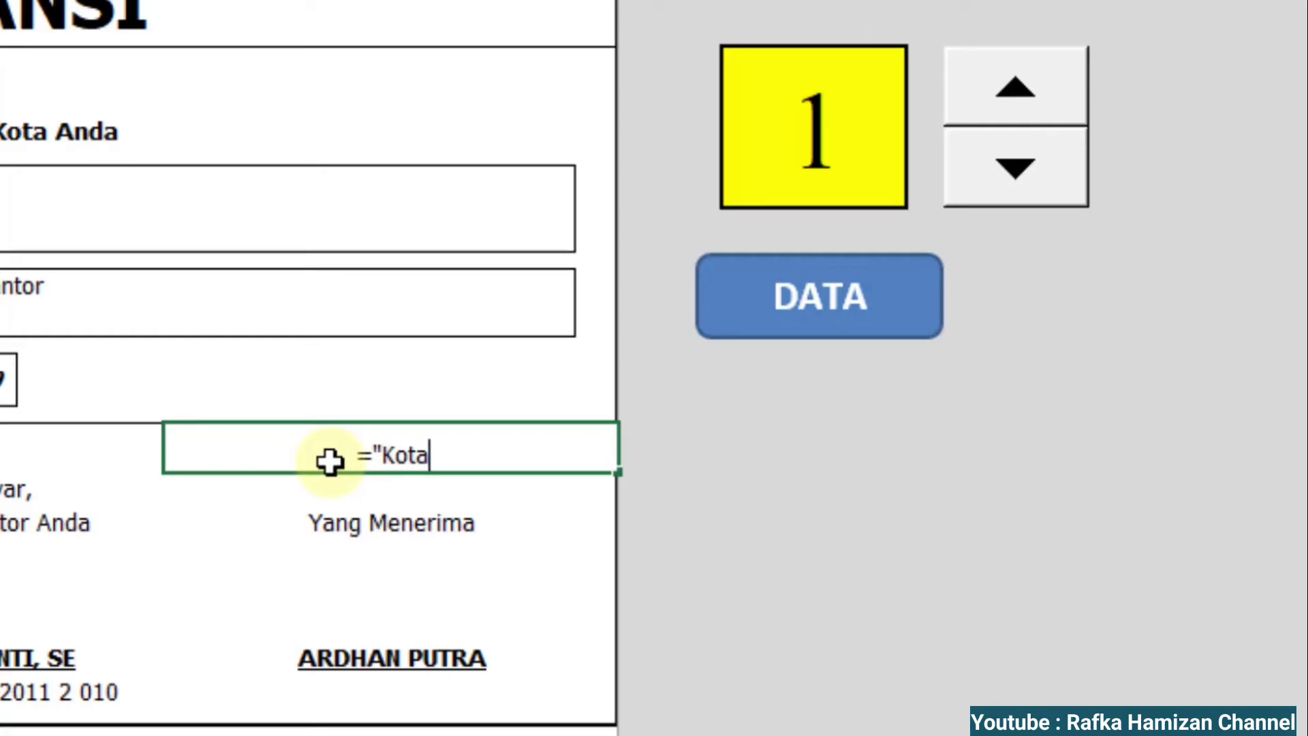
text(An)
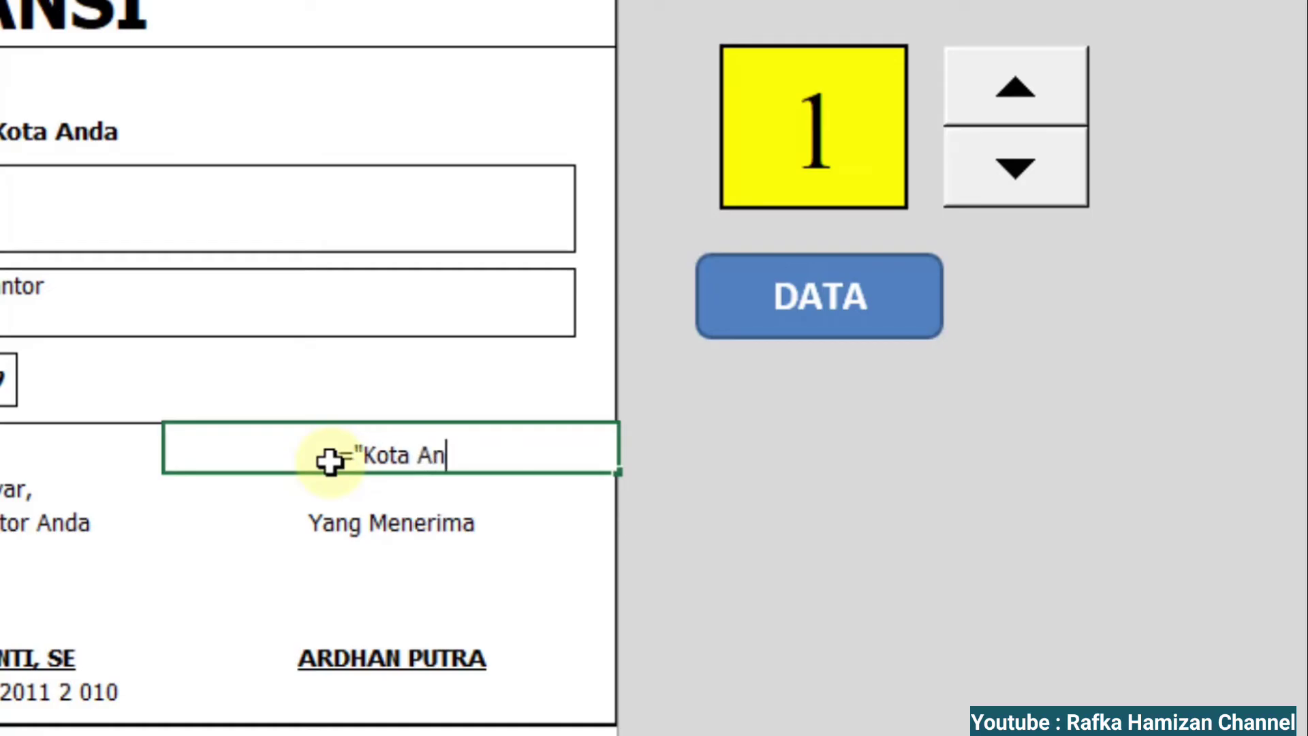
text(da,)
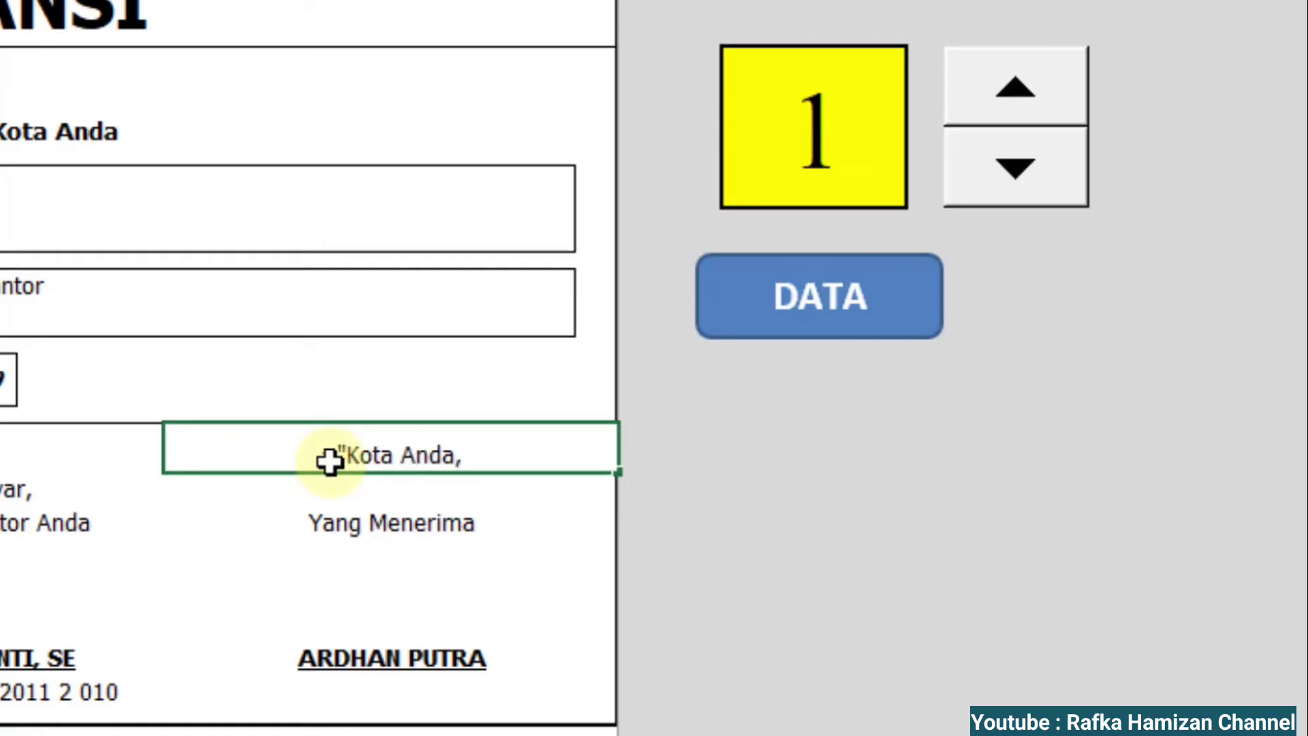
text( ")
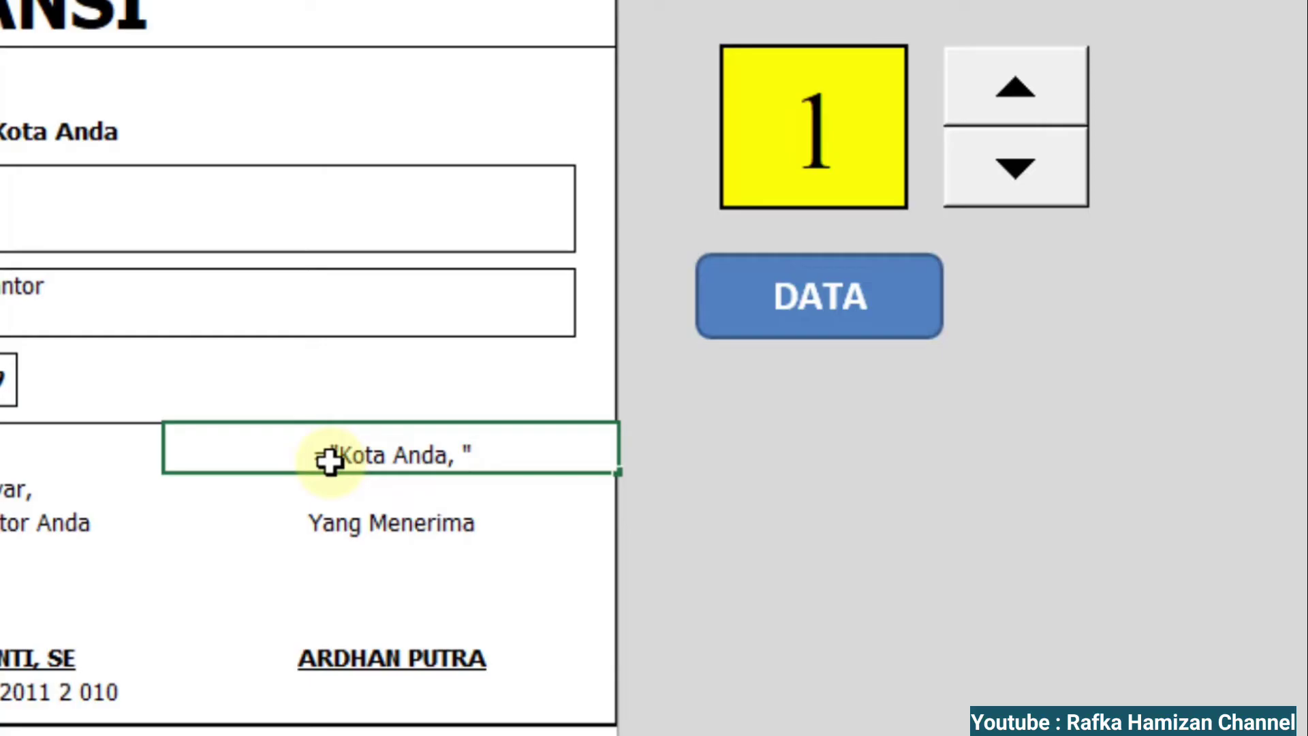
text($)
key(BackSpace)
text(&)
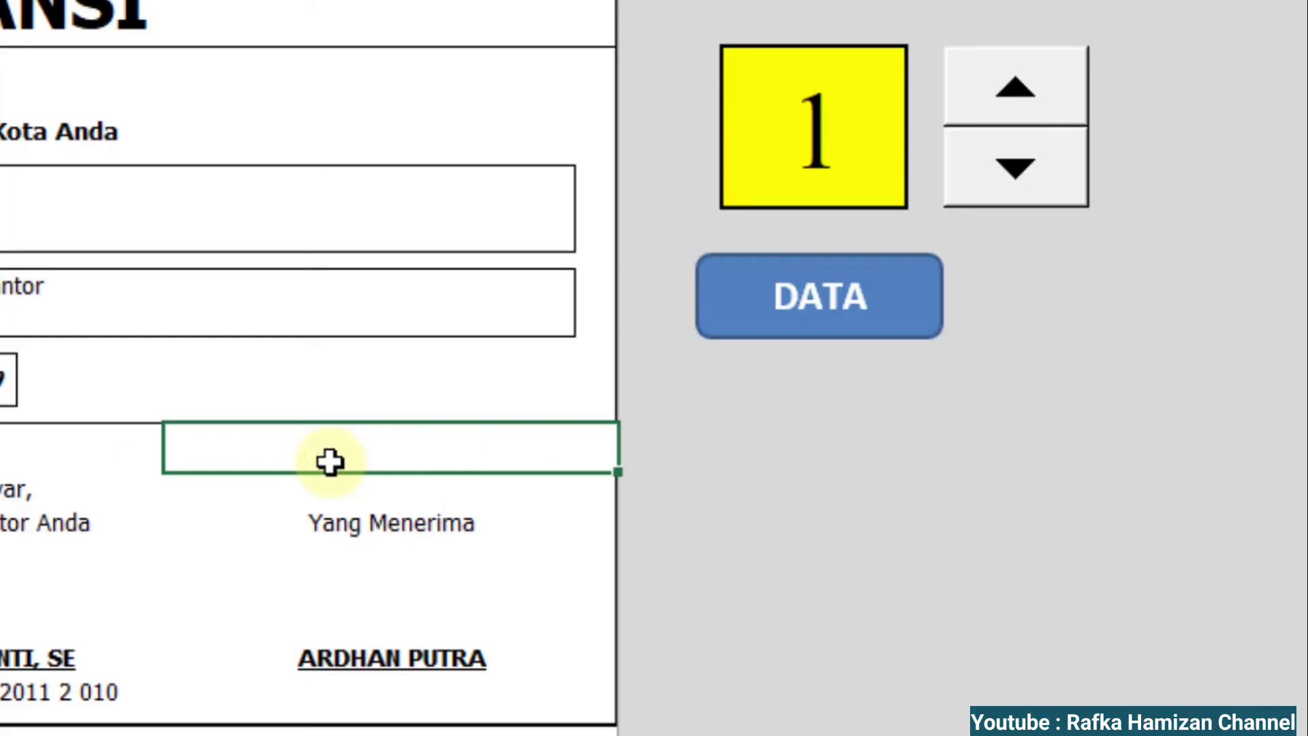
Complete the F21 formula with VLOOKUP($M$4;DATA;5;FALSE), accept the formula correction, and compare the date with the DATA sheet.
text(=VLOOKUP($M$4;DATA;2;FALSE))
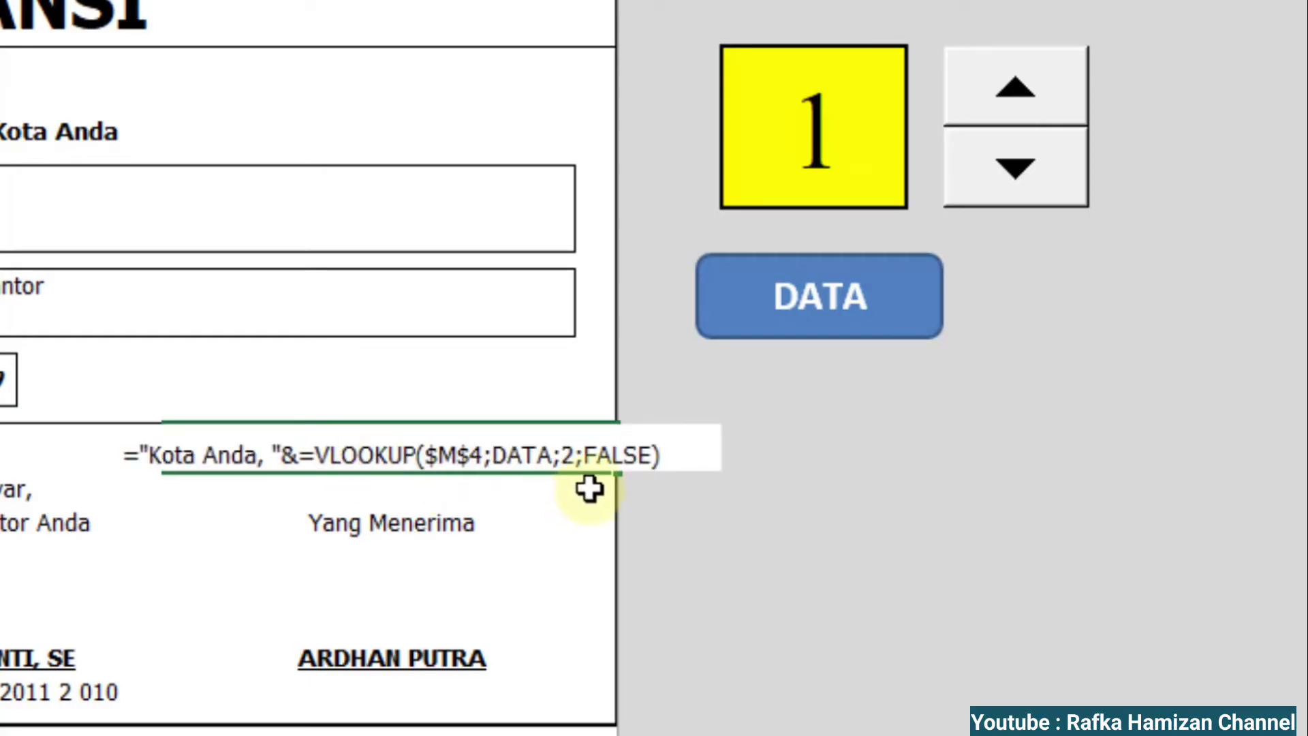
click(577, 454)
key(BackSpace)
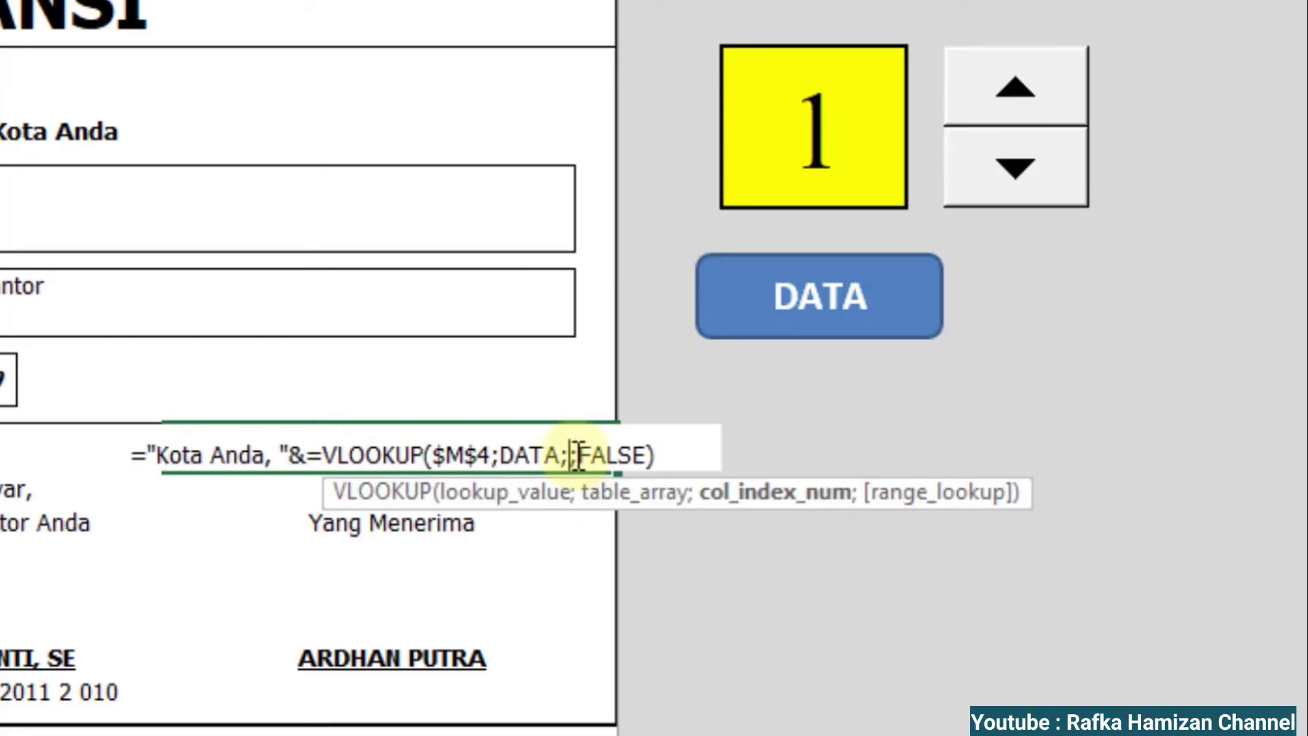
text(5)
key(Return)
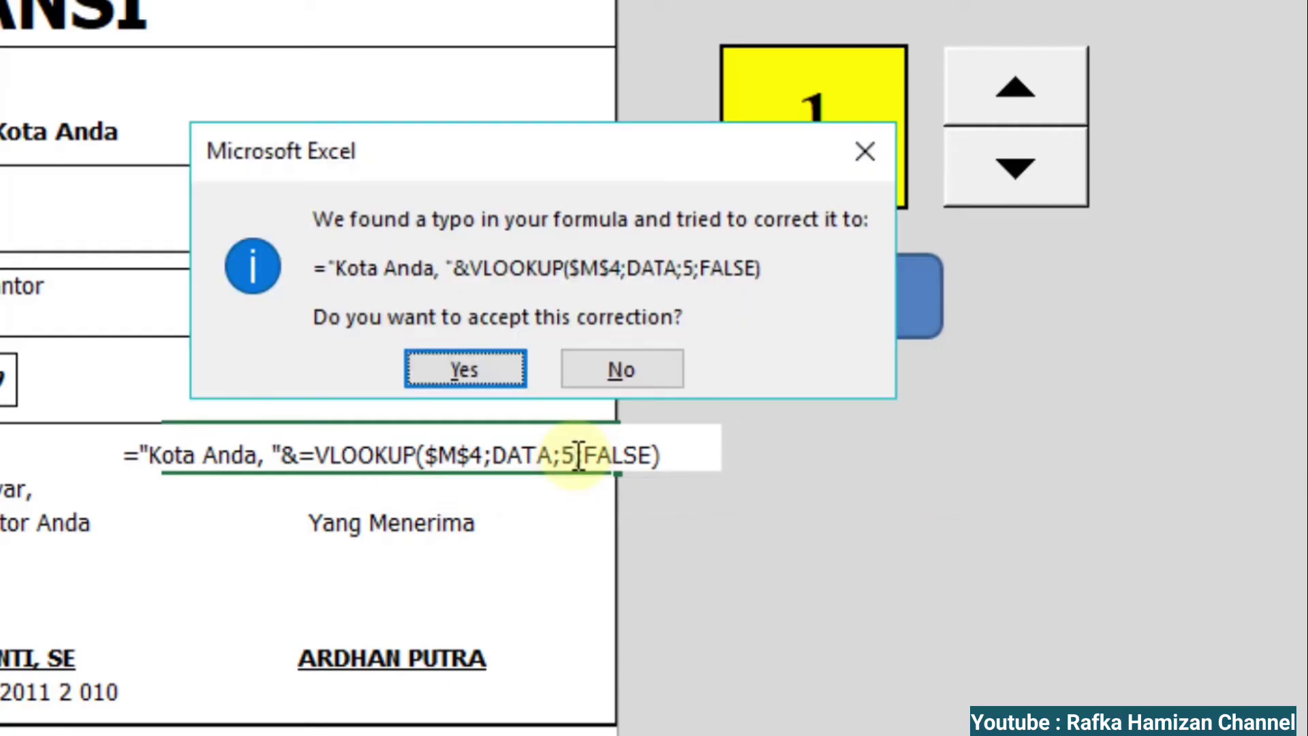
key(Return)
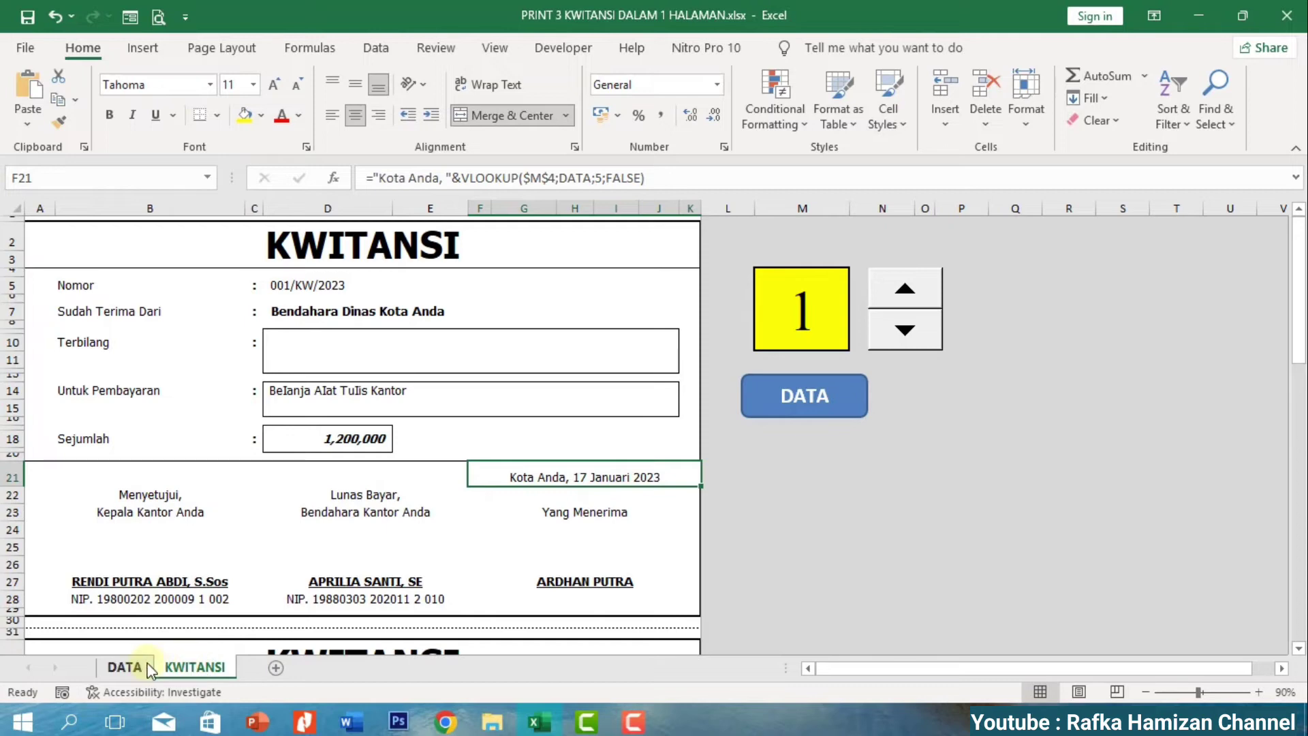
click(123, 667)
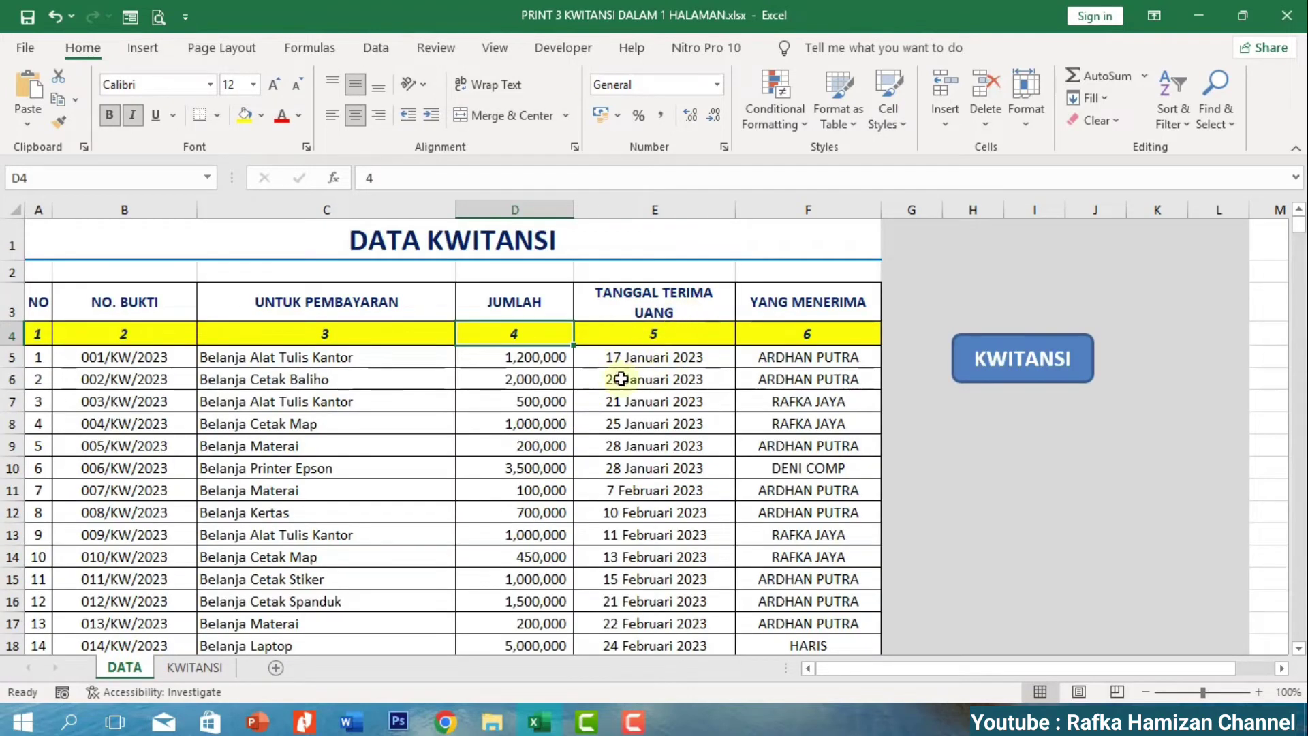
click(179, 668)
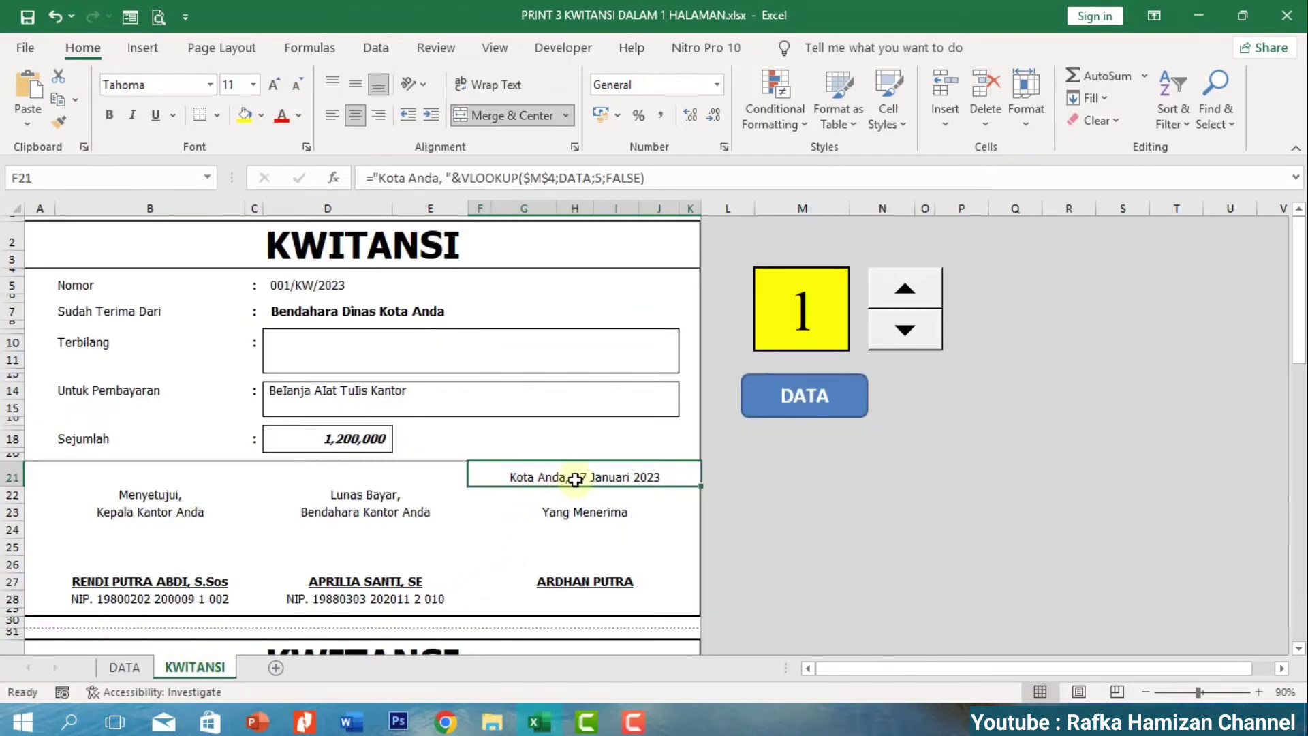
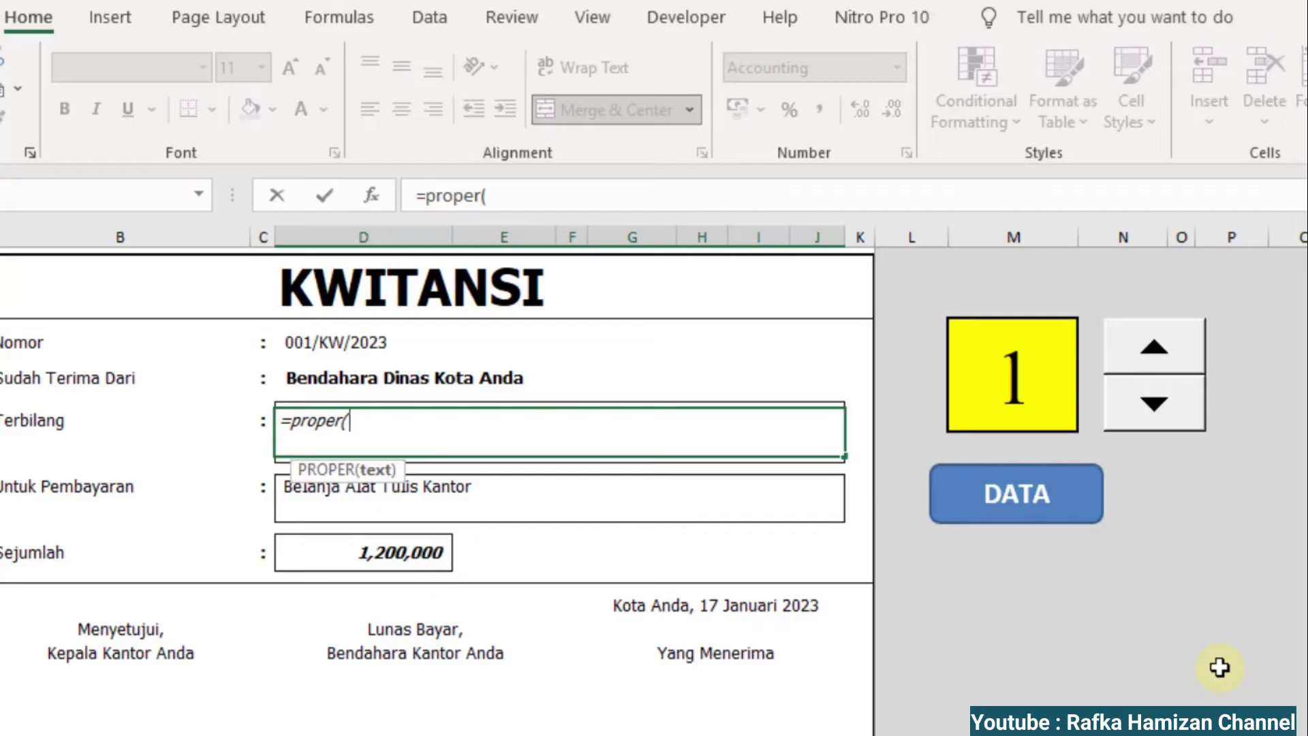
Complete the Terbilang formula in D10 as =PROPER(terbilang(D18)&" Rupiah").
text(terbilang)
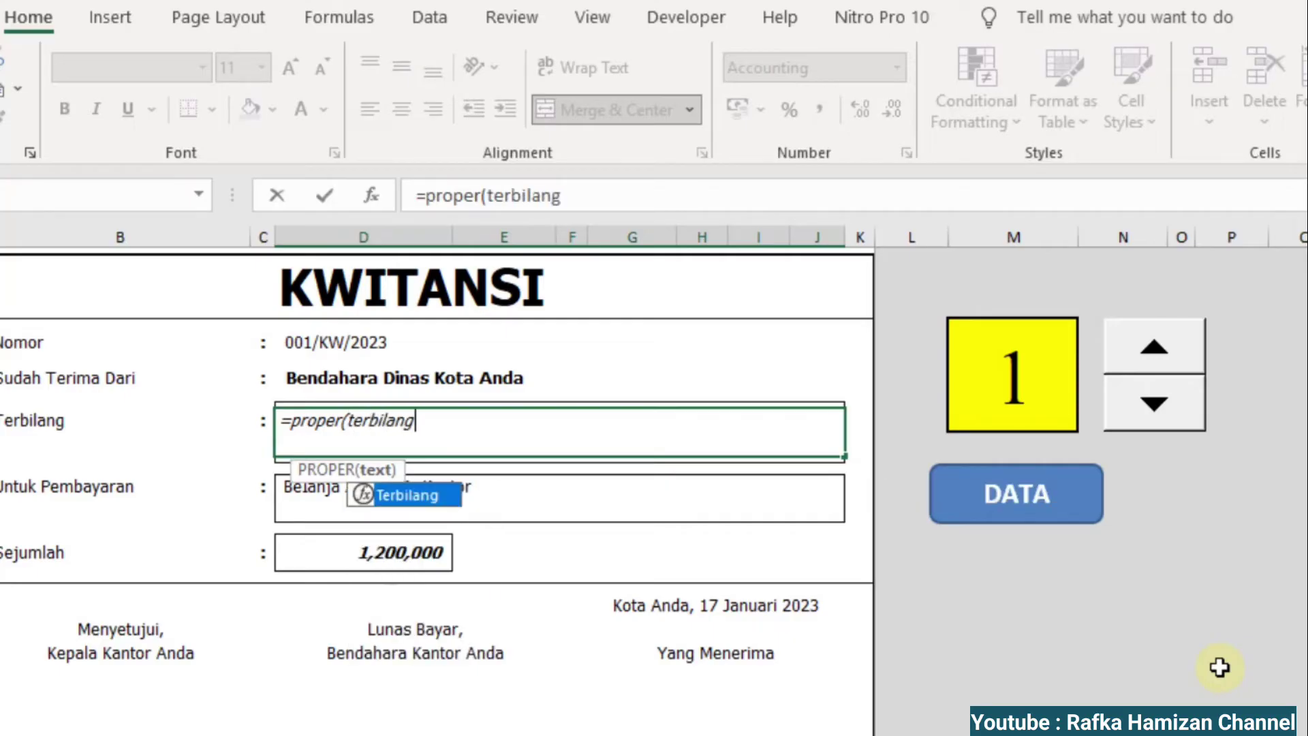
text(()
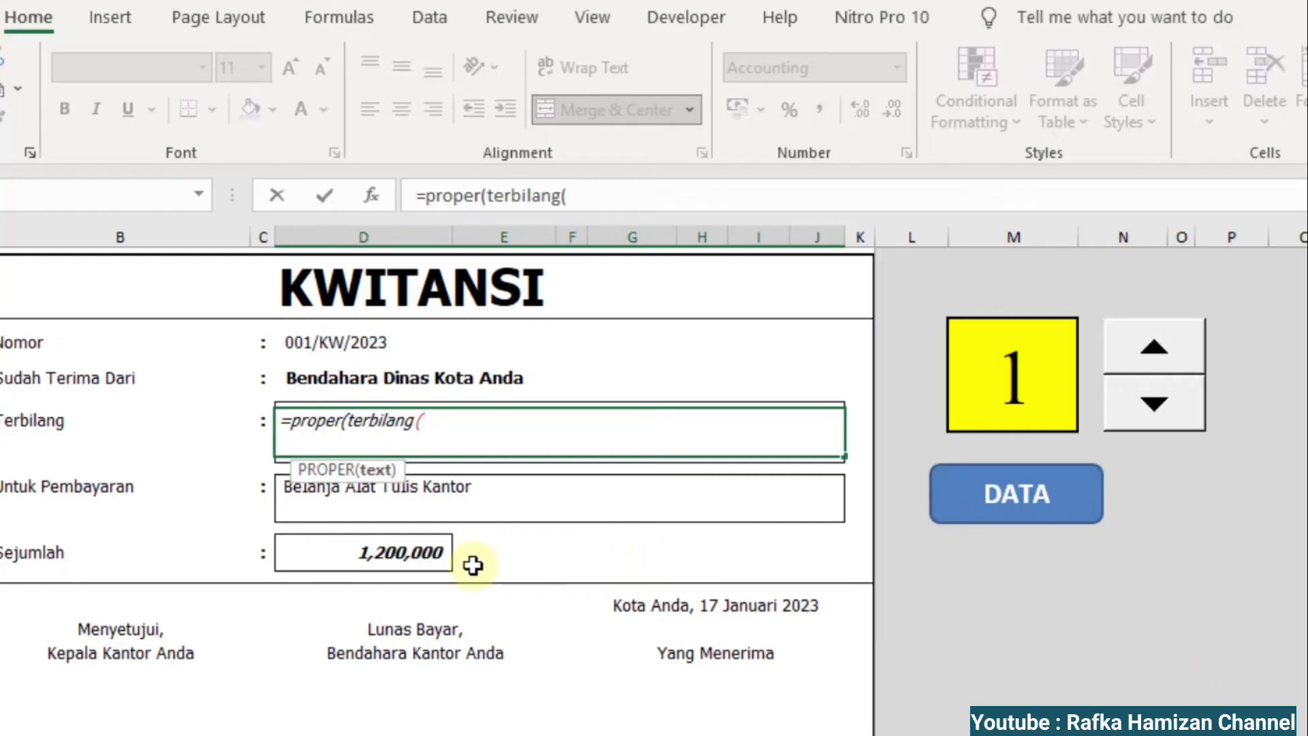
click(380, 554)
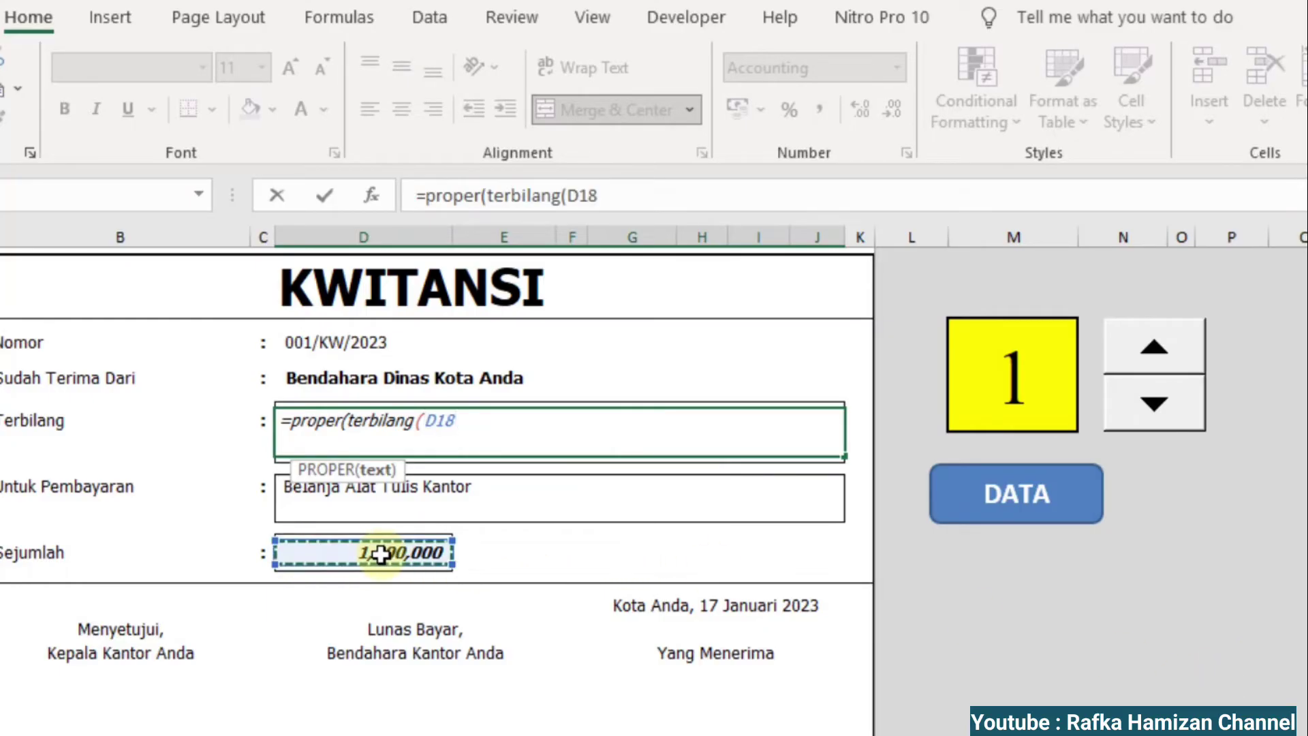
text()&" Rupiah)
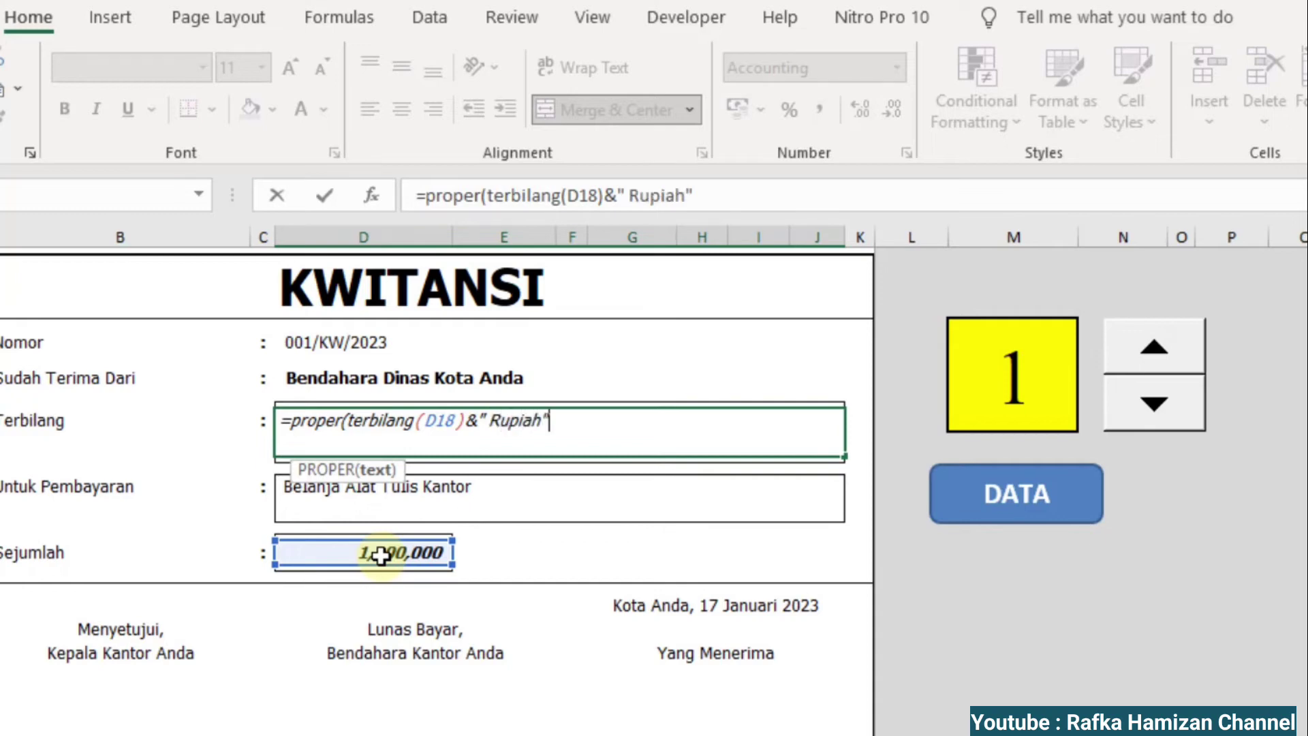
text())
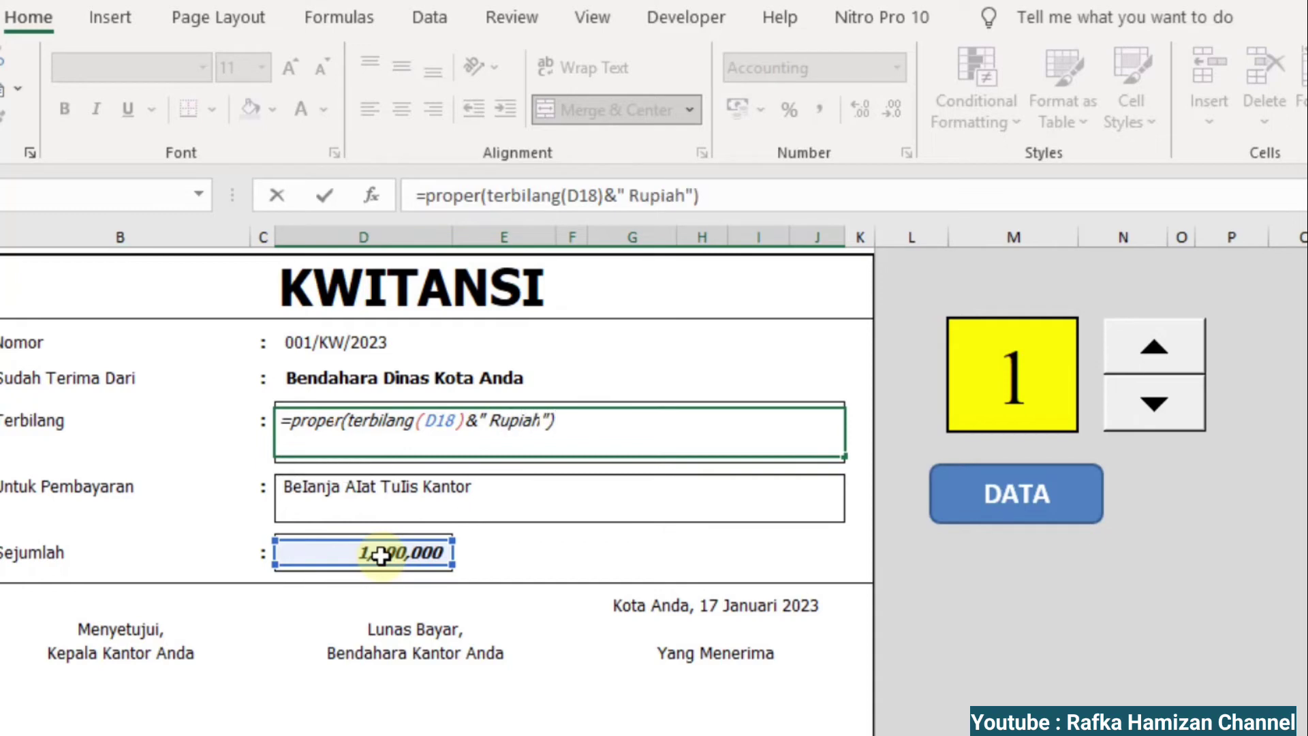
key(ctrl+Return)
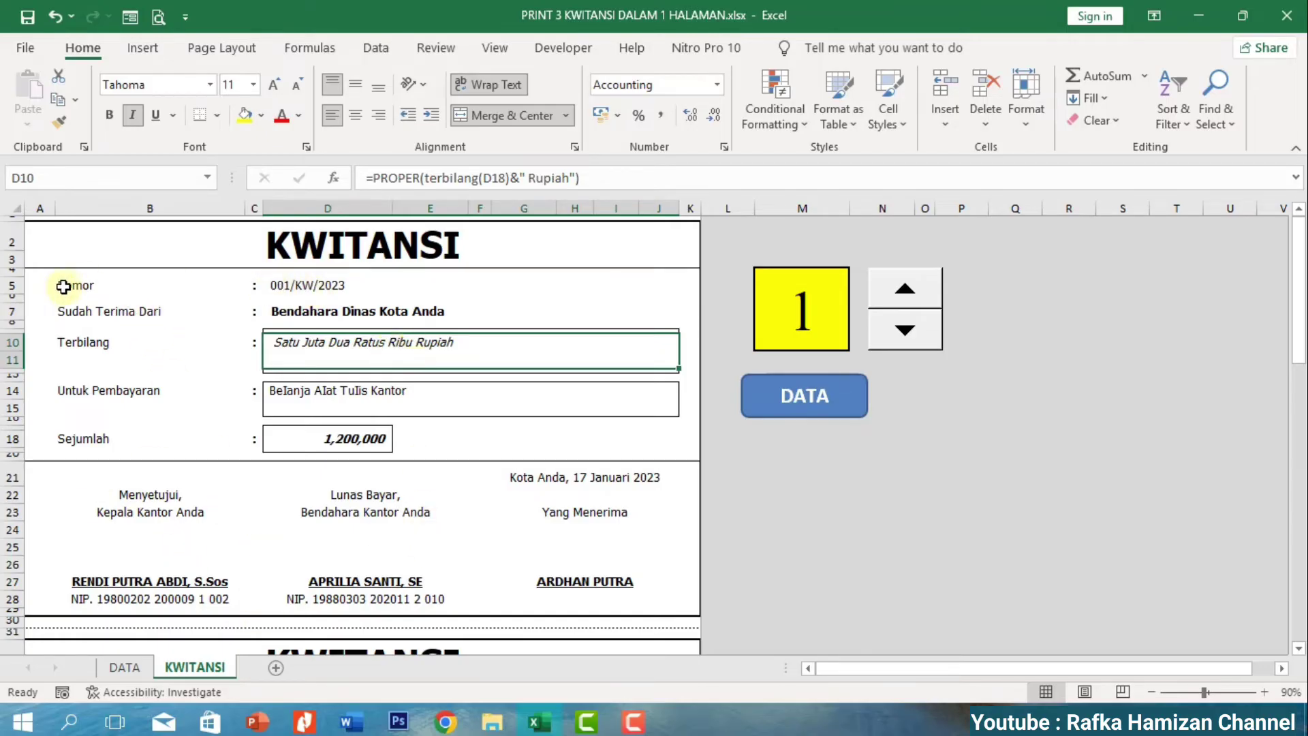
Copy the first receipt's filled contents from B5 through row 28 and paste them into the second and third receipts at B35 and B65.
drag(64, 286, 488, 606)
click(58, 99)
scroll(105, 409, down, 10)
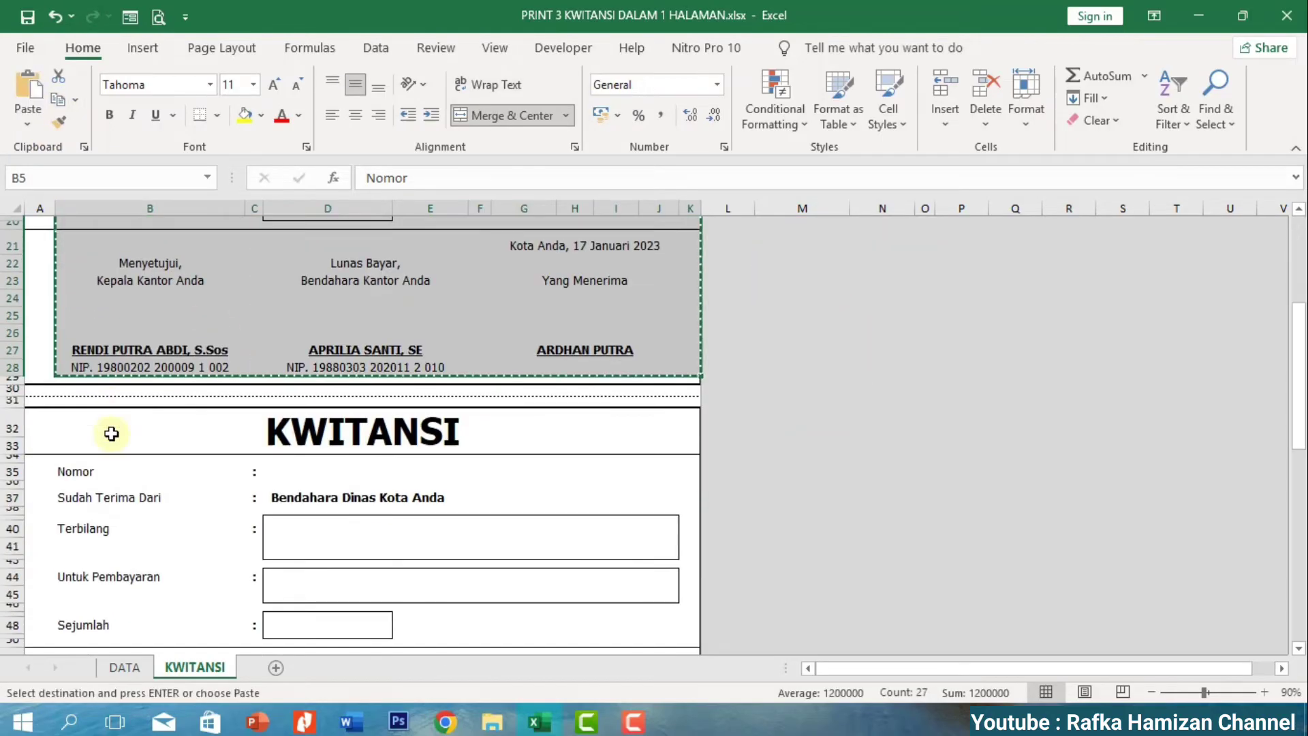
click(75, 298)
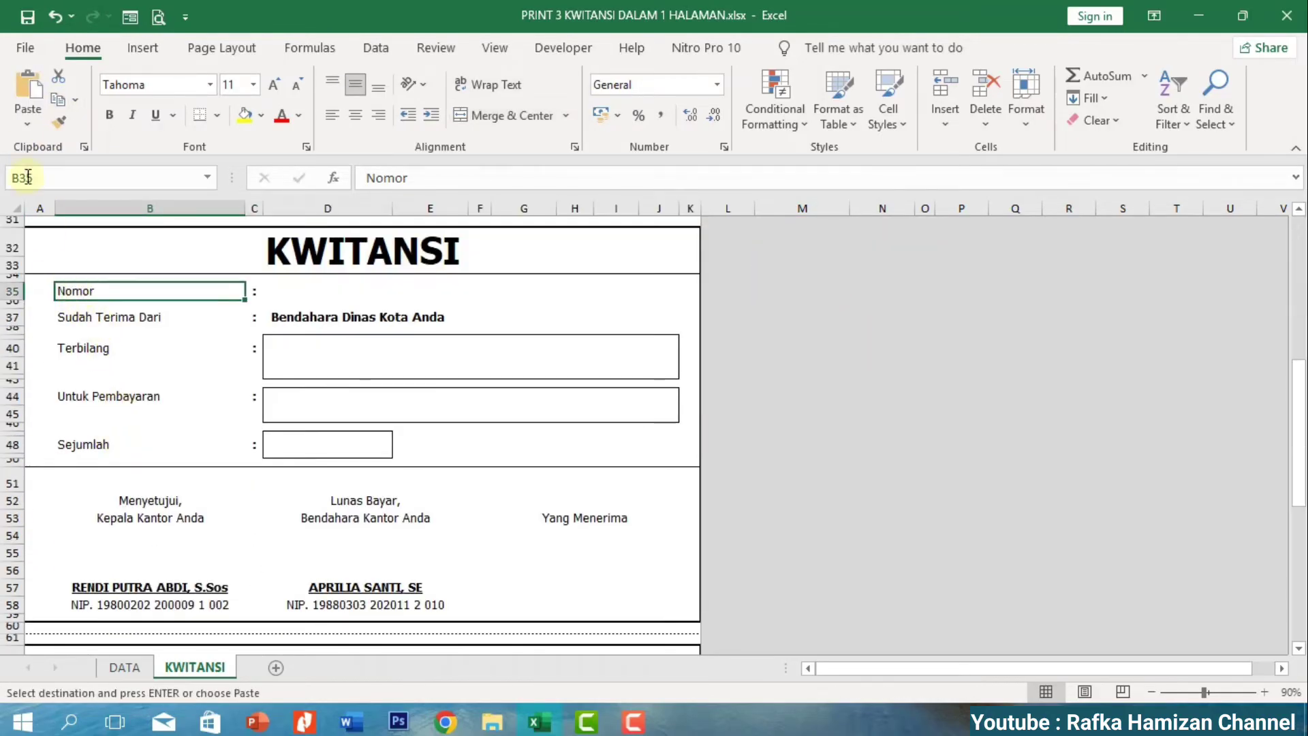
click(28, 89)
scroll(83, 471, down, 10)
click(83, 471)
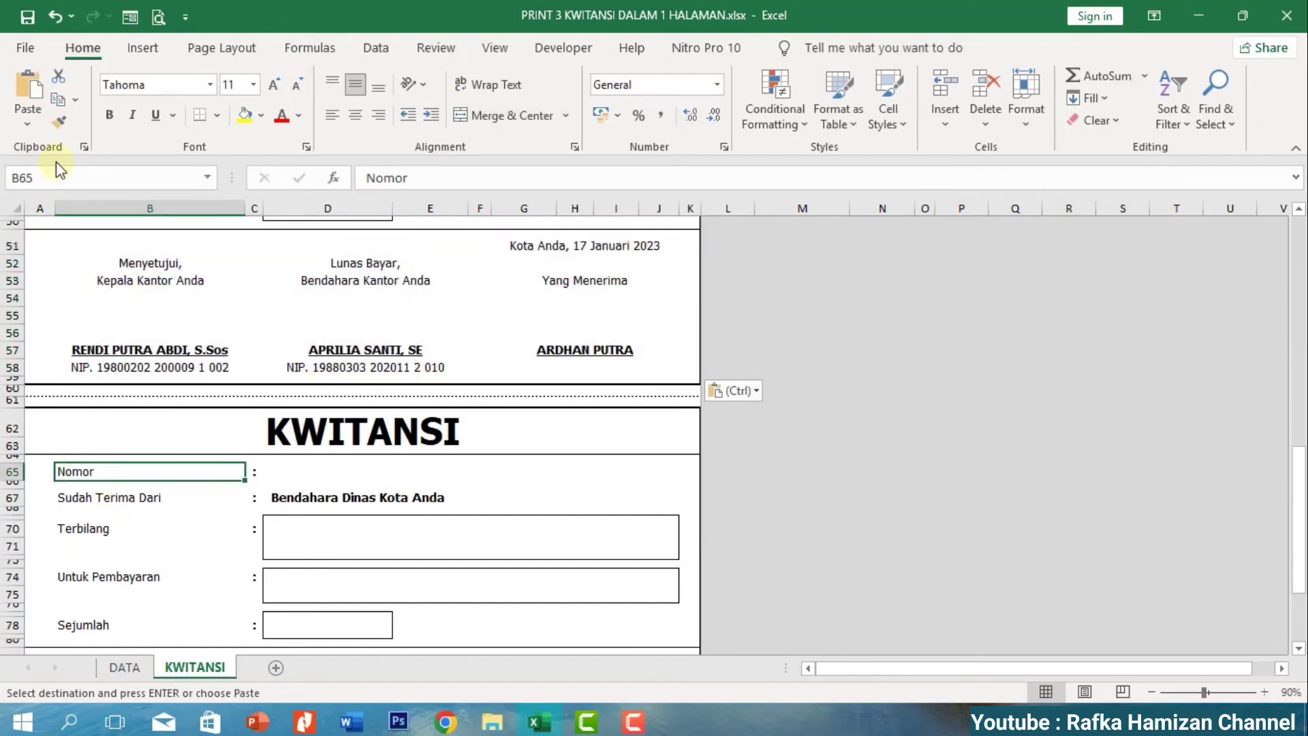
click(28, 89)
scroll(346, 414, up, 8)
key(Escape)
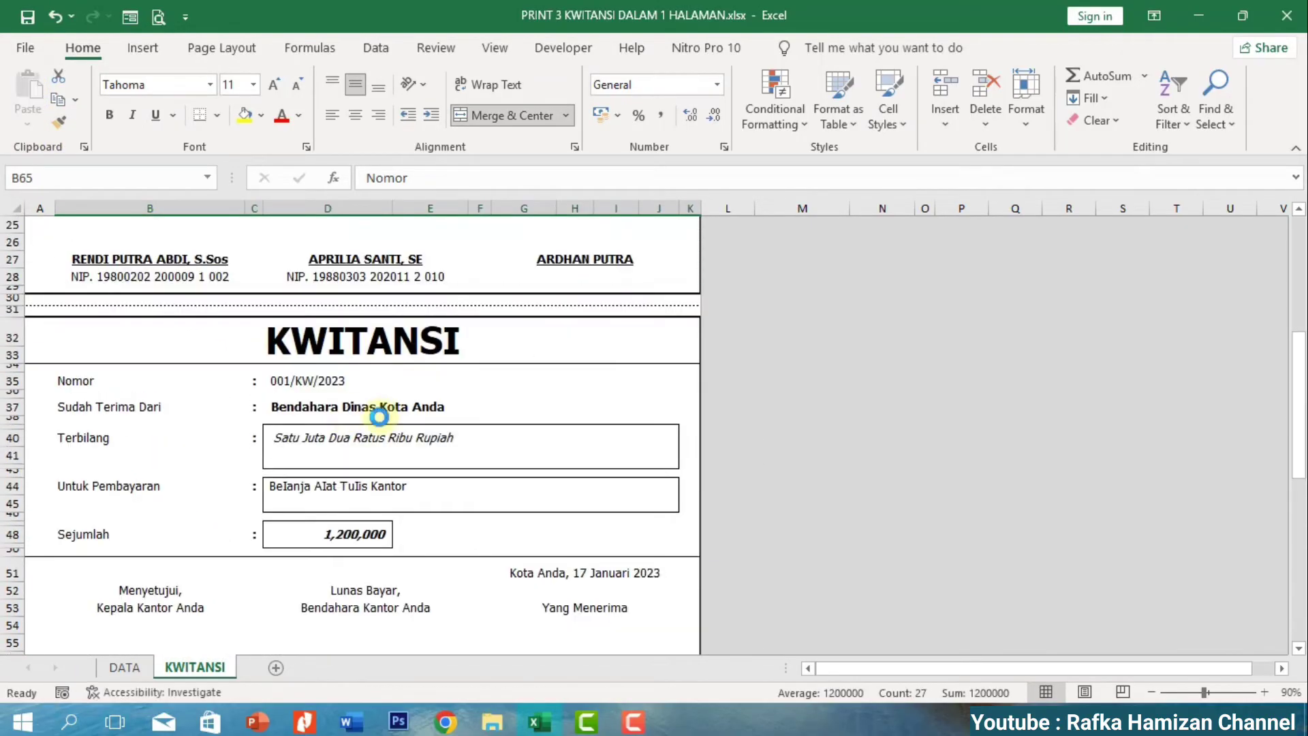
Change the second receipt's Nomor formula in D35 to =VLOOKUP($M$4+1;DATA;2;FALSE).
click(304, 379)
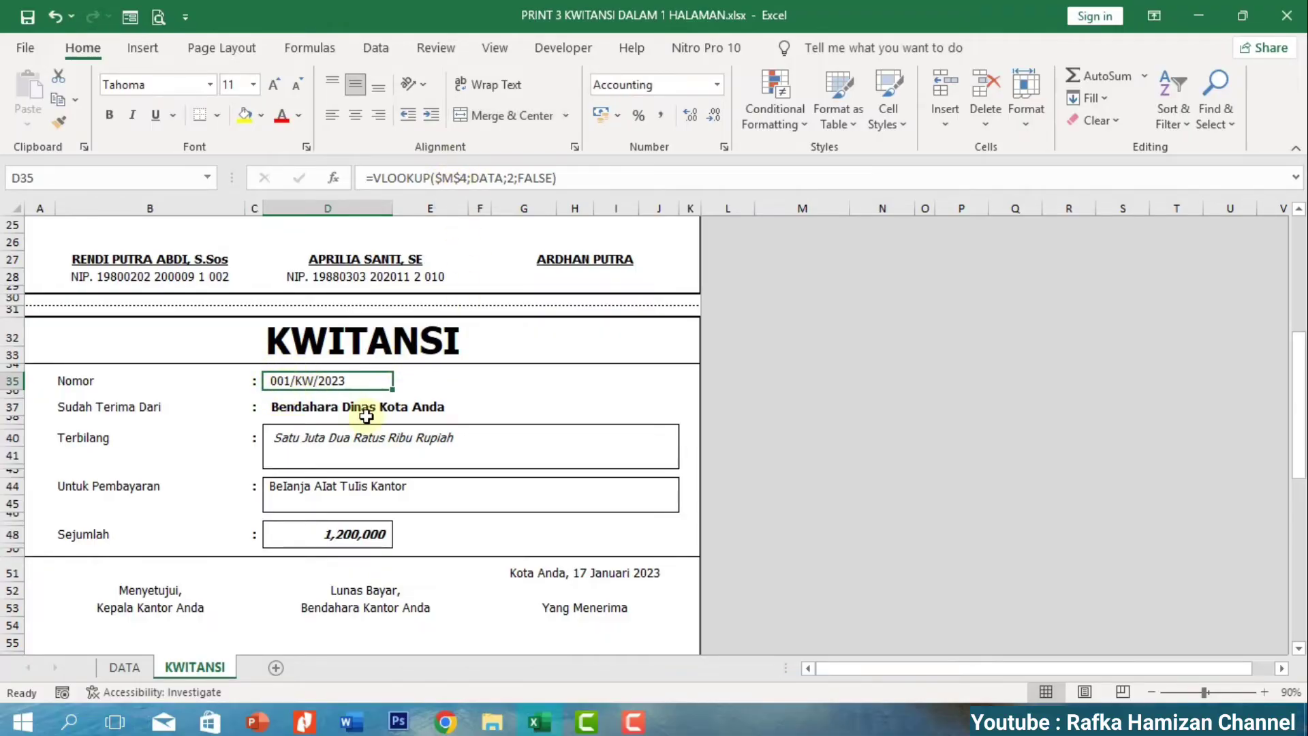
scroll(367, 416, up, 10)
scroll(275, 419, down, 7)
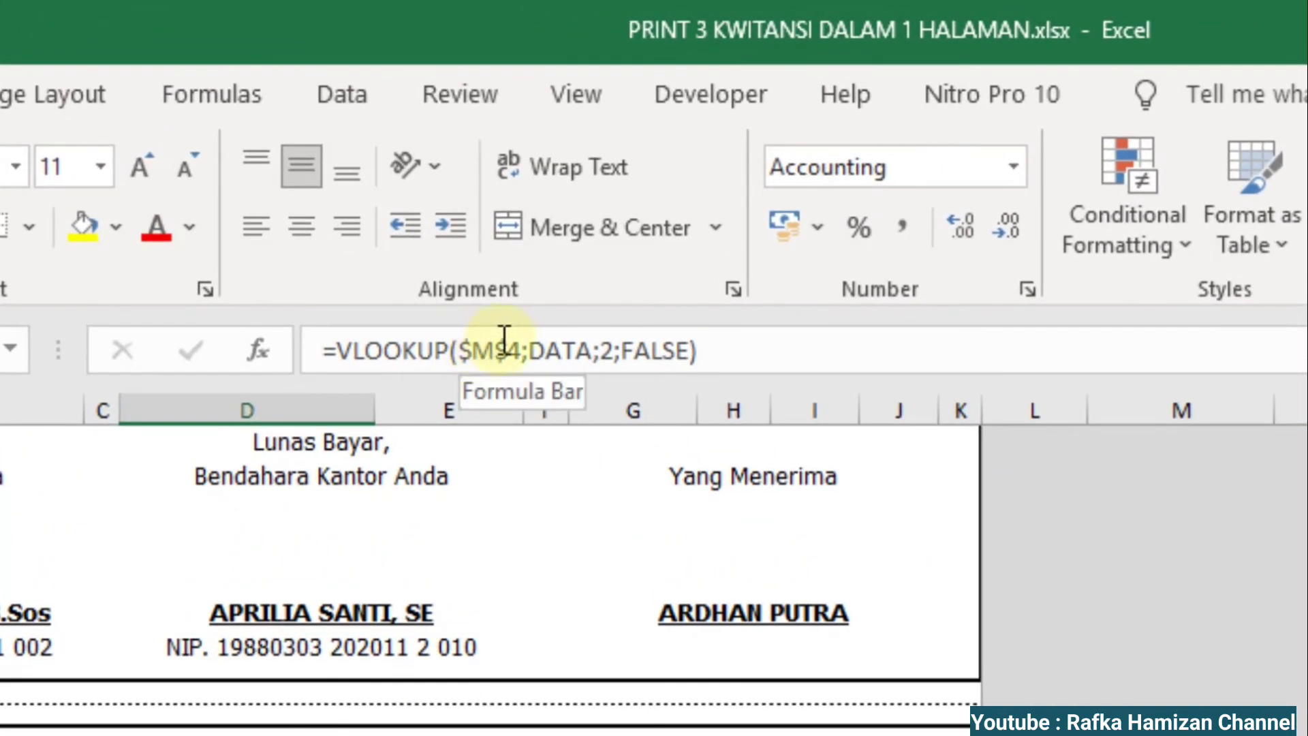
click(523, 350)
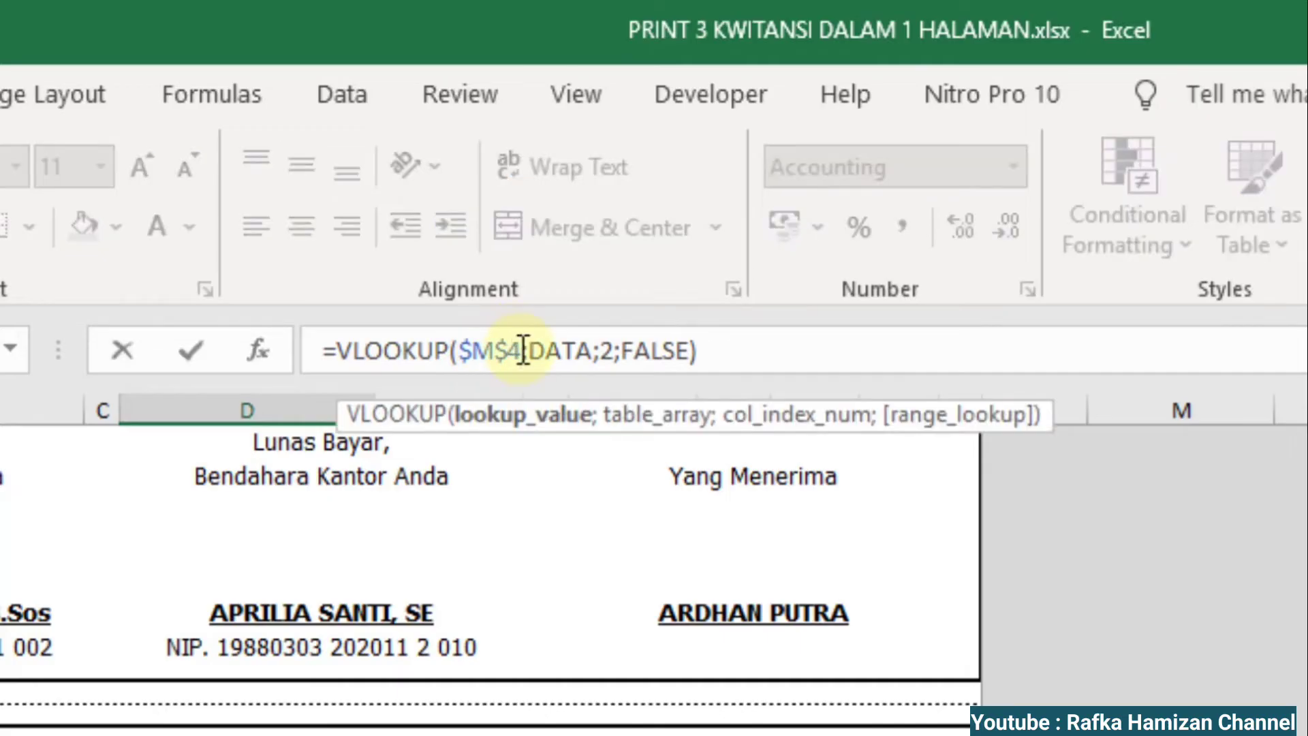
text(+)
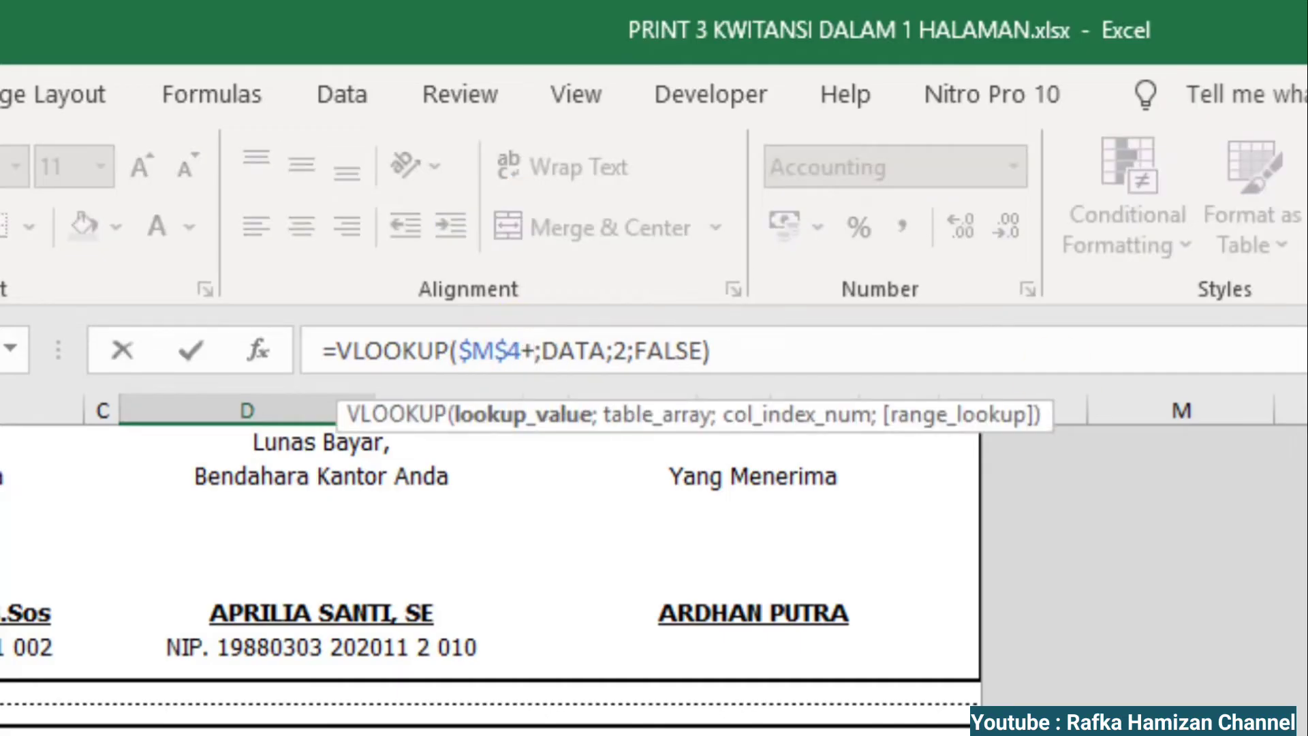
text(1)
key(Return)
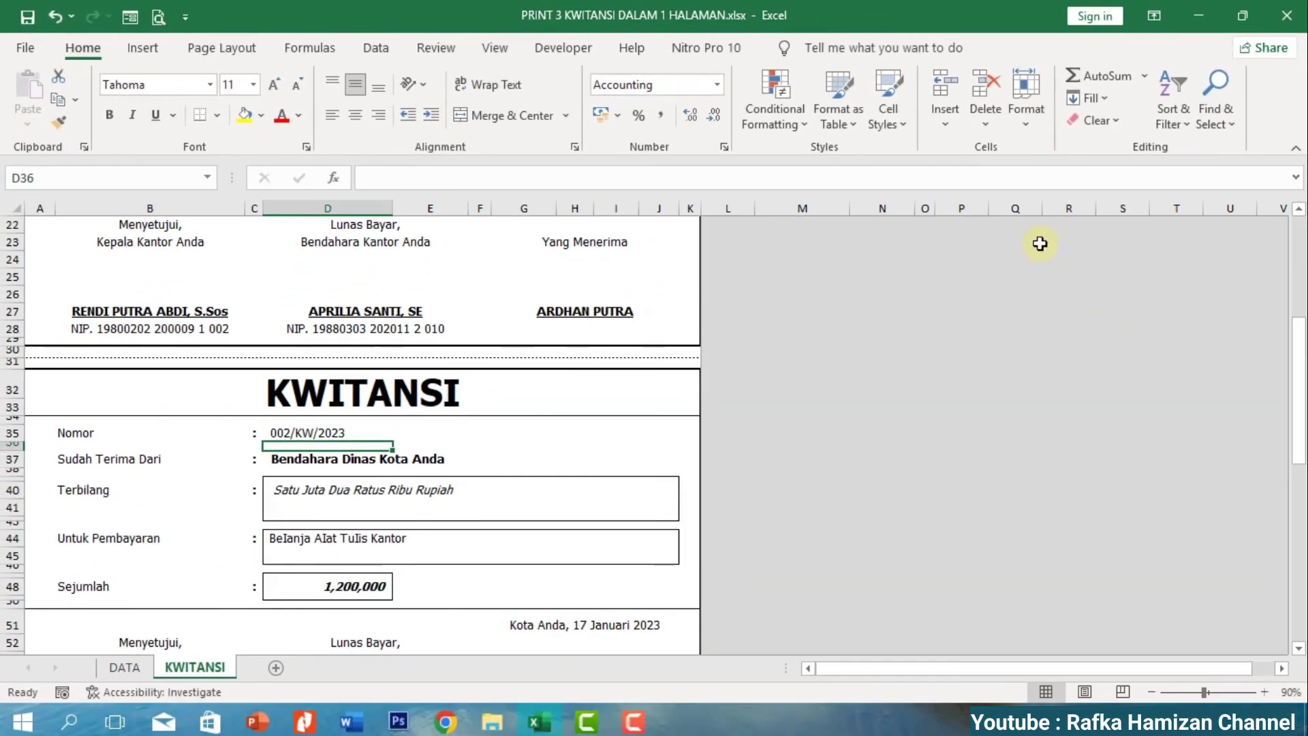
Set the lookup value to $M$4+1 in the second receipt's Untuk Pembayaran formula in D44 and Sejumlah formula in D48.
click(337, 547)
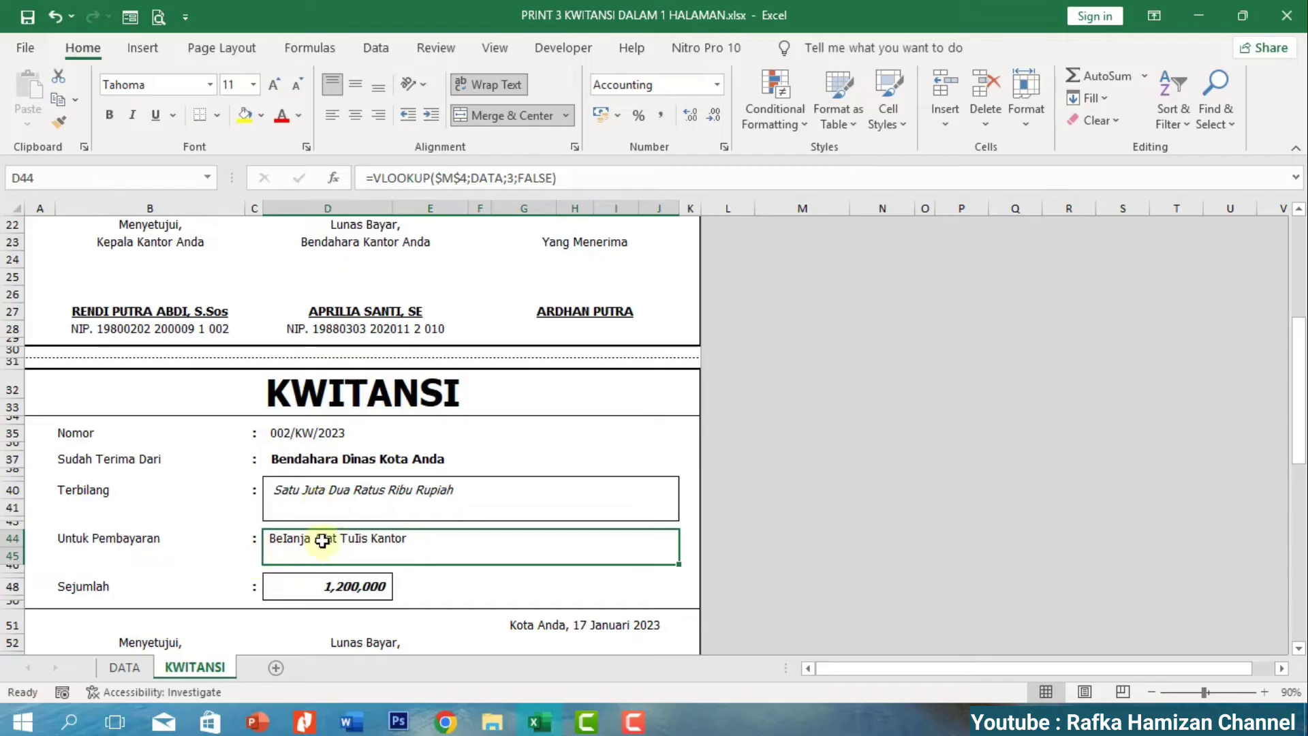
click(467, 178)
text(+1)
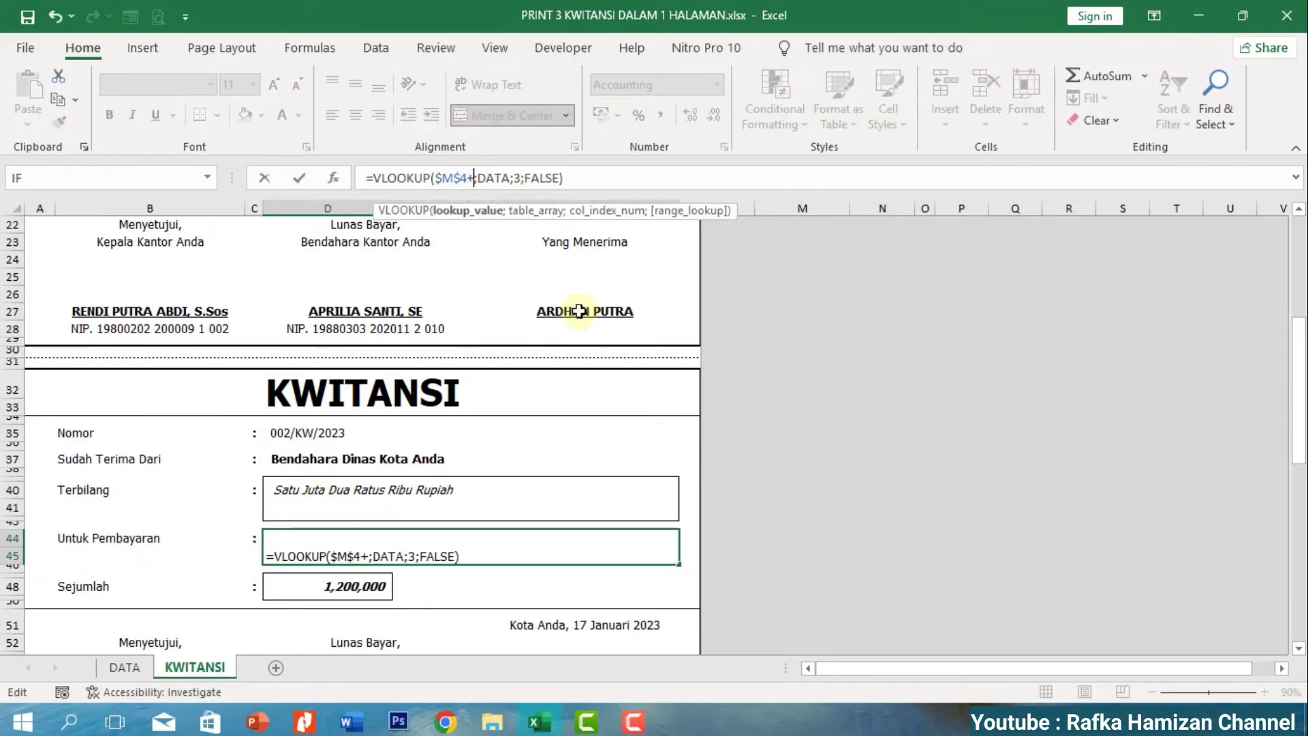
key(Return)
scroll(468, 441, down, 4)
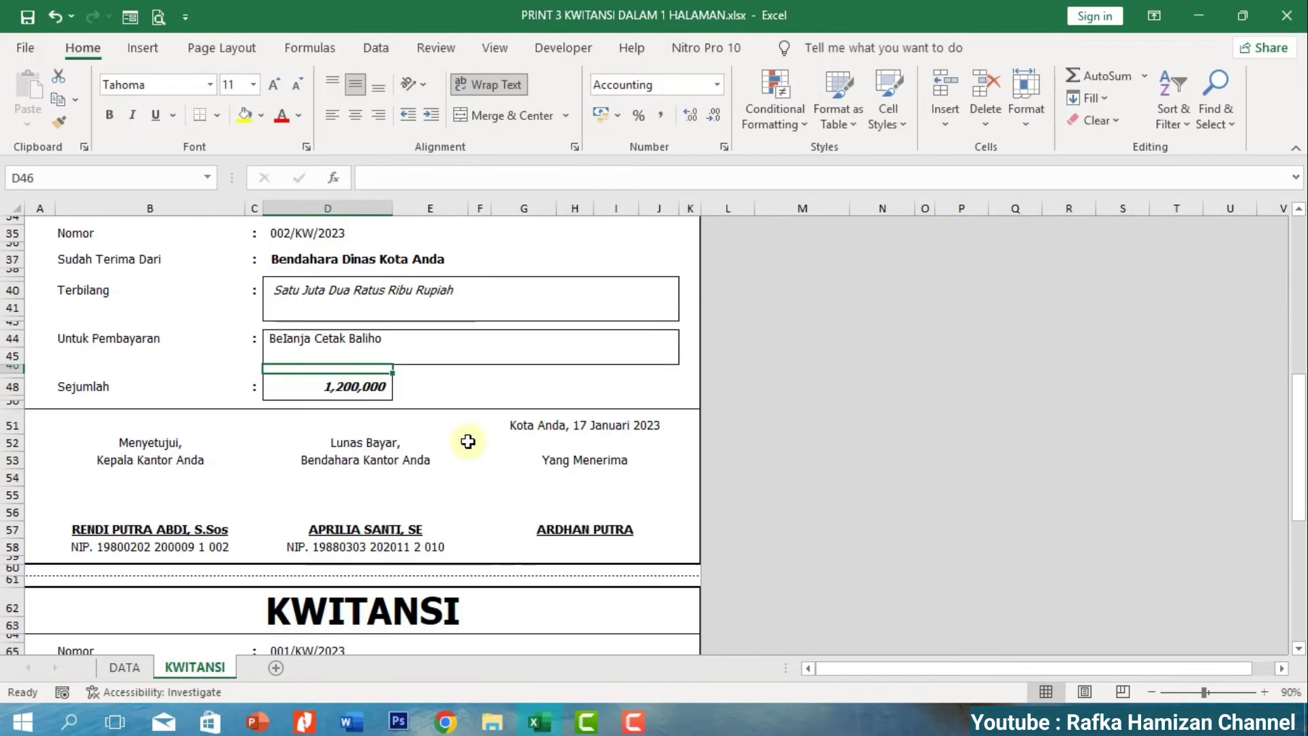
click(374, 391)
click(469, 179)
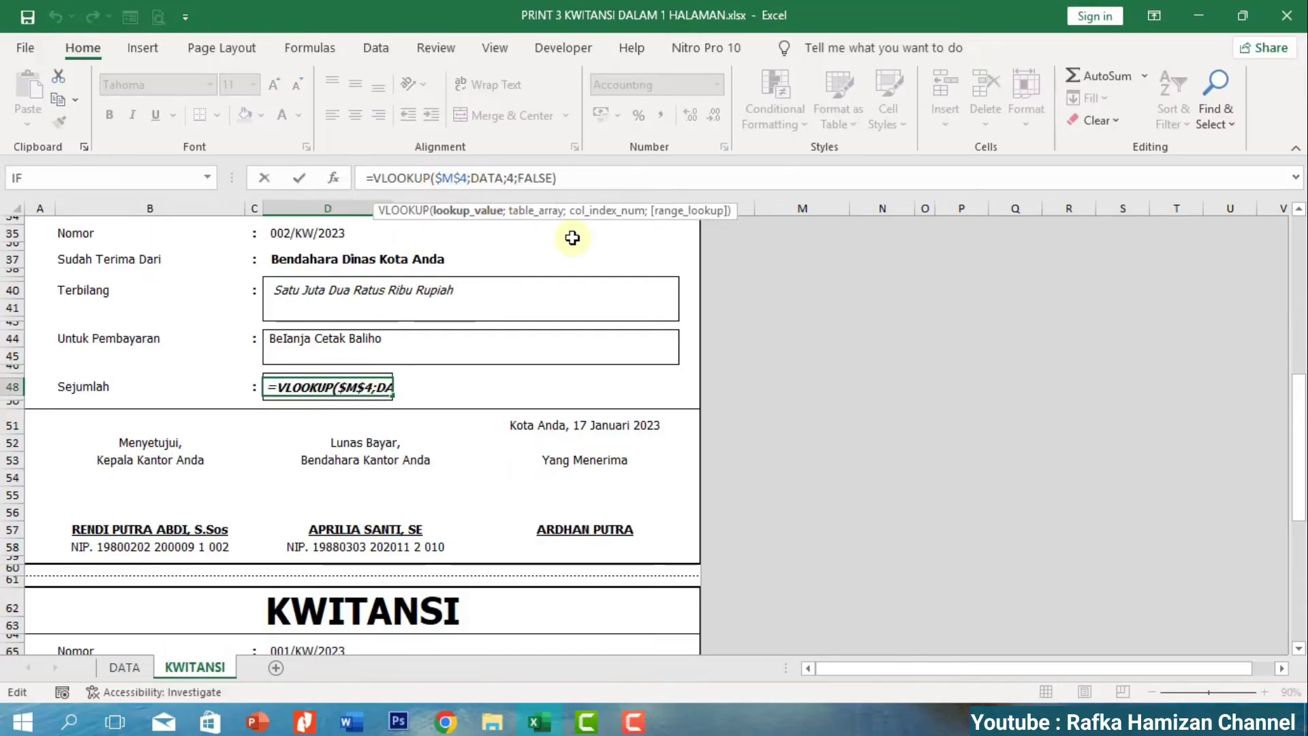
text(+1)
key(Return)
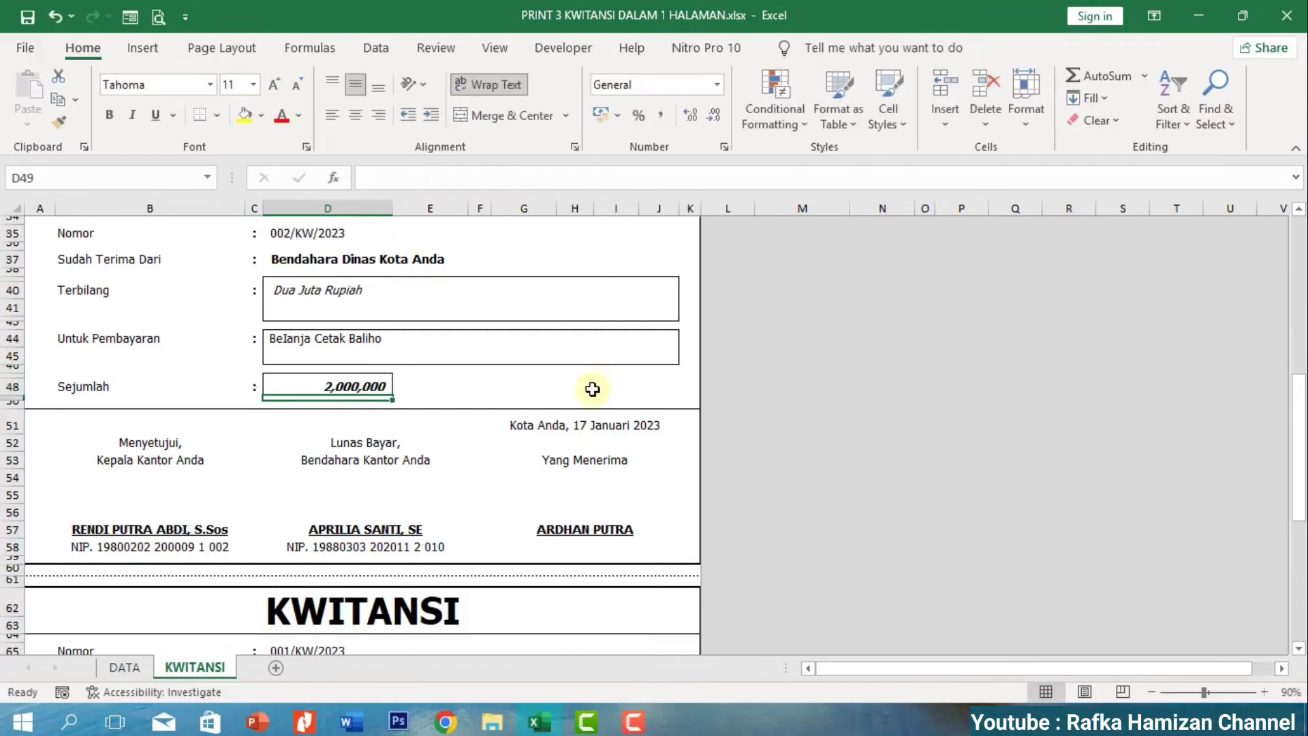
Set the lookup value to $M$4+1 in the second receipt's place-and-date formula in F51 and Yang Menerima name formula in F57.
click(567, 425)
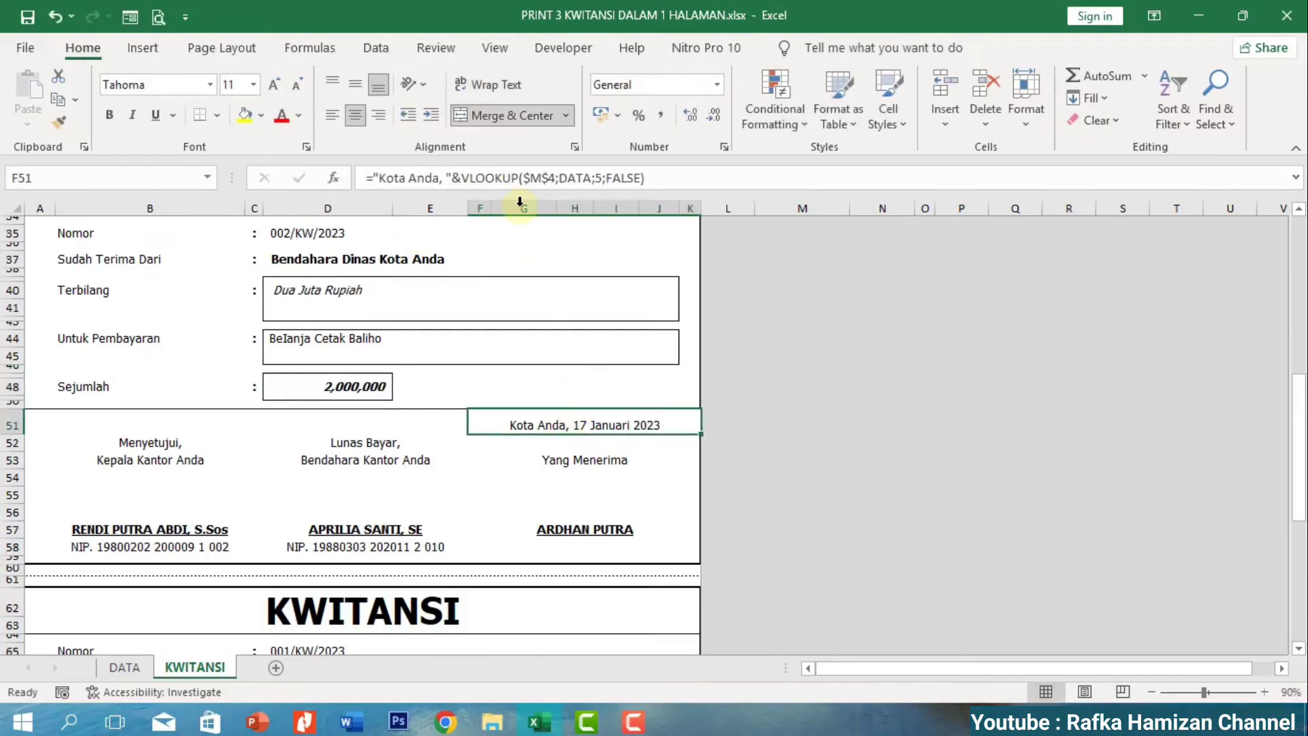
click(556, 178)
text(+1)
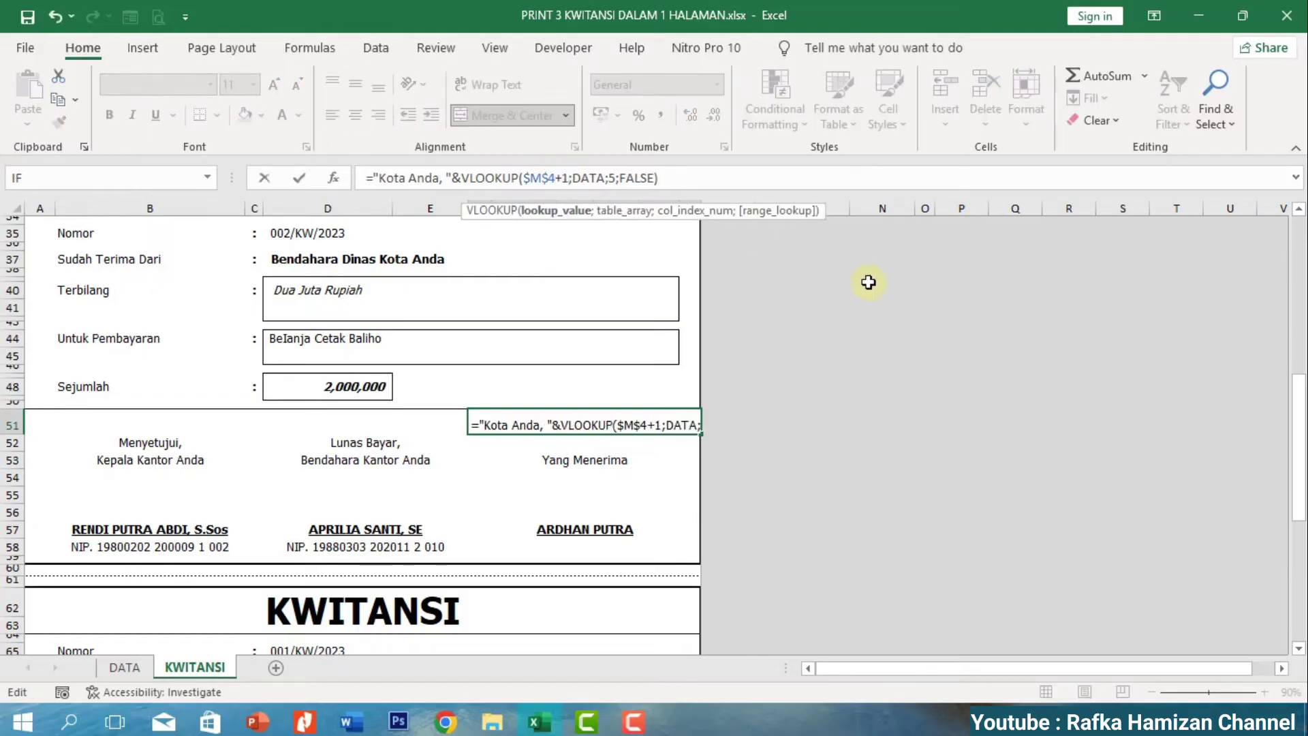
key(Return)
click(583, 526)
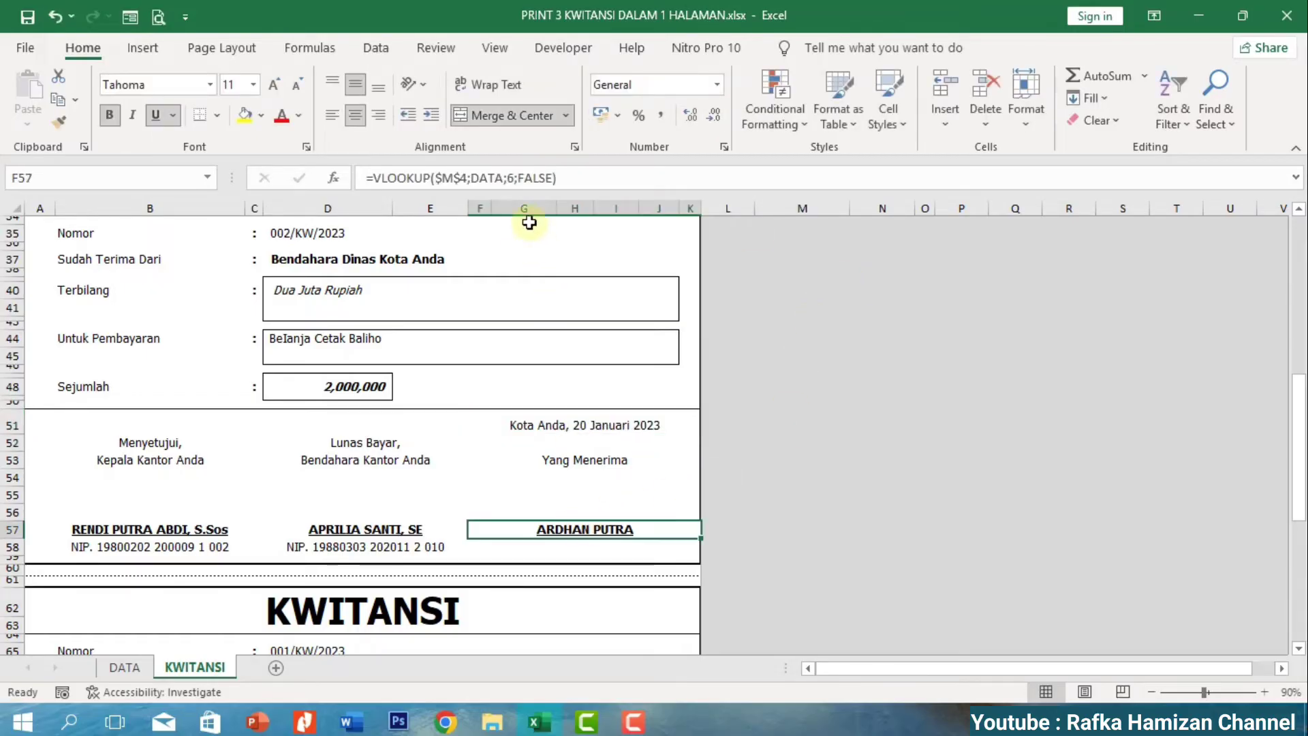
click(475, 183)
text(+1)
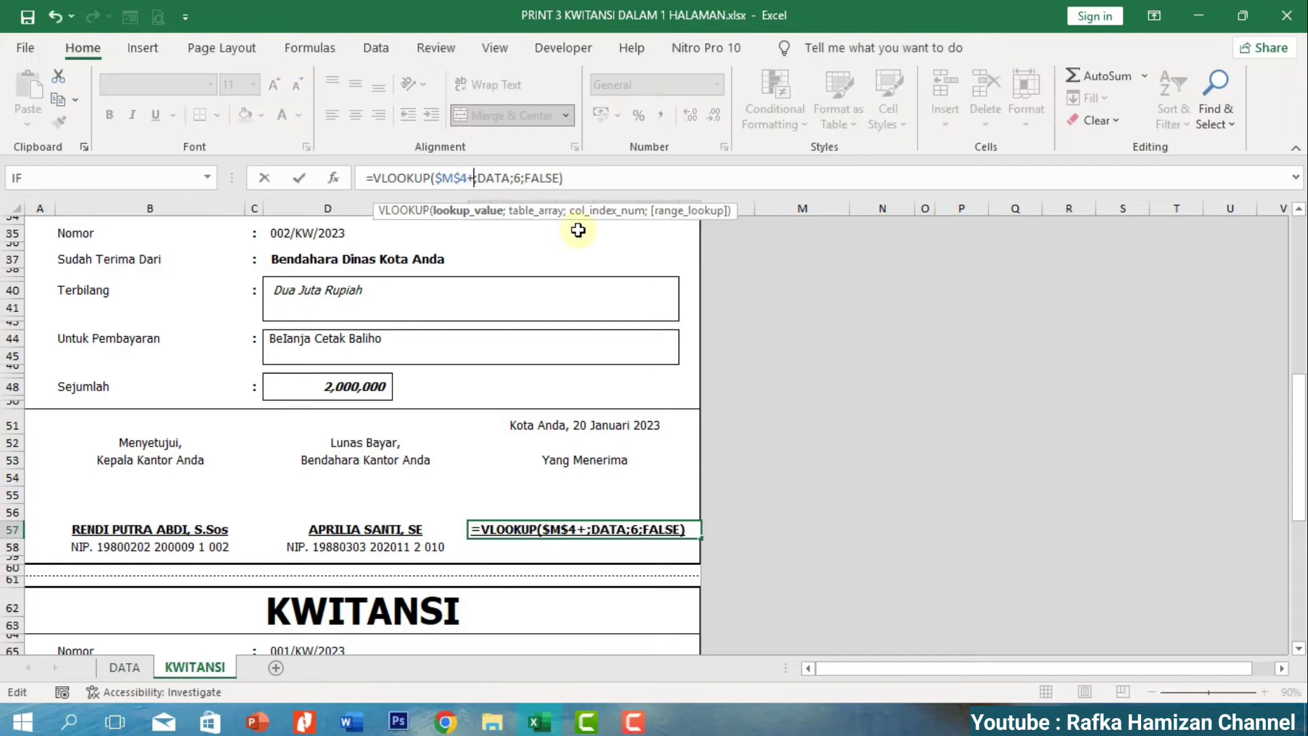
key(Return)
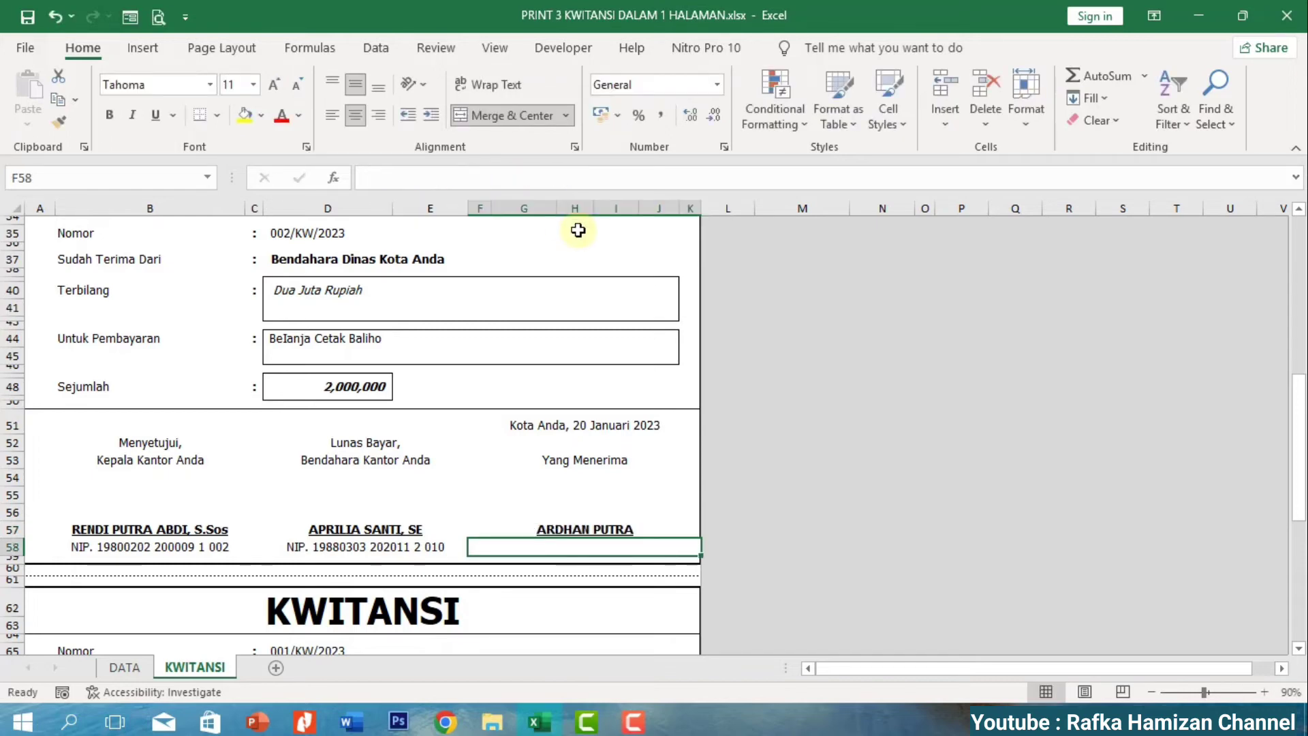
Change the third receipt's Nomor formula in D65 to =VLOOKUP($M$4+2;DATA;2;FALSE).
scroll(458, 484, down, 8)
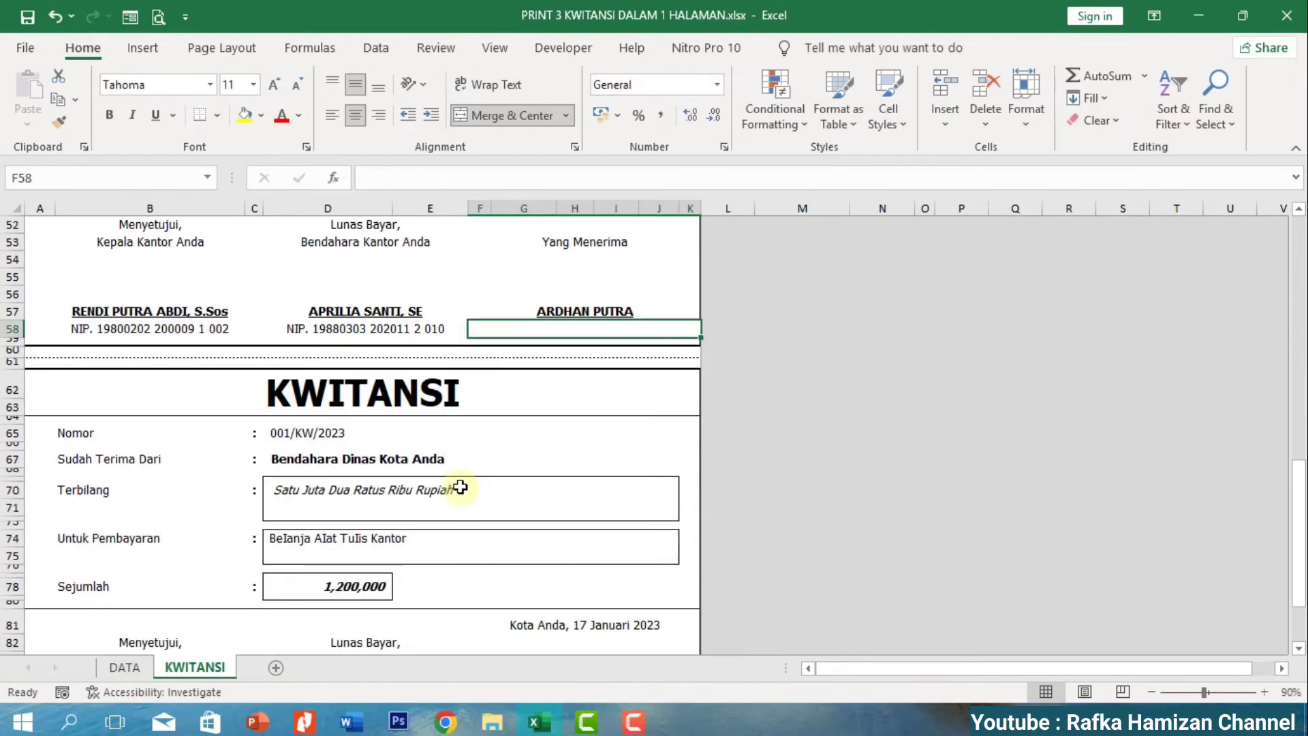
click(292, 332)
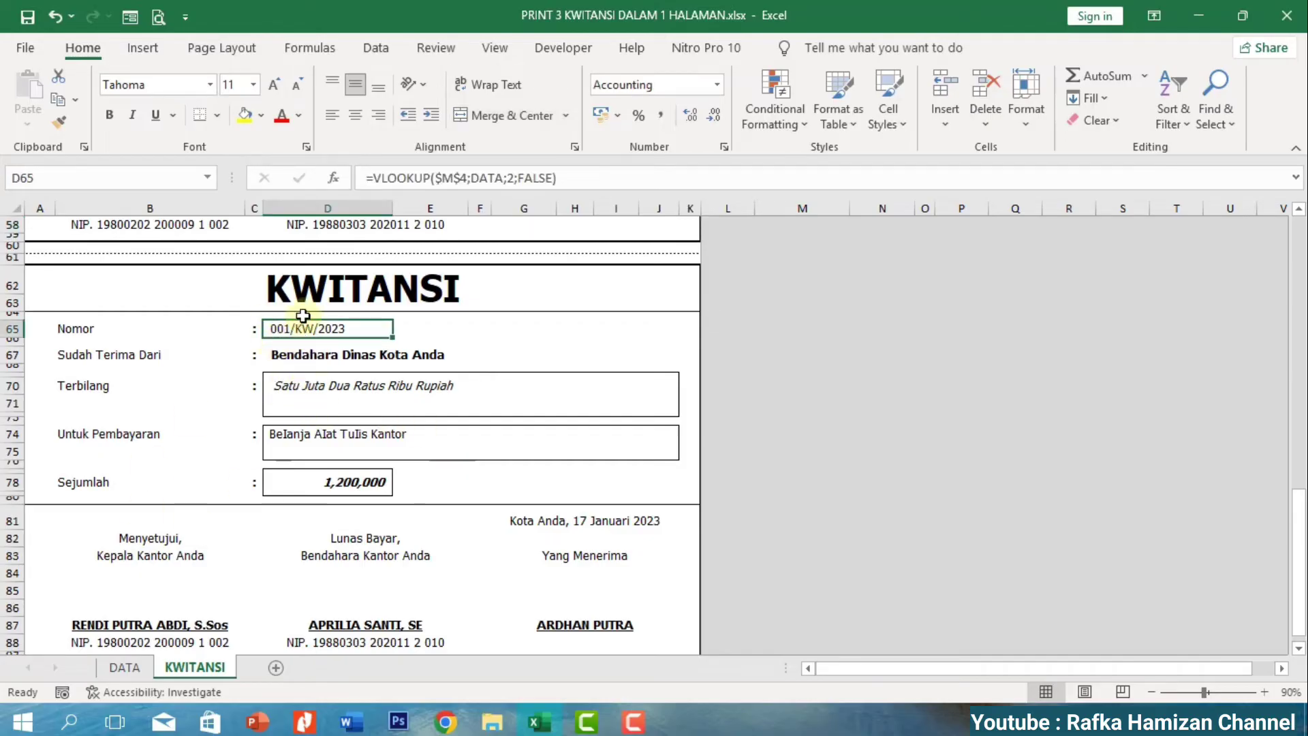
click(467, 180)
text(+2)
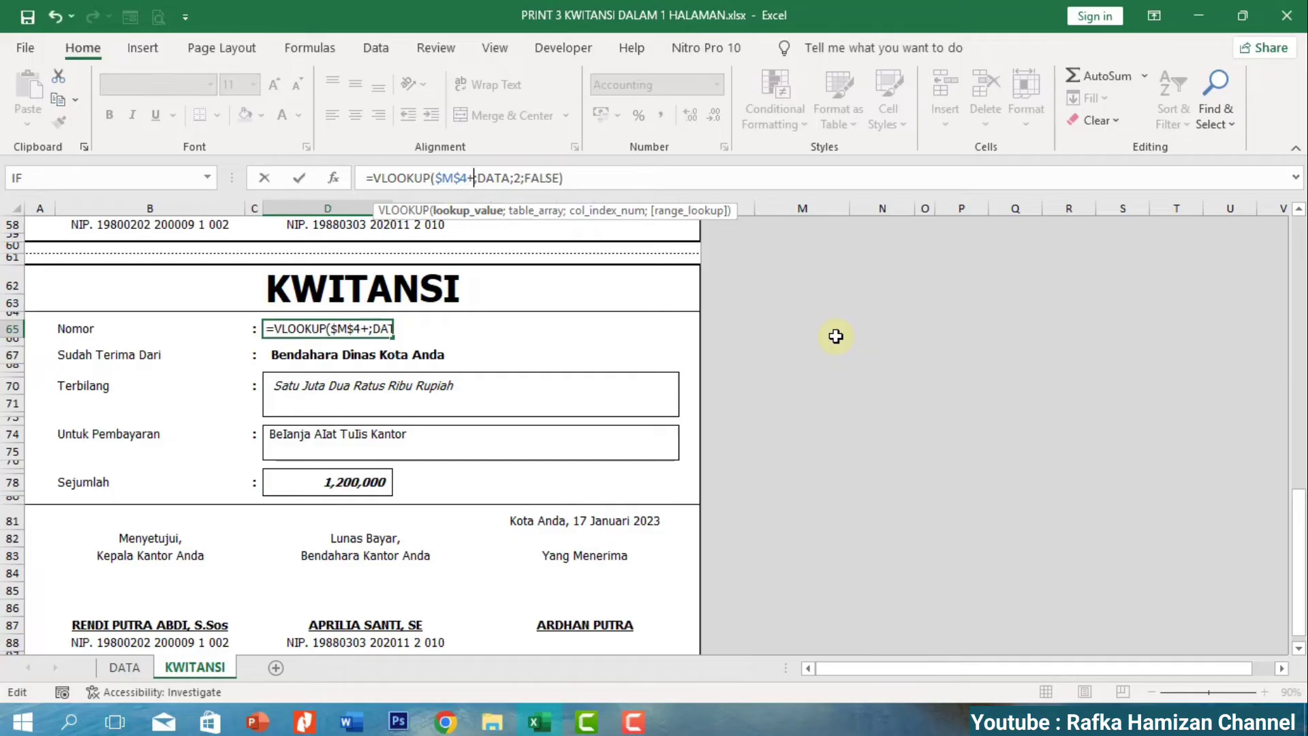
key(Return)
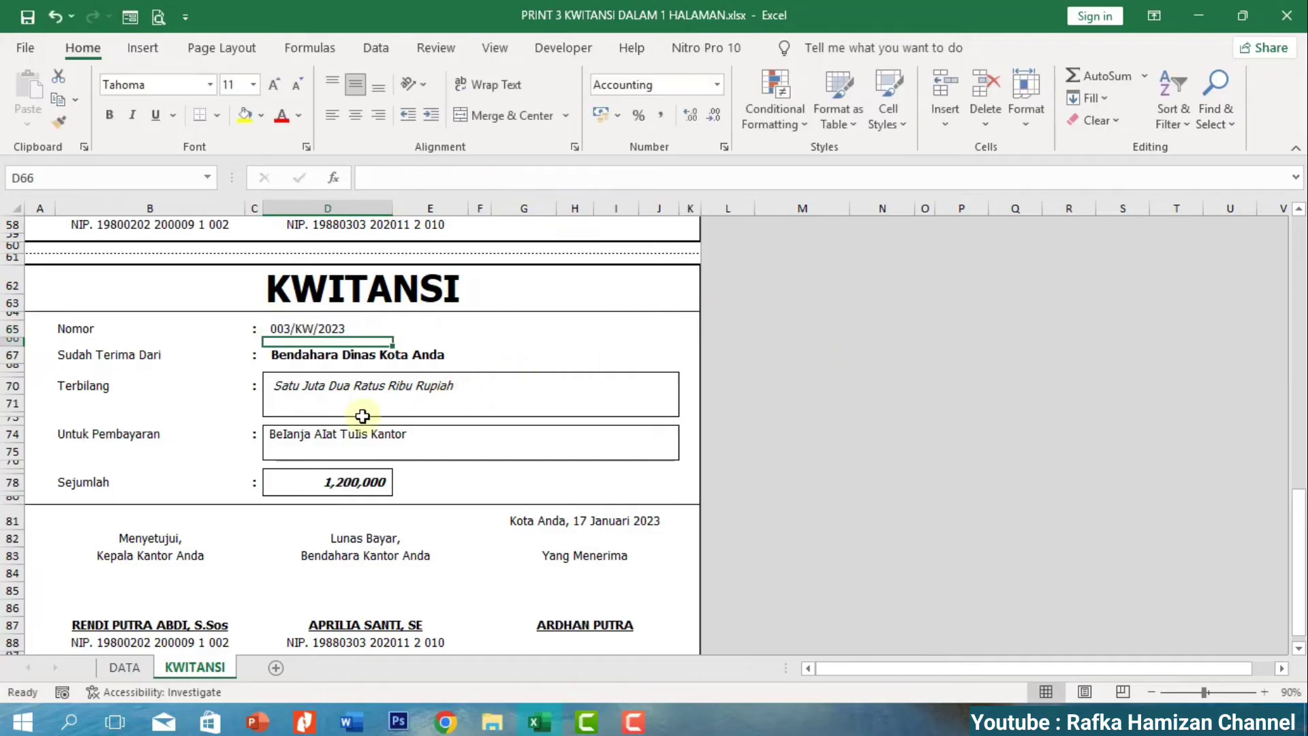
Re-enter the third receipt's Untuk Pembayaran formula in D74 and set the lookup value of the Sejumlah formula in D78 to $M$4+2.
click(314, 434)
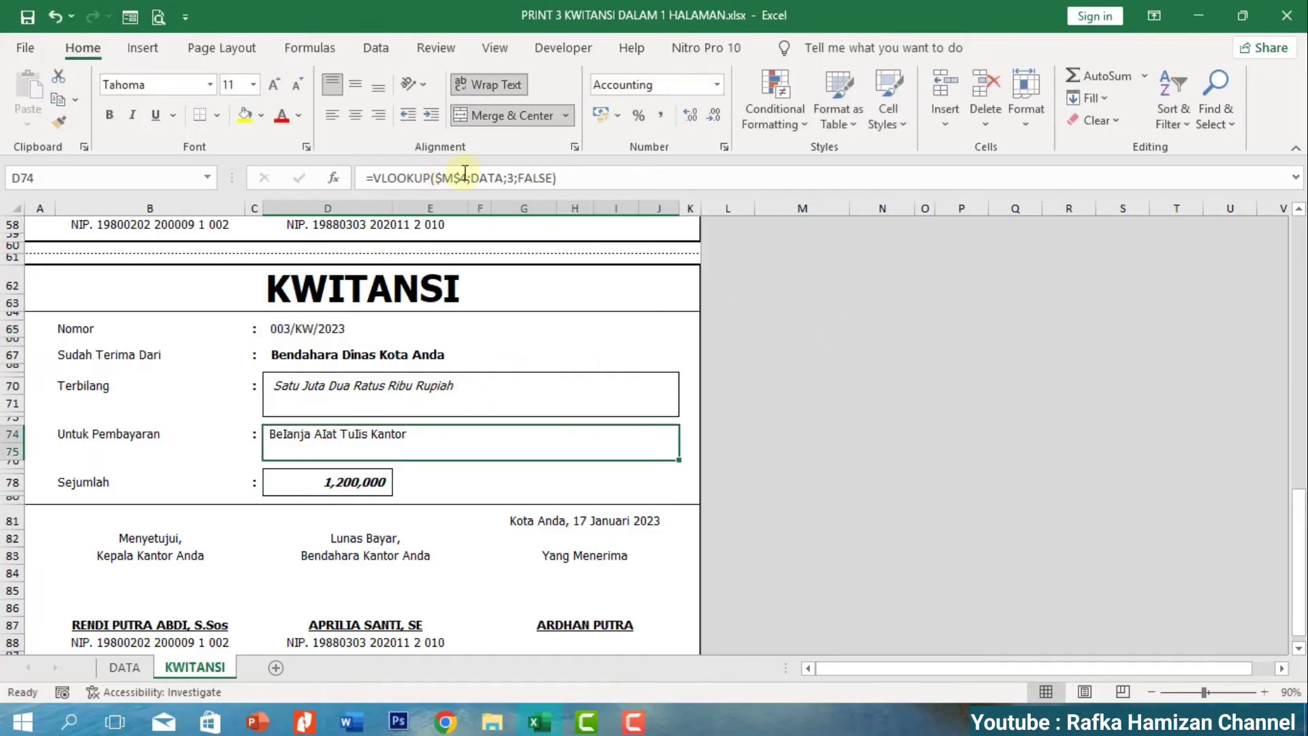
click(466, 176)
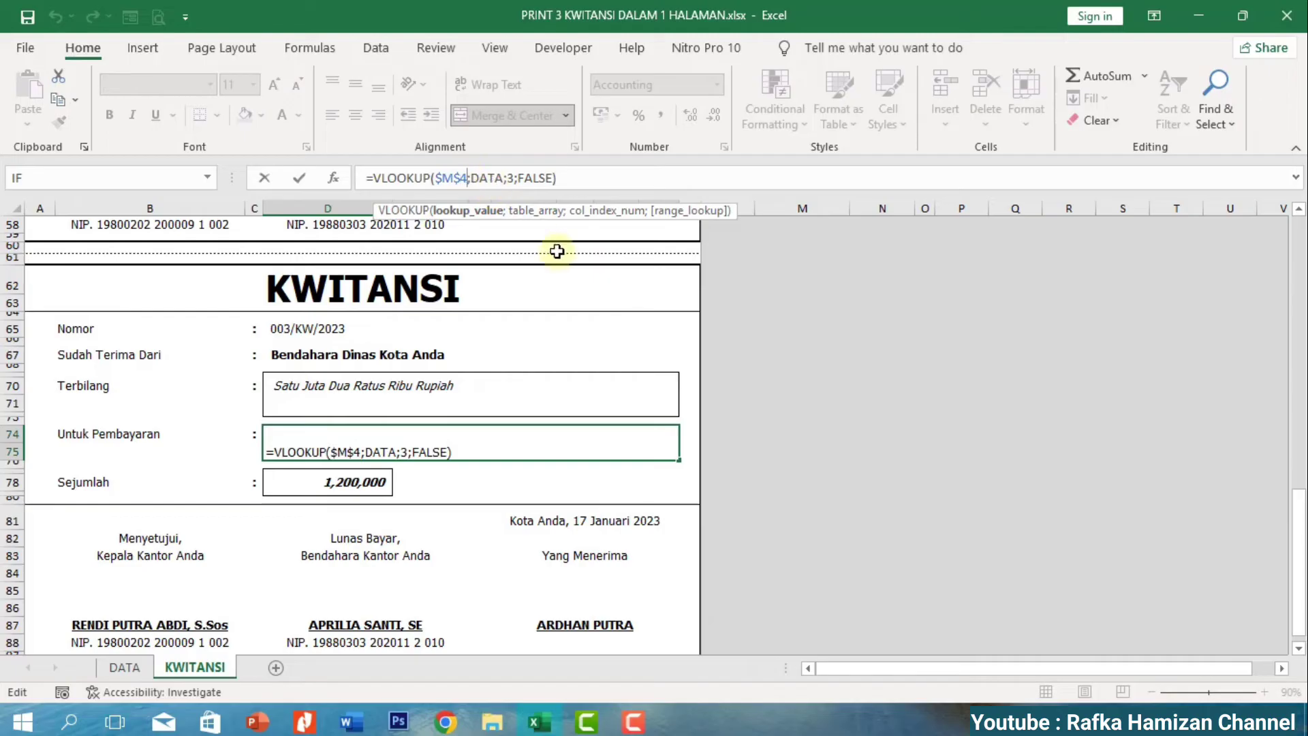
key(Return)
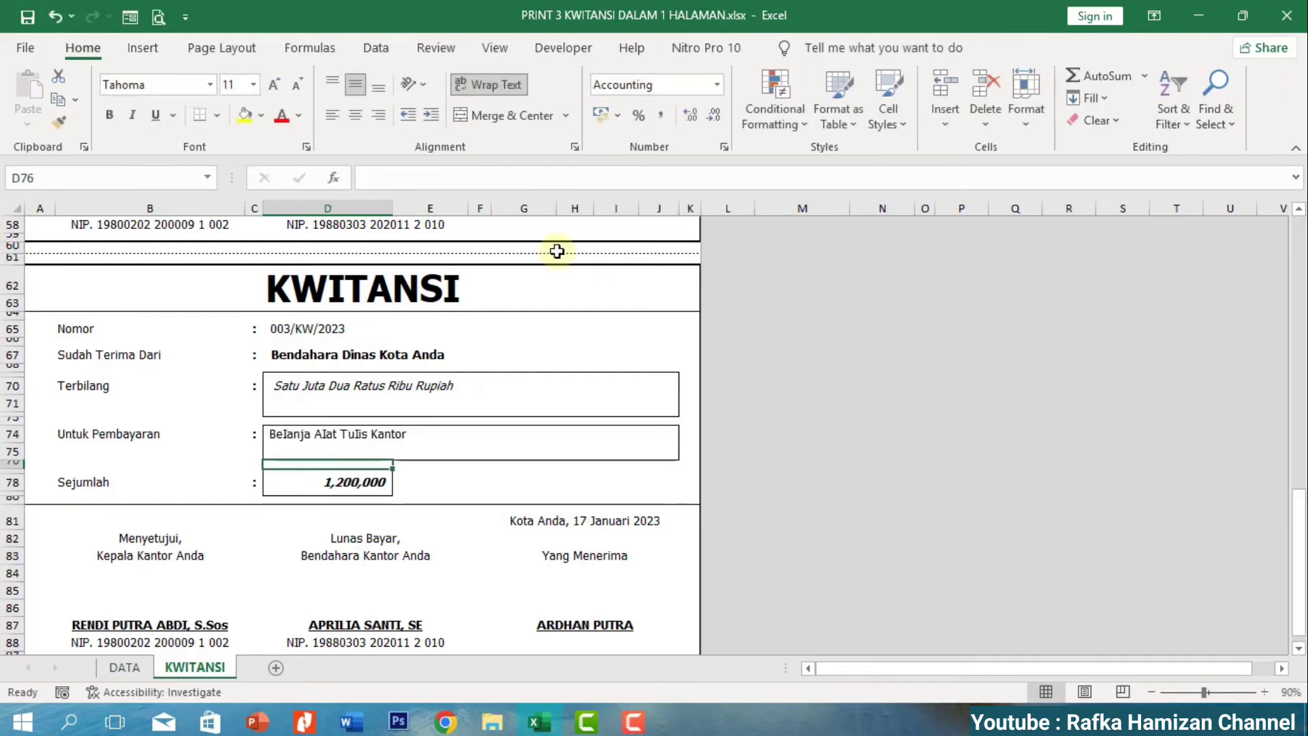
click(333, 482)
click(471, 178)
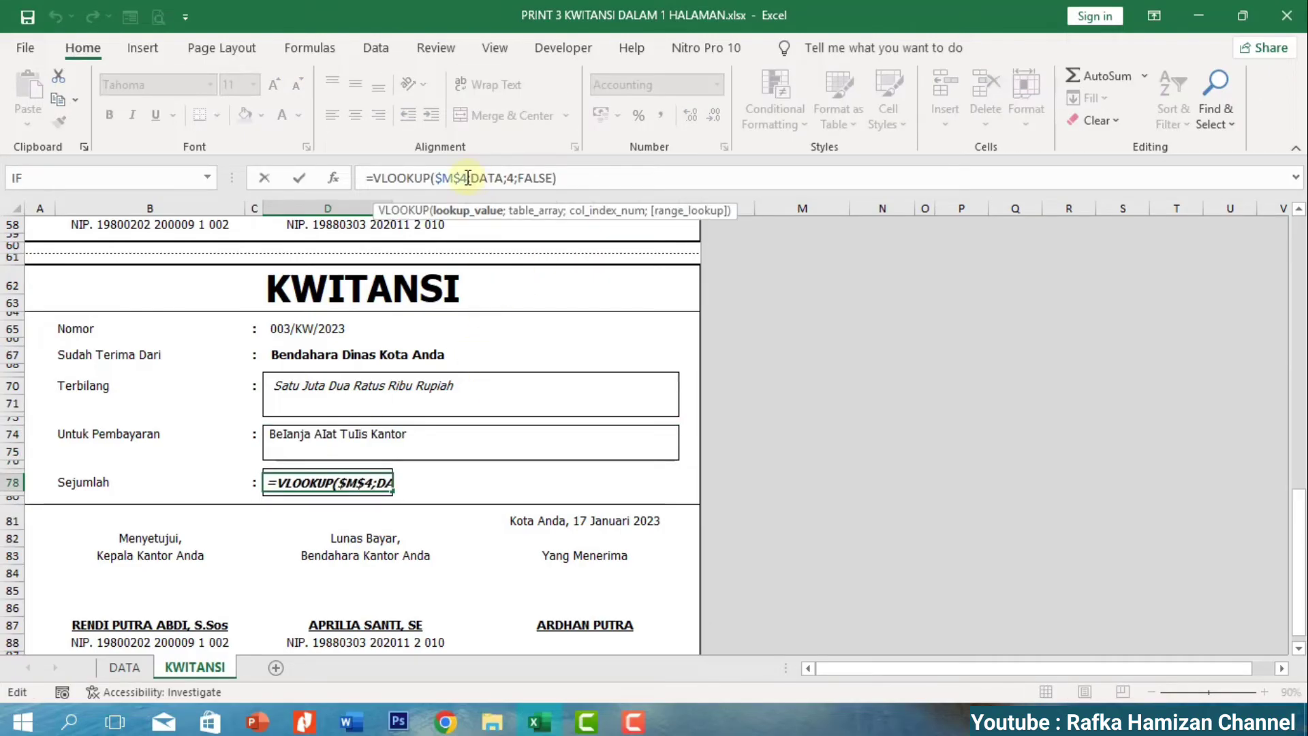
text(+2)
key(Return)
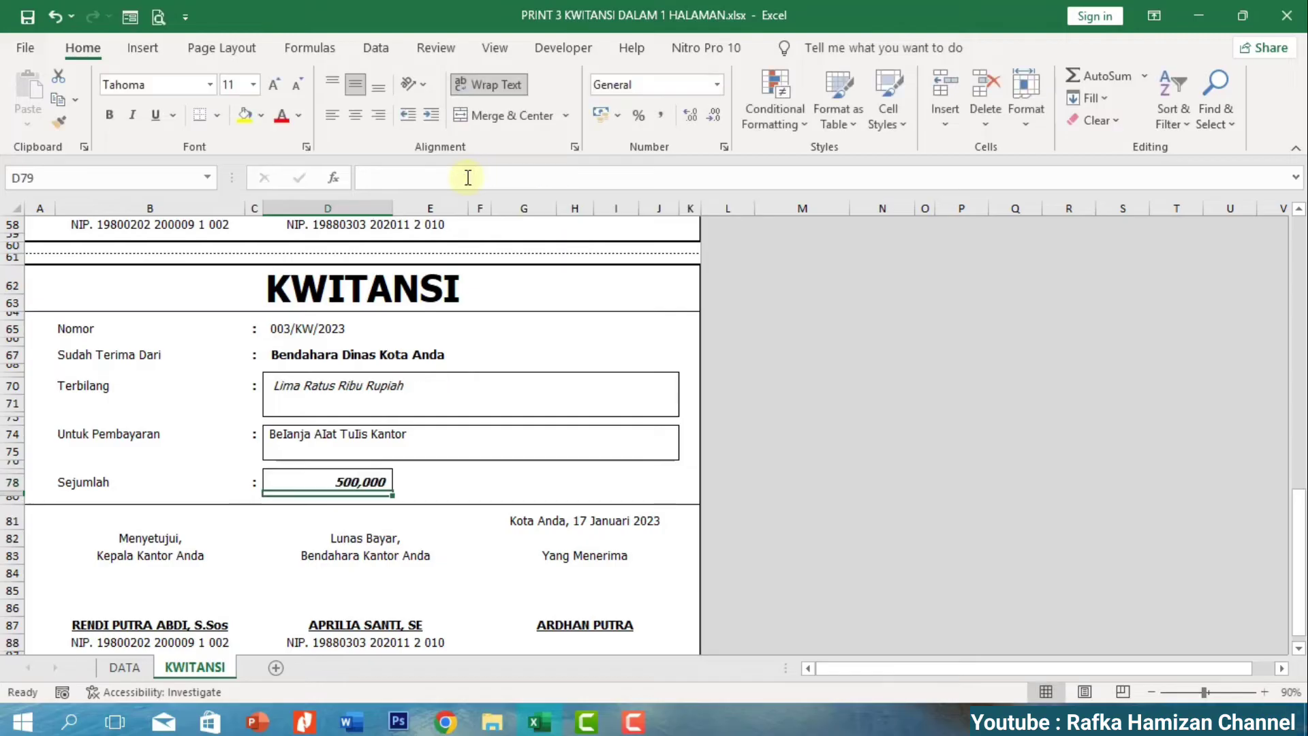
Set the lookup value to $M$4+2 in the third receipt's place-and-date formula in F81 and Yang Menerima name formula in F87.
click(578, 520)
click(554, 178)
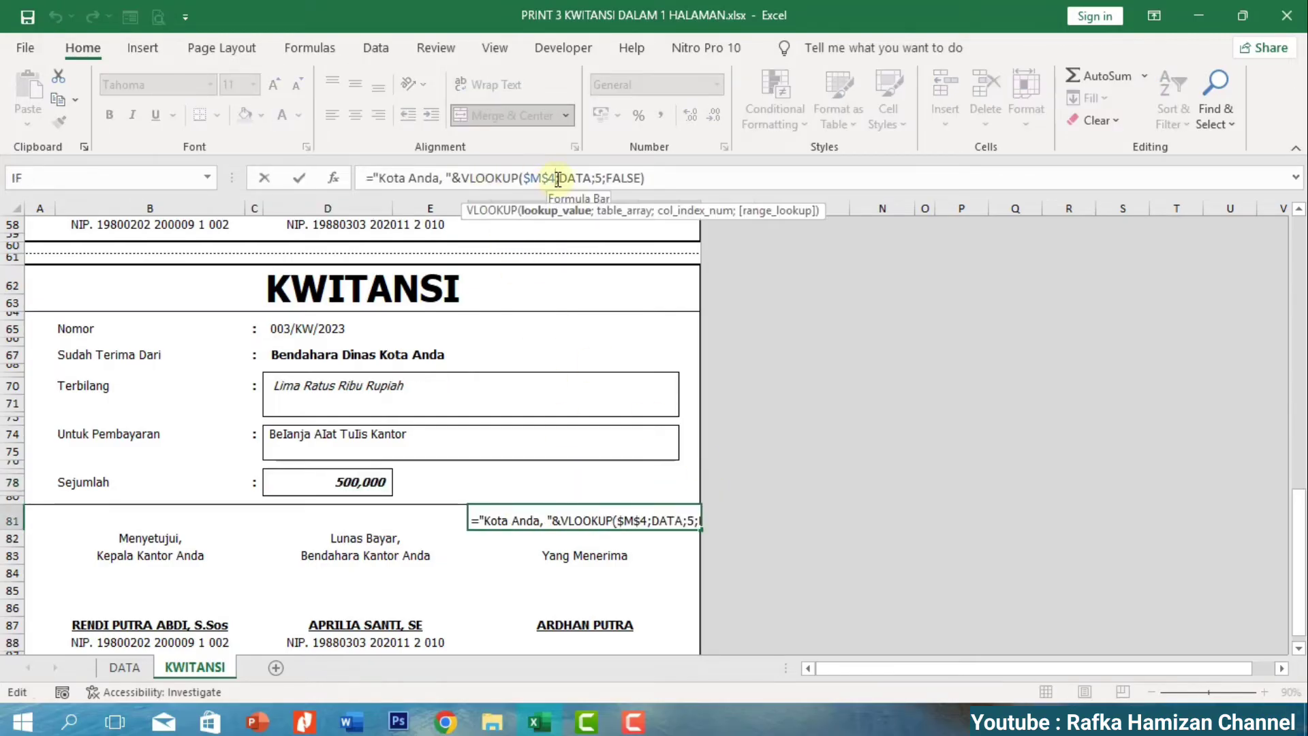
text(+2)
key(Return)
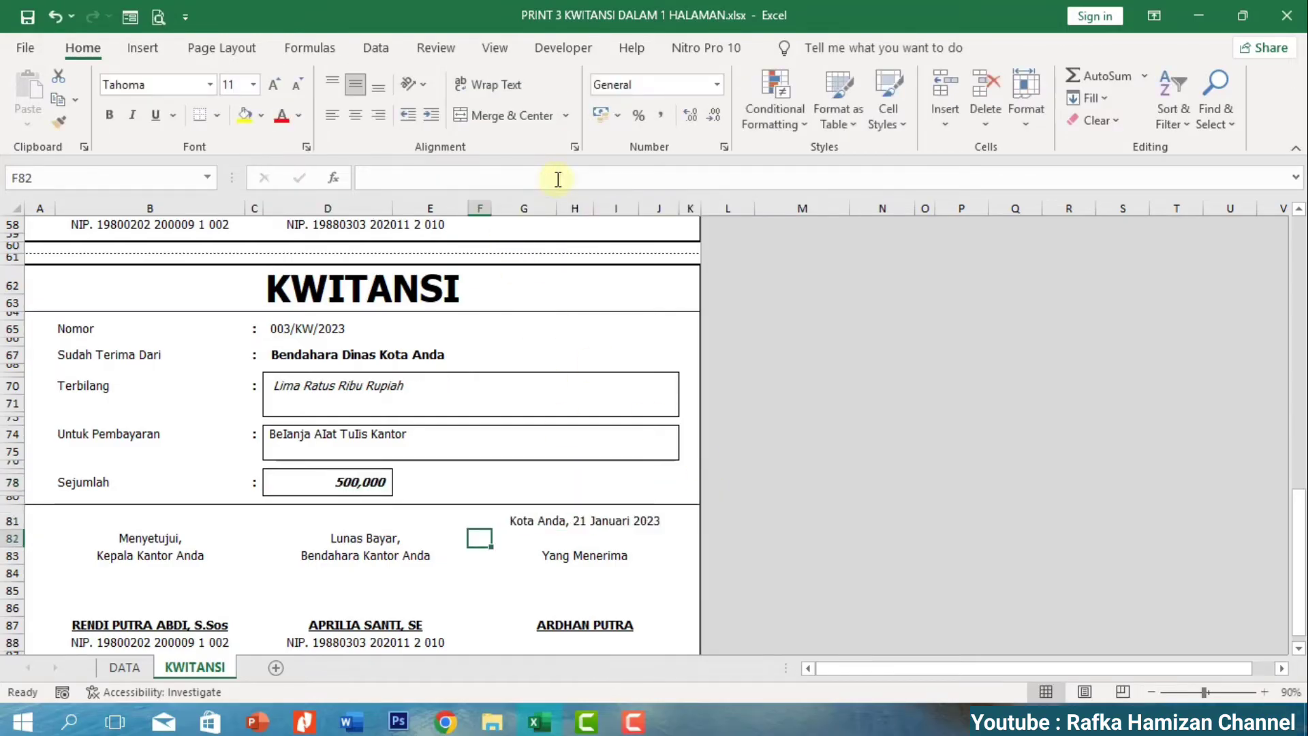
click(576, 625)
click(474, 179)
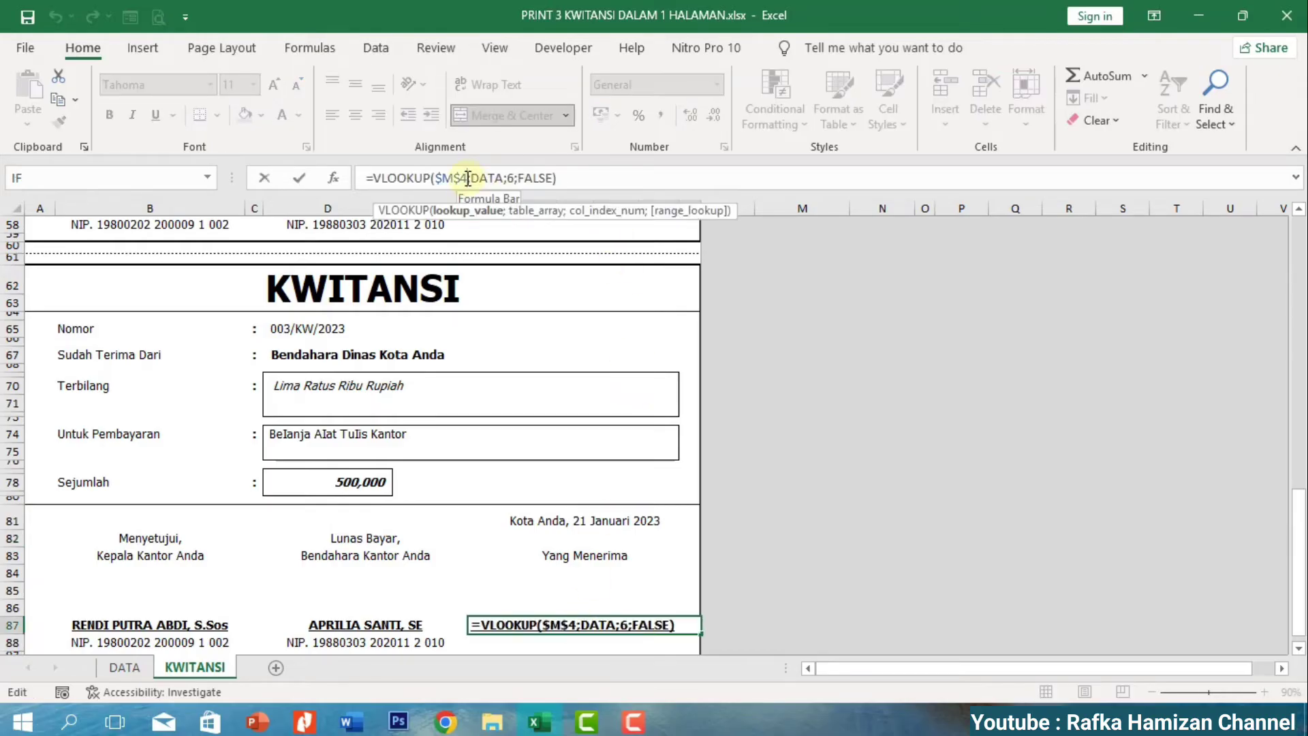
text(+2)
key(Return)
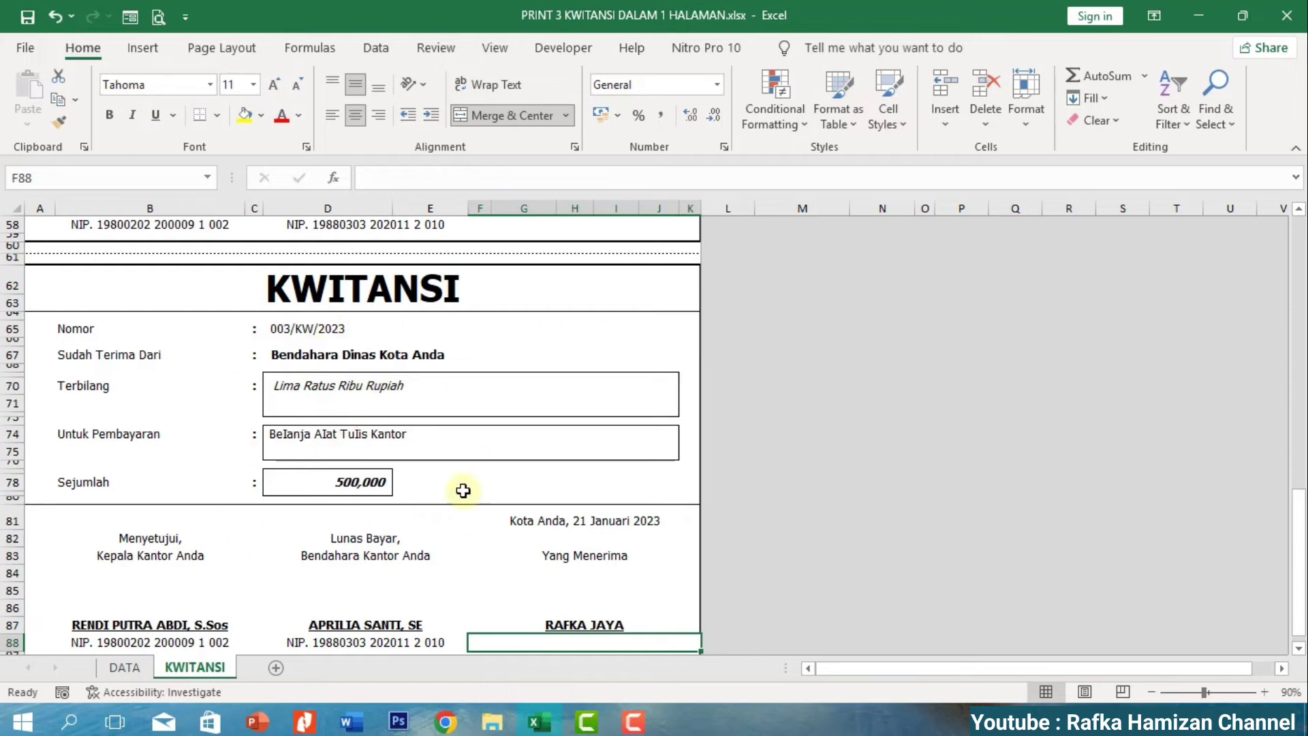
Check the lookup formulas in the third receipt's Nomor, Sejumlah and Yang Menerima name cells.
click(311, 328)
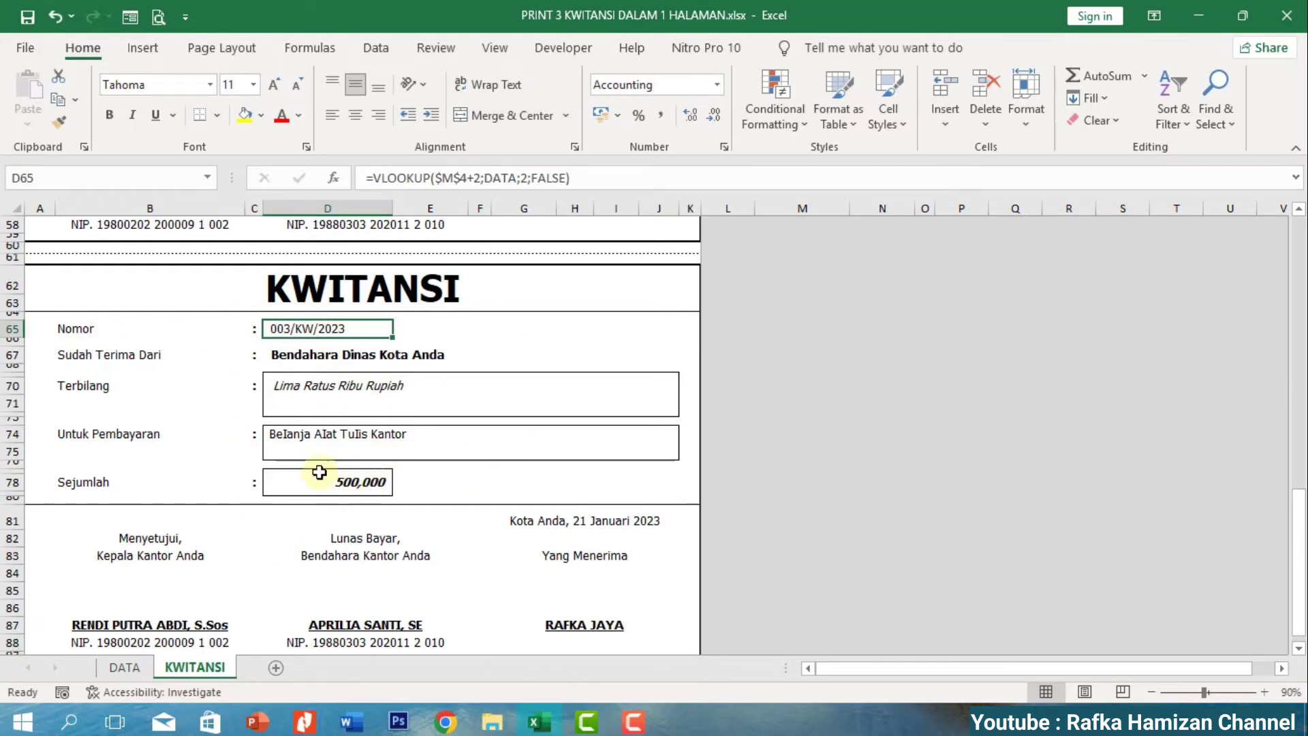
click(368, 485)
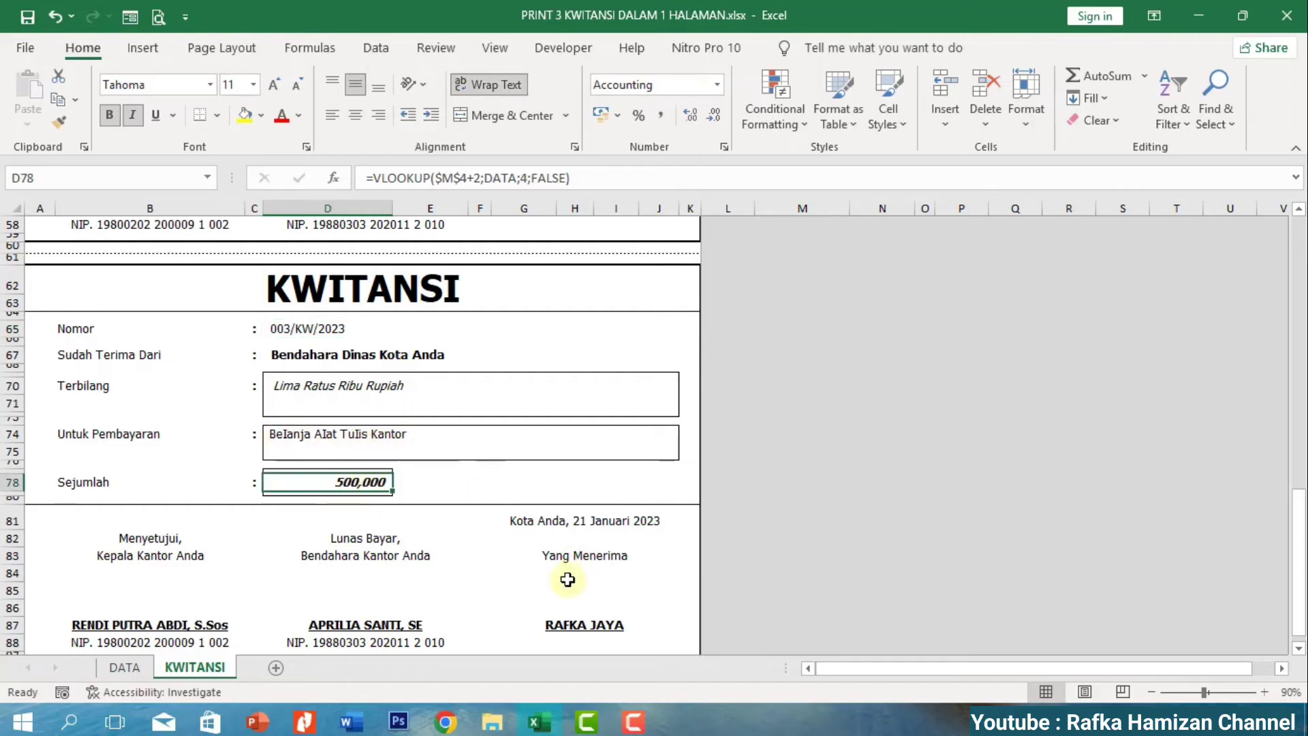
click(590, 627)
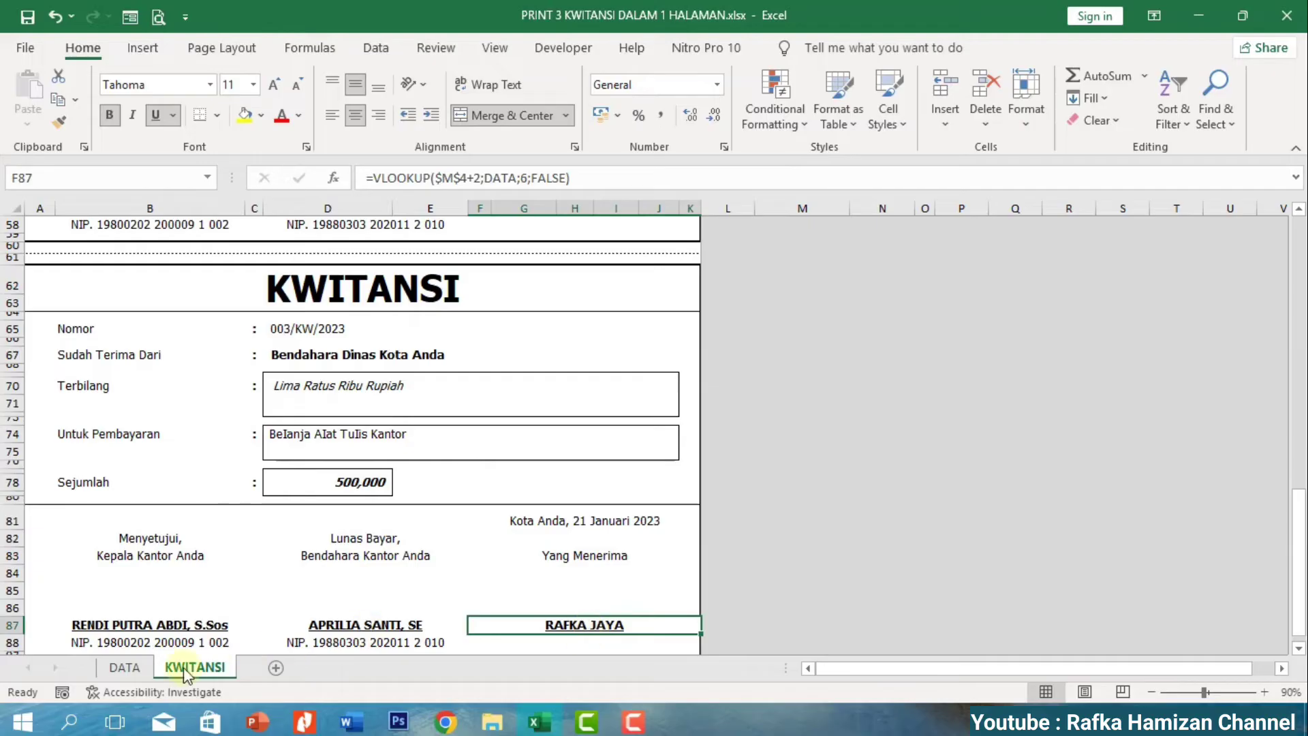
Compare the third record in row 7 of the DATA sheet with the third receipt on the KWITANSI sheet.
click(124, 667)
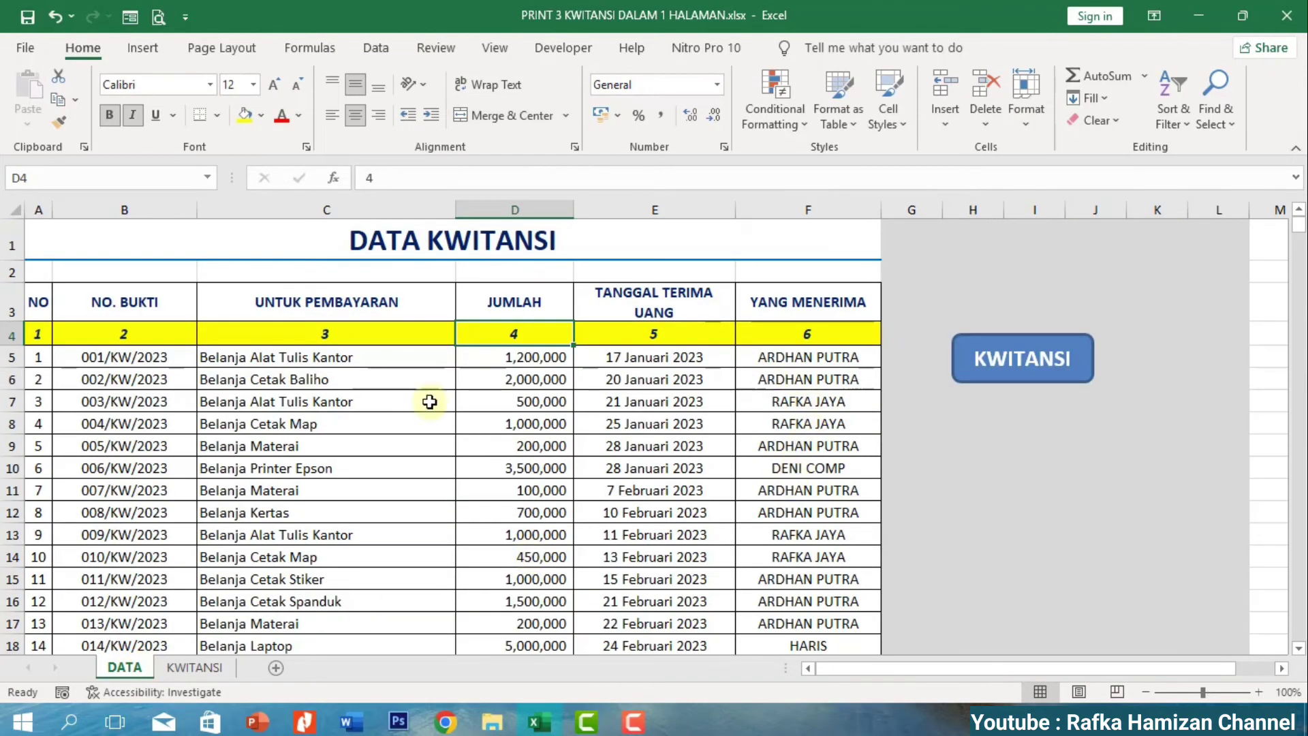
click(829, 425)
click(811, 400)
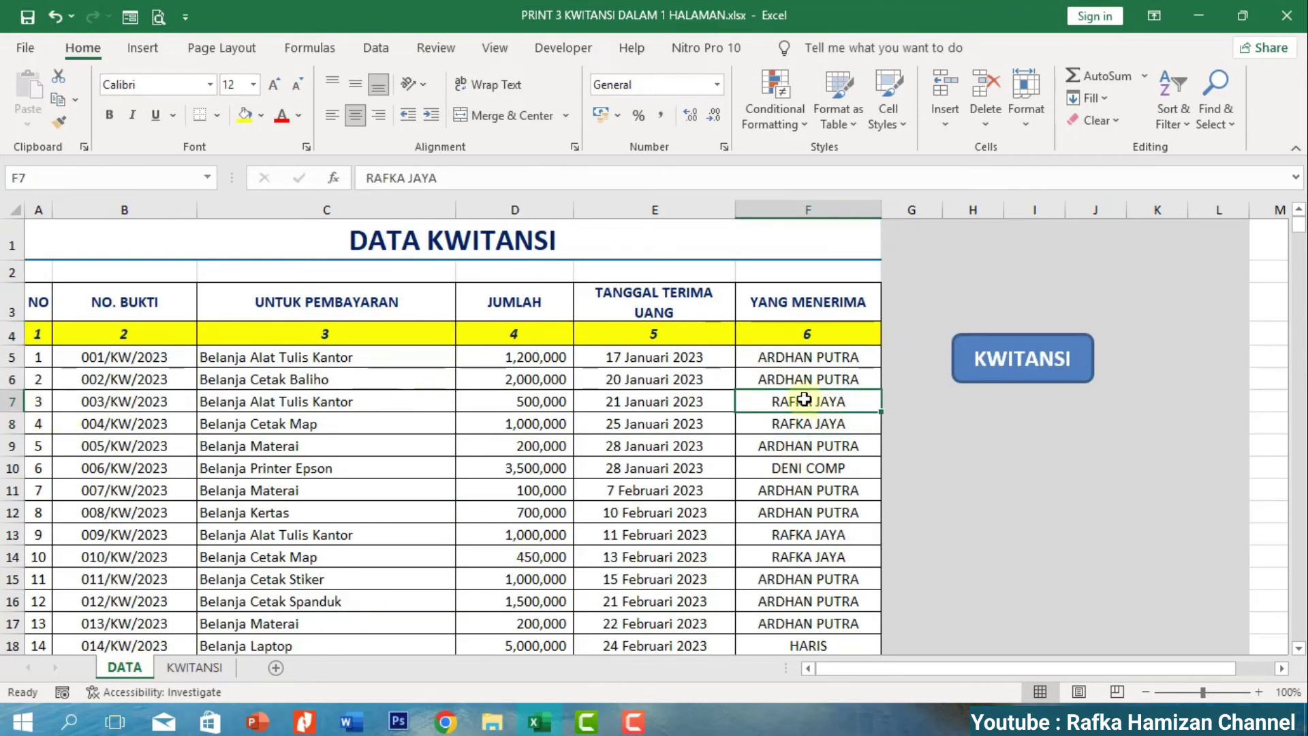
click(501, 407)
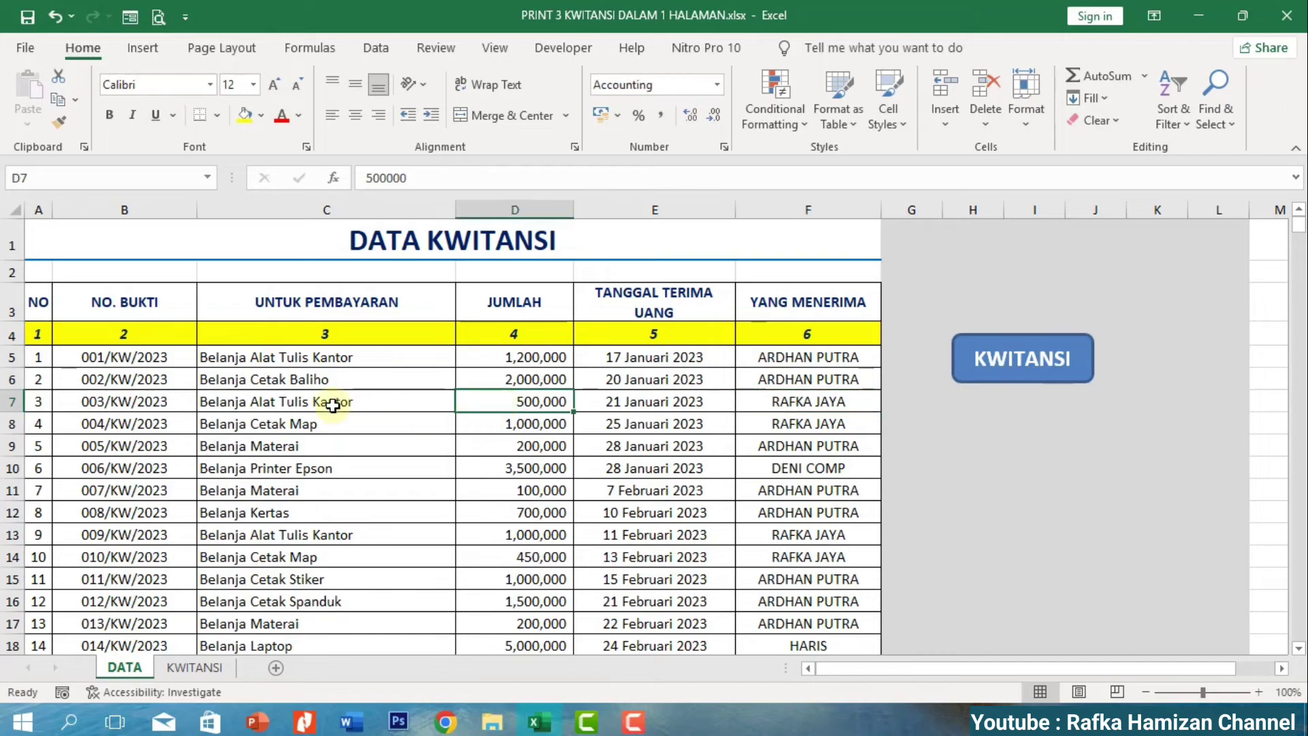
click(335, 403)
click(91, 405)
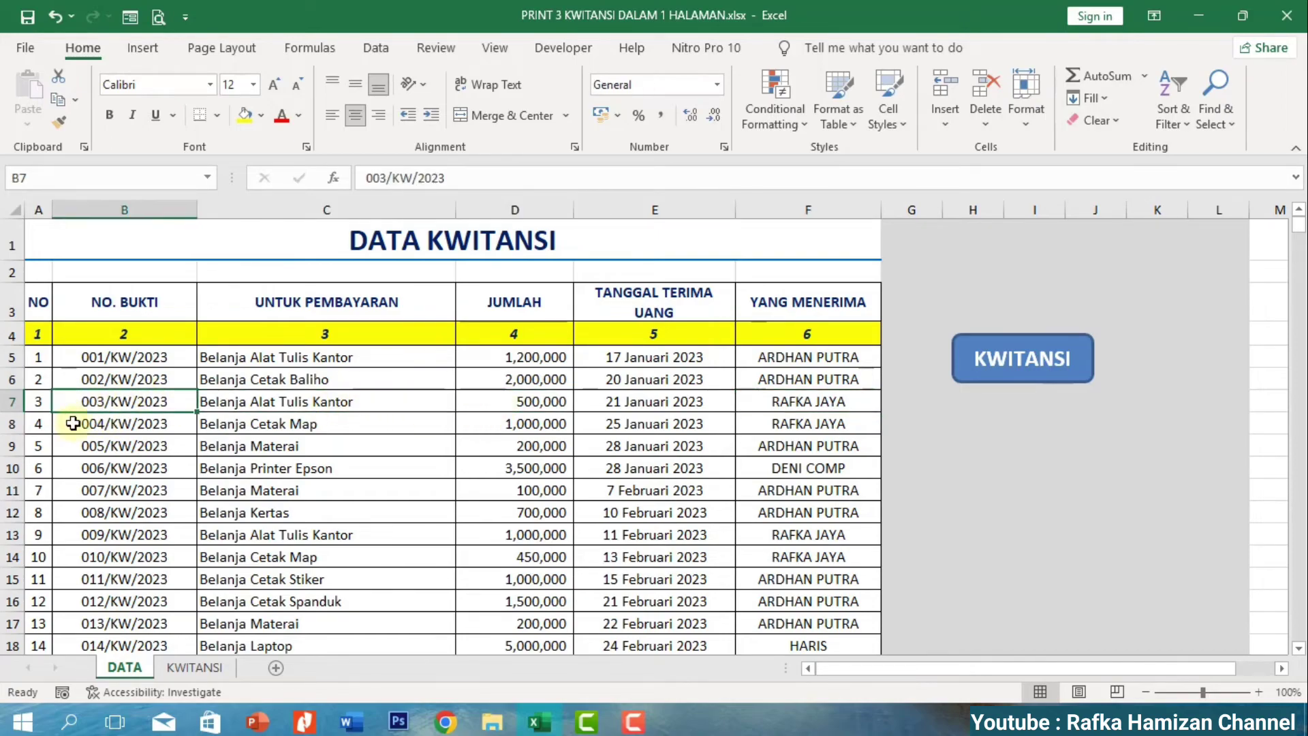
click(689, 404)
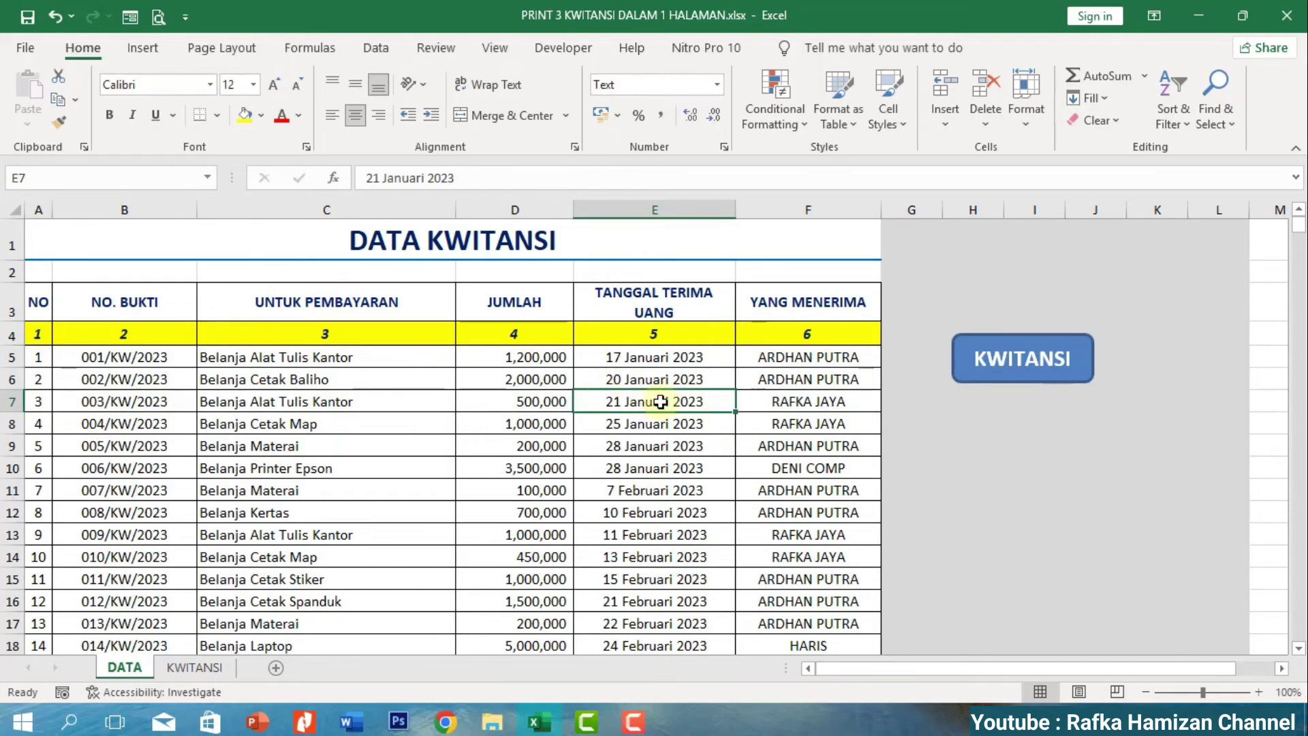
click(231, 666)
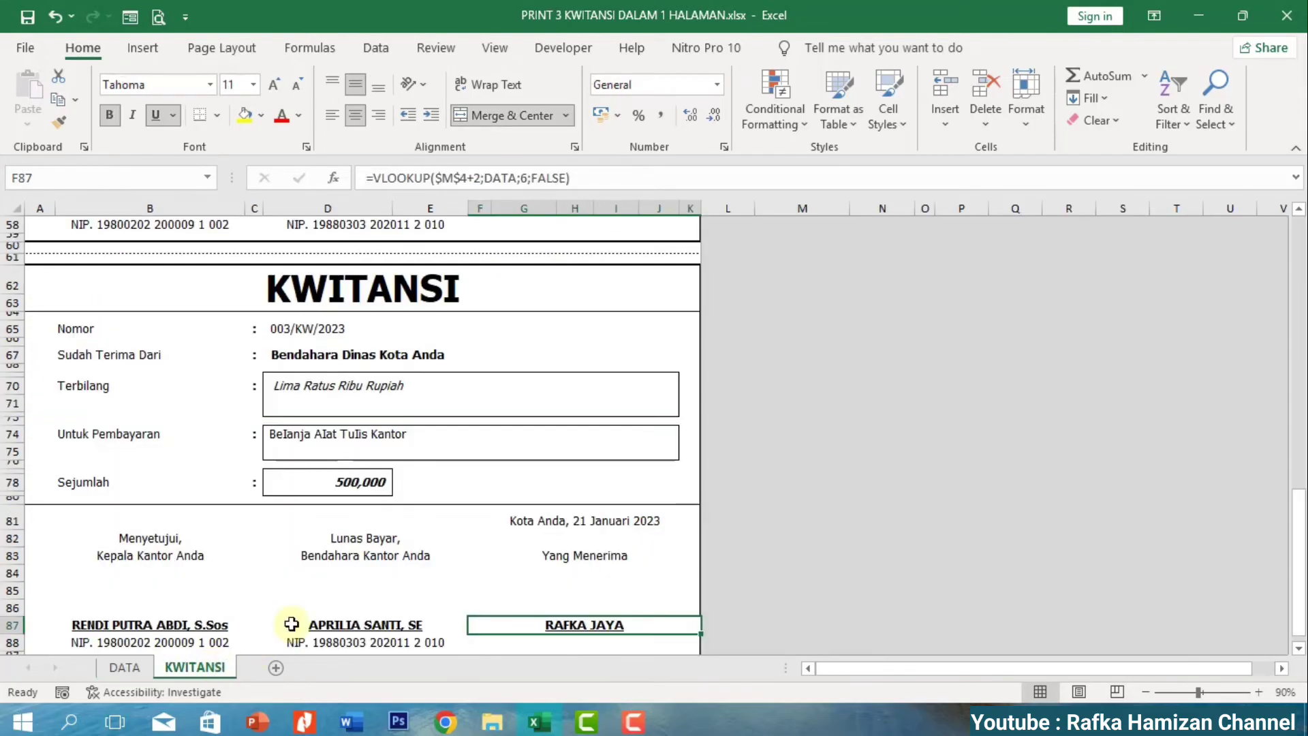
click(628, 524)
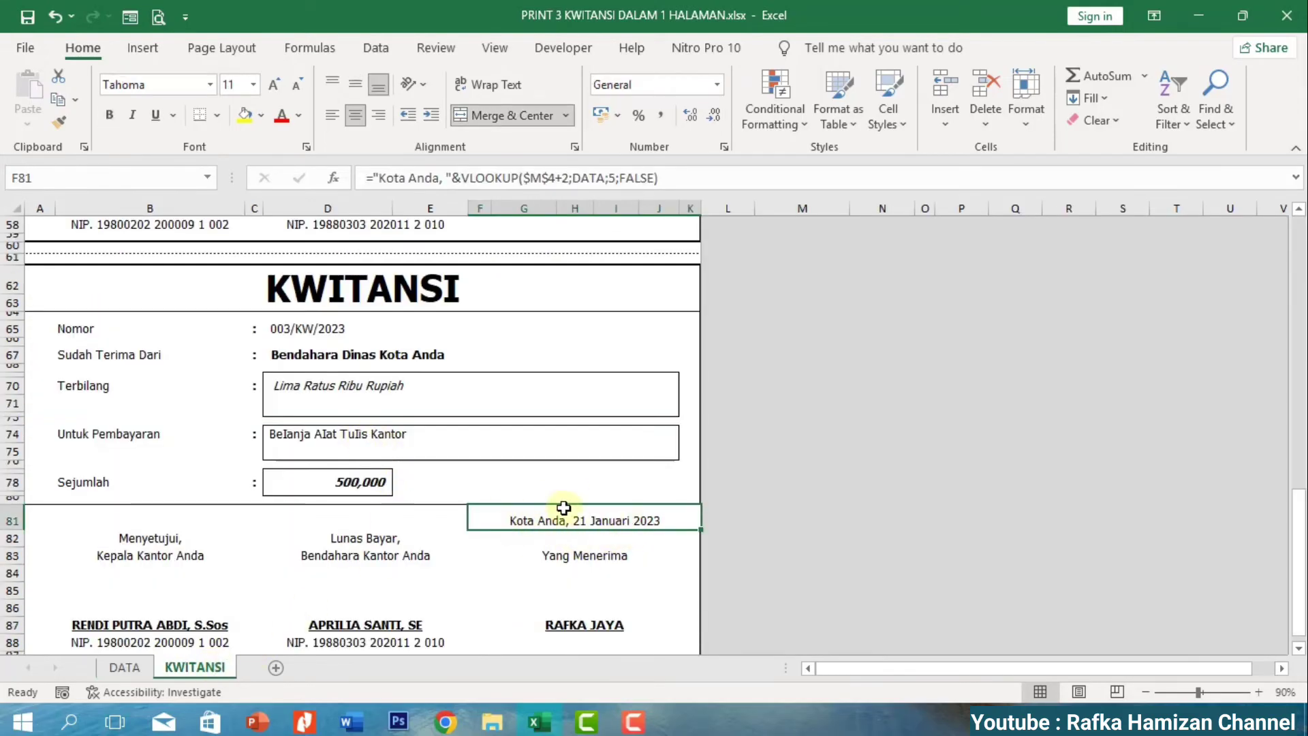
Compare the second receipt's payment, amount, date and recipient with the second record in row 6 of the DATA sheet.
scroll(564, 504, up, 9)
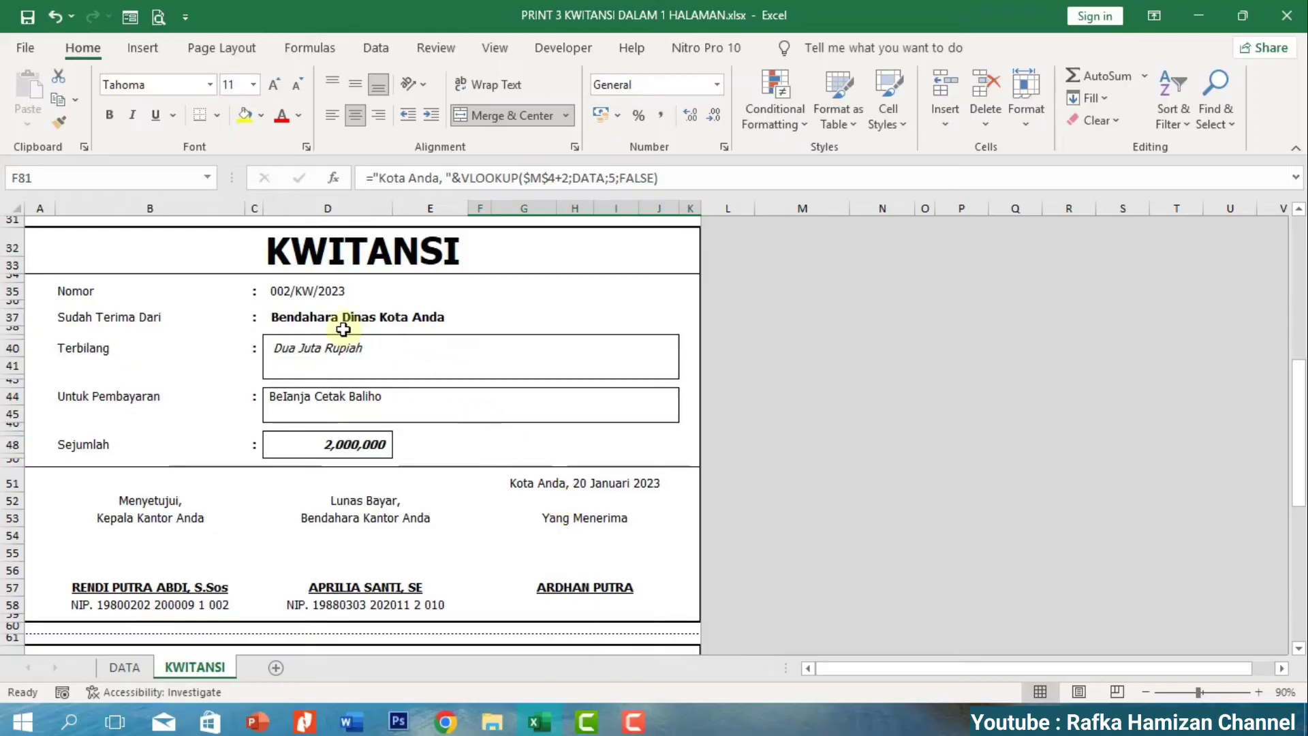
click(329, 411)
click(343, 439)
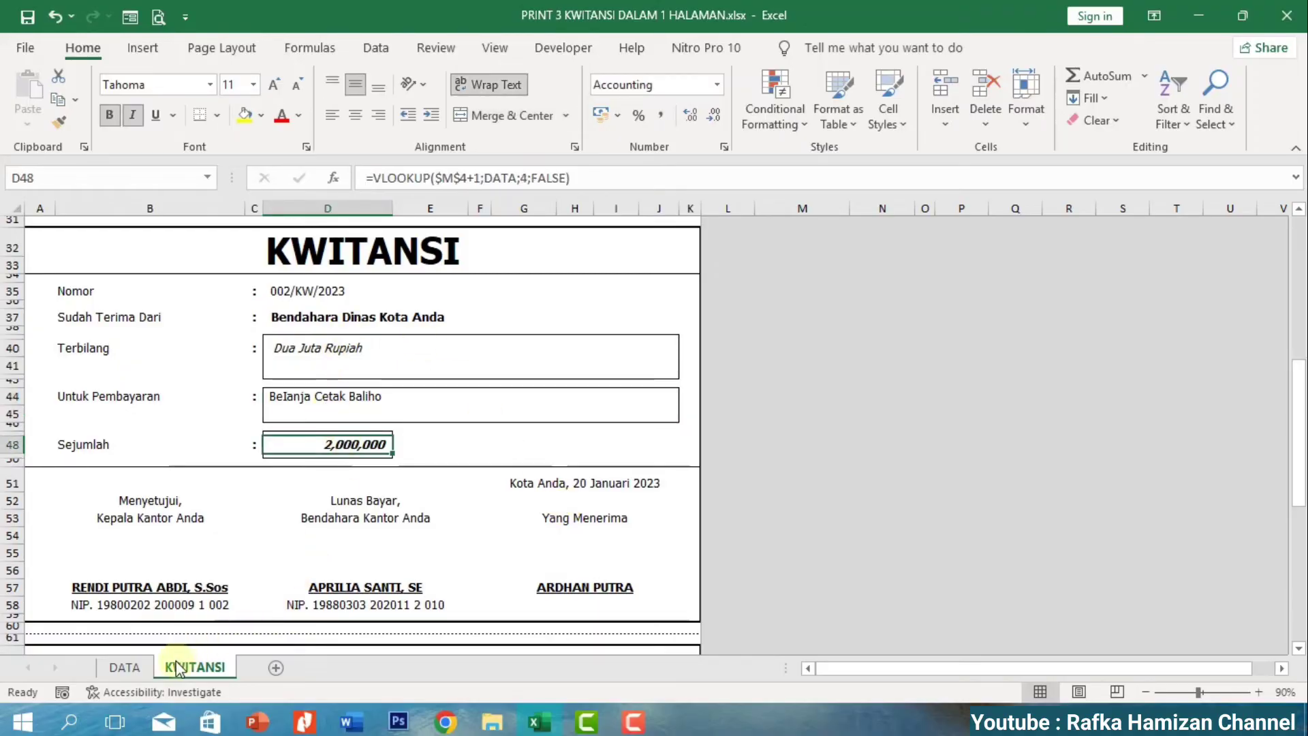
click(125, 667)
click(427, 389)
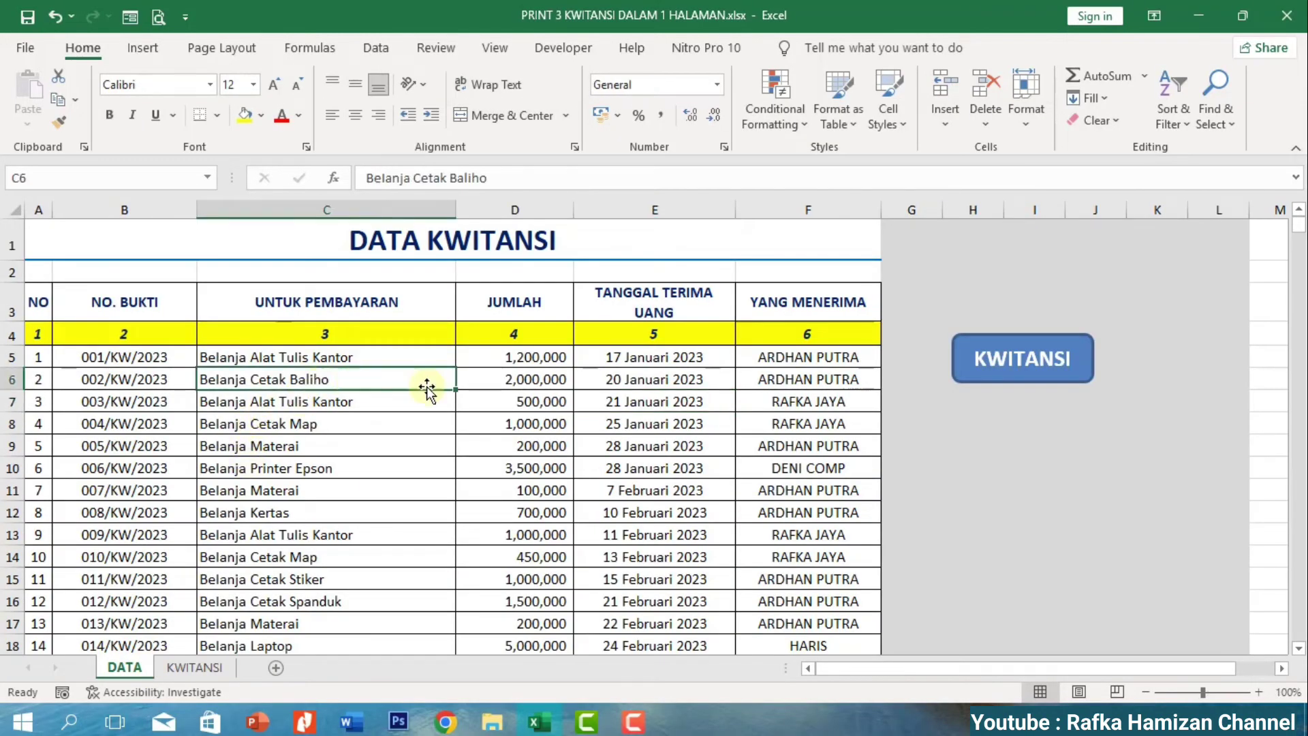
click(521, 379)
click(654, 378)
click(837, 379)
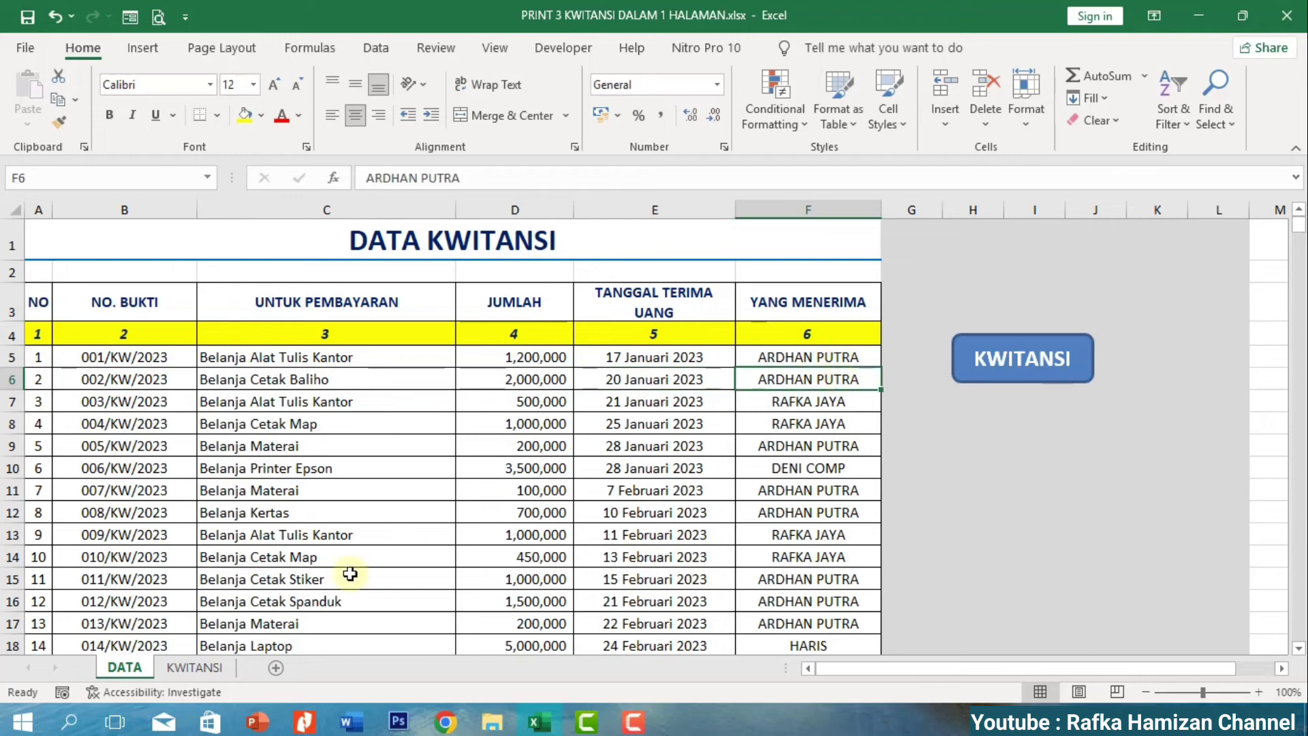
click(194, 667)
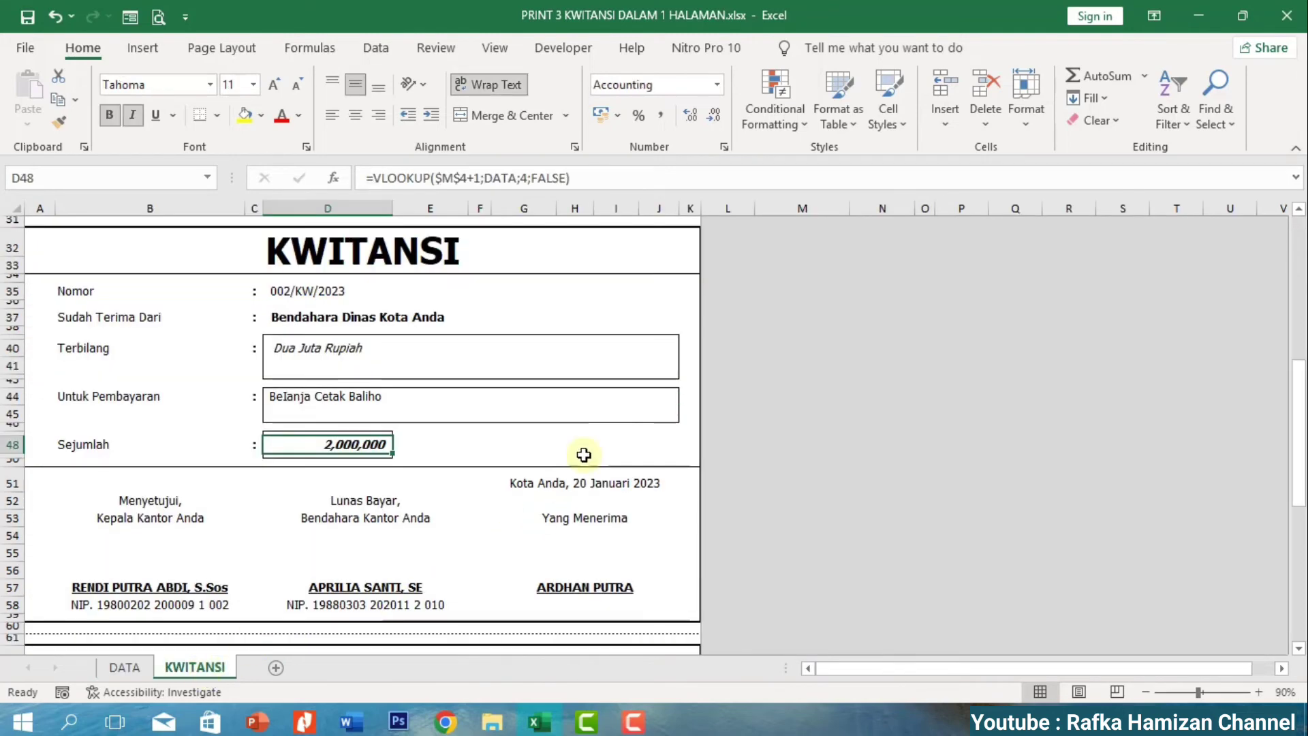
click(553, 480)
click(559, 586)
Advance the receipt counter to 4 and check the Nomor in each of the three receipts.
scroll(678, 464, up, 9)
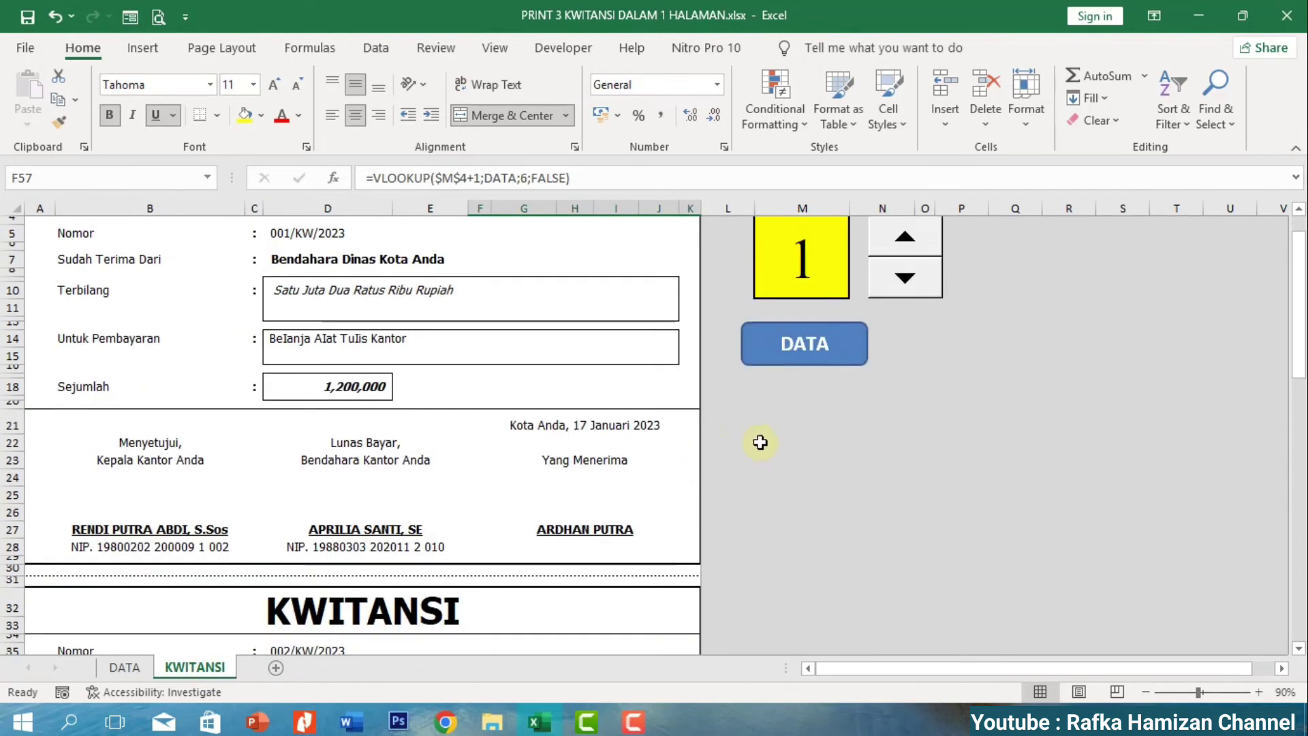
scroll(760, 442, up, 1)
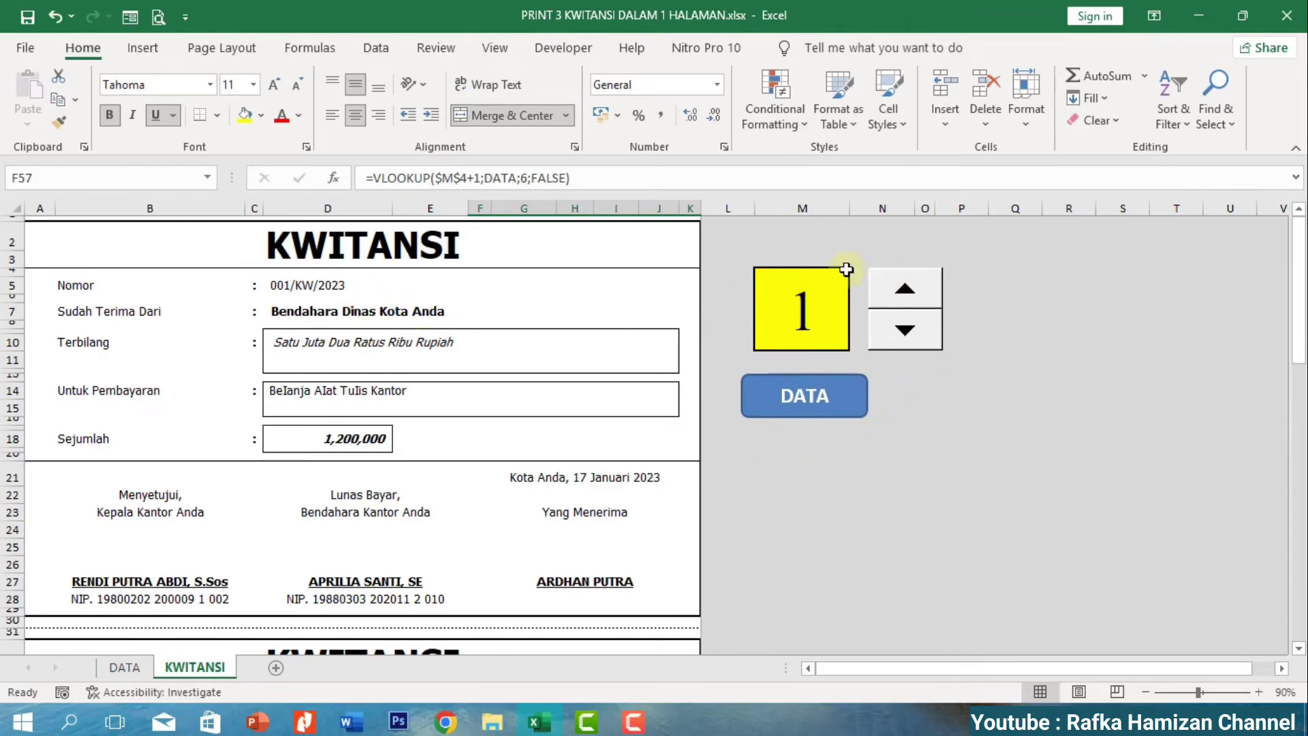
click(905, 298)
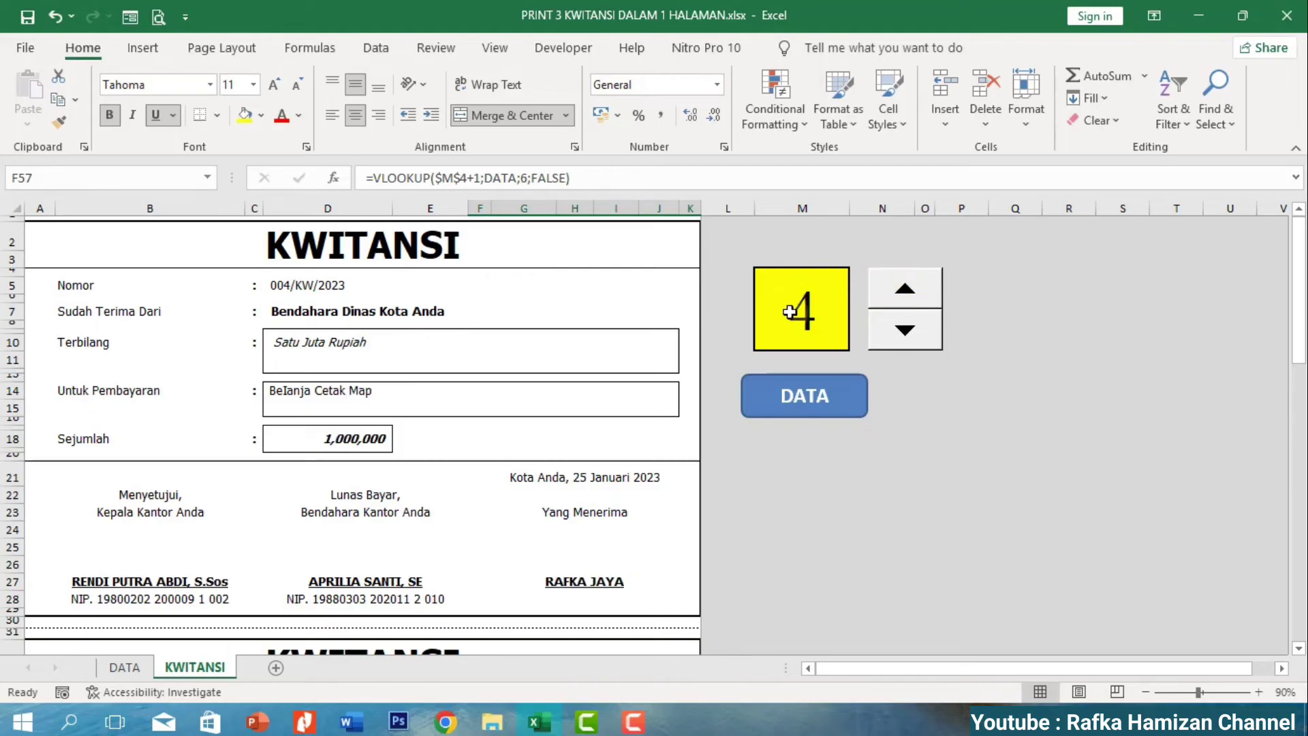
click(289, 286)
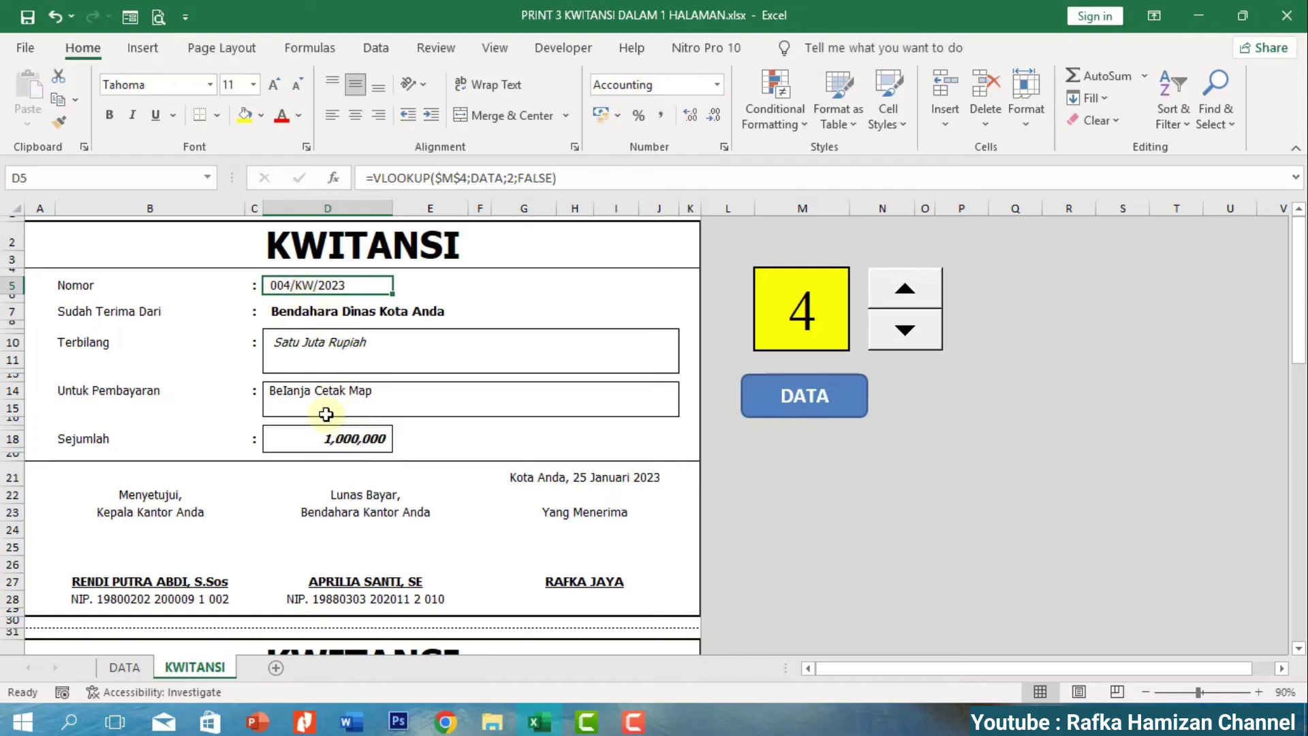
scroll(436, 533, down, 6)
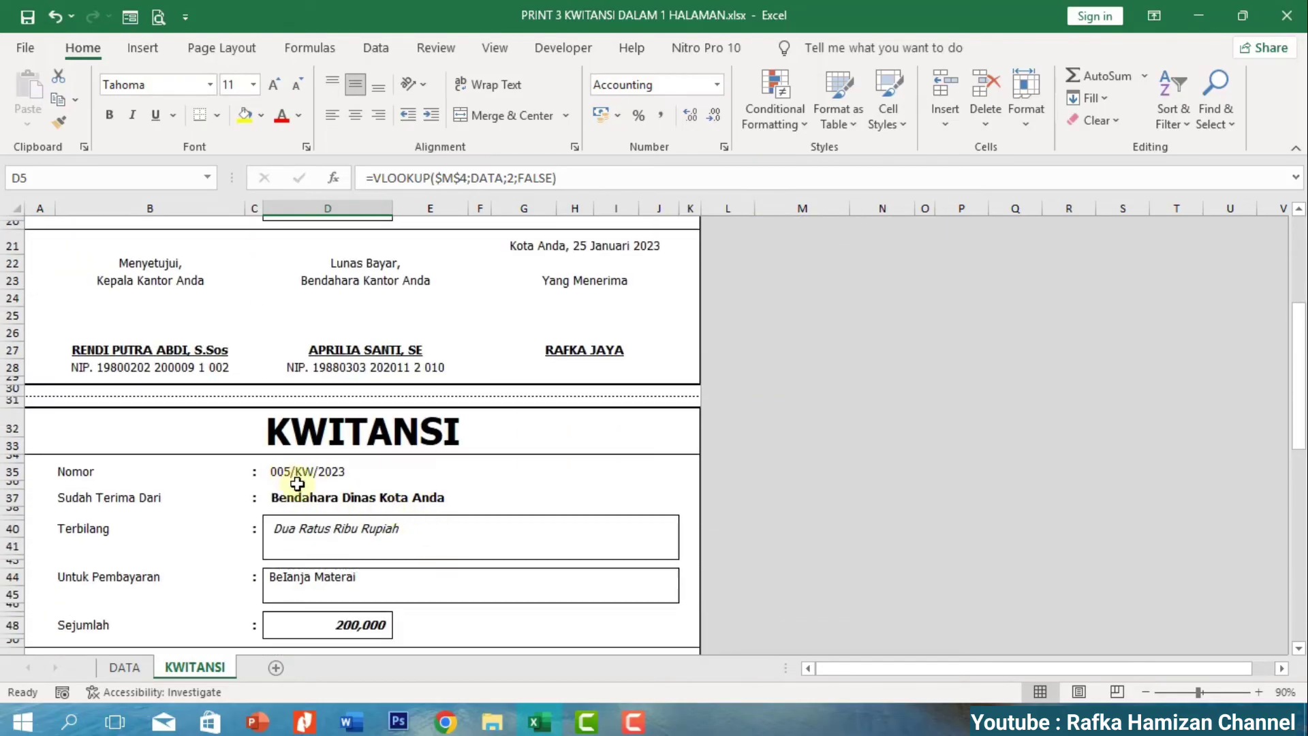
scroll(297, 484, down, 12)
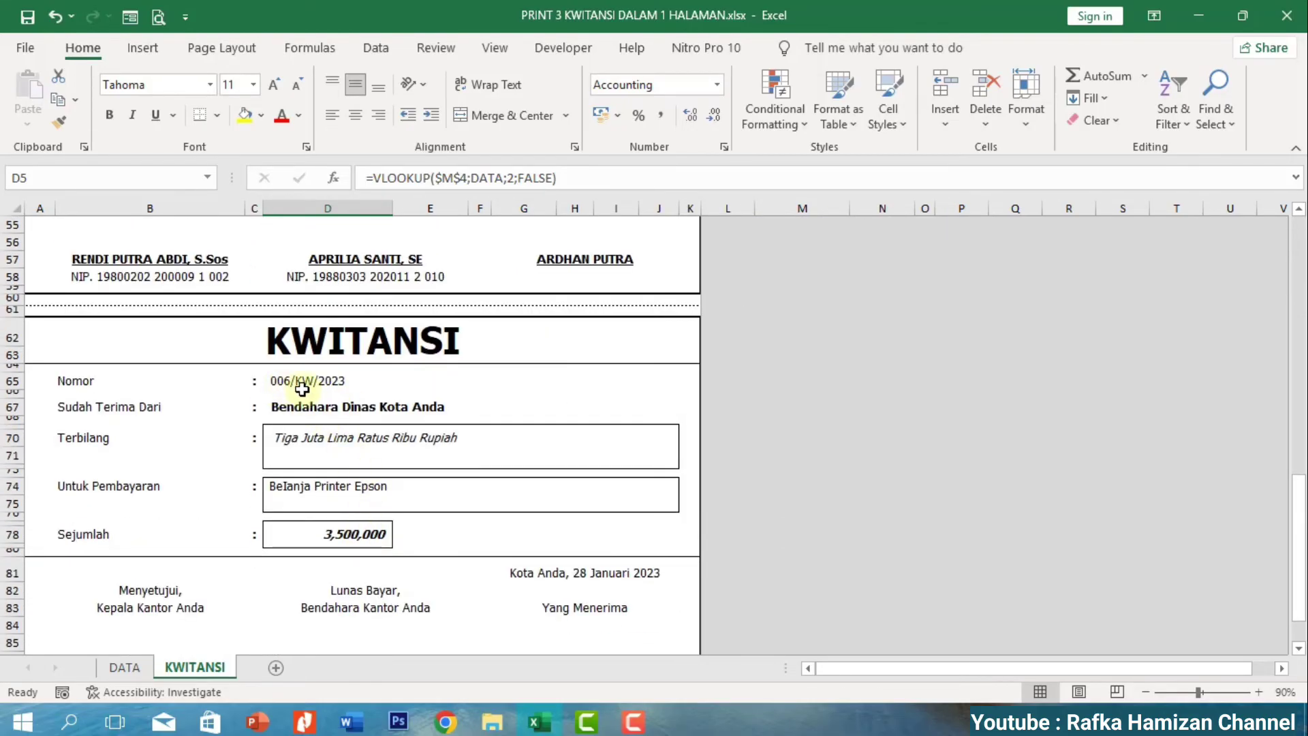
scroll(529, 505, down, 4)
scroll(885, 473, up, 15)
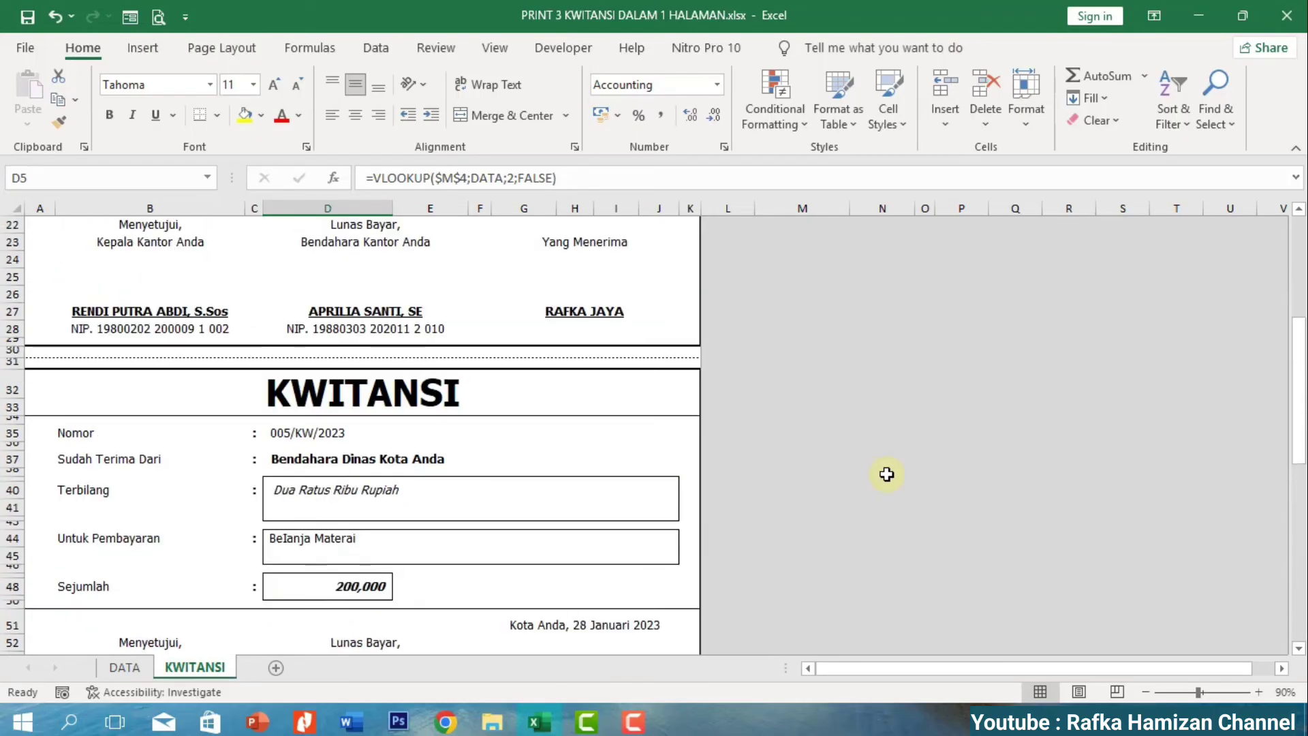
Advance the receipt counter to 31 and check the receipts beyond the last DATA record.
scroll(886, 474, up, 7)
click(904, 289)
click(903, 289)
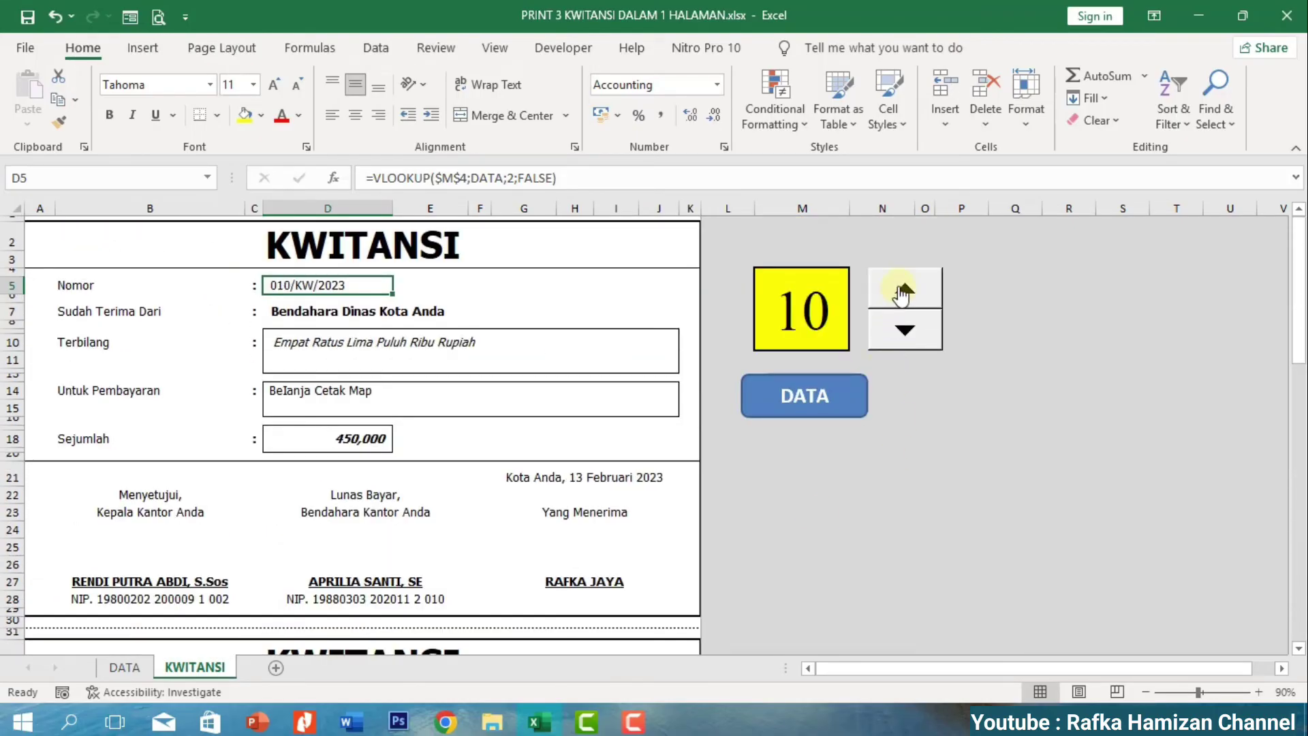
click(904, 290)
click(905, 300)
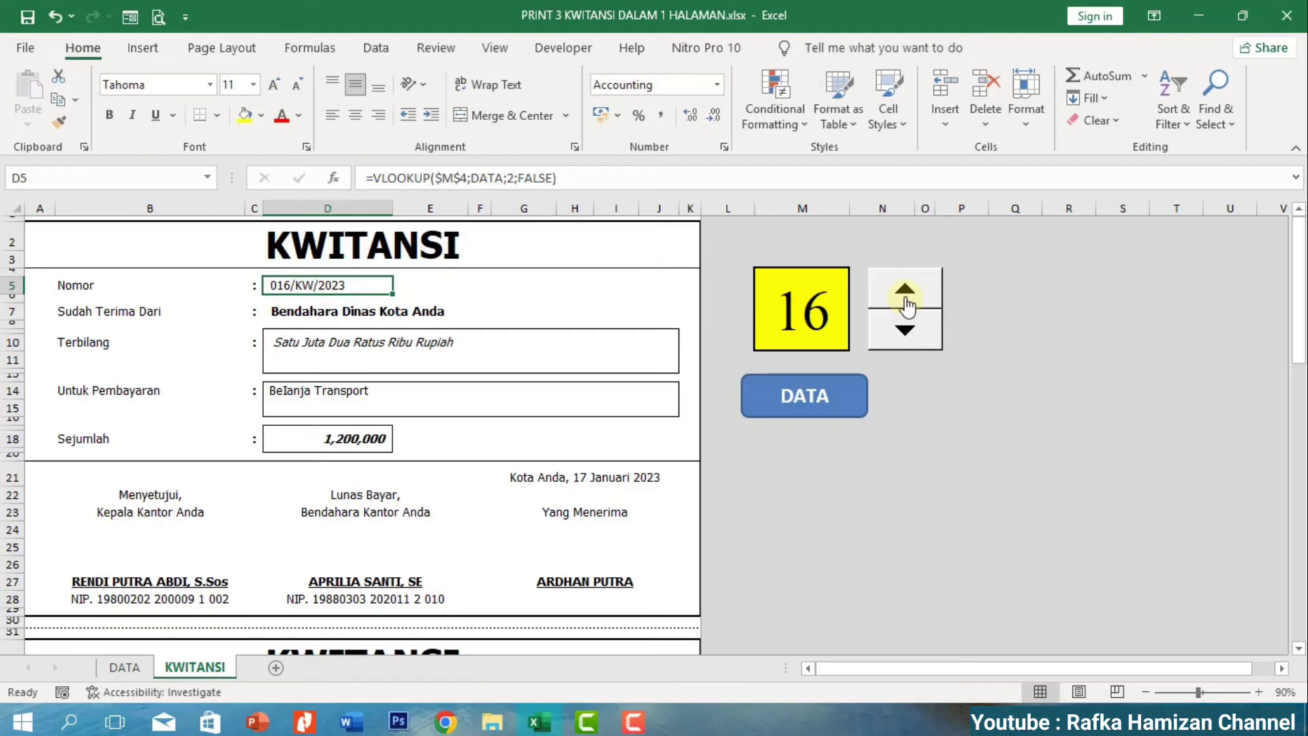
click(906, 299)
click(905, 300)
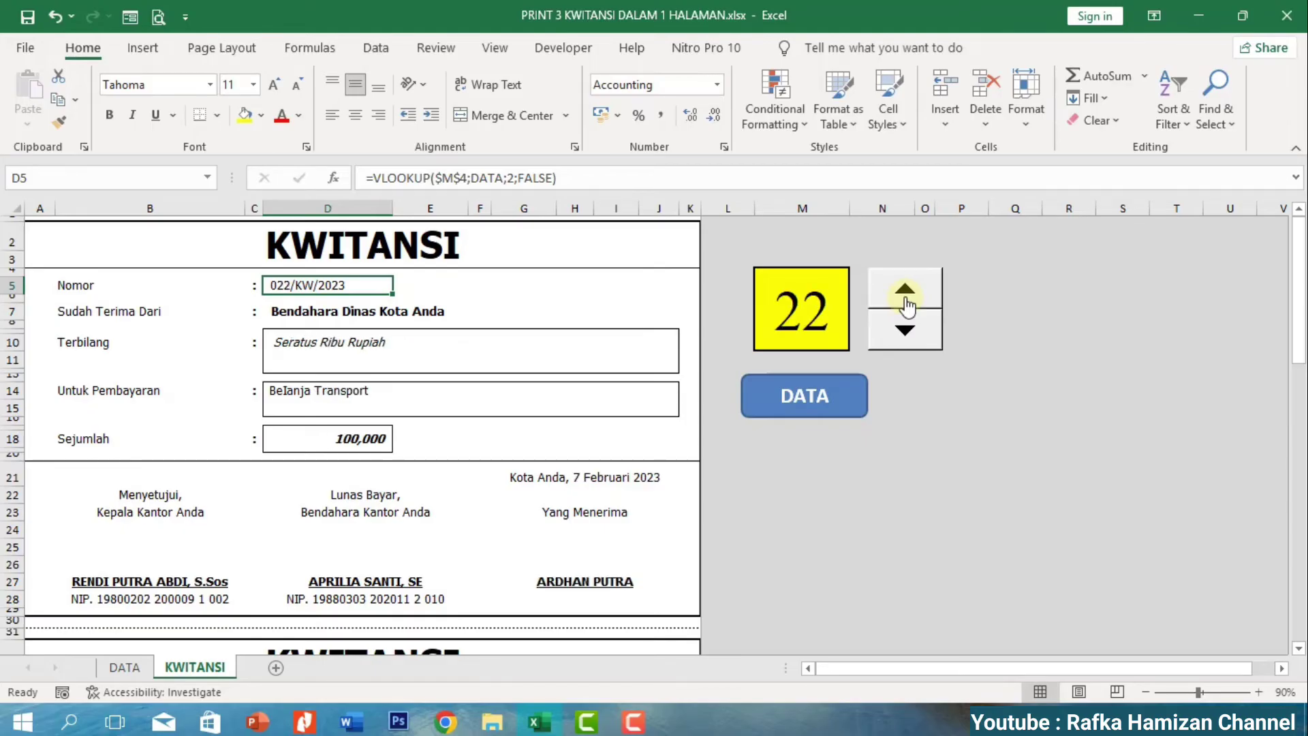
click(905, 300)
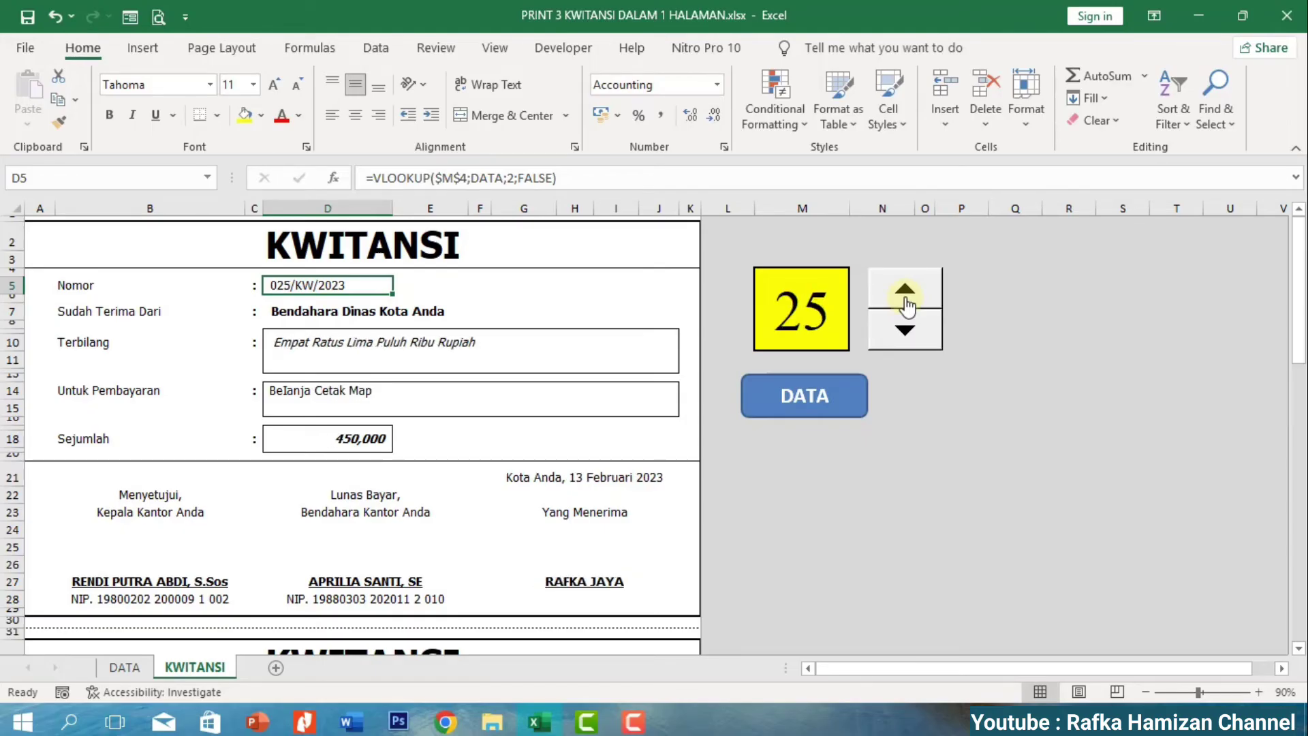
click(905, 300)
click(905, 300)
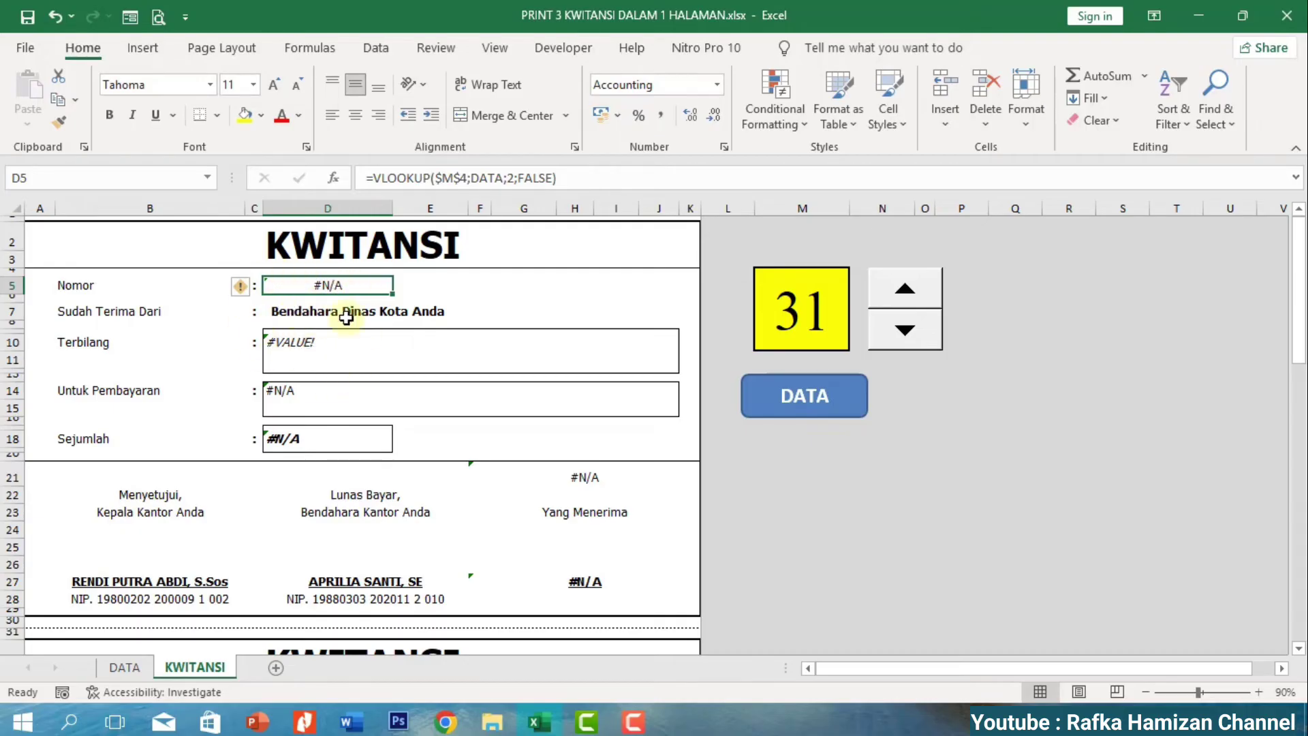
scroll(423, 386, down, 6)
scroll(424, 385, up, 6)
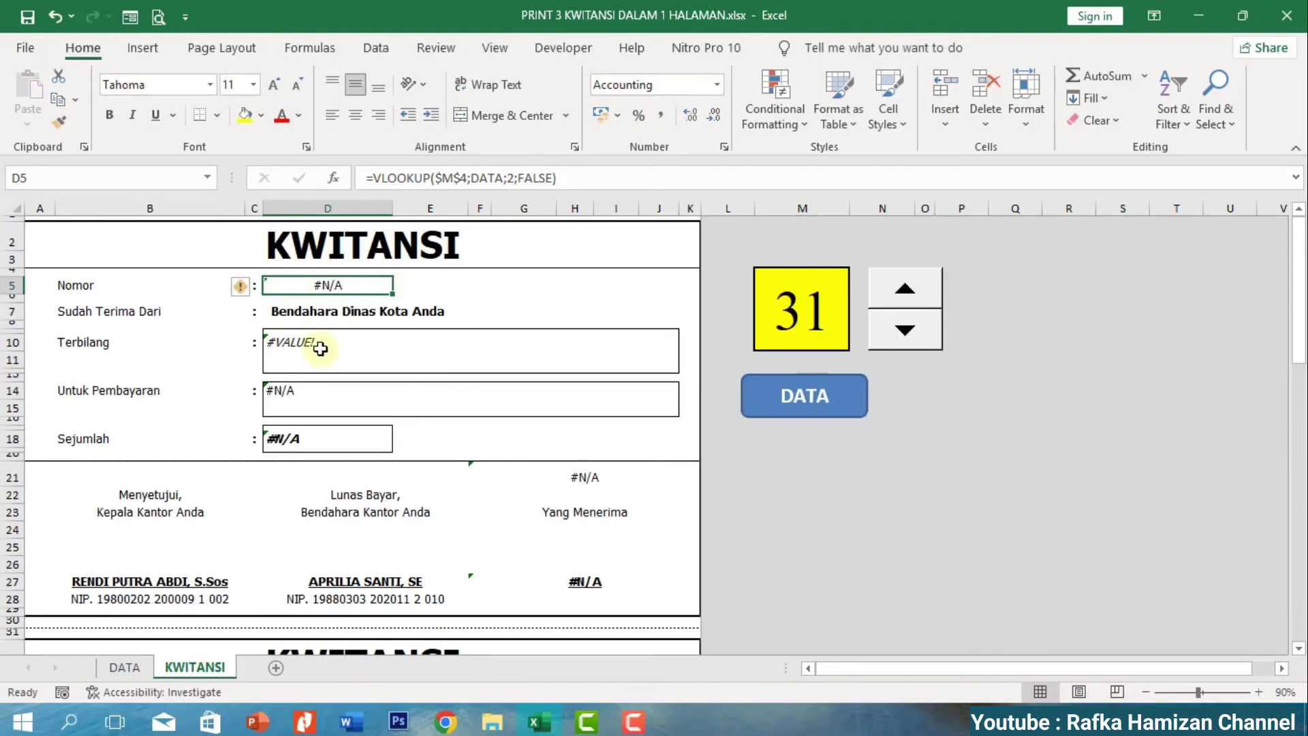
Move the receipt counter back one page and compare the third receipt's Nomor with the last record on the DATA sheet.
click(909, 335)
scroll(473, 427, down, 20)
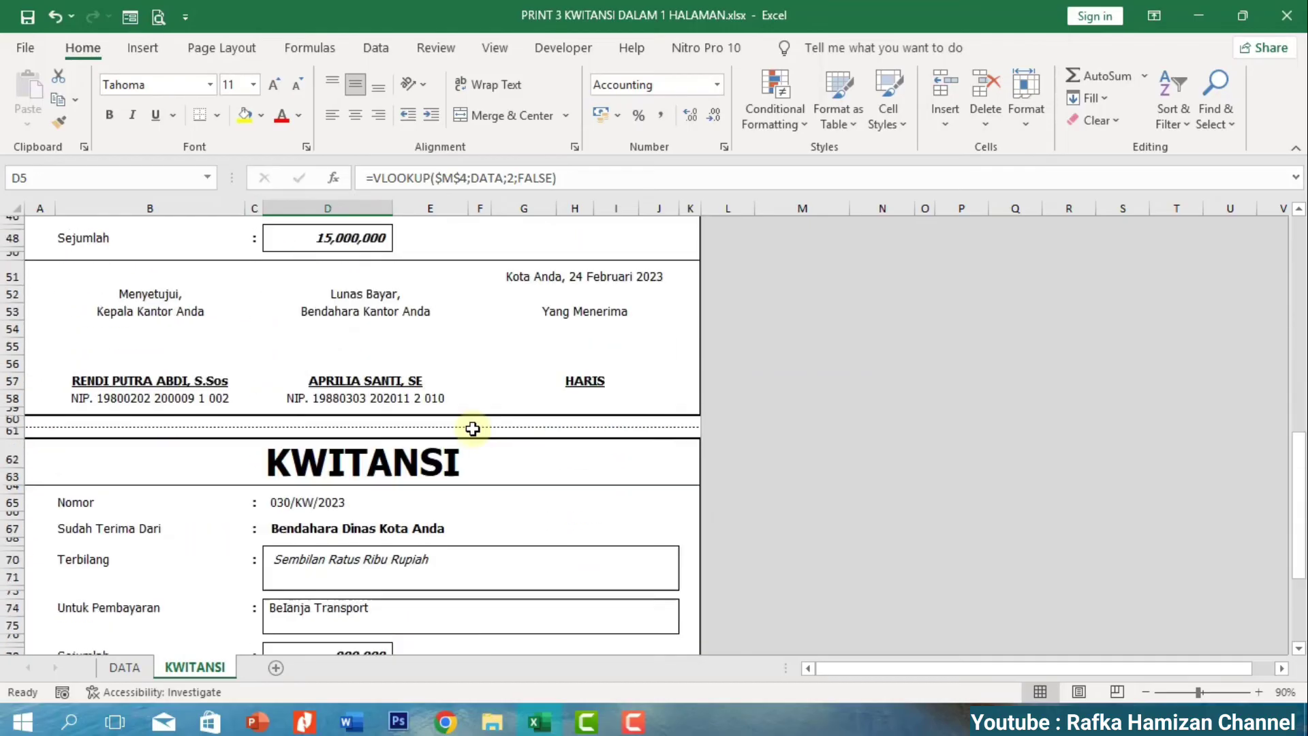
scroll(473, 429, up, 5)
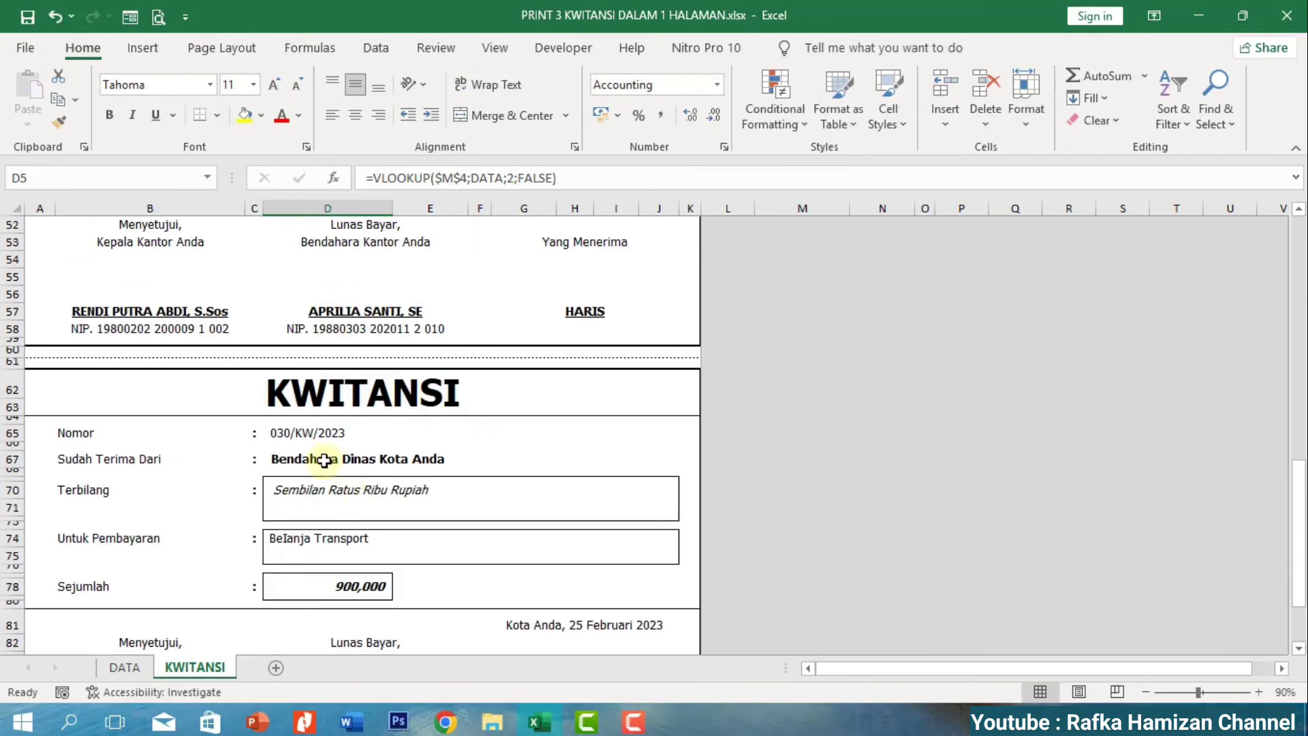
click(276, 439)
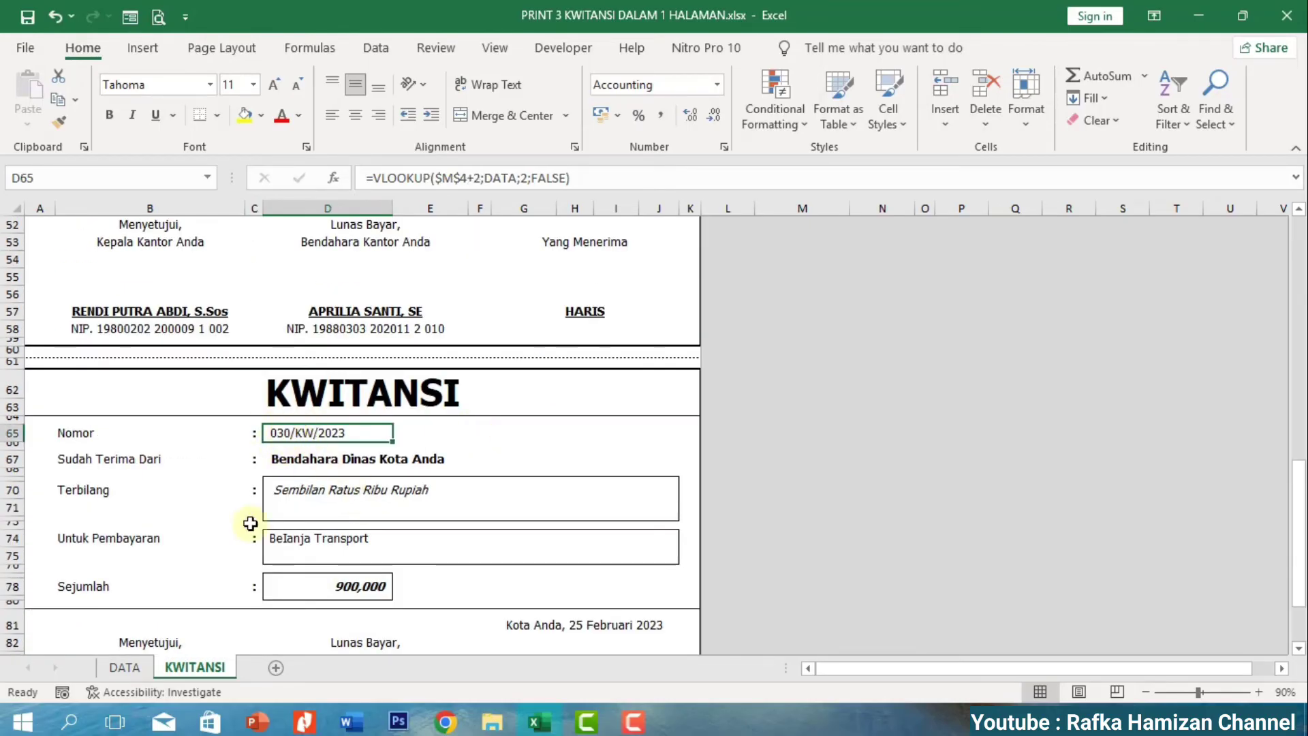
click(124, 668)
scroll(205, 573, down, 9)
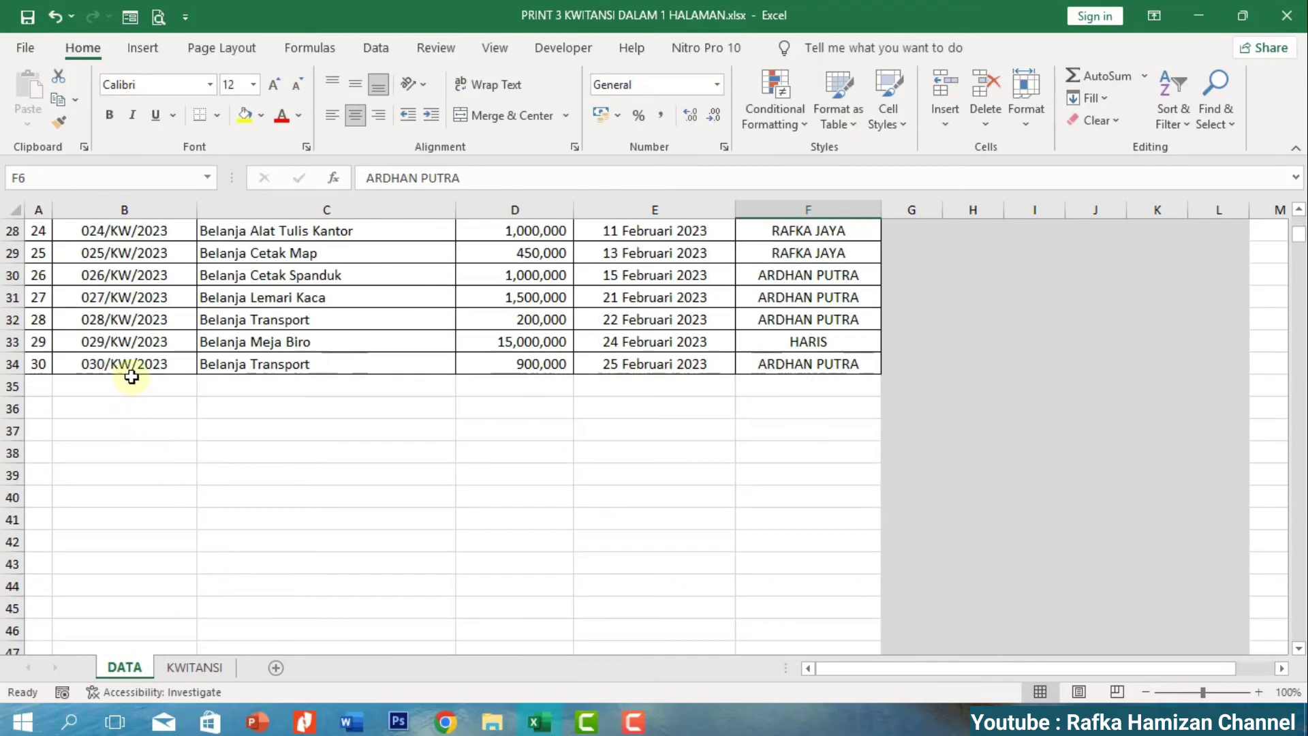
click(186, 670)
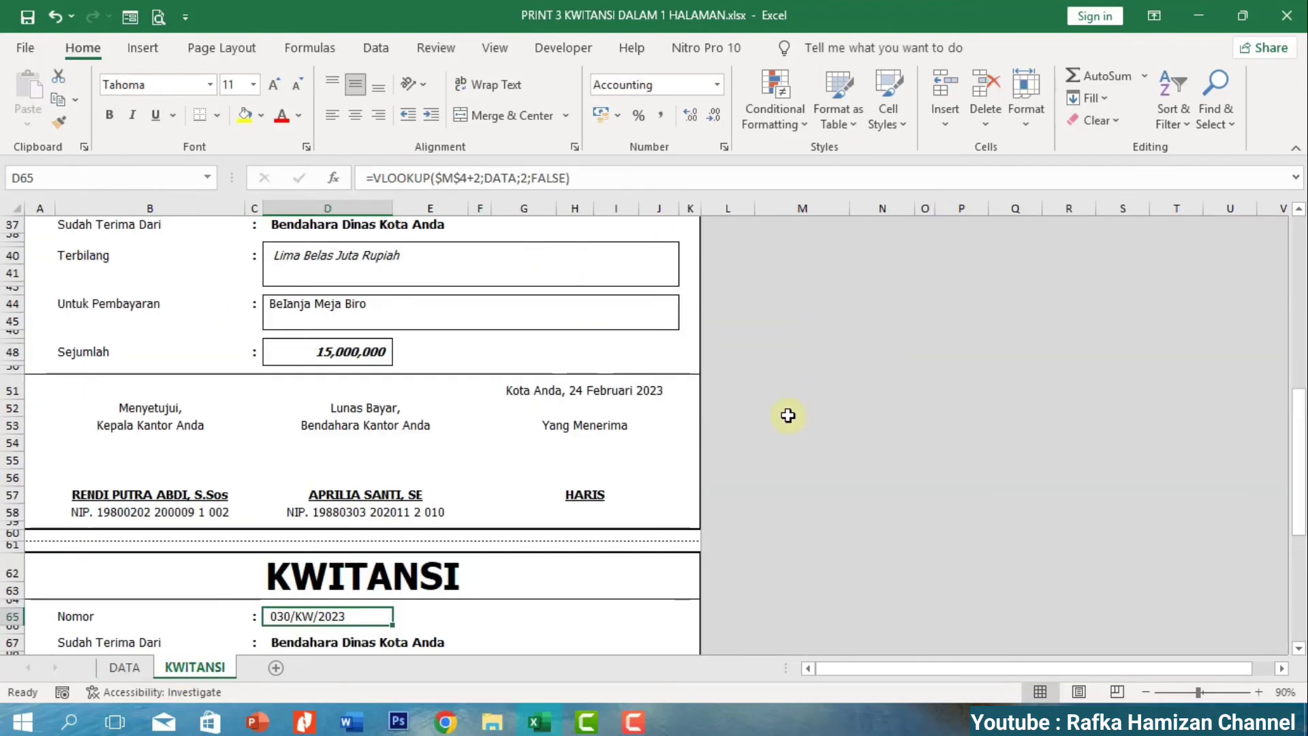
Return the receipt counter on the KWITANSI sheet to 31.
scroll(786, 415, up, 10)
click(915, 279)
click(915, 279)
click(915, 279)
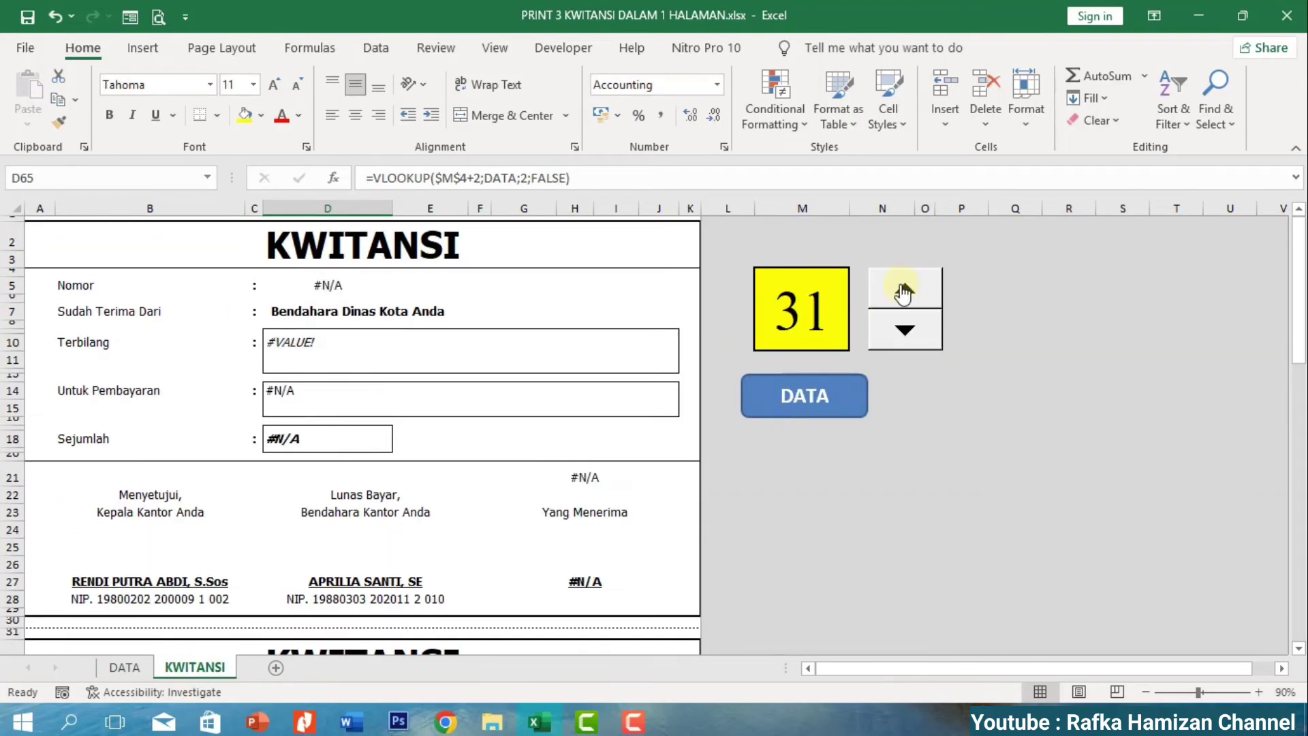
Enter BELANJA in C35 on the DATA sheet as the payment description of a new record.
click(123, 667)
click(262, 387)
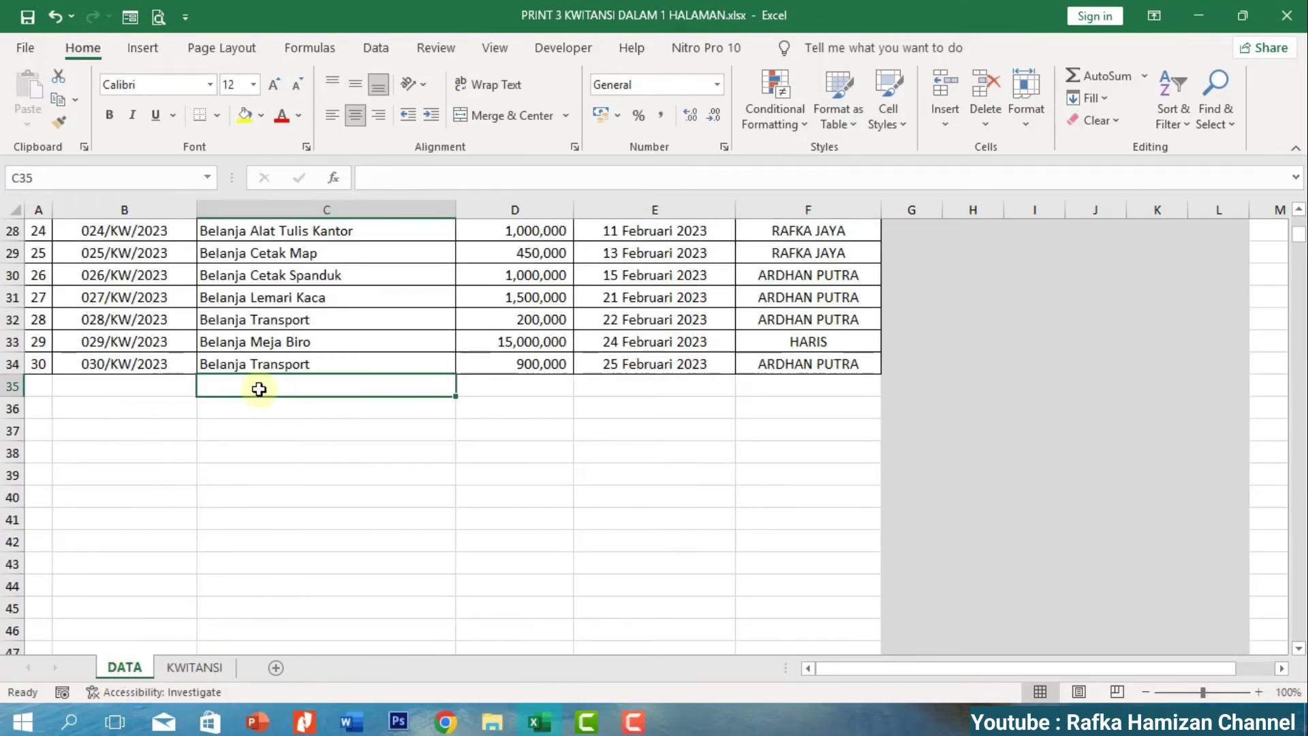
text(B)
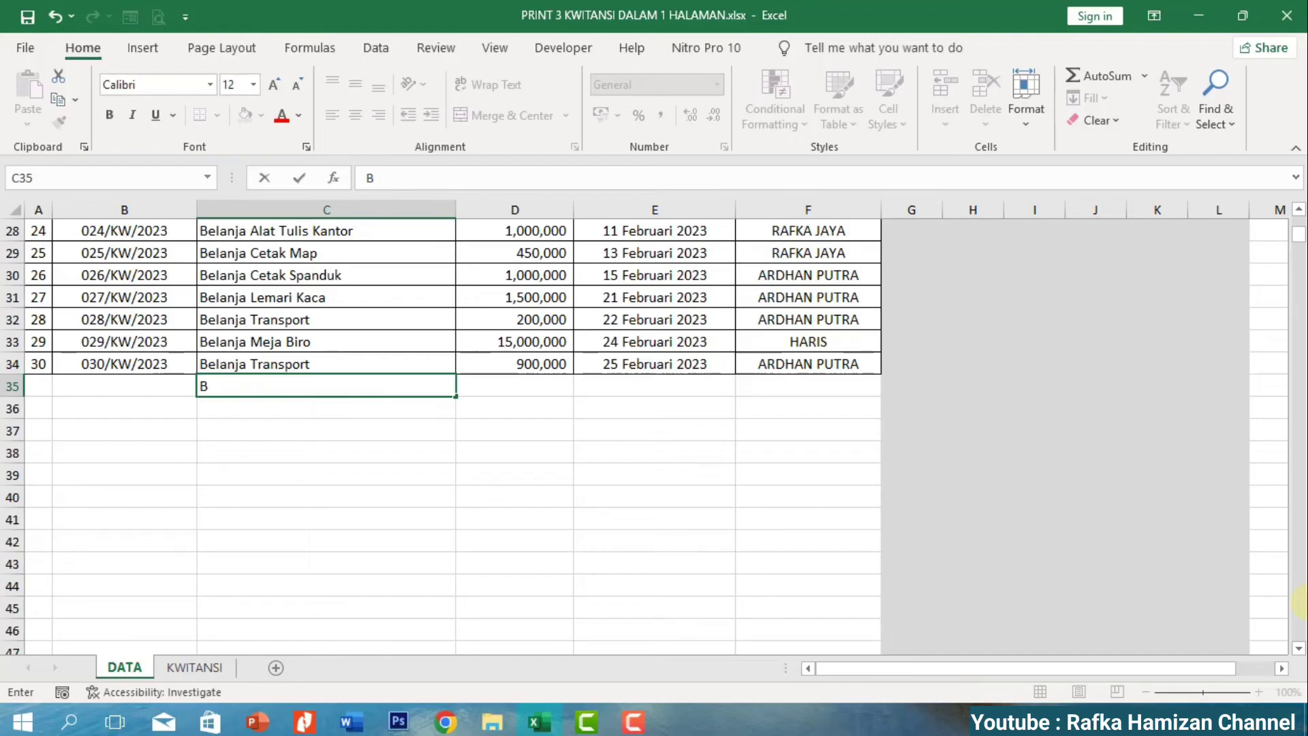
text(ELANJA)
key(ctrl+Return)
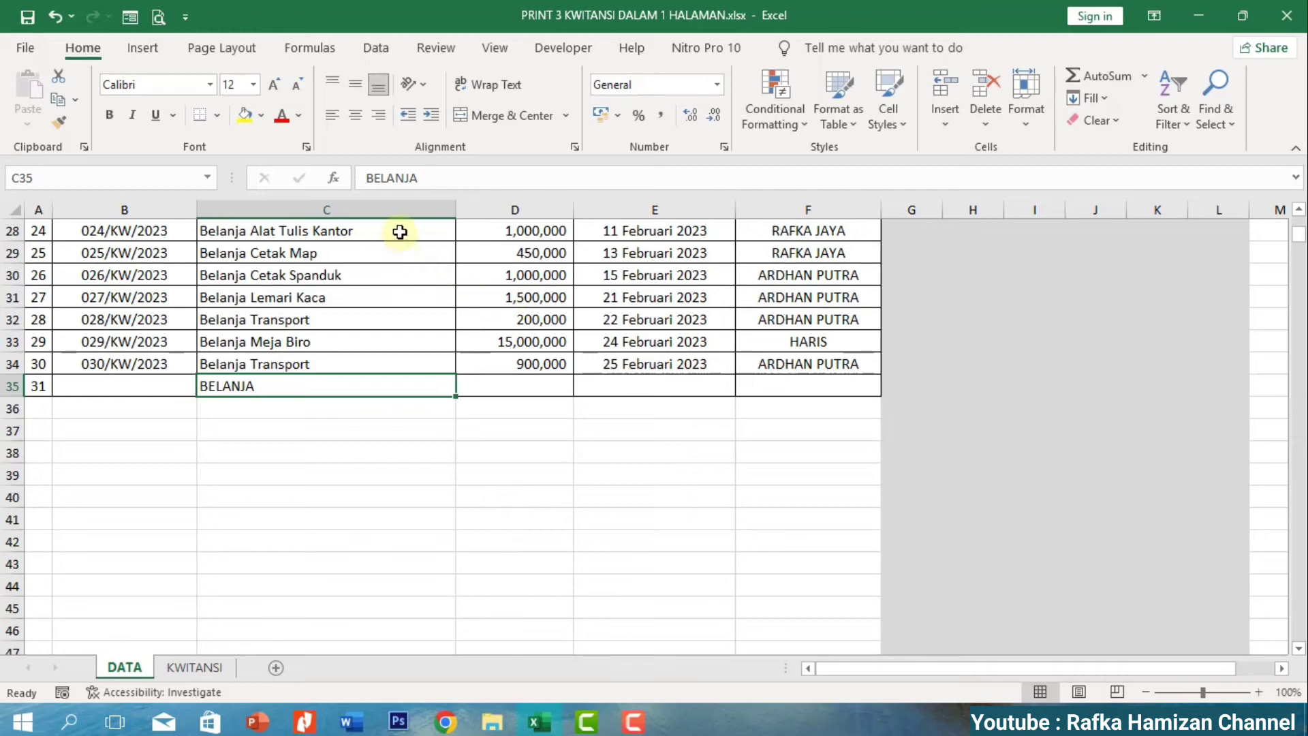
Copy the payment description and amount from C28:D28 into C35:D35 for the new record.
drag(400, 232, 529, 301)
key(ctrl+c)
click(303, 454)
key(ctrl+v)
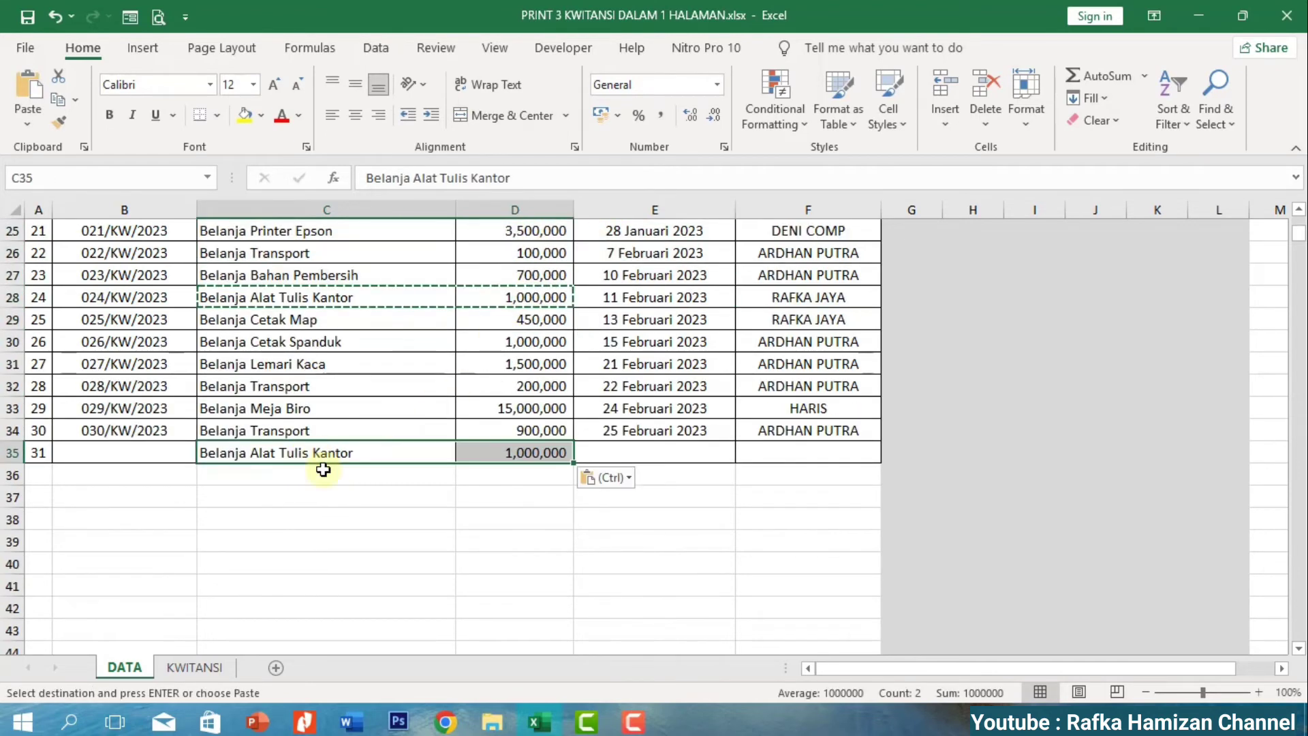
Copy the date from E34 into E35 and the recipient from F33 into F35 for the new DATA record.
click(678, 430)
key(ctrl+c)
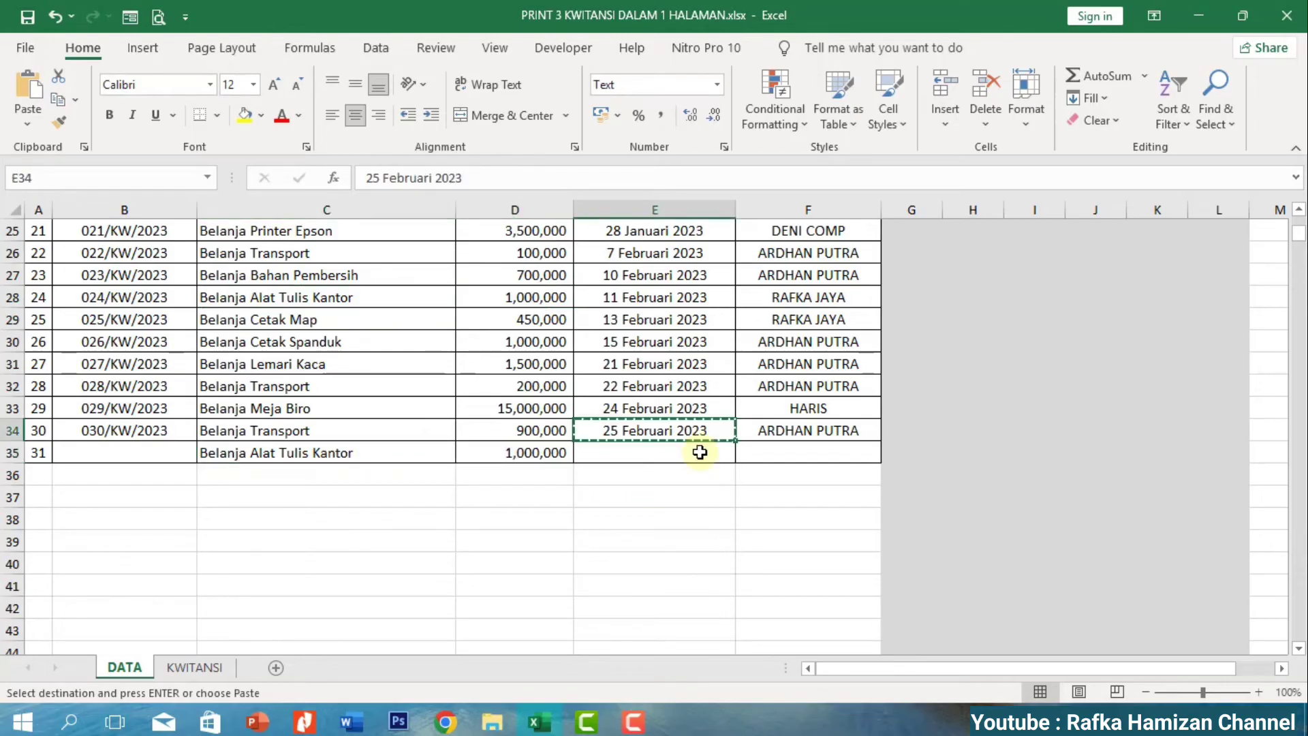
click(702, 453)
key(ctrl+v)
click(780, 406)
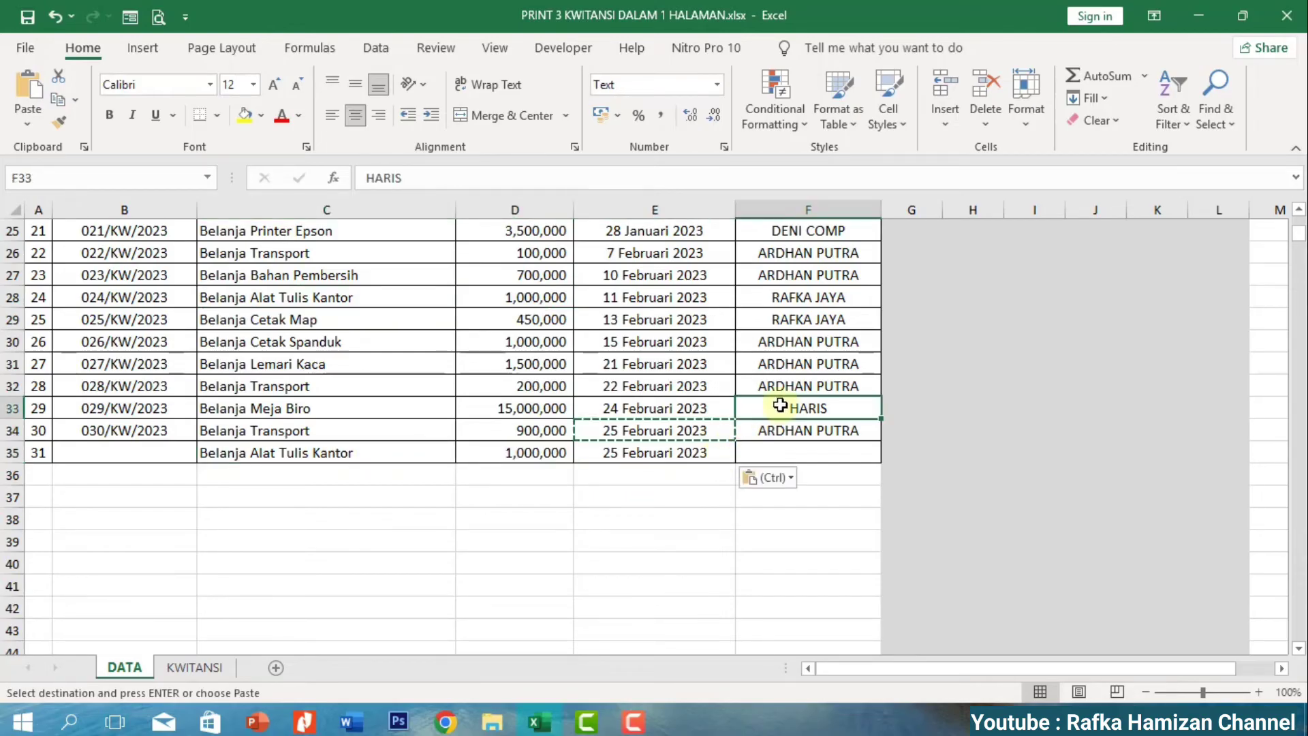
key(ctrl+c)
click(767, 452)
key(ctrl+v)
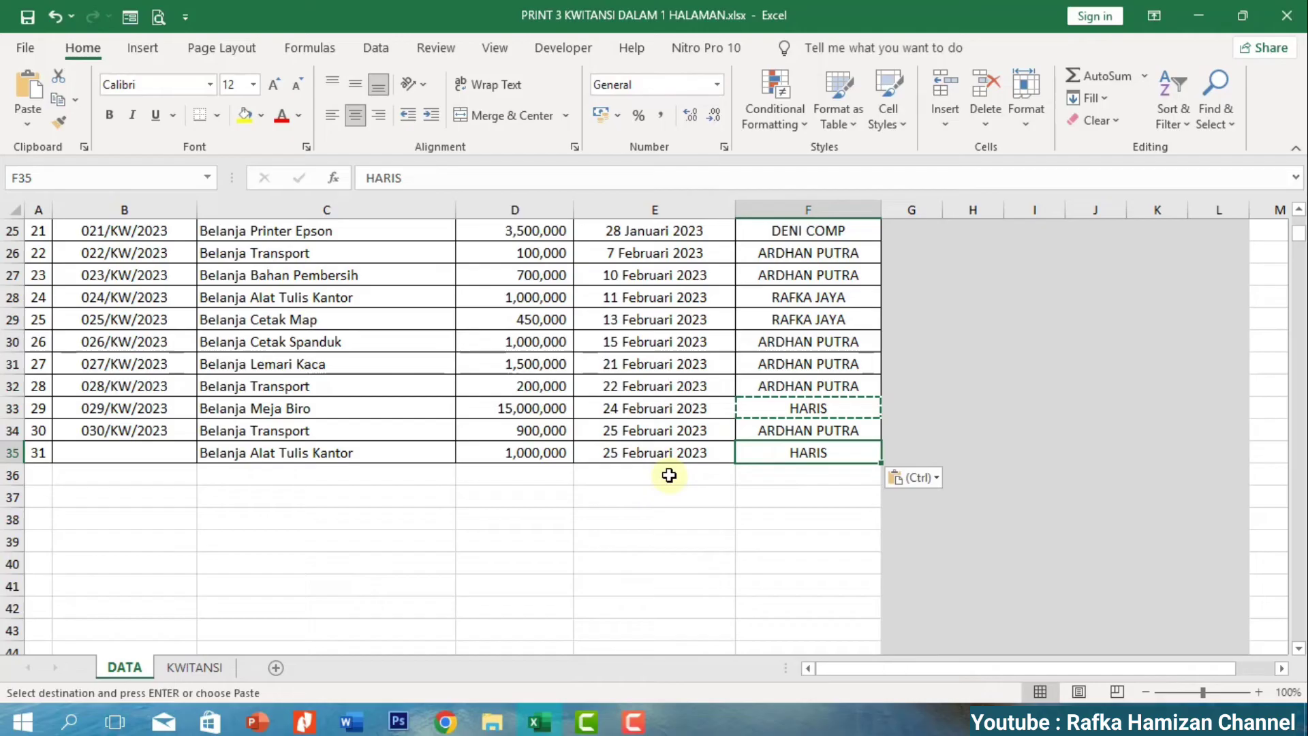
Copy the receipt number from B34 into B35 and change it to 031/KW/2023.
click(124, 430)
key(Escape)
key(ctrl+c)
click(131, 448)
key(ctrl+v)
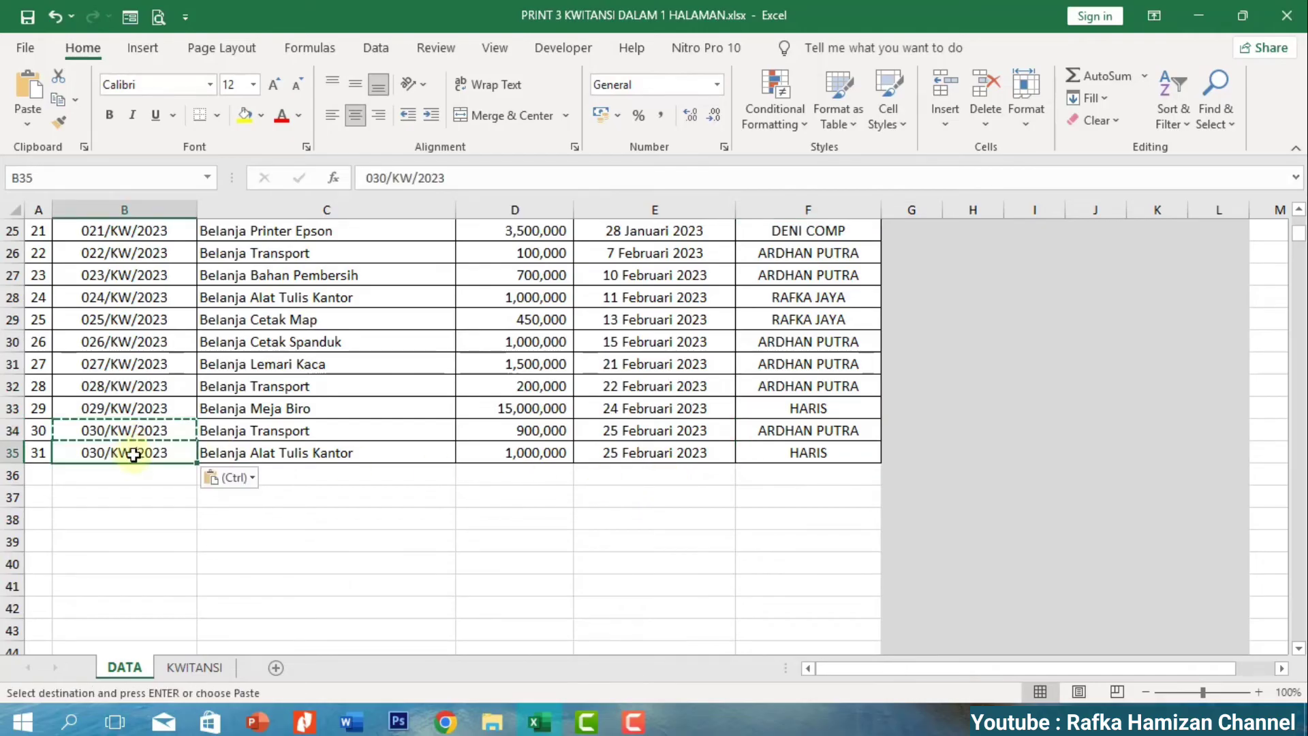
key(Escape)
double_click(103, 455)
key(BackSpace)
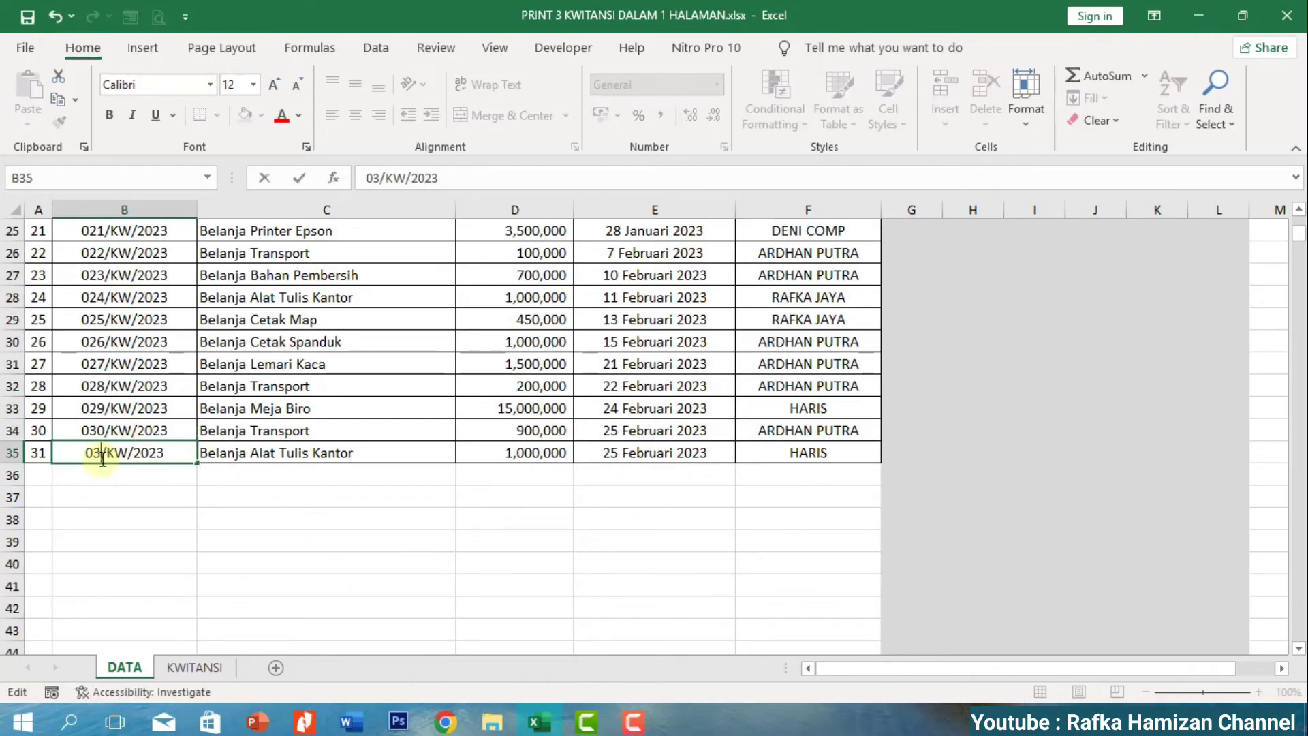
text(1)
key(Return)
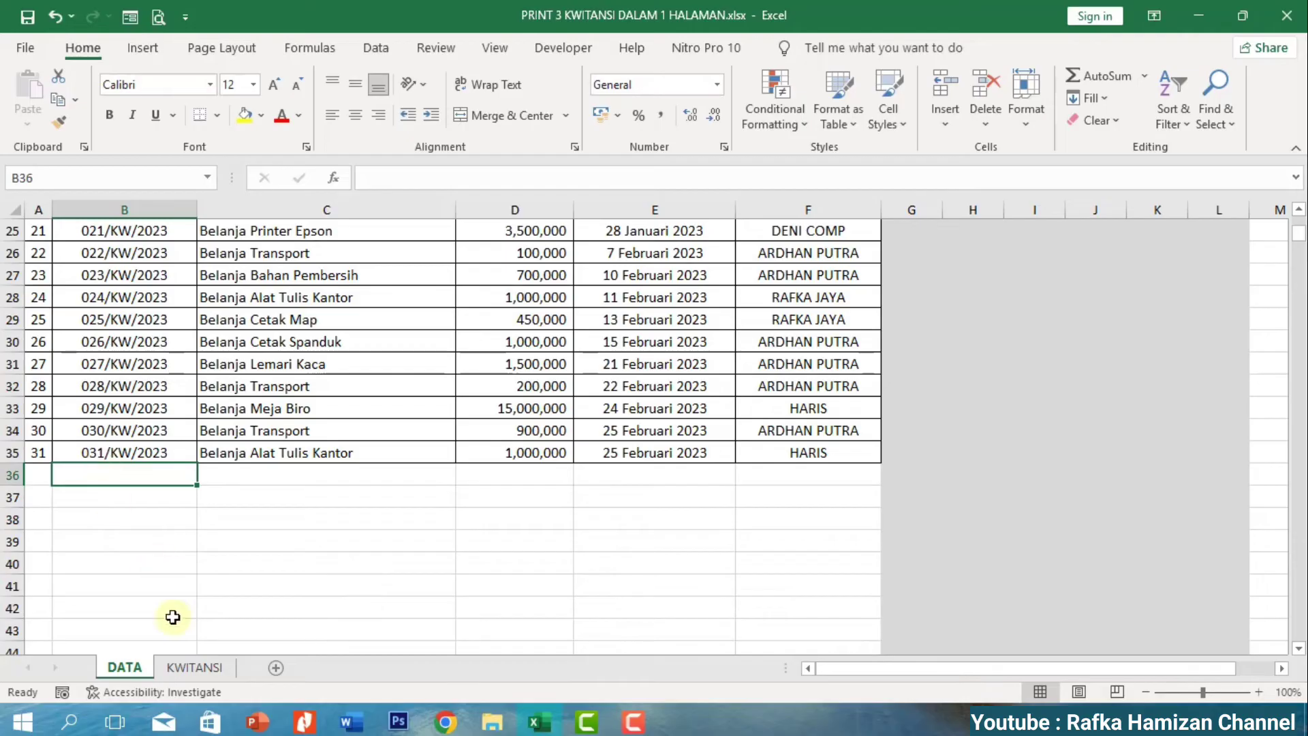
Compare the first and second receipts on the KWITANSI sheet with the DATA records, and inspect the first receipt's Nomor formula.
scroll(573, 452, up, 8)
click(1049, 350)
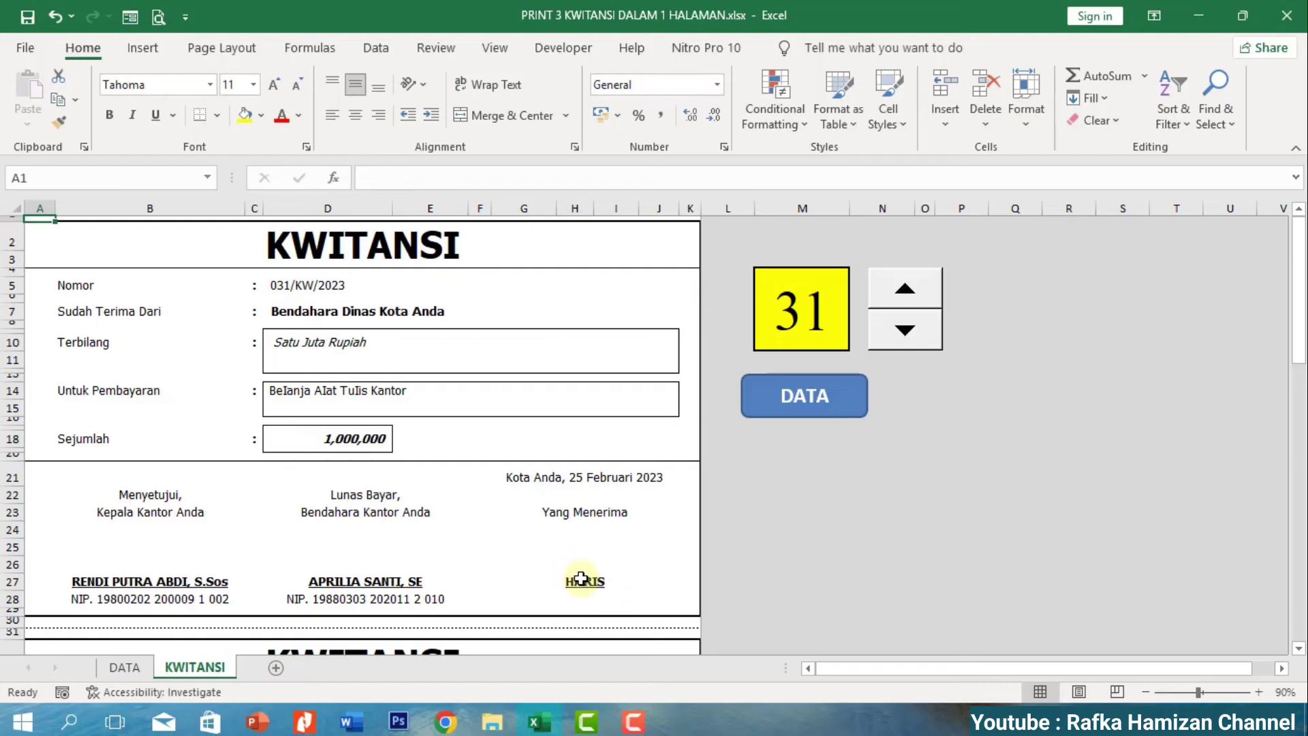
click(124, 668)
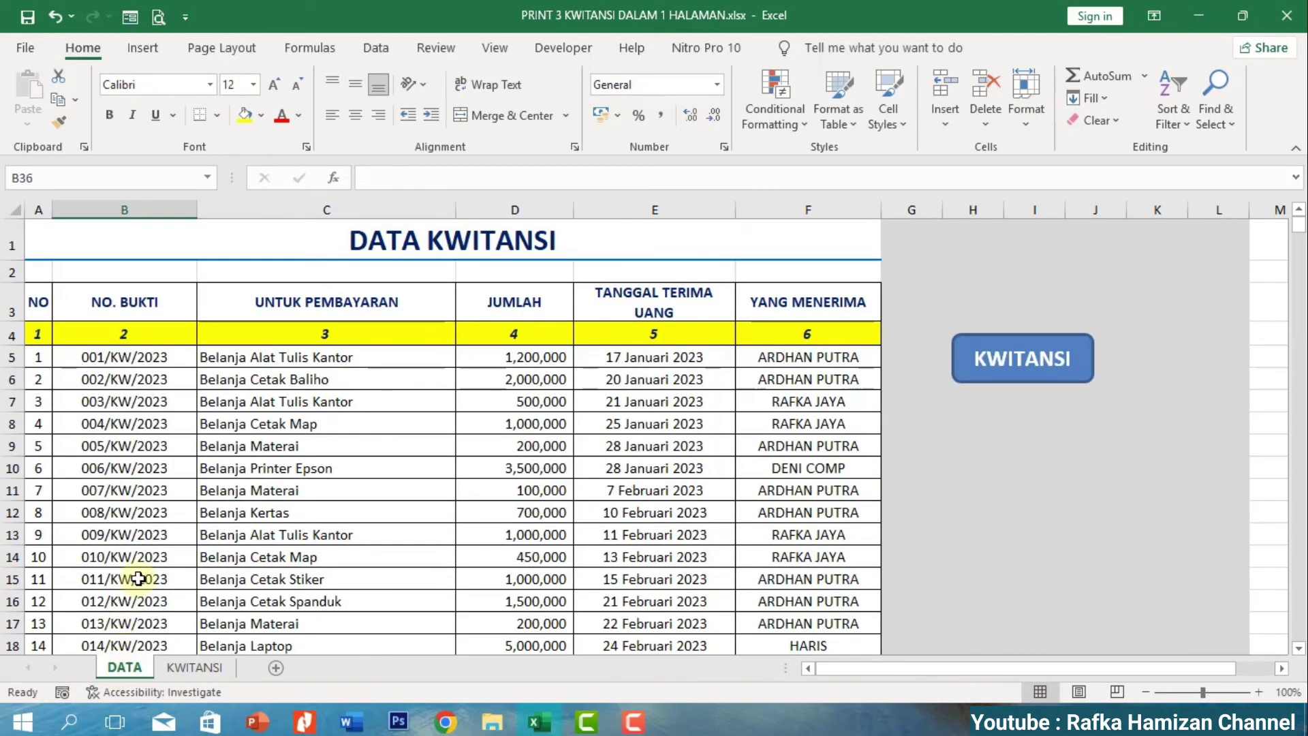
scroll(136, 576, down, 6)
scroll(94, 597, up, 6)
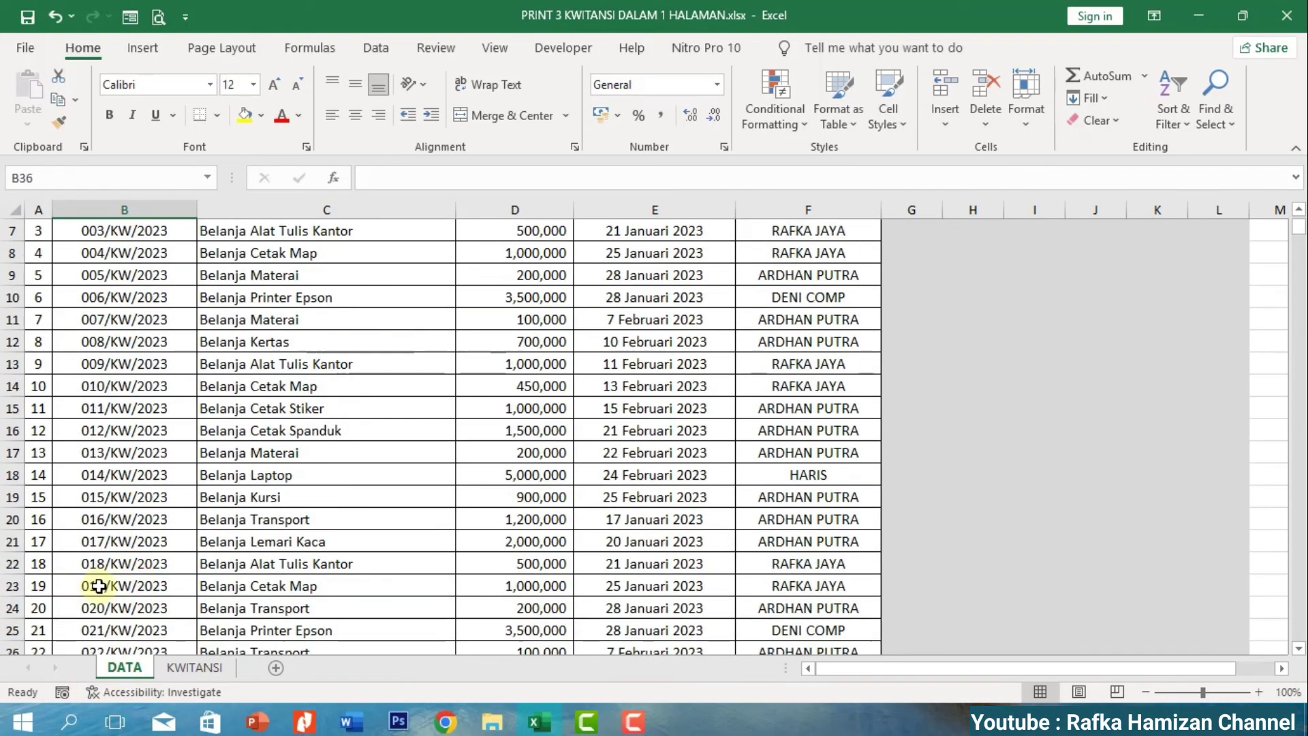
click(180, 668)
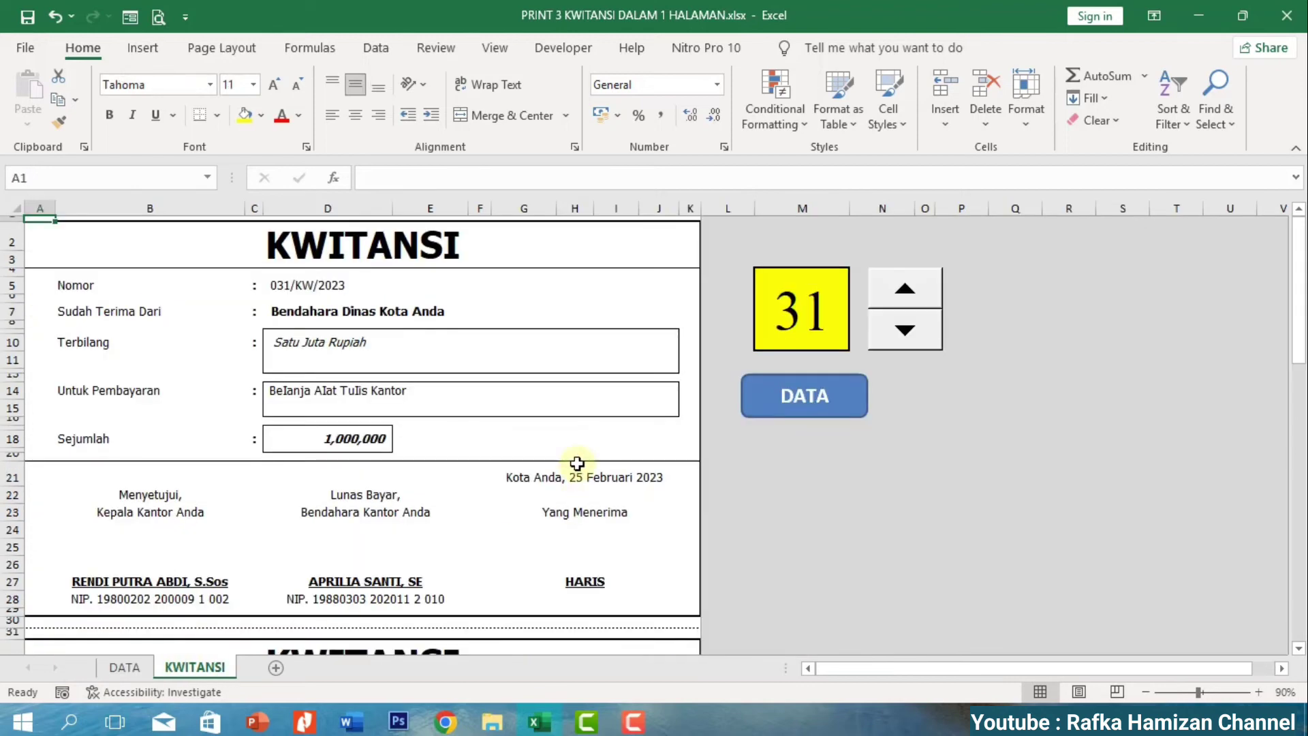
scroll(577, 463, down, 5)
scroll(324, 511, down, 3)
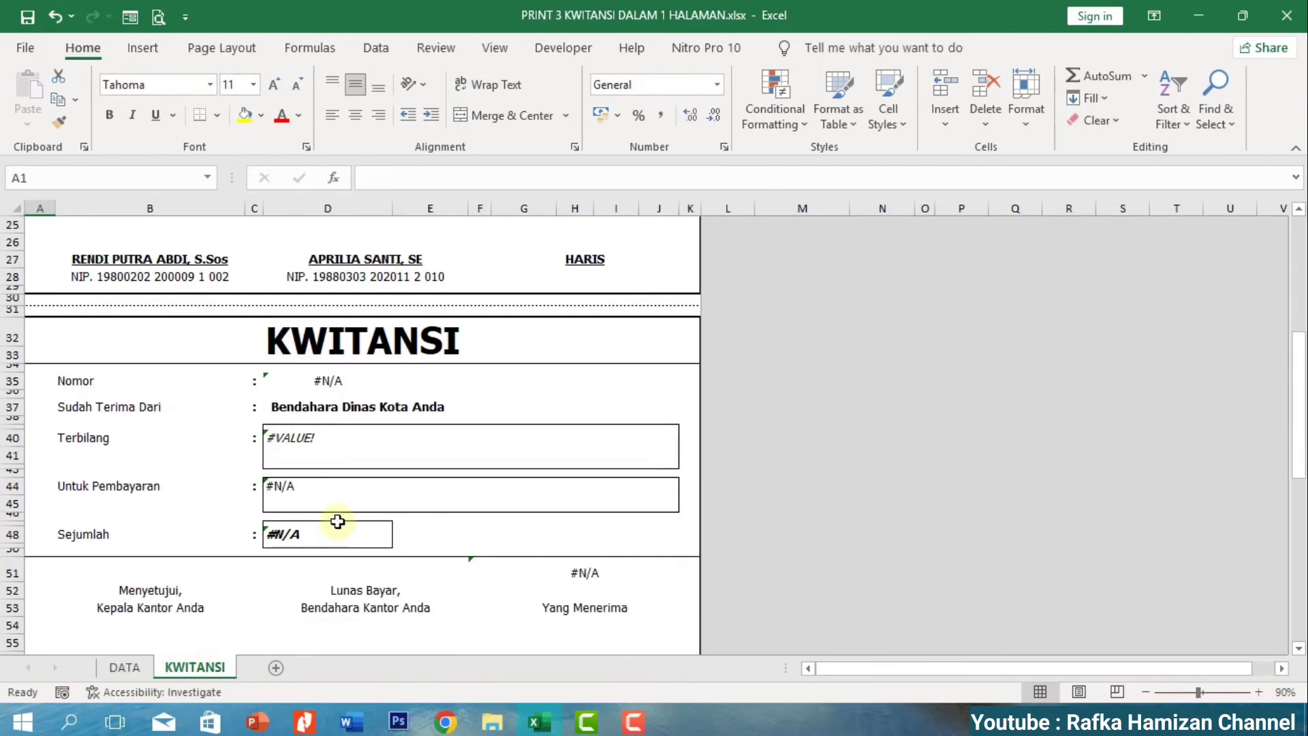
scroll(344, 457, down, 1)
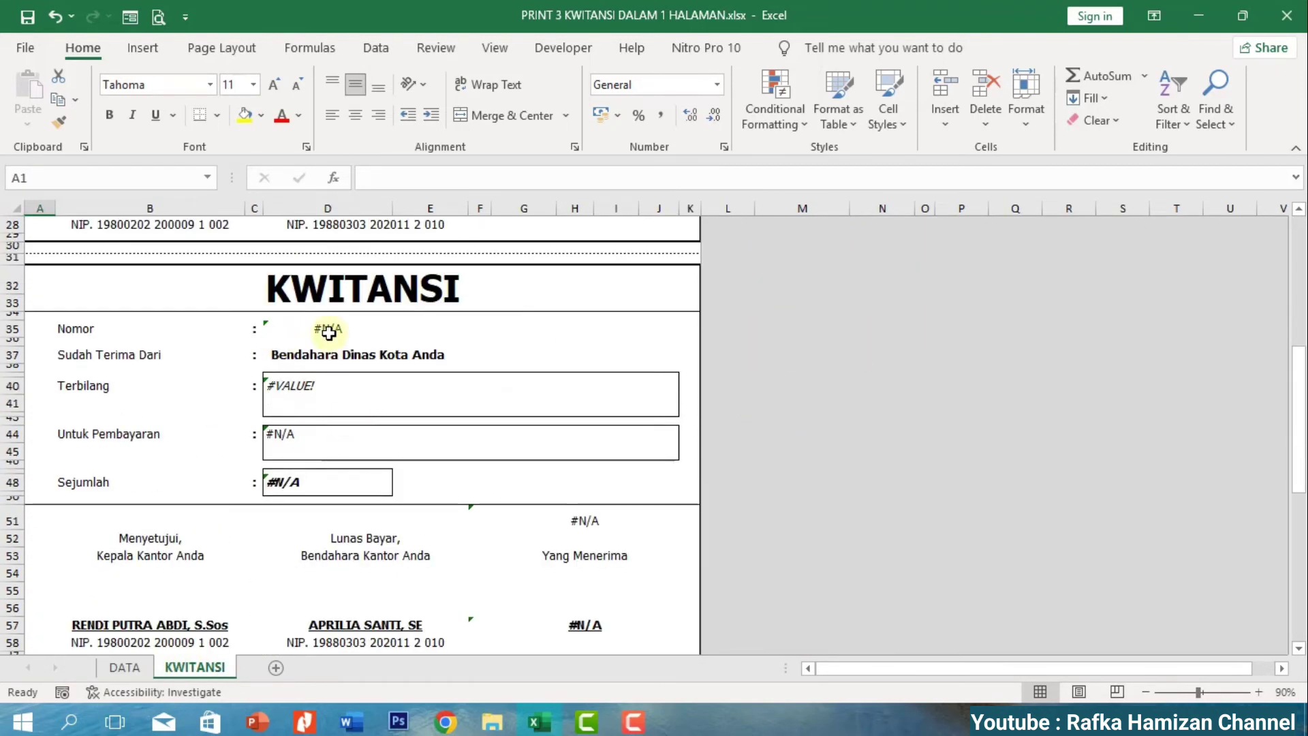
scroll(325, 330, up, 8)
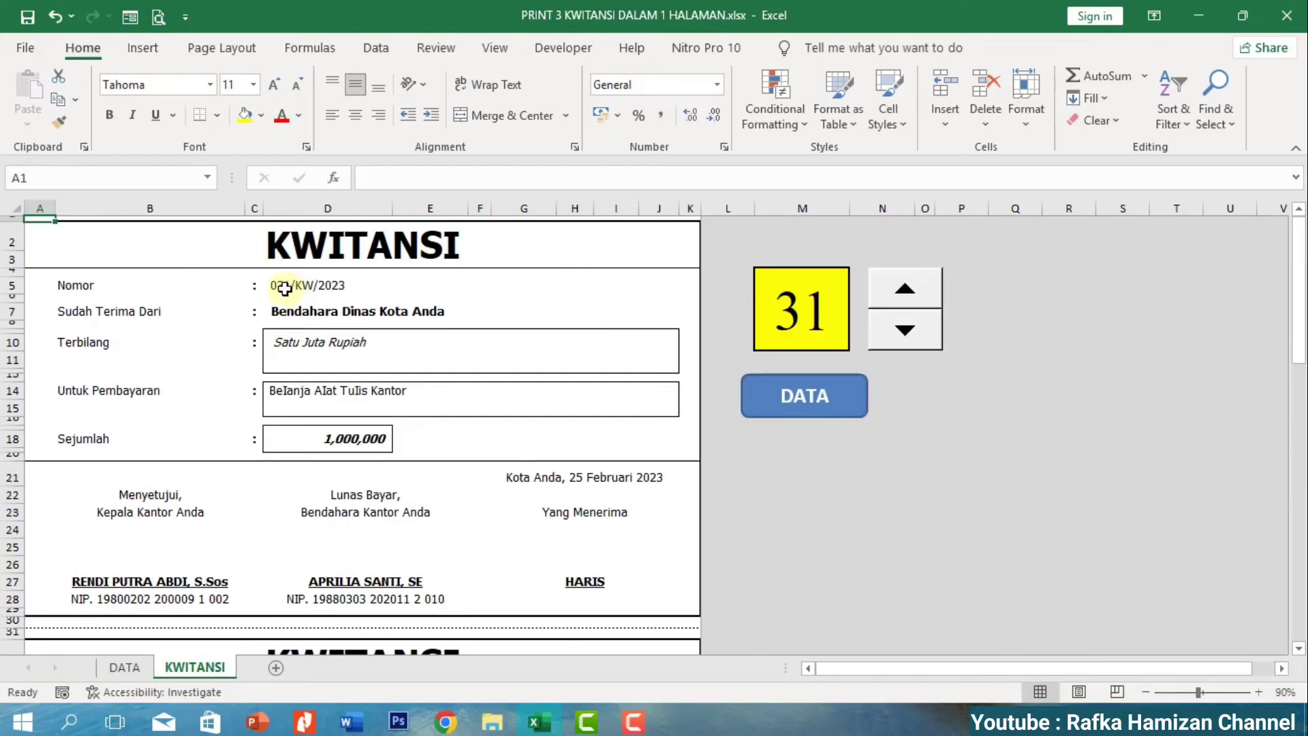
click(285, 287)
scroll(535, 432, down, 6)
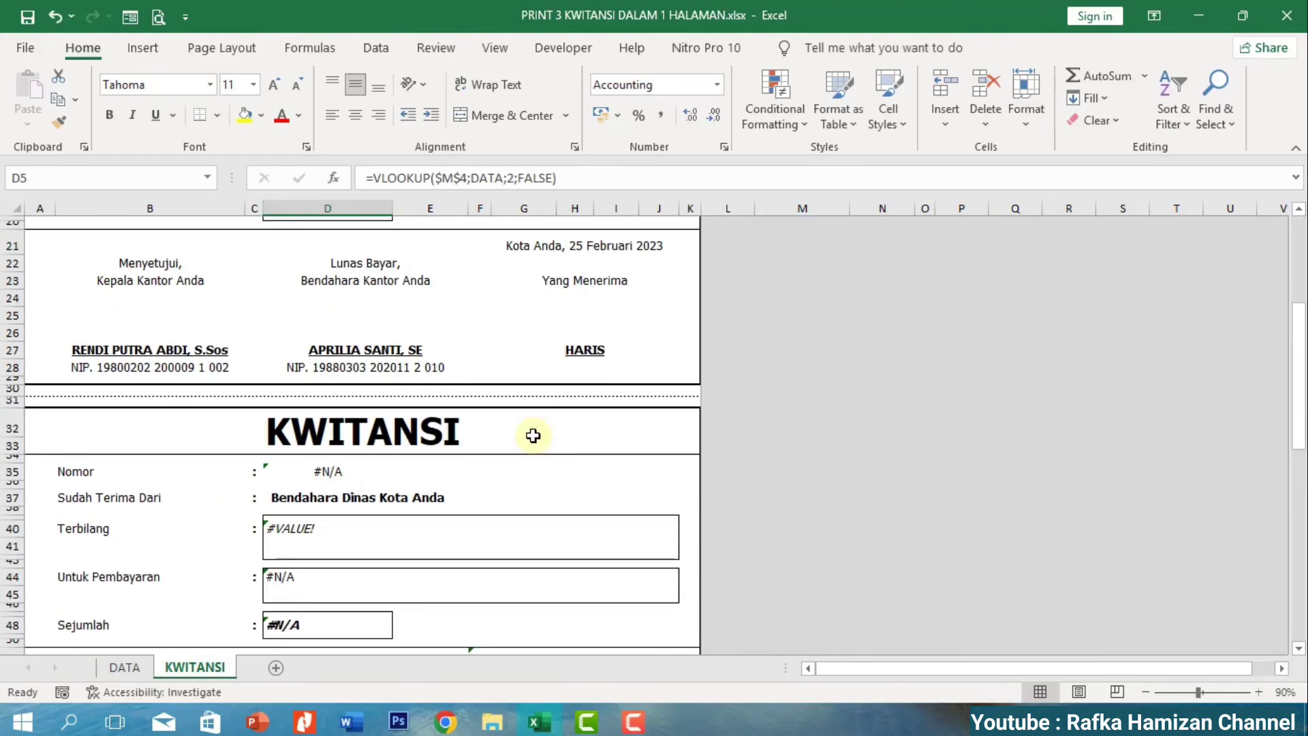
Advance the receipt counter on the KWITANSI sheet to 34.
scroll(535, 432, up, 5)
scroll(864, 334, up, 1)
click(889, 296)
click(890, 297)
click(890, 297)
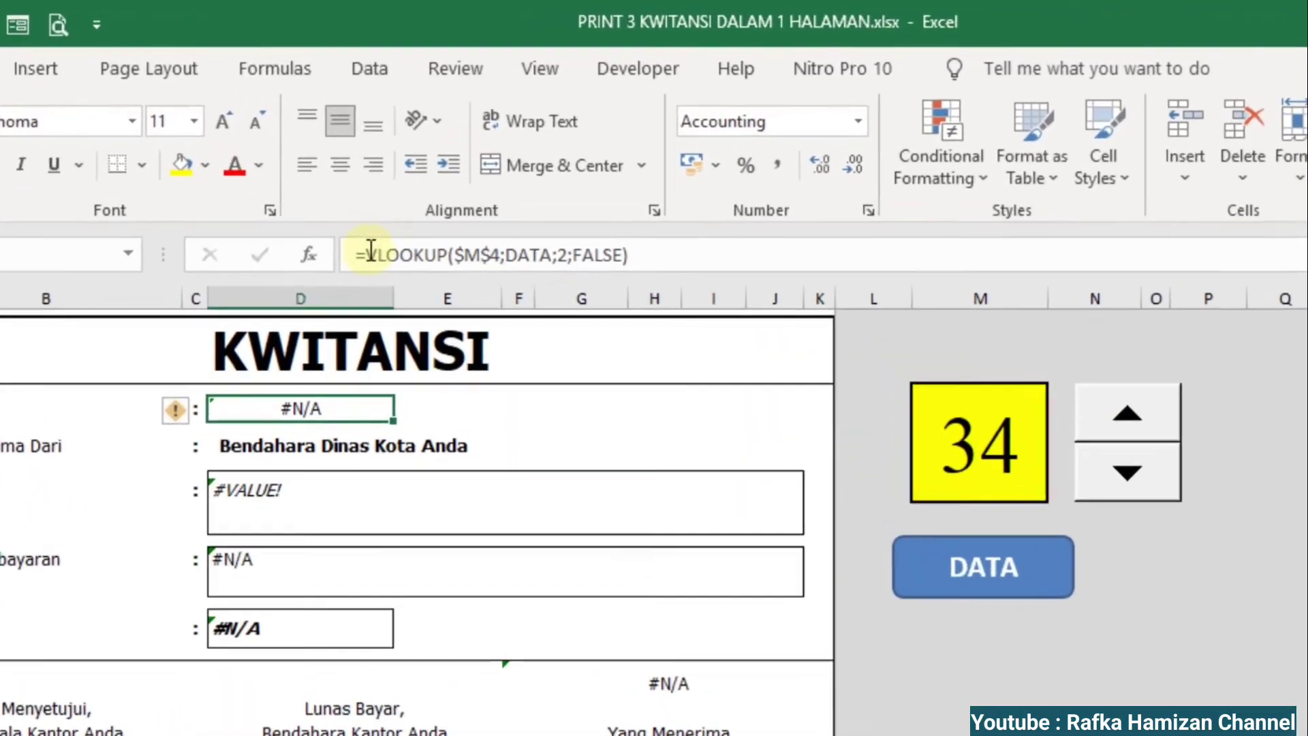
Wrap the first receipt's Nomor VLOOKUP in D5 in IFFERROR with the fallback text "DATA BELUM DIMASUKKAN".
click(376, 176)
text(IFFERR)
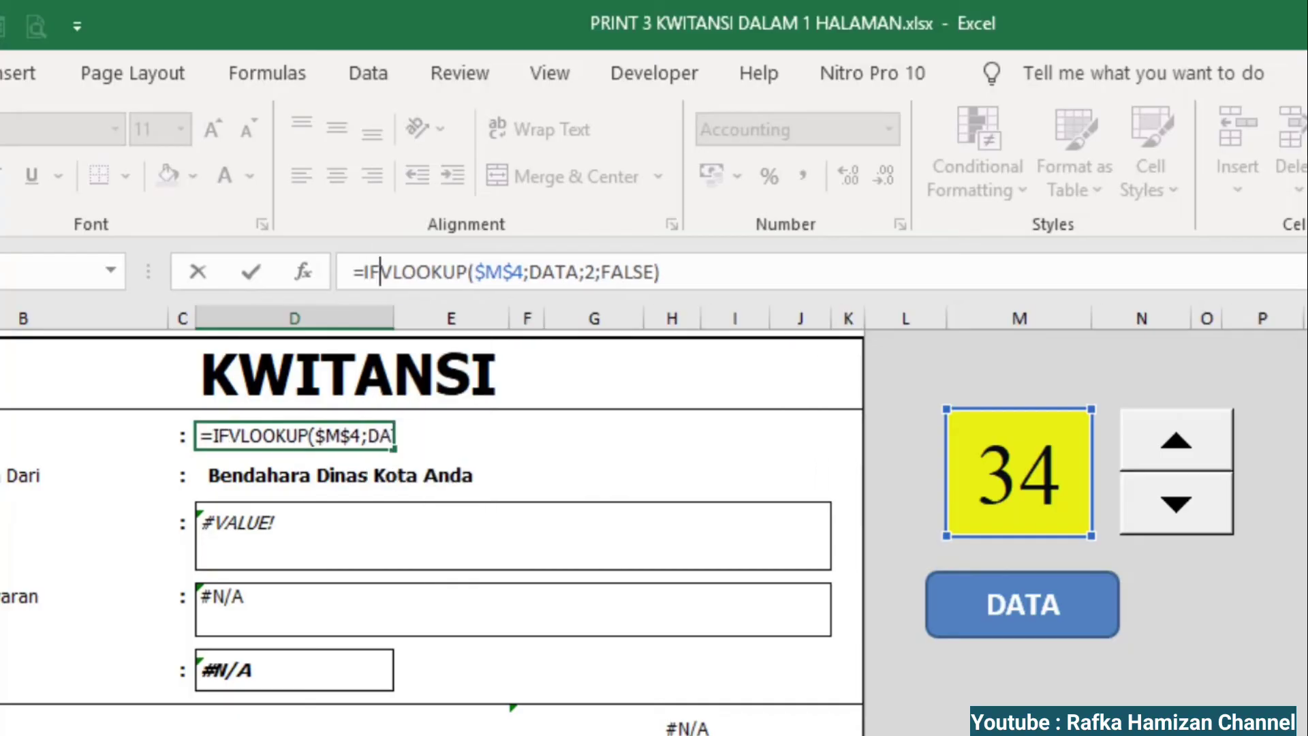
text(OR()
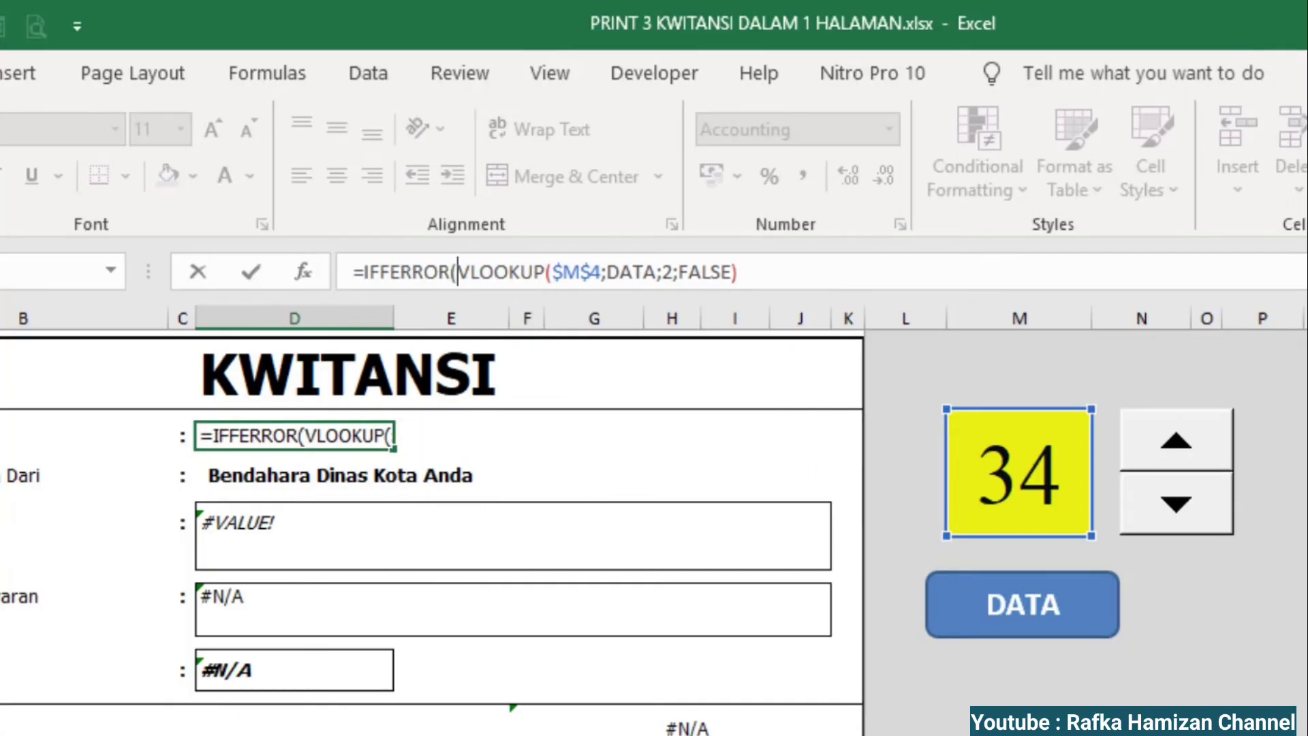
click(764, 276)
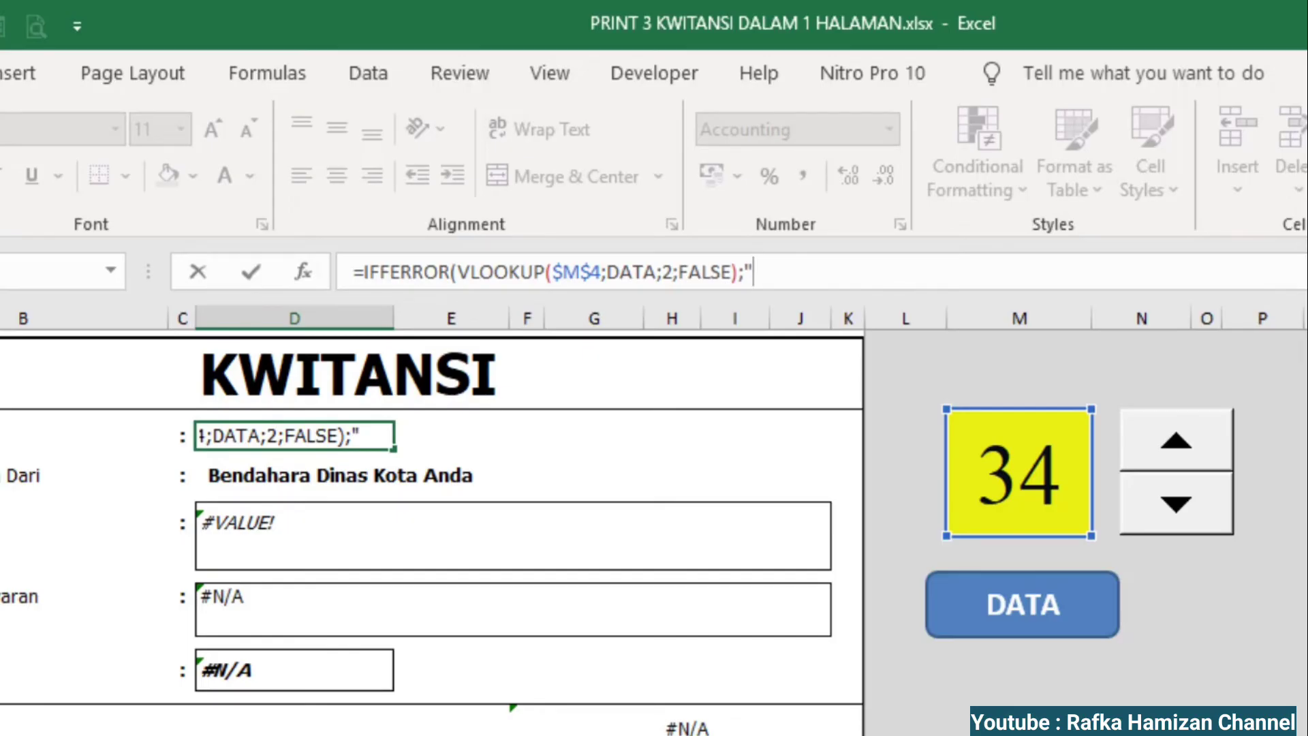
text(ATA)
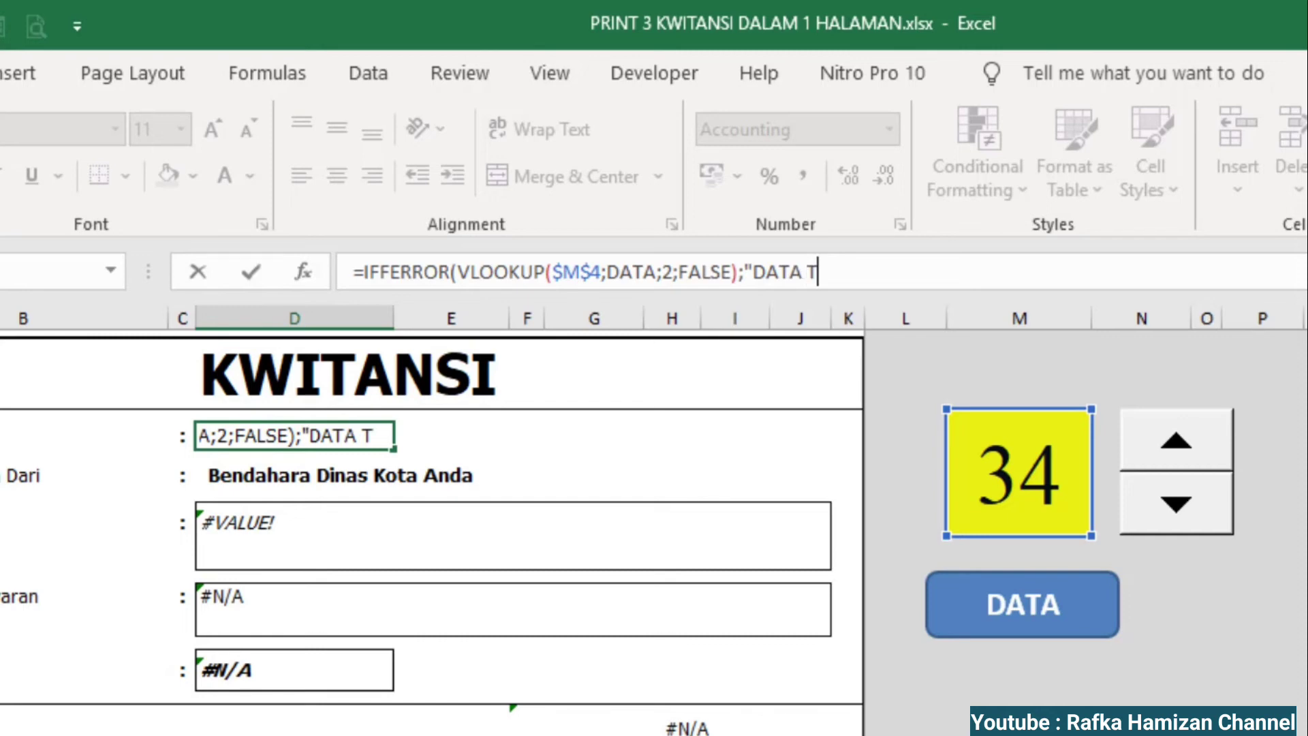
text( BELU)
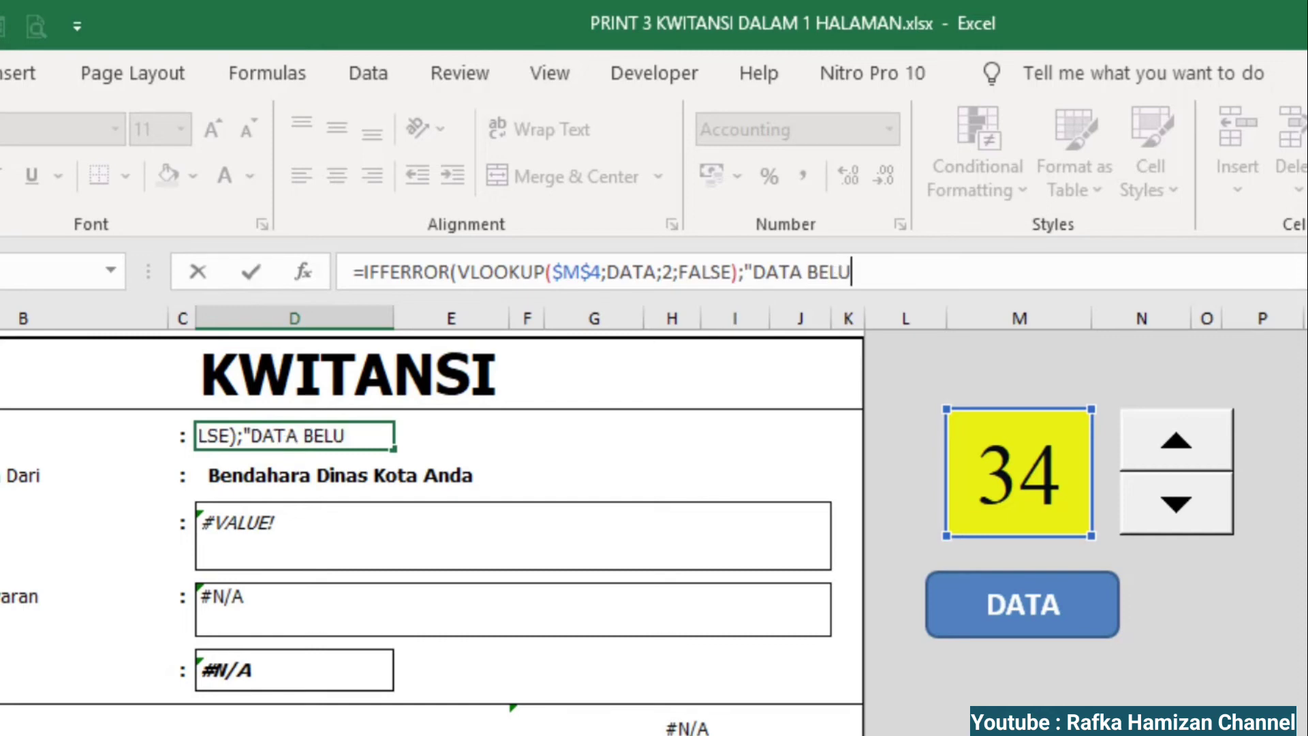
text(M DIMASUKKAN)
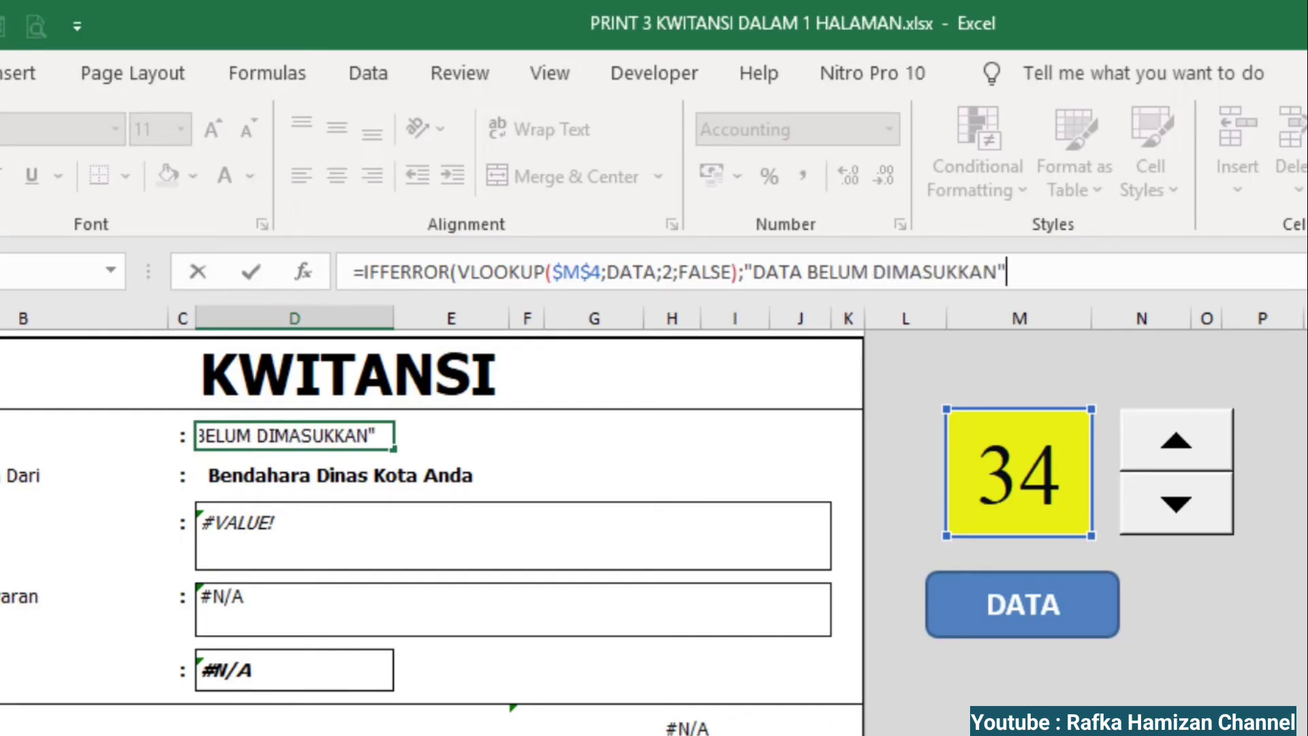
text("))
key(Return)
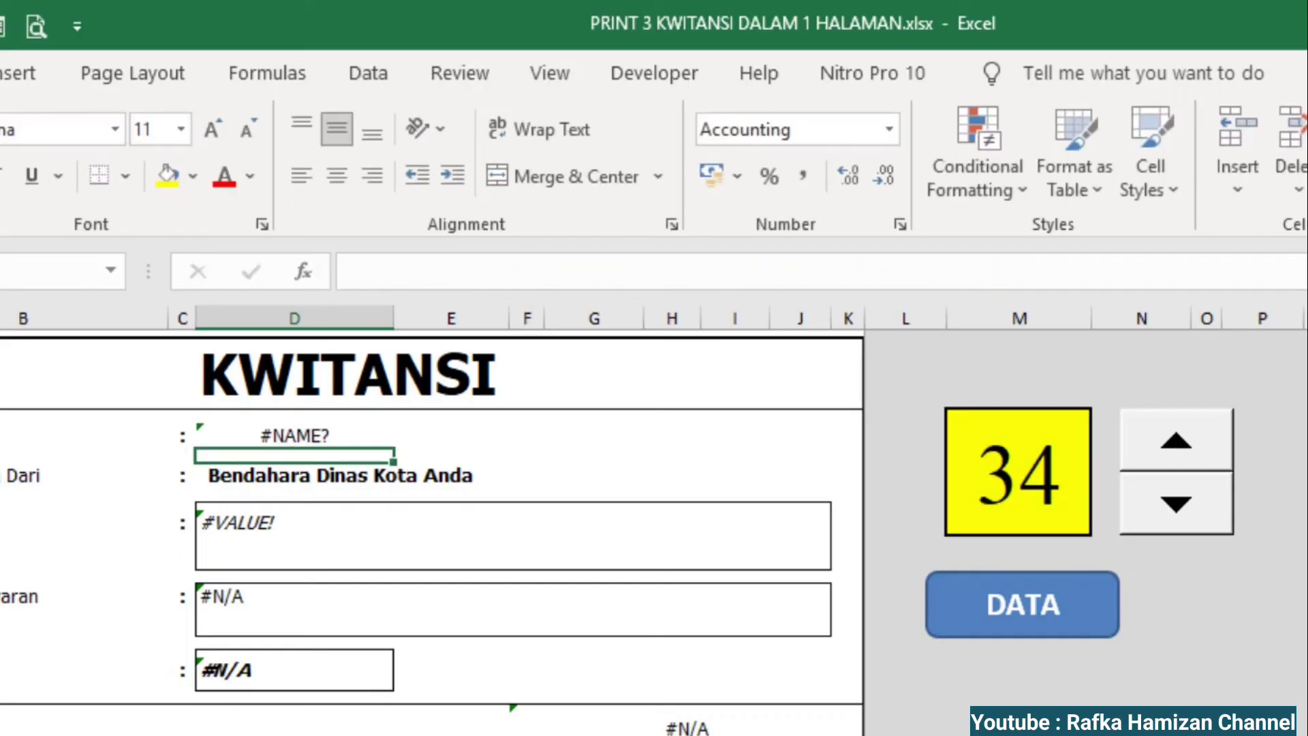
Correct the function name in the first receipt's Nomor formula to IFERROR.
click(244, 443)
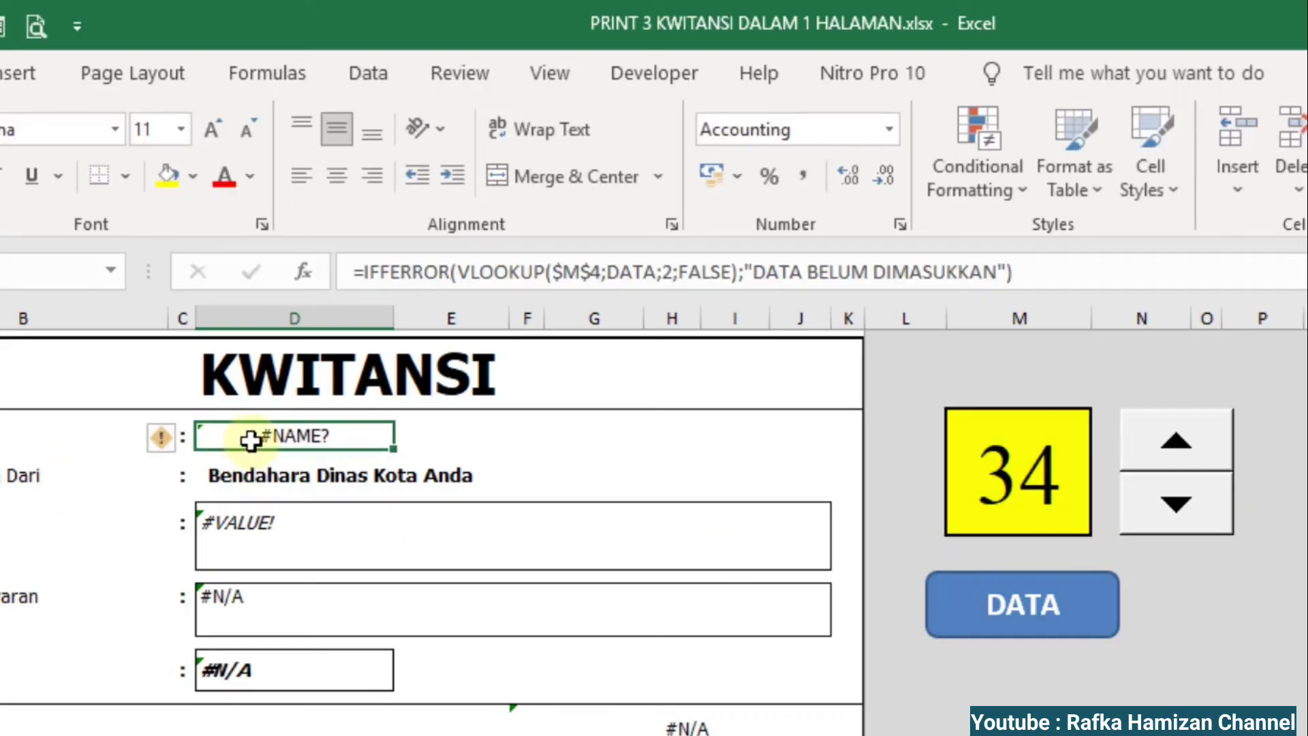
click(394, 272)
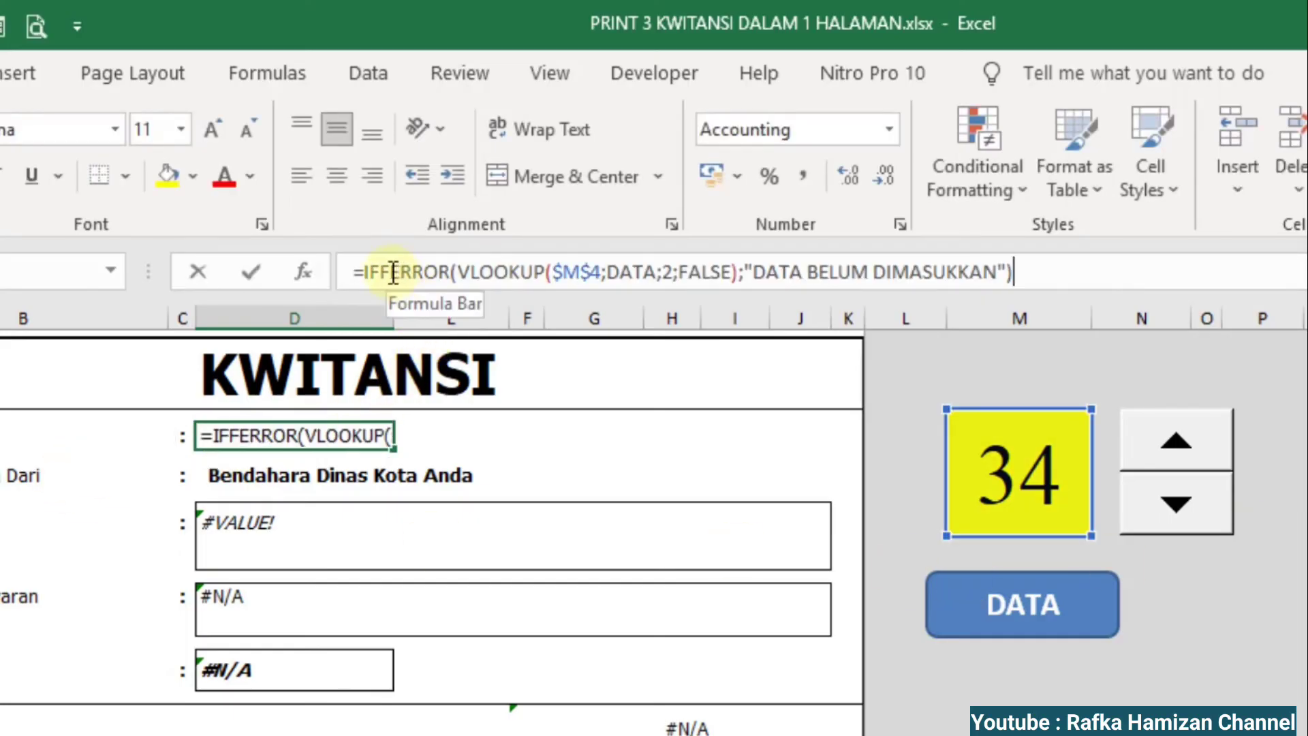
key(BackSpace)
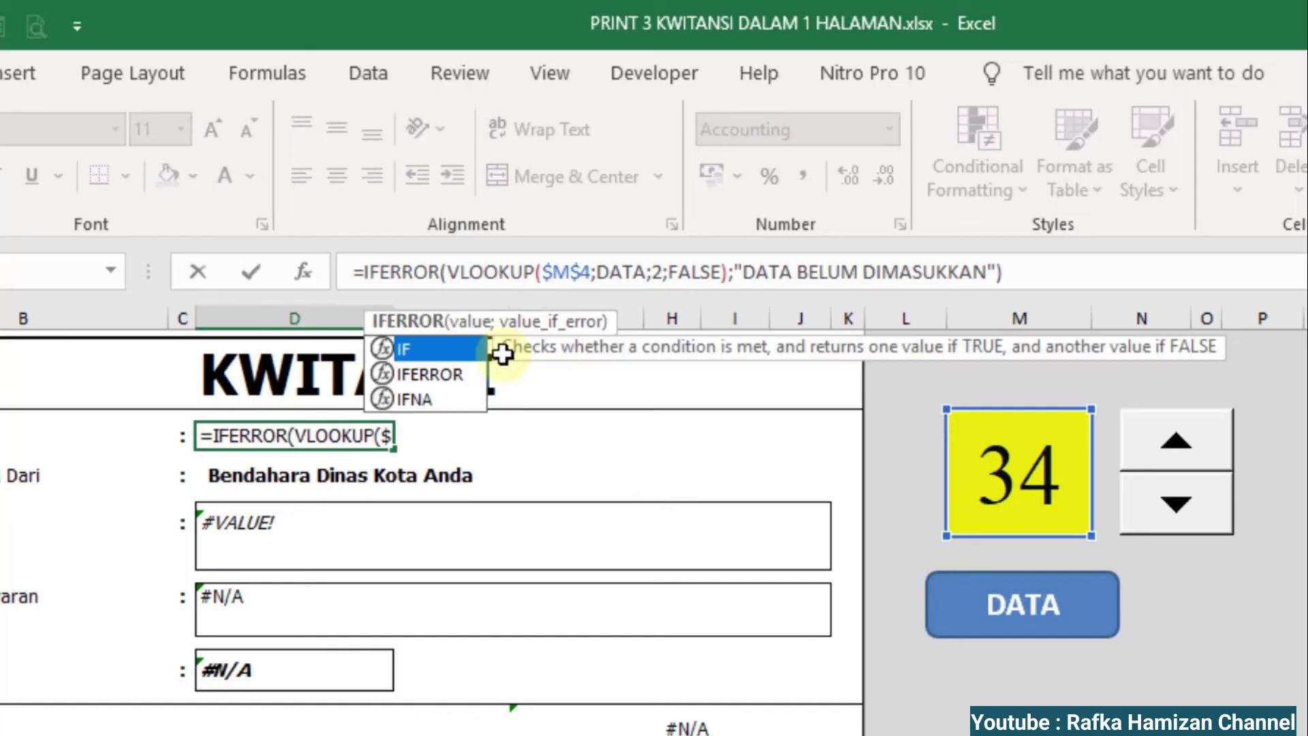
key(Return)
click(329, 431)
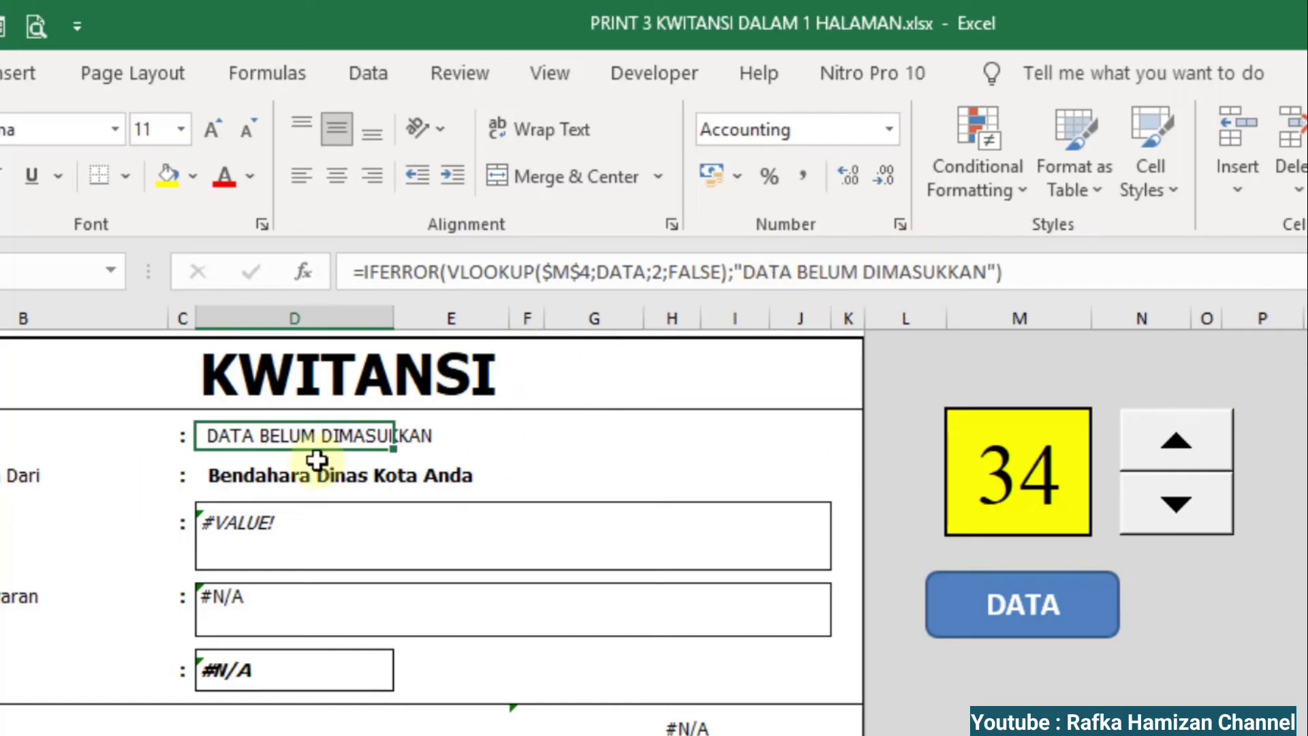
Wrap the first receipt's Terbilang formula in IFERROR, reusing the "DATA BELUM DIMASUKKAN" fallback copied from the Nomor formula.
click(235, 533)
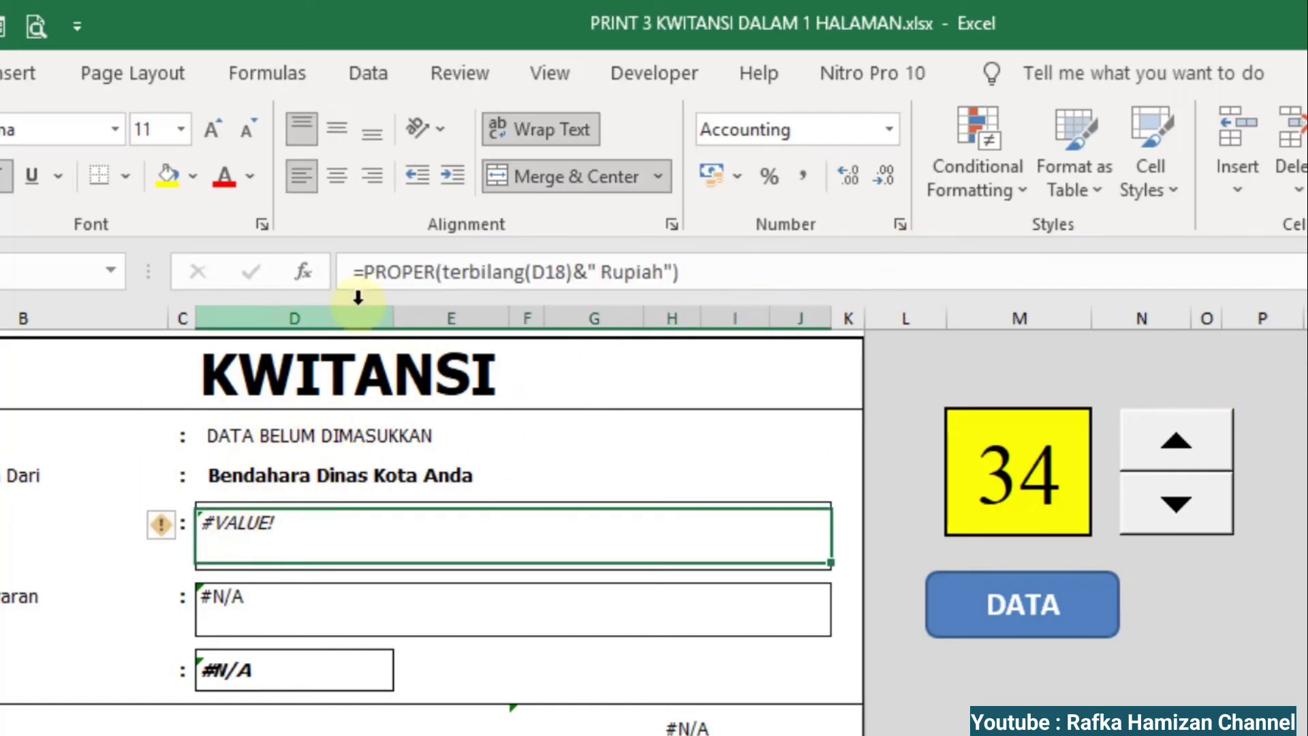
click(228, 438)
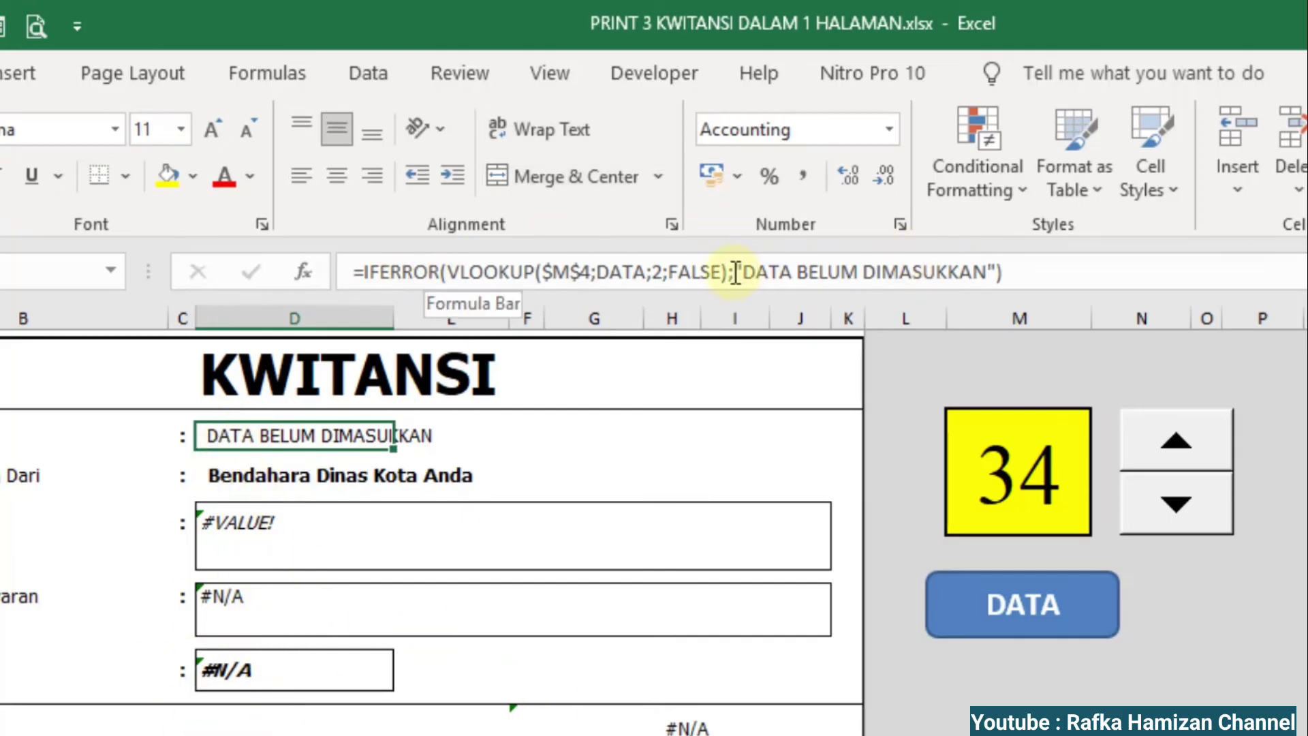
drag(736, 273, 1008, 272)
right_click(932, 276)
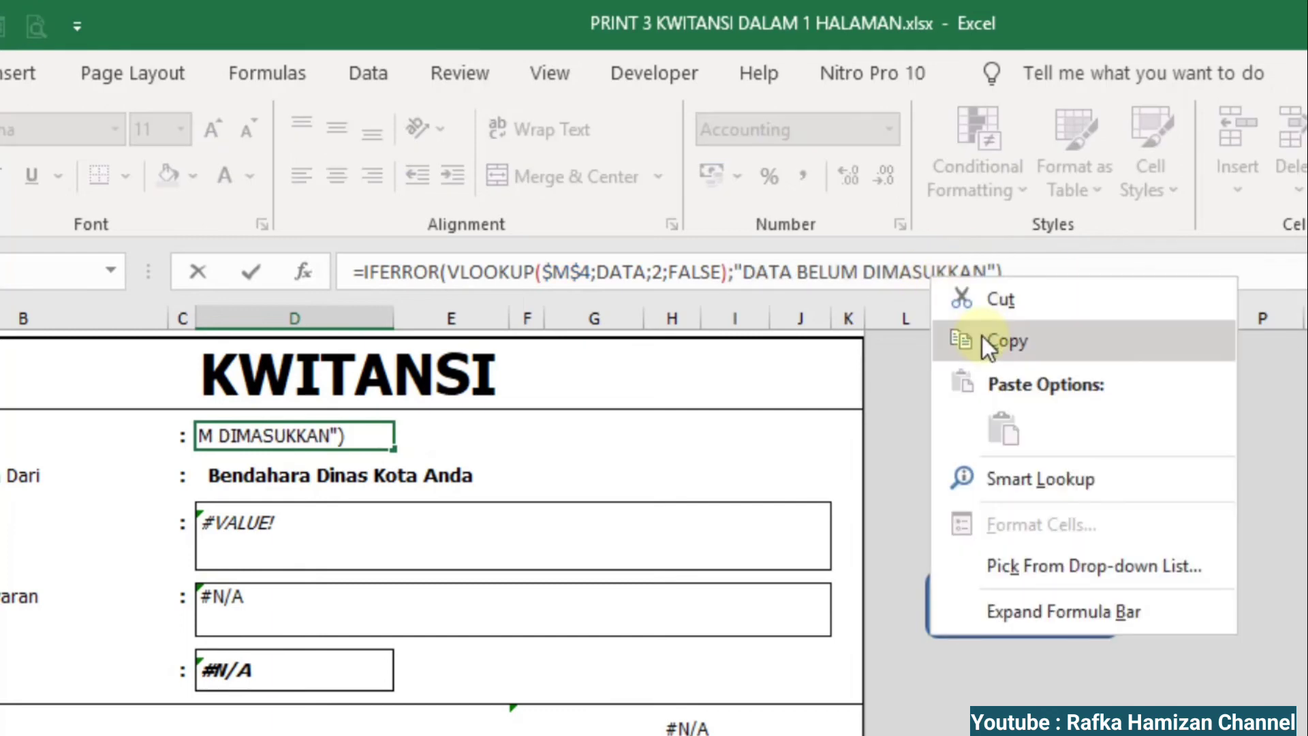
click(982, 338)
key(Return)
click(272, 536)
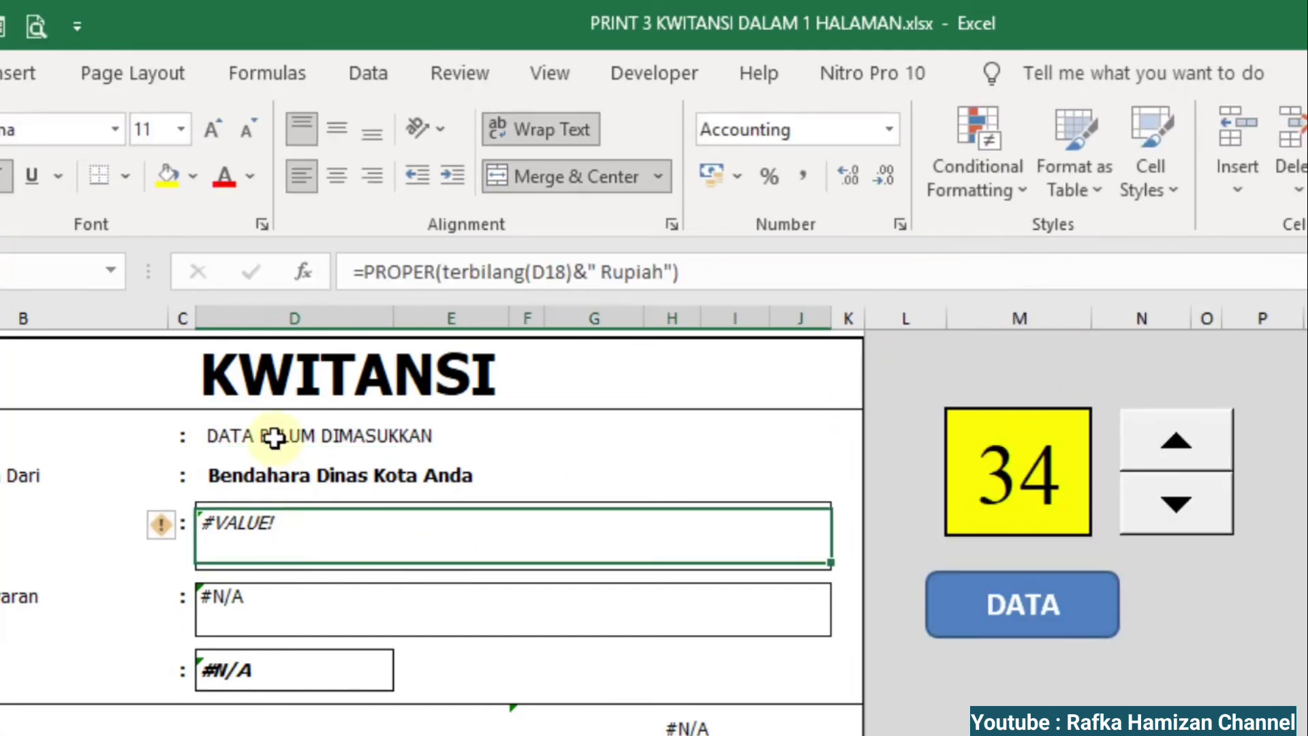
click(364, 272)
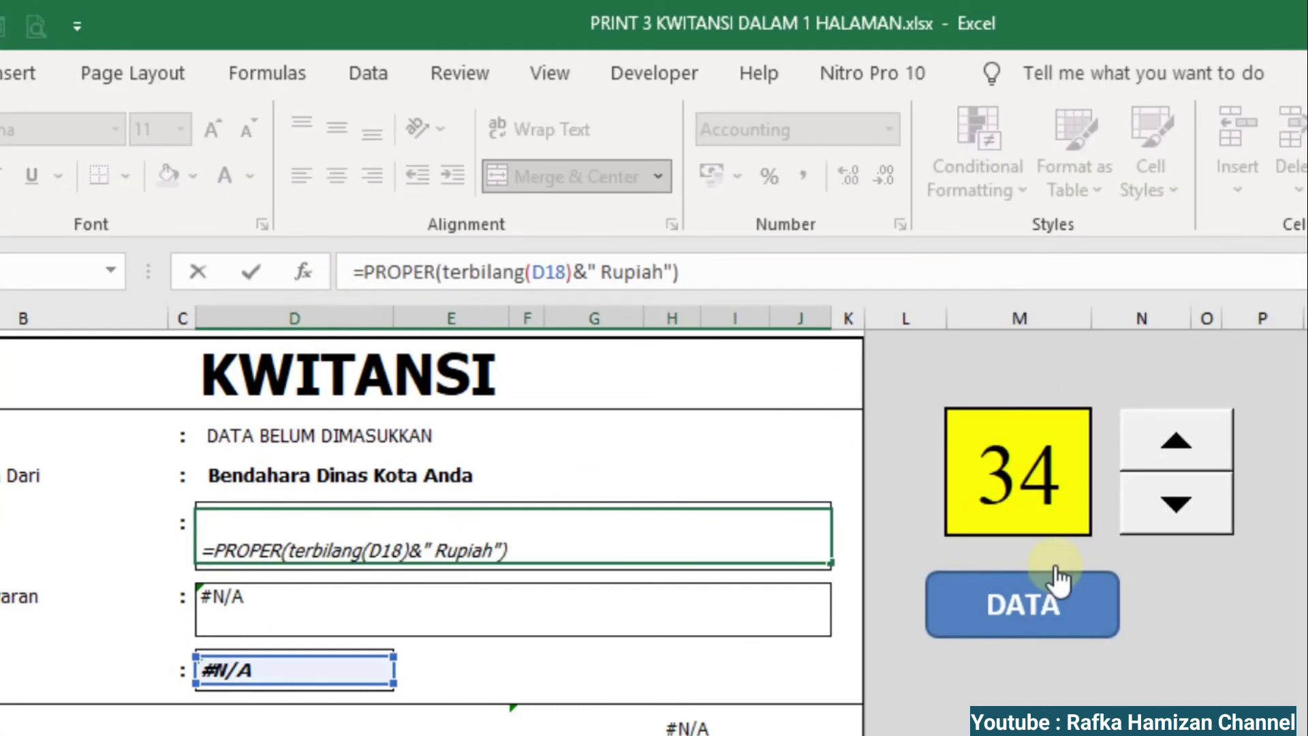
text(IFERROR)
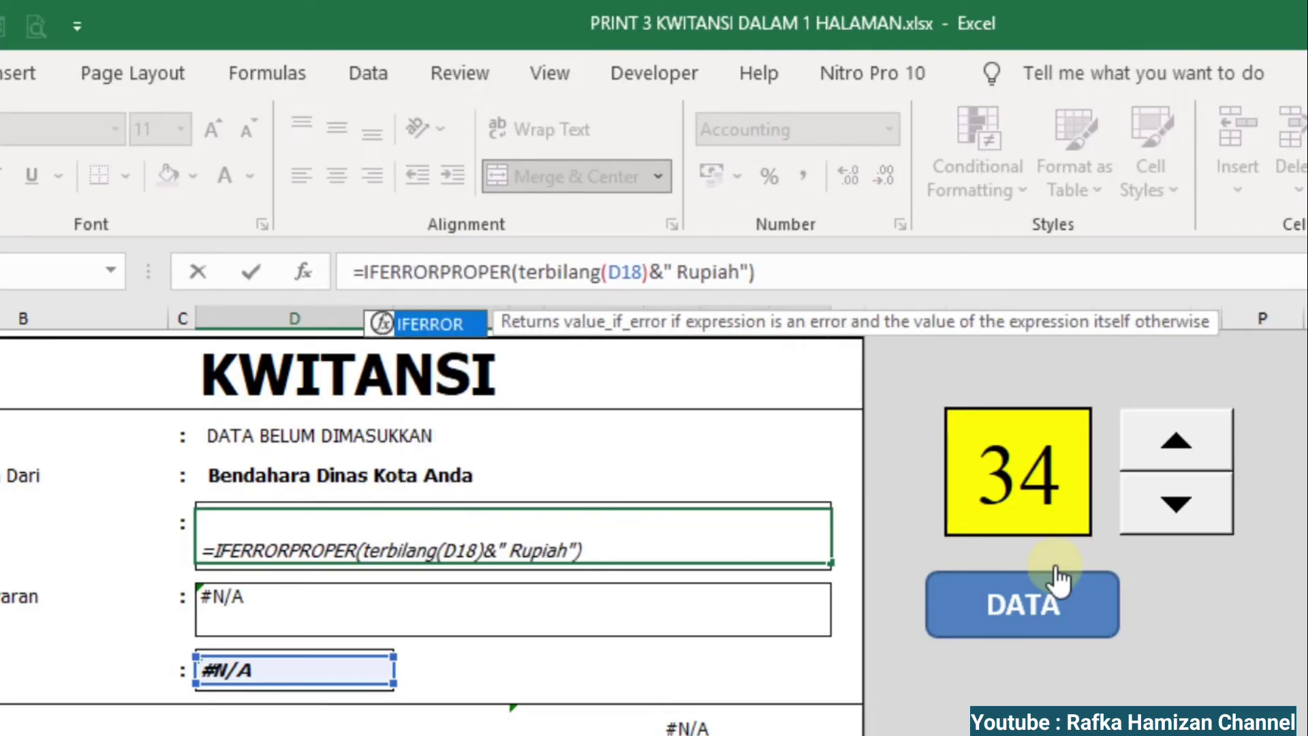
text(()
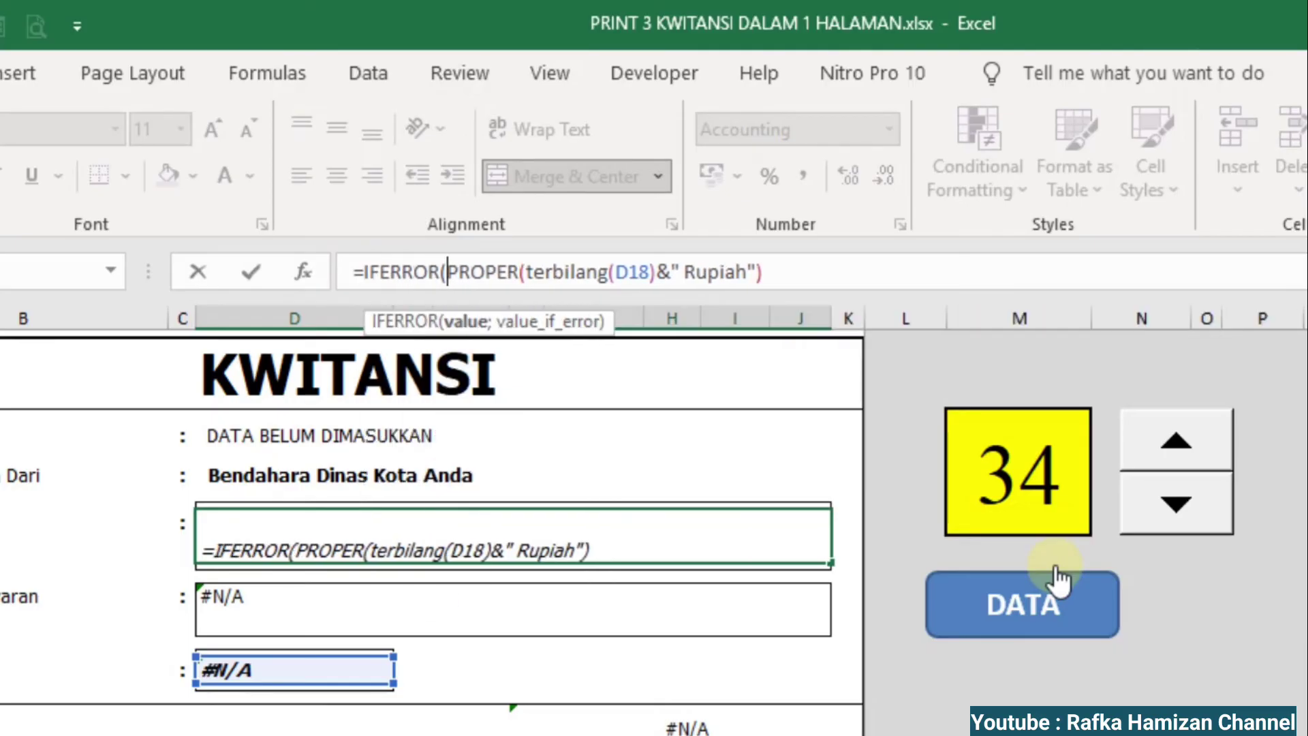
click(826, 264)
text(;"DATA BELUM DIMASUKKAN"))
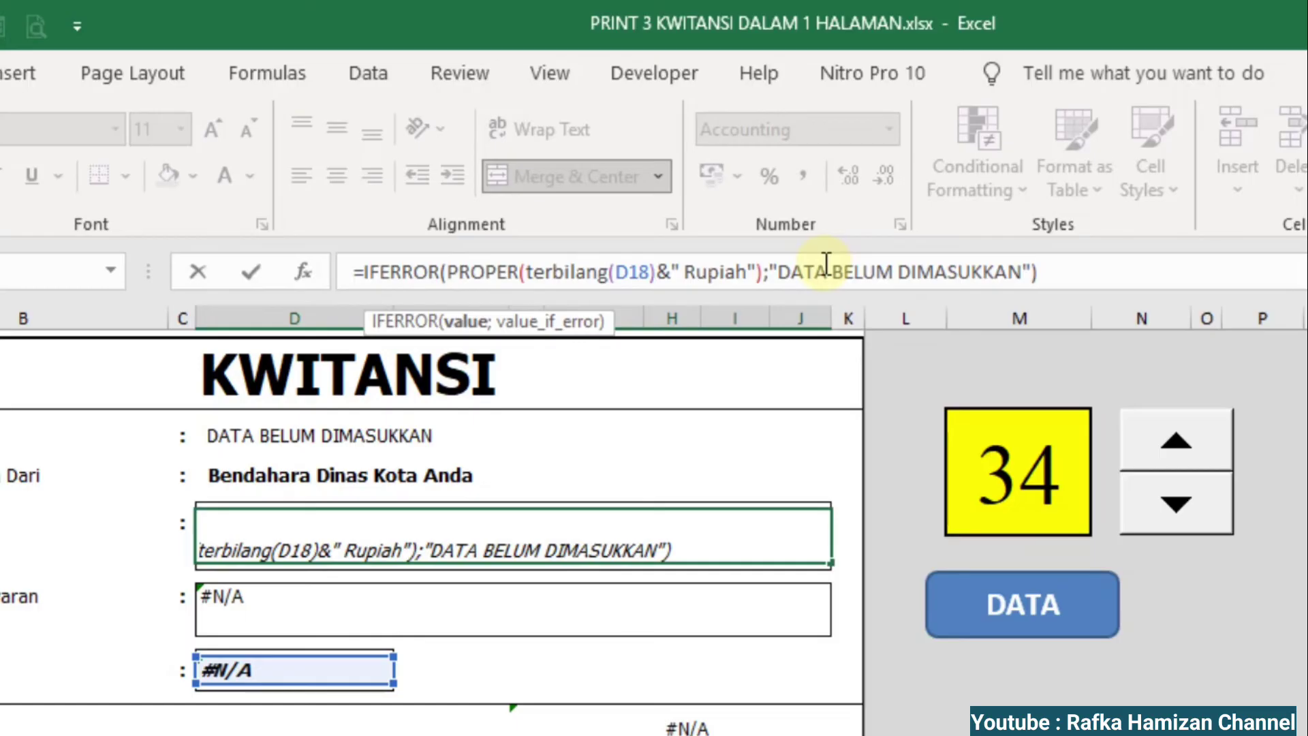
key(Return)
Wrap the first receipt's Untuk Pembayaran VLOOKUP in IFERROR with the fallback text "DATA BELUM DIMASUKKAN".
click(260, 613)
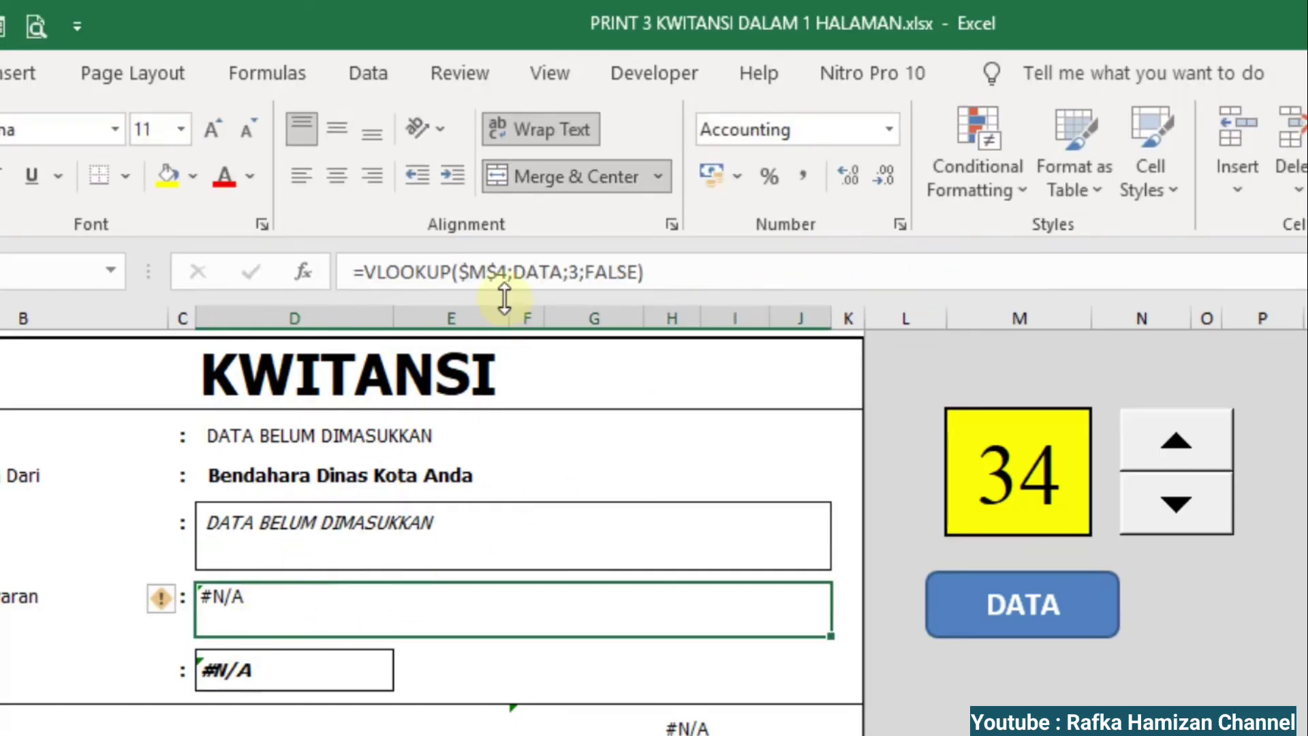
click(361, 271)
text(I)
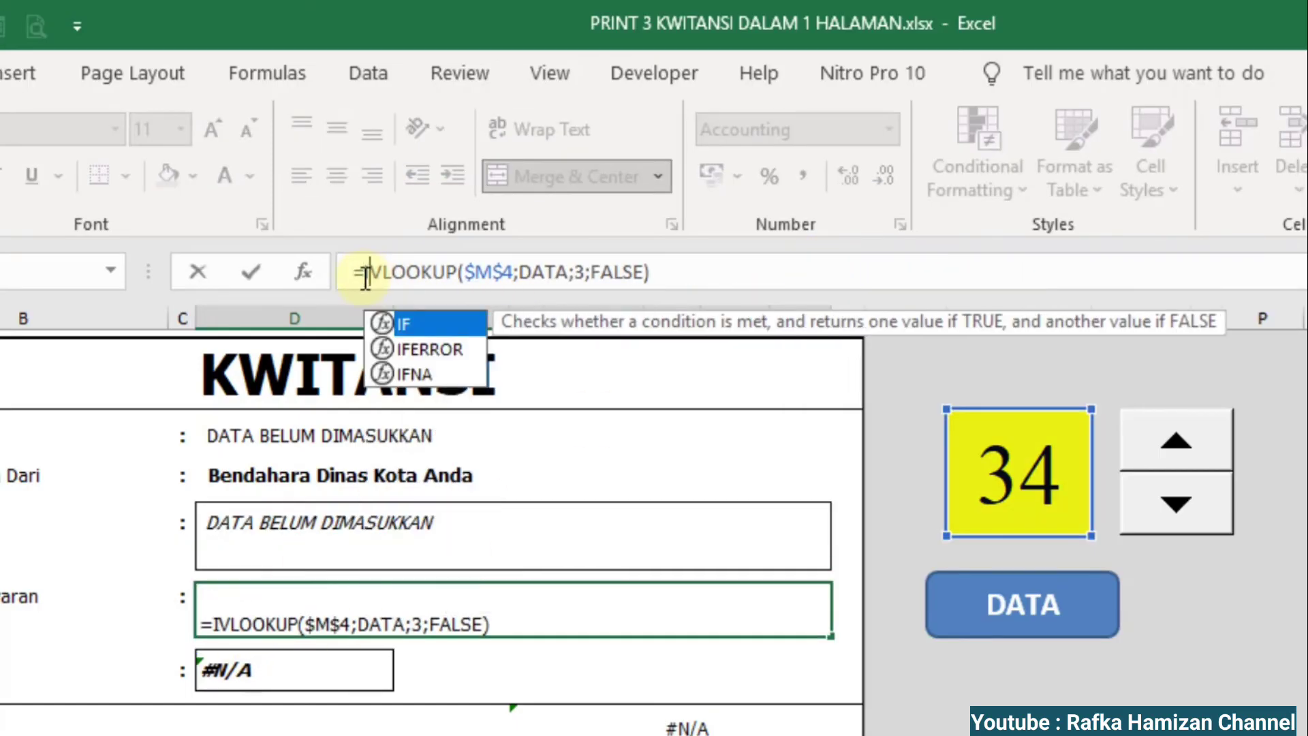
text(FERROR()
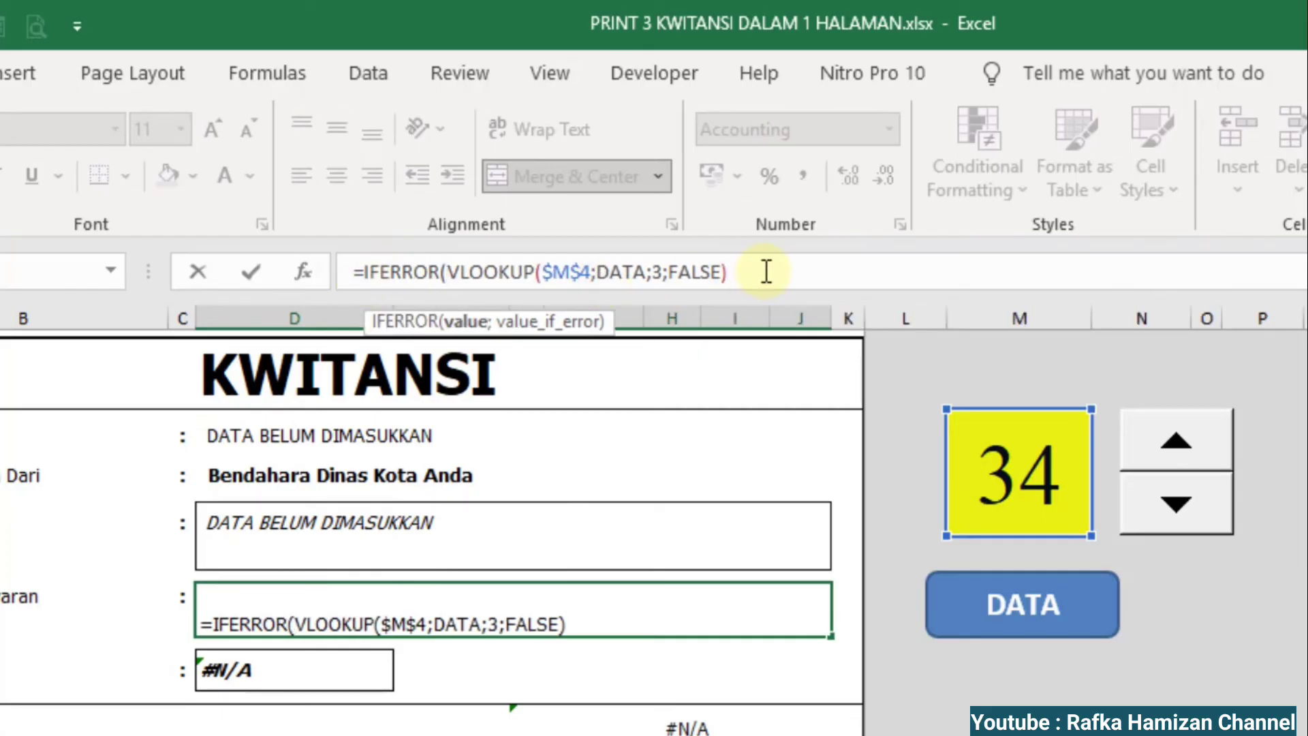
key(ctrl+v)
key(Return)
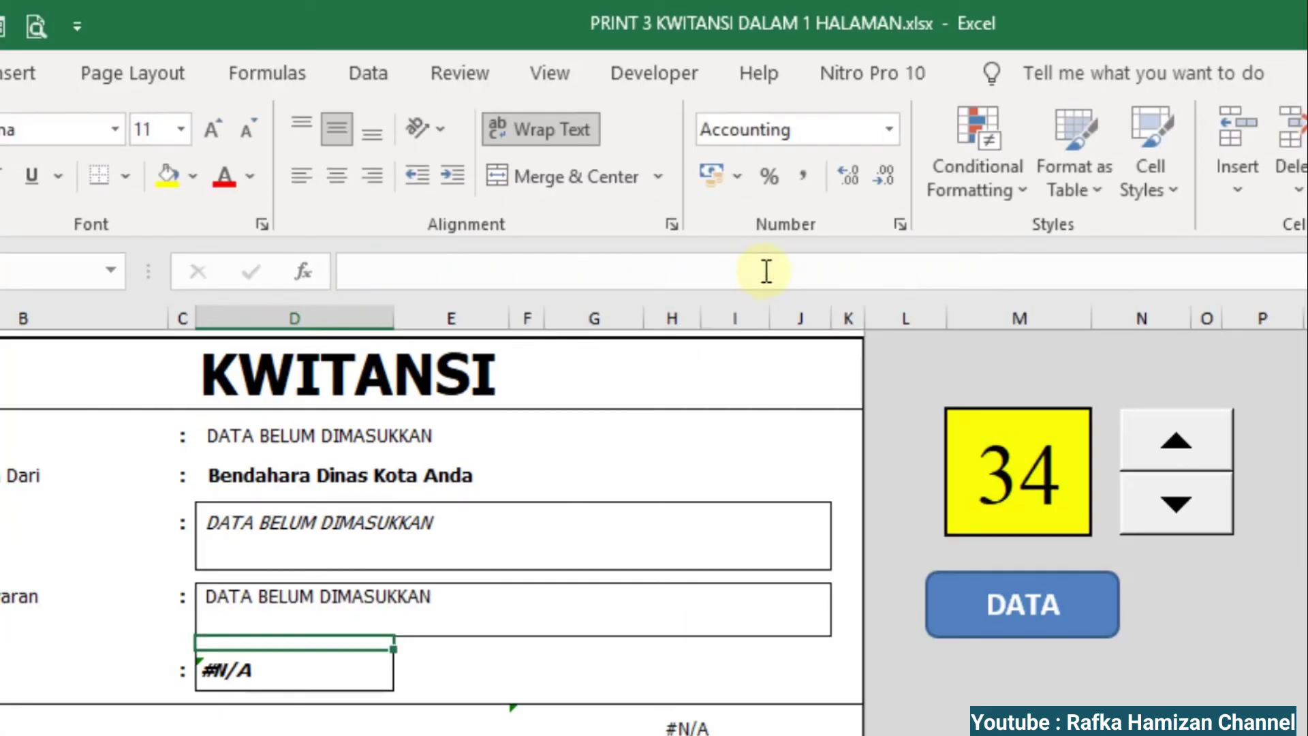
Wrap the first receipt's Sejumlah VLOOKUP in D18 in IFERROR with the fallback text "DATA BELUM DIMASUKKAN".
click(261, 672)
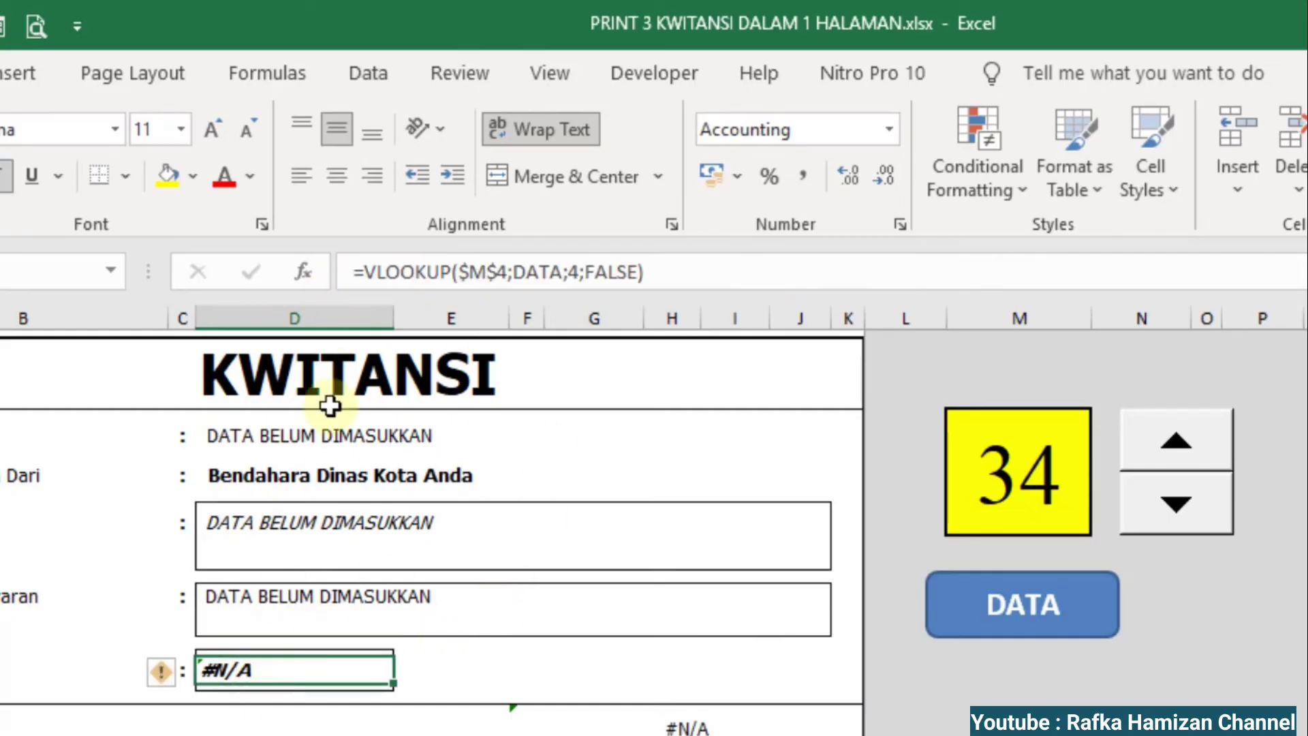
click(366, 272)
text(IFERROR)
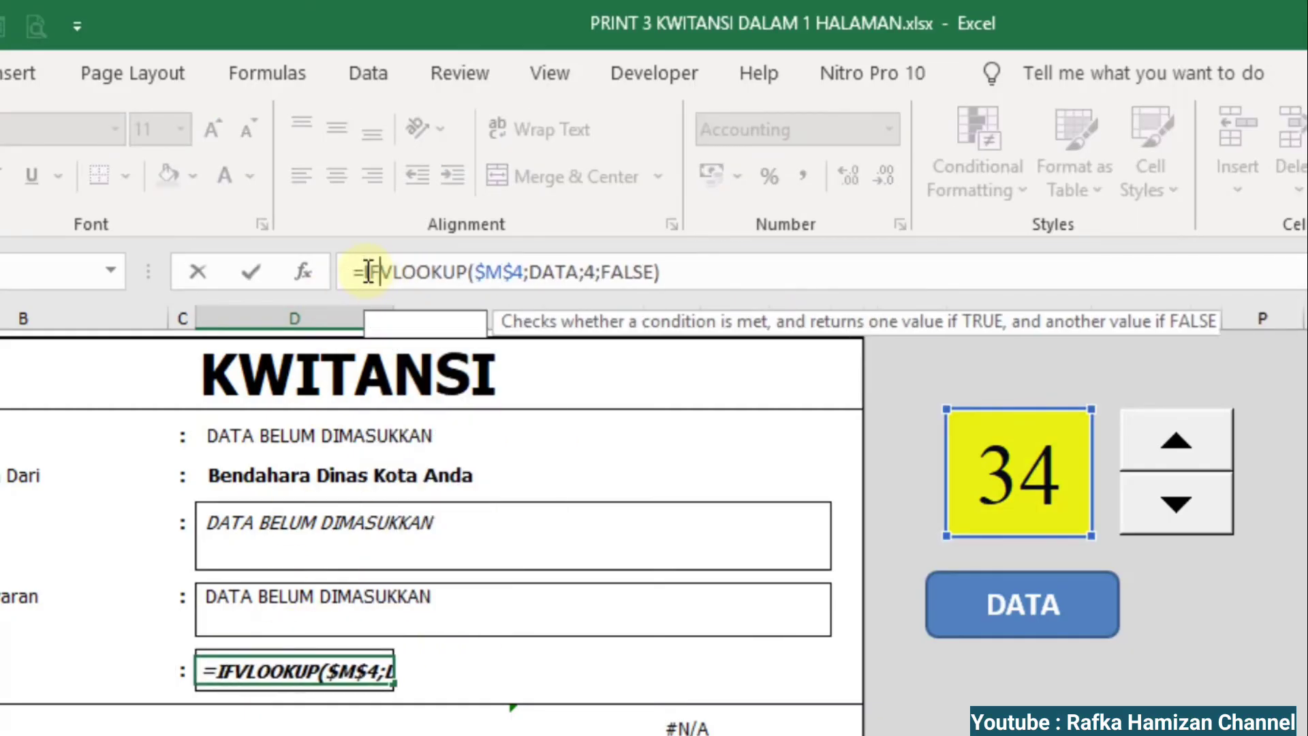
text(()
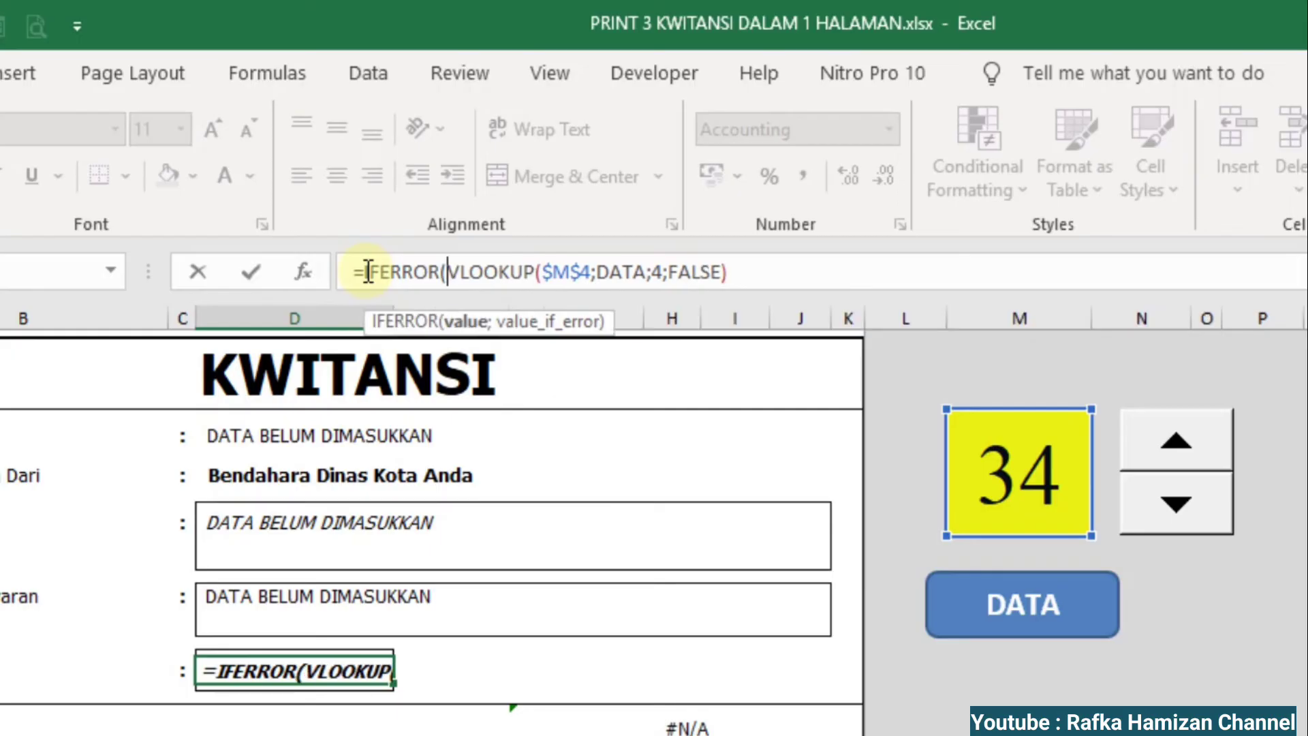
click(764, 276)
text(;"DATA BELUM DIMASUKKAN"))
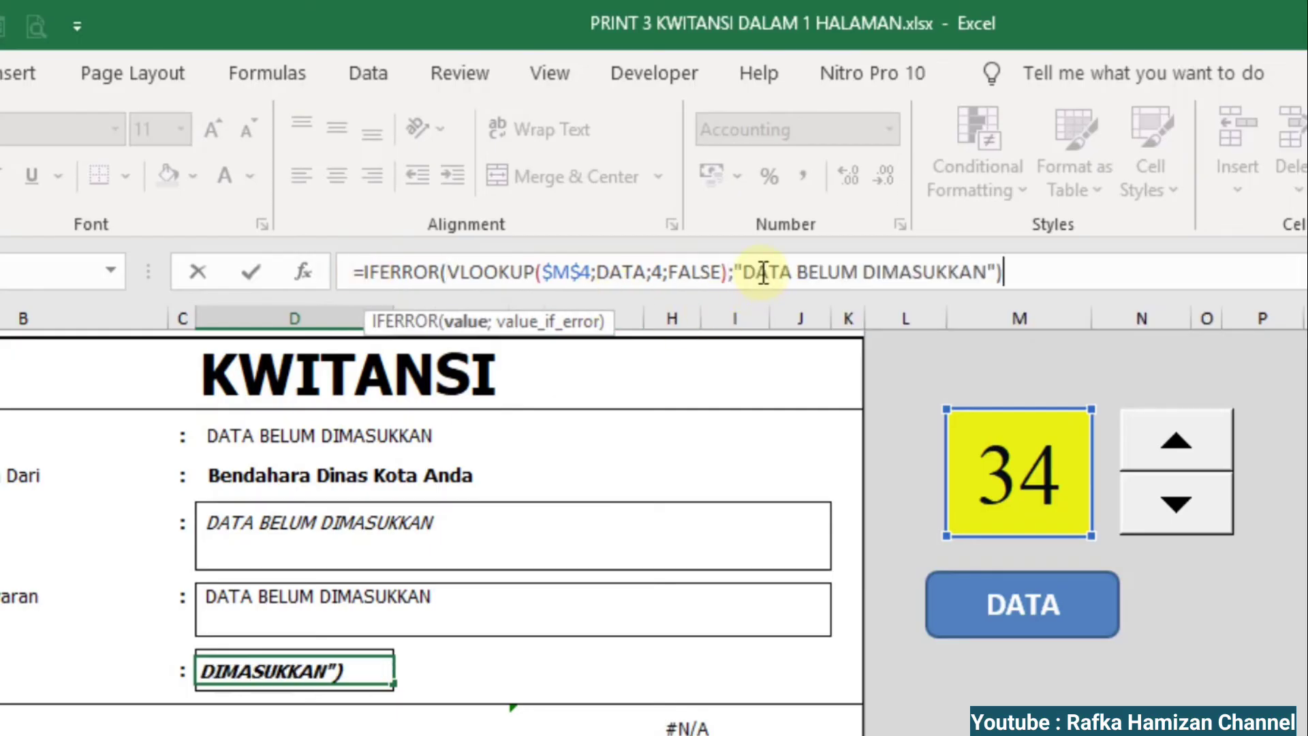
key(Return)
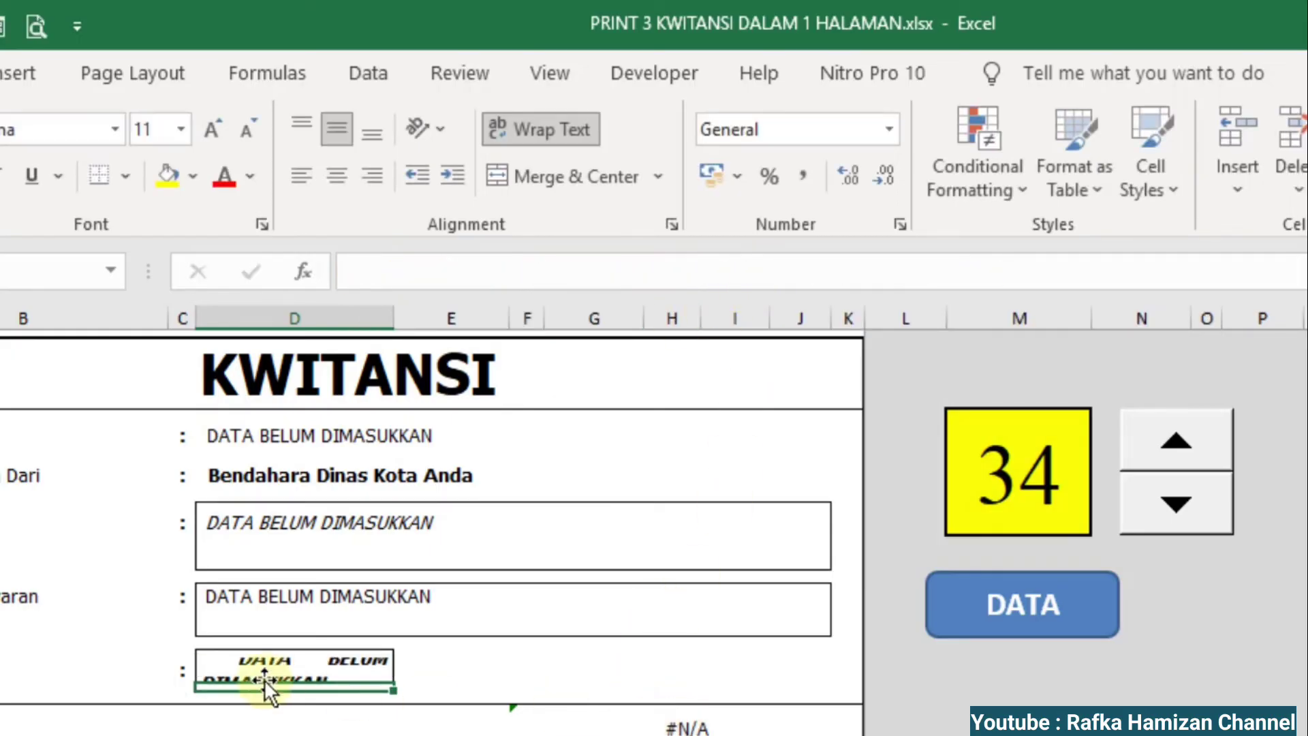
Try a smaller font size on the first receipt's Sejumlah cell and return it to 11.
click(291, 669)
drag(402, 647, 356, 668)
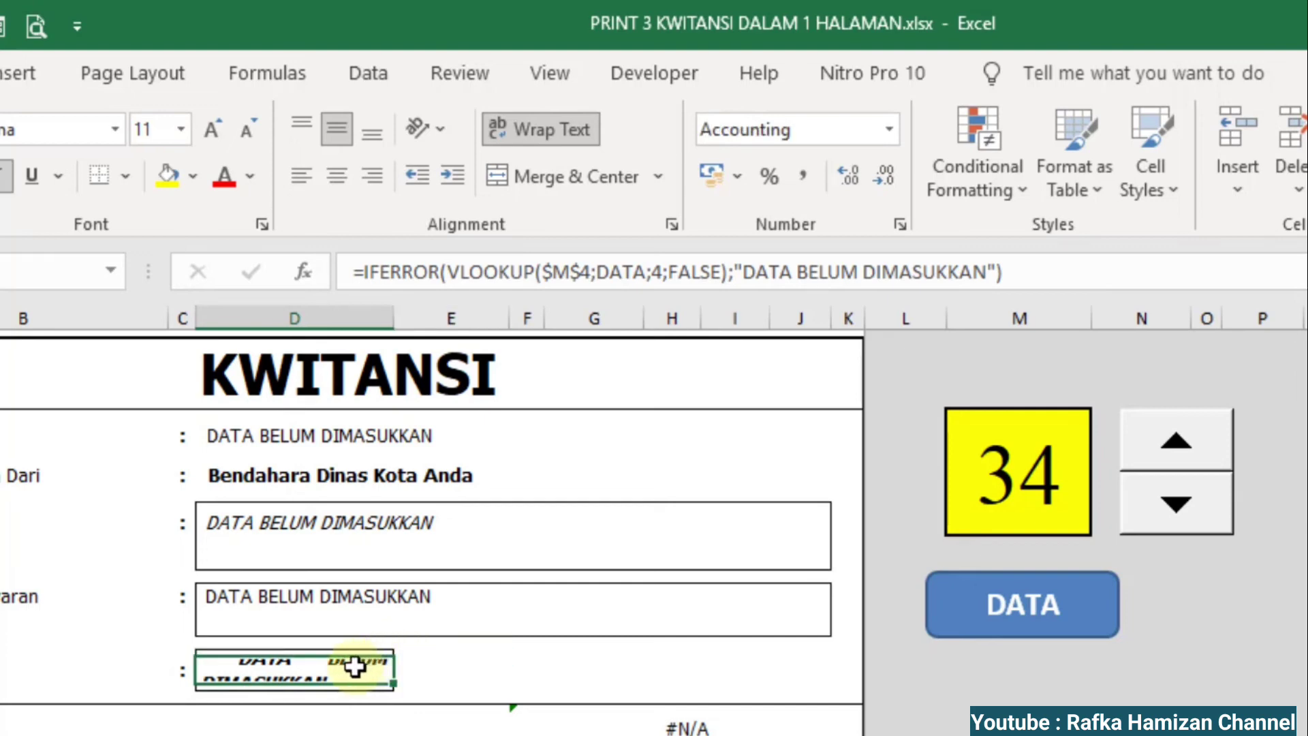
click(243, 137)
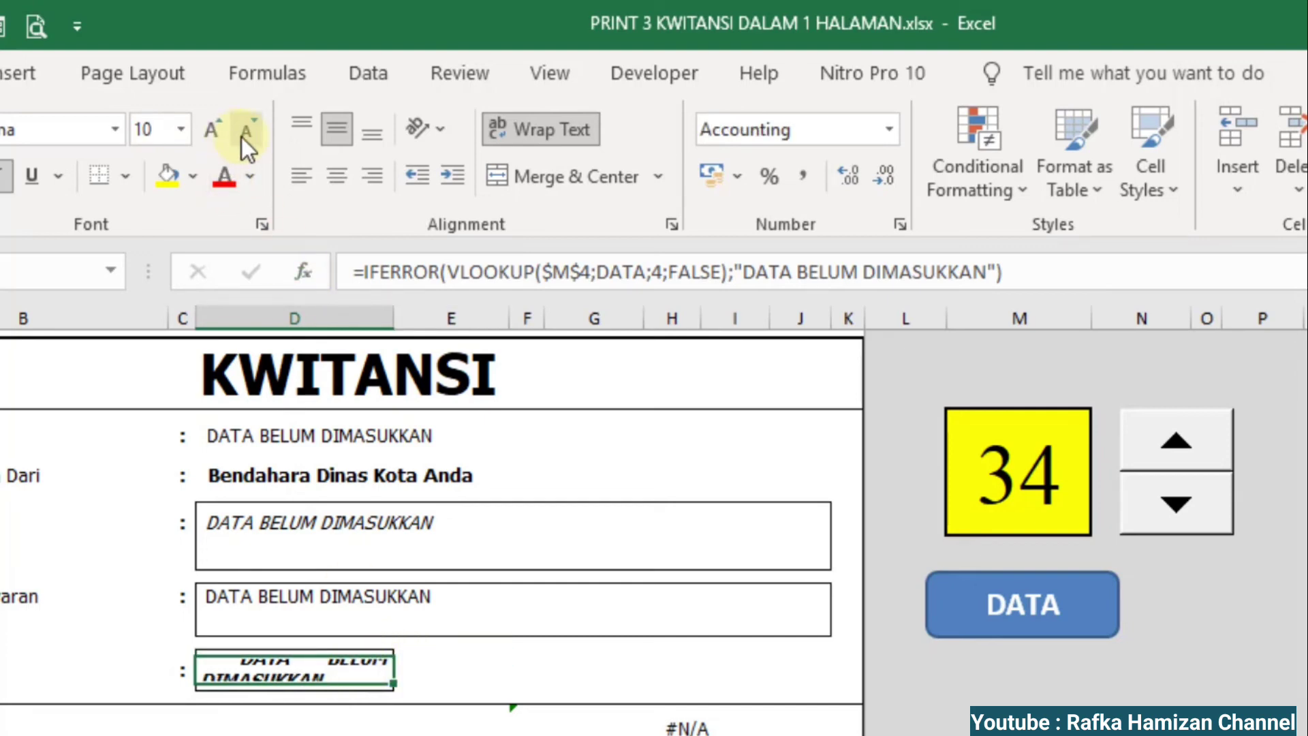
click(242, 137)
click(217, 135)
click(217, 134)
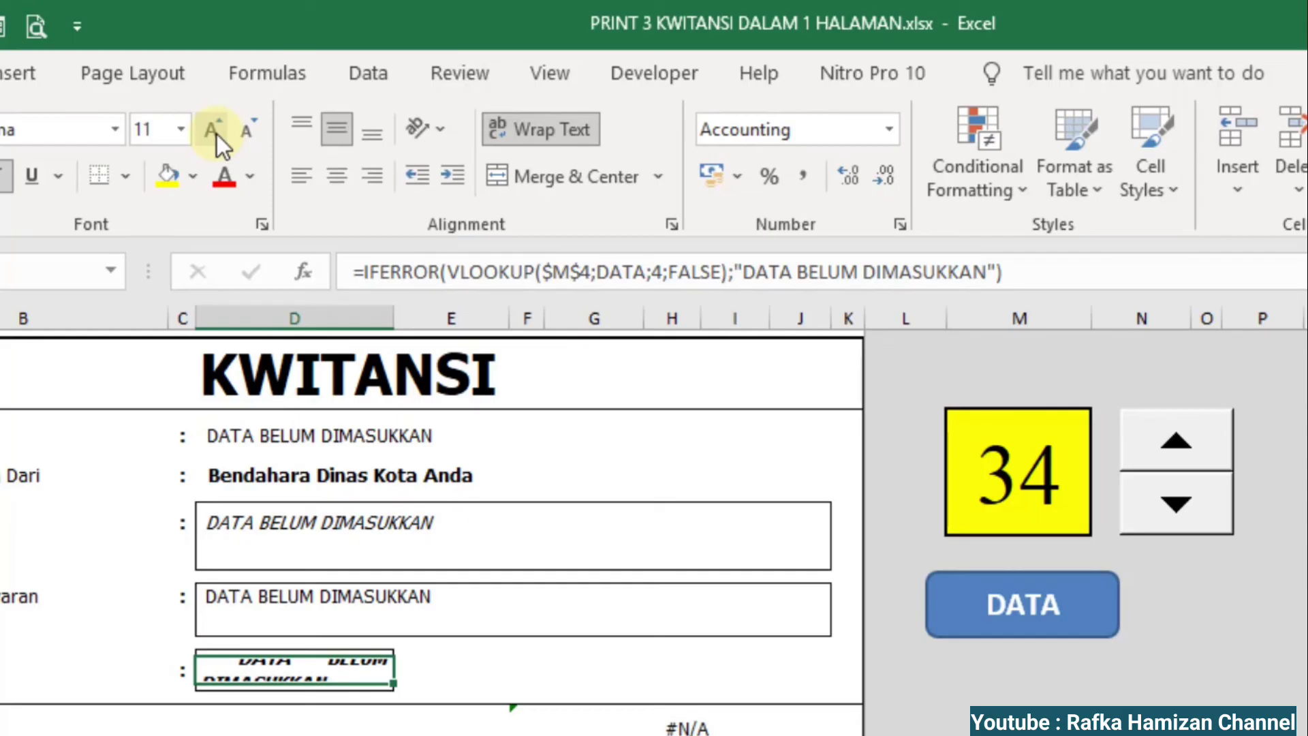
Replace the fallback text in the first receipt's Sejumlah IFERROR formula with an empty string "".
drag(751, 272, 992, 280)
key(BackSpace)
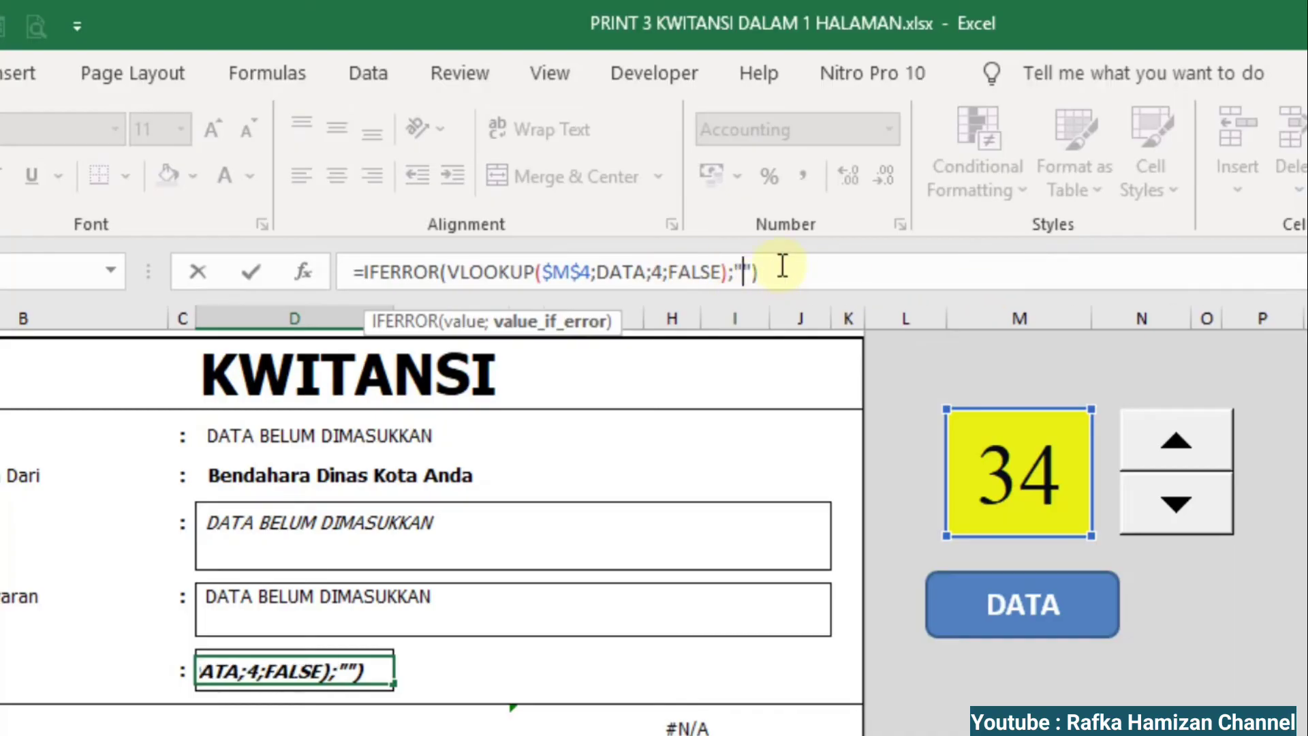
key(Return)
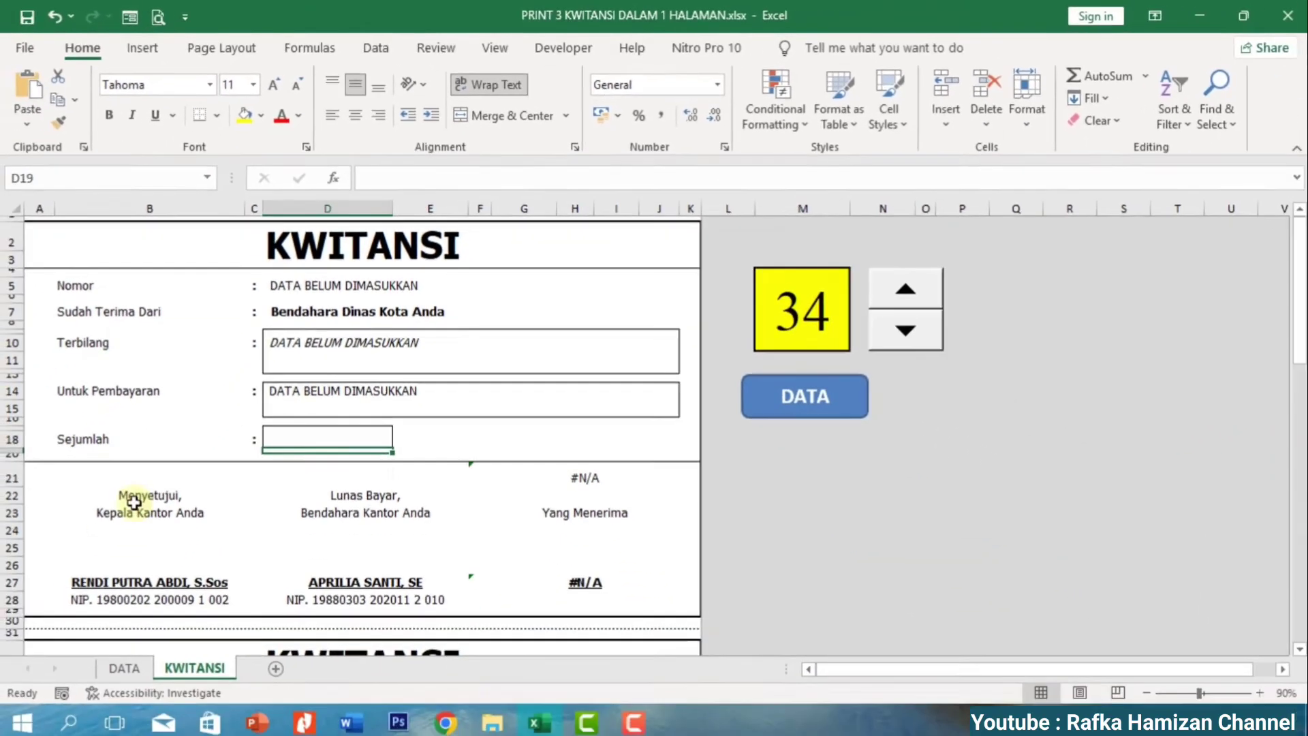
click(257, 660)
Wrap only the VLOOKUP part of the "Kota Anda, " date formula in F21 in IFERROR with the fallback "DATA BELUM DIMASUKKAN".
click(576, 477)
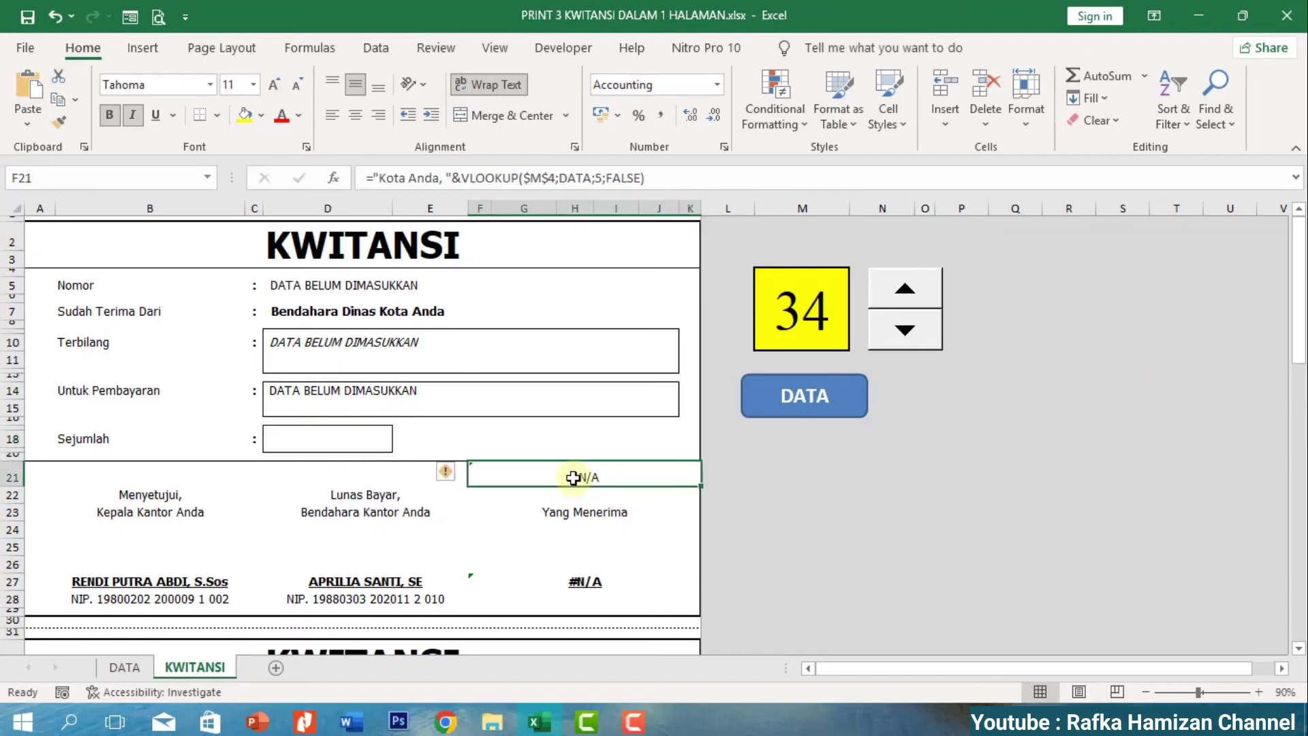
click(466, 177)
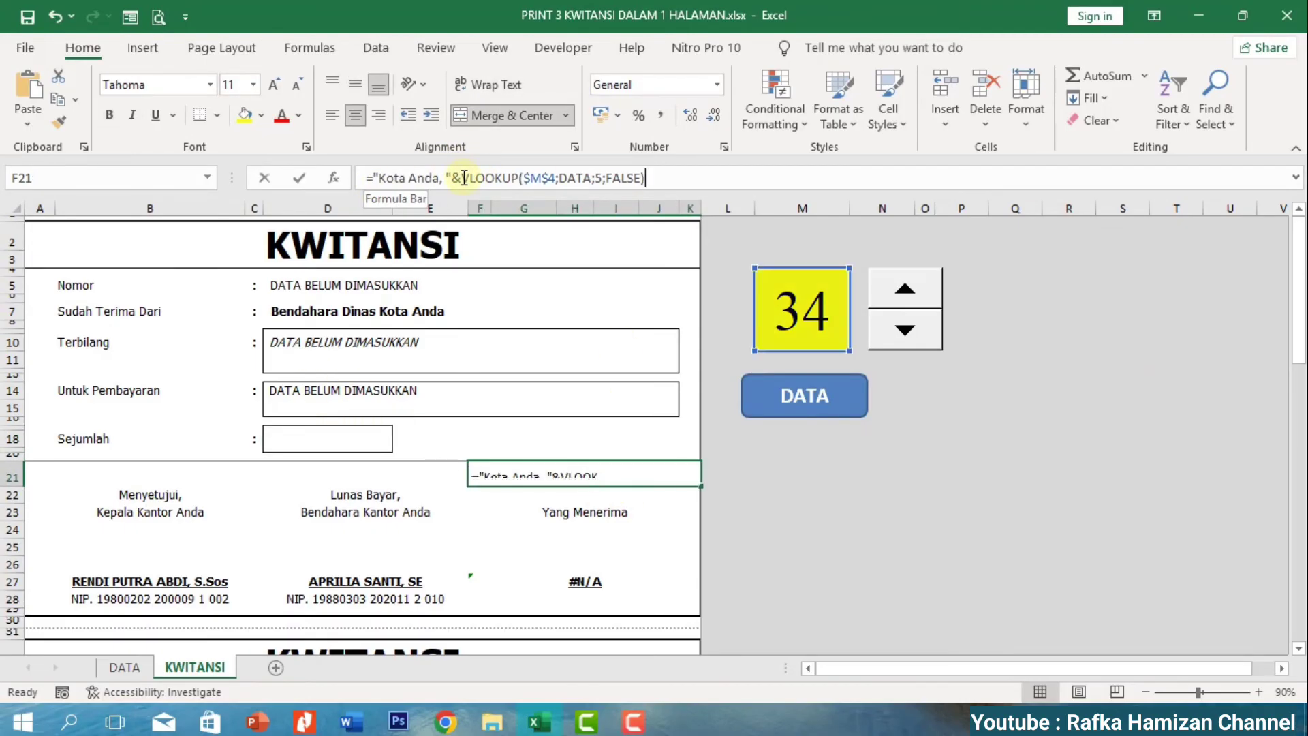
text(;"DATA BELUM DIMASUKKAN"))
key(ctrl+z)
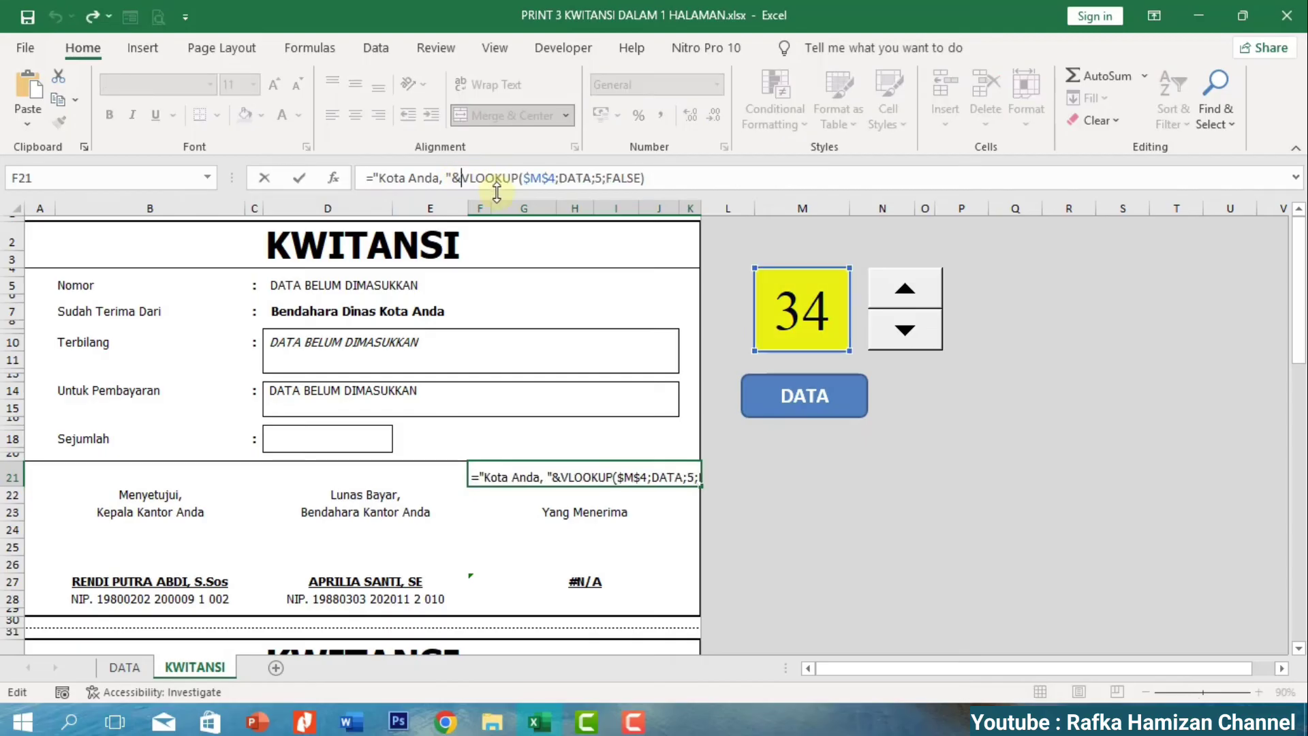
text(IFERROR)
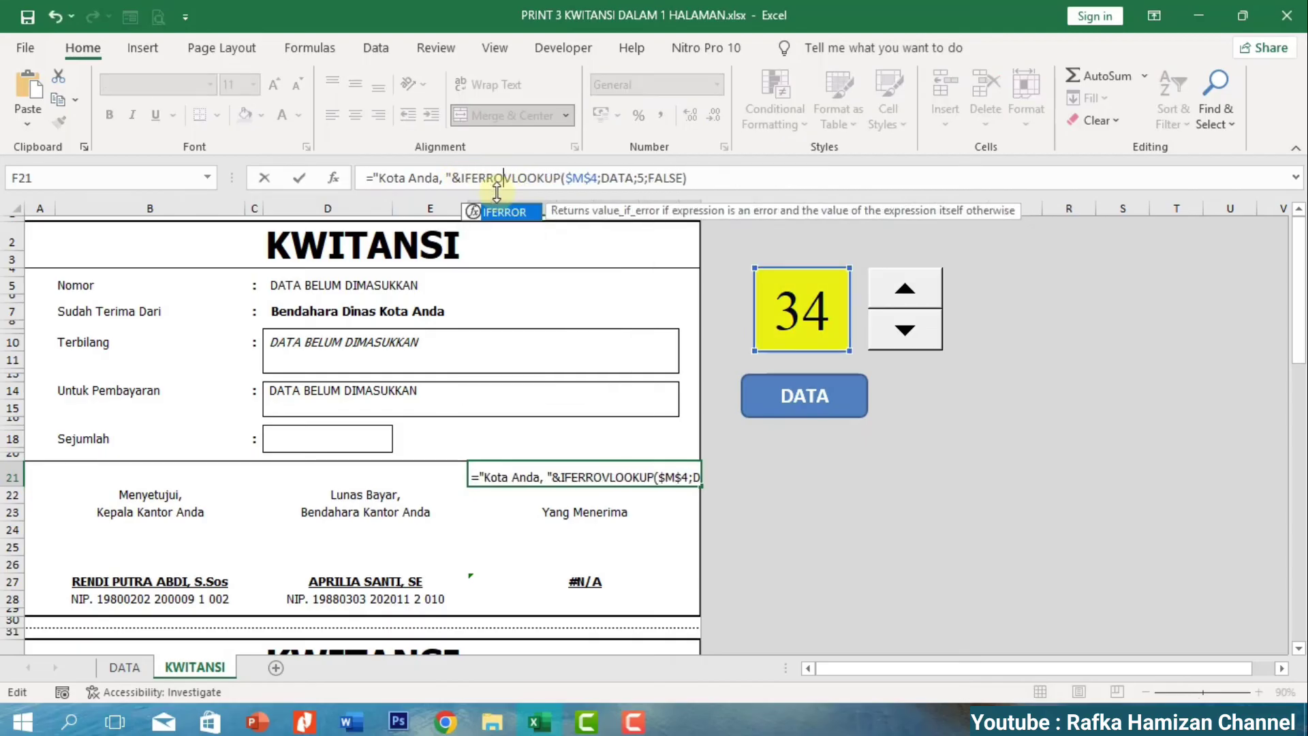
text(()
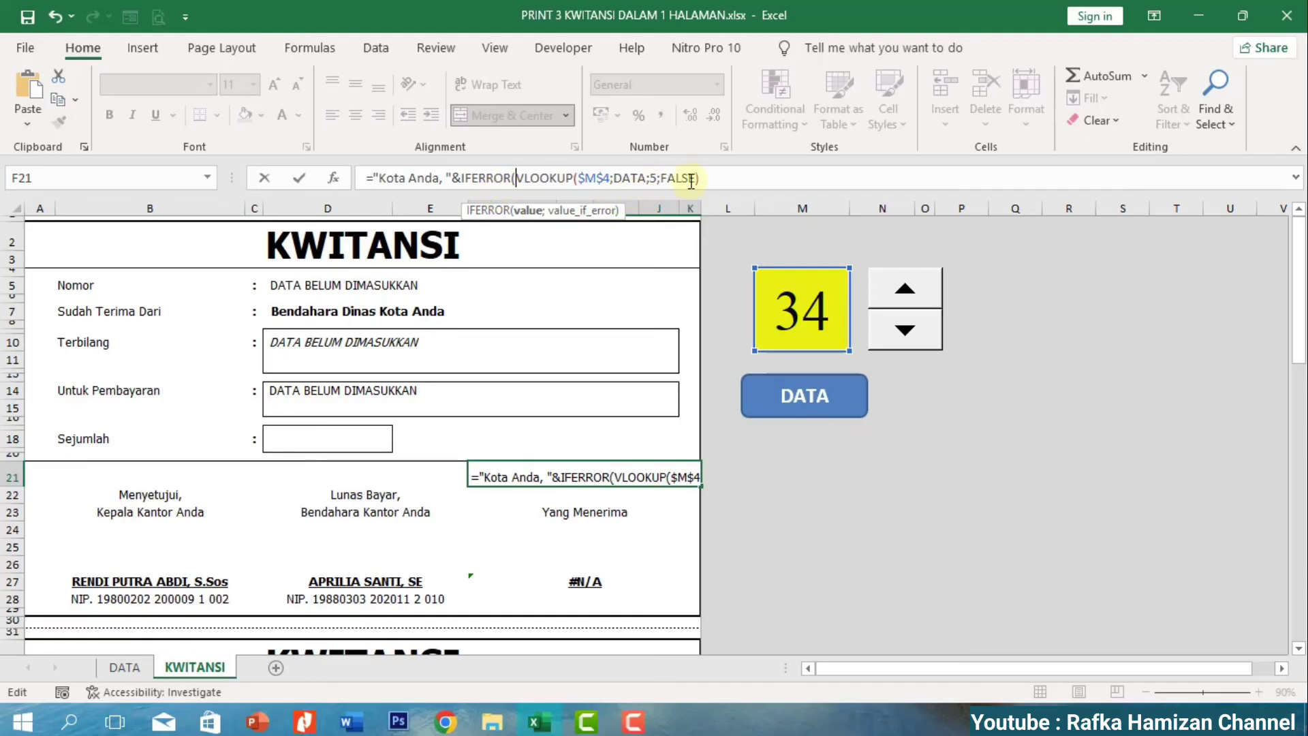
text(;"DATA BELUM DIMASUKKAN"))
key(Return)
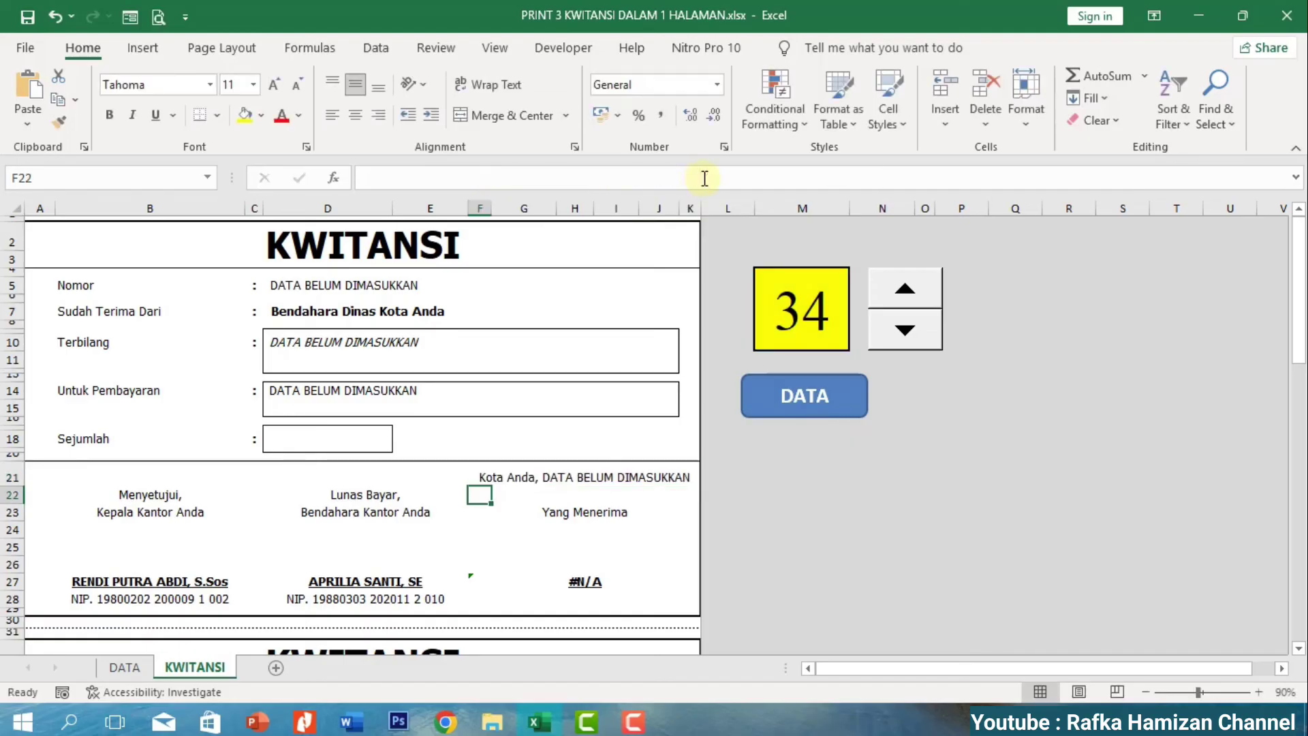
click(504, 477)
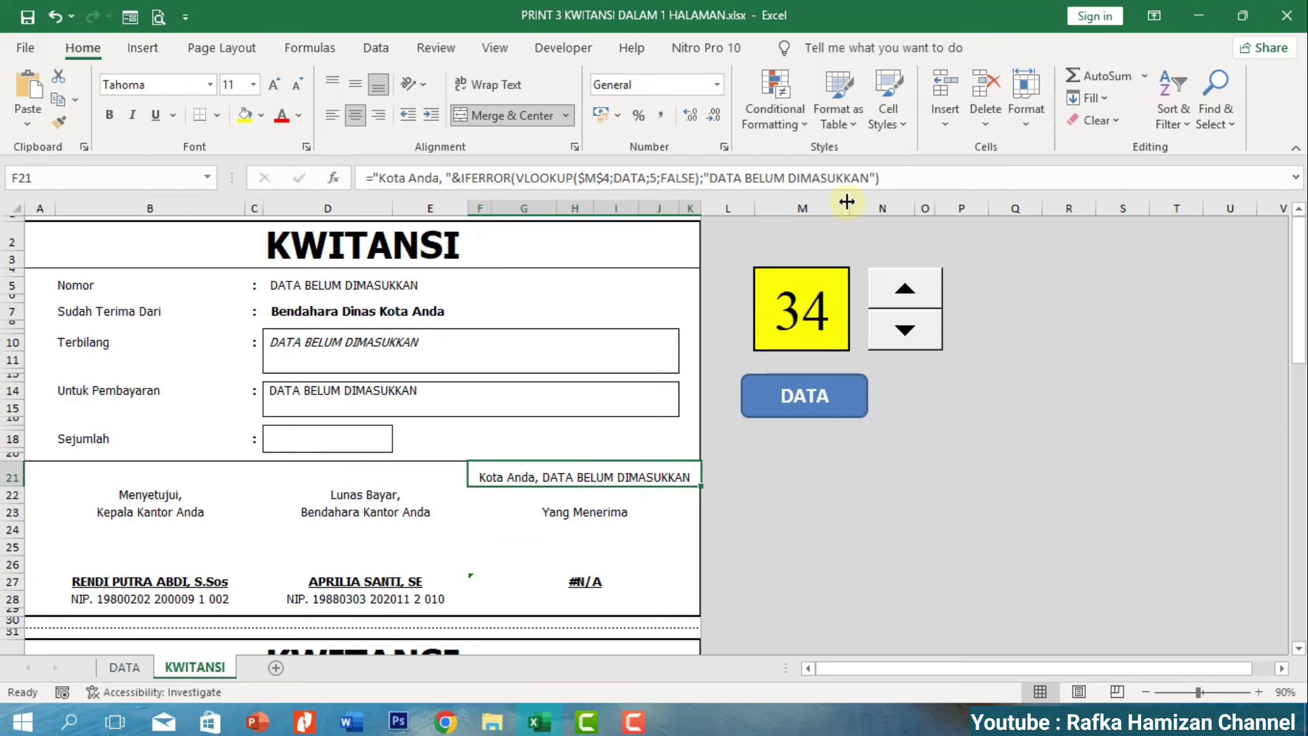
Wrap the recipient name VLOOKUP in F27 under Yang Menerima in IFERROR with the fallback "DATA BELUM DIMASUKKAN".
click(583, 583)
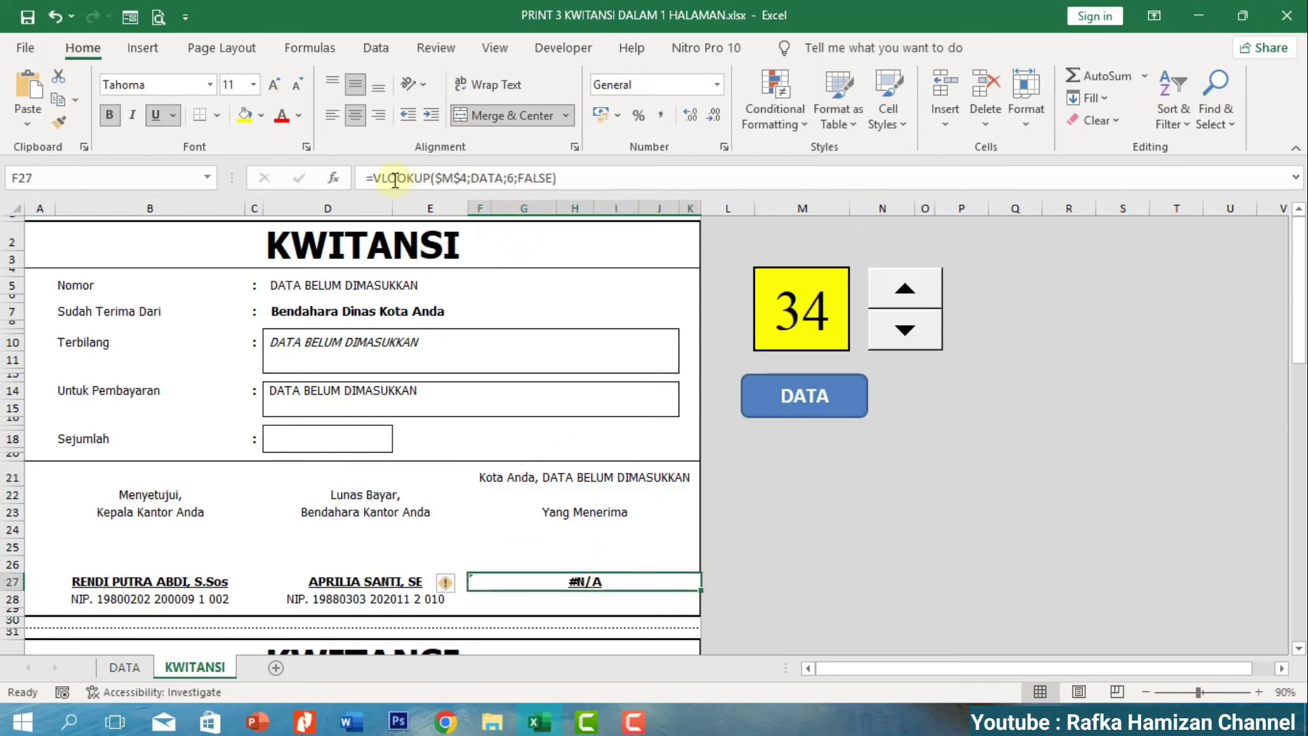
click(376, 177)
text(IFE)
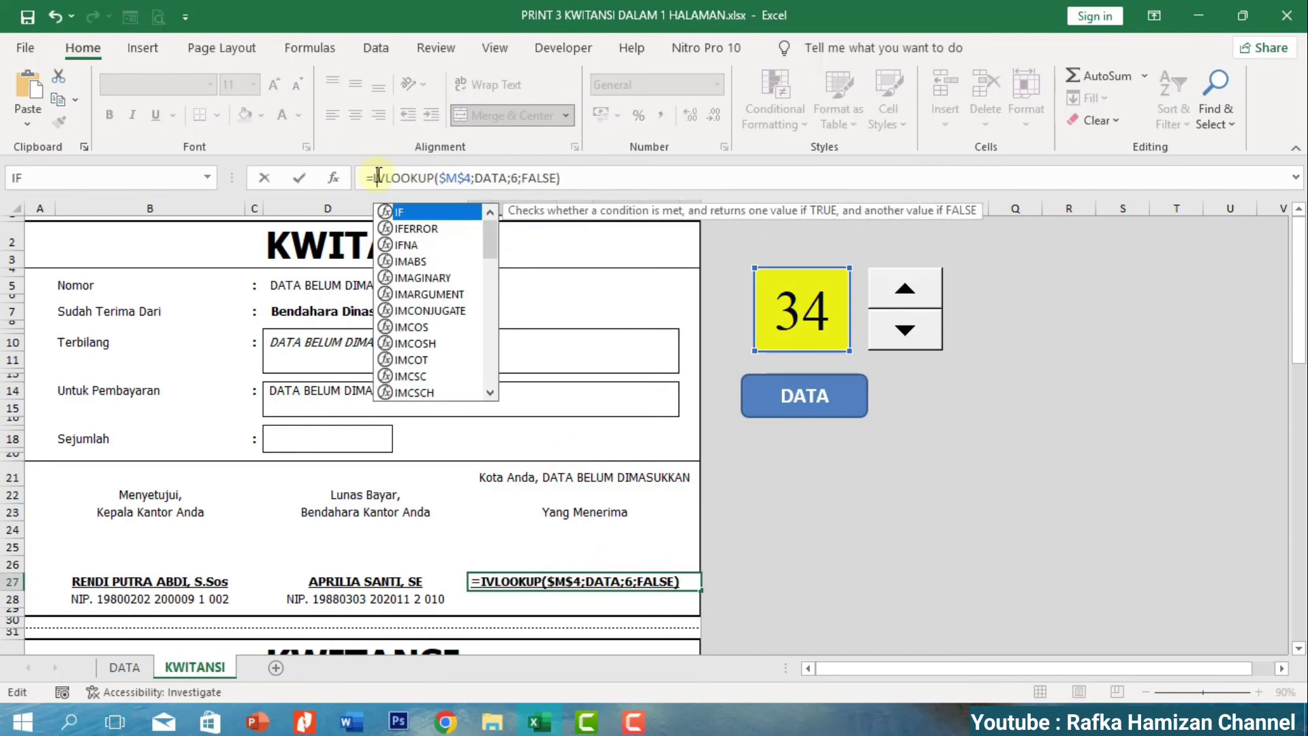
text(RROR)
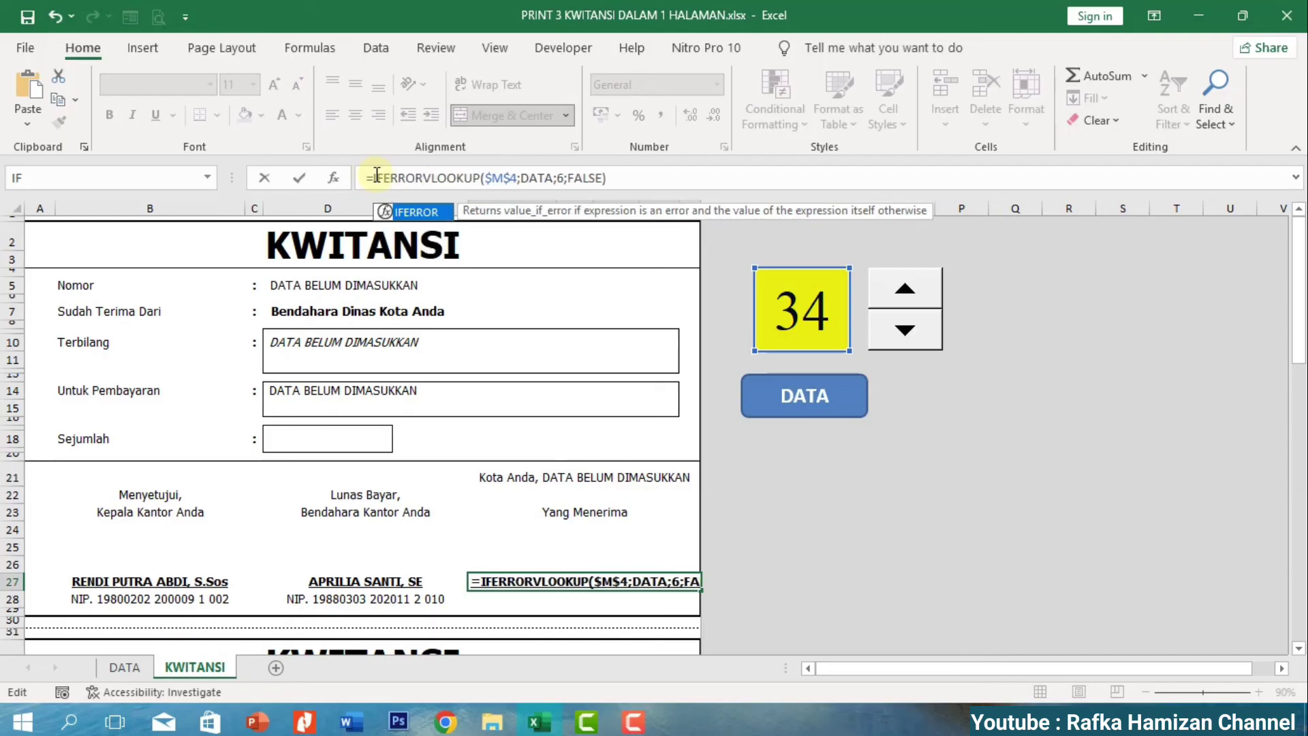
text(()
click(651, 177)
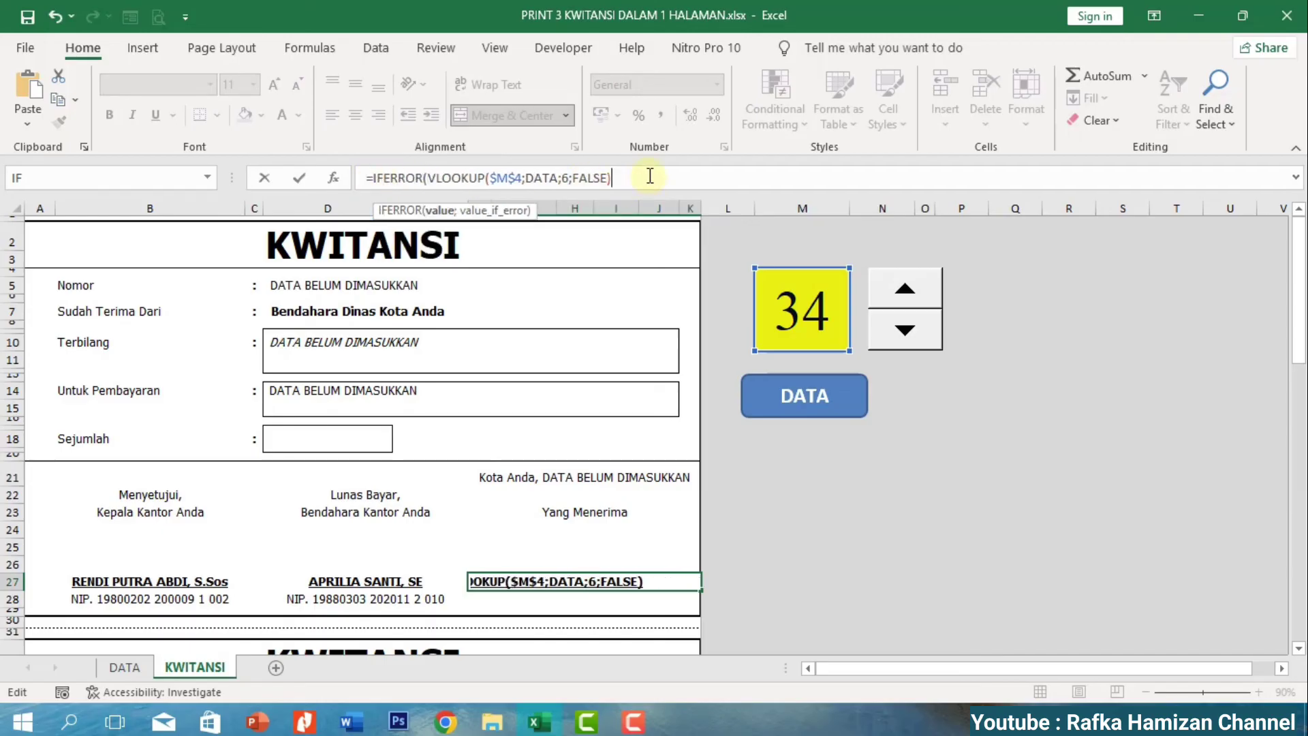
text(;"DATA BELUM DIMASUKKAN"))
key(Return)
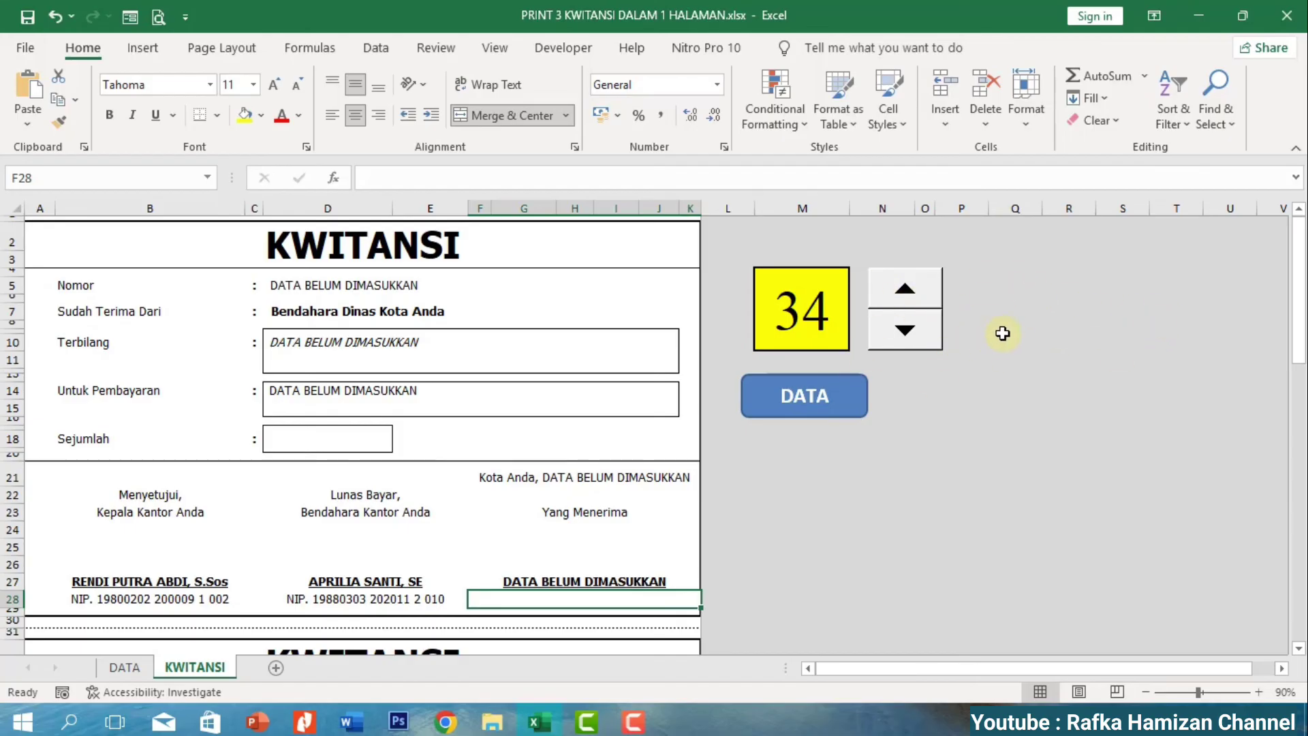
Duplicate the DATA button into the empty area around column Q and relabel the copy PRINT.
right_click(829, 397)
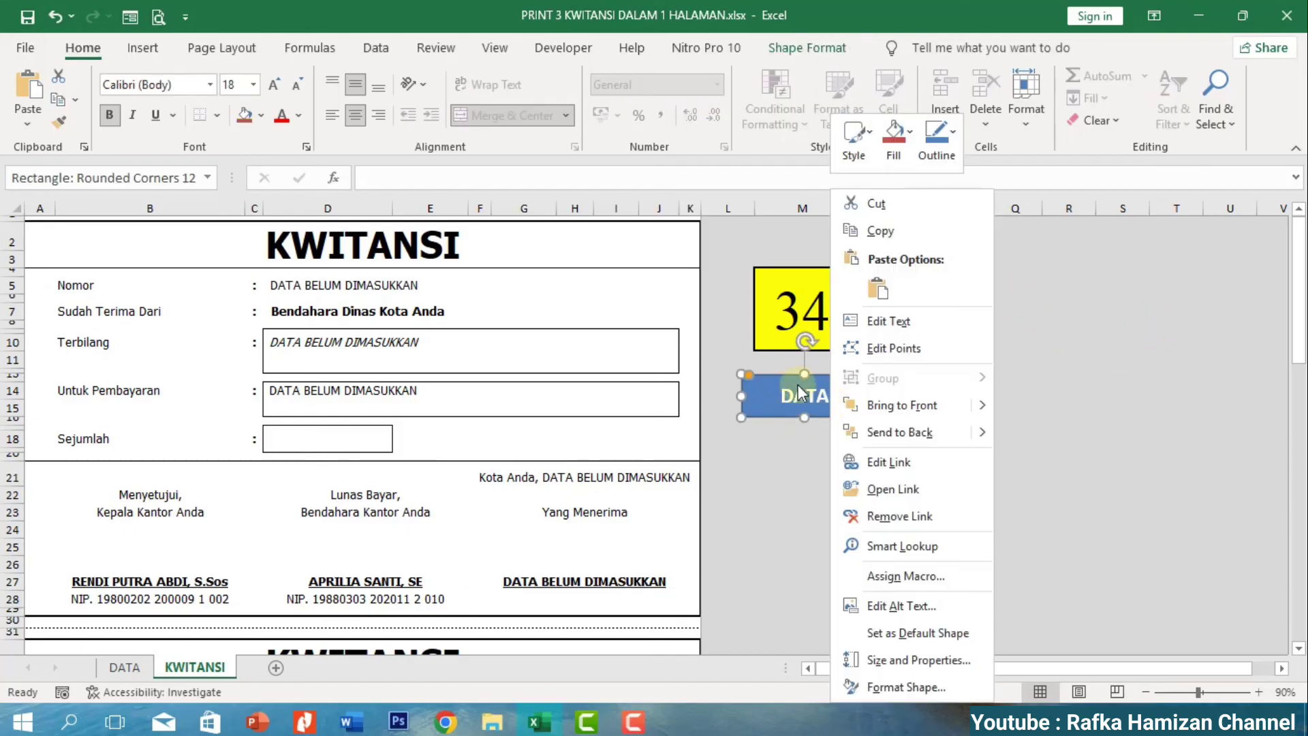
right_click(1038, 367)
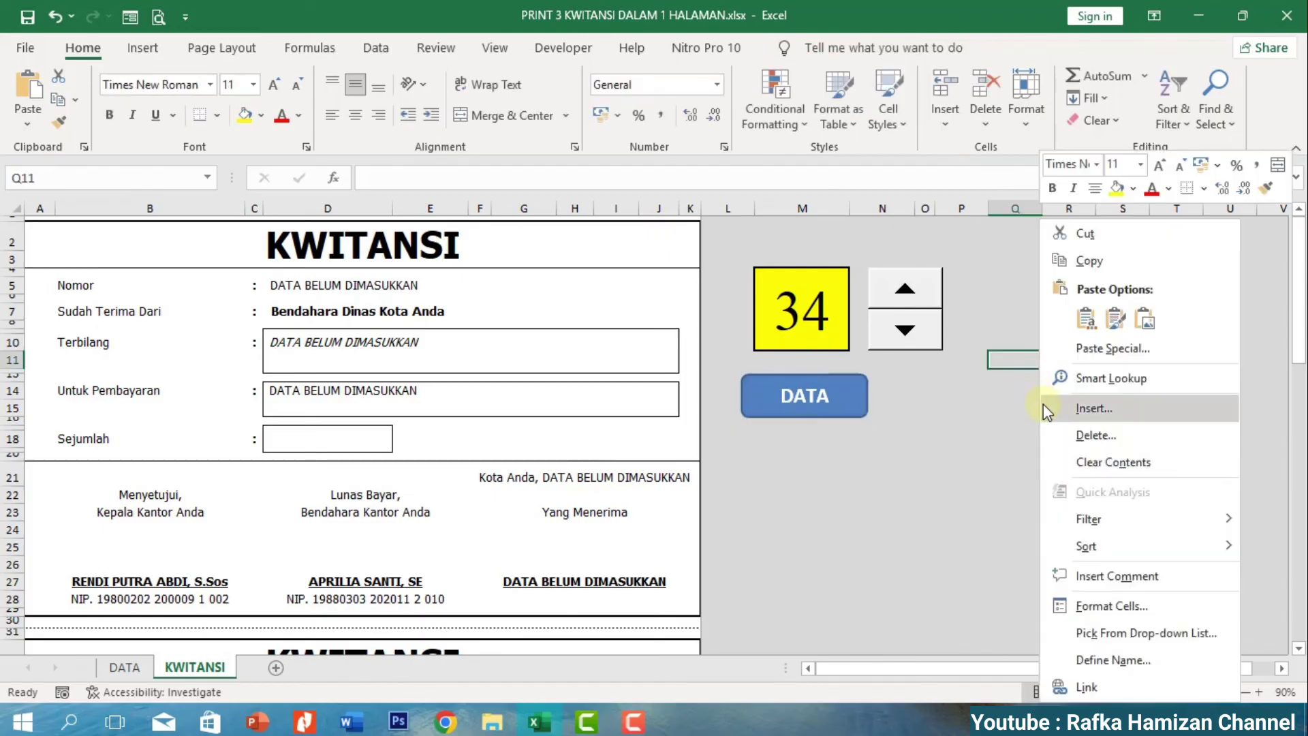
click(1075, 318)
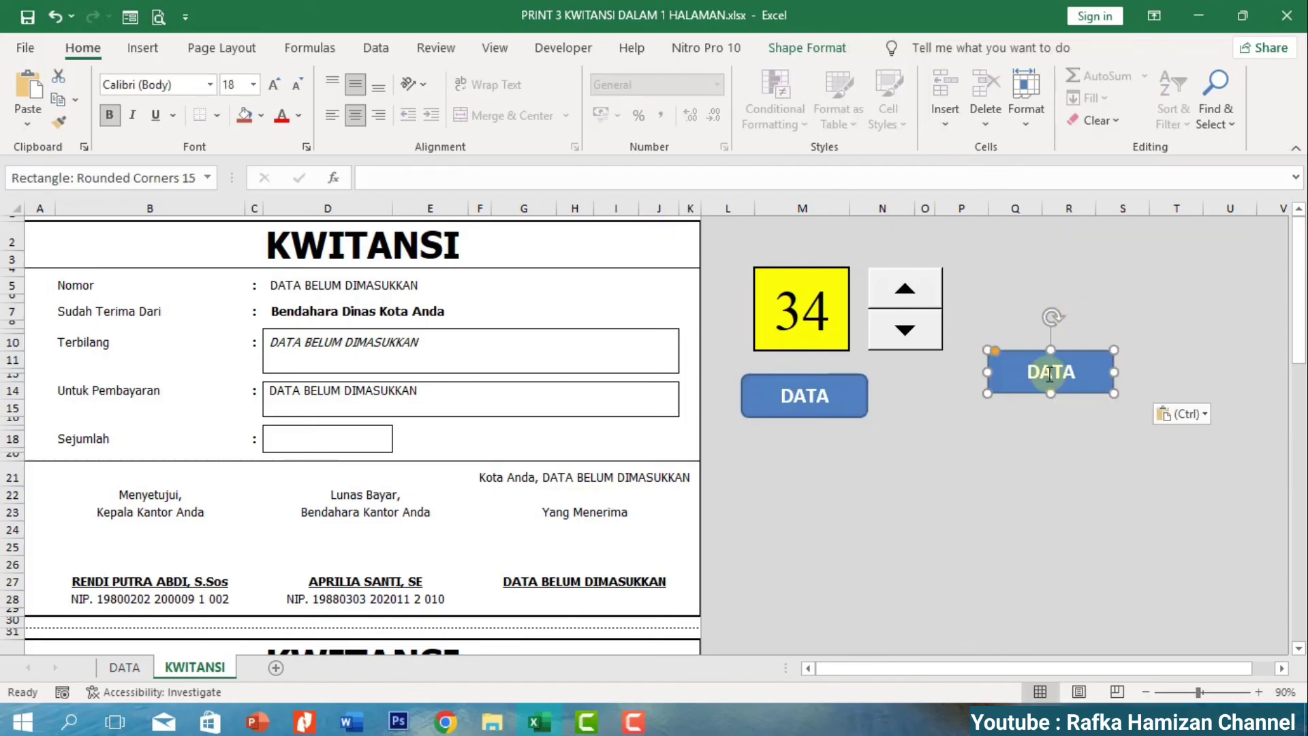
double_click(1049, 374)
text(PRINT)
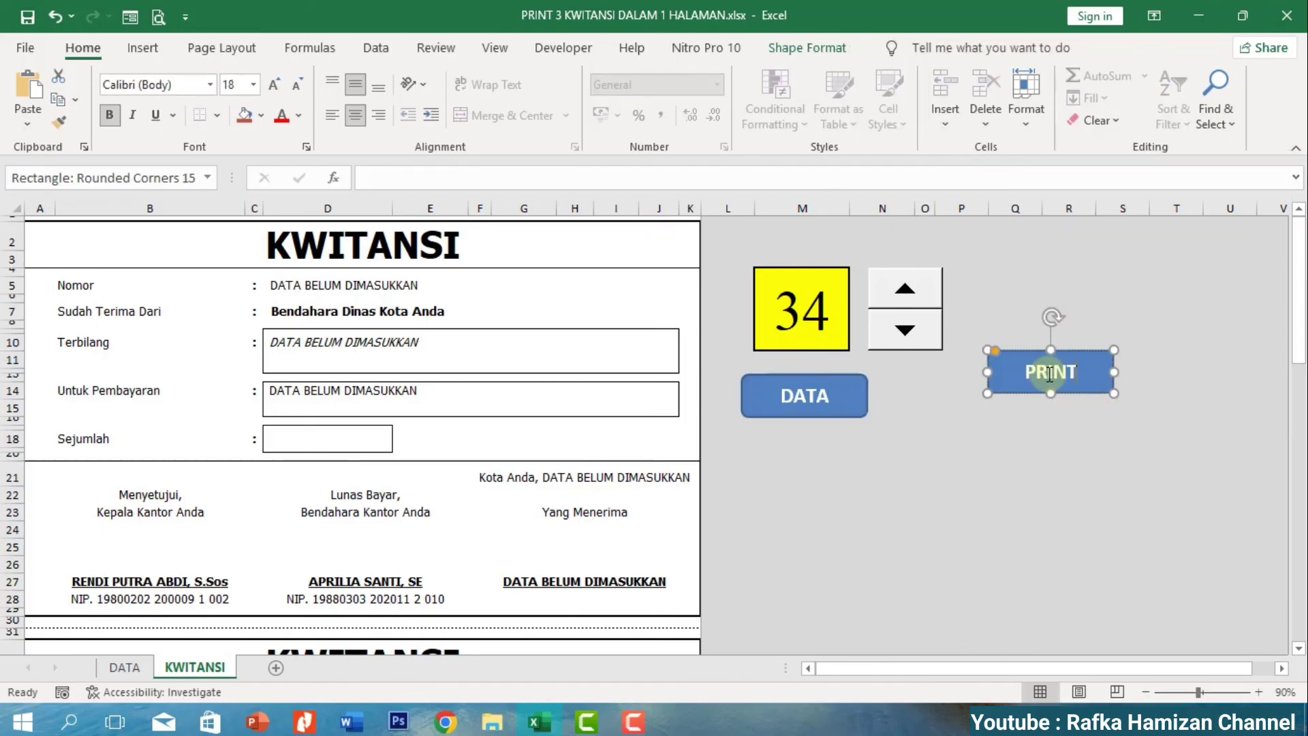
click(1011, 449)
Move the PRINT button directly beside the spinner, aligned with the upper edge of the counter cell.
right_click(1063, 388)
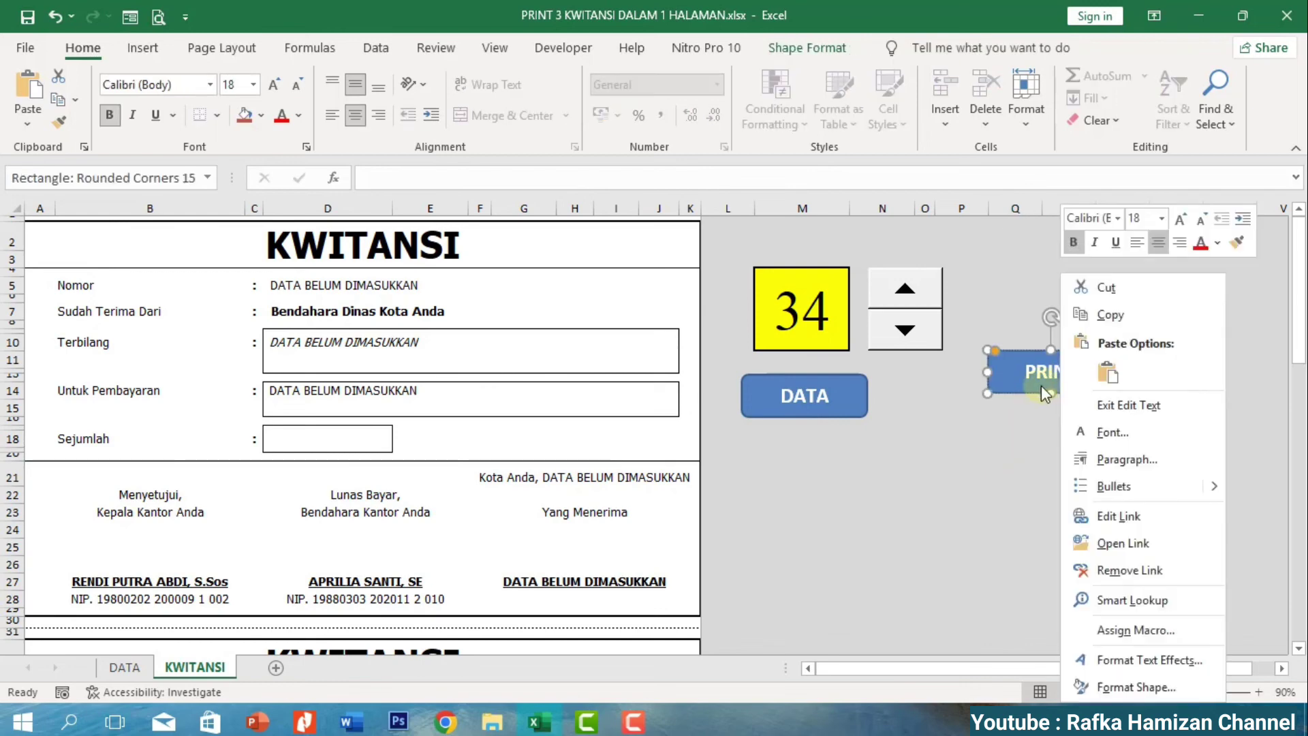
click(1041, 386)
drag(1041, 393, 1005, 309)
click(1052, 359)
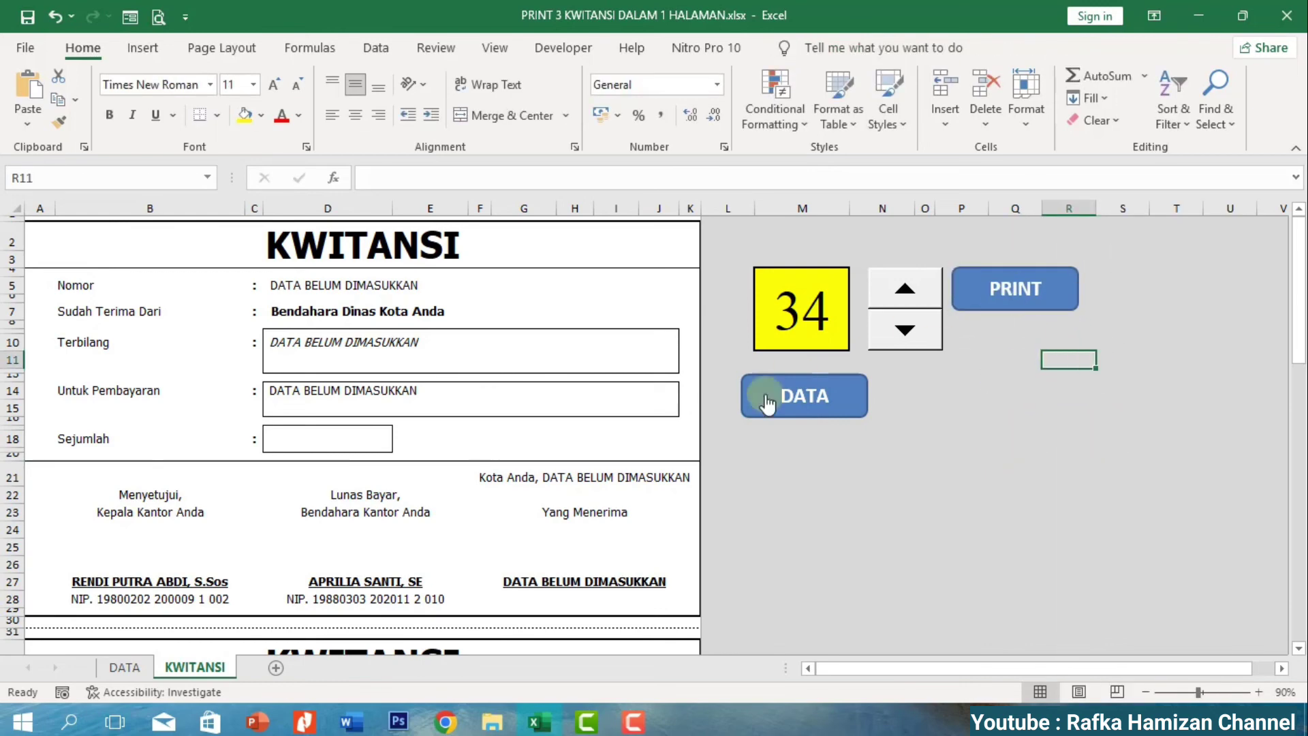
Narrow the DATA button from both sides to match the width of the yellow counter cell above it.
click(818, 417)
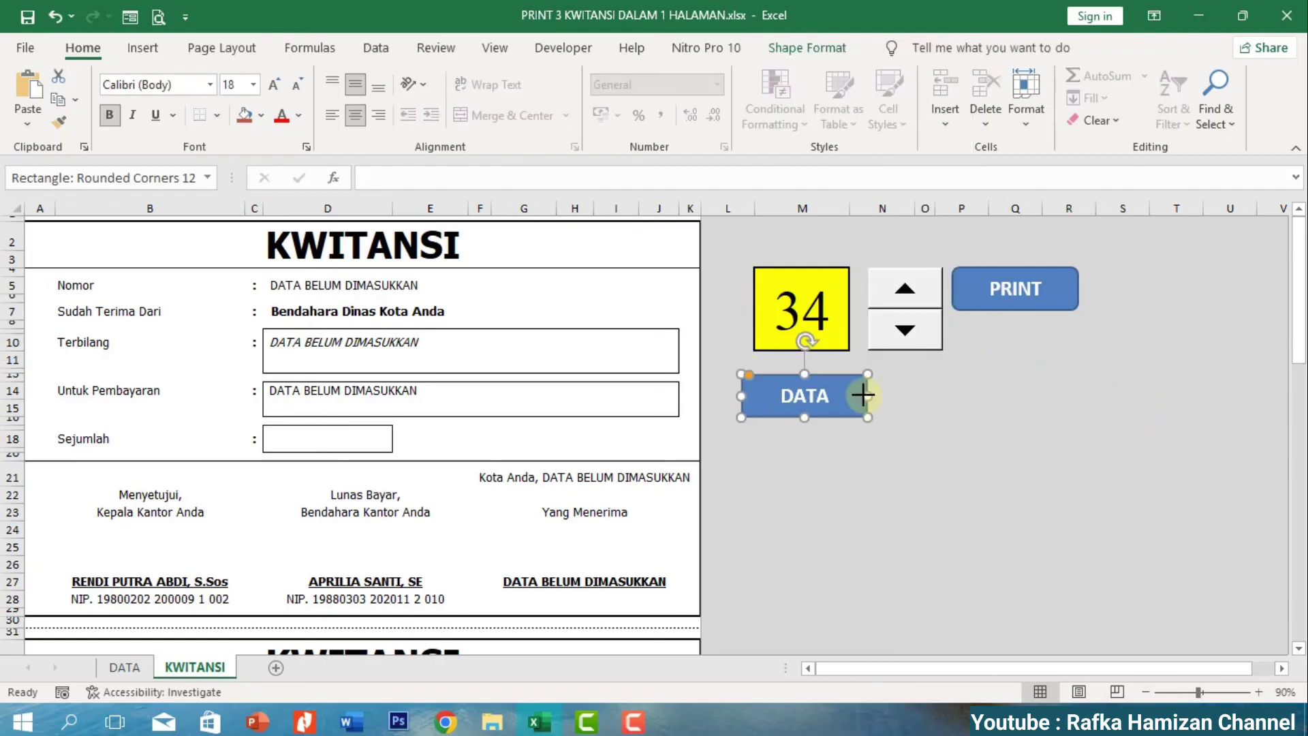
drag(866, 396, 847, 395)
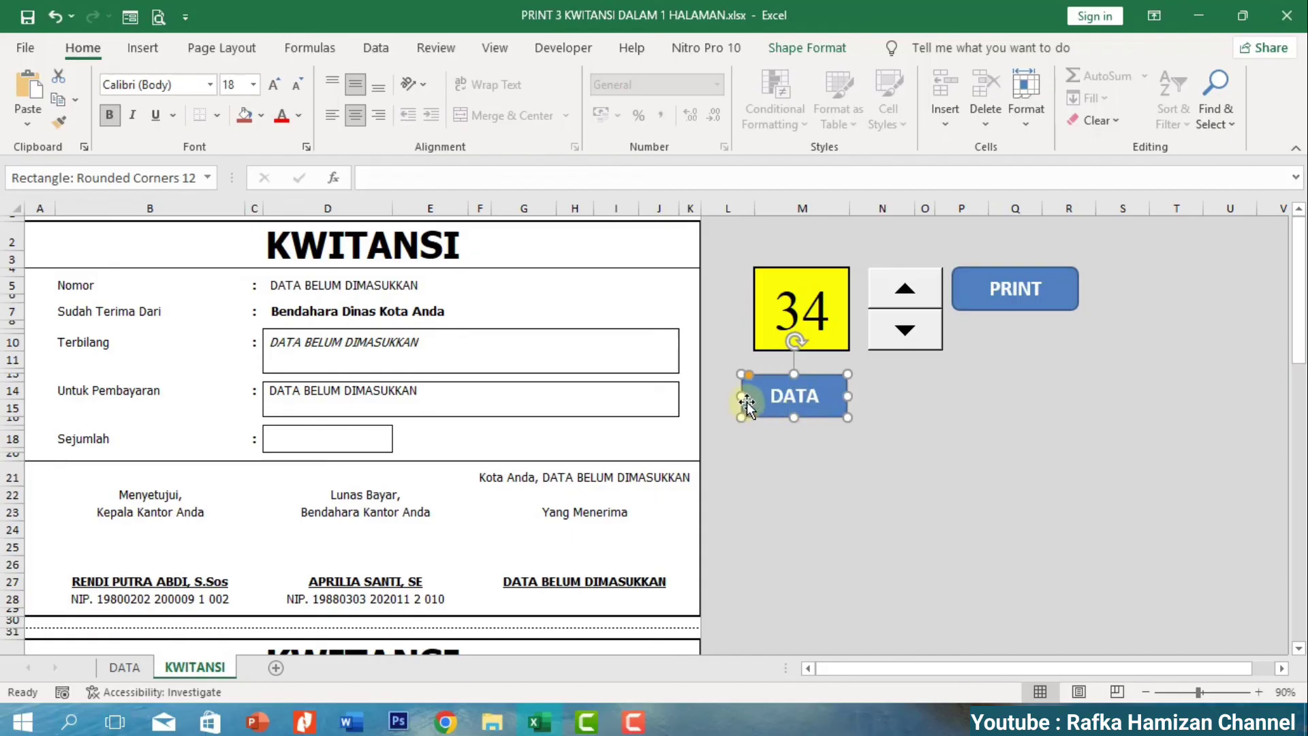
drag(743, 396, 754, 395)
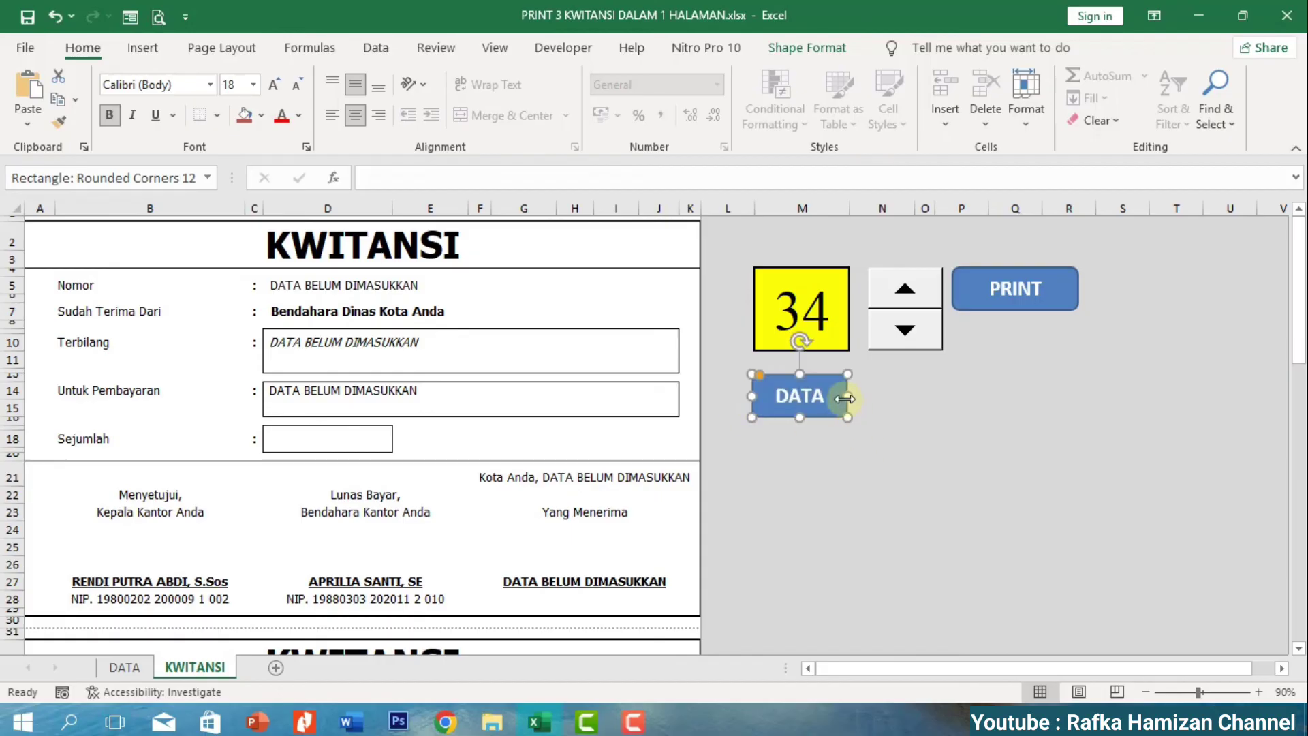
Widen the DATA button slightly to align its right edge with the yellow counter cell, and deselect it.
drag(848, 393, 850, 395)
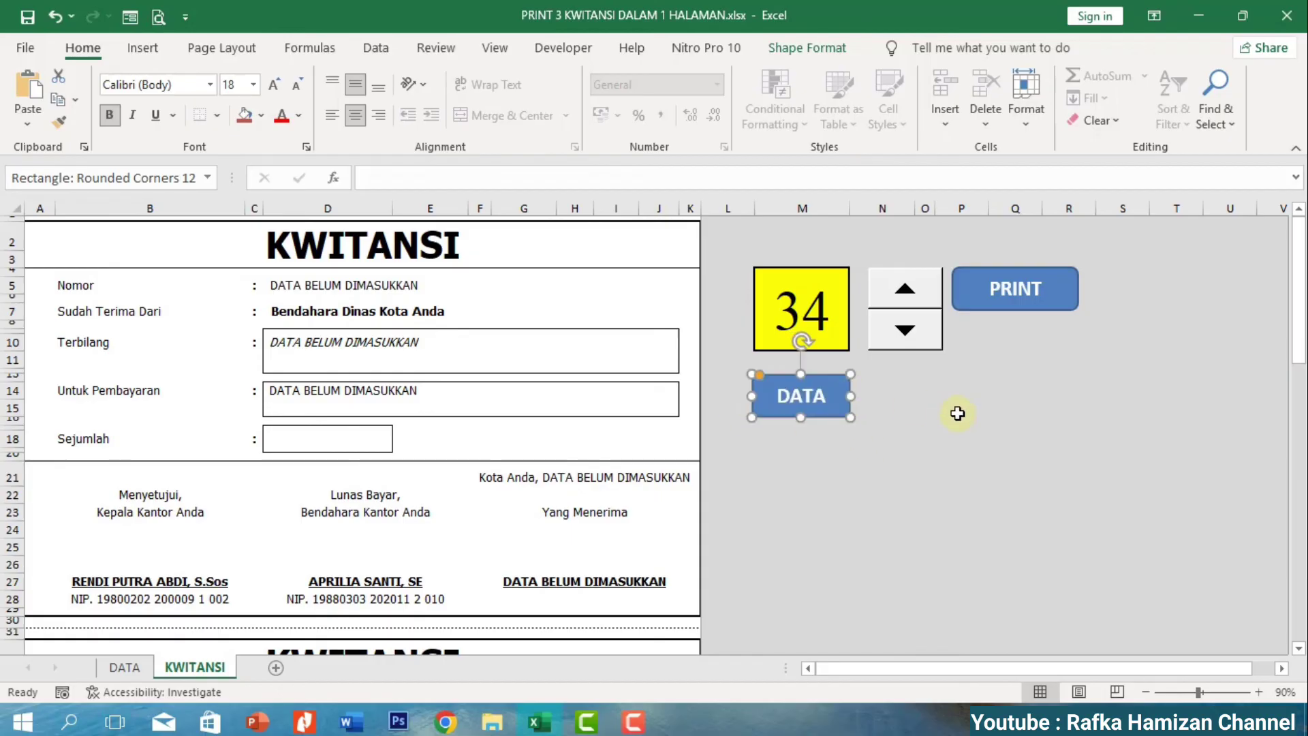
click(958, 409)
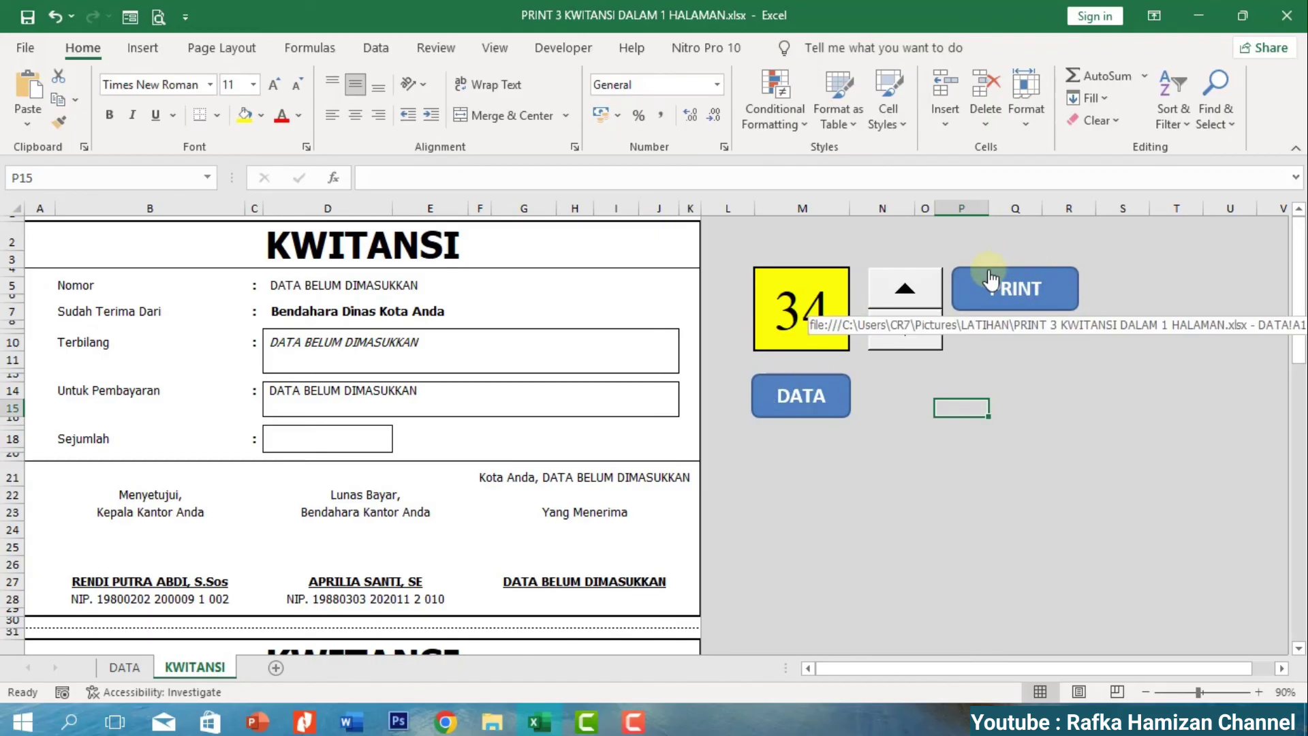
Open the Visual Basic editor and insert a new standard module into the receipt workbook's project.
click(563, 51)
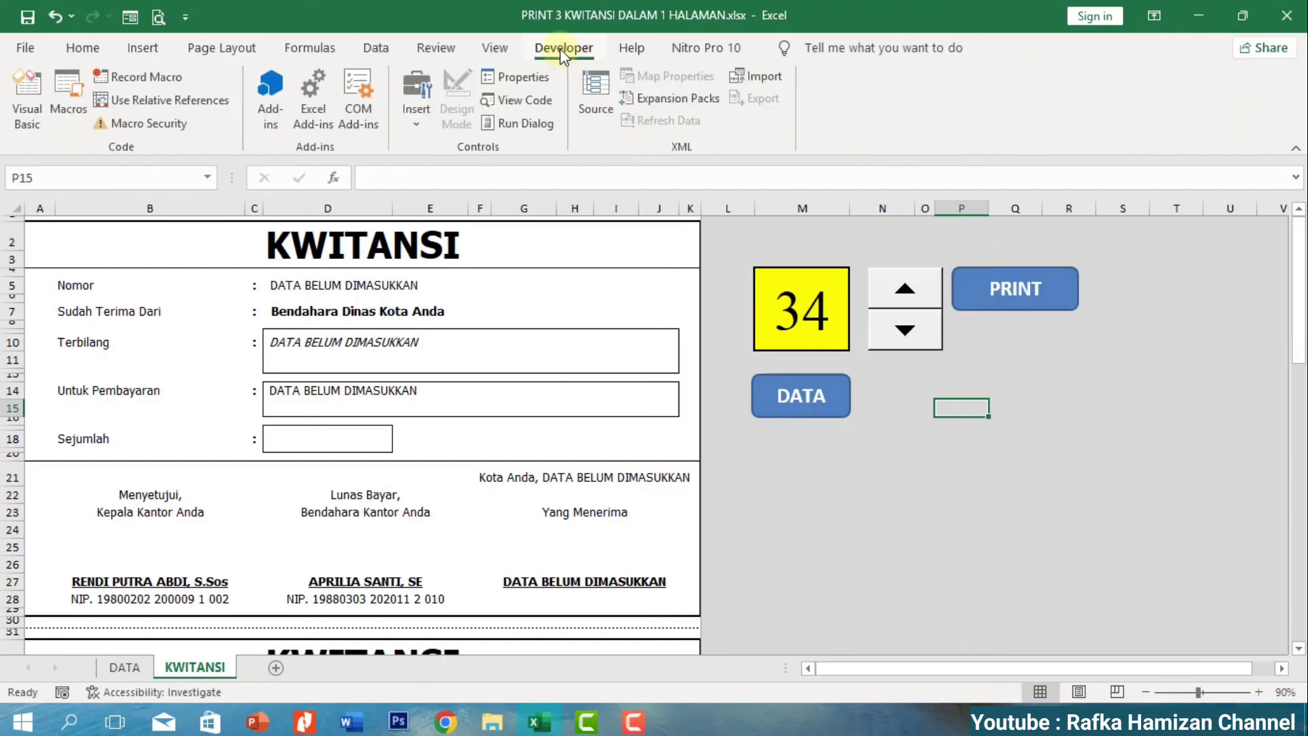
click(32, 88)
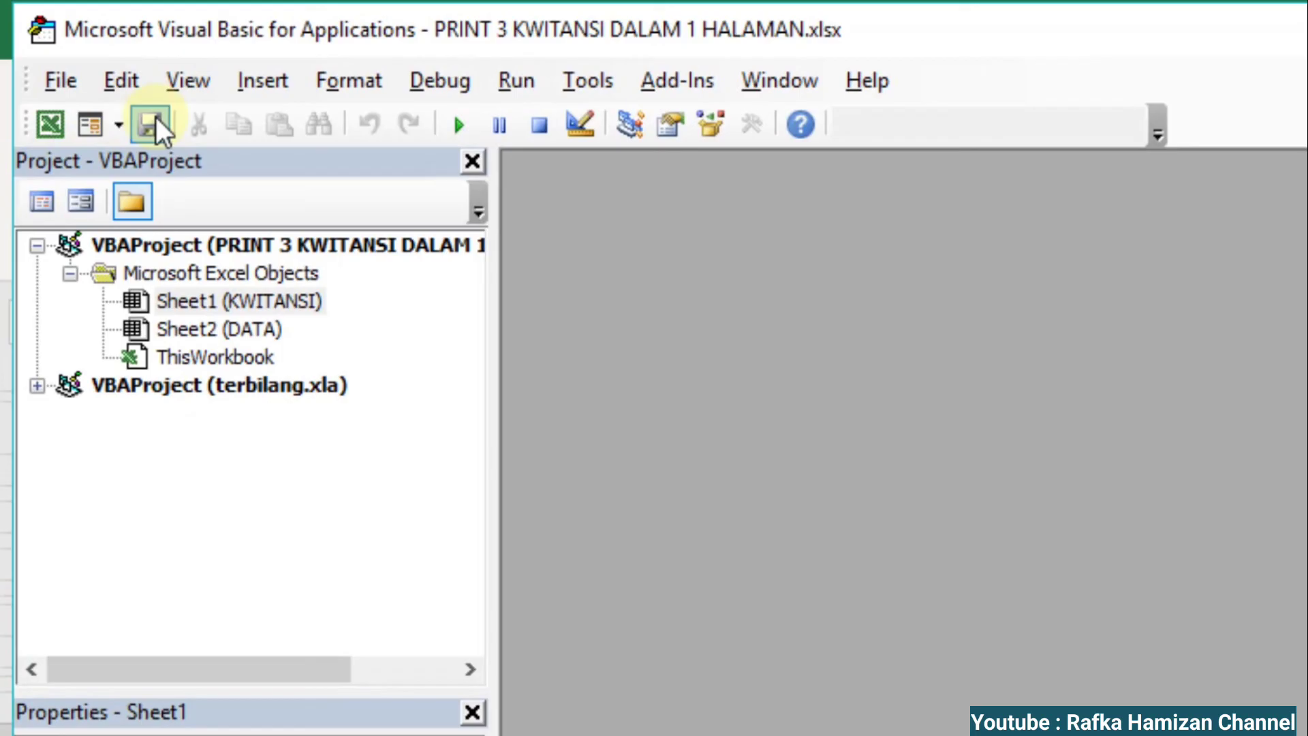
click(261, 81)
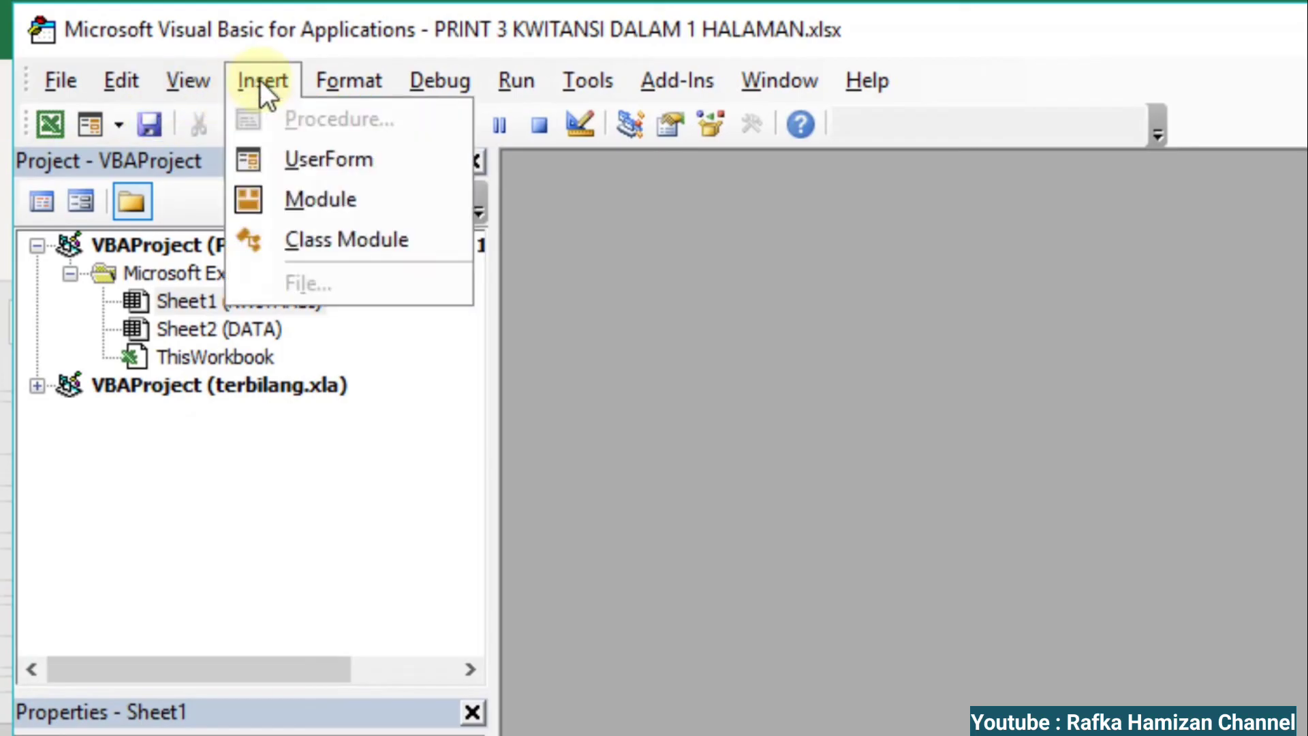
click(303, 204)
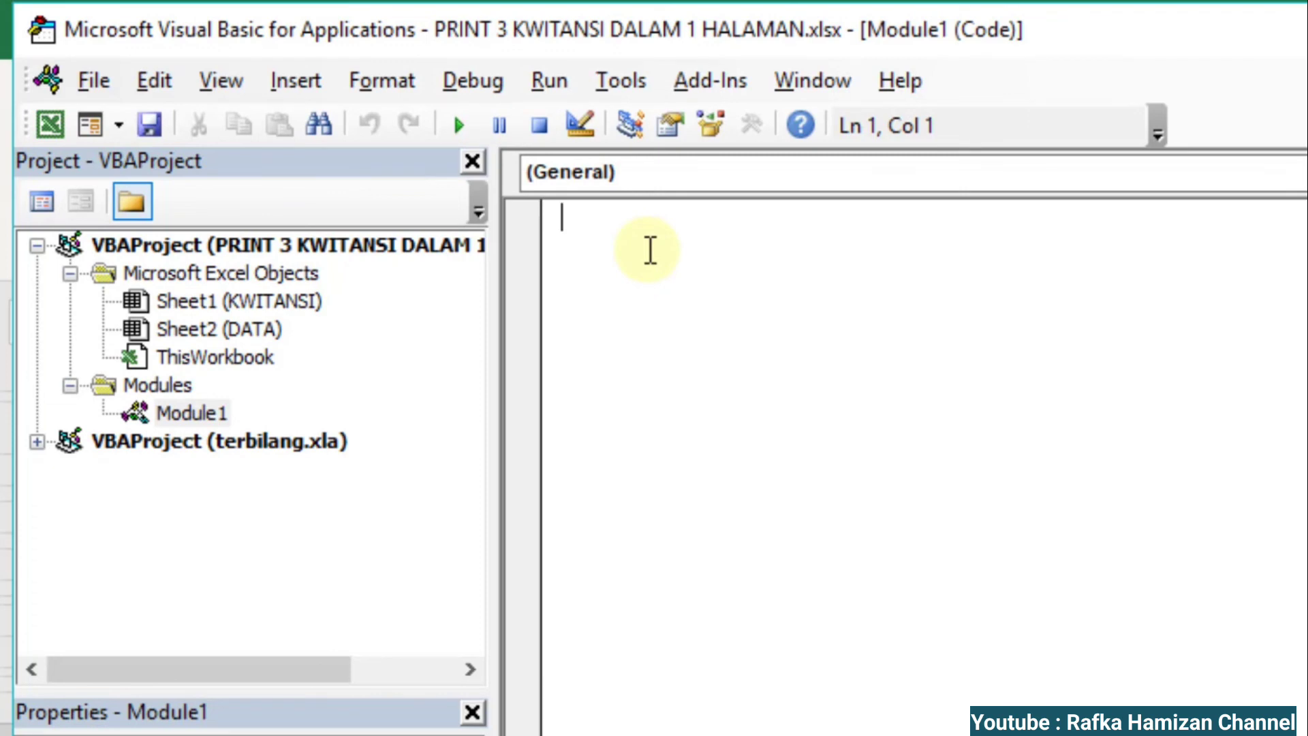
Declare a macro procedure named Printpreview() in the new module.
text(Sun)
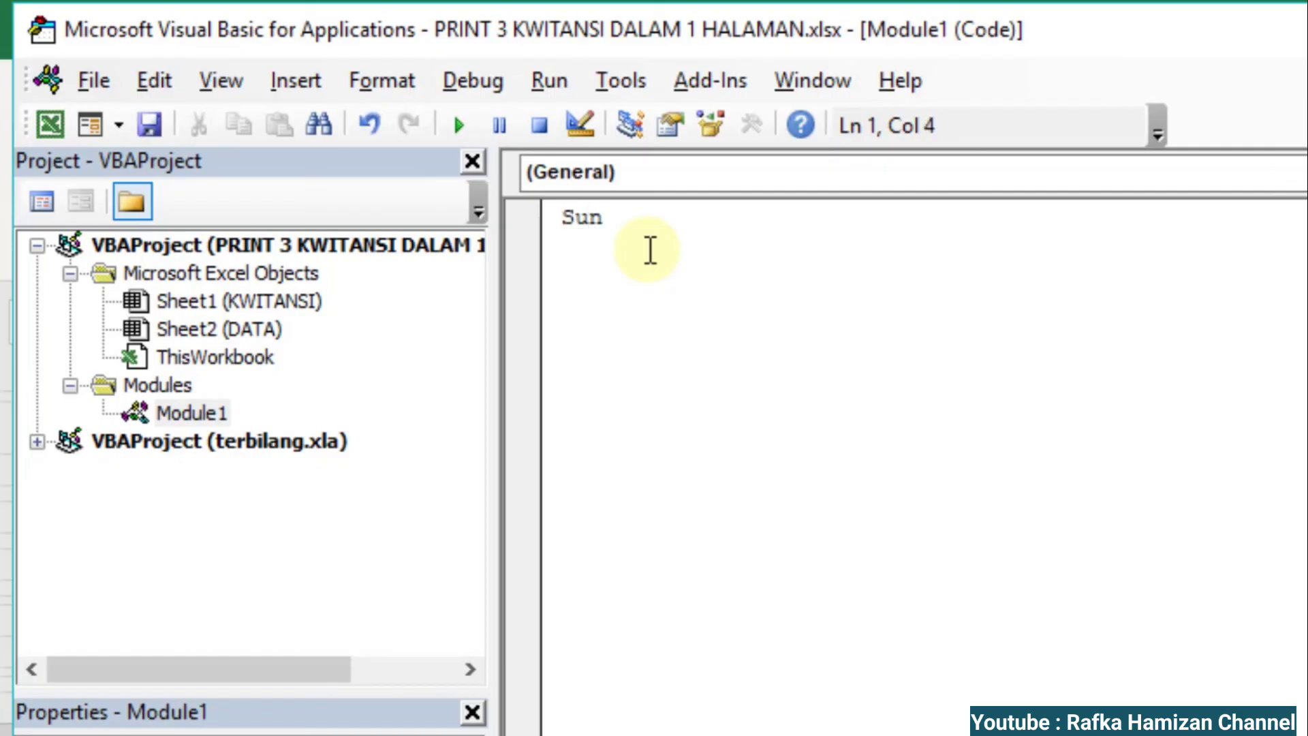
key(BackSpace)
text(b Printpe)
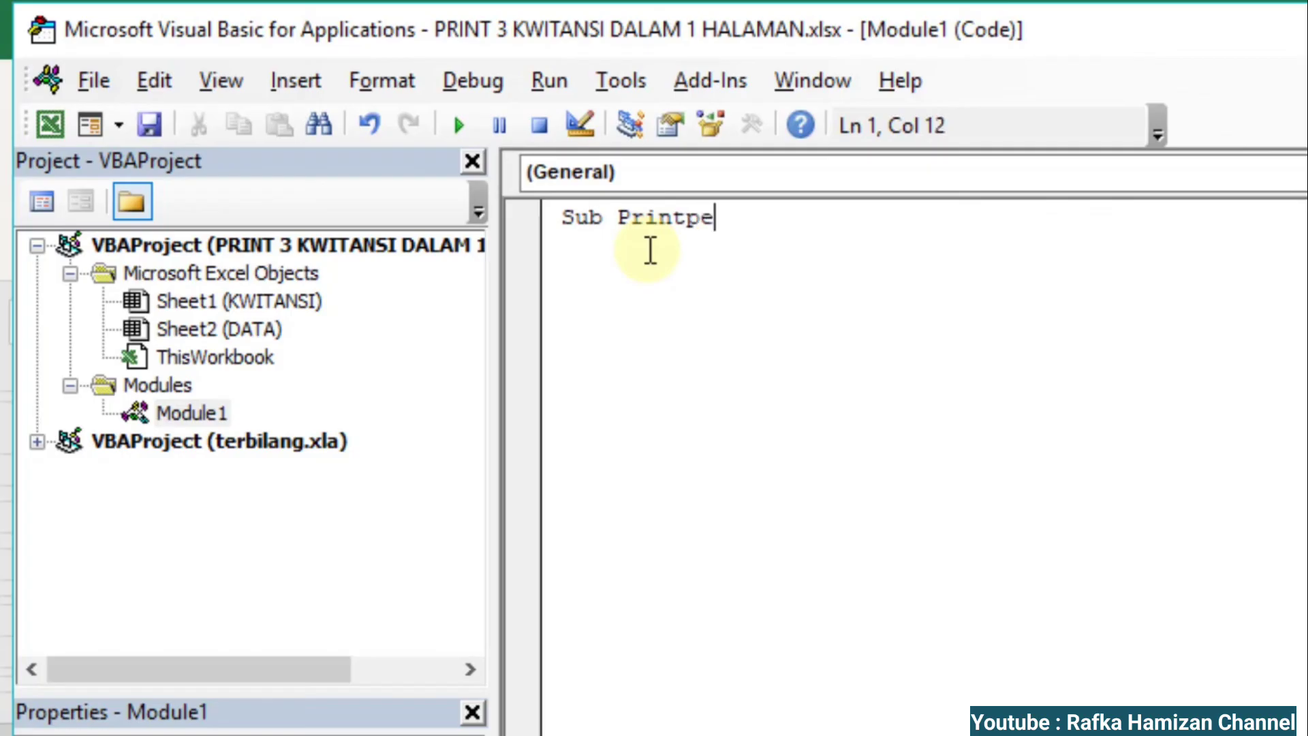
key(BackSpace)
text(review())
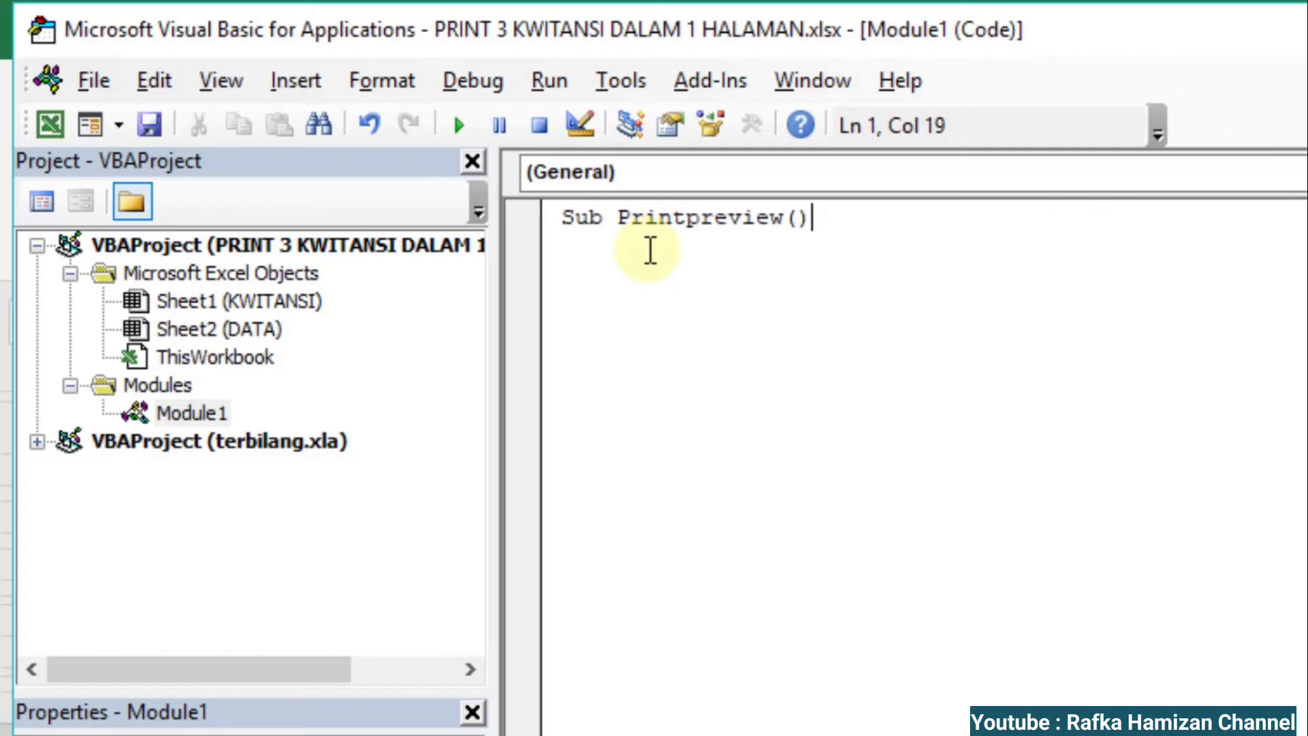
key(Return)
Write the statement ActiveWindow.SelectedSheets.PrintPreview as the body of the Printpreview macro.
text(acti)
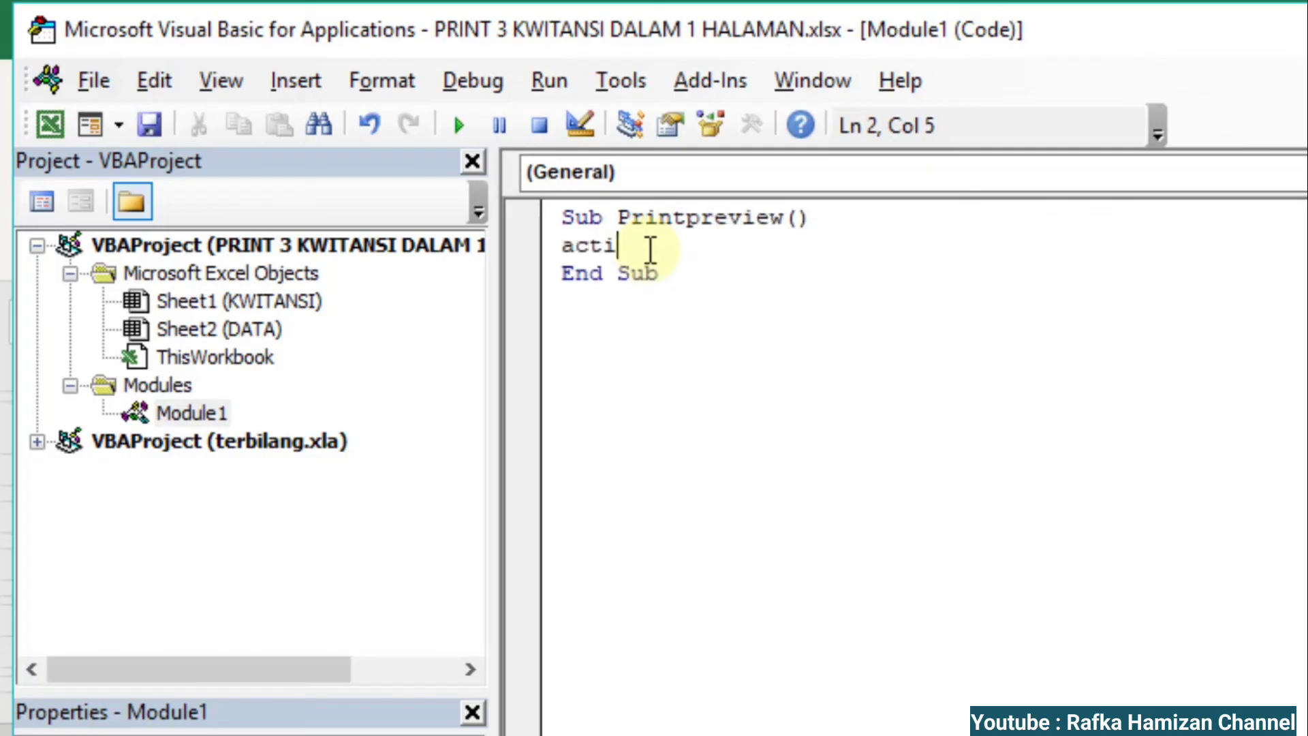
text(veWindow.sele)
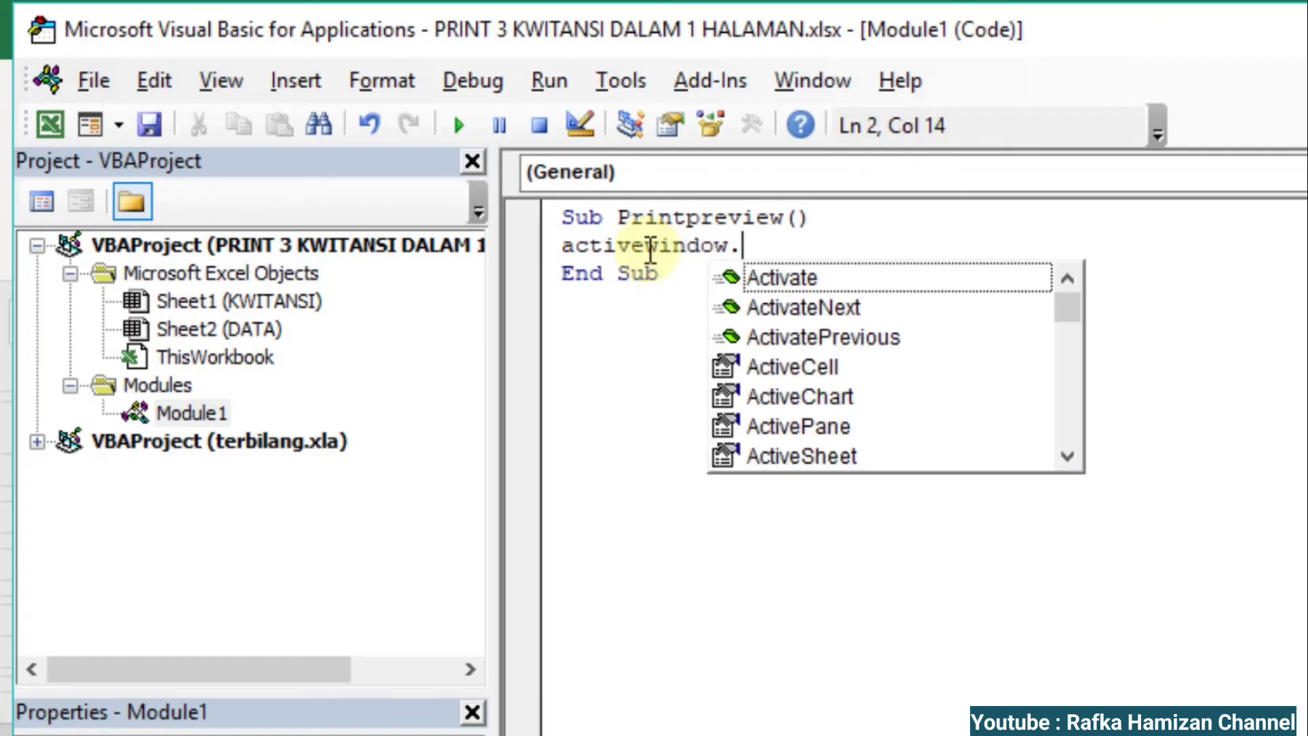
text(cted)
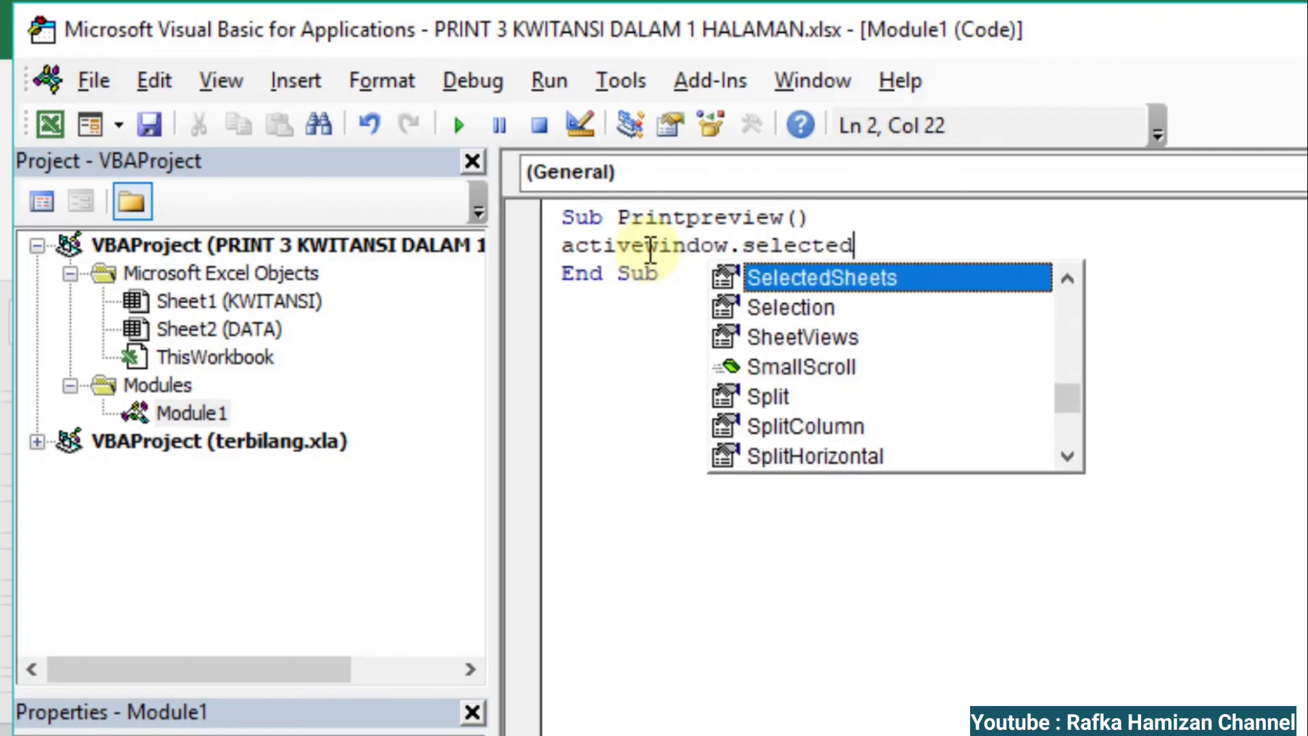
text(sheets.pri)
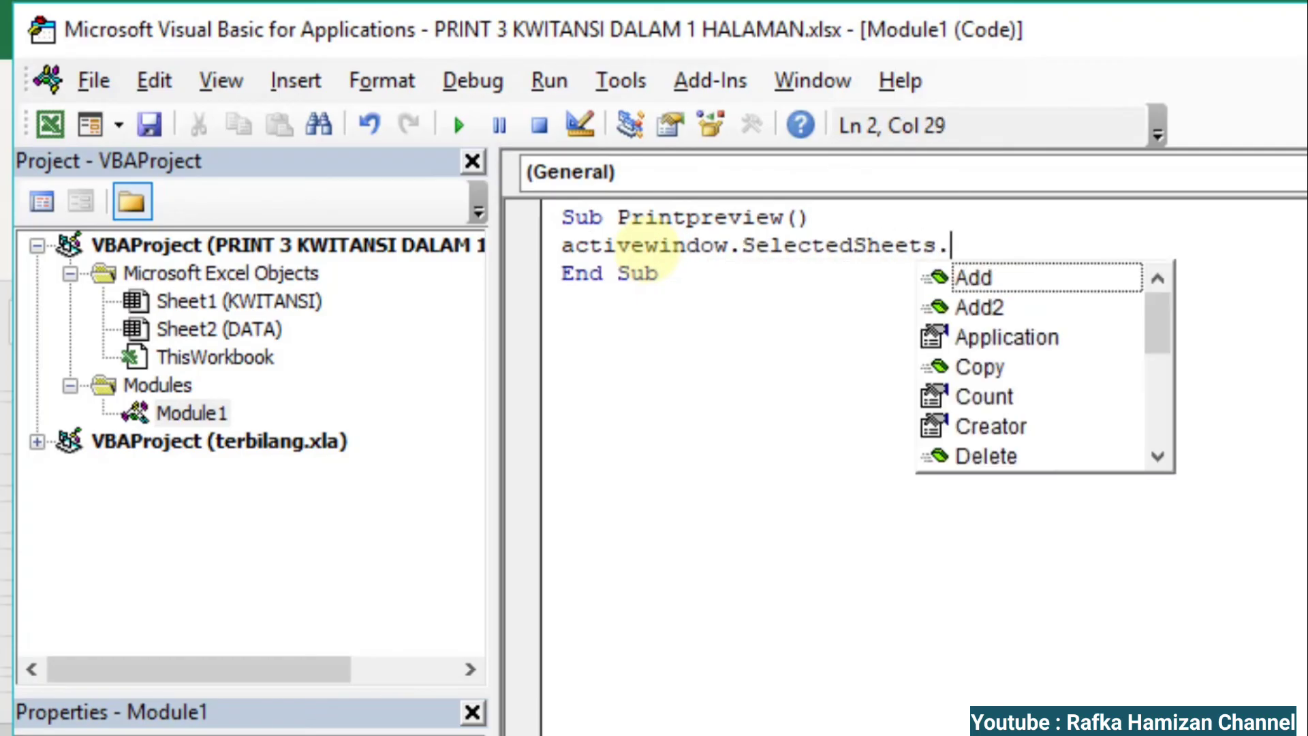
text(nt)
double_click(929, 366)
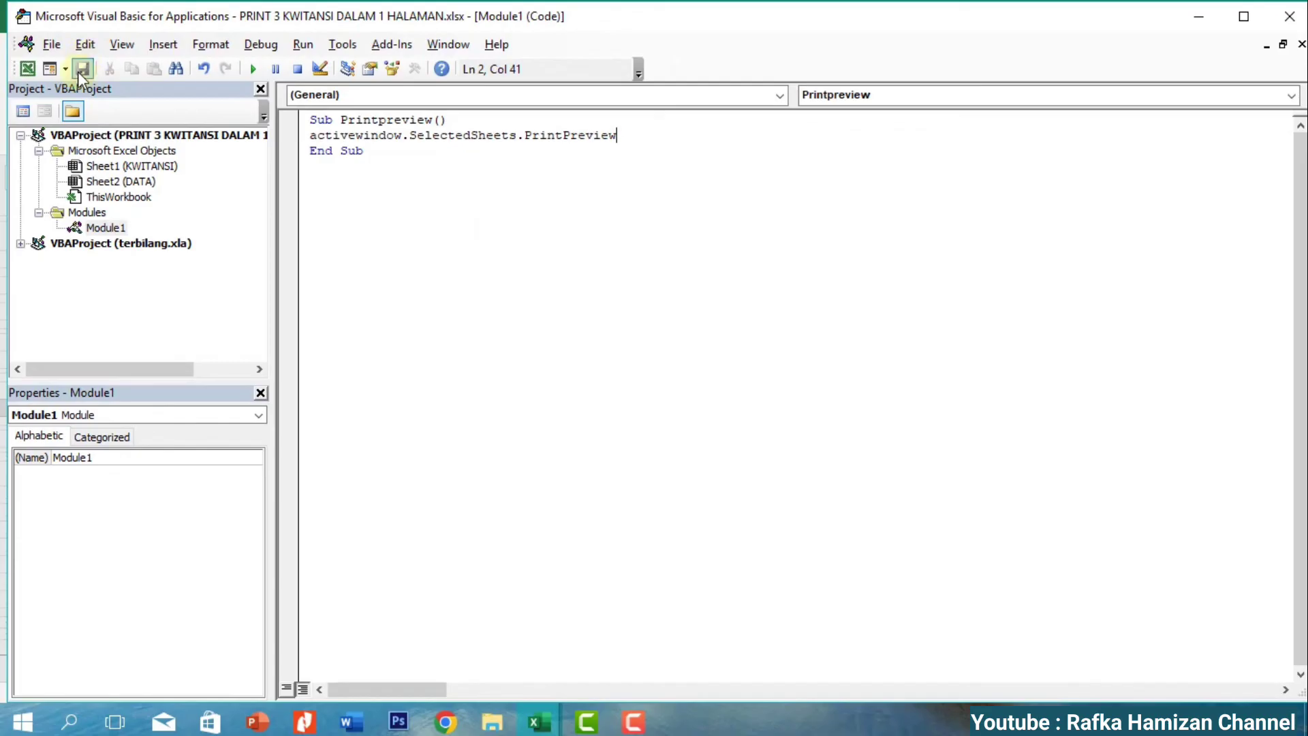
Try to save the workbook from the code editor, and return to the KWITANSI sheet by closing the editor.
click(79, 71)
click(571, 449)
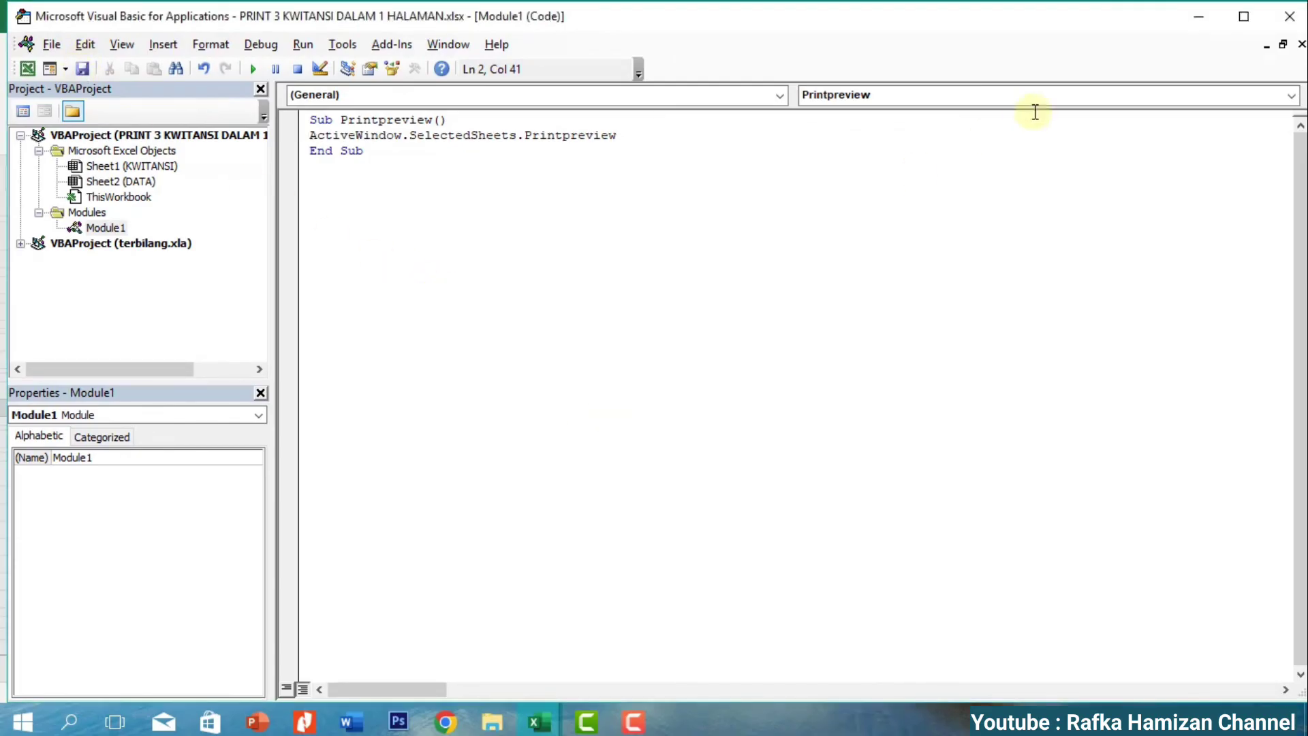
click(1281, 21)
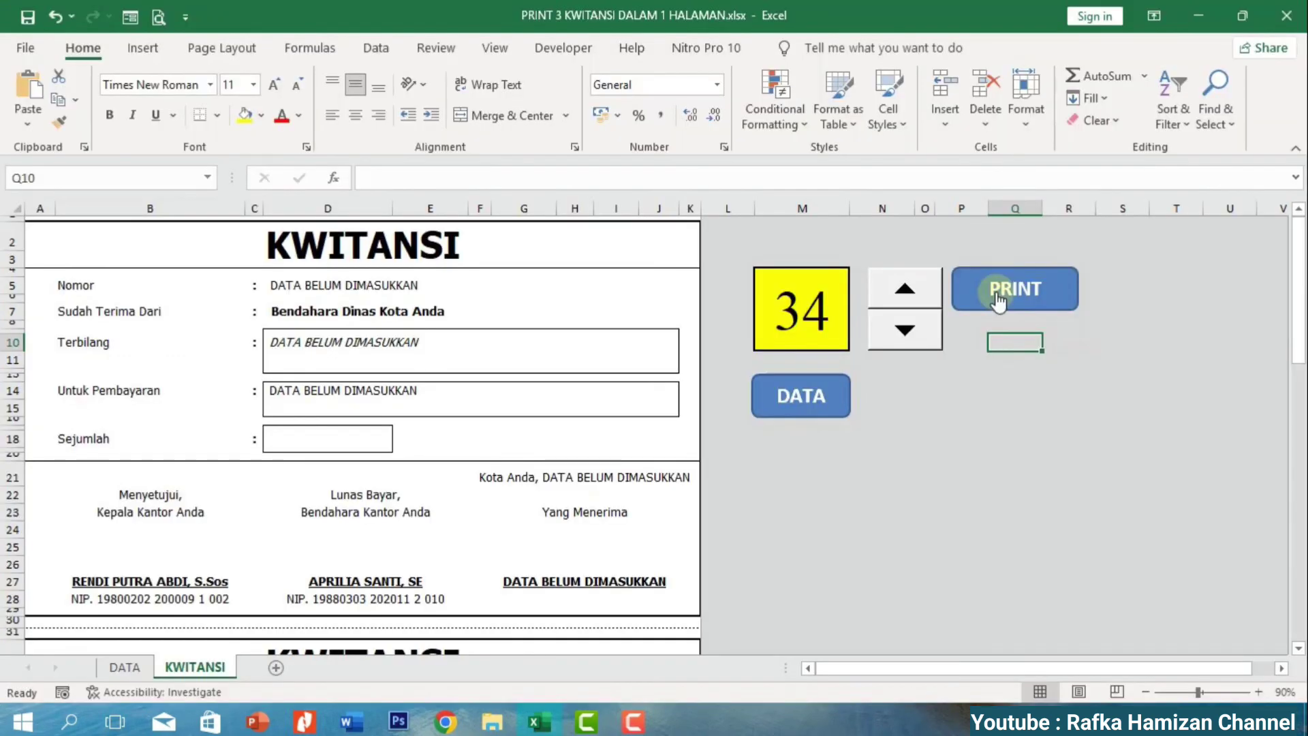
Remove the copied hyperlink from the PRINT button and assign the Printpreview macro to it.
right_click(1028, 299)
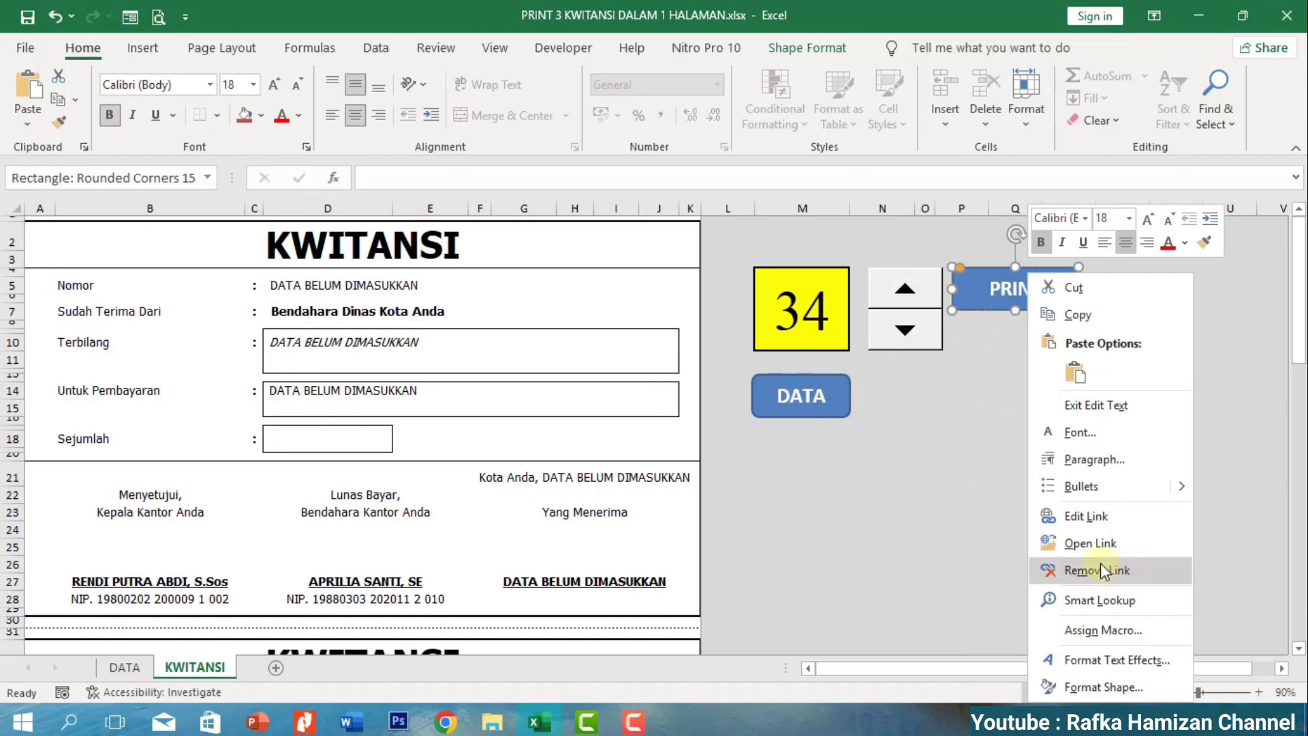
click(1082, 569)
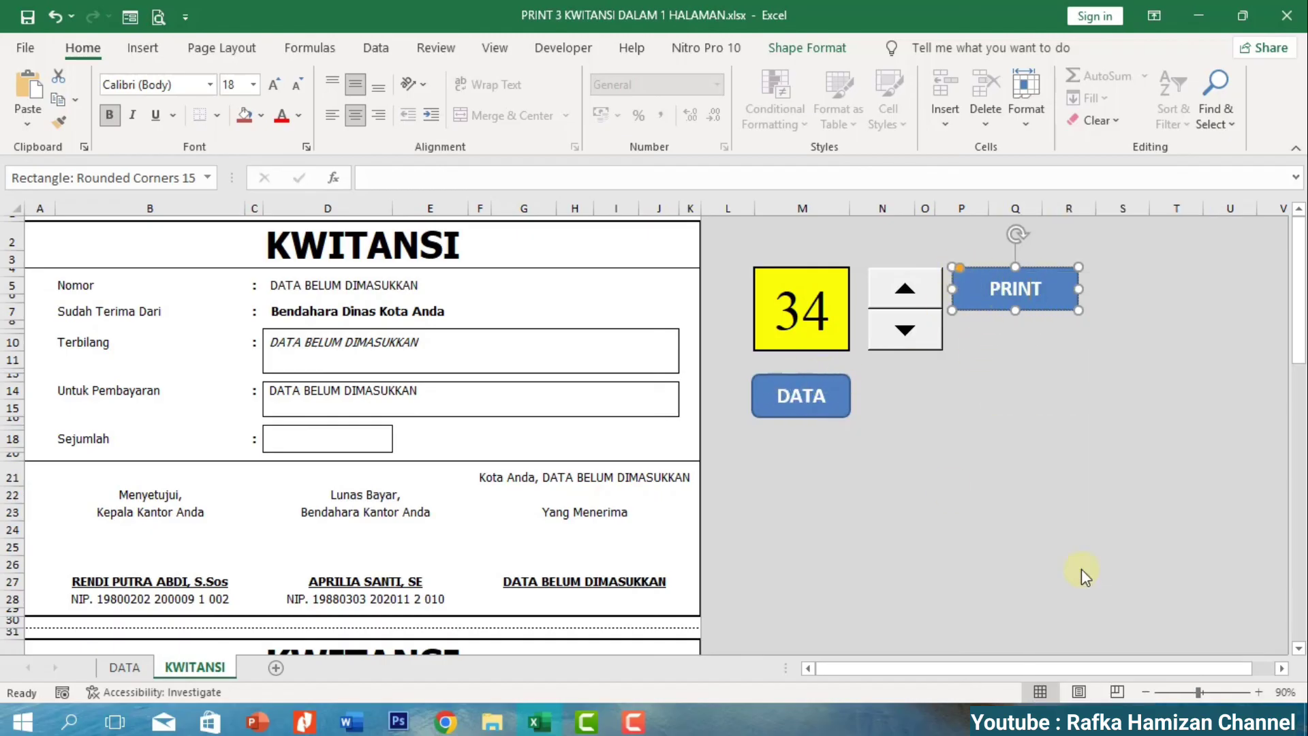
right_click(1031, 303)
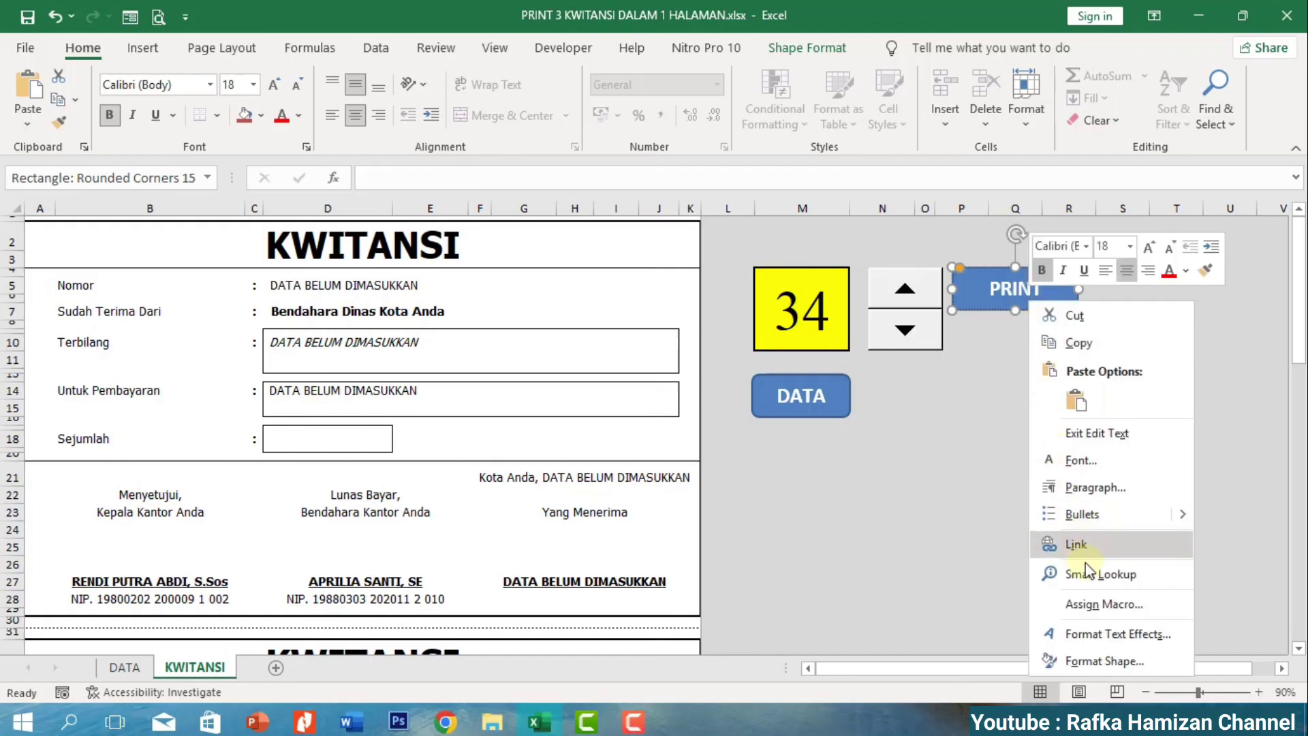
click(1085, 604)
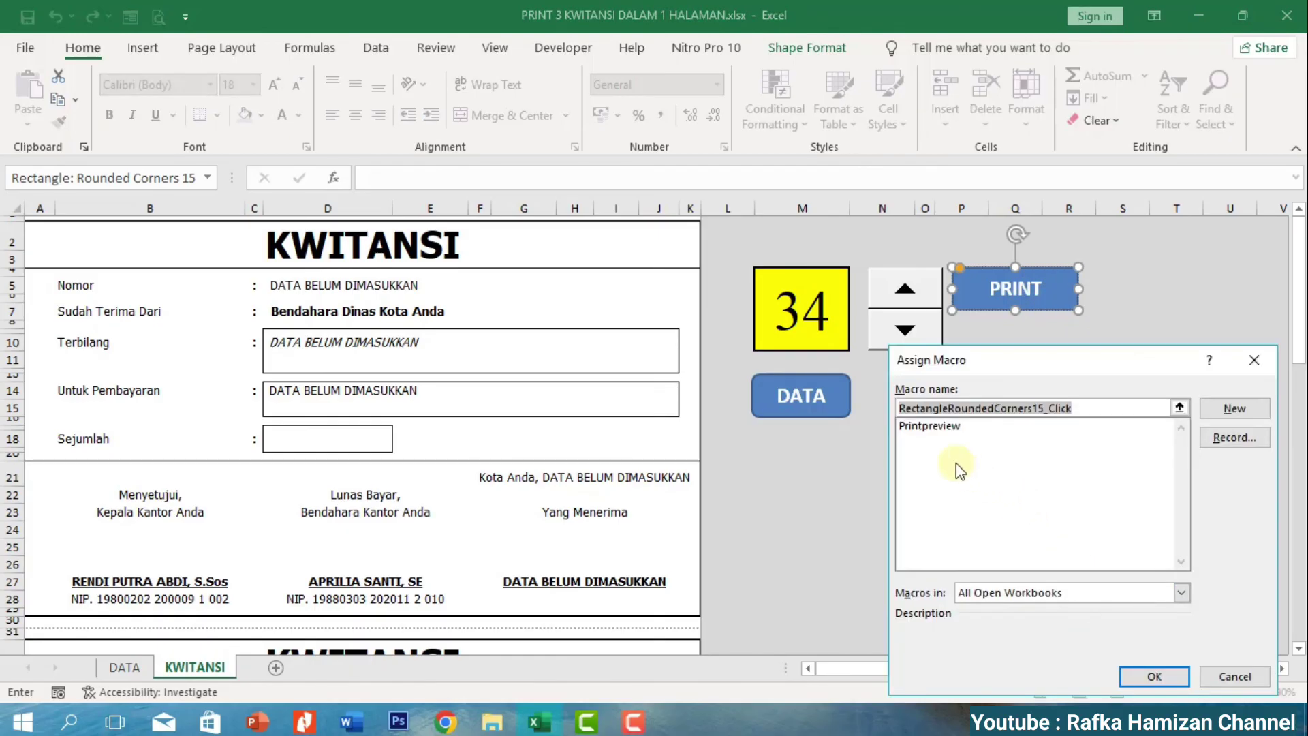
click(929, 428)
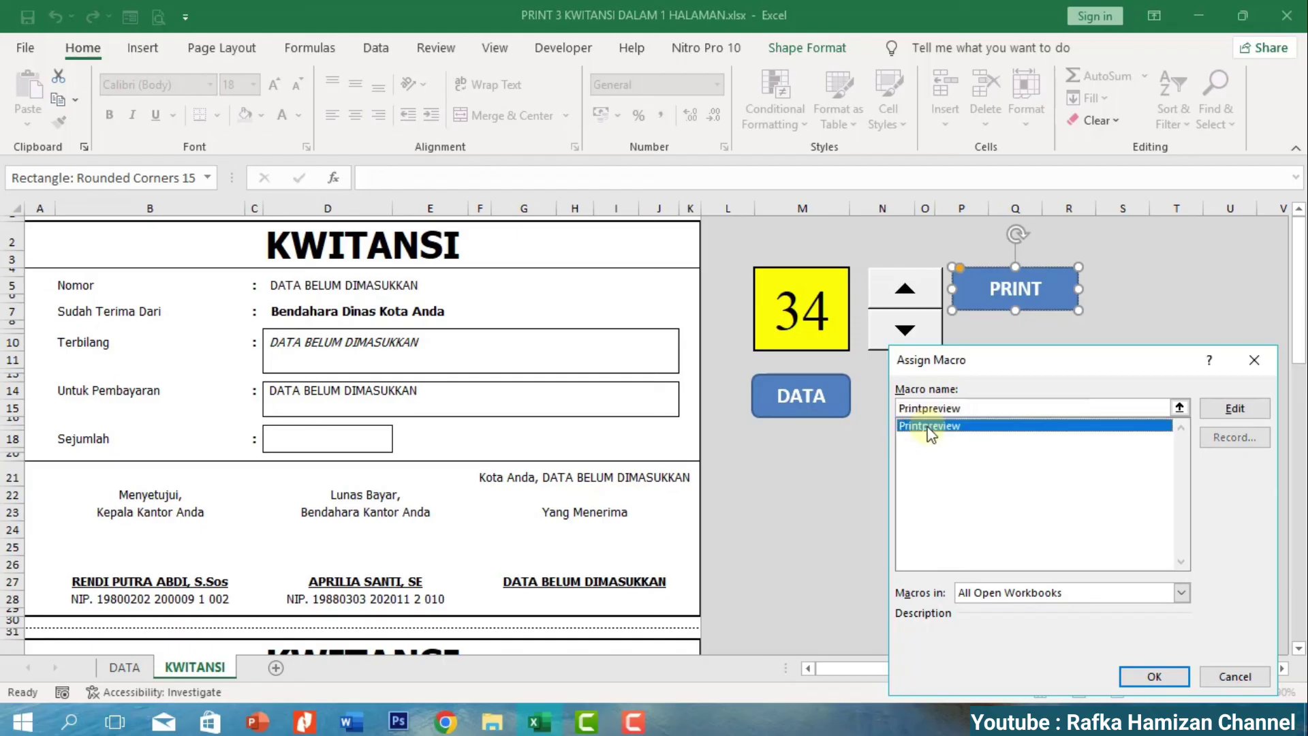
click(1154, 676)
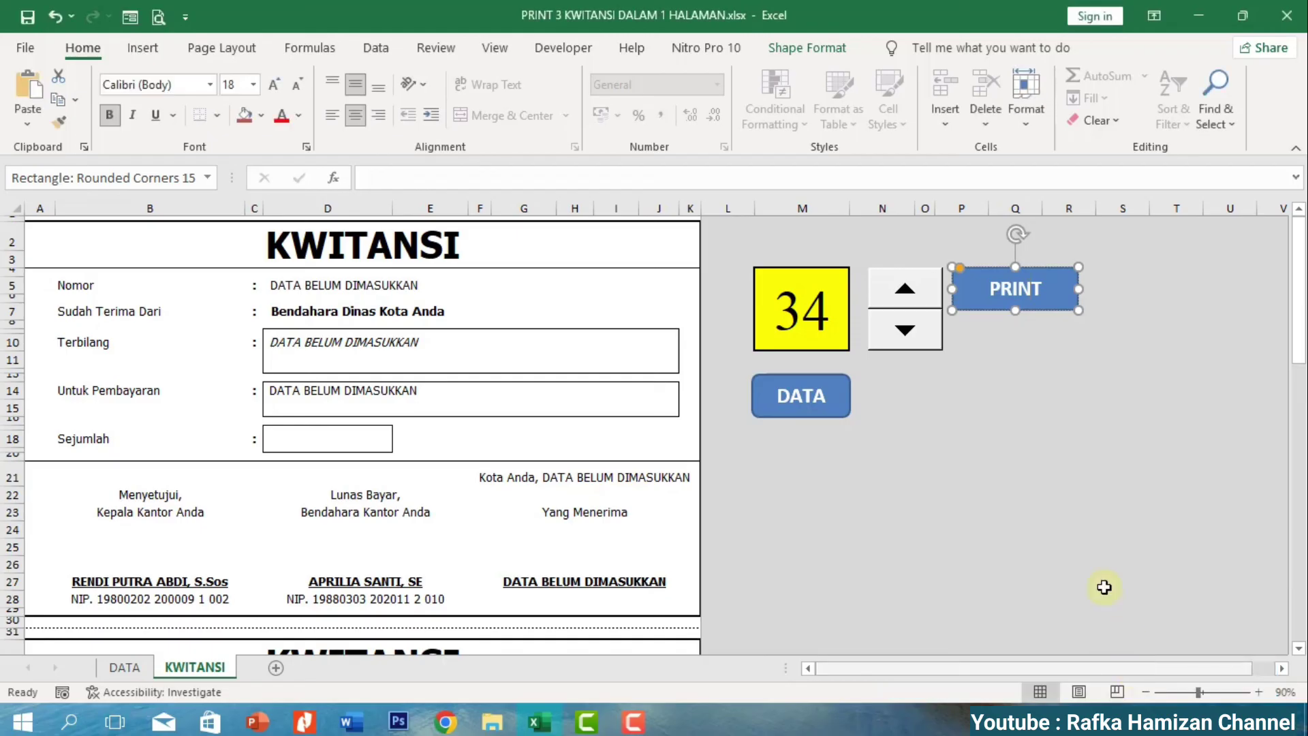
click(1022, 428)
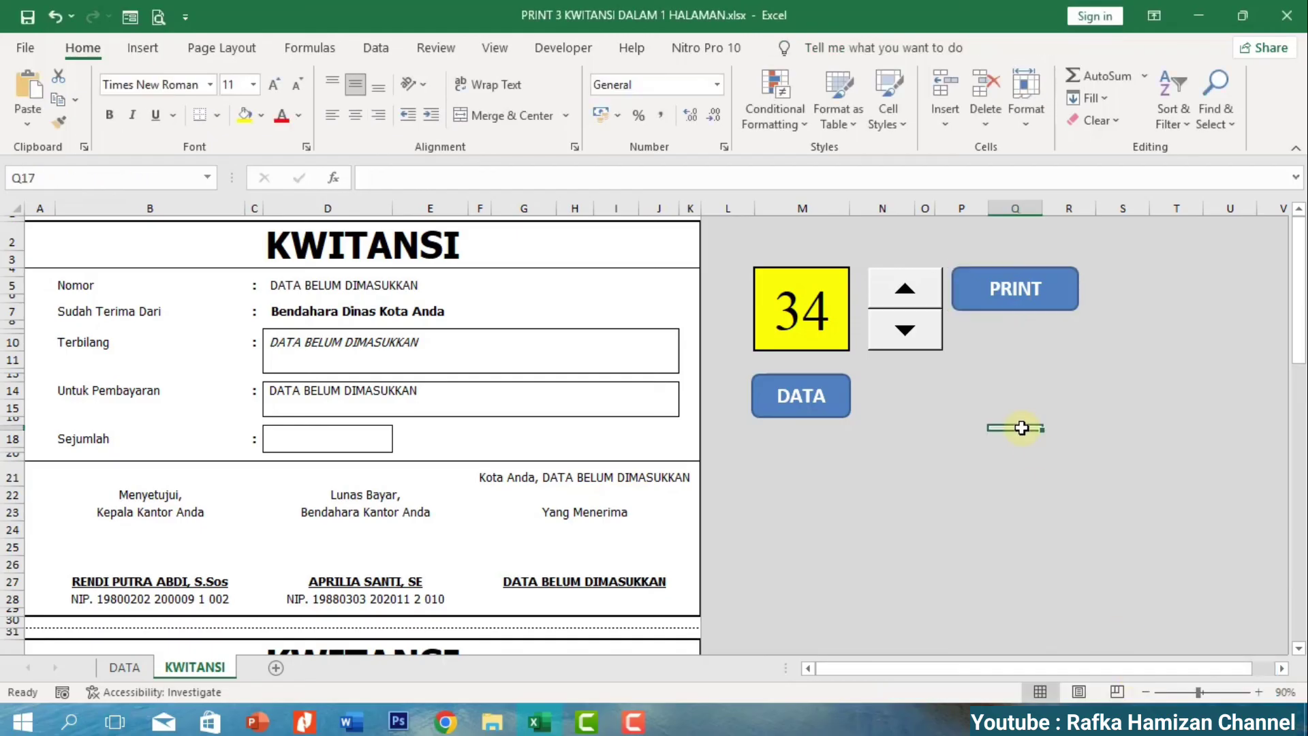
Test the PRINT button by viewing the print preview of the receipt page, and close the preview.
click(1015, 293)
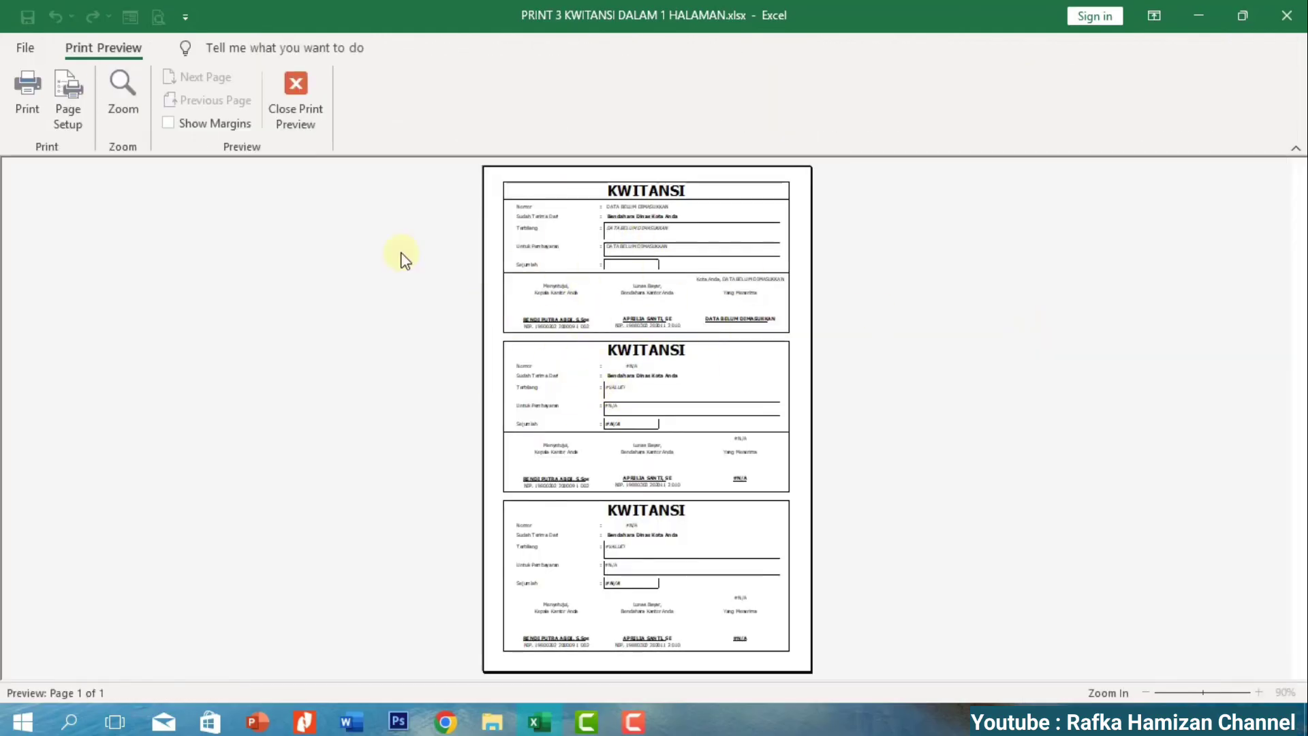
click(297, 81)
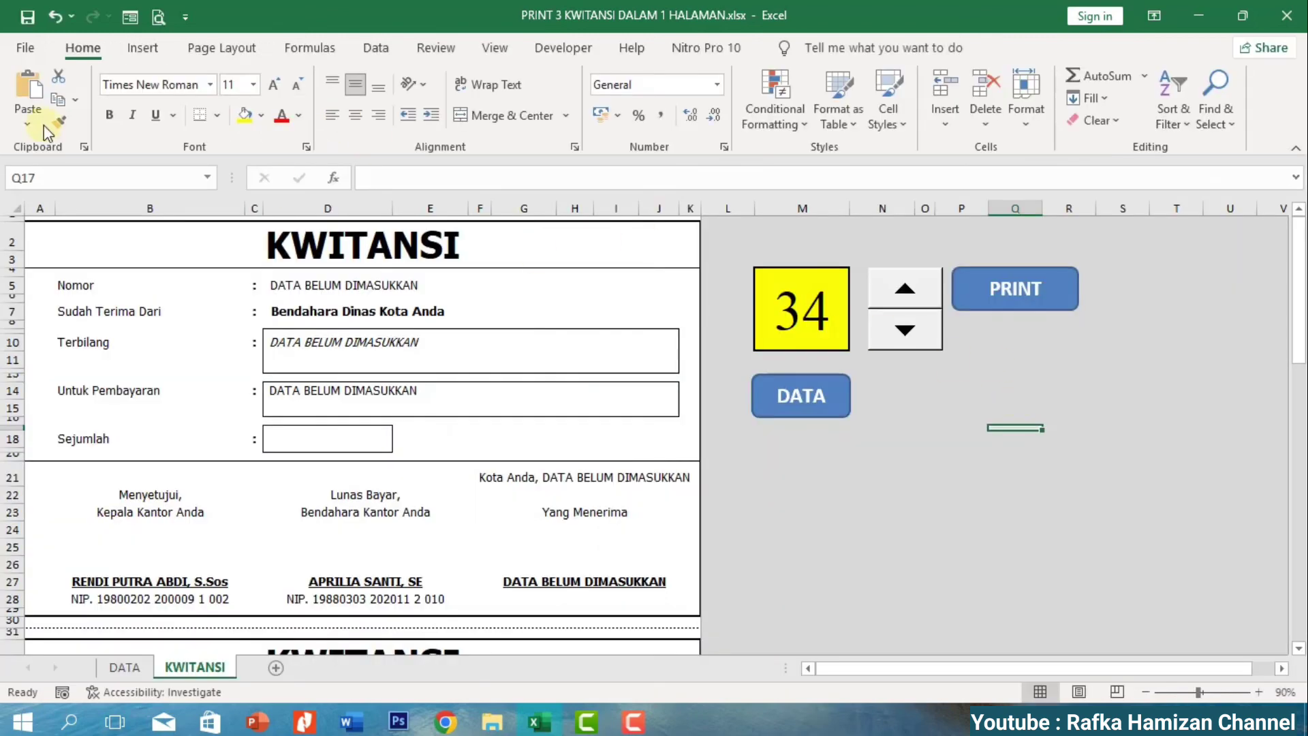
Save the workbook in the LATIHAN folder as the Excel Macro-Enabled Workbook PRINT 3 KWITANSI DALAM 1 HALAMAN.xlsm.
click(27, 51)
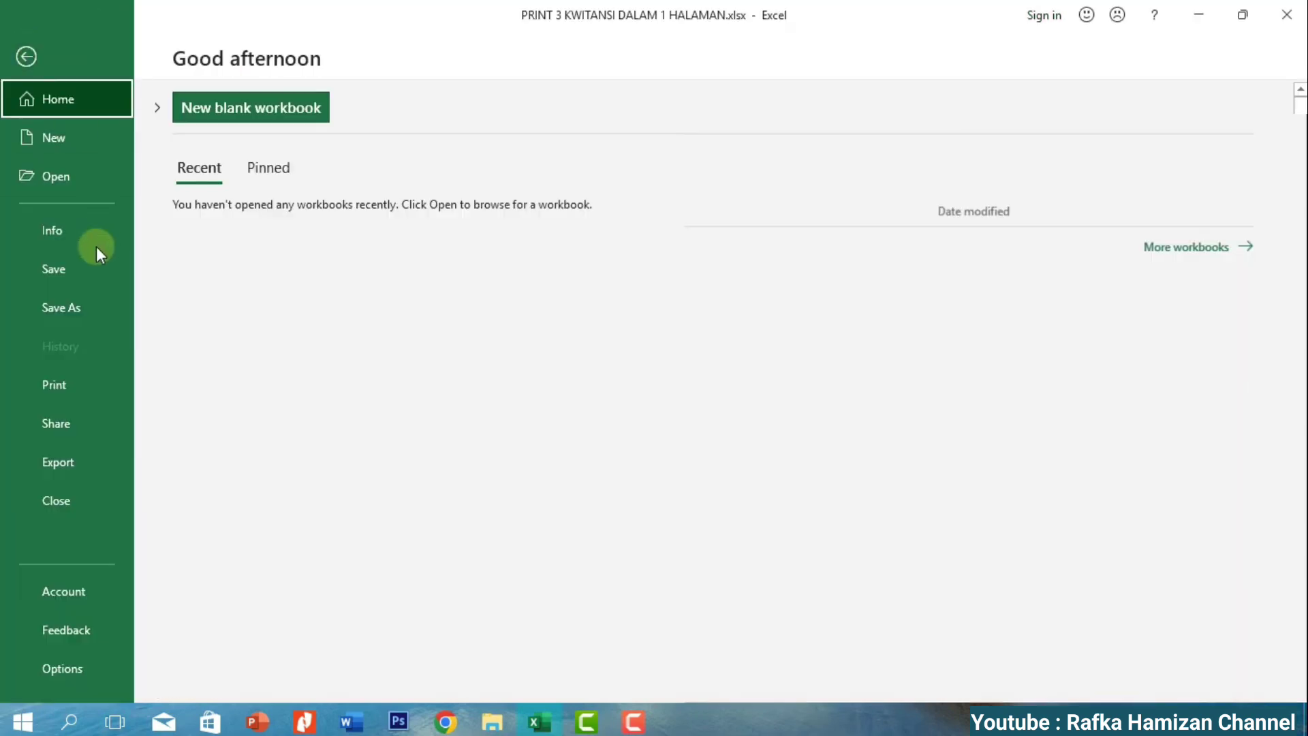
click(75, 312)
click(266, 344)
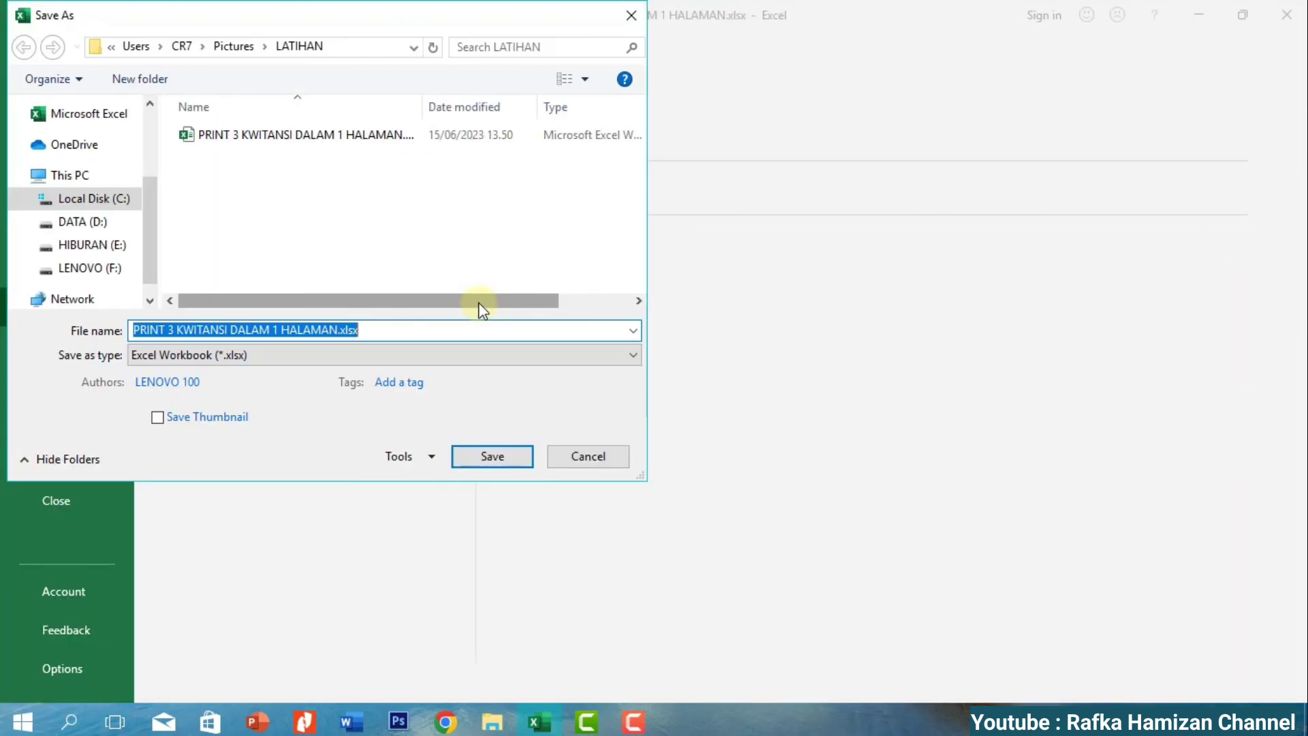
click(271, 358)
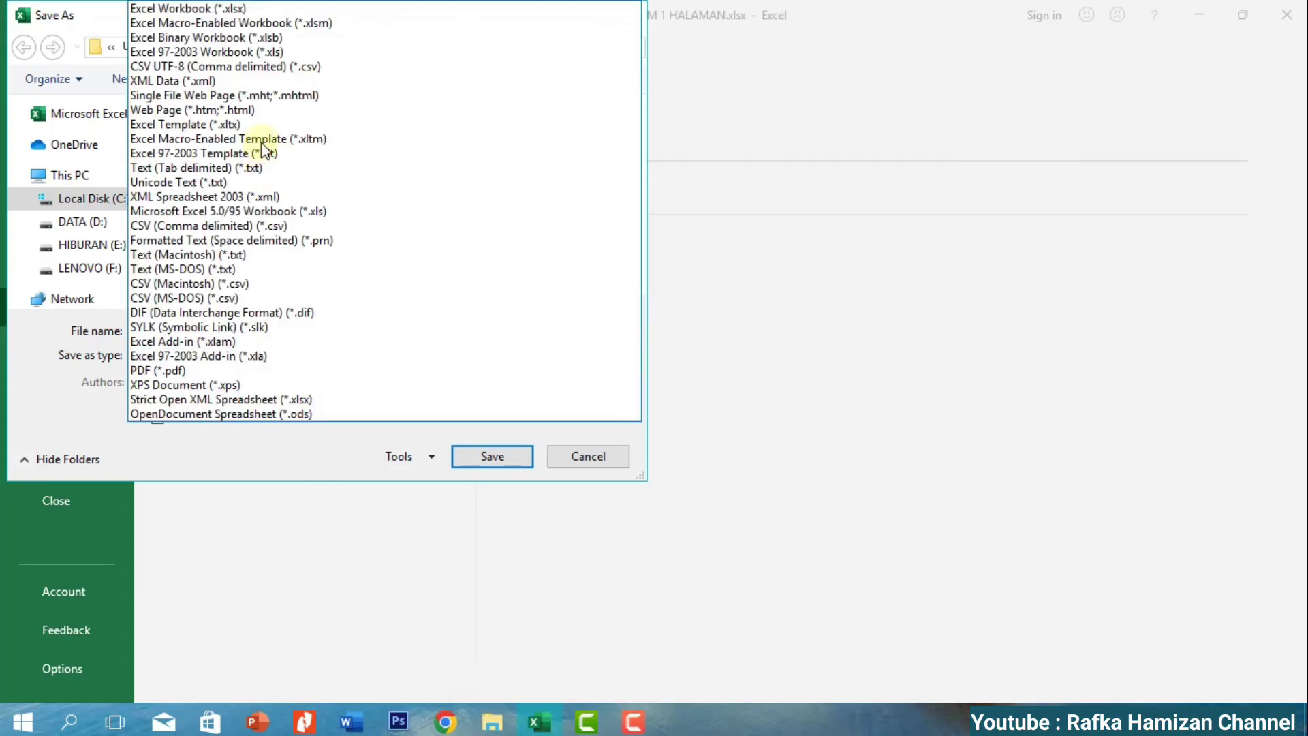
click(315, 22)
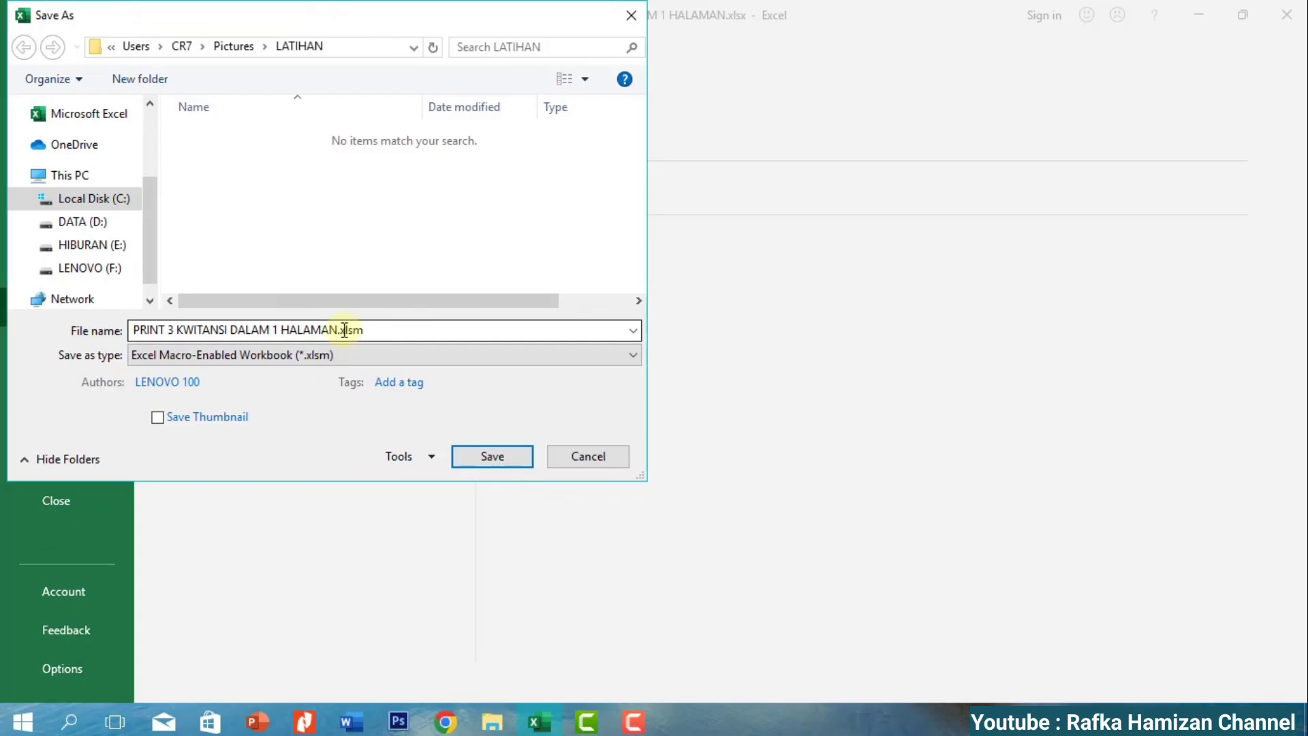
click(363, 355)
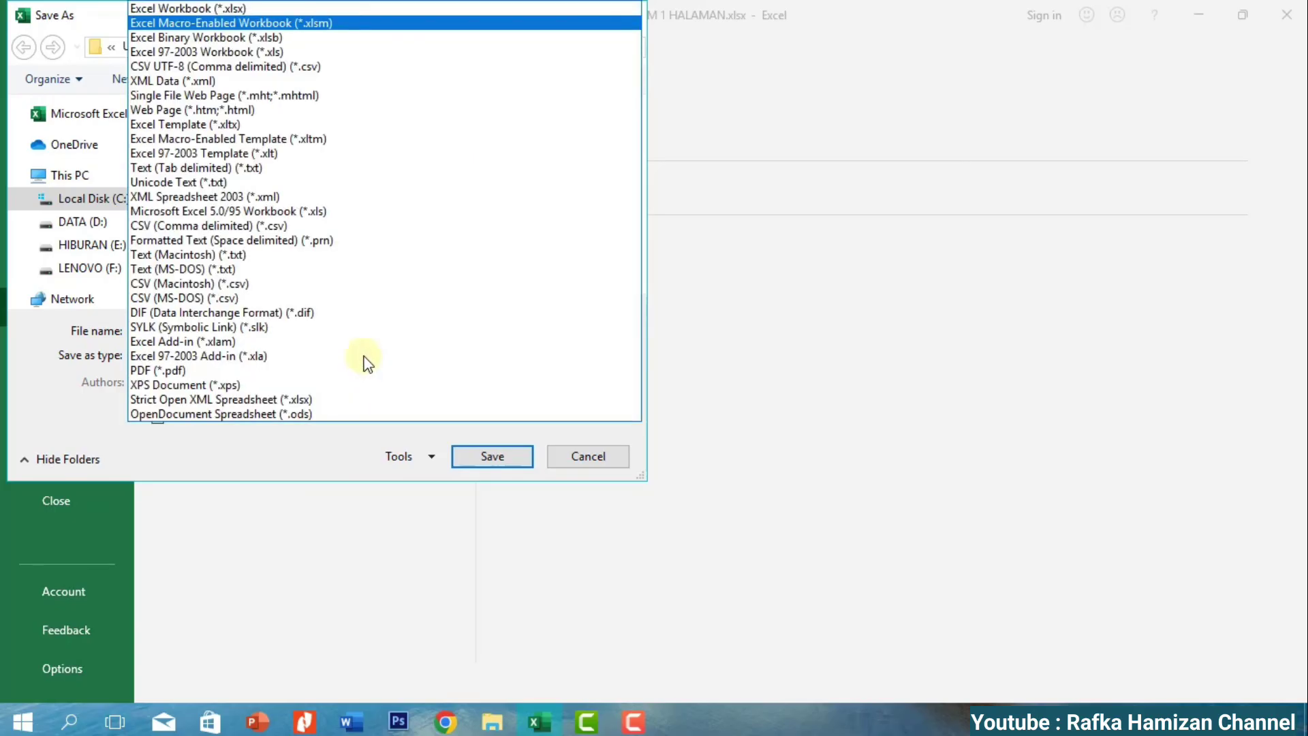
click(287, 24)
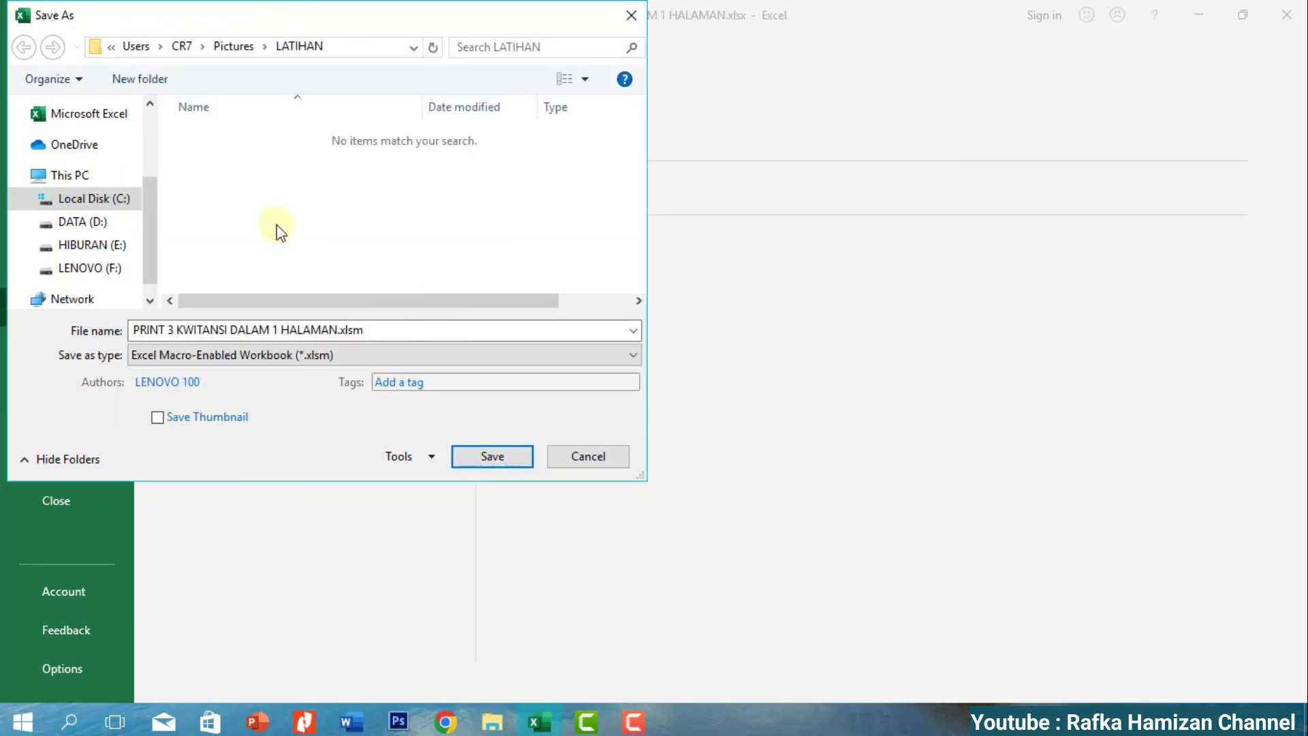
click(493, 458)
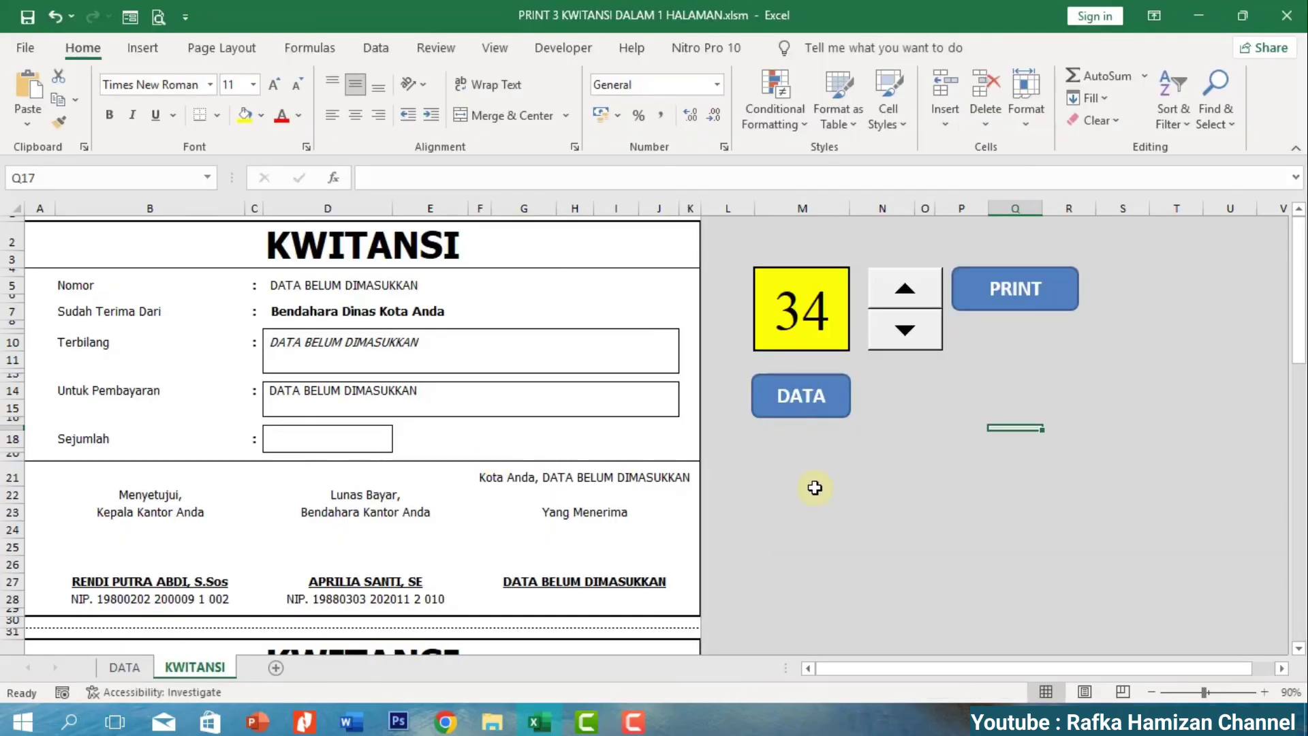
Lower the receipt counter to 1 with the spinner.
click(909, 331)
drag(912, 331, 883, 341)
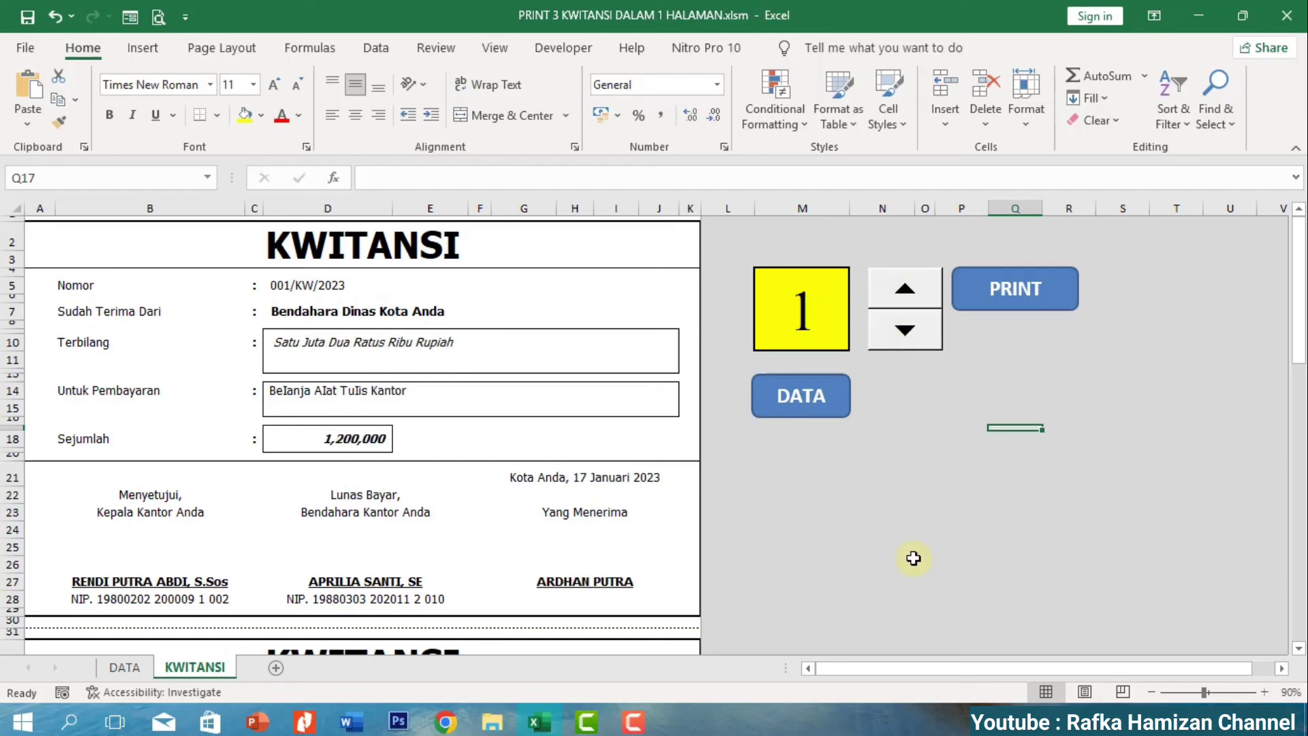